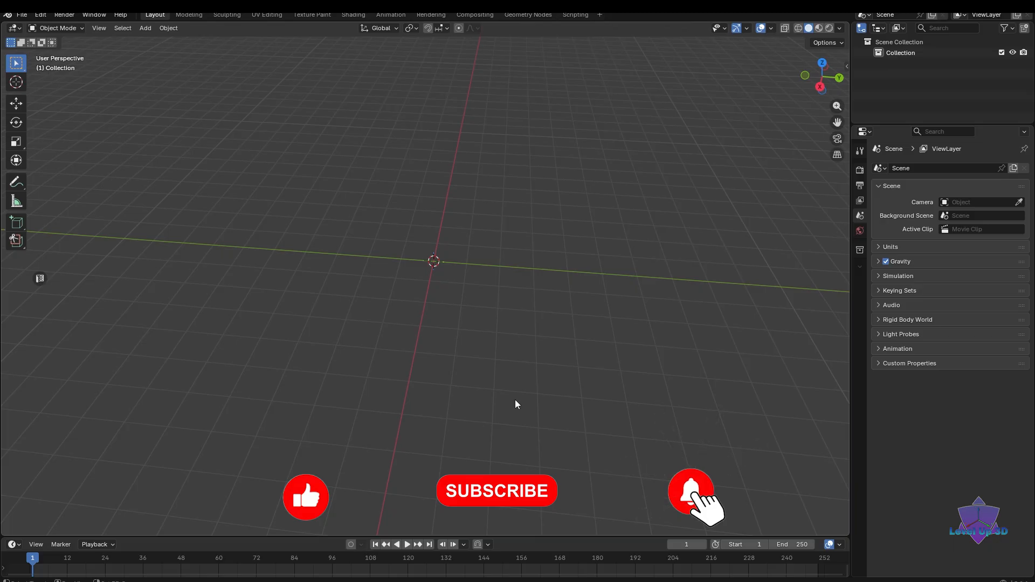
mouse_move(516, 401)
middle_down()
mouse_move(496, 394)
mouse_move(511, 406)
middle_up()
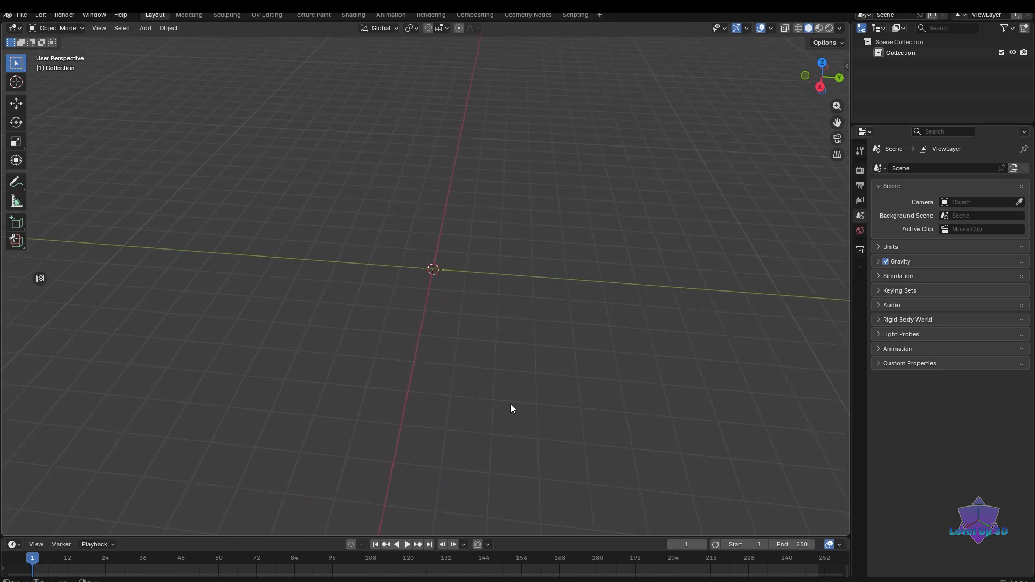
middle_drag(510, 405, 514, 407)
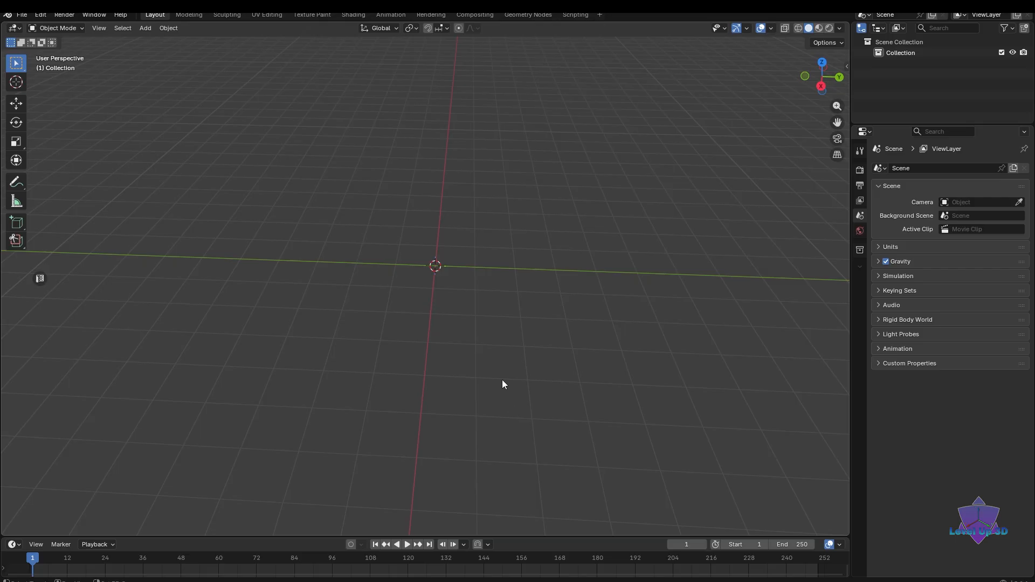
shift+middle_drag(501, 382, 484, 396)
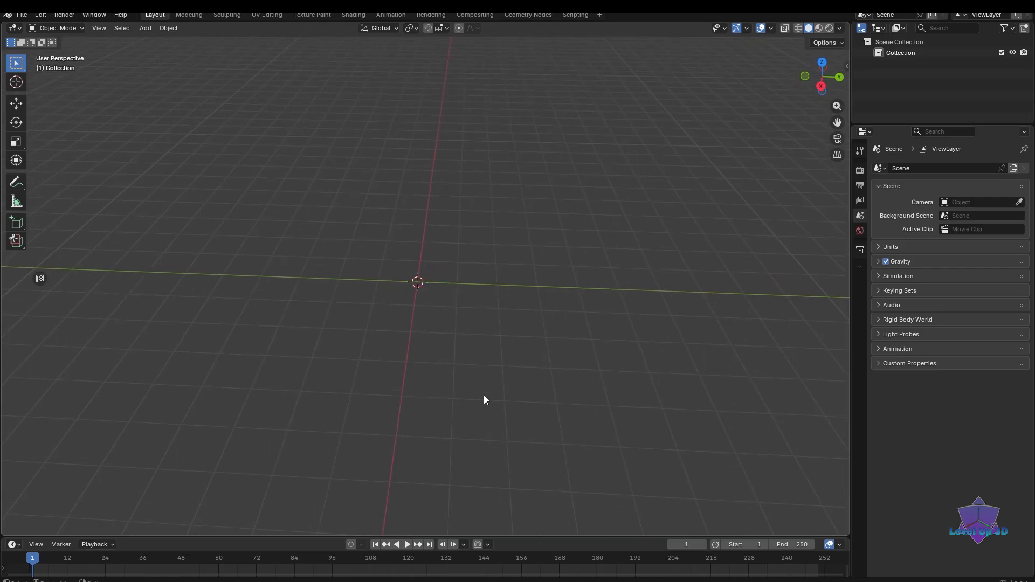
mouse_move(483, 396)
shift+middle_down()
mouse_move(470, 399)
mouse_move(509, 400)
mouse_move(490, 400)
shift+middle_up()
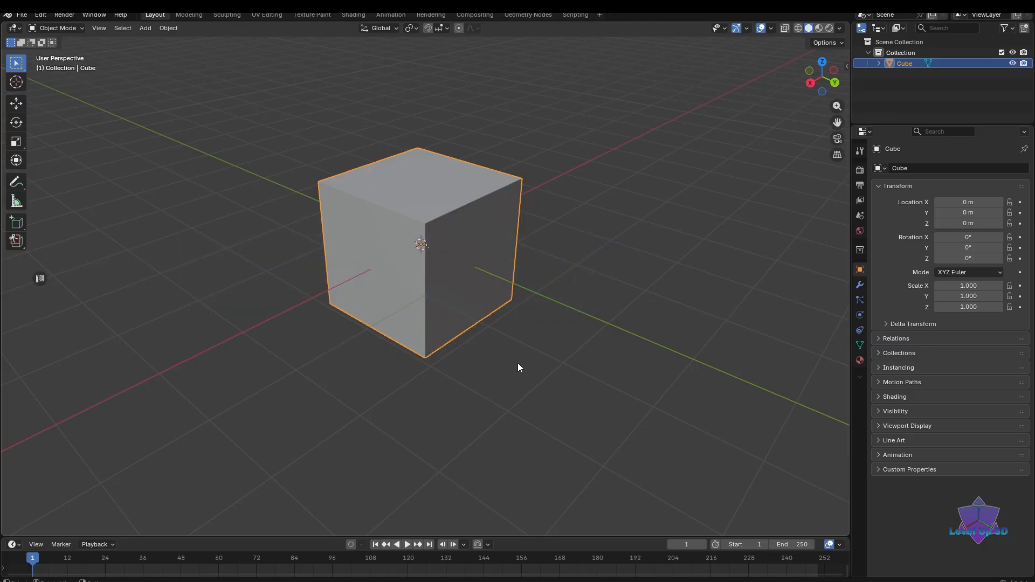
mouse_move(517, 364)
middle_down()
mouse_move(511, 372)
mouse_move(527, 370)
middle_up()
scroll(518, 358, up, 2)
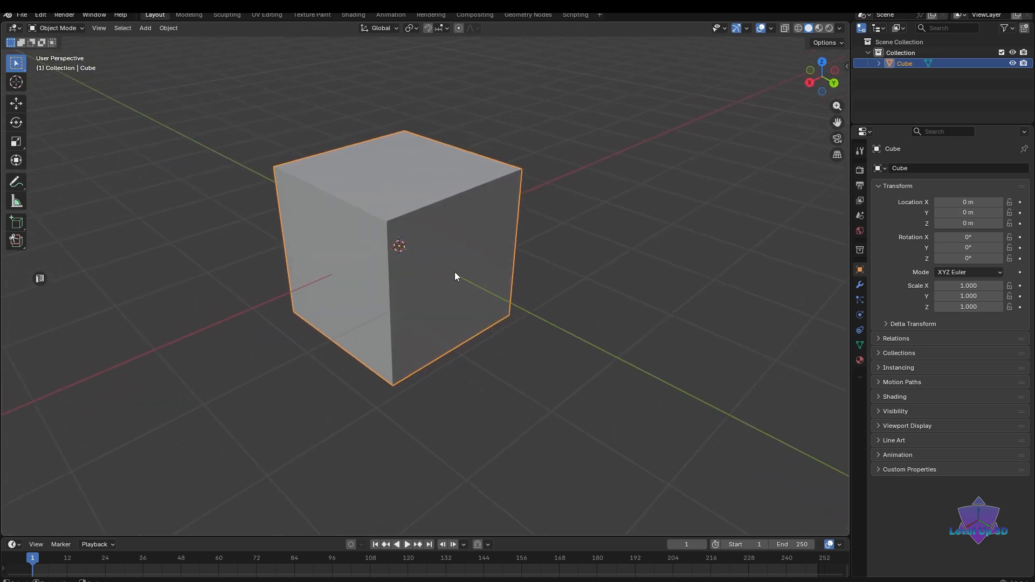
middle_drag(474, 295, 498, 312)
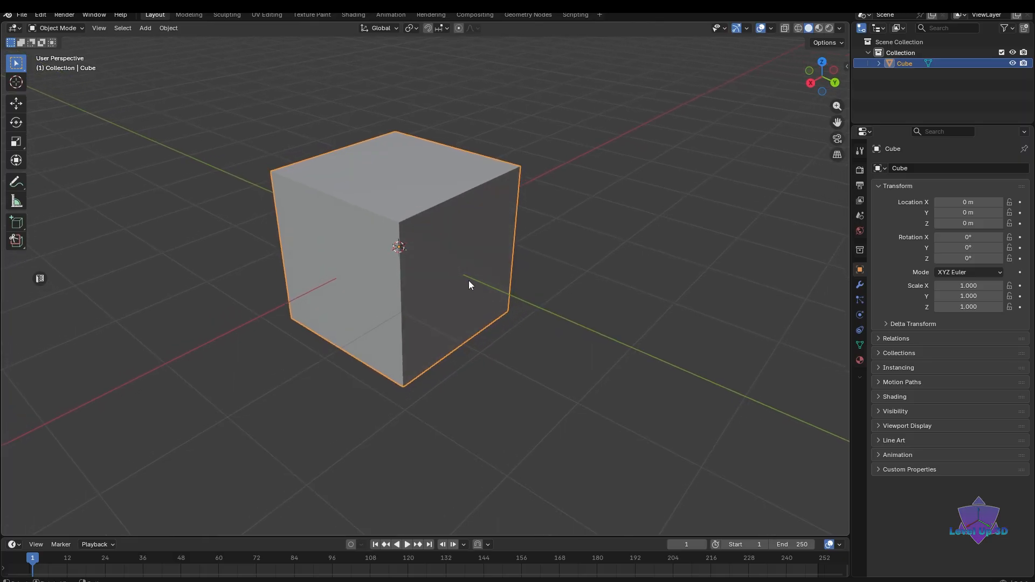
middle_drag(473, 313, 465, 324)
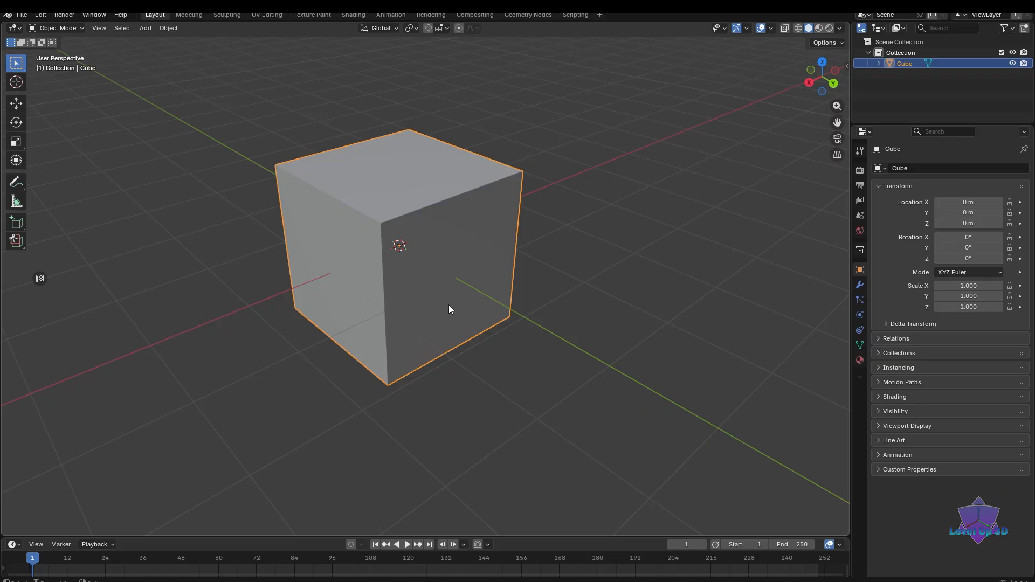
- Enter Edit Mode on the cube, switch to face selection, and select its side face crossed by the green Y axis
key(ctrl+Tab)
click(416, 318)
click(468, 353)
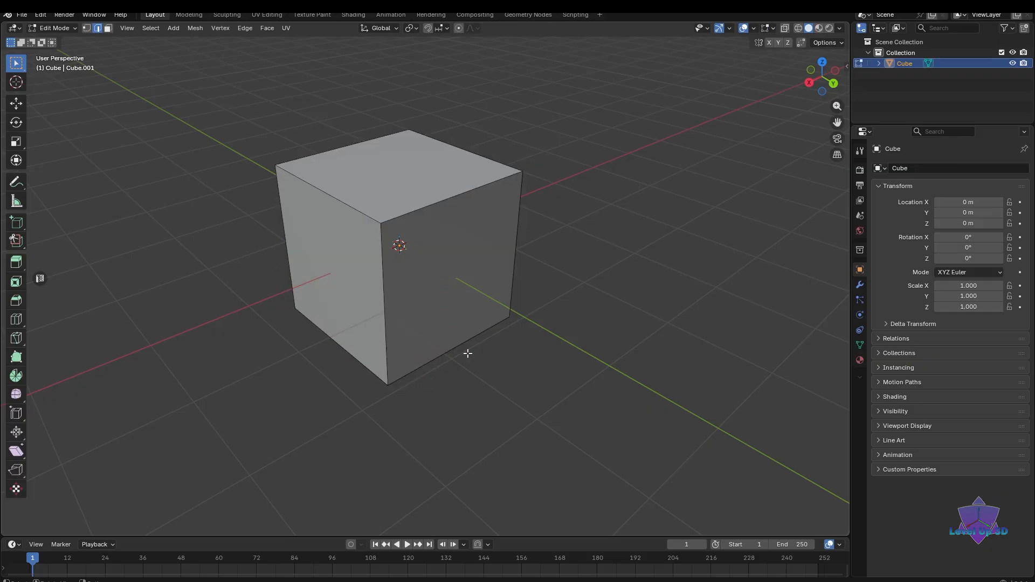
middle_drag(468, 354, 451, 299)
key(ctrl+Tab)
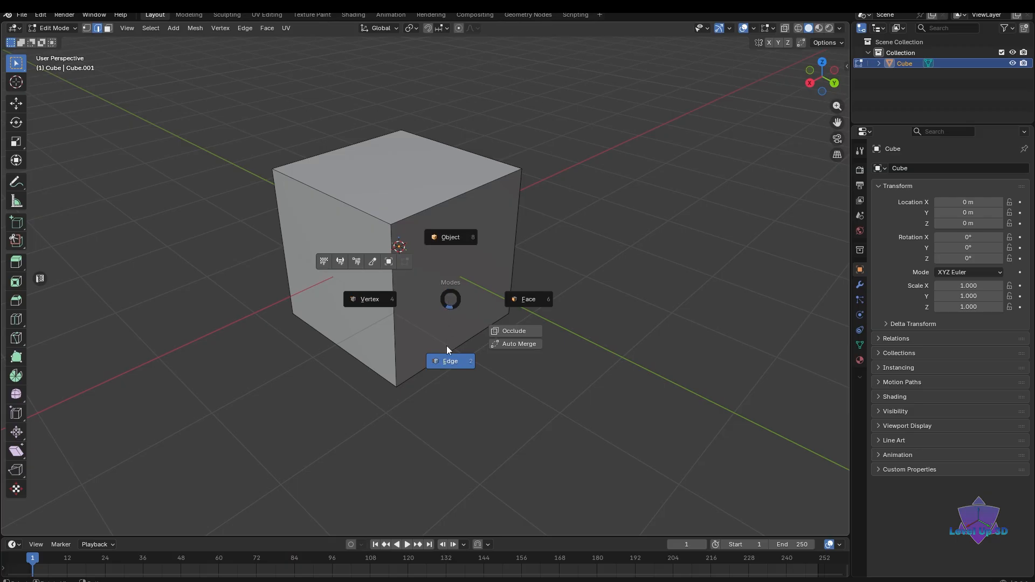
click(506, 312)
click(469, 284)
mouse_move(525, 374)
middle_down()
mouse_move(518, 367)
mouse_move(527, 371)
middle_up()
scroll(527, 371, up, 2)
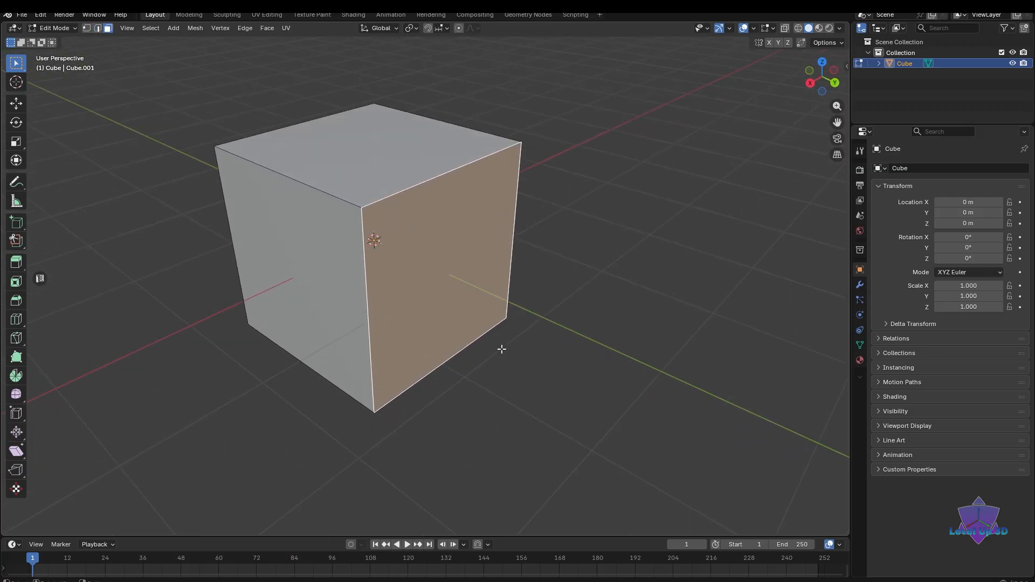
- Inset the selected side face evenly at zero depth, leaving a smaller square face in its centre
key(i)
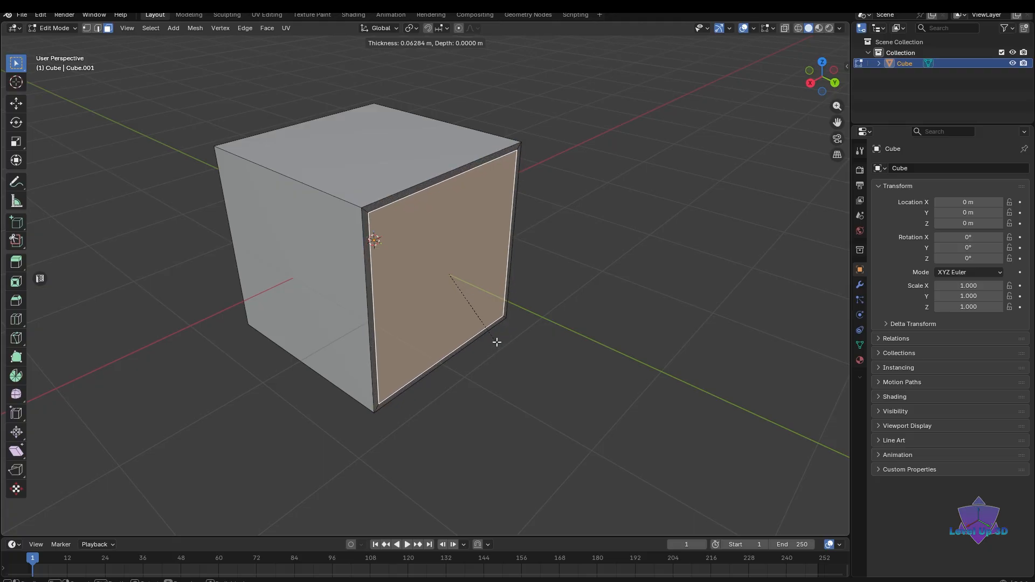
mouse_move(482, 323)
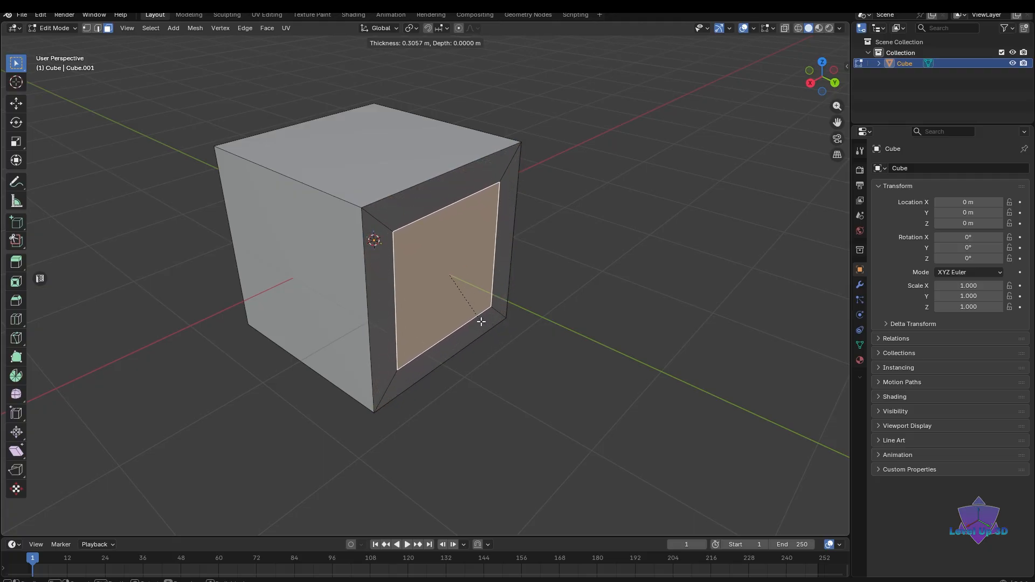
click(472, 303)
mouse_move(533, 381)
middle_down()
mouse_move(516, 383)
mouse_move(533, 385)
middle_up()
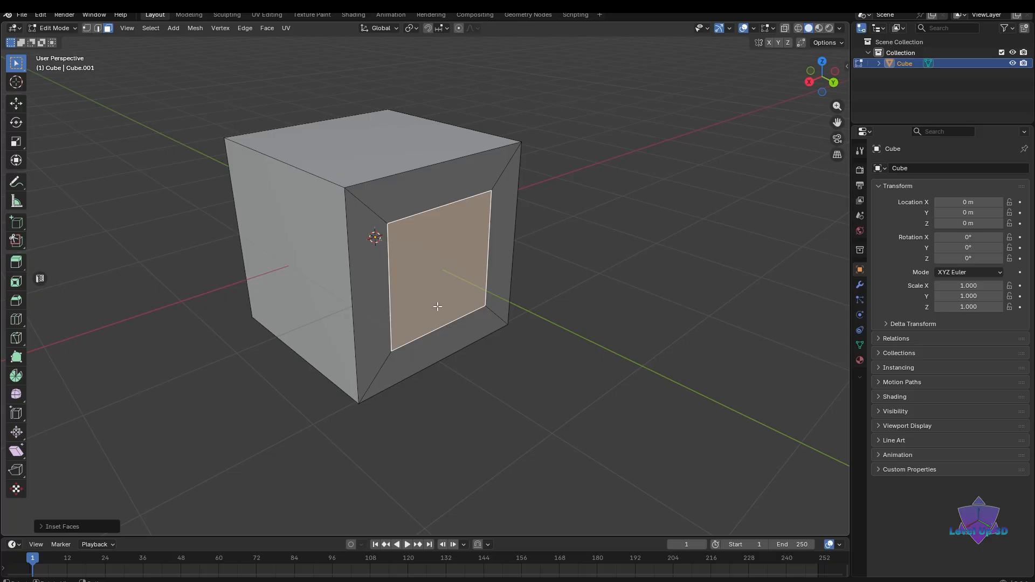
middle_drag(437, 306, 462, 338)
scroll(450, 321, up, 1)
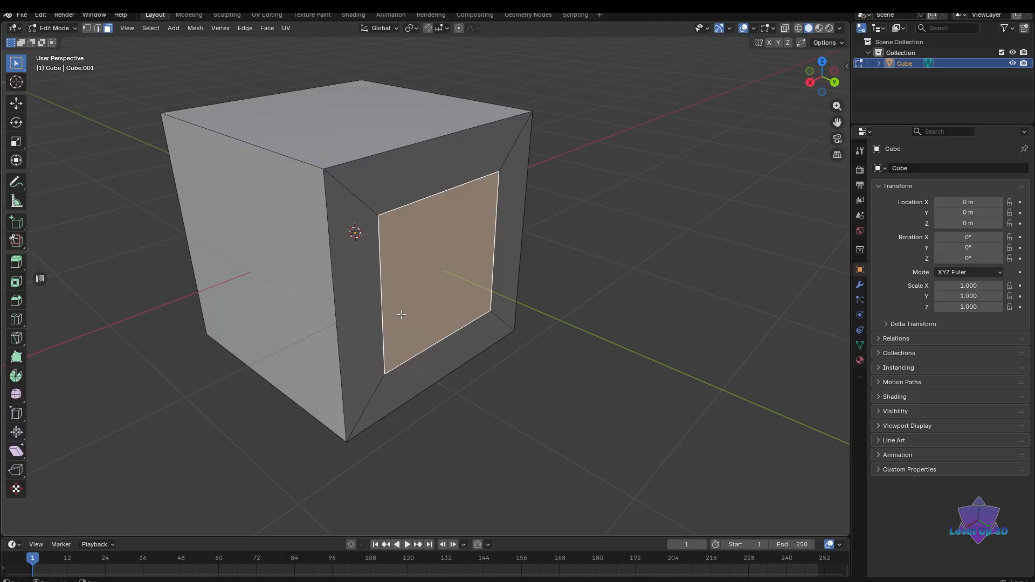
scroll(402, 315, down, 2)
middle_drag(450, 331, 441, 330)
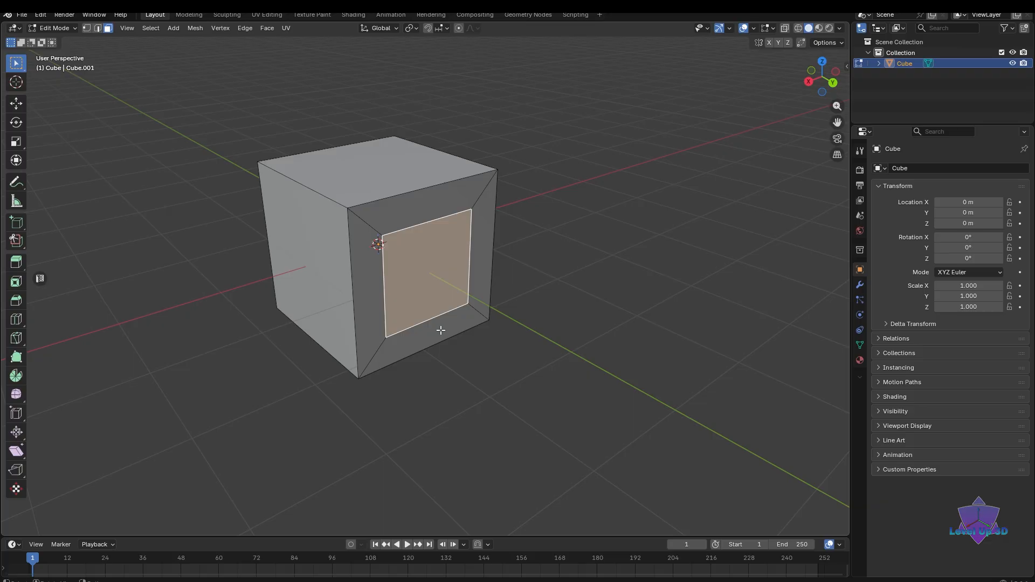
middle_drag(441, 330, 475, 324)
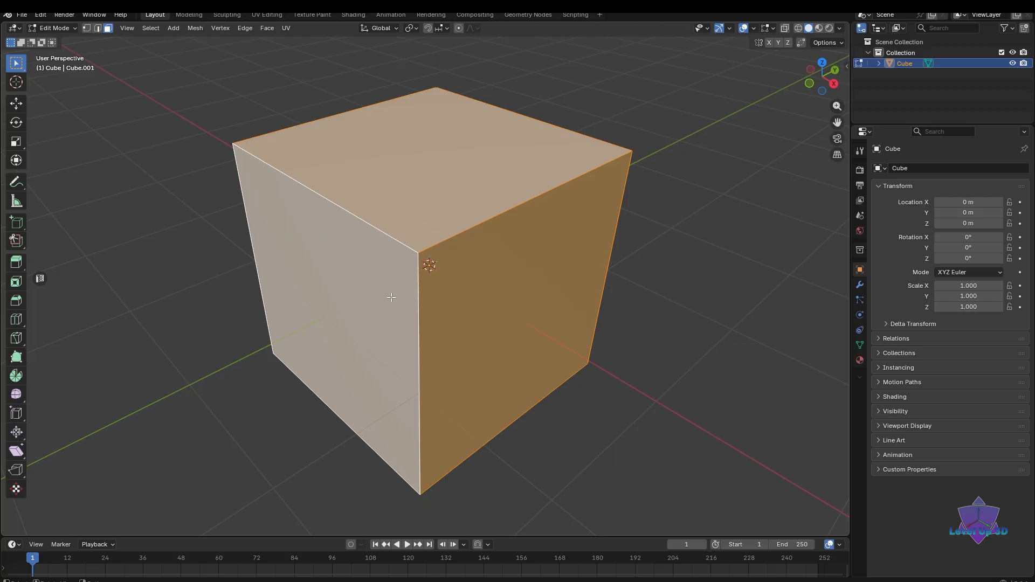
- Try insetting the cube's three selected adjoining faces together as one connected region
key(i)
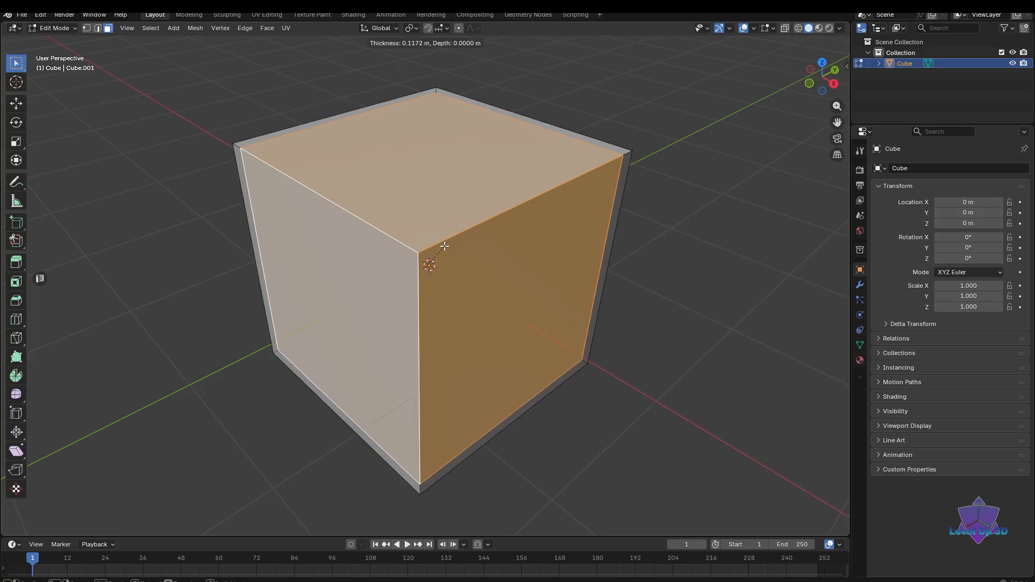
click(432, 265)
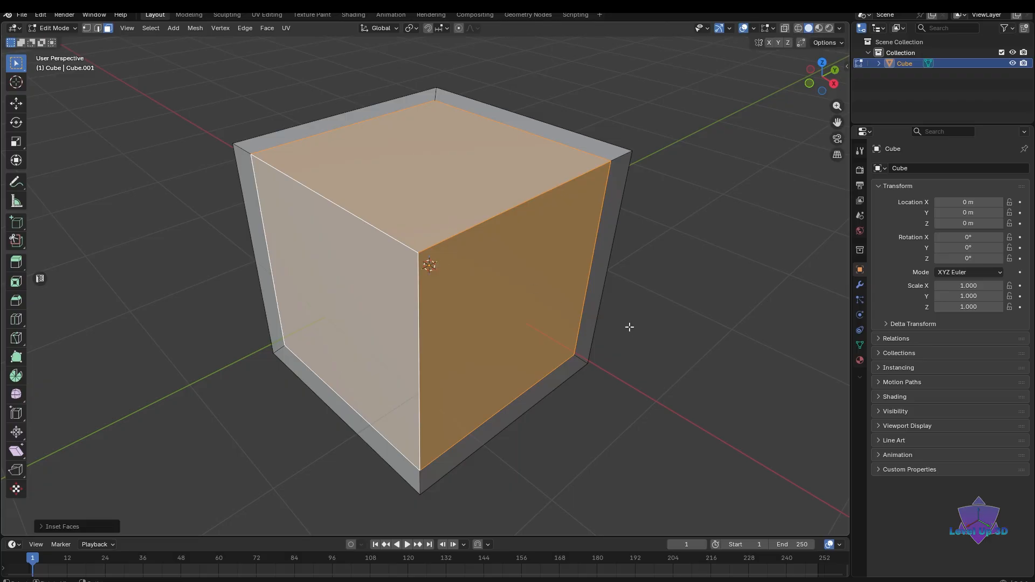
middle_drag(628, 326, 646, 341)
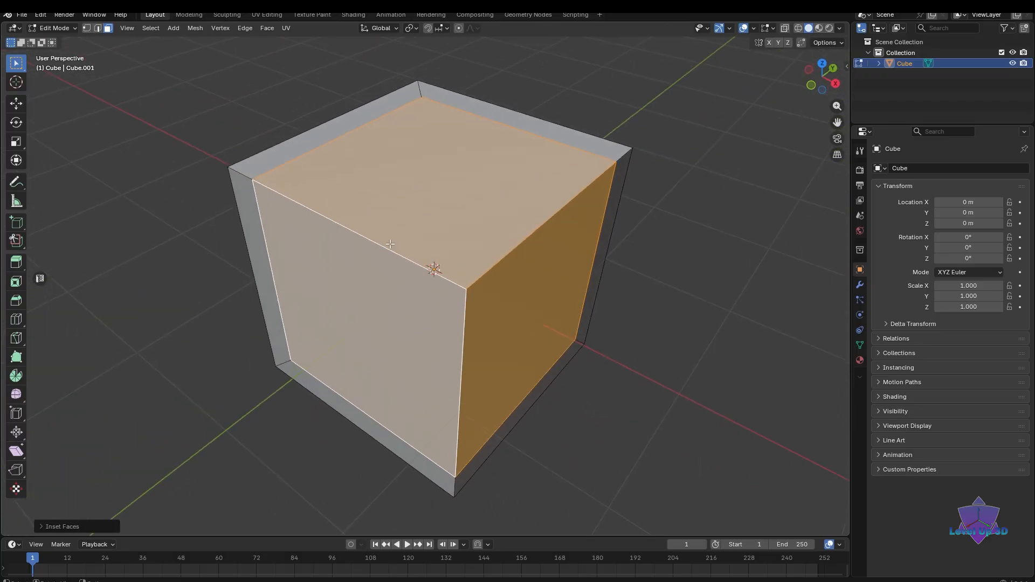
middle_drag(564, 326, 505, 317)
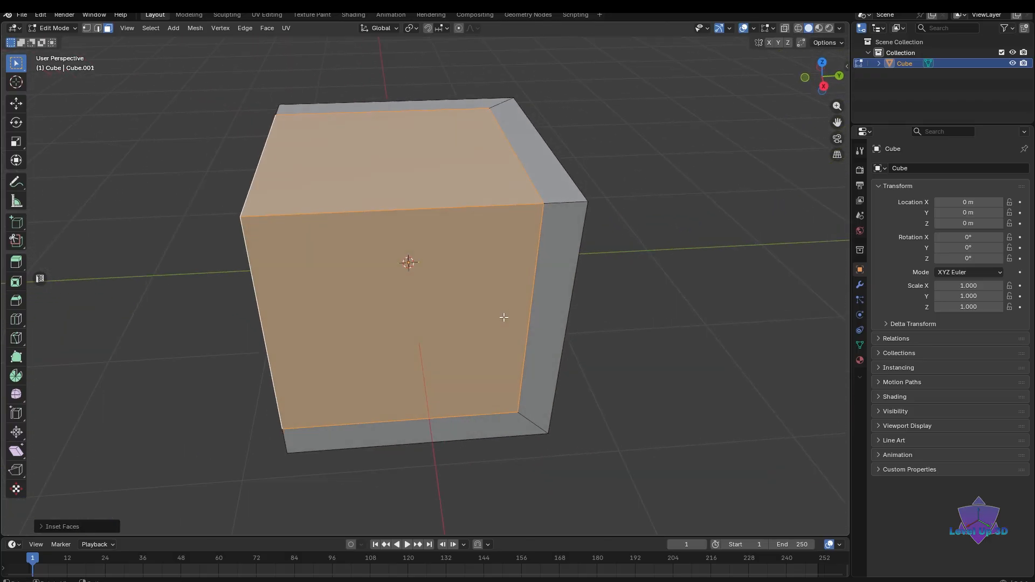
middle_drag(516, 281, 488, 344)
key(ctrl+z)
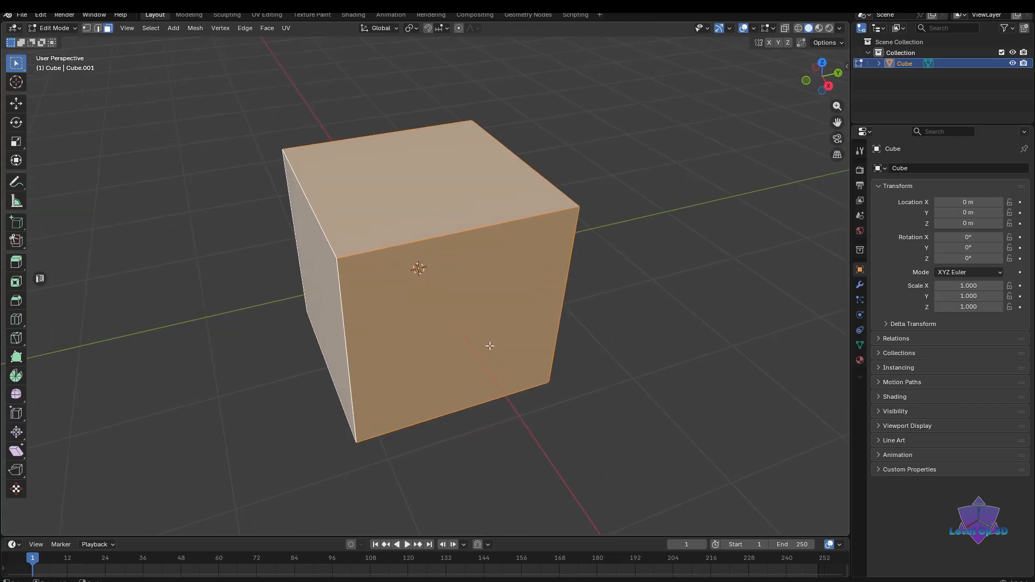
- Inset the top face and the two selected side faces individually, so each gets its own border
key(i)
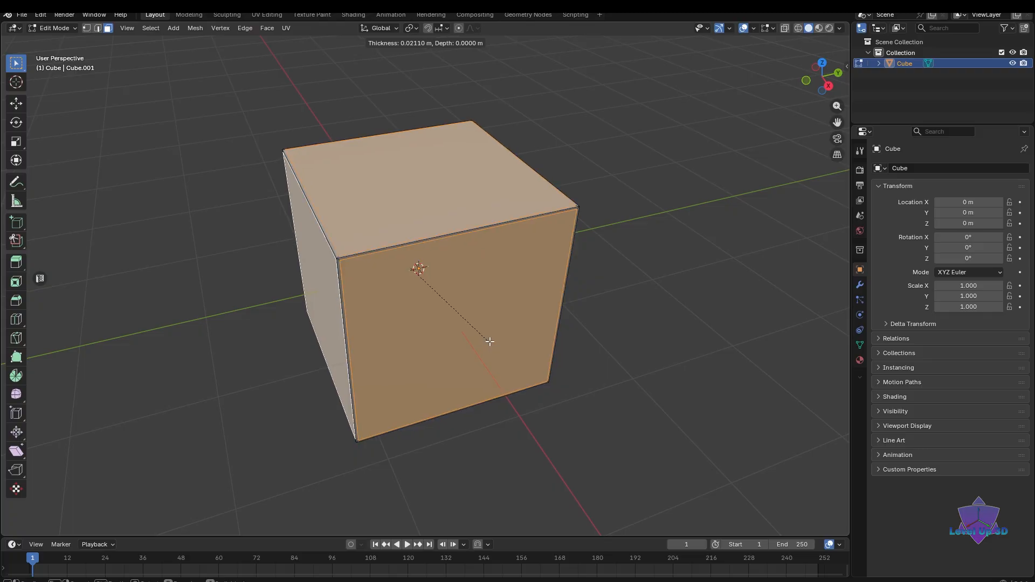
click(463, 325)
middle_drag(463, 385, 518, 386)
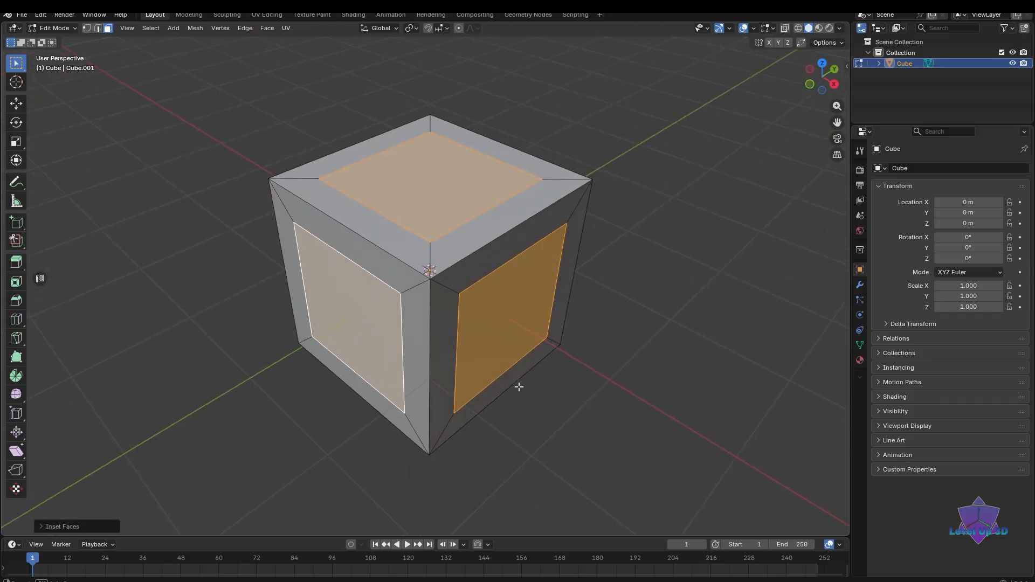
middle_drag(466, 331, 486, 346)
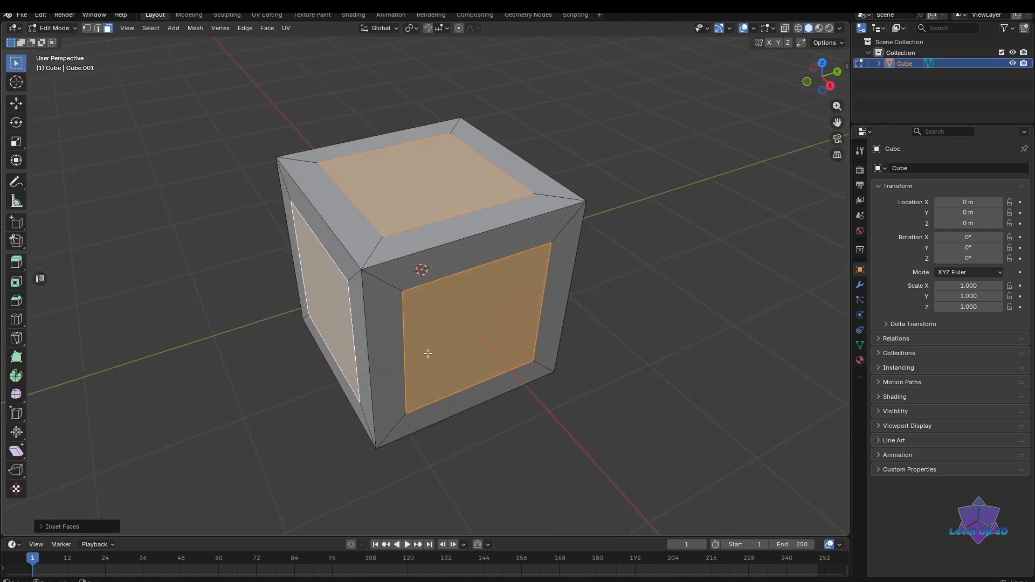
scroll(429, 353, down, 2)
middle_drag(460, 376, 445, 365)
scroll(458, 374, up, 1)
scroll(445, 365, up, 3)
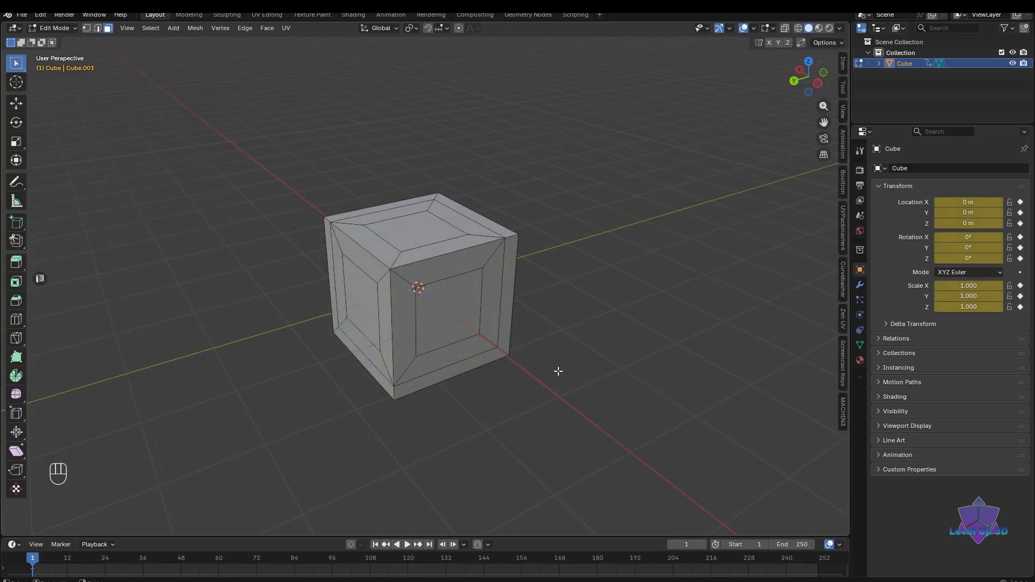
- Extrude the inner top face of the inset cube upward by about 1.17 m
middle_drag(578, 379, 582, 378)
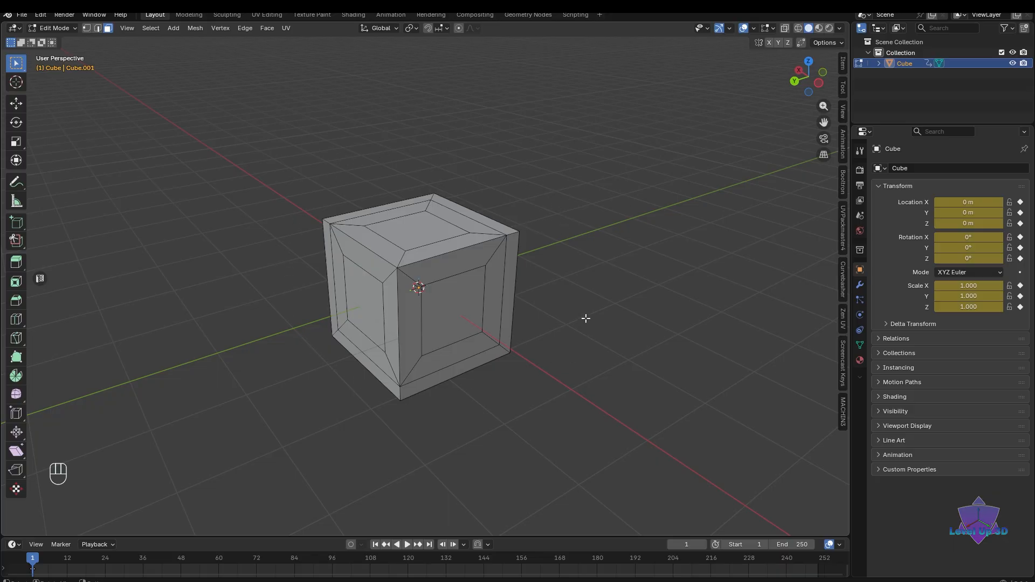
click(422, 229)
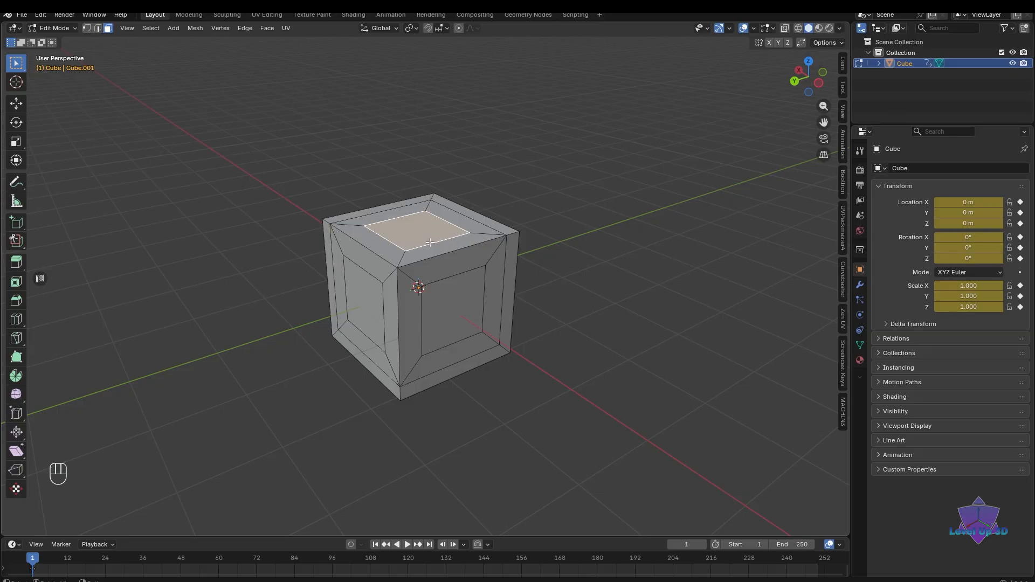
key(e)
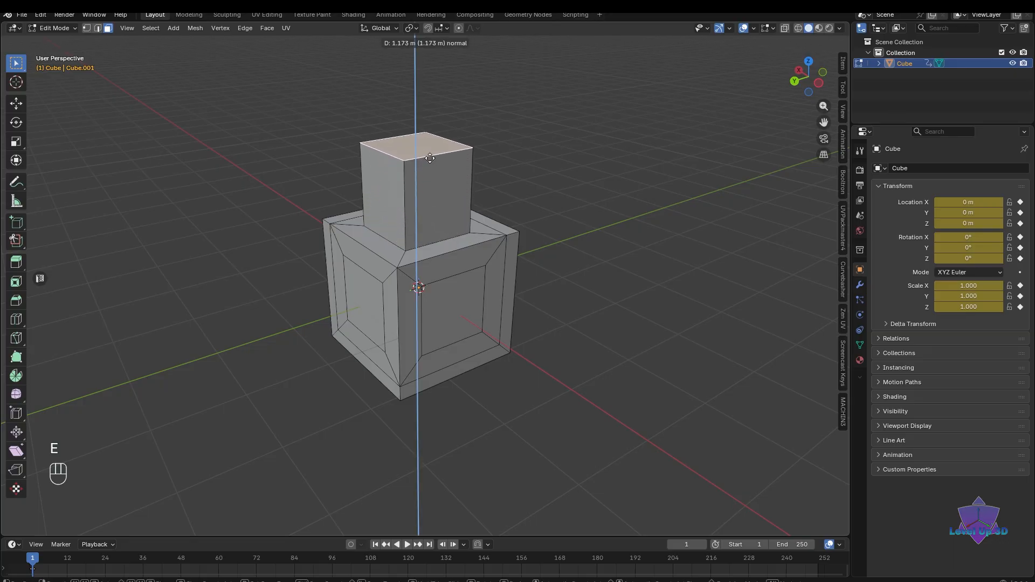
click(430, 158)
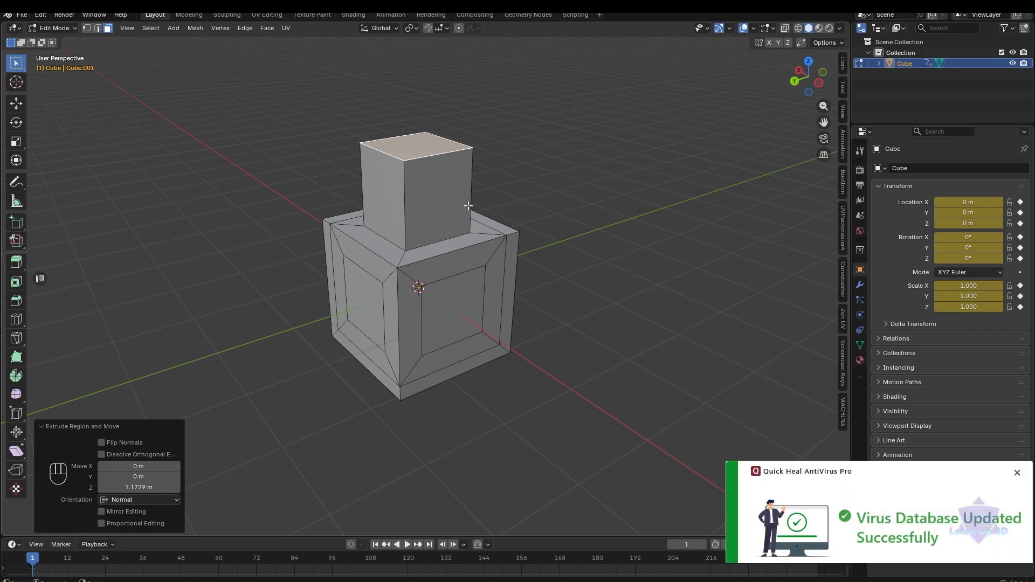
click(1018, 474)
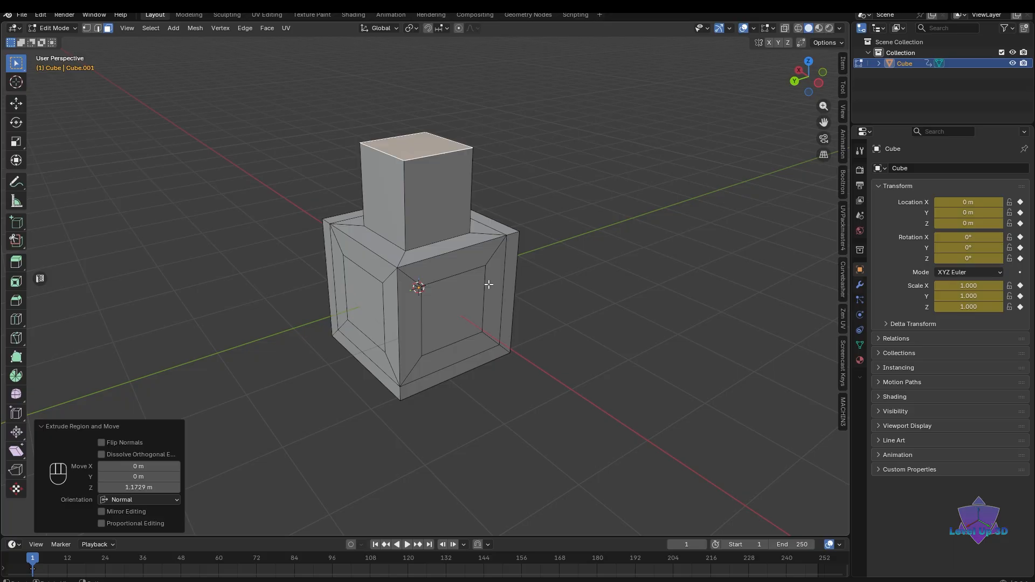
- Extrude the inner face on the cube's side along the red X axis inward by about 0.25 m
click(456, 310)
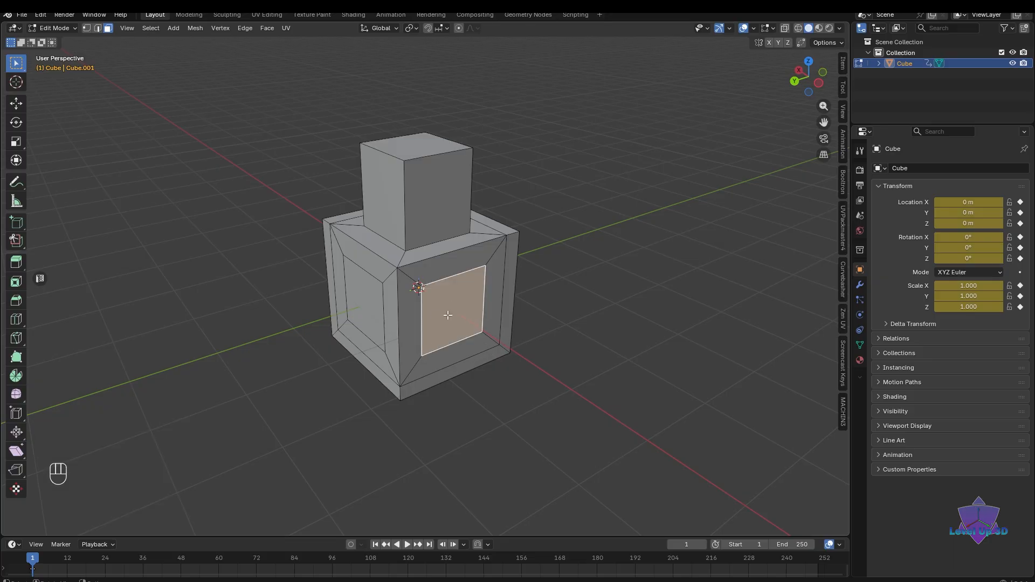
key(e)
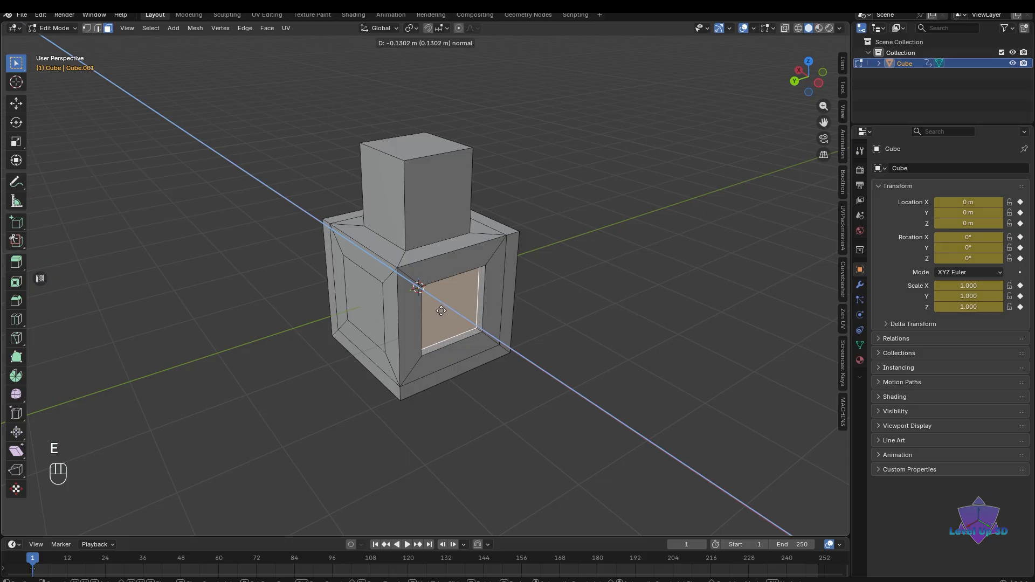
click(437, 307)
middle_drag(437, 308, 485, 343)
scroll(503, 338, up, 2)
scroll(503, 338, down, 5)
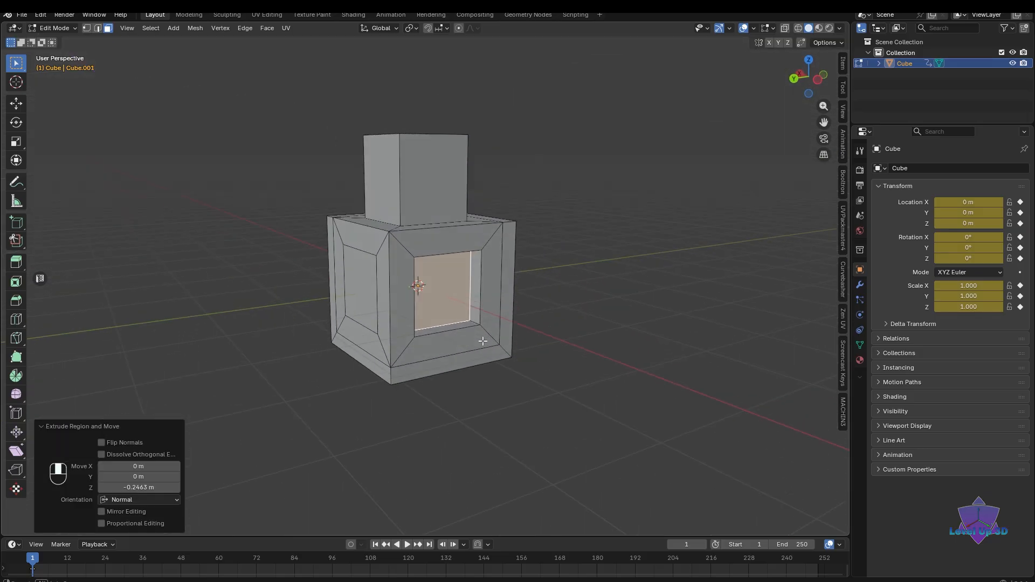
scroll(485, 343, up, 1)
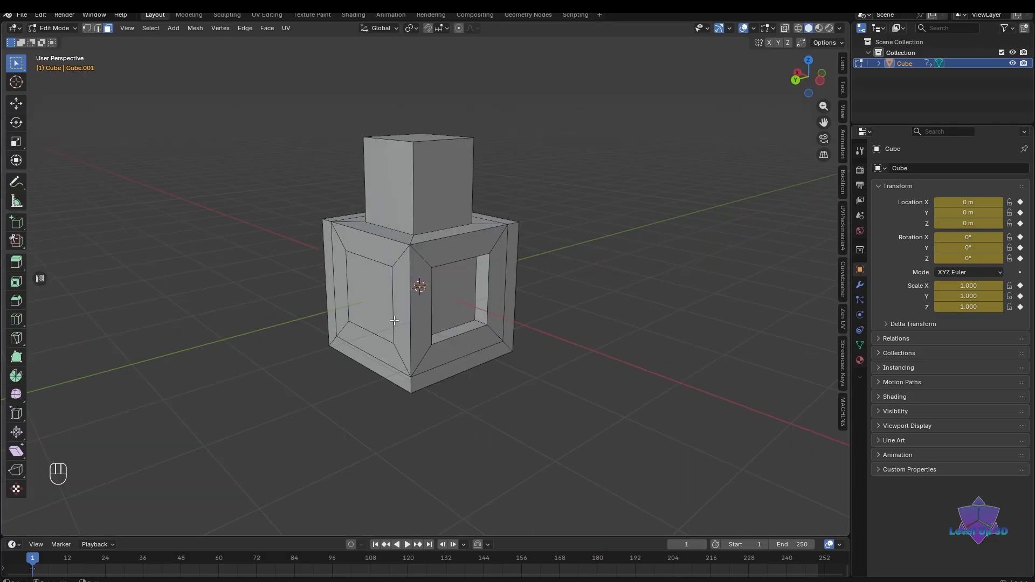
- Select the inner face on the cube's other inset side and open the extrude options for it
click(370, 298)
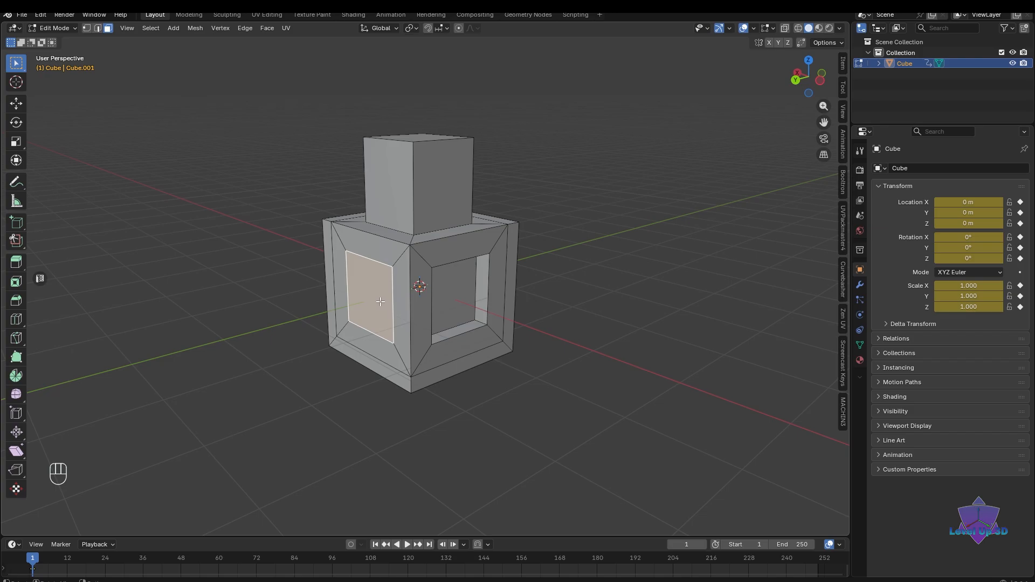
key(alt+e)
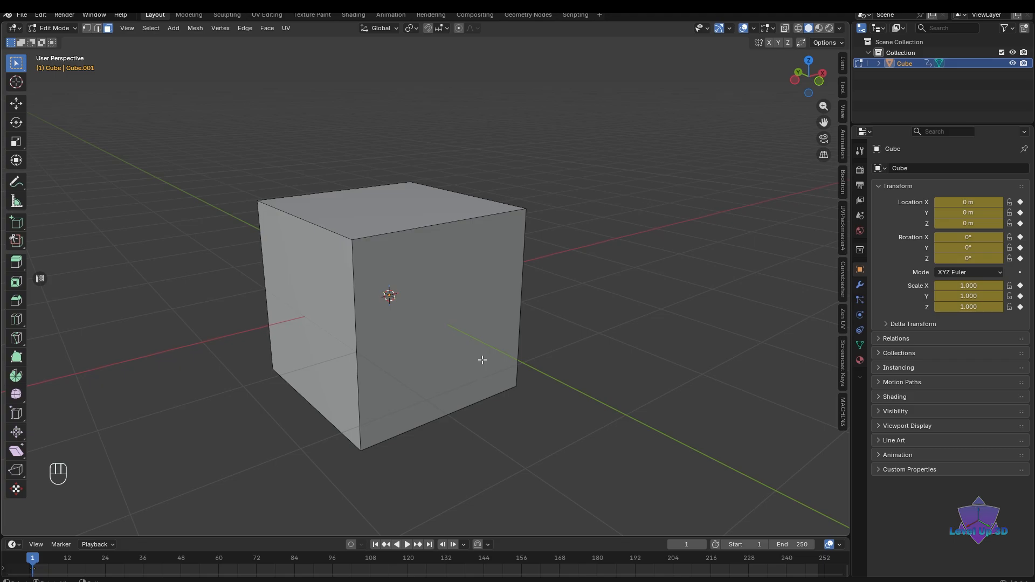
- Knife-cut a slanted line across one side face of the plain cube, from its upper edge to its lower edge
click(438, 298)
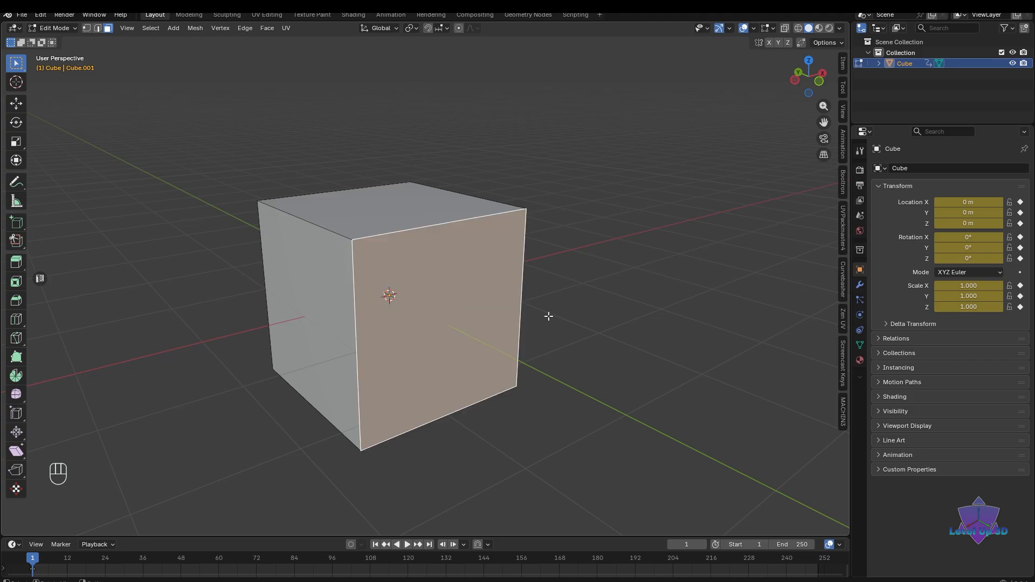
key(k)
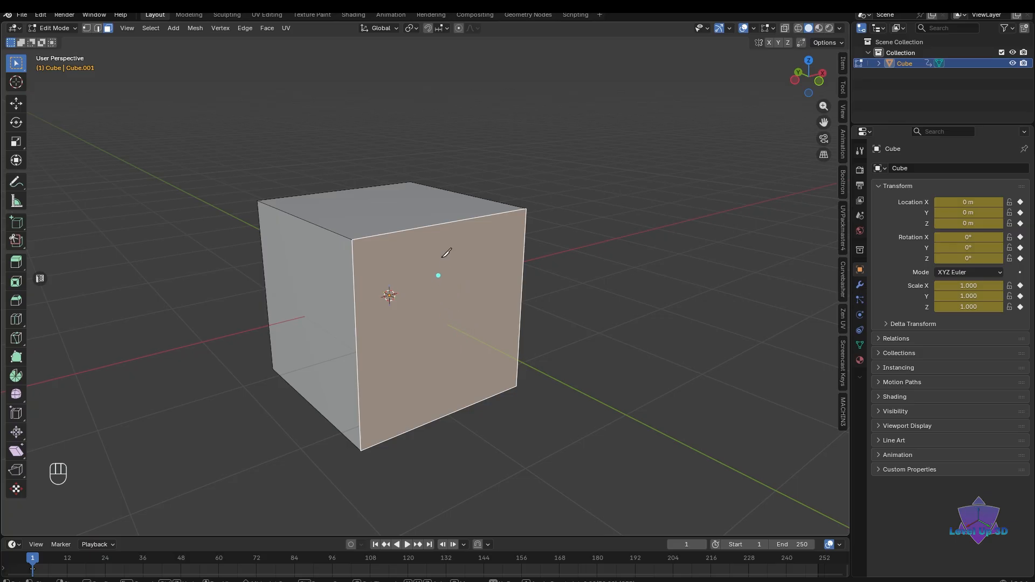
click(393, 233)
click(493, 396)
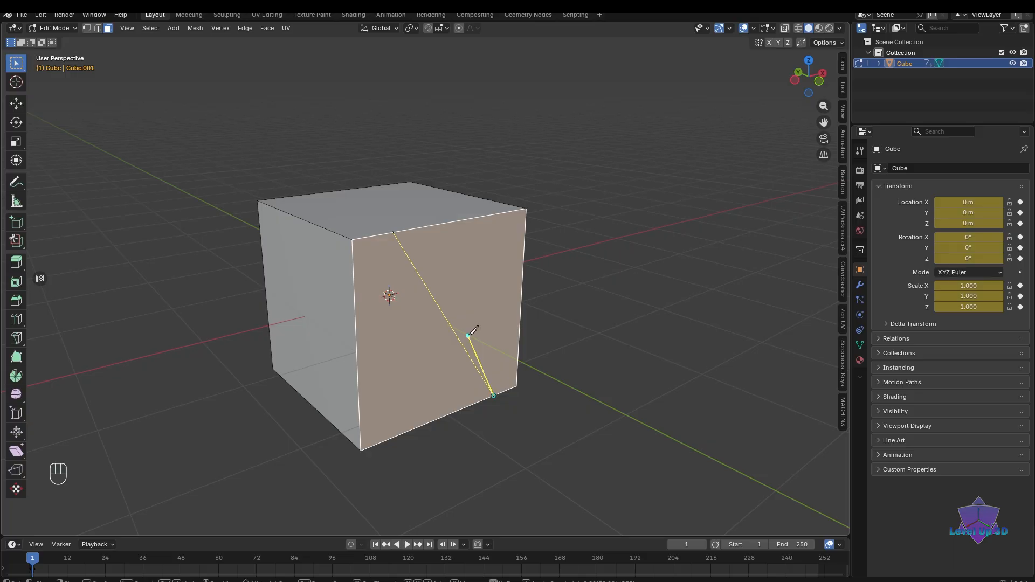
key(Return)
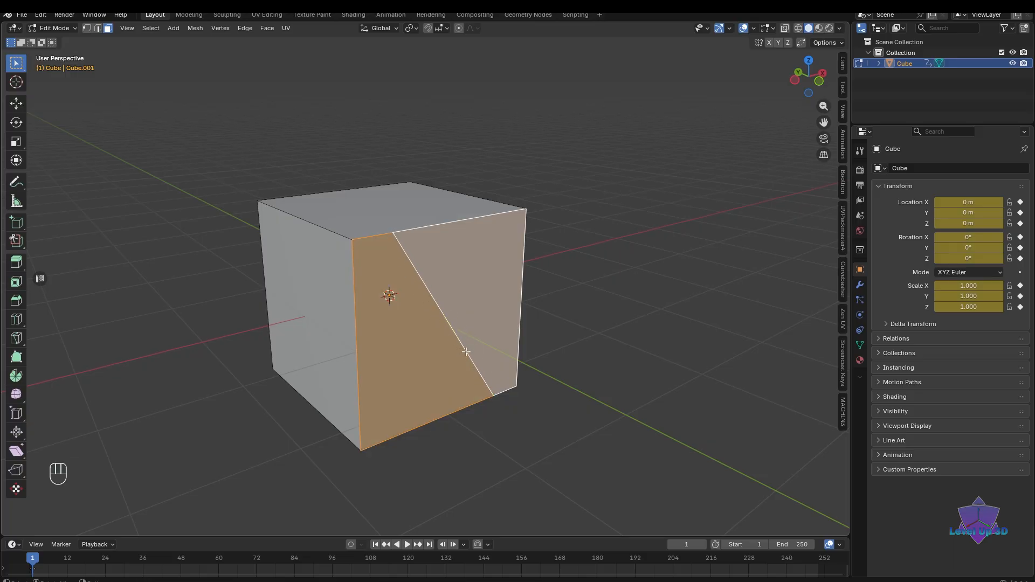
scroll(467, 352, up, 1)
middle_drag(563, 359, 548, 351)
click(592, 350)
scroll(507, 381, up, 2)
mouse_move(486, 378)
middle_down()
mouse_move(487, 357)
mouse_move(529, 370)
mouse_move(486, 371)
middle_up()
scroll(490, 363, down, 3)
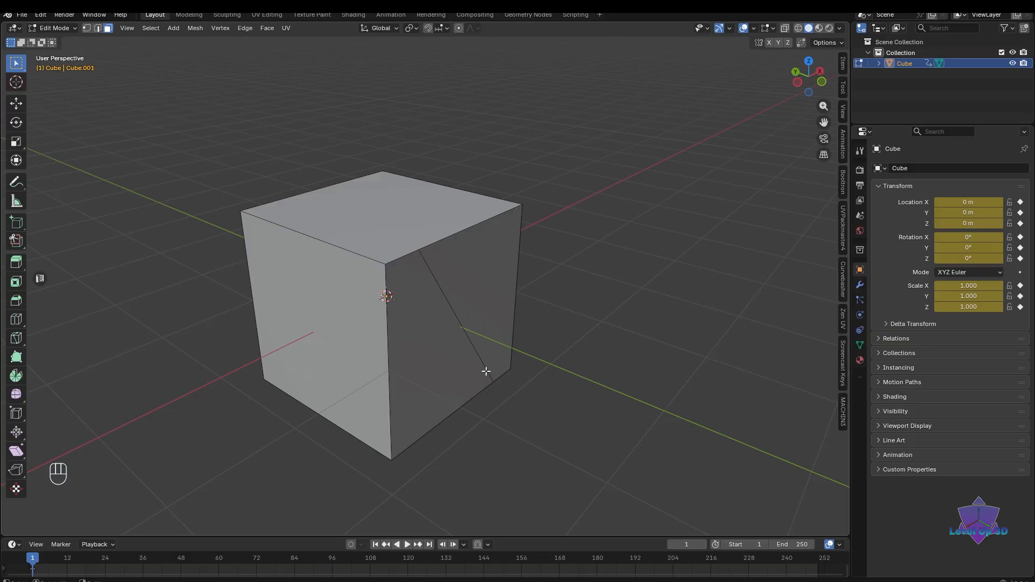
- Knife-cut a closed triangle into the middle of the cube's adjacent uncut side face
middle_drag(486, 361, 551, 343)
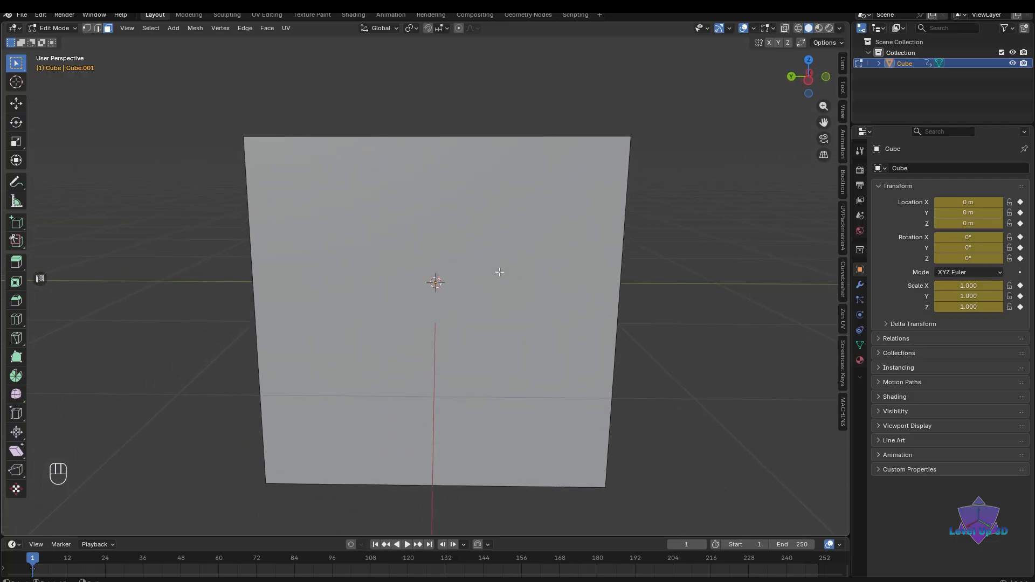
middle_drag(407, 351, 417, 283)
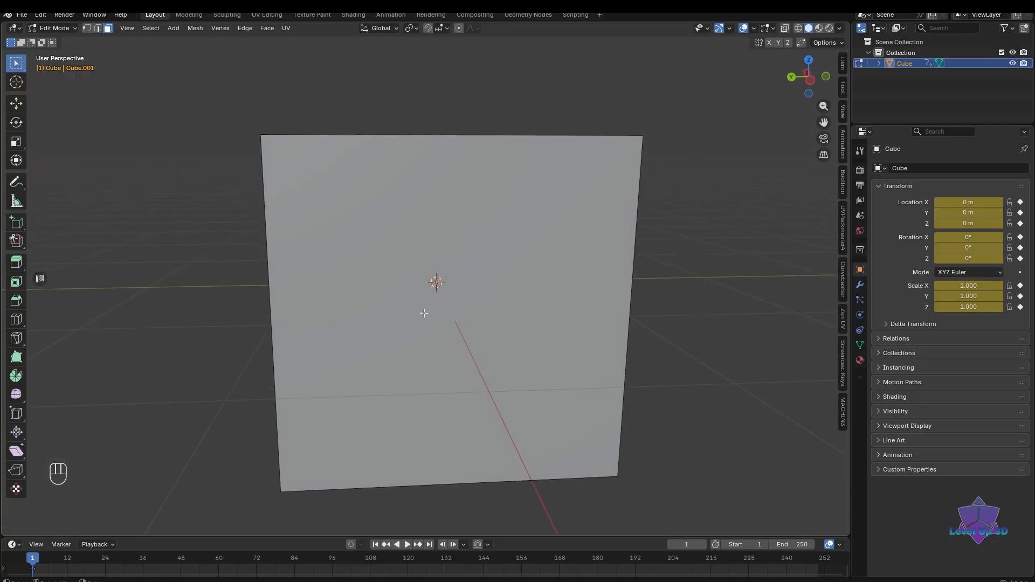
key(k)
click(445, 212)
click(340, 368)
click(559, 367)
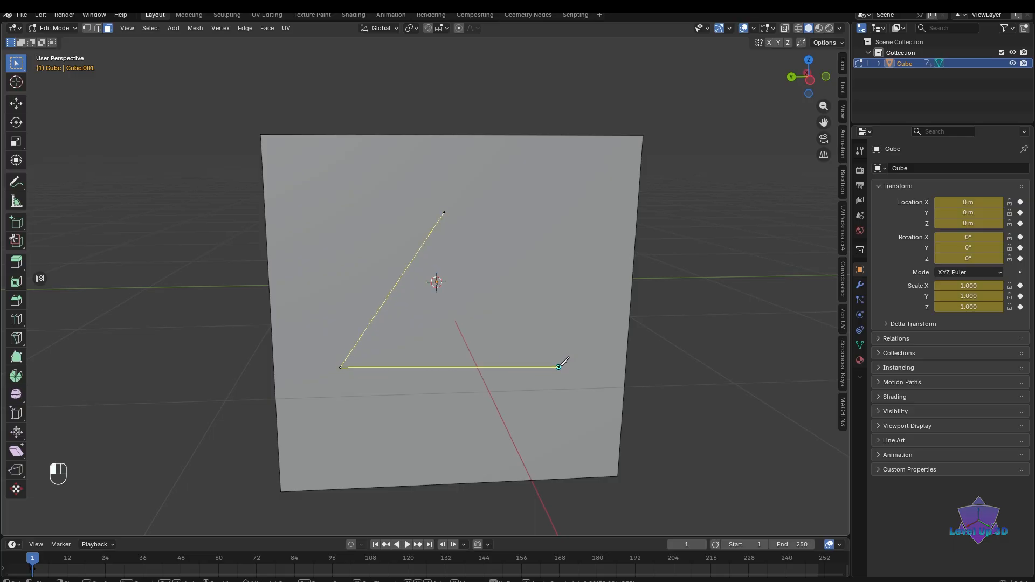
click(444, 213)
key(Return)
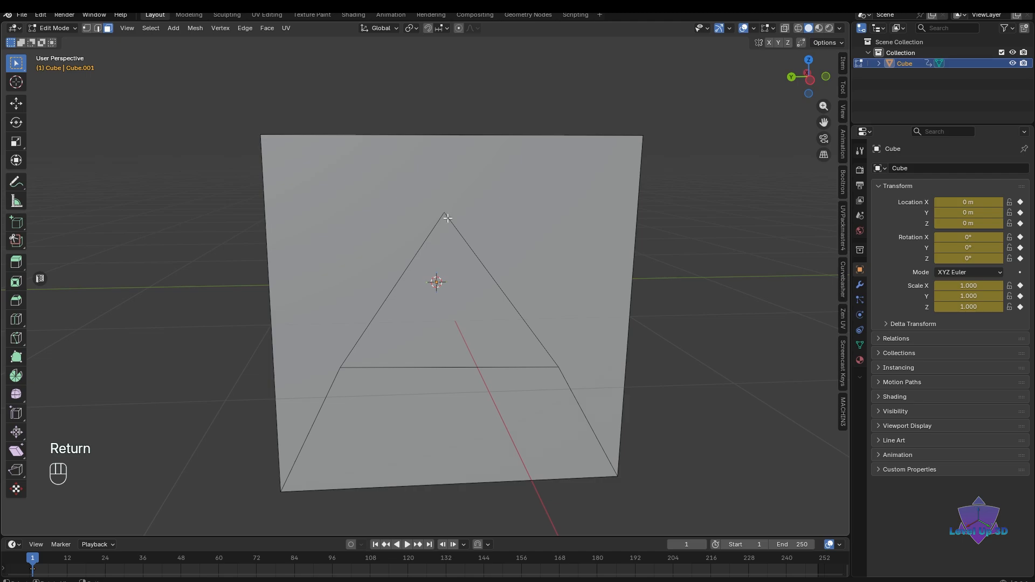
- Extrude the triangular face outward from the cube by about 1.08 m along its normal
scroll(492, 315, down, 3)
middle_drag(492, 316, 380, 330)
scroll(381, 330, up, 2)
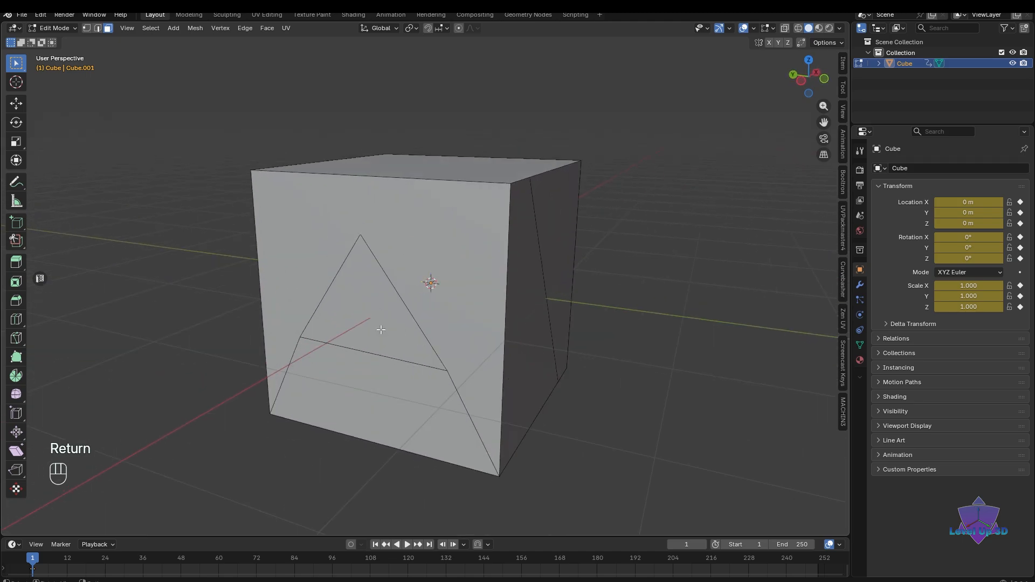
key(3)
click(375, 318)
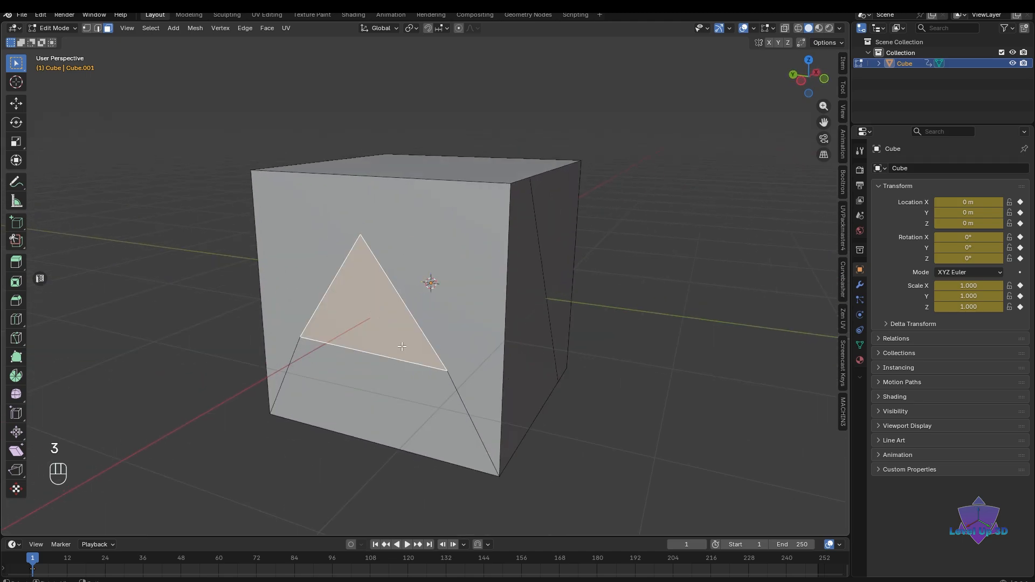
scroll(367, 373, down, 3)
shift+middle_drag(357, 372, 383, 373)
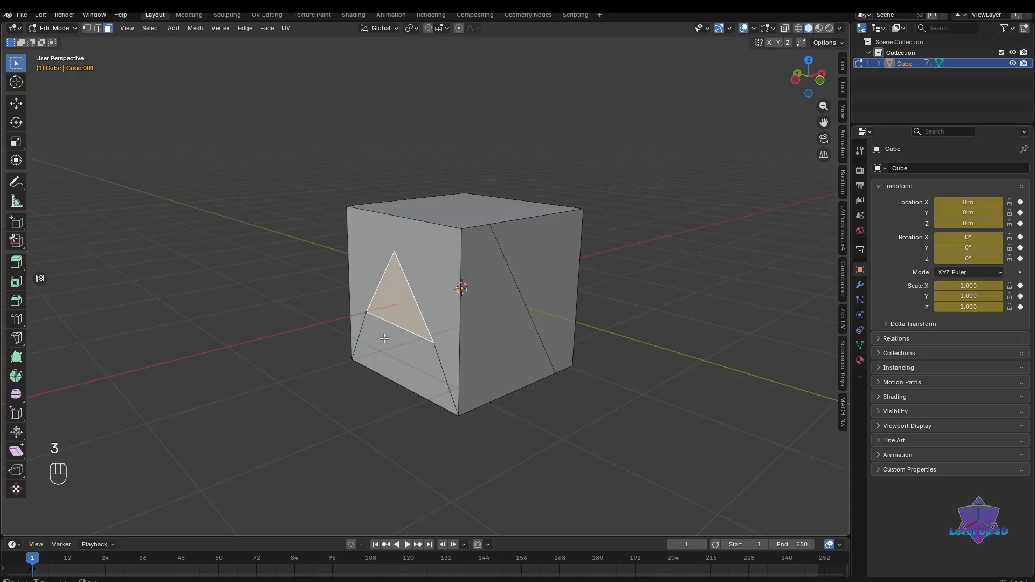
key(e)
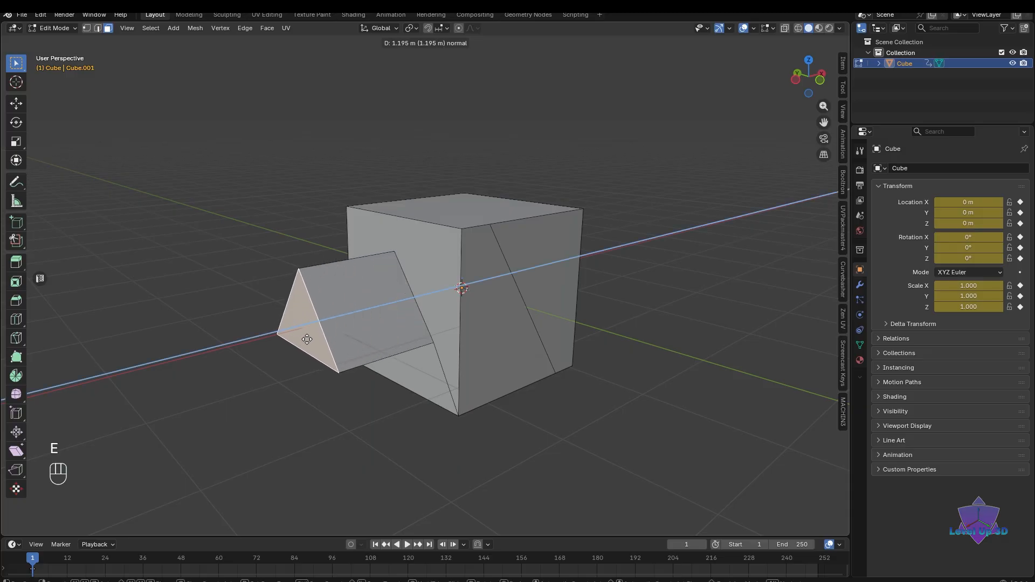
click(331, 382)
middle_drag(331, 382, 435, 367)
scroll(429, 361, up, 3)
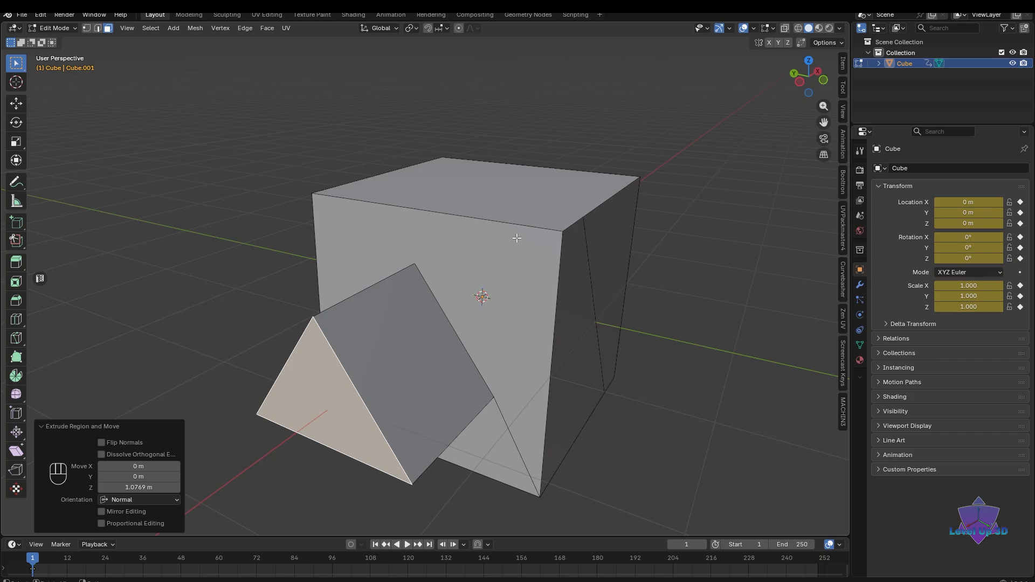
- In front view, knife-cut the cube horizontally at mid-height with Cut Through enabled
key(KP_1)
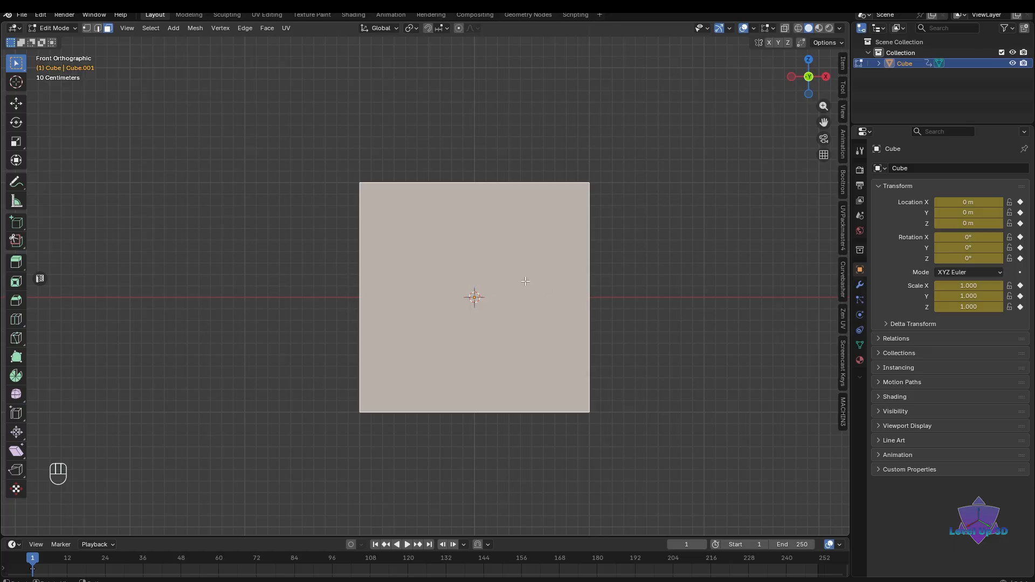
middle_drag(490, 306, 458, 291)
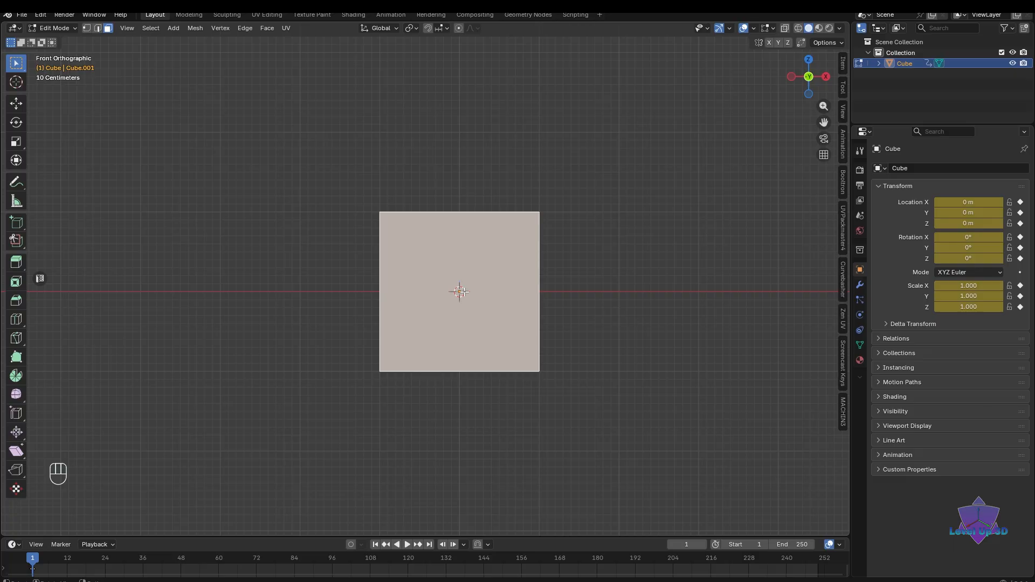
key(k)
key(c)
click(381, 291)
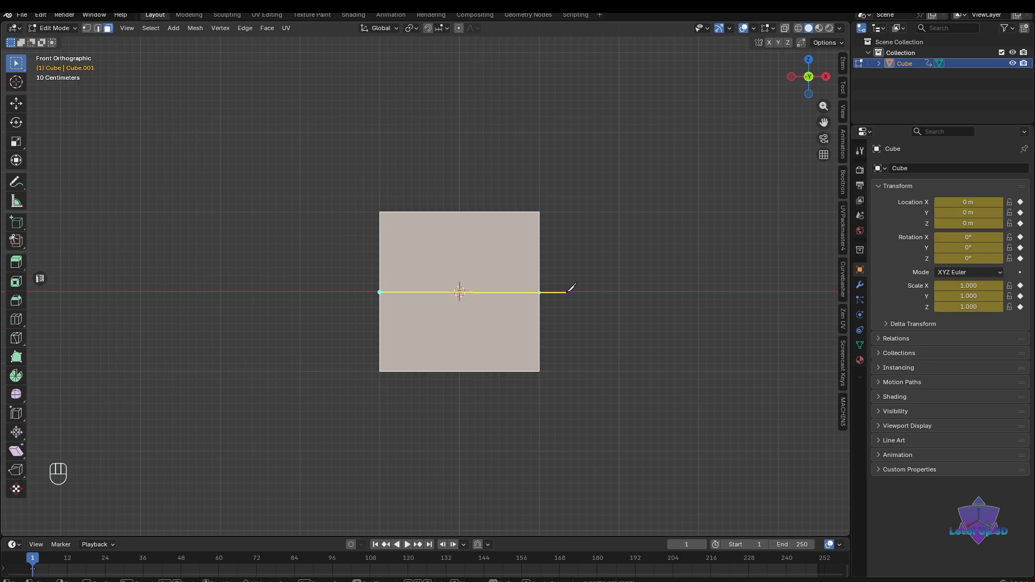
key(Return)
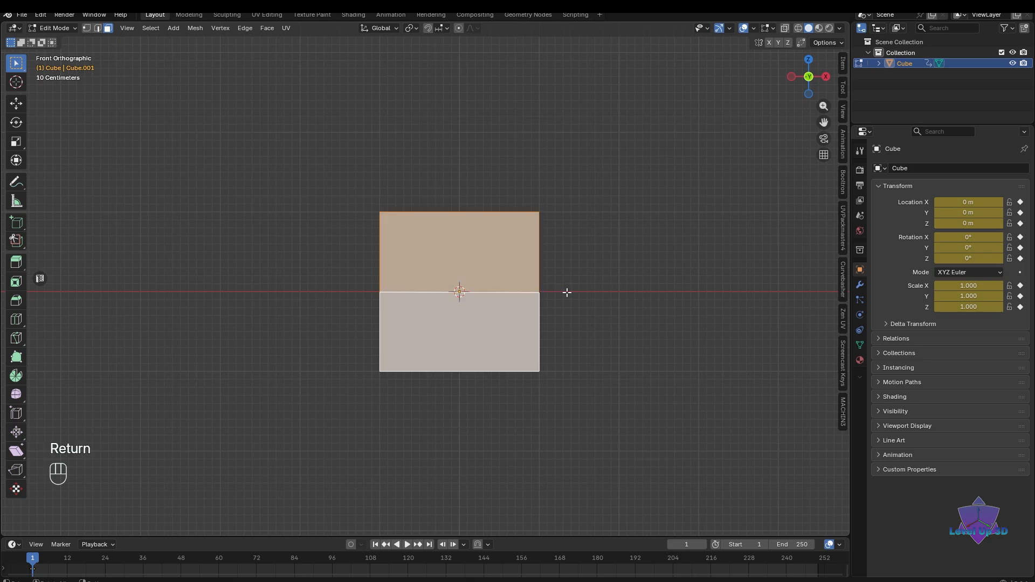
- Knife-cut angle-constrained lines from the front face's left mid-edge point to its upper edge, then down to its right edge
scroll(572, 302, down, 2)
middle_drag(578, 326, 542, 308)
middle_drag(367, 313, 453, 291)
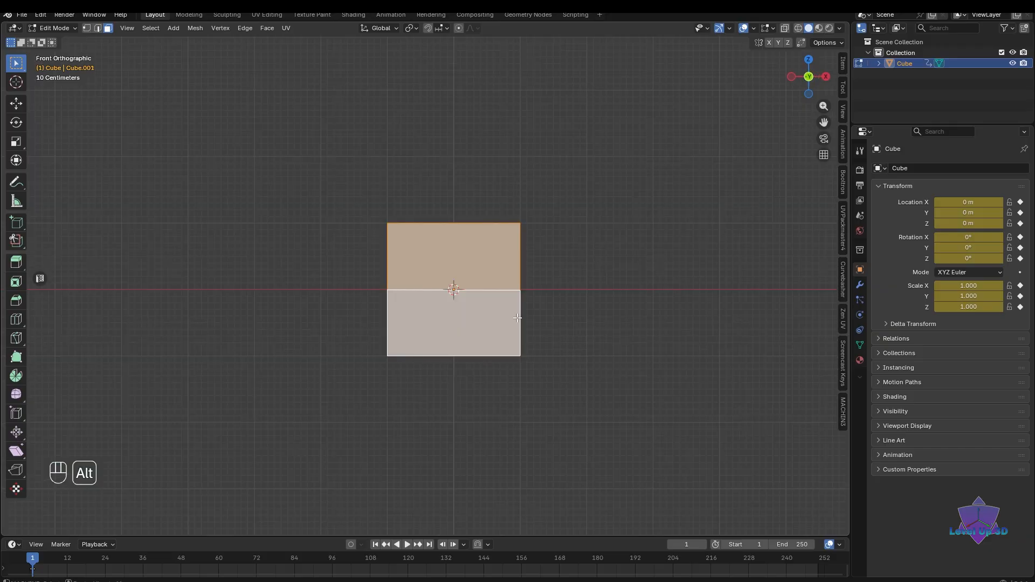
scroll(464, 294, up, 3)
key(k)
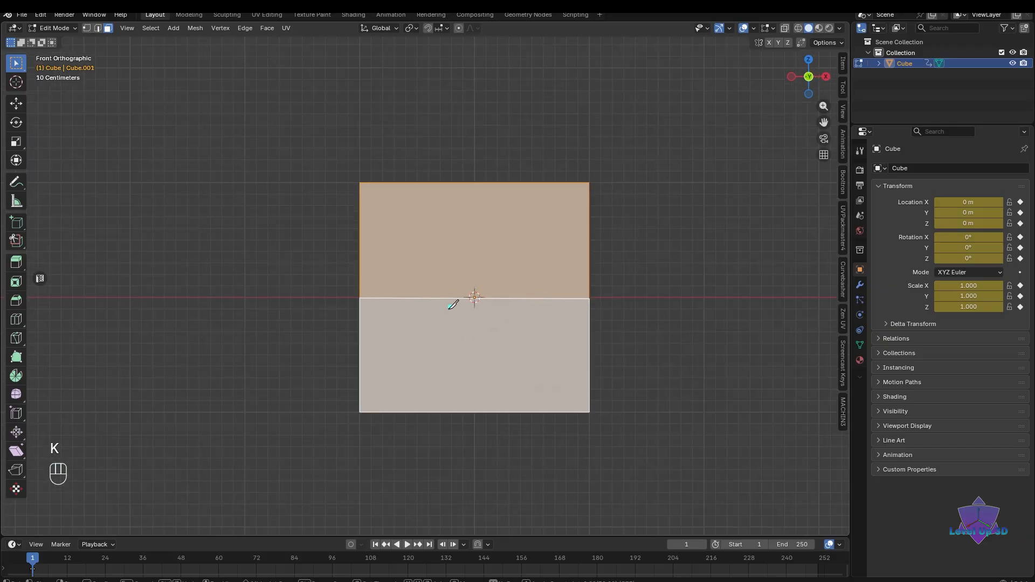
click(360, 297)
key(a)
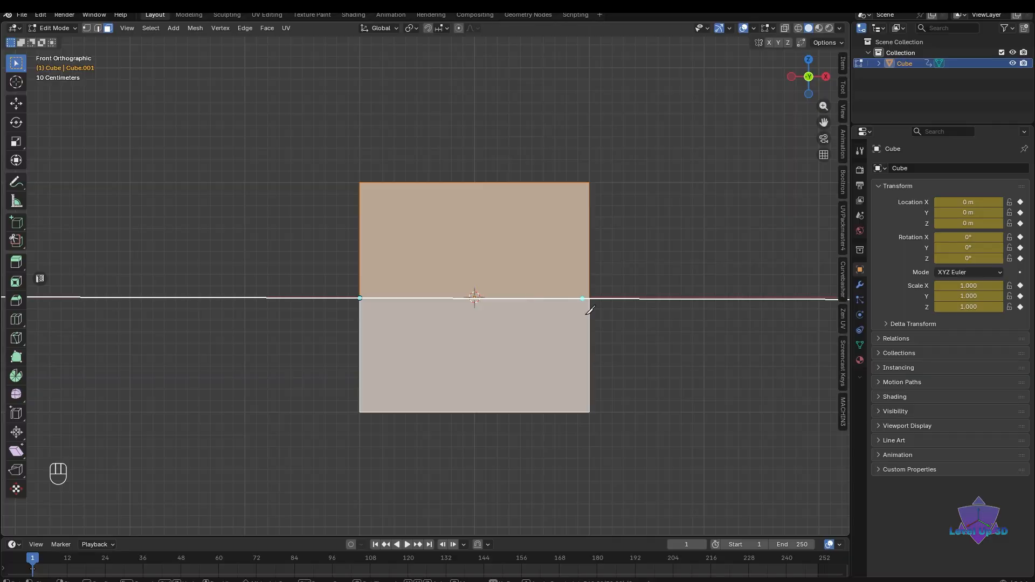
click(583, 222)
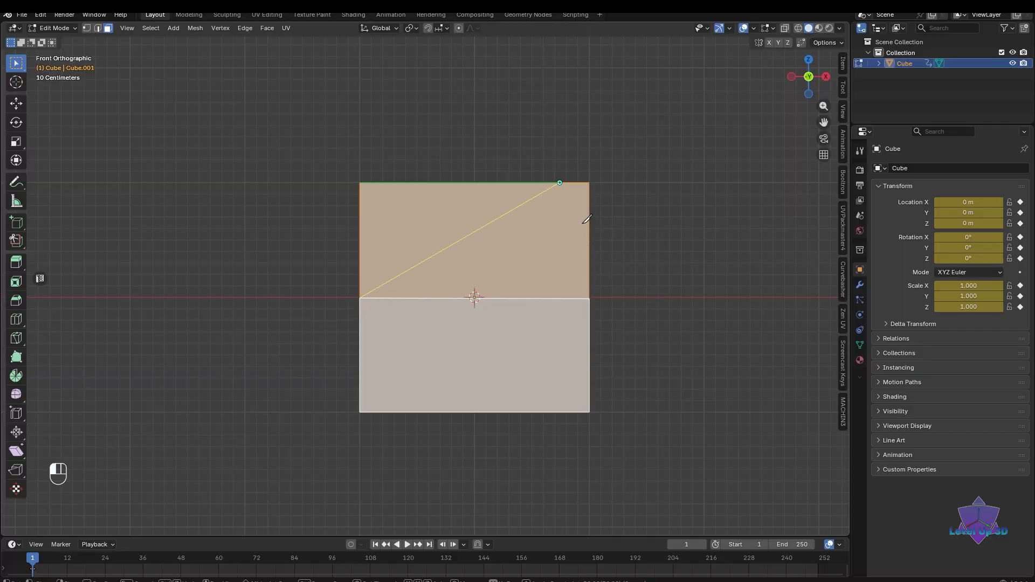
click(590, 232)
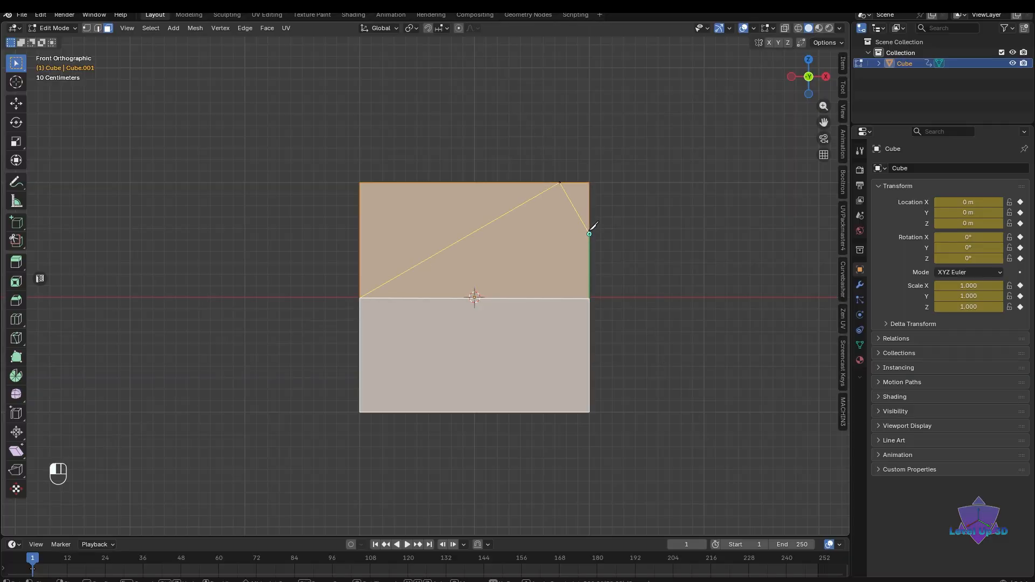
key(Return)
middle_drag(589, 254, 621, 271)
scroll(619, 285, down, 5)
scroll(624, 289, up, 1)
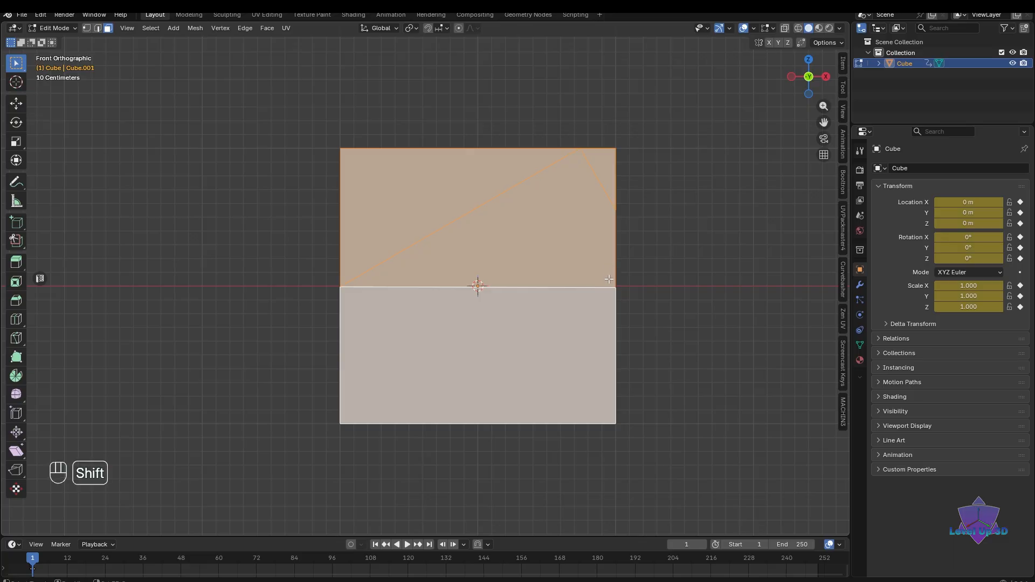
shift+middle_drag(610, 281, 611, 263)
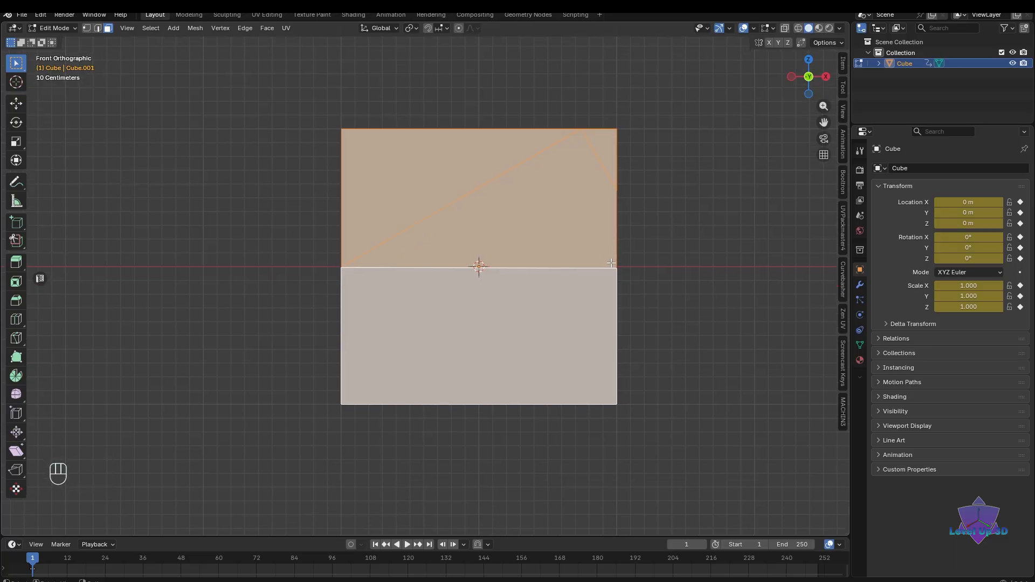
- Knife-cut from the front face's left mid-edge point to the midpoint of its lower edge, using midpoint snapping
key(k)
click(341, 268)
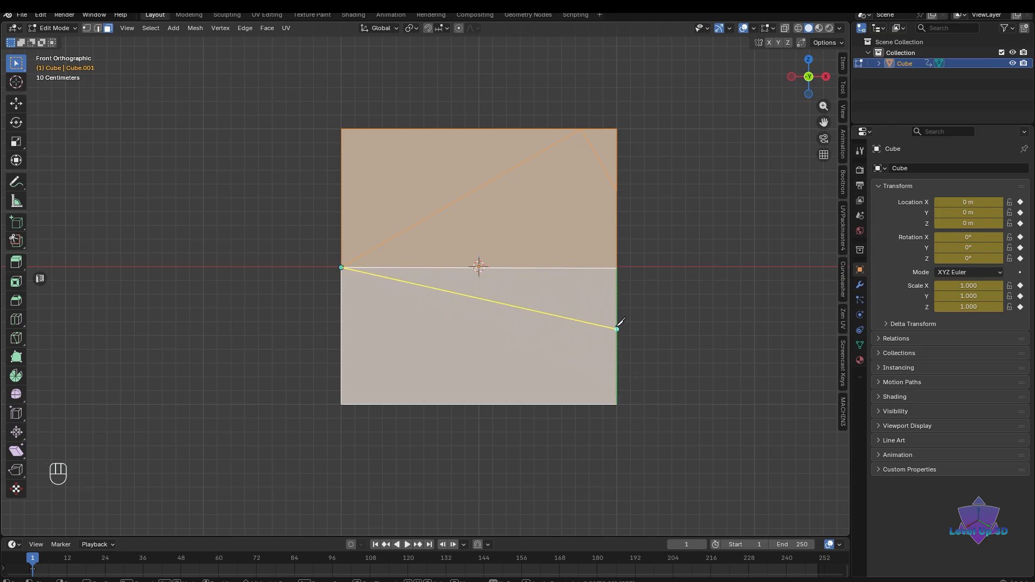
key(shift)
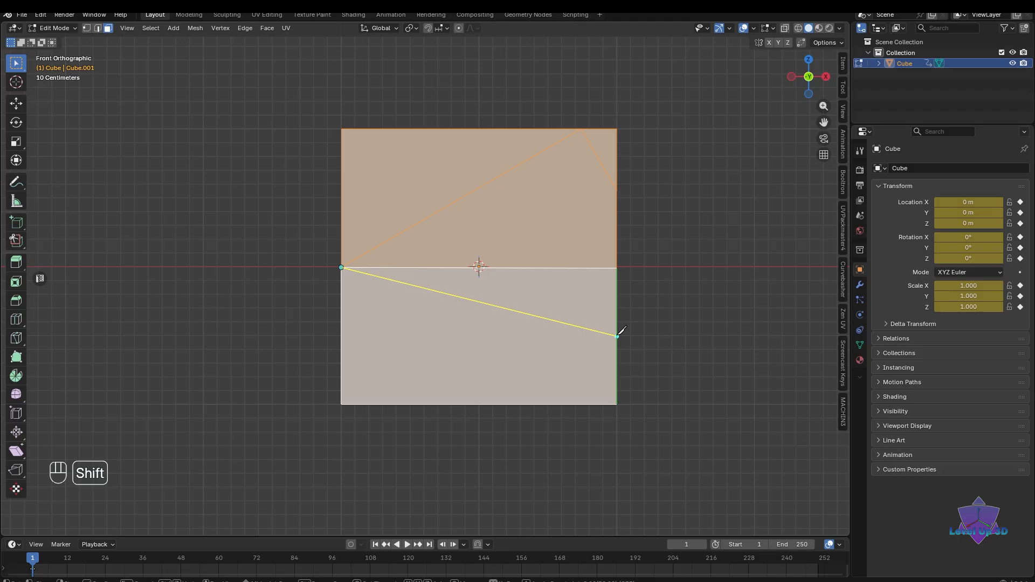
key(shift)
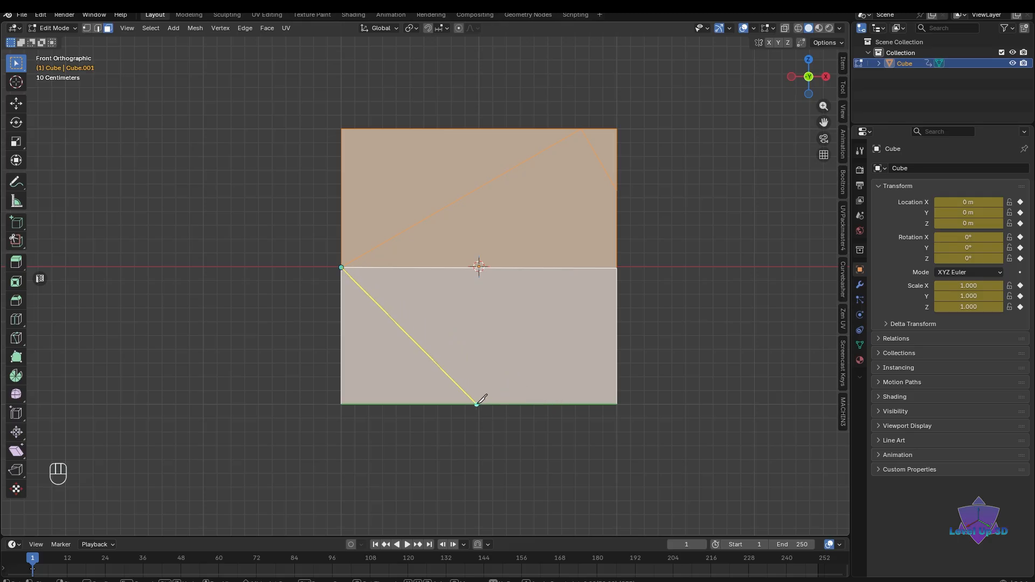
shift+click(479, 404)
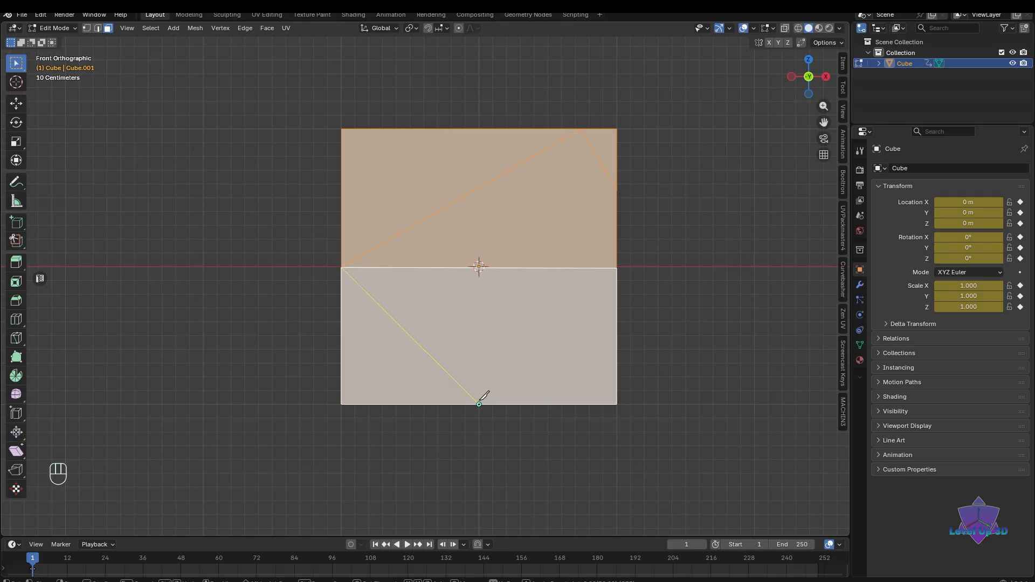
key(Return)
middle_drag(483, 398, 523, 300)
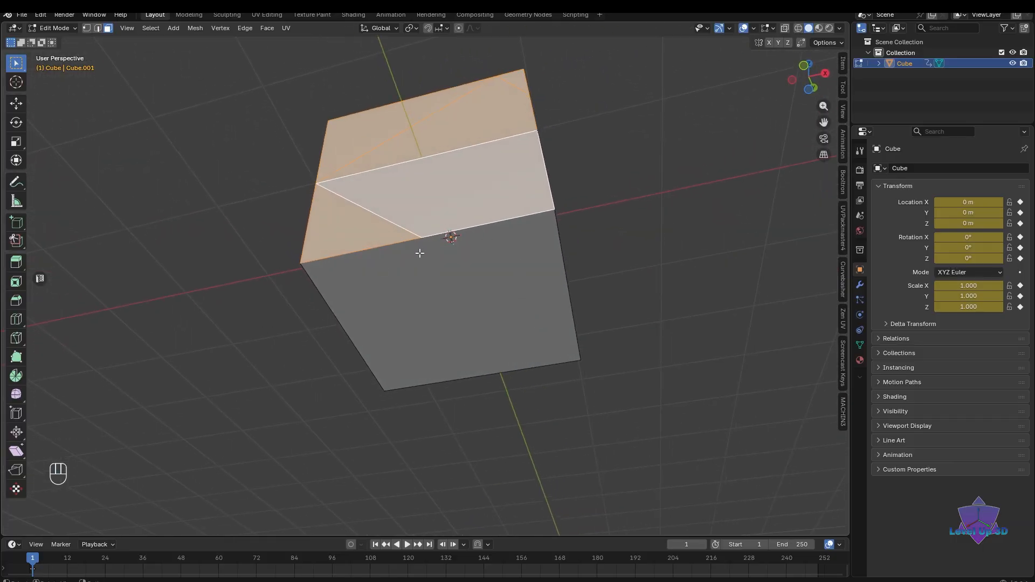
middle_drag(503, 273, 597, 323)
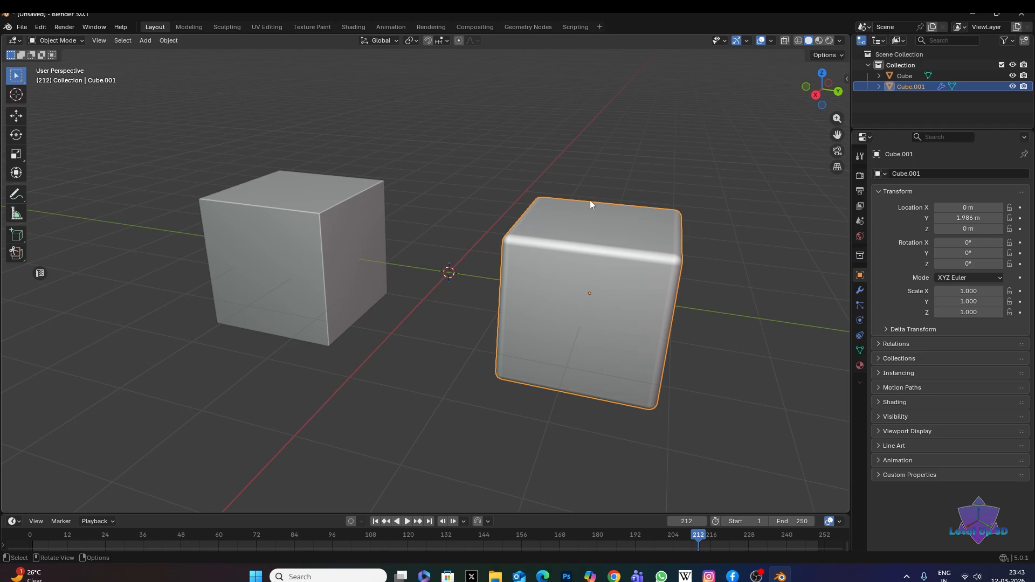
middle_drag(539, 358, 505, 380)
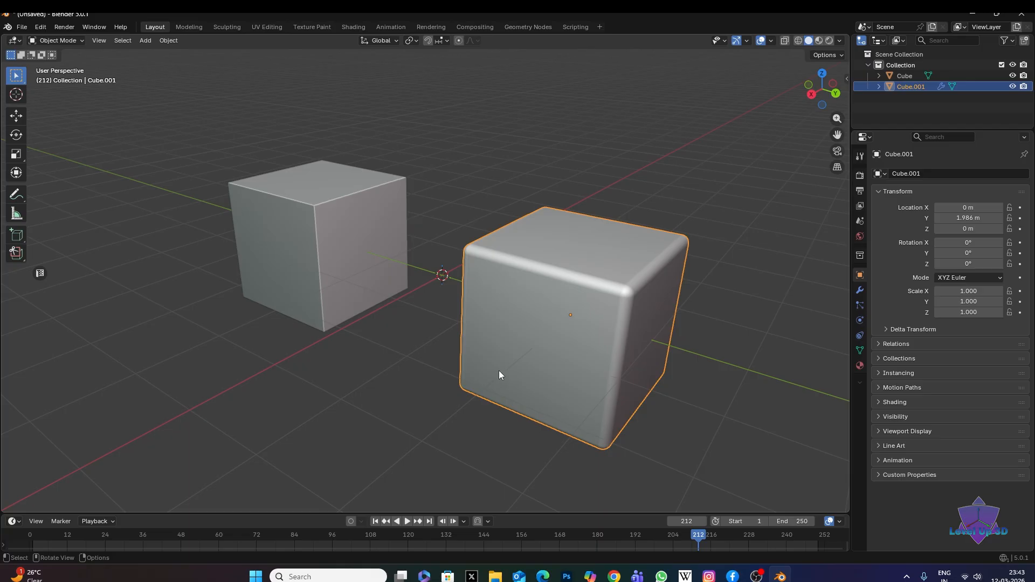
scroll(504, 371, down, 2)
middle_drag(503, 371, 474, 389)
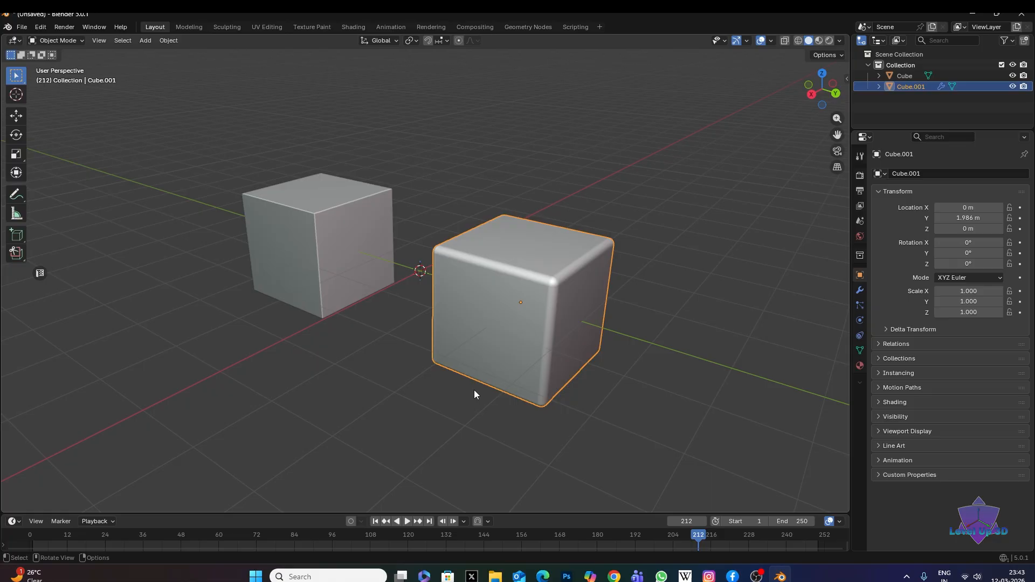
- Undo the addition of the bevelled duplicate cube, leaving the original cube to work on
mouse_move(467, 392)
middle_down()
mouse_move(460, 410)
mouse_move(481, 408)
middle_up()
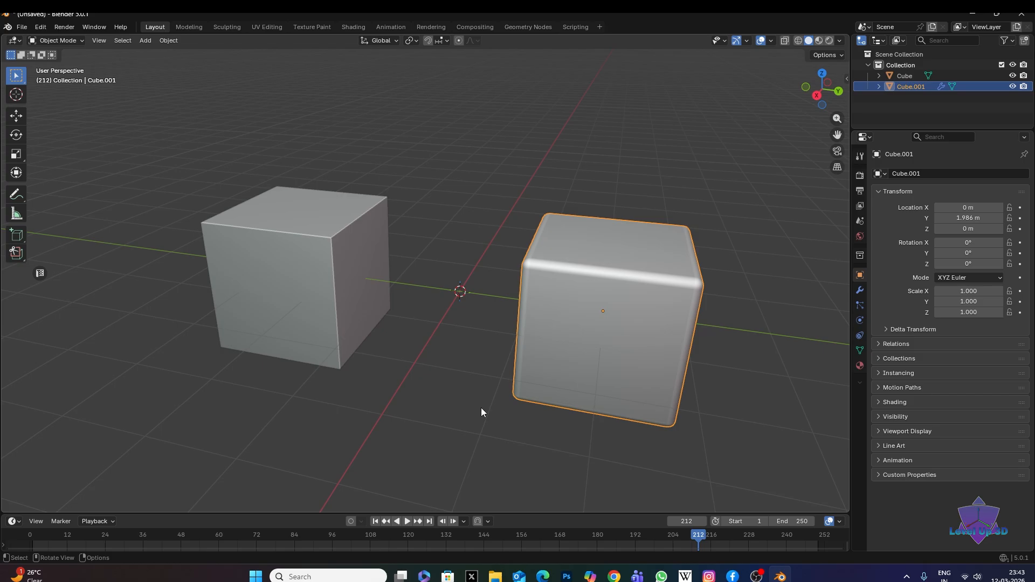
key(ctrl+z)
middle_drag(481, 408, 426, 346)
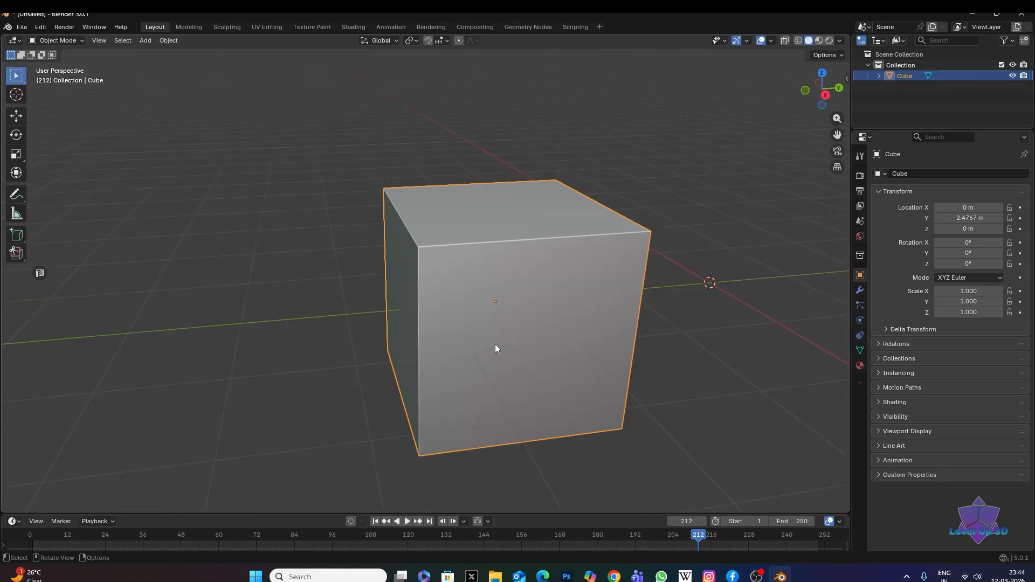
middle_drag(495, 344, 532, 347)
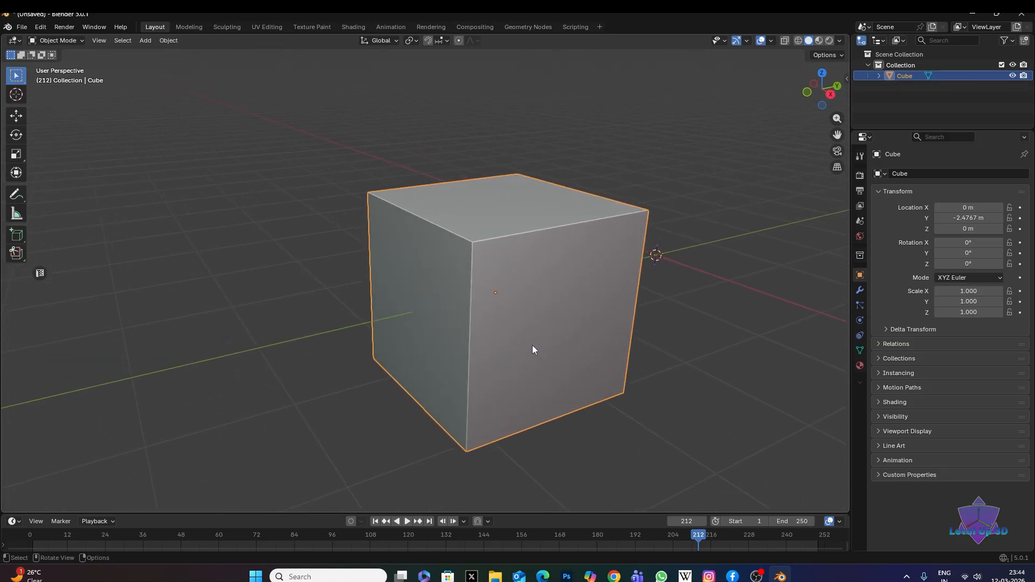
middle_drag(526, 315, 494, 323)
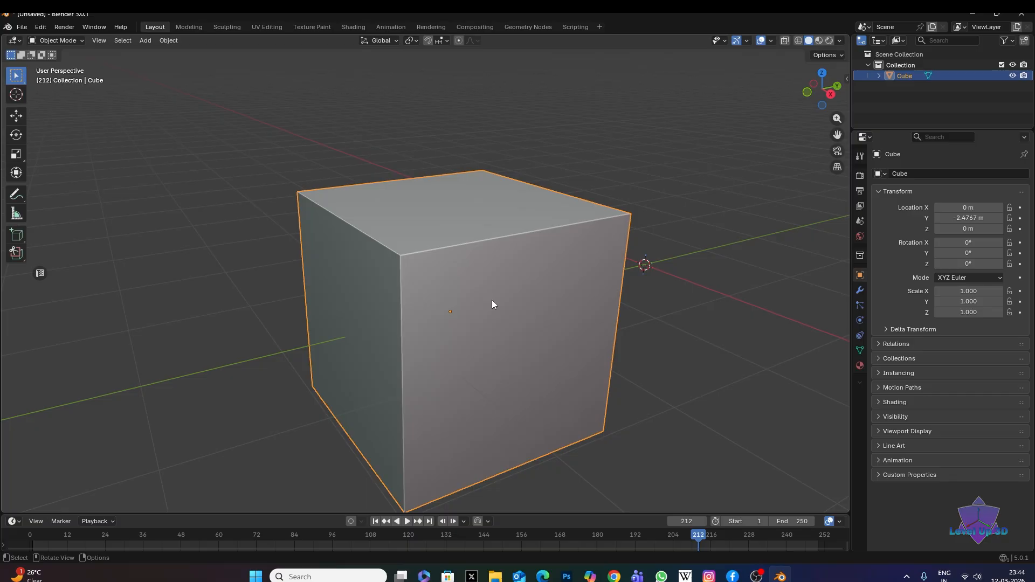
- Enter Edit Mode on the cube and select only the top edge of its +X side
key(ctrl+Tab)
click(483, 389)
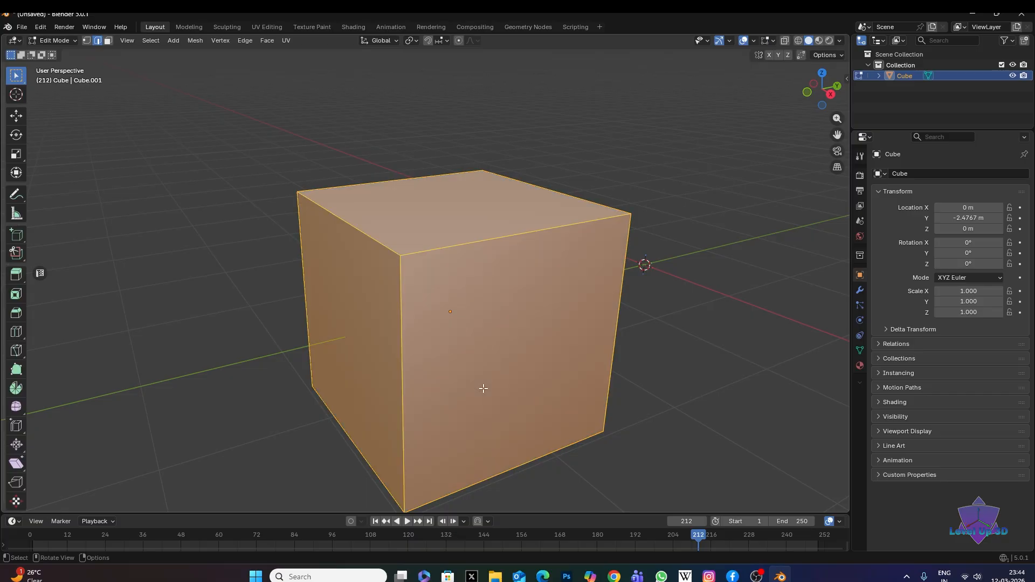
click(480, 243)
mouse_move(485, 321)
middle_down()
mouse_move(499, 342)
mouse_move(489, 352)
mouse_move(490, 307)
mouse_move(491, 329)
middle_up()
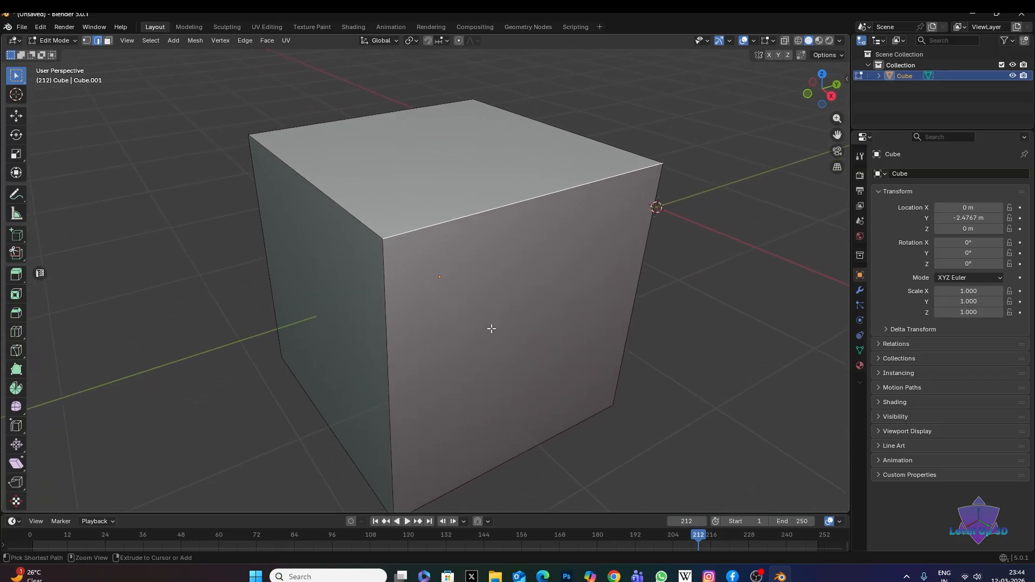
- Bevel the selected top edge by about 0.088 m with 8 segments
key(ctrl+b)
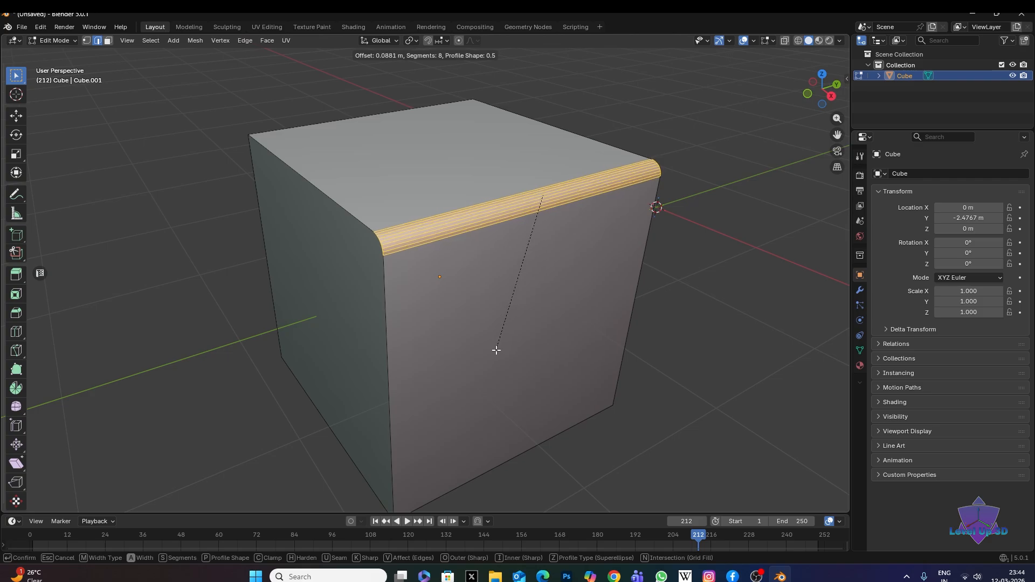
click(497, 347)
middle_drag(496, 348, 492, 282)
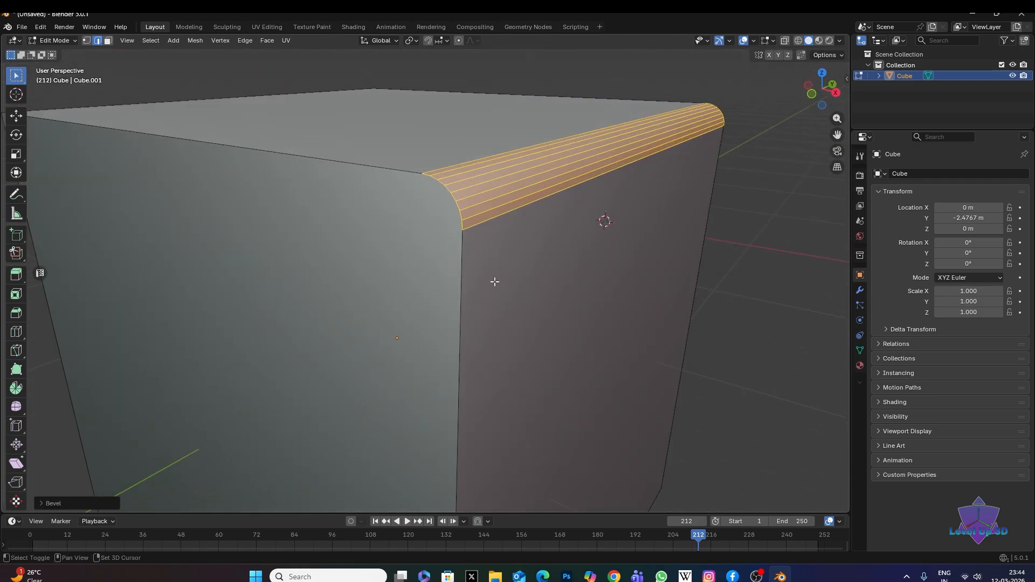
scroll(486, 281, up, 2)
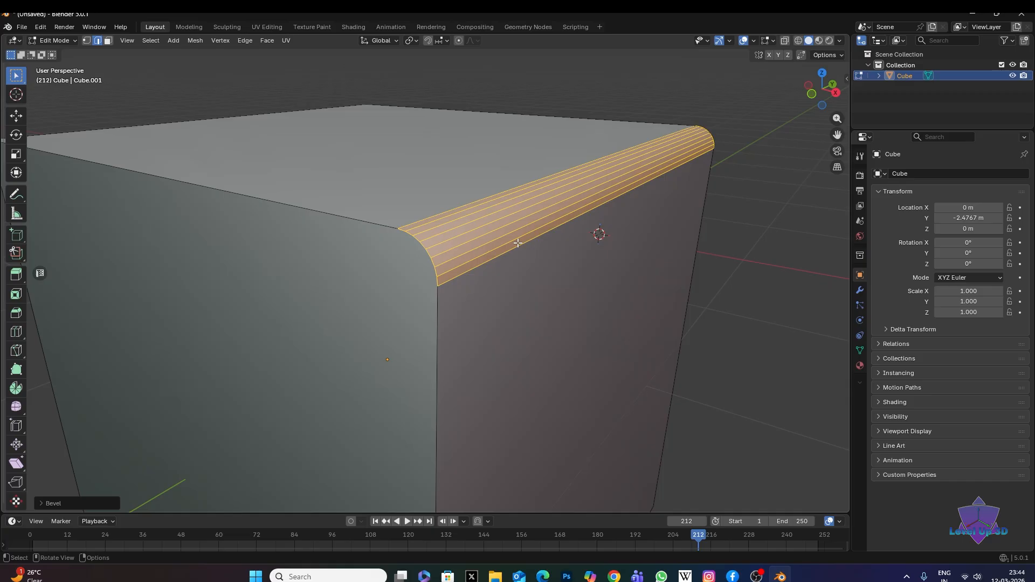
scroll(515, 253, down, 3)
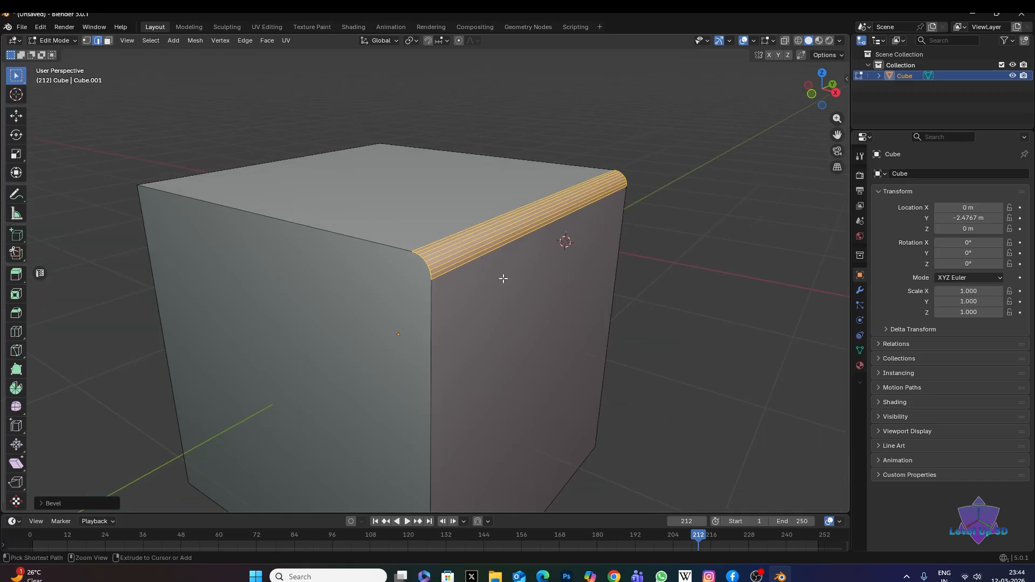
- Try dissolving the bevelled faces, and undo both the dissolve and the bevel
key(ctrl+x)
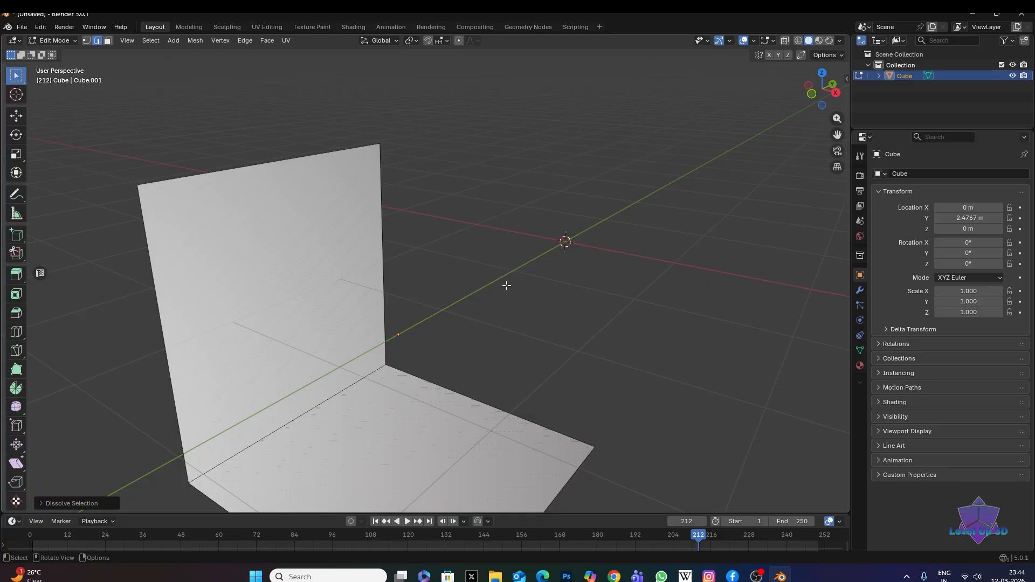
key(ctrl+z)
key(ctrl+z)
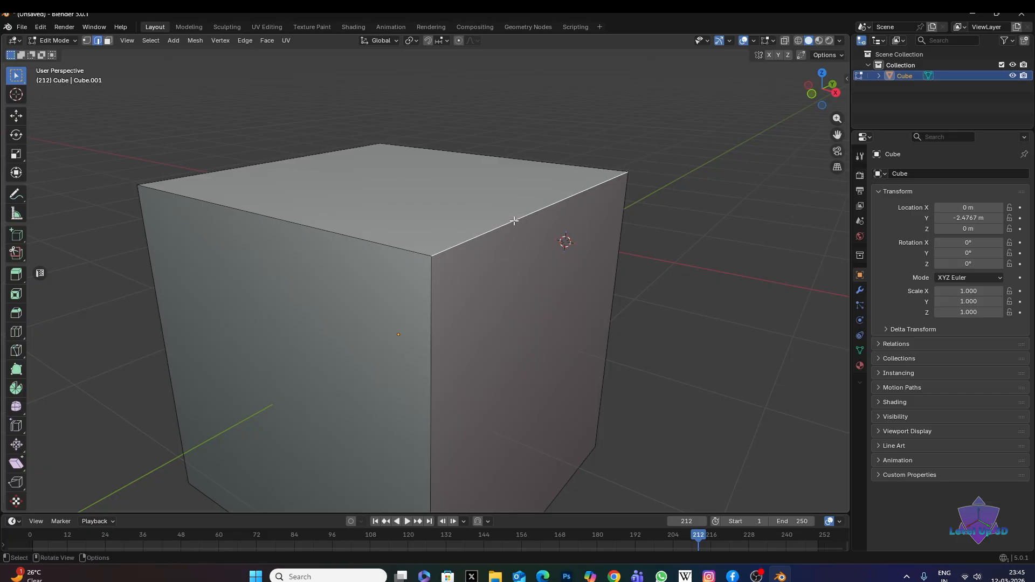
- Bevel the +X top edge by about 0.106 m, varying the segment count and settling on 2 segments
key(ctrl+b)
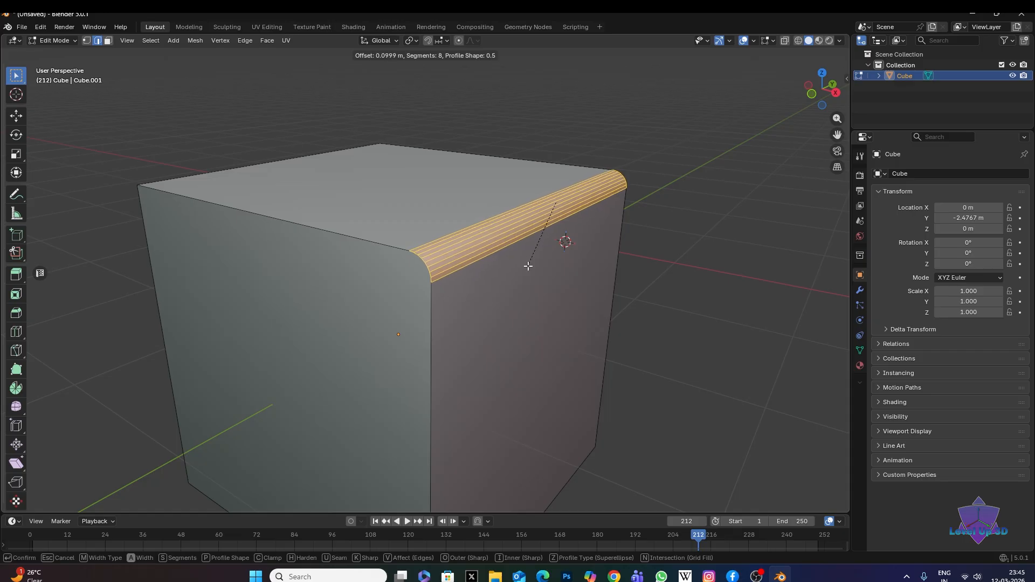
scroll(528, 265, down, 4)
scroll(528, 266, down, 1)
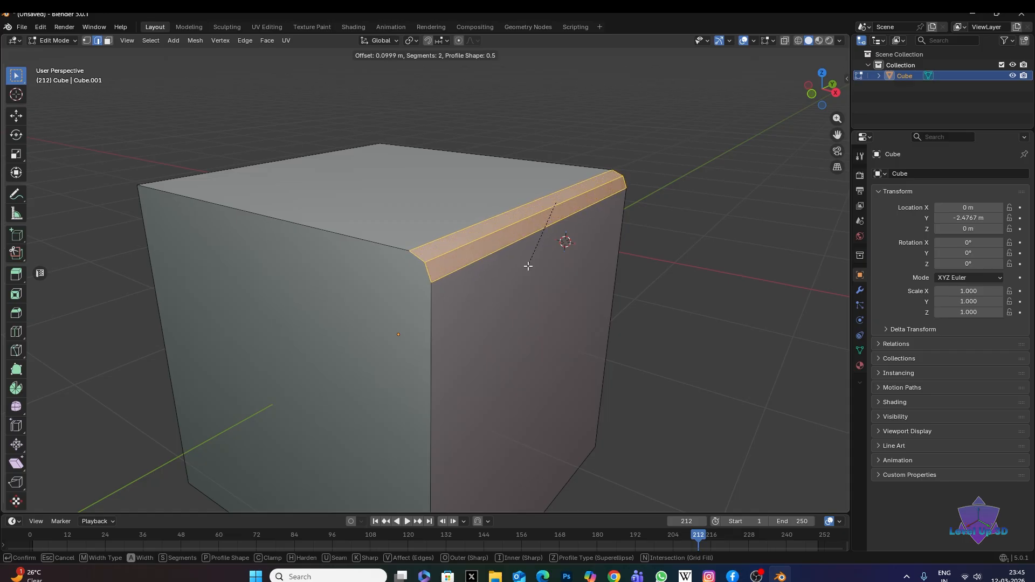
scroll(528, 266, up, 1)
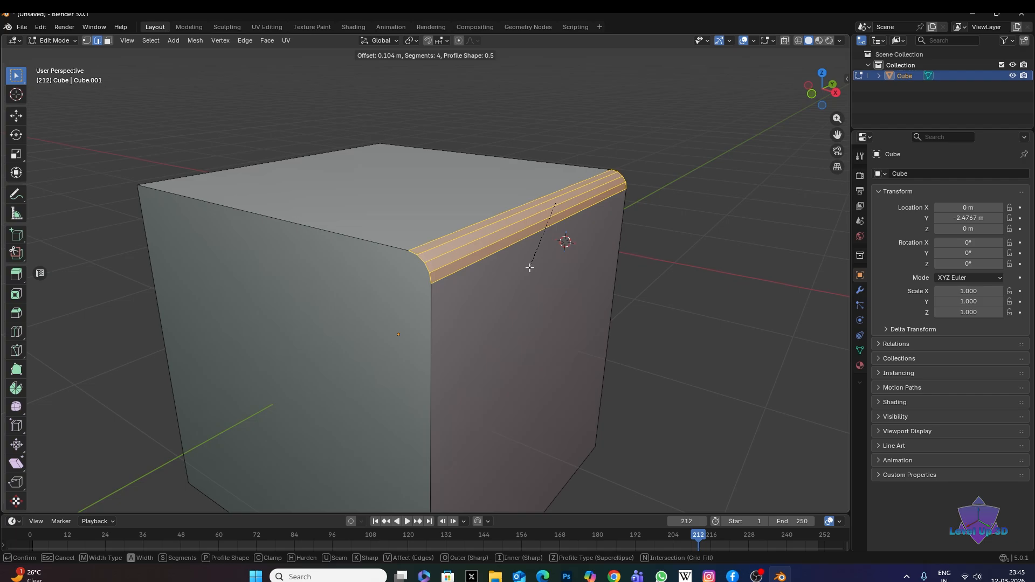
scroll(530, 268, down, 3)
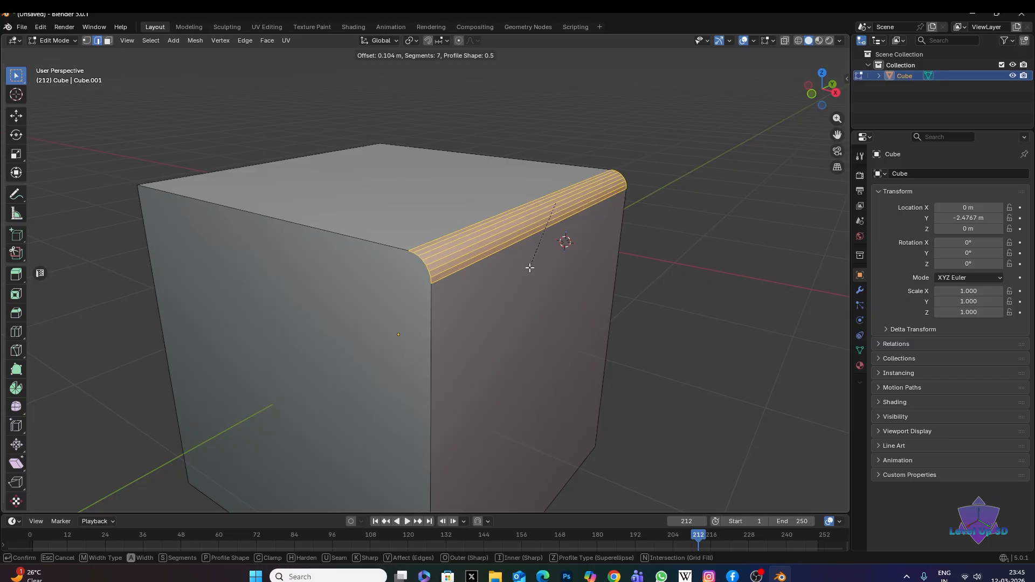
scroll(530, 268, up, 1)
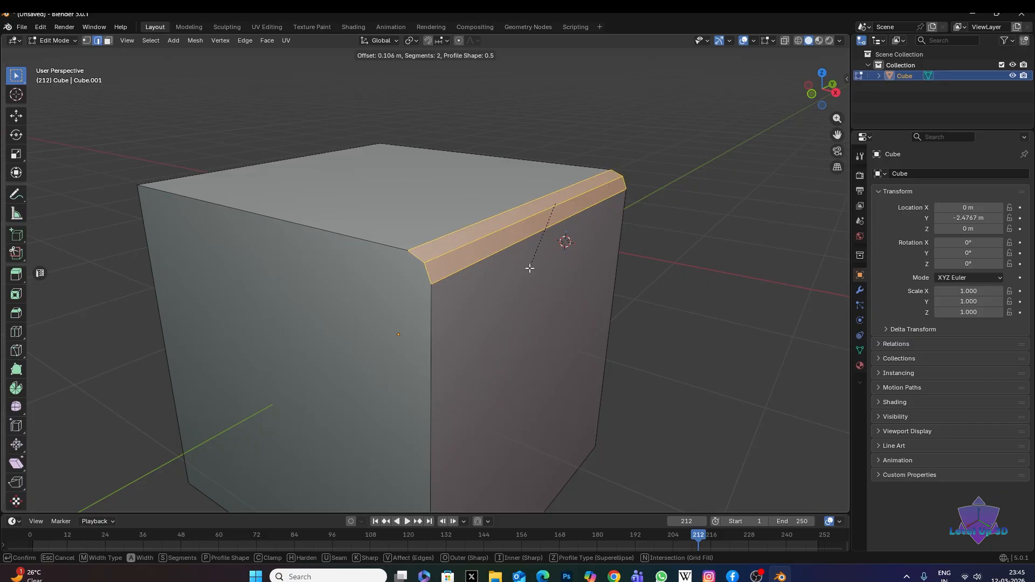
click(530, 268)
- Bevel the cube's opposite top edge on the -X side by about 0.083 m with 5 segments
middle_drag(530, 268, 602, 344)
scroll(540, 316, up, 1)
middle_drag(523, 266, 481, 325)
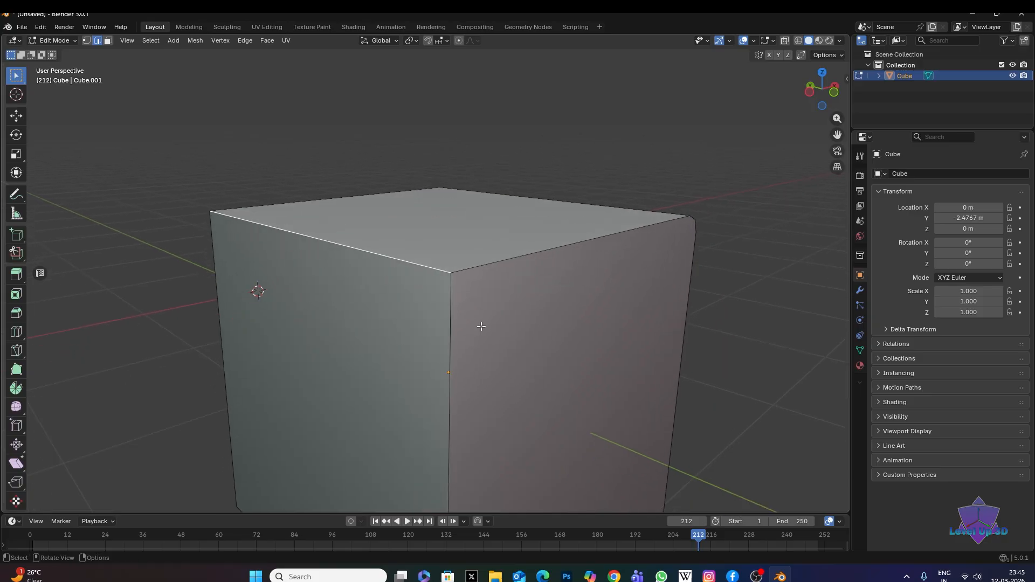
key(ctrl+b)
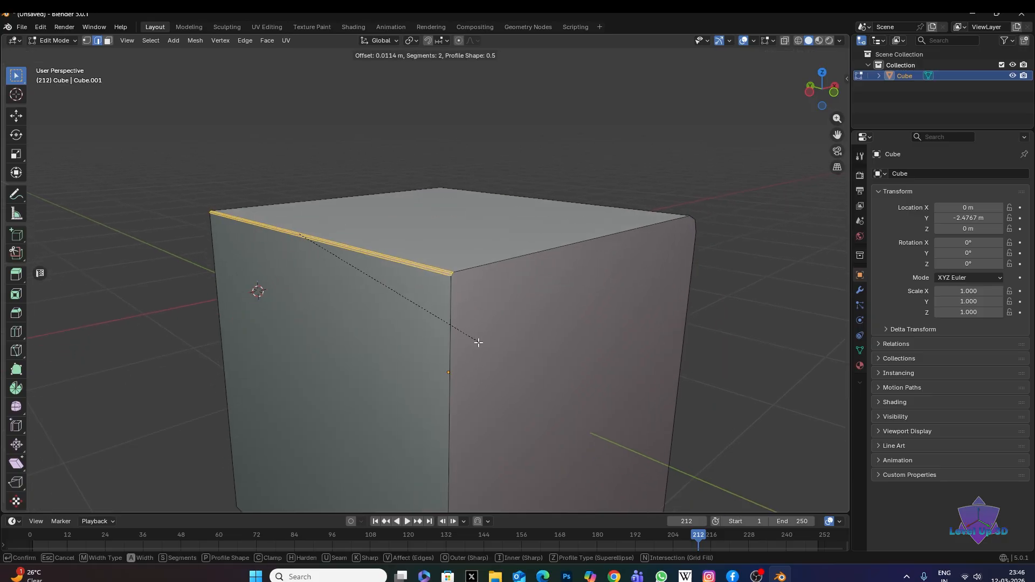
scroll(481, 365, up, 1)
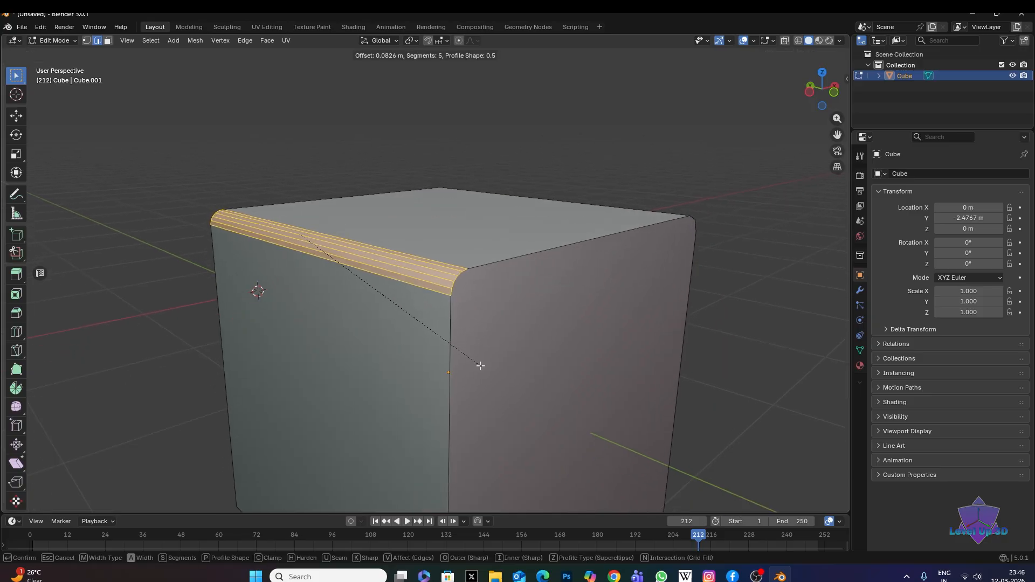
click(480, 366)
- Examine both bevelled top edges in front view to compare the roundness of 5 segments against 2
key(KP_1)
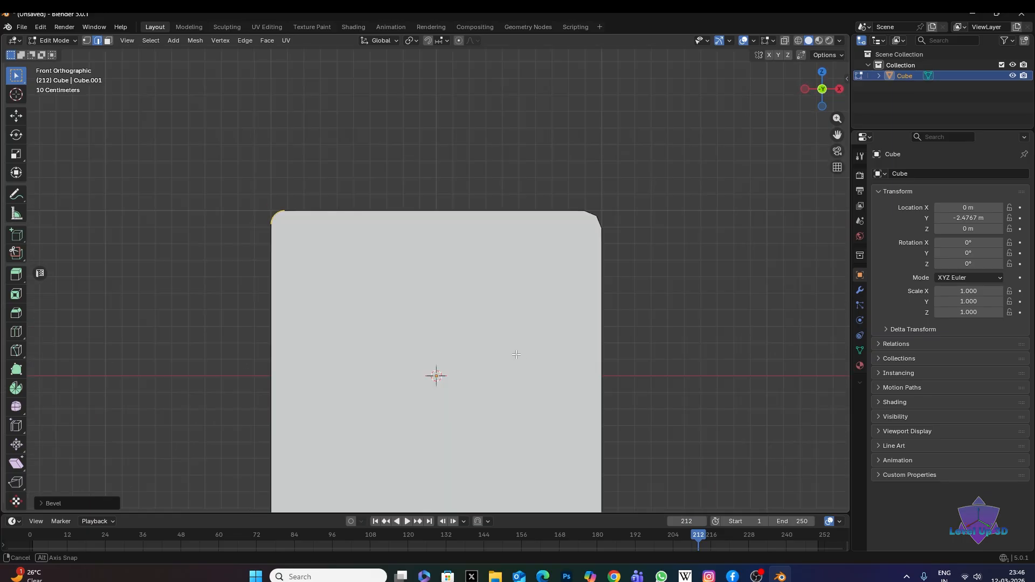
scroll(516, 354, up, 2)
click(272, 259)
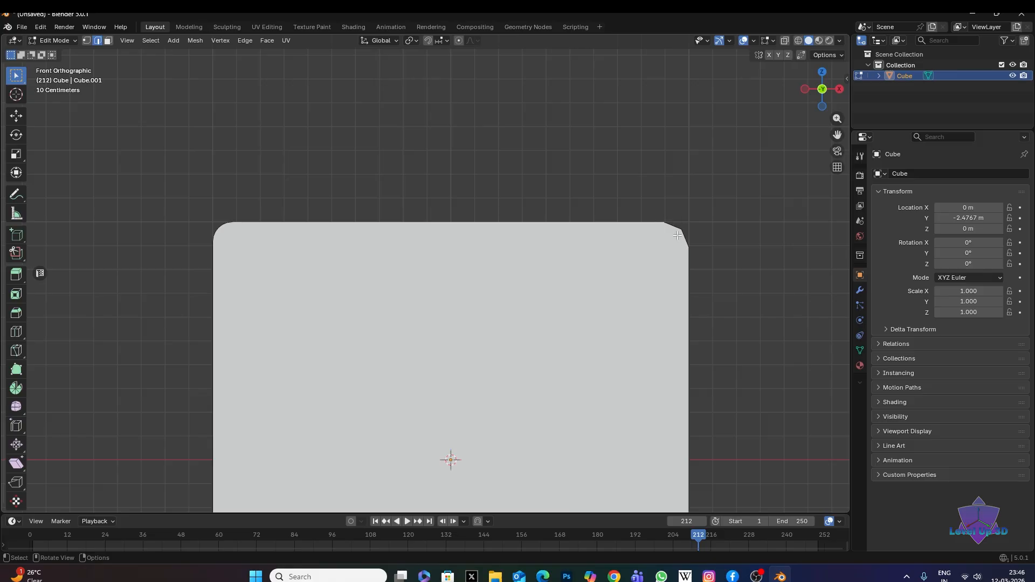
scroll(695, 266, up, 2)
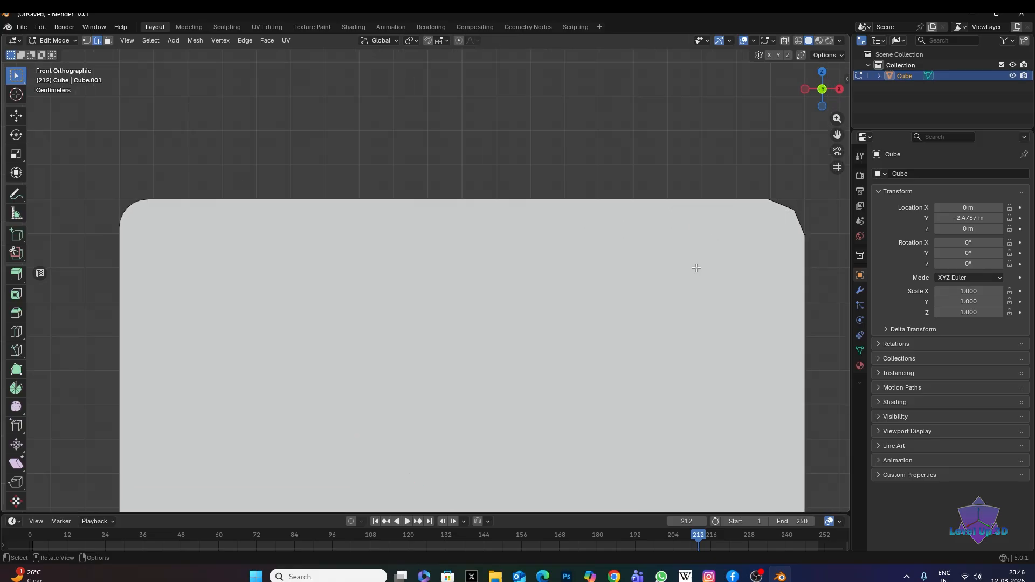
shift+middle_drag(705, 270, 552, 310)
scroll(553, 310, up, 2)
shift+middle_drag(703, 264, 526, 323)
scroll(525, 323, down, 5)
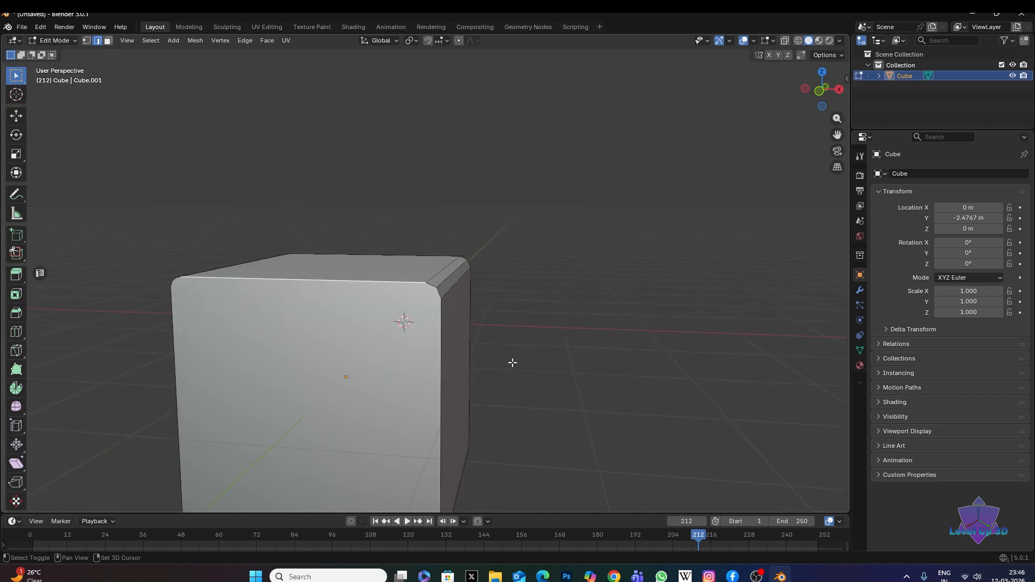
- Select the cube's nearest bottom corner vertex and apply a 6-segment bevel about 0.277 m wide to it
middle_drag(511, 360, 458, 333)
scroll(508, 291, up, 2)
scroll(459, 333, up, 1)
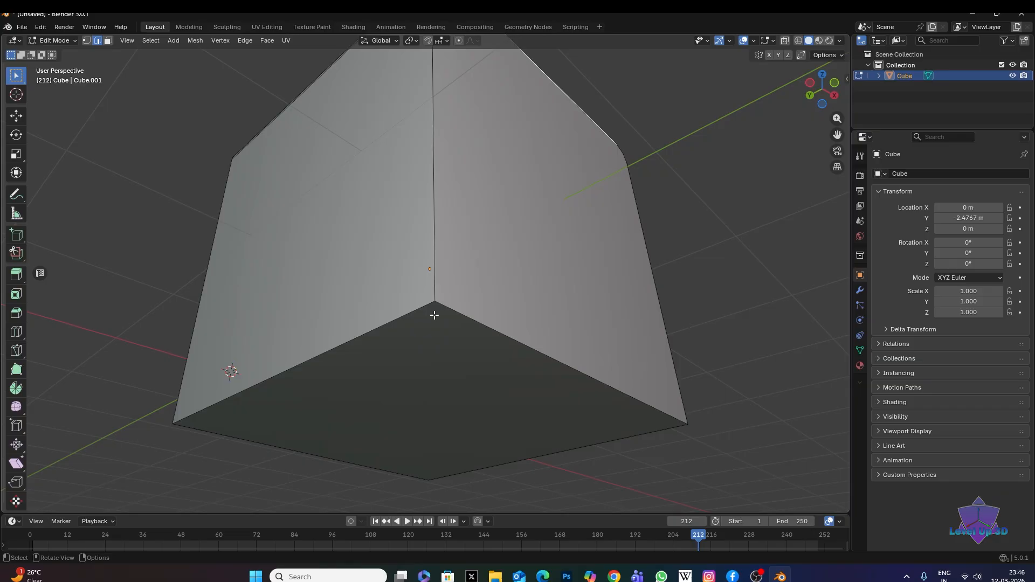
key(1)
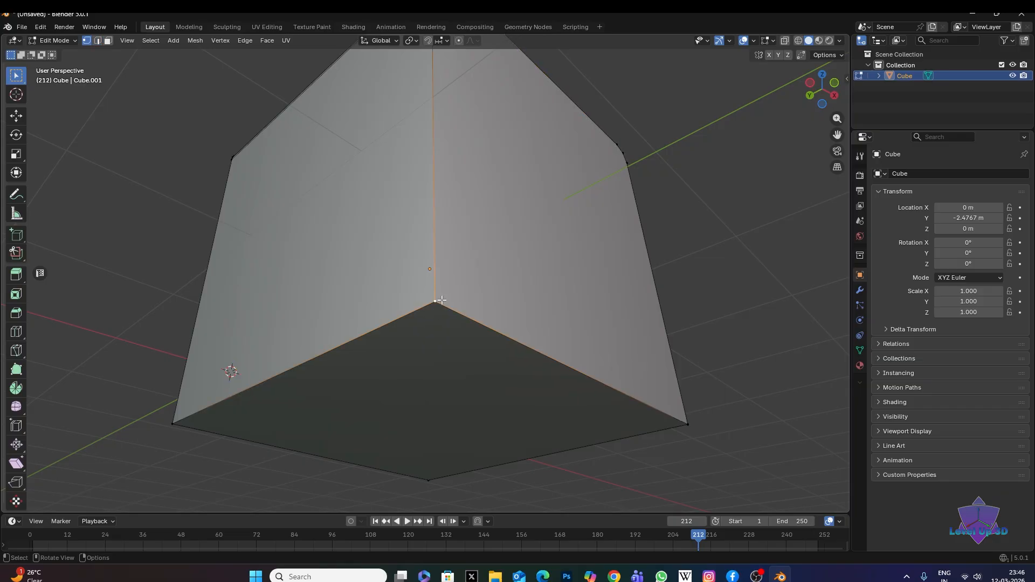
click(434, 304)
mouse_move(486, 342)
middle_down()
mouse_move(444, 342)
mouse_move(497, 336)
middle_up()
scroll(498, 335, up, 2)
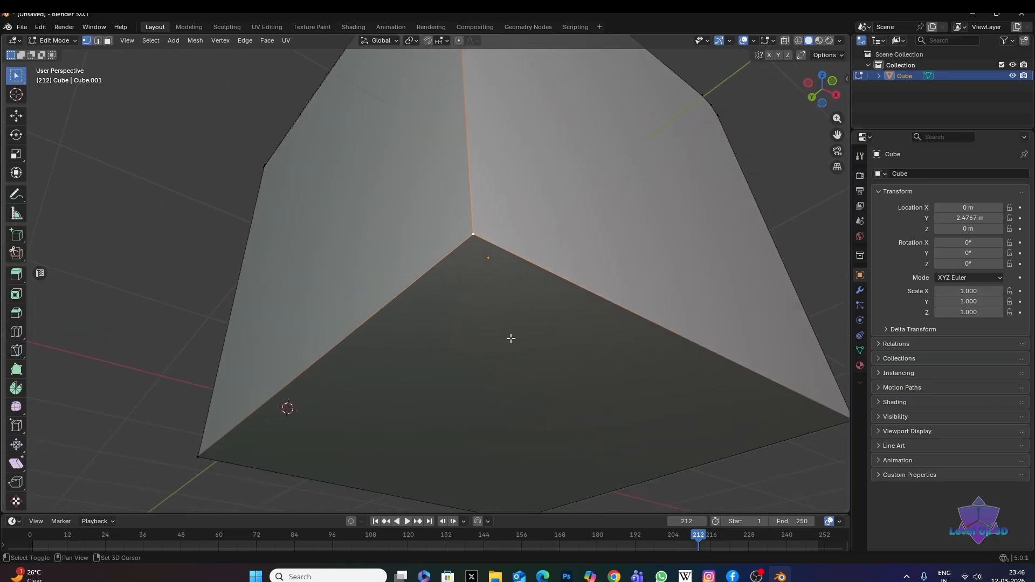
key(ctrl+shift+b)
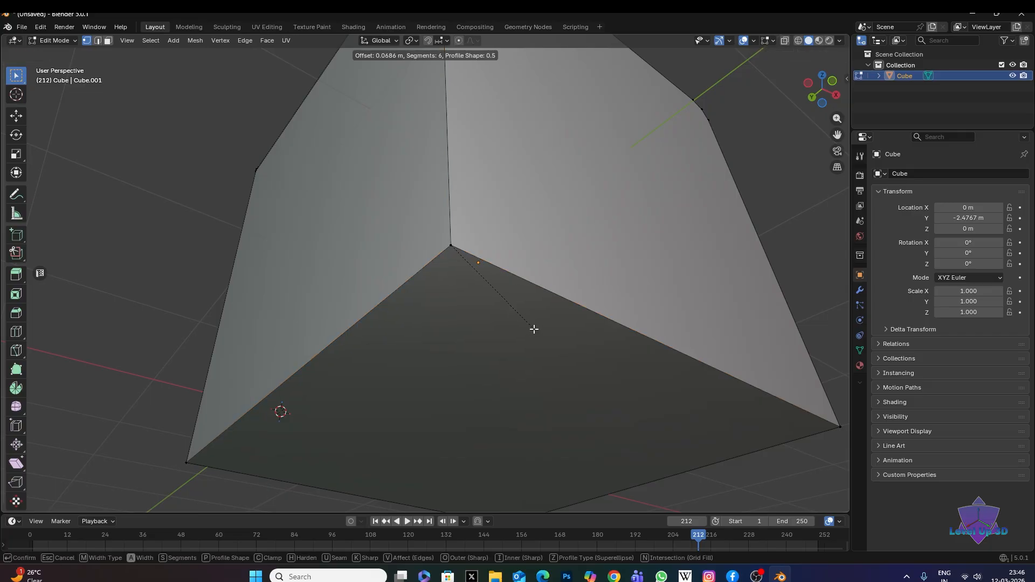
click(593, 387)
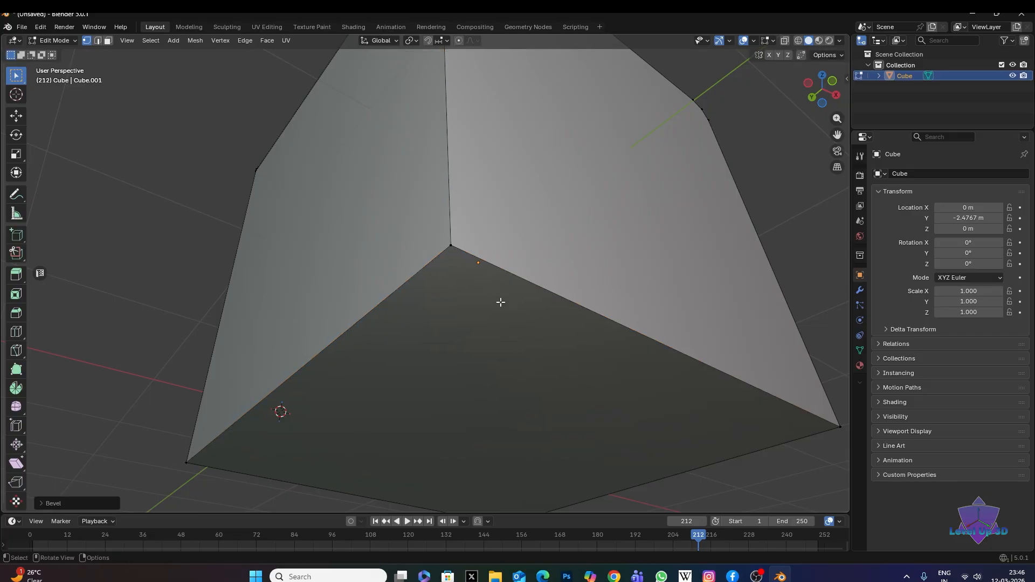
- Make the corner bevel affect vertices, with a width of 0.367 m and 5 segments
click(42, 504)
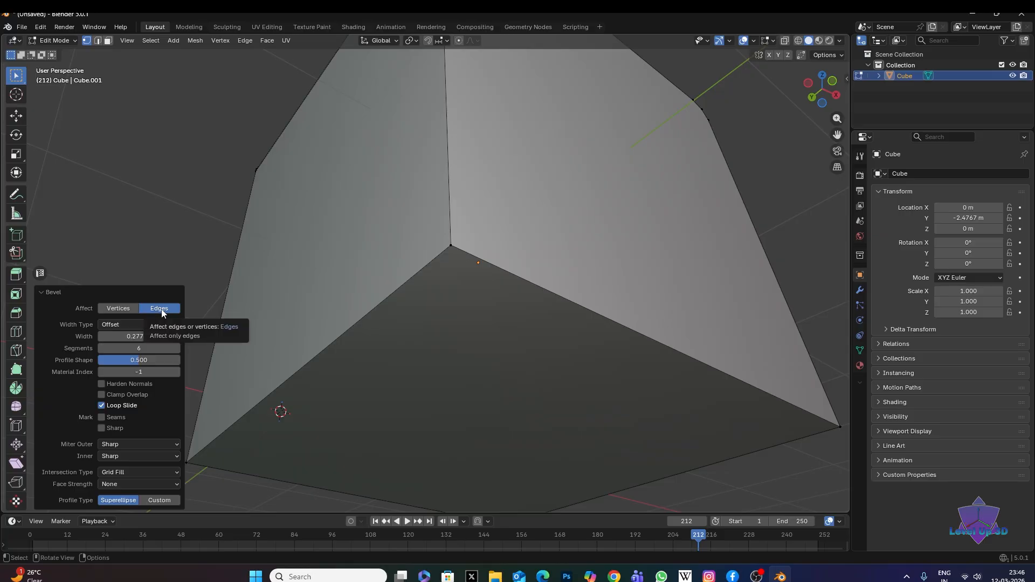
click(121, 309)
middle_drag(324, 288, 377, 322)
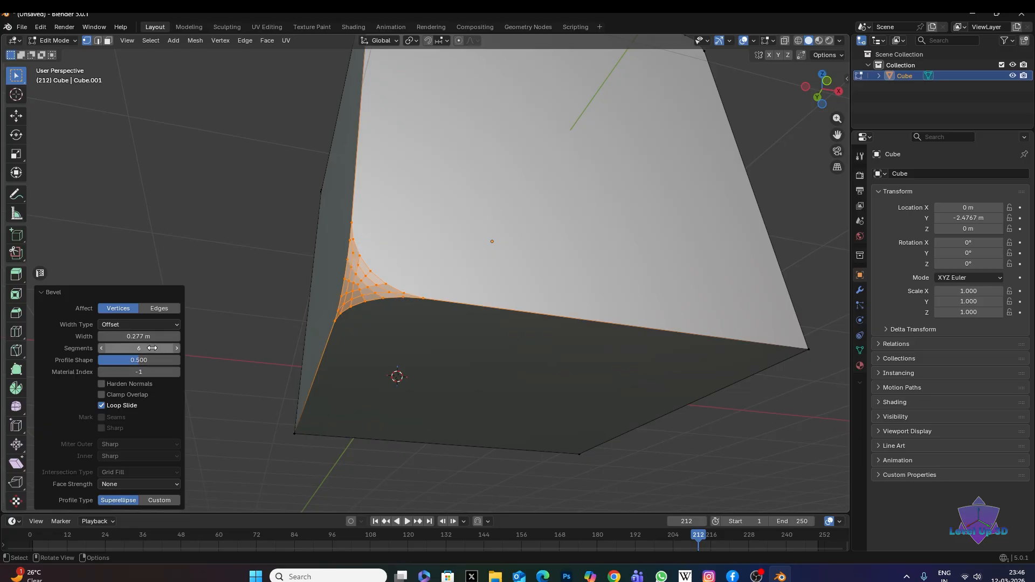
drag(142, 336, 190, 336)
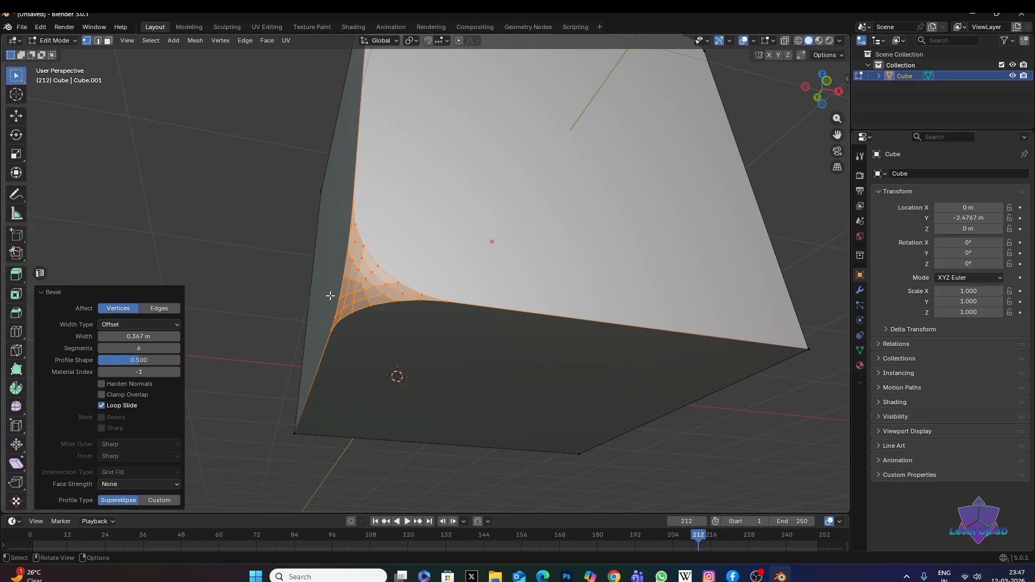
mouse_move(167, 351)
mouse_down()
mouse_move(145, 351)
mouse_move(173, 351)
mouse_move(152, 351)
mouse_move(173, 351)
mouse_move(156, 351)
mouse_move(164, 357)
mouse_up()
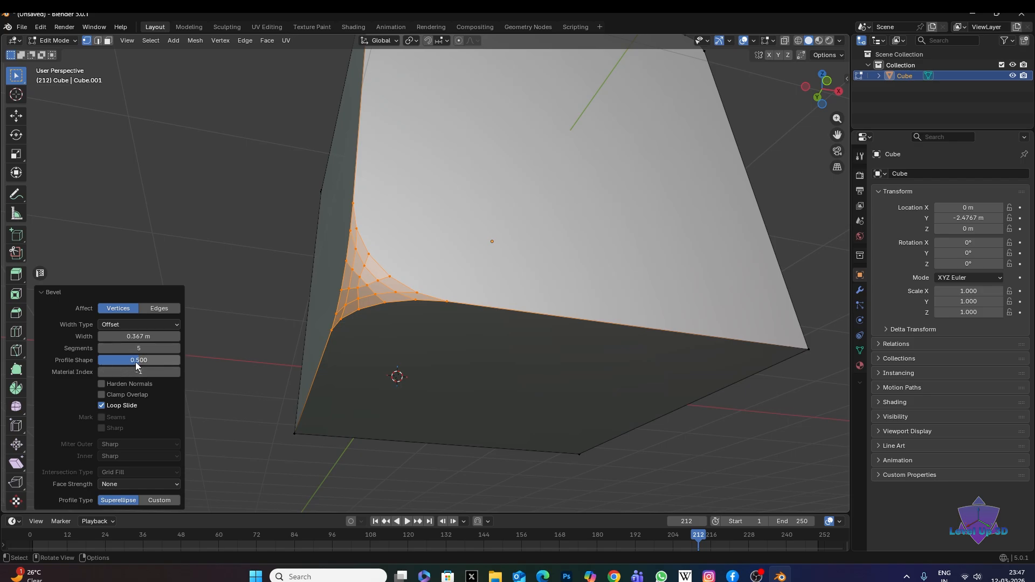
- Adjust the corner bevel's profile shape to about 0.513, and try entering 05 as its value
mouse_move(120, 360)
mouse_down()
mouse_move(215, 360)
mouse_move(34, 360)
mouse_move(163, 360)
mouse_move(141, 360)
mouse_up()
click(149, 360)
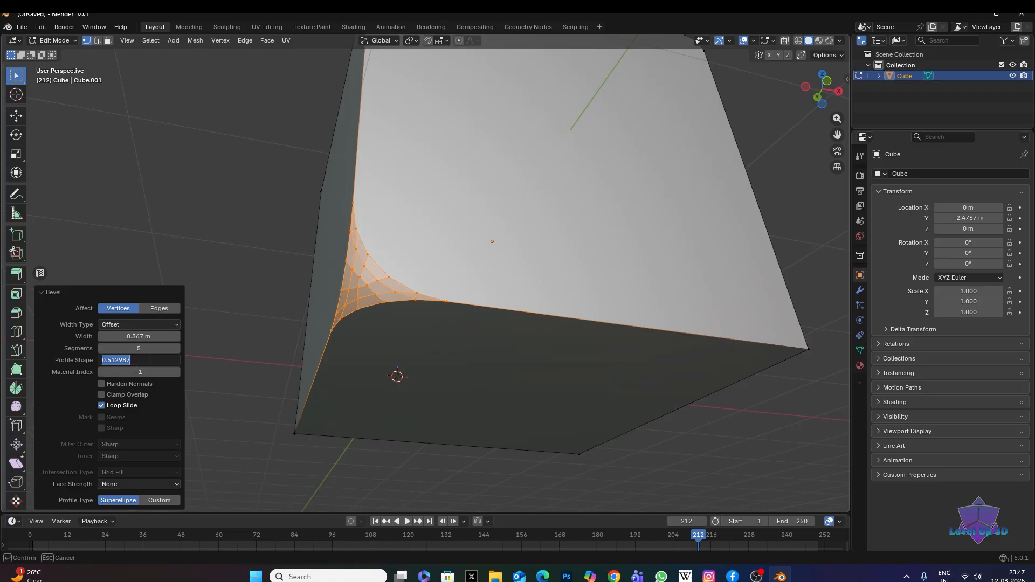
text(05)
key(Return)
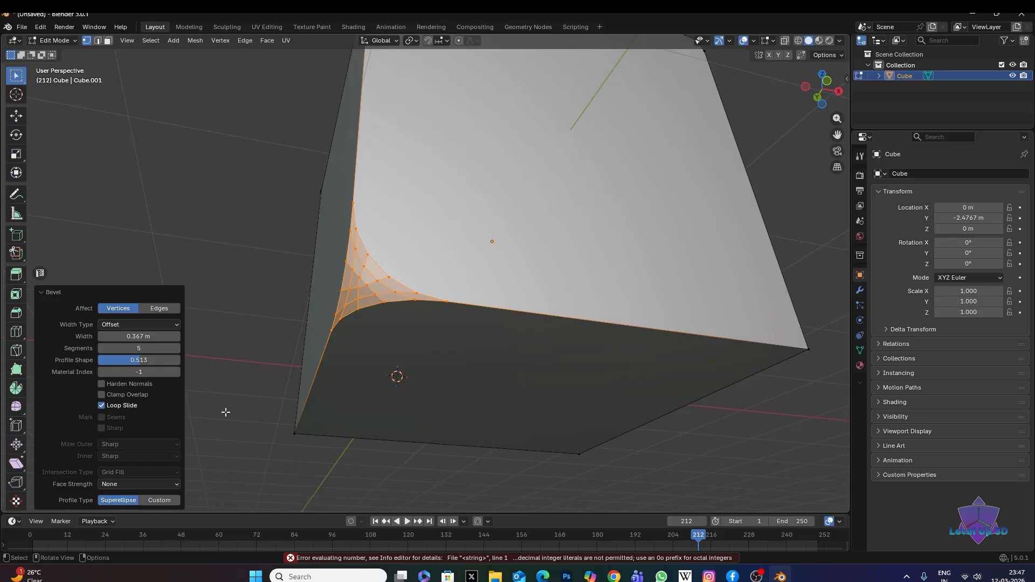
middle_drag(225, 412, 480, 373)
middle_drag(481, 346, 446, 347)
scroll(447, 346, up, 3)
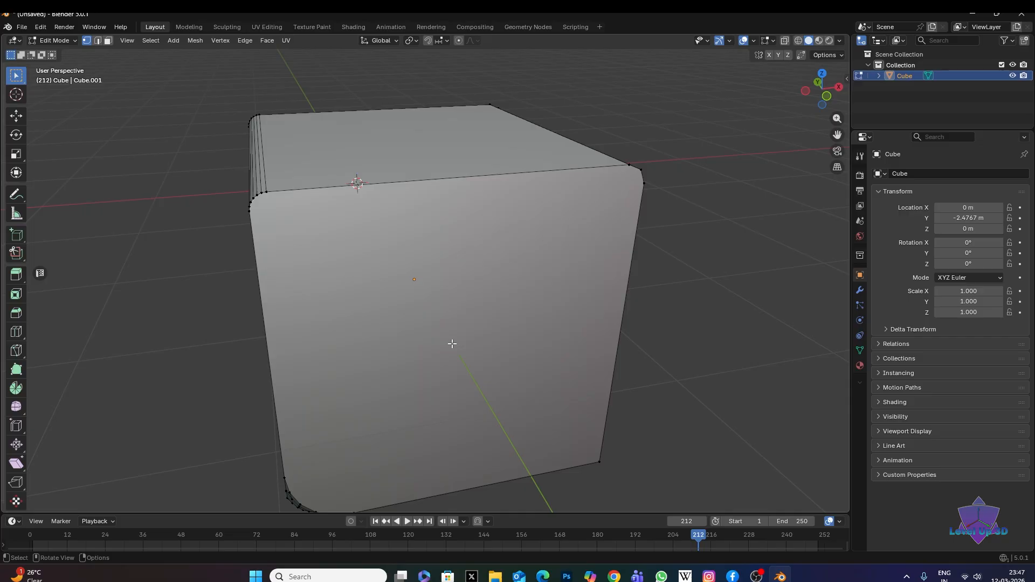
scroll(452, 343, down, 3)
middle_drag(451, 347, 492, 365)
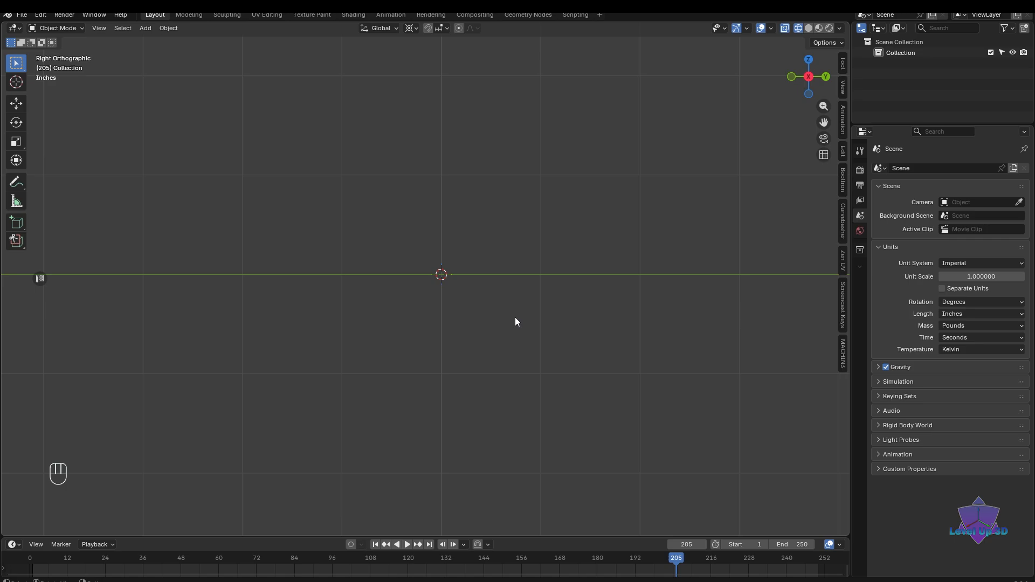
- Open the file browser for adding a reference image in the right orthographic view of the empty scene
shift+middle_drag(456, 317, 450, 326)
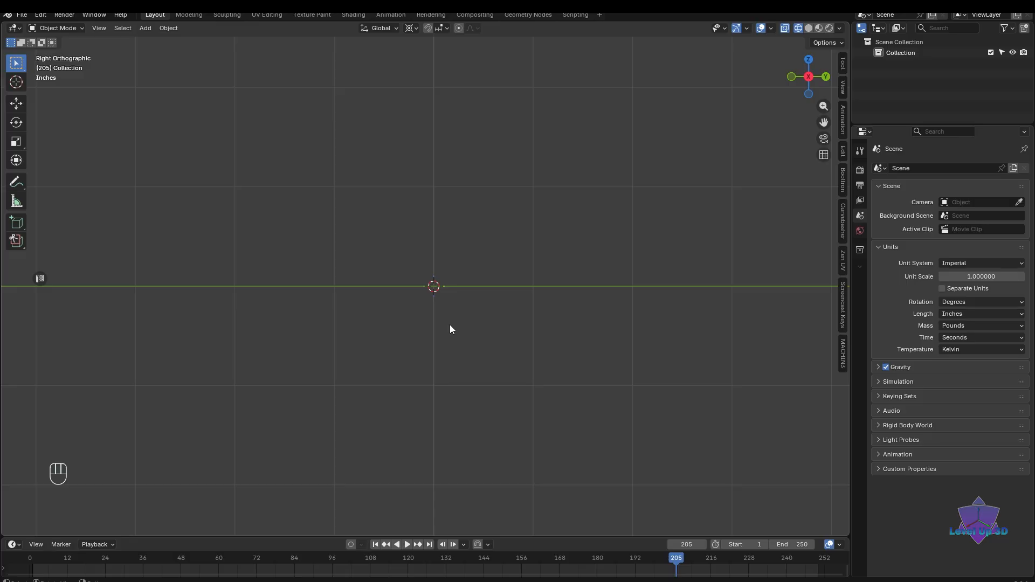
shift+middle_drag(460, 351, 494, 385)
scroll(451, 375, down, 3)
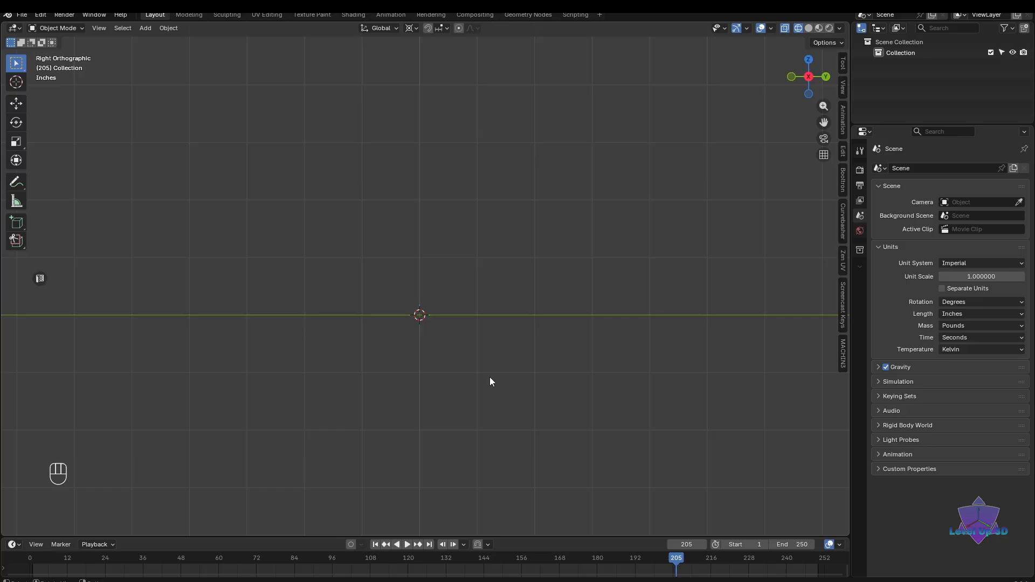
shift+middle_drag(490, 380, 541, 359)
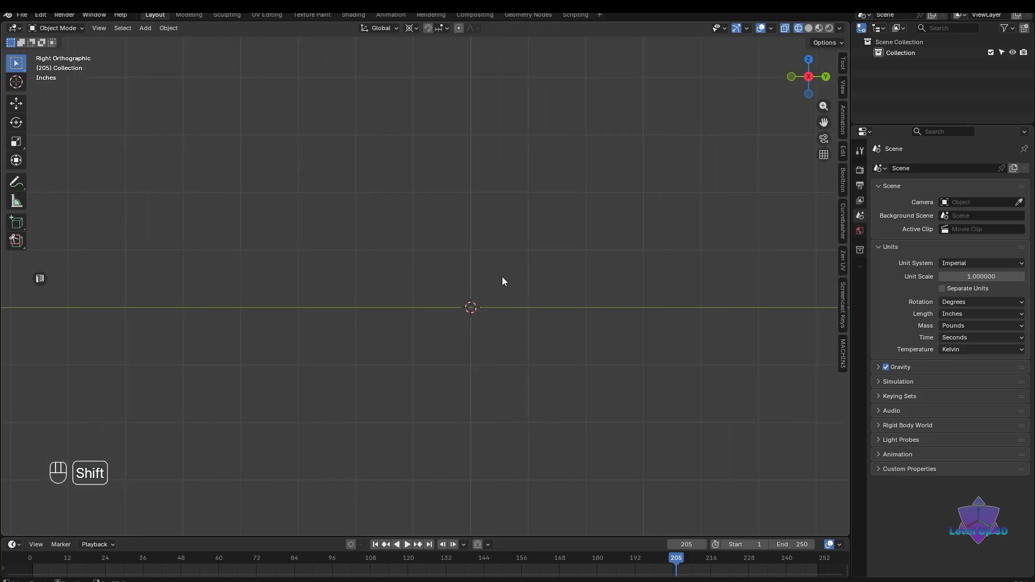
key(shift+a)
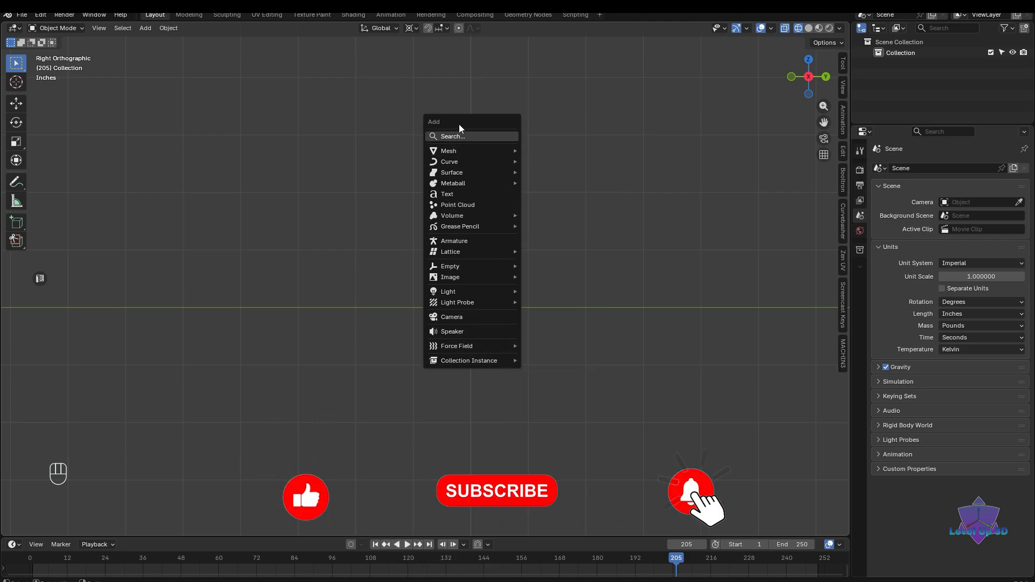
click(145, 28)
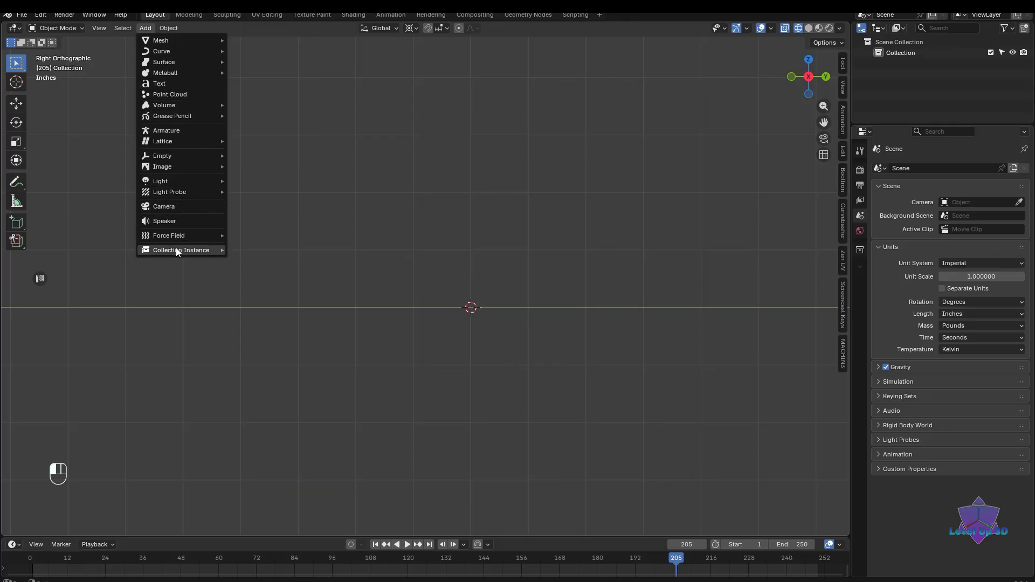
mouse_move(169, 41)
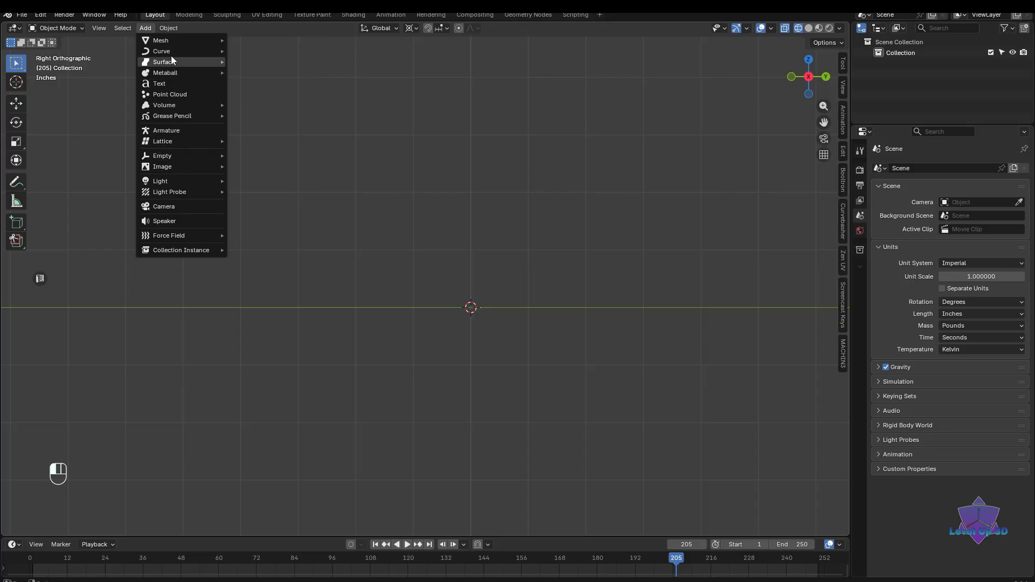
mouse_move(159, 168)
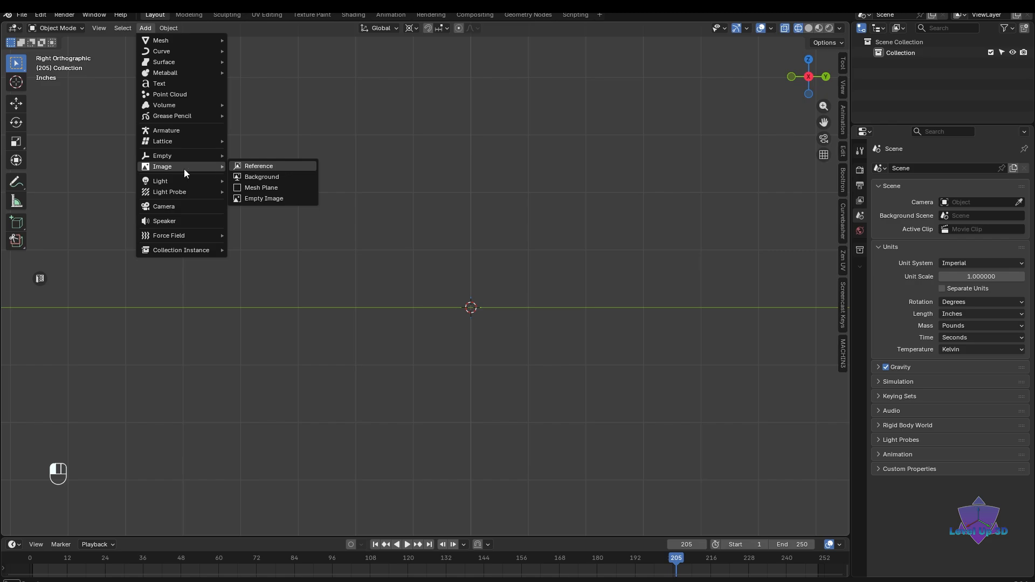
click(259, 167)
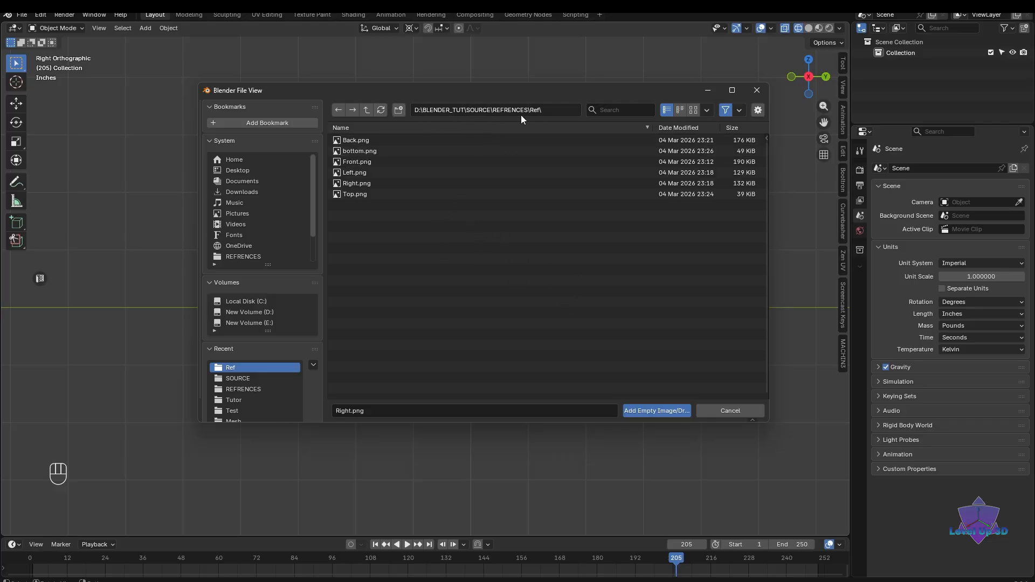
- Add Front.png from the Ref folder as the reference image
click(351, 195)
click(354, 184)
click(355, 173)
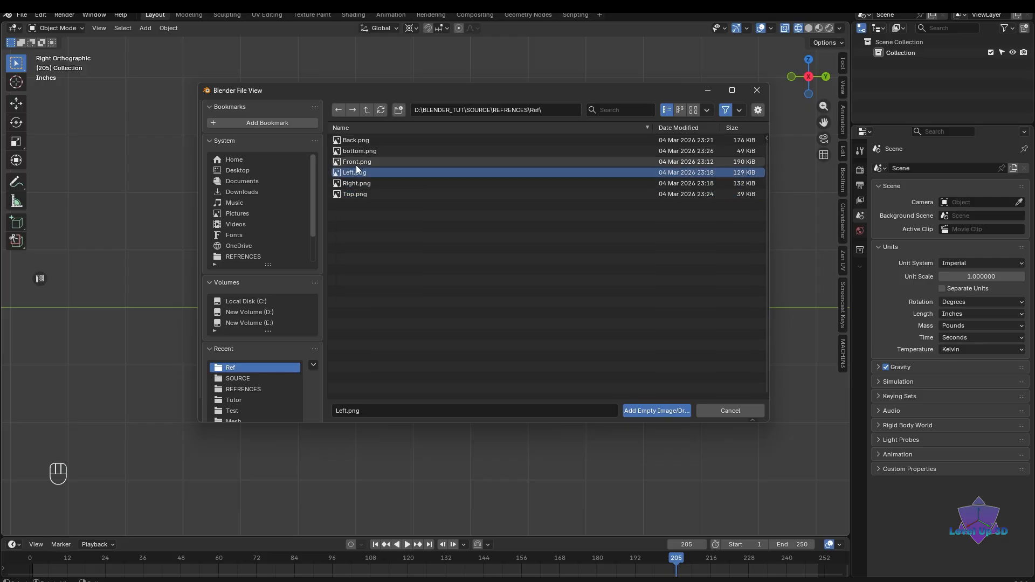
click(356, 161)
click(357, 151)
click(357, 140)
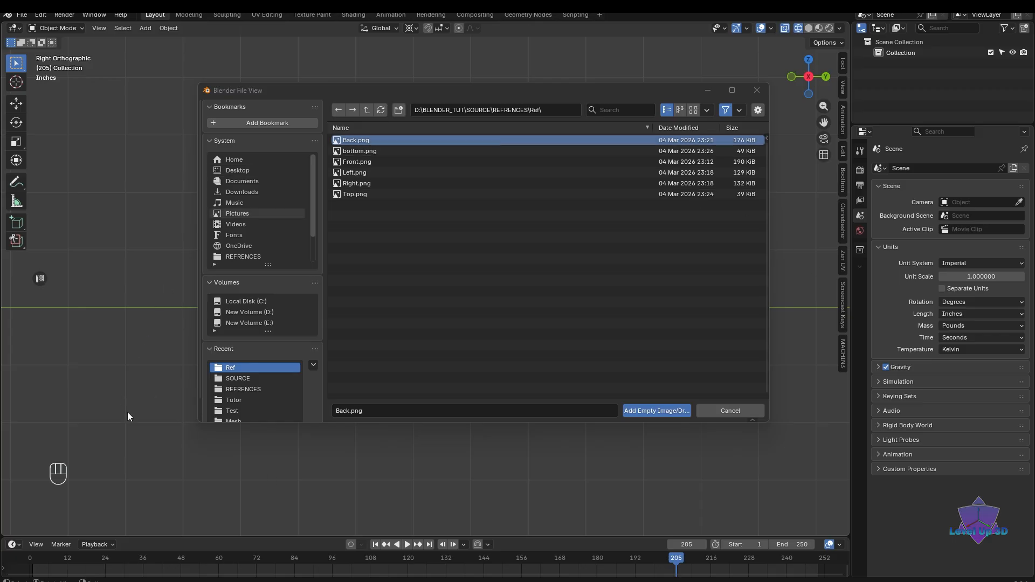
click(360, 161)
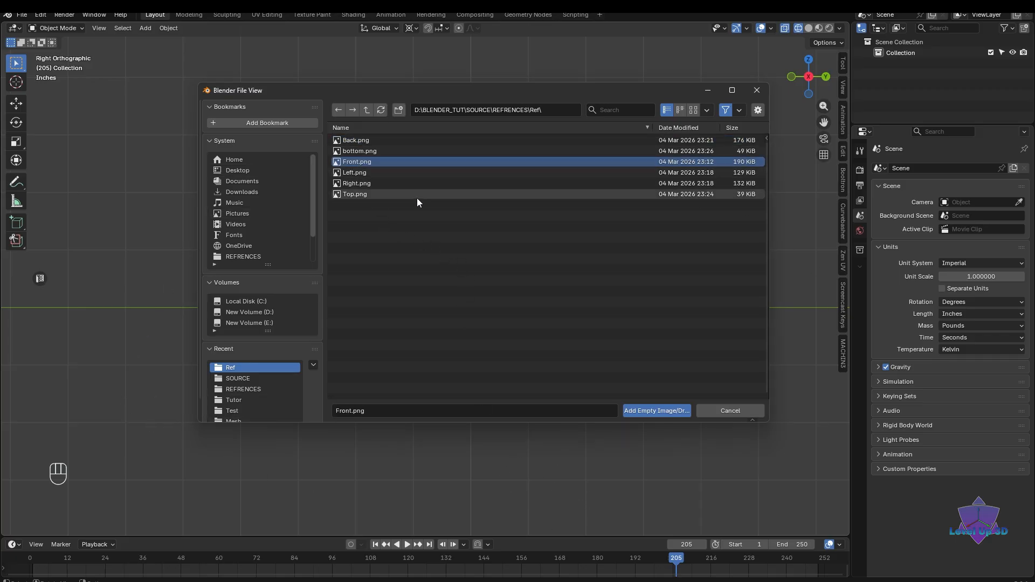
click(360, 169)
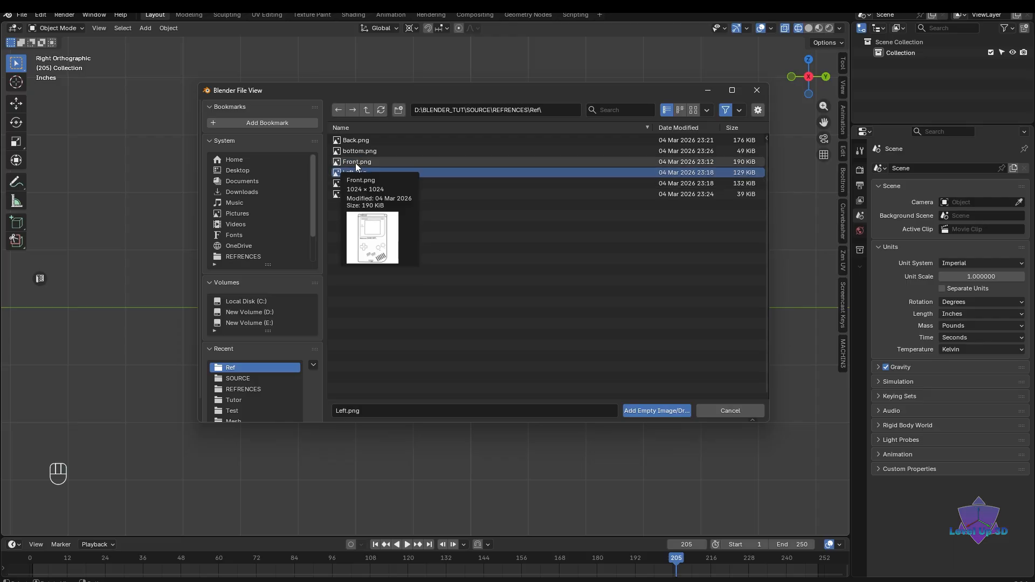
click(355, 163)
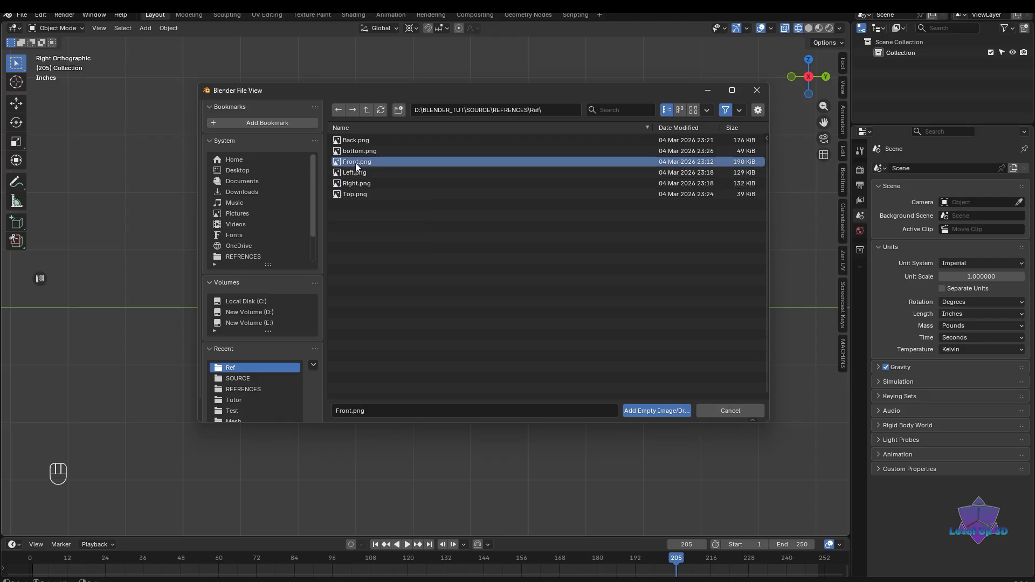
click(645, 413)
- Examine the Game Boy reference image in the right and left orthographic views and in perspective
scroll(456, 378, down, 10)
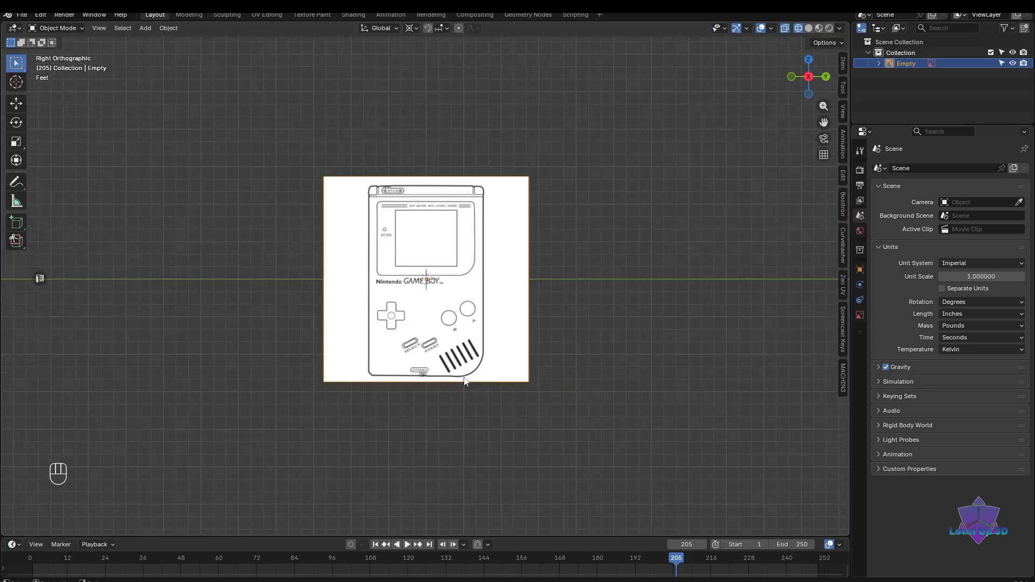
shift+middle_drag(464, 381, 483, 358)
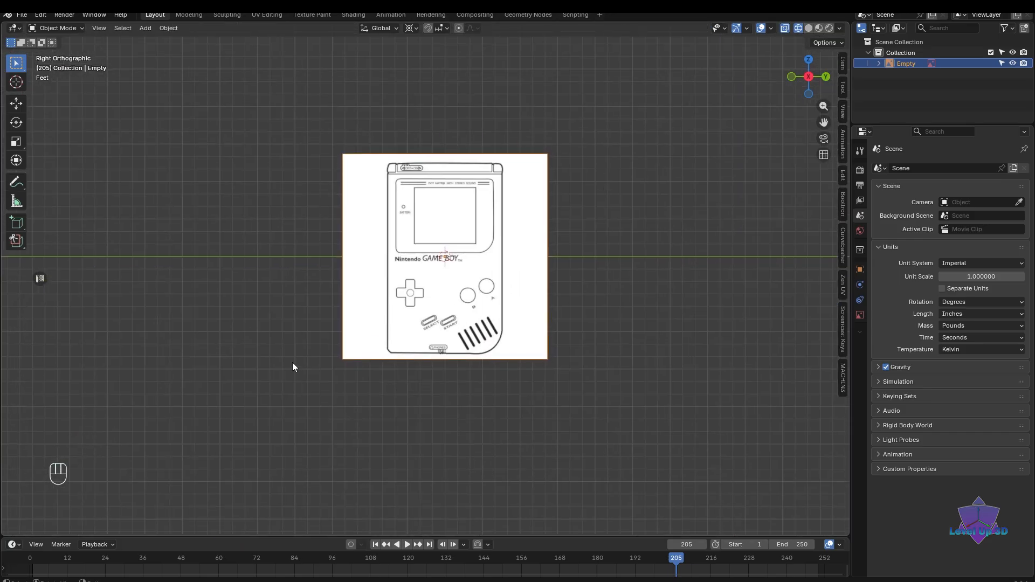
scroll(505, 388, down, 2)
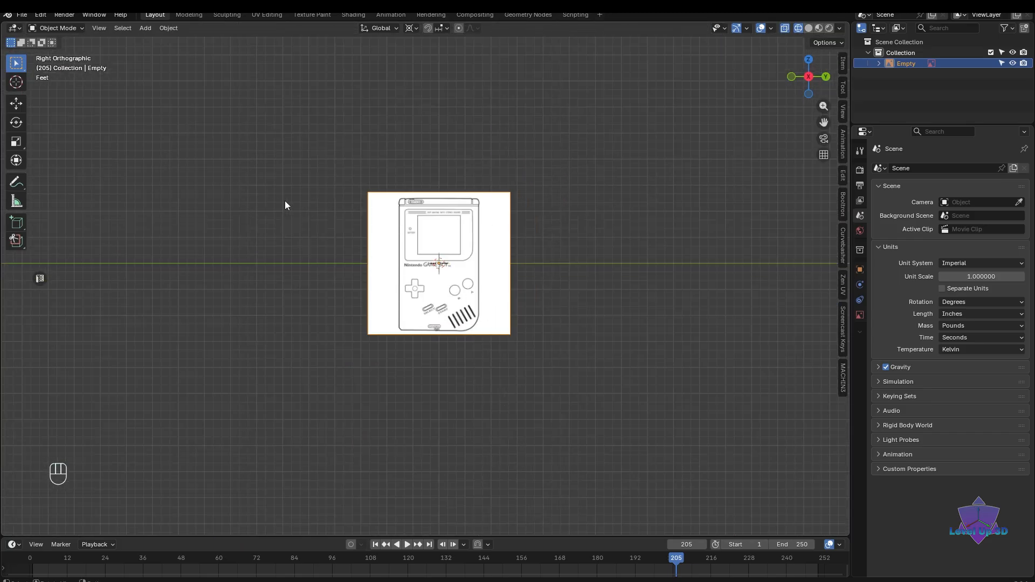
middle_drag(402, 351, 575, 358)
scroll(508, 369, up, 2)
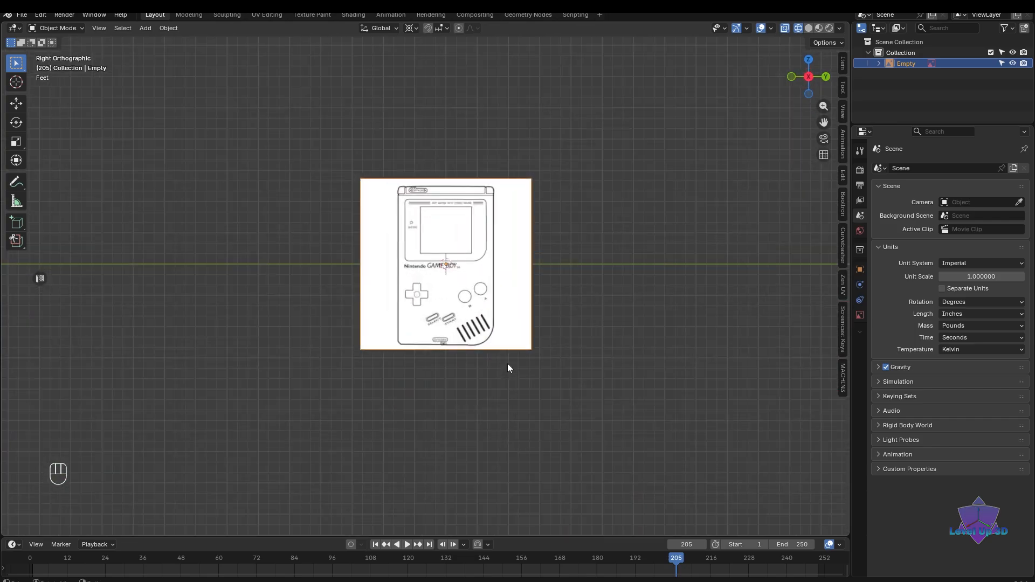
scroll(508, 368, up, 4)
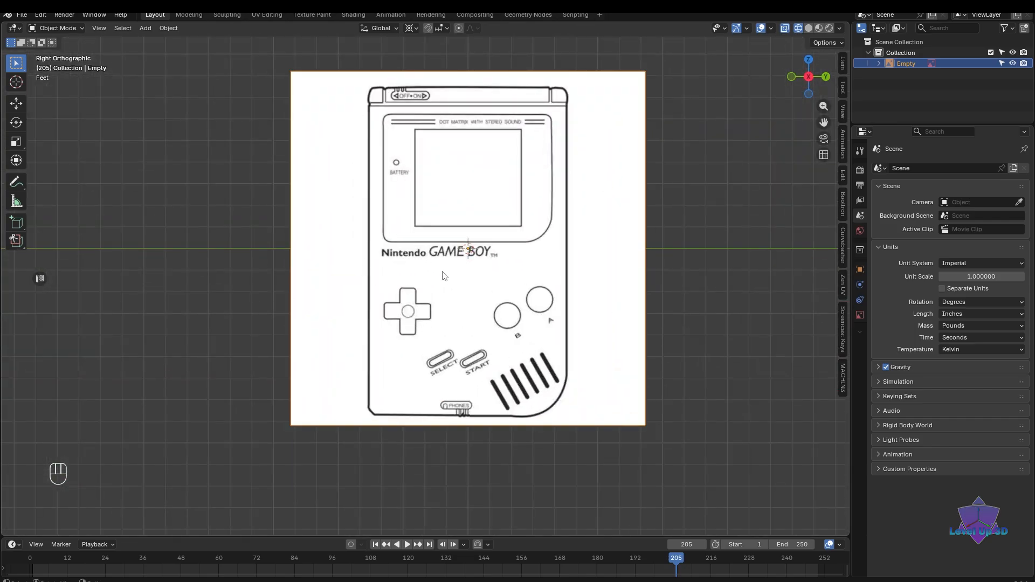
scroll(443, 275, down, 4)
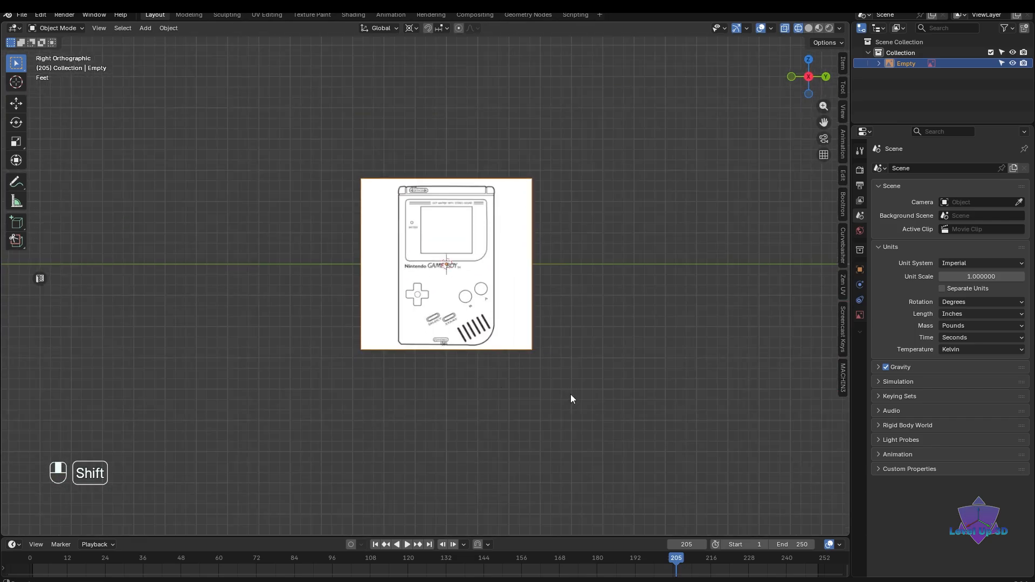
shift+middle_drag(571, 393, 457, 383)
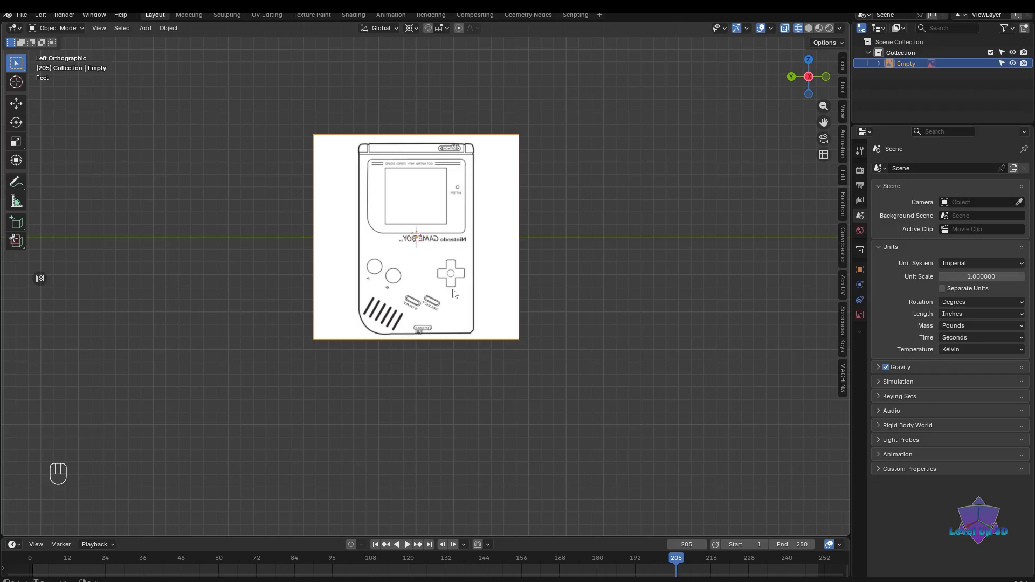
scroll(441, 297, up, 2)
shift+middle_drag(442, 297, 438, 333)
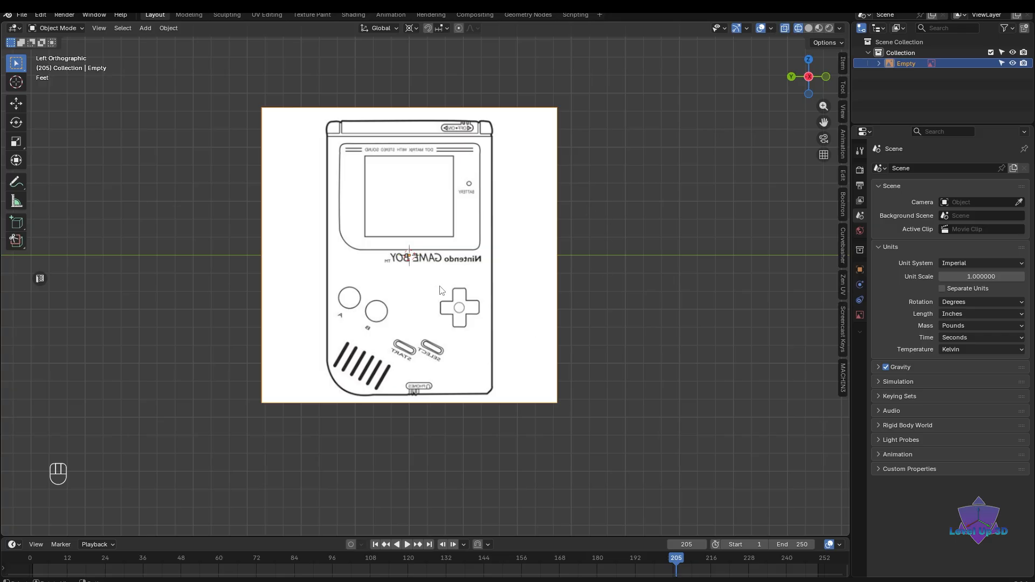
scroll(561, 199, down, 3)
middle_drag(561, 199, 537, 321)
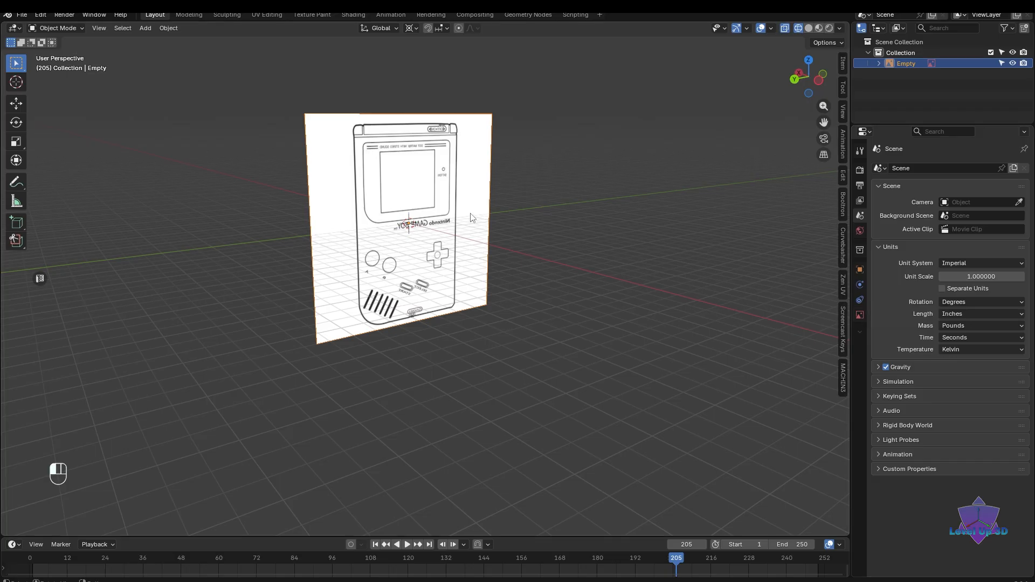
- Make the front reference image display only on its front side
click(859, 315)
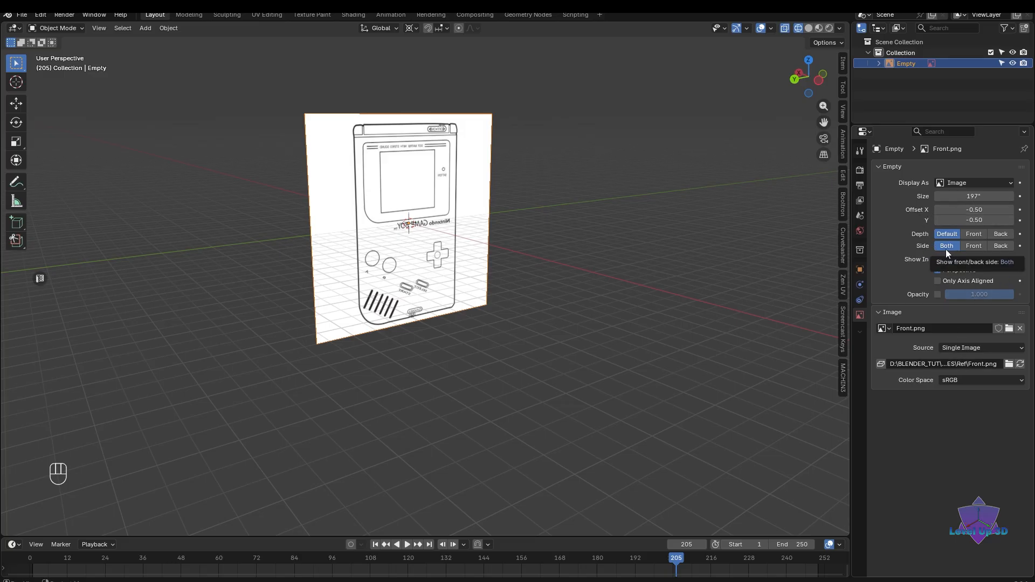
middle_drag(412, 348, 559, 332)
click(974, 246)
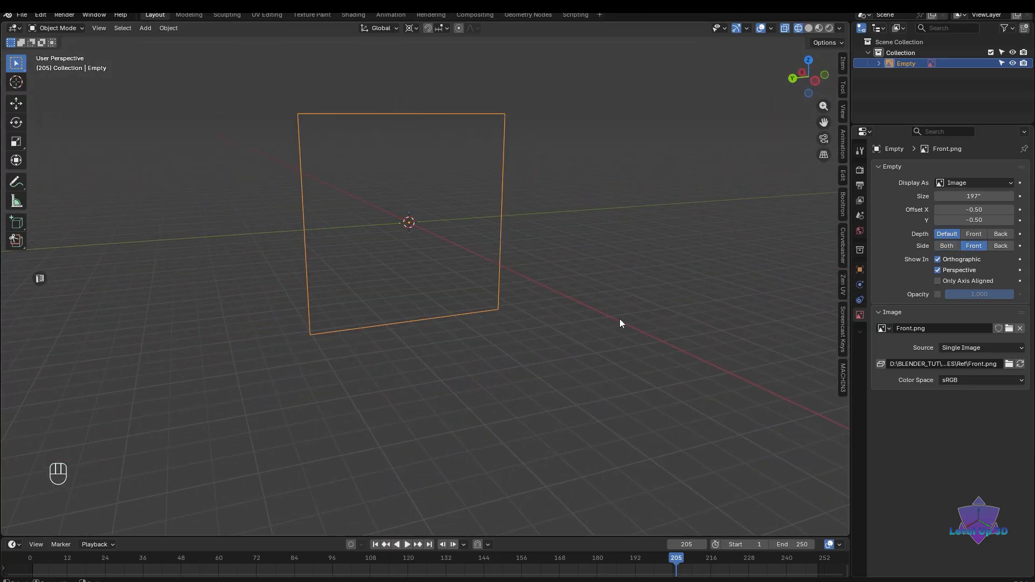
- Examine the reference image in left orthographic view and around it in perspective to compare its front and back sides
alt+middle_drag(620, 319, 546, 344)
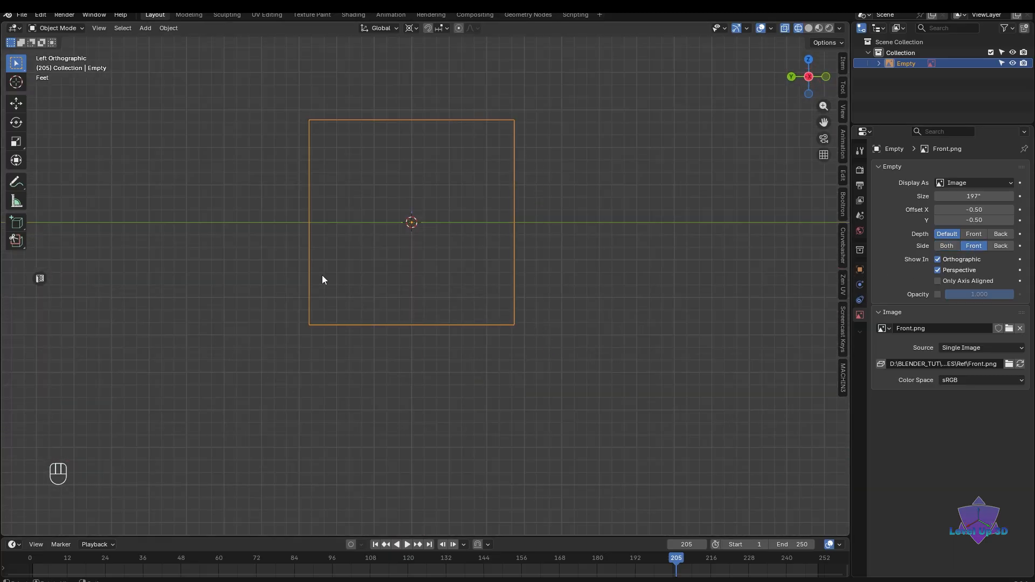
scroll(412, 349, down, 2)
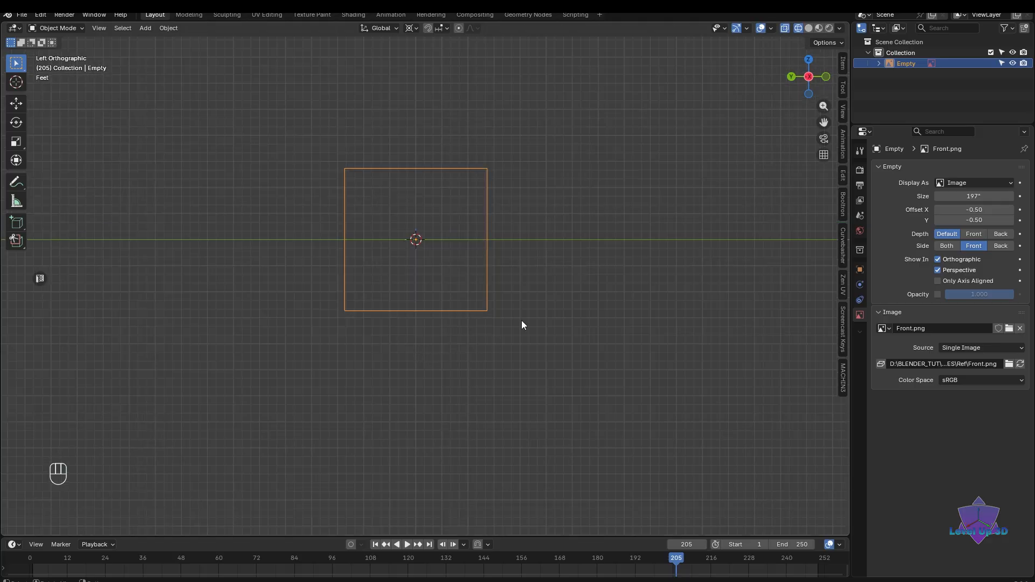
middle_drag(259, 347, 766, 334)
scroll(509, 380, up, 1)
scroll(425, 388, down, 2)
middle_drag(581, 353, 453, 372)
click(424, 312)
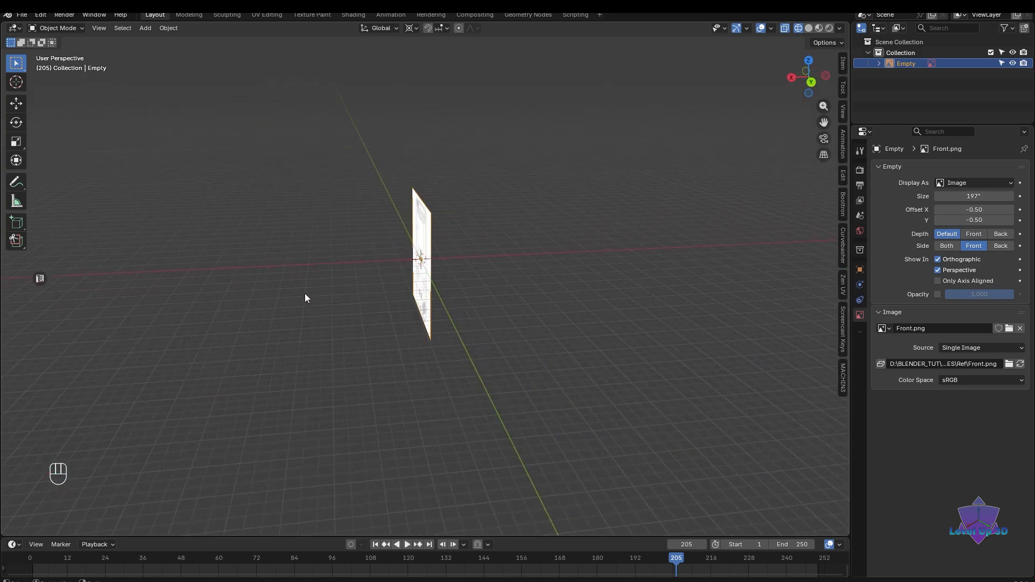
middle_drag(361, 309, 494, 363)
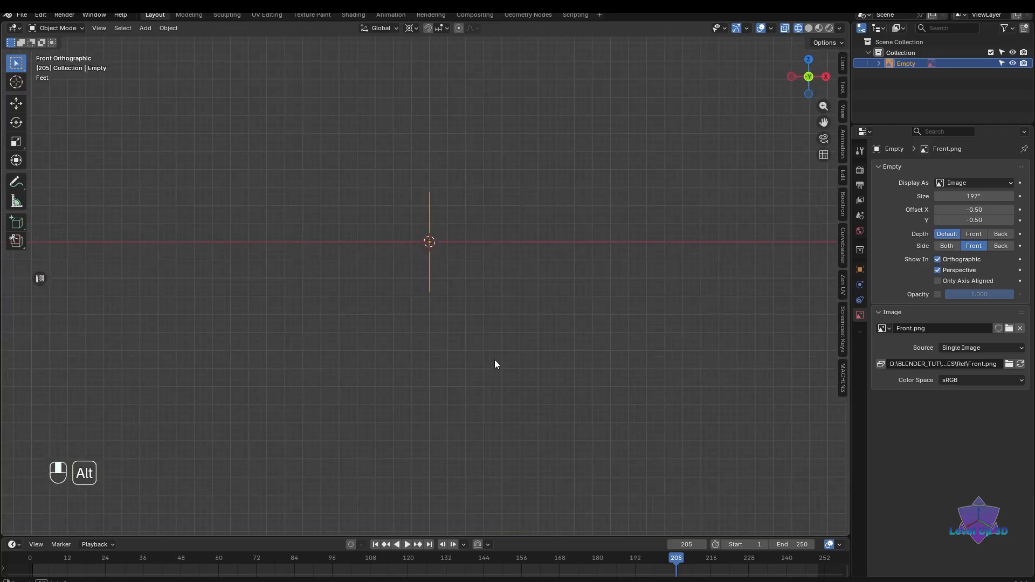
- Add Right.png from the Ref folder as a reference image aligned to the back orthographic view
click(807, 81)
scroll(540, 253, up, 4)
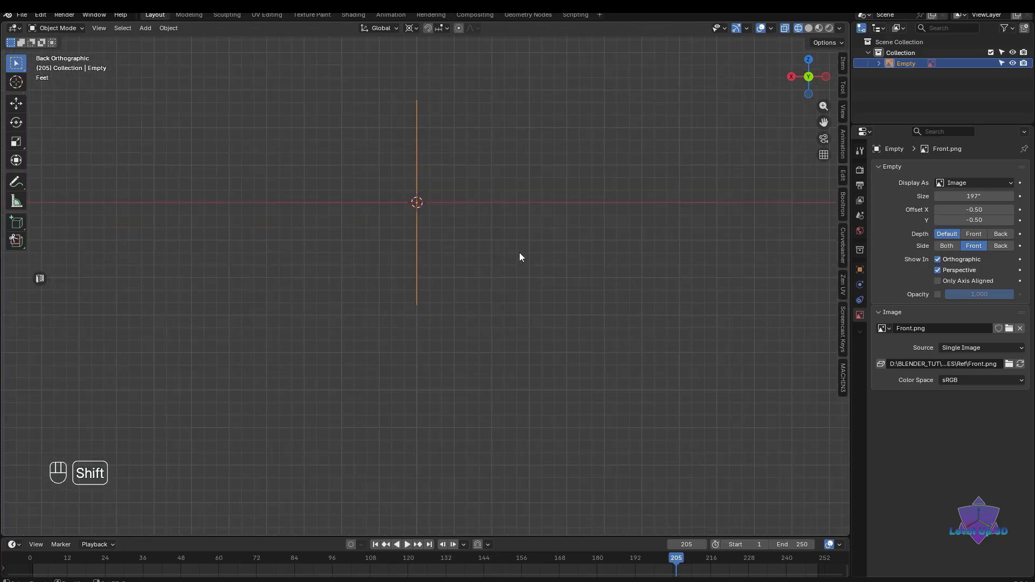
middle_drag(520, 253, 504, 323)
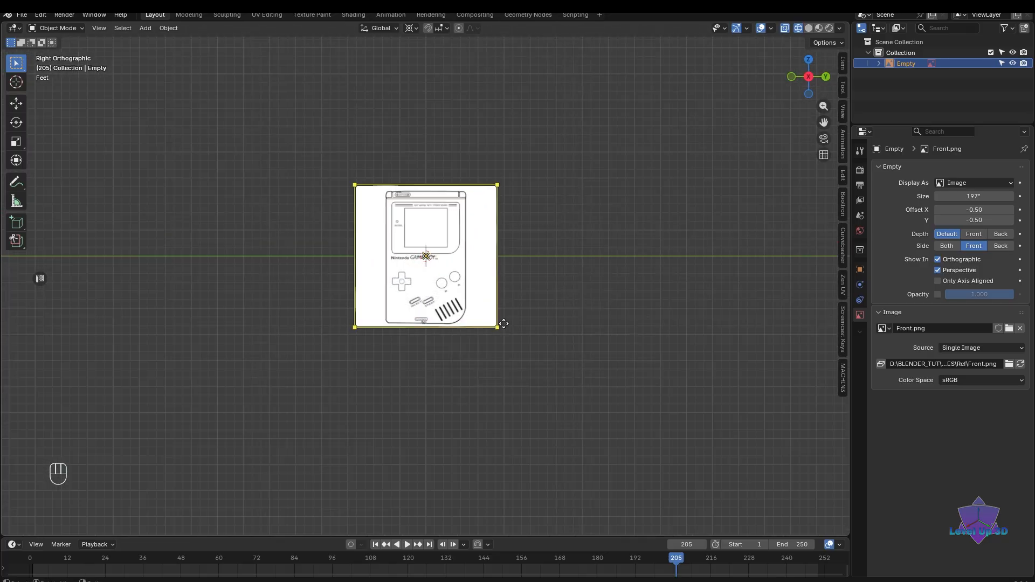
alt+middle_drag(587, 331, 470, 331)
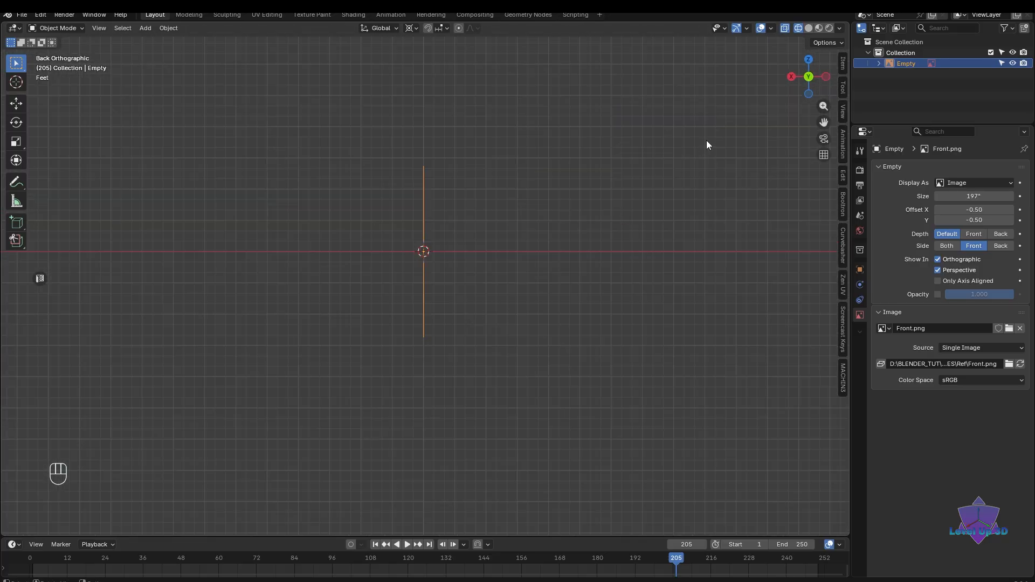
shift+middle_drag(588, 229, 597, 189)
click(494, 232)
shift+middle_drag(494, 232, 457, 264)
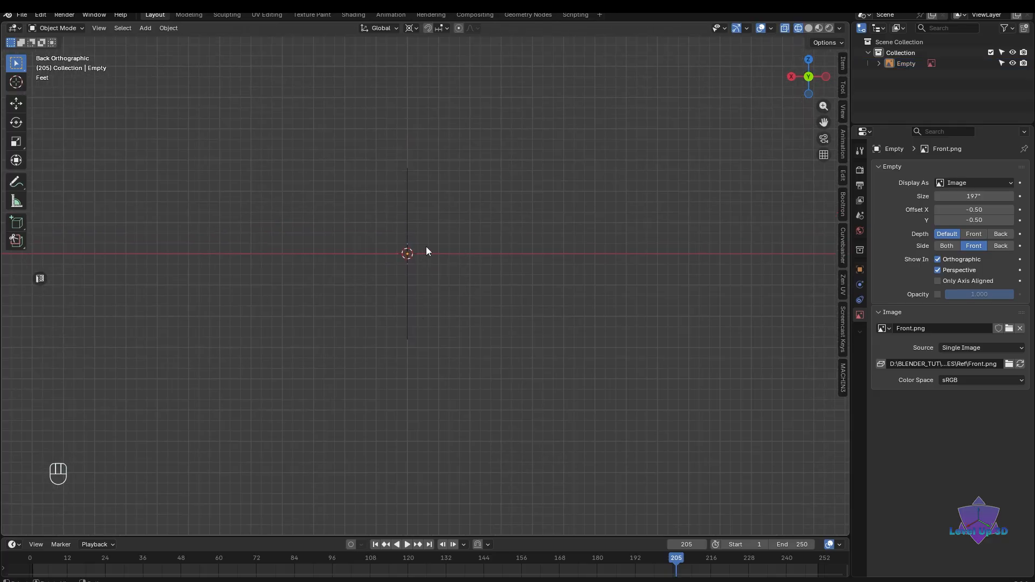
key(shift+a)
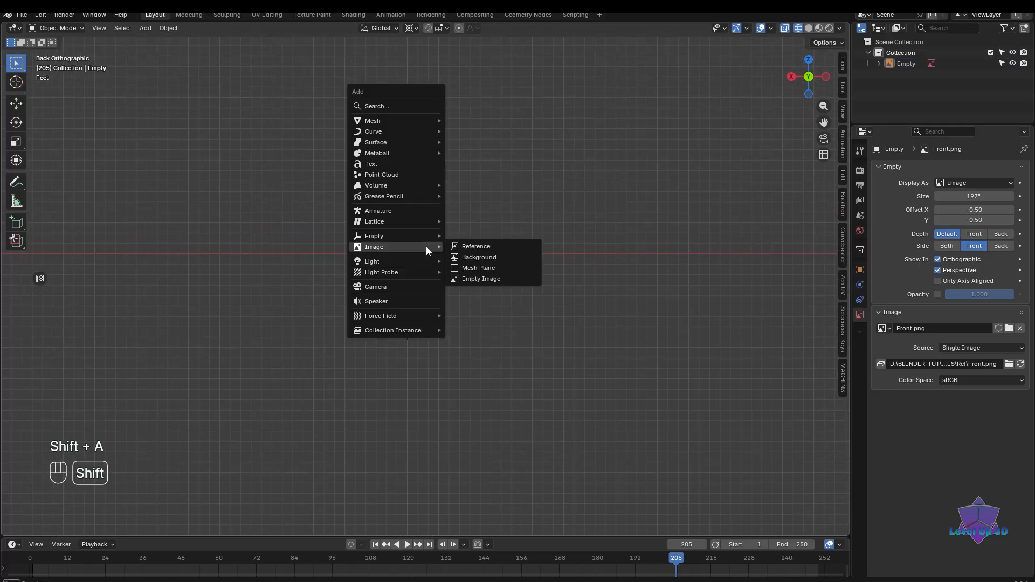
click(487, 253)
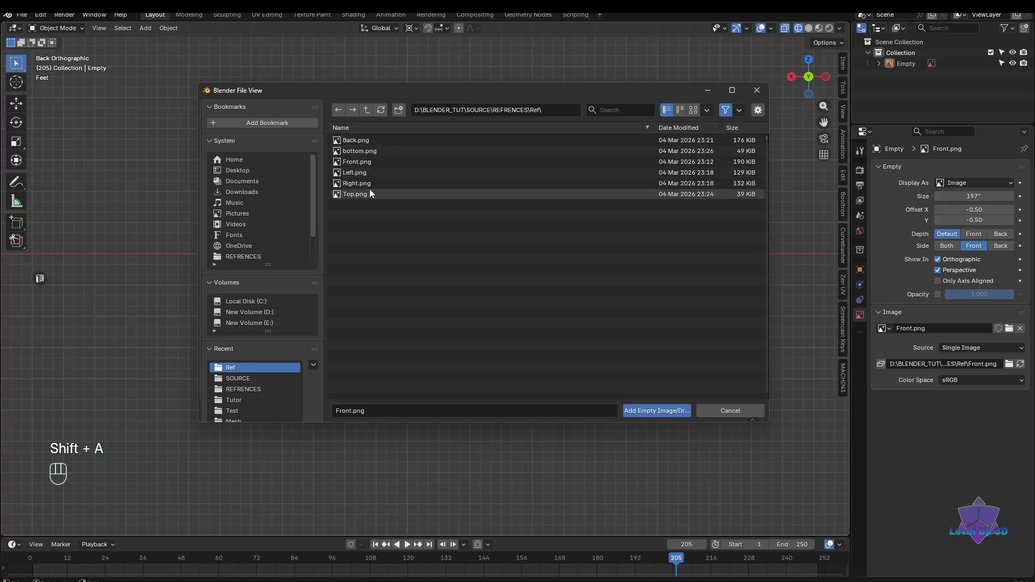
mouse_move(368, 140)
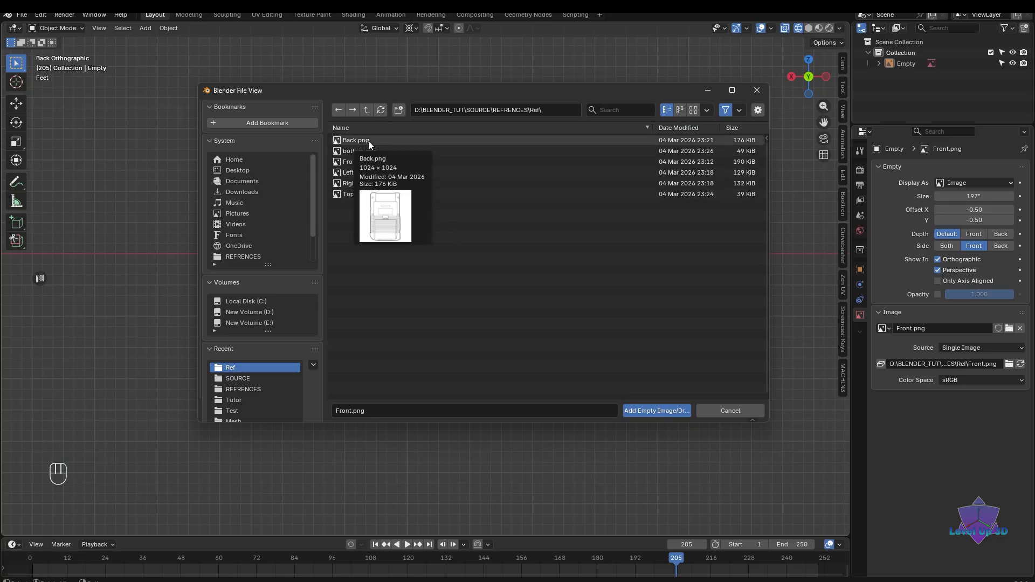
click(357, 184)
click(644, 411)
- Make the Right.png reference image display only on its front side, and turn to the front orthographic view
scroll(568, 394, up, 3)
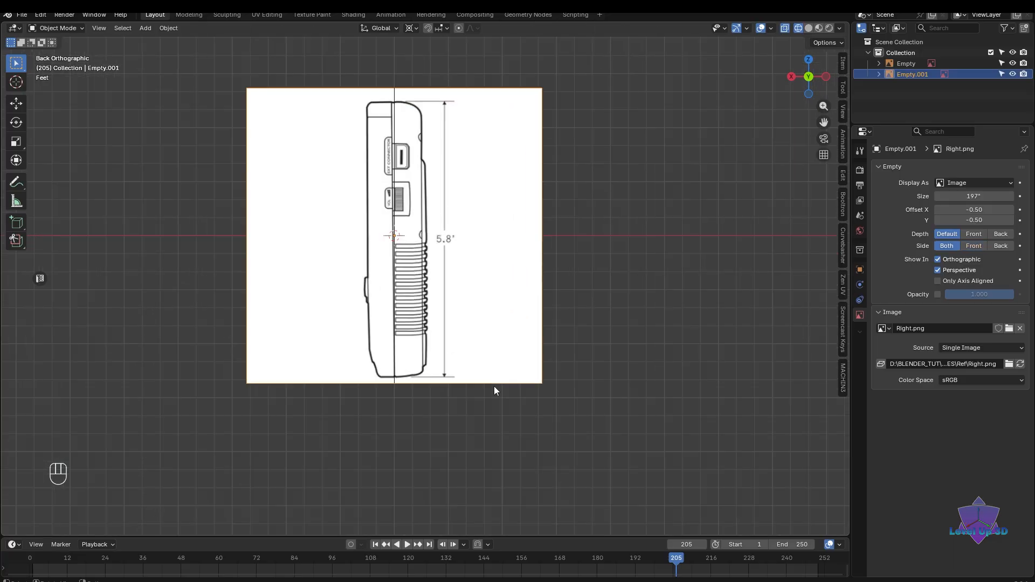
shift+middle_drag(494, 386, 509, 413)
scroll(365, 339, down, 2)
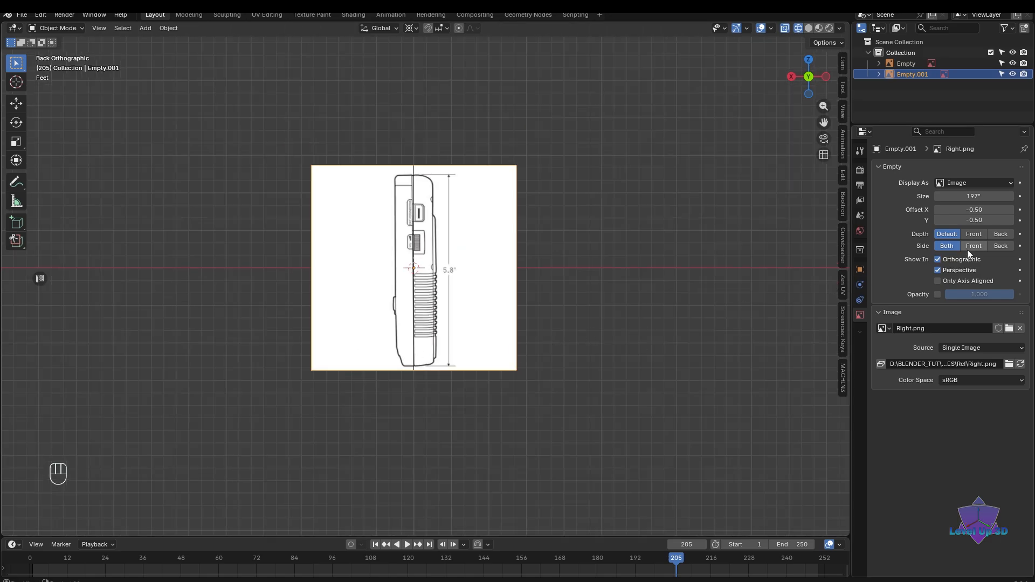
scroll(421, 410, down, 2)
middle_drag(421, 410, 599, 353)
scroll(603, 409, up, 2)
scroll(625, 388, up, 2)
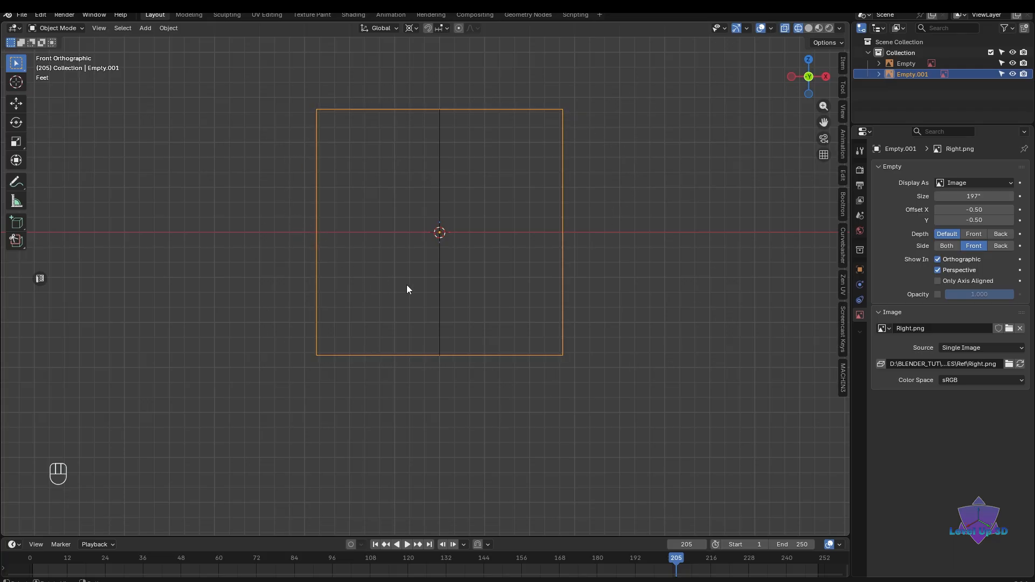
- Add Left.png from the Ref folder as a reference in front orthographic view and display it only on its front side
key(shift+a)
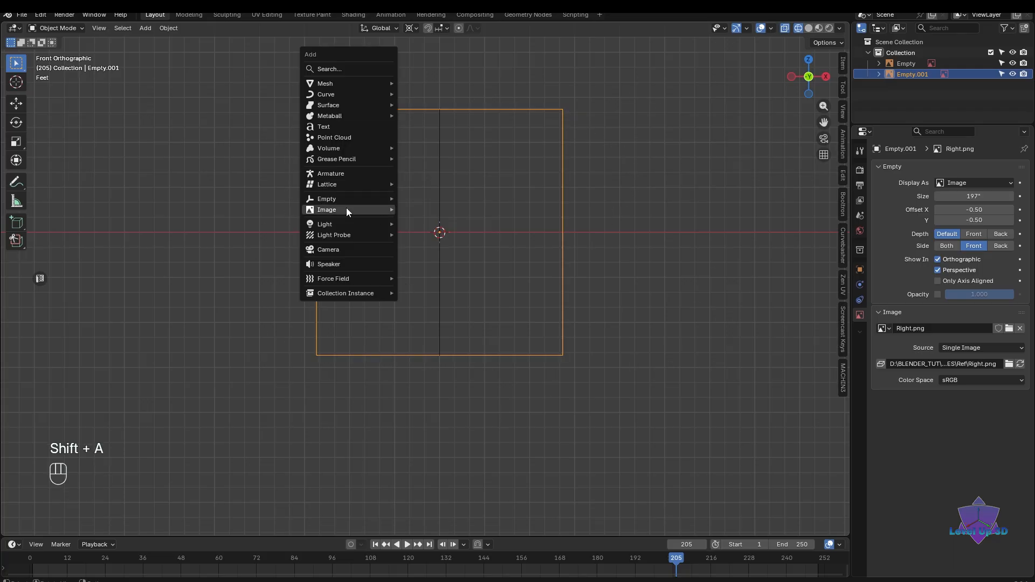
mouse_move(347, 209)
click(438, 210)
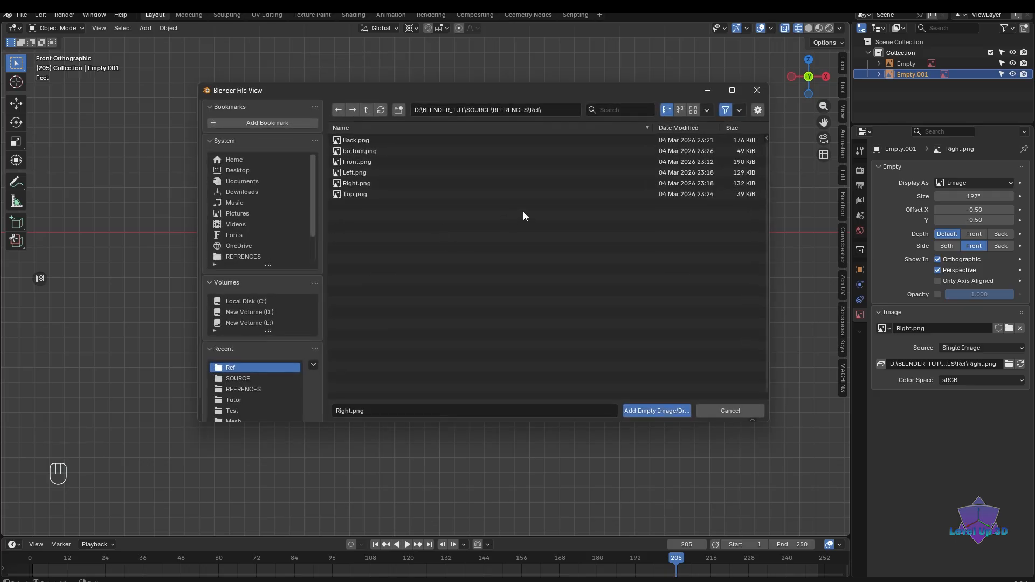
double_click(365, 172)
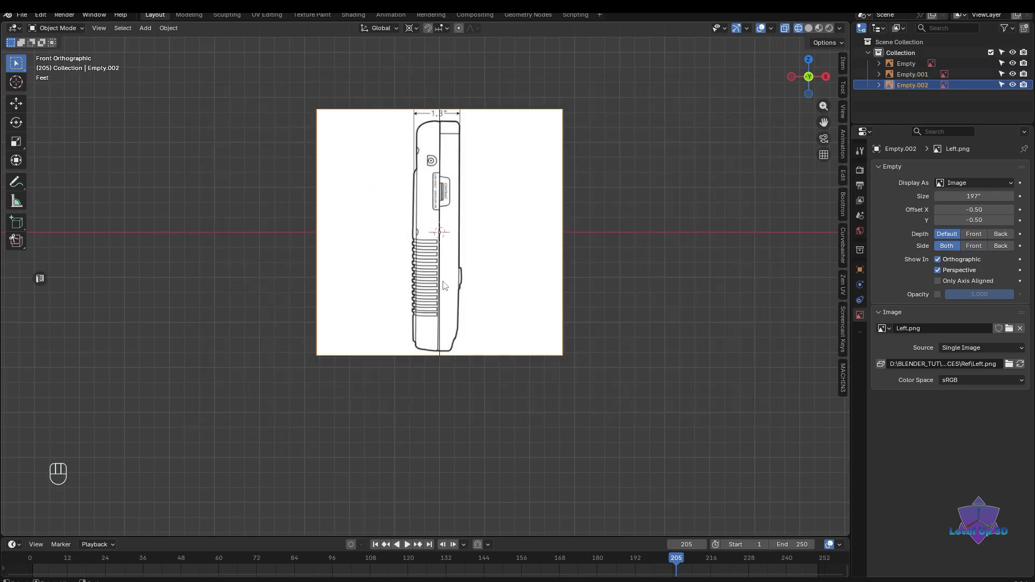
scroll(445, 286, down, 4)
middle_drag(549, 308, 764, 317)
click(973, 247)
- Examine the left and right side reference images and their dimension labels in the front and back orthographic views
middle_drag(606, 323, 403, 334)
scroll(534, 343, up, 3)
scroll(404, 335, up, 2)
shift+middle_drag(435, 253, 420, 351)
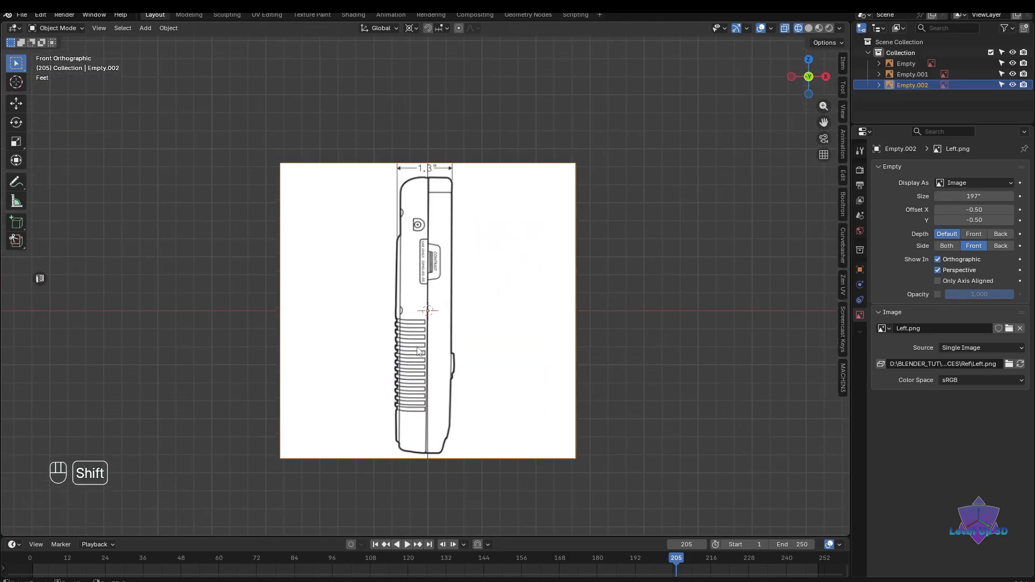
scroll(435, 149, up, 4)
shift+middle_drag(392, 65, 376, 143)
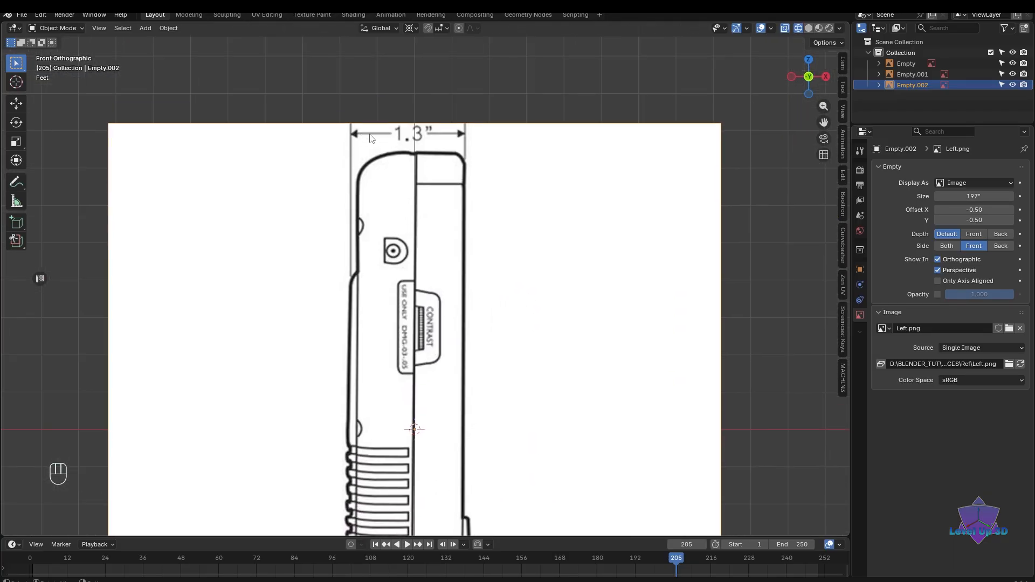
scroll(419, 141, down, 3)
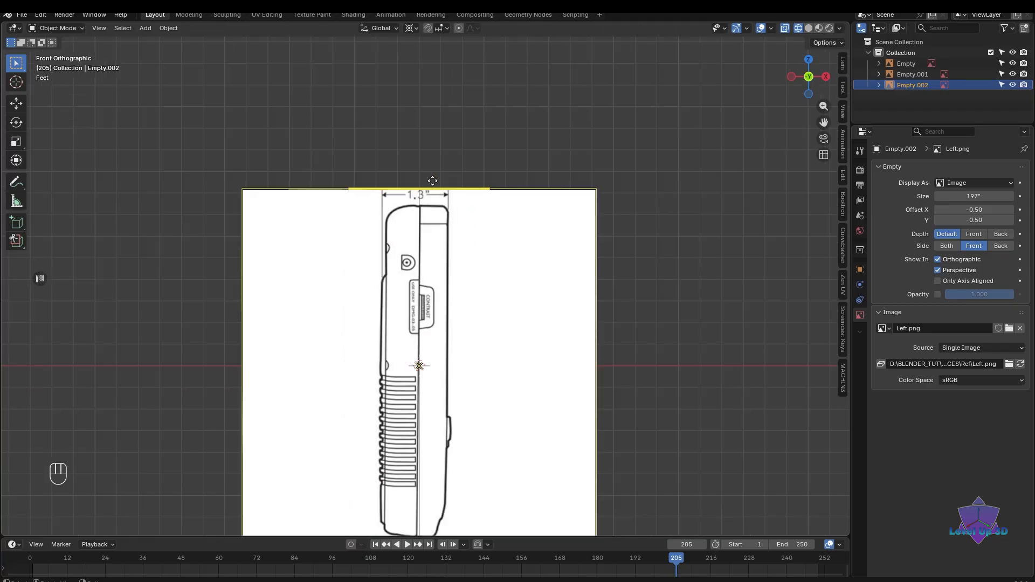
middle_drag(432, 259, 550, 307)
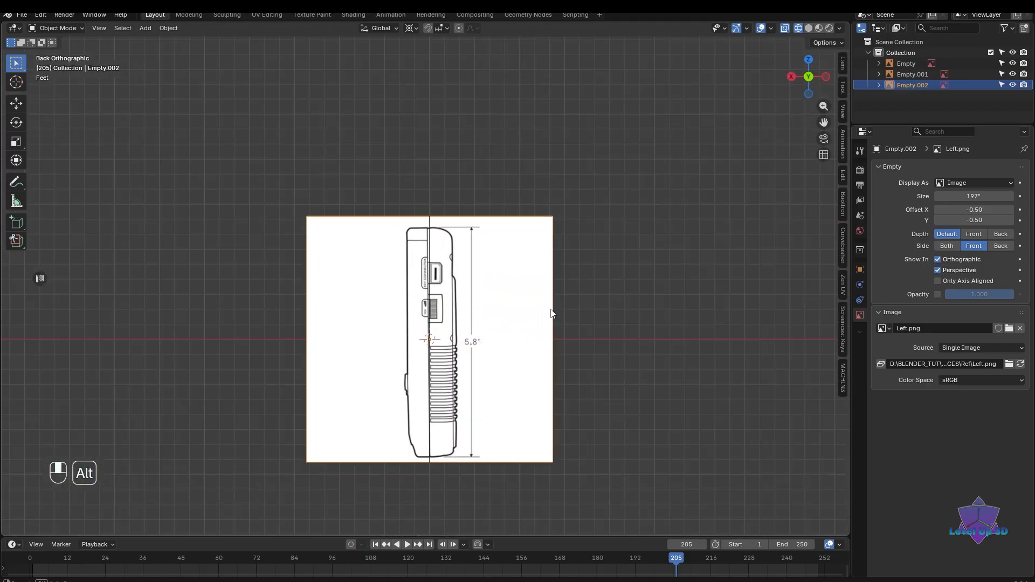
scroll(539, 332, up, 2)
shift+middle_drag(529, 356, 455, 276)
scroll(458, 330, down, 2)
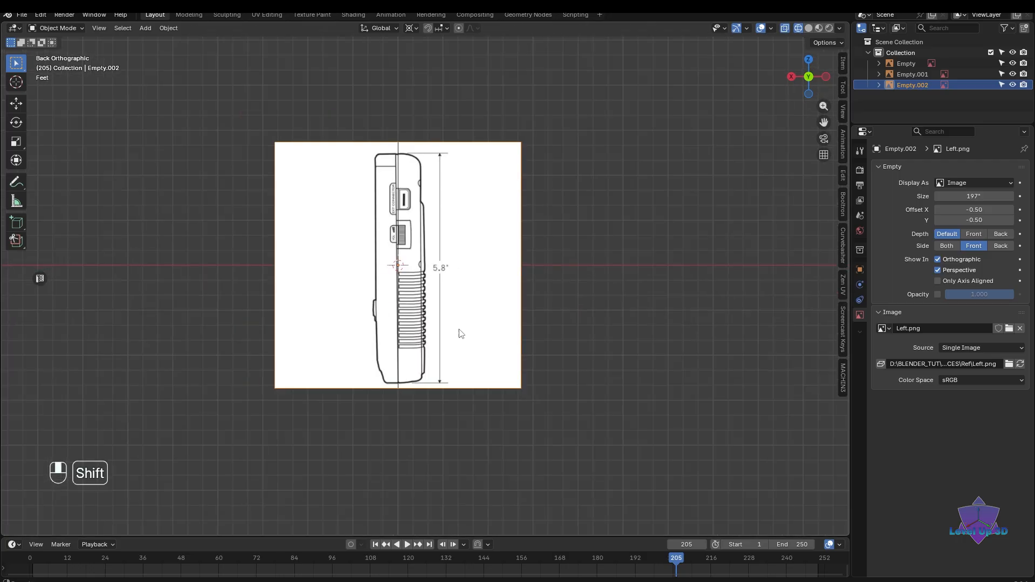
shift+middle_drag(457, 330, 465, 324)
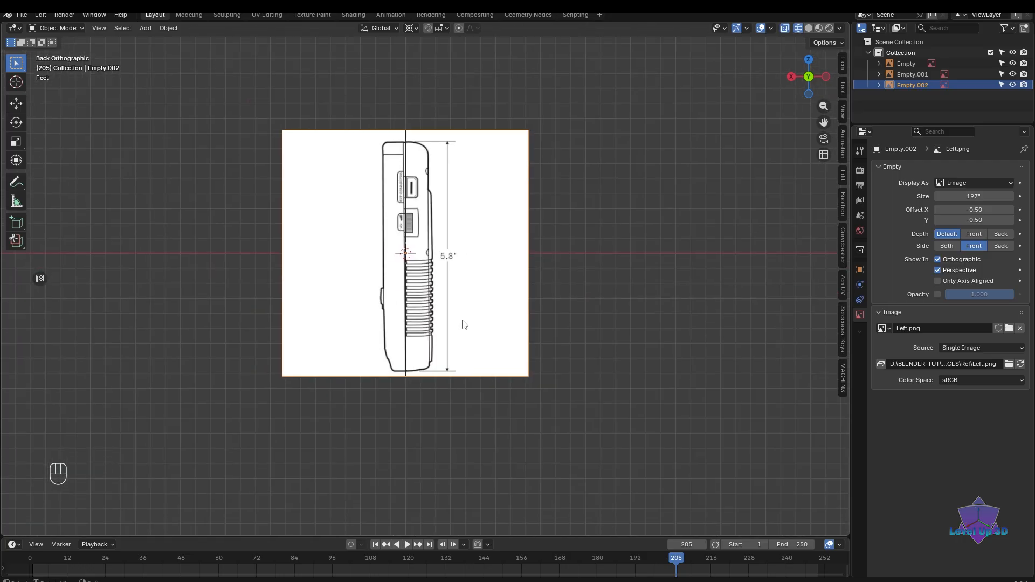
key(a)
scroll(298, 361, down, 3)
scroll(298, 362, up, 3)
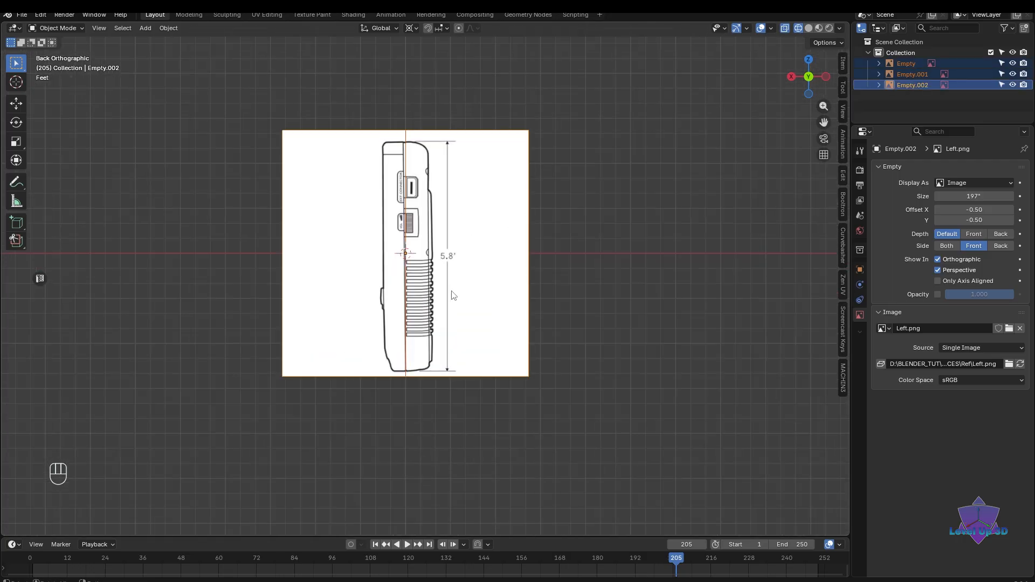
shift+middle_drag(456, 344, 443, 321)
shift+middle_drag(422, 425, 439, 416)
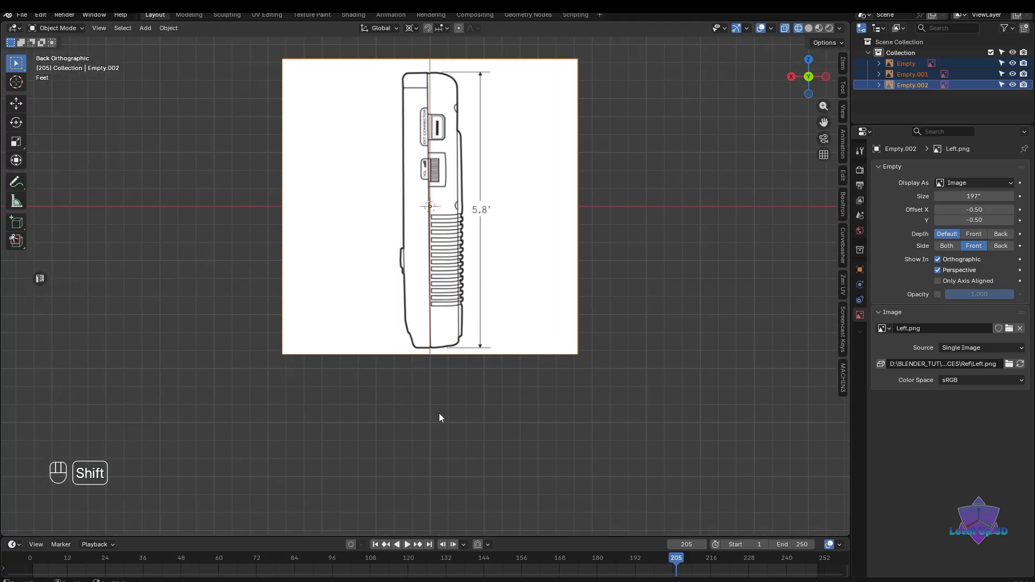
scroll(439, 416, up, 1)
click(596, 306)
scroll(594, 302, down, 2)
shift+middle_drag(570, 286, 566, 292)
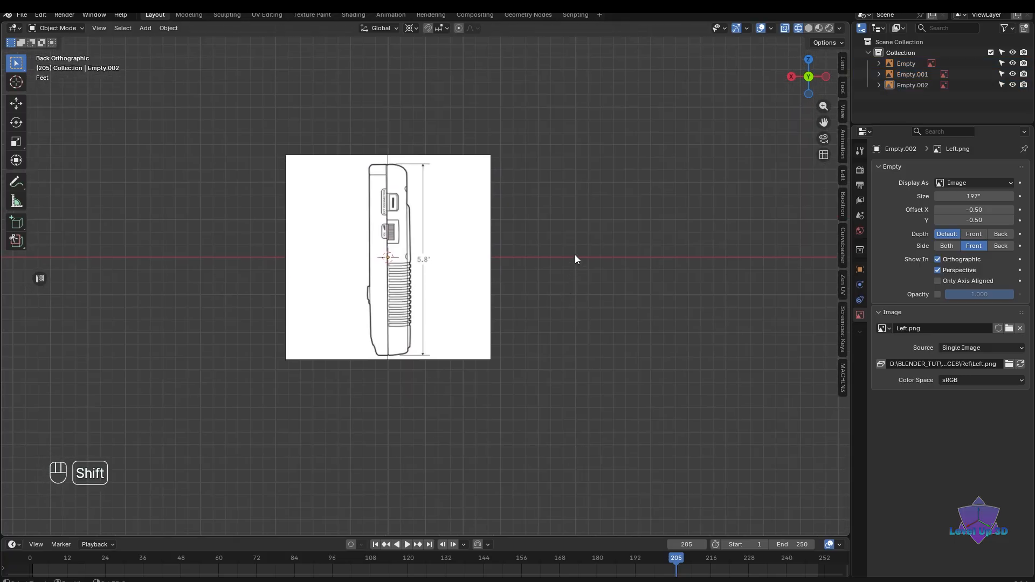
- Add a 5.79" cube at the world origin, over the side reference image
key(shift+a)
mouse_move(570, 204)
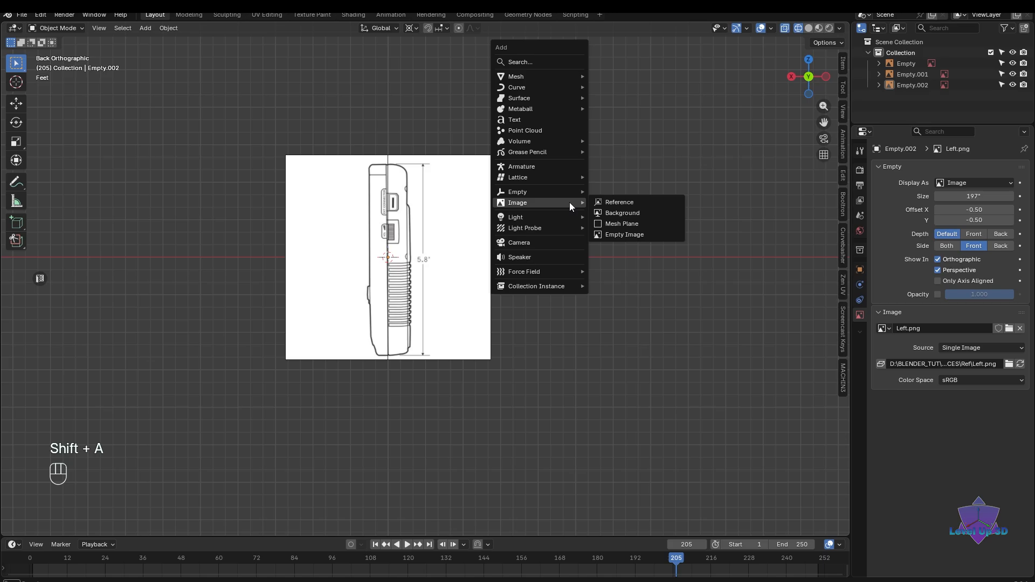
mouse_move(529, 77)
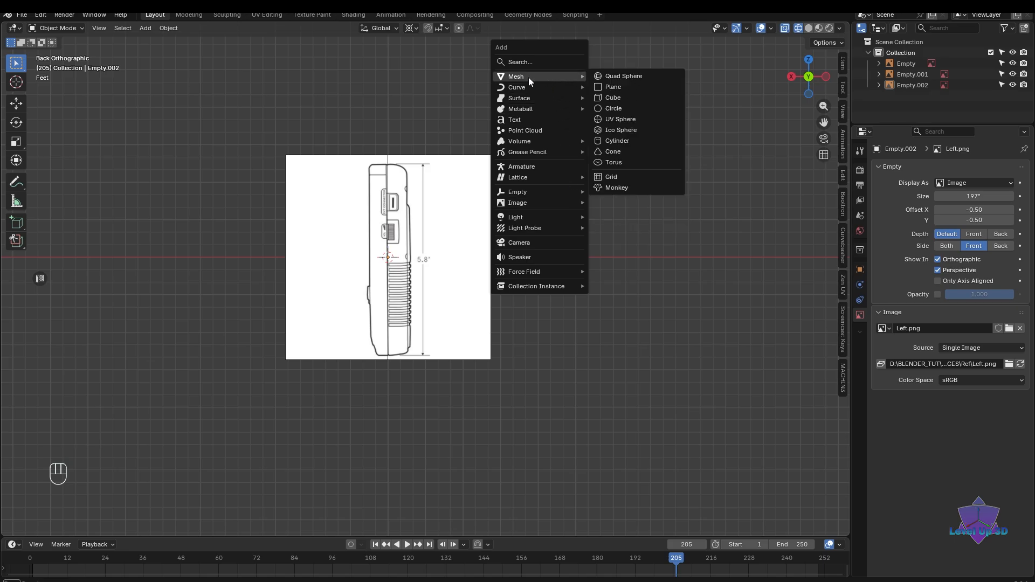
click(613, 99)
scroll(356, 362, up, 9)
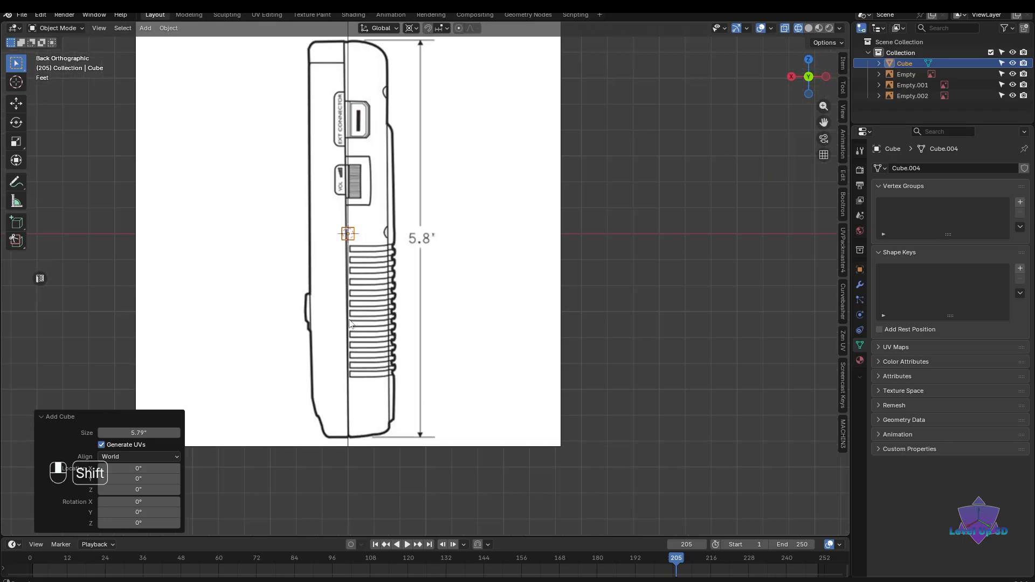
shift+middle_drag(401, 318, 409, 283)
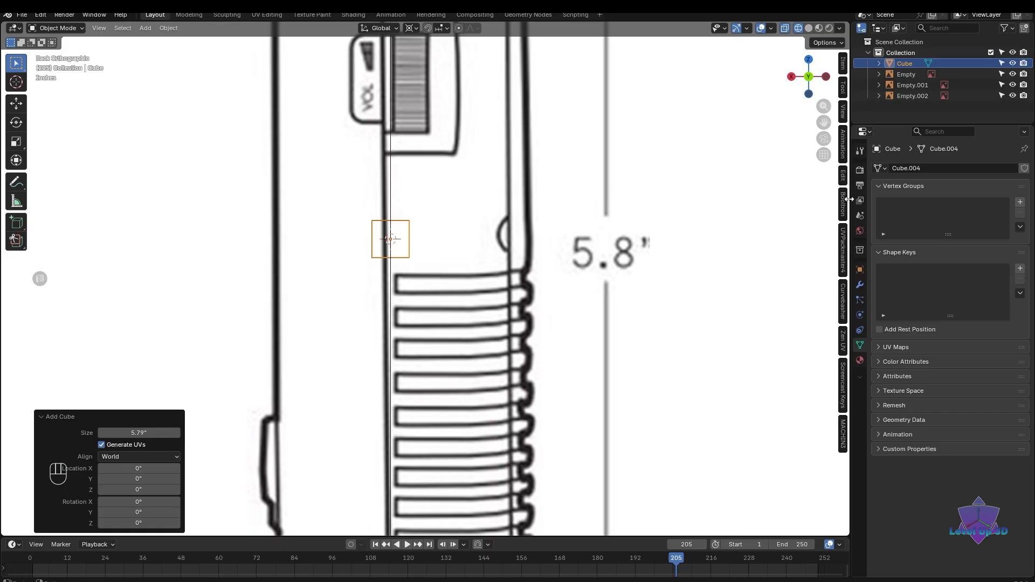
- Set the scene's unit system to Metric
click(860, 215)
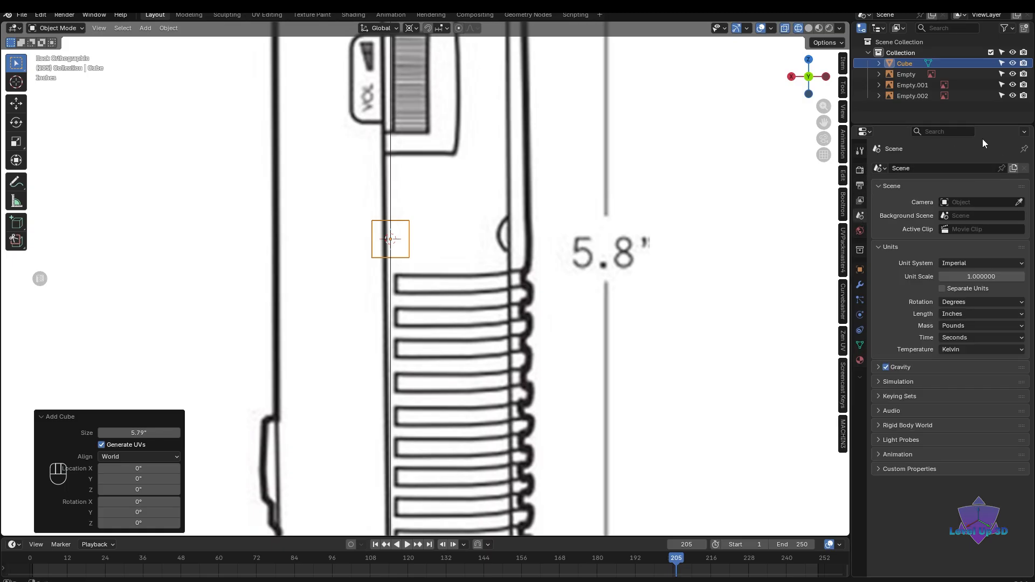
scroll(741, 199, down, 8)
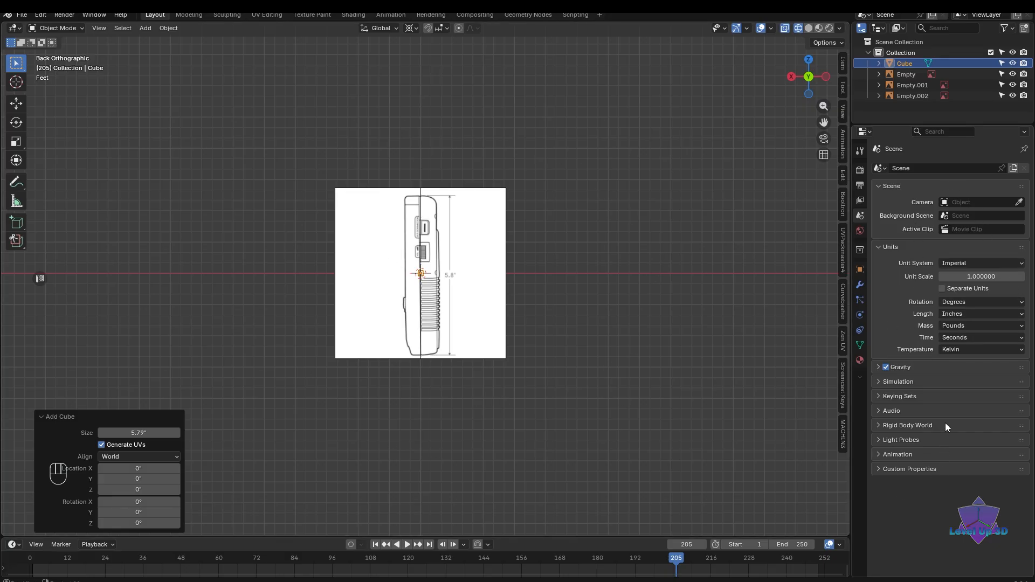
click(882, 249)
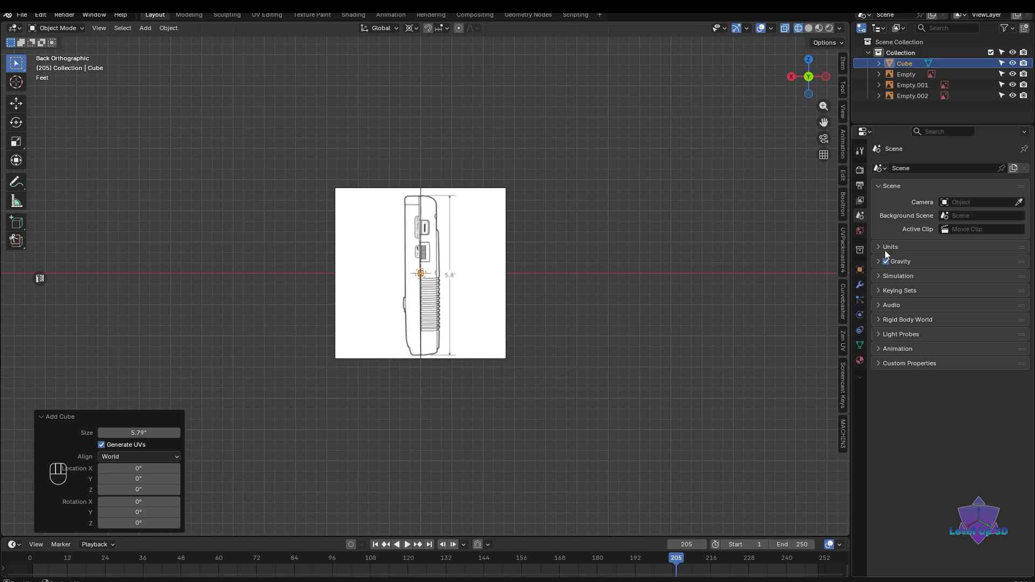
click(881, 249)
click(970, 265)
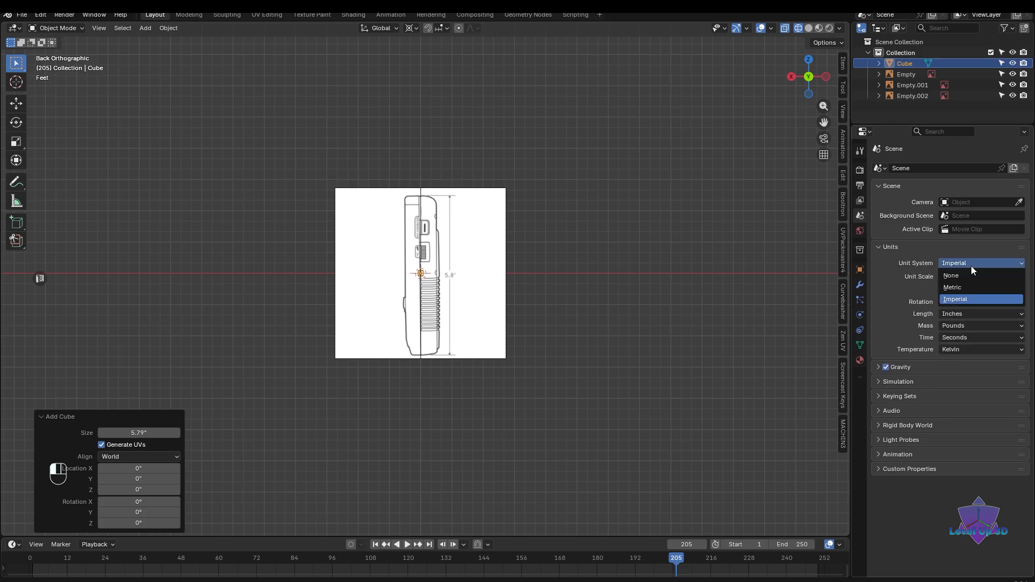
click(962, 286)
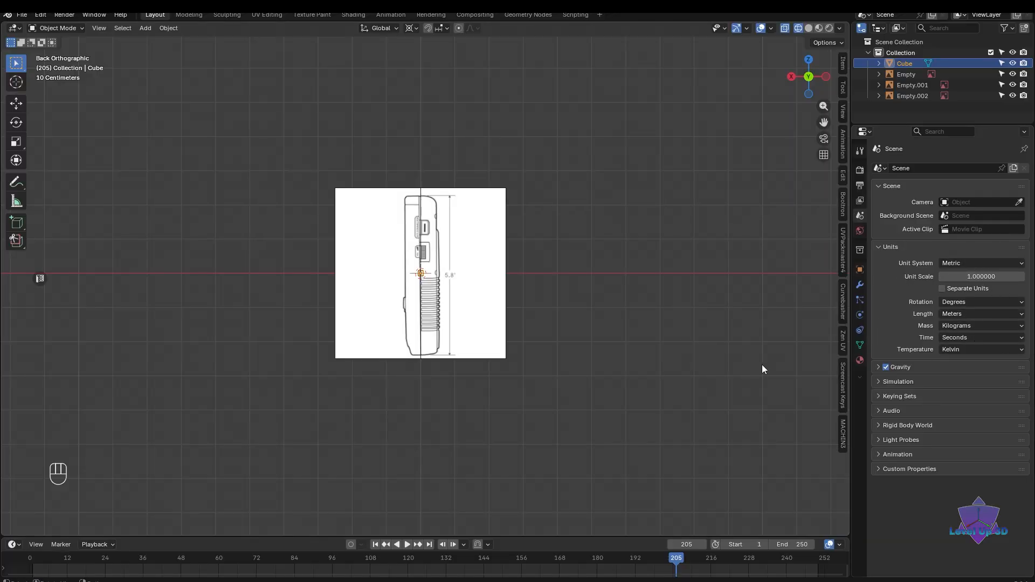
- Examine the length units available for the metric system
scroll(809, 361, up, 2)
shift+scroll(692, 386, down, 1)
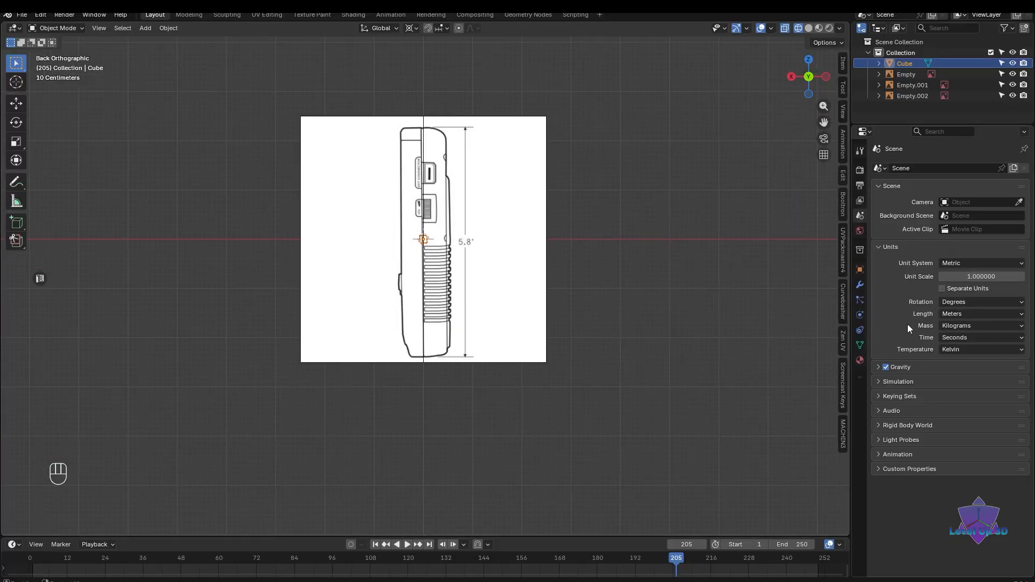
click(985, 316)
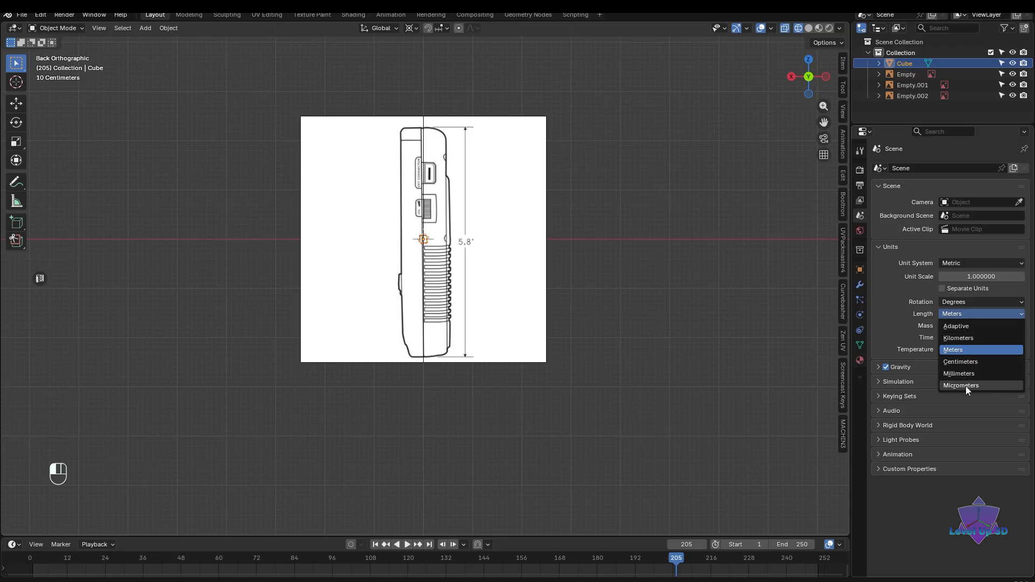
click(898, 319)
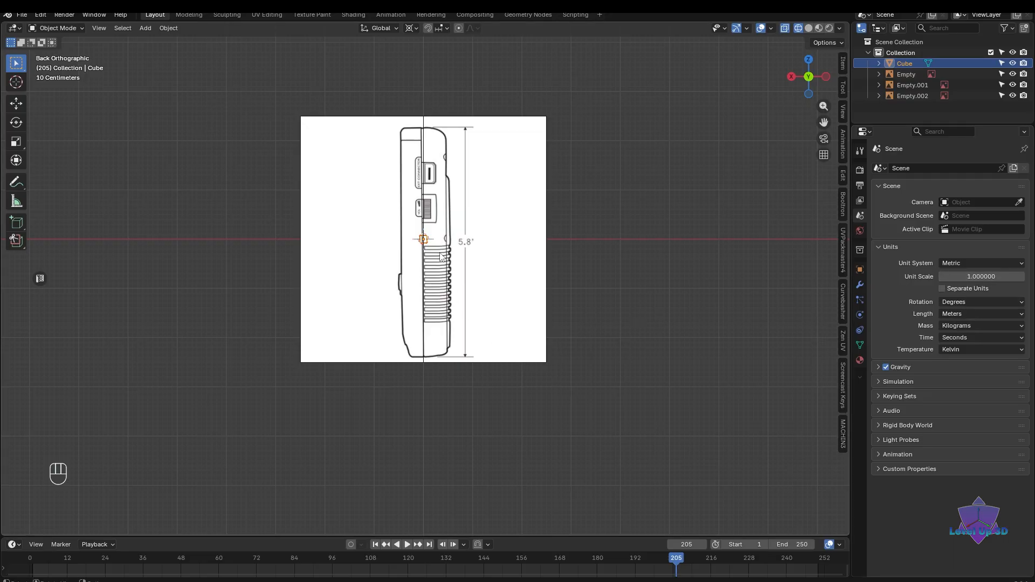
- Set the scene's unit system to Imperial with length in Inches
scroll(484, 226, up, 3)
shift+middle_drag(502, 232, 536, 286)
click(970, 263)
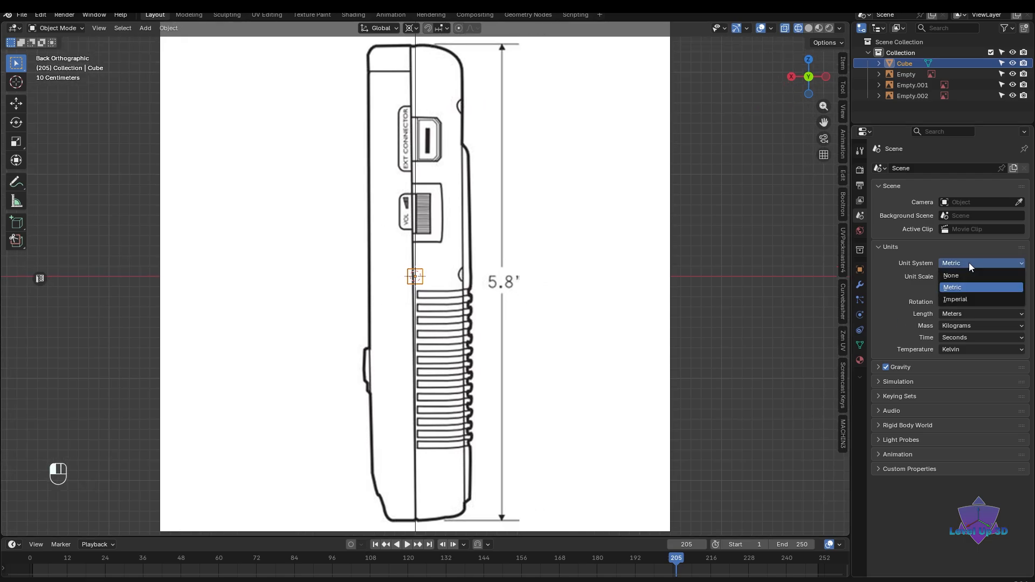
click(966, 300)
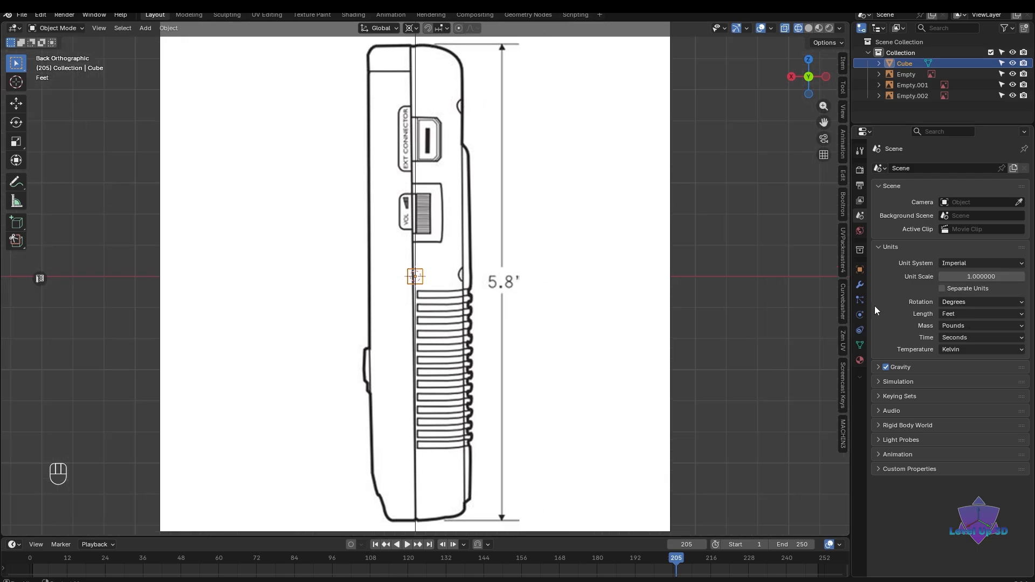
click(969, 313)
click(961, 358)
- Disable viewport selection for the three reference image empties so they cannot be picked over the cube
scroll(761, 319, down, 3)
scroll(733, 341, up, 2)
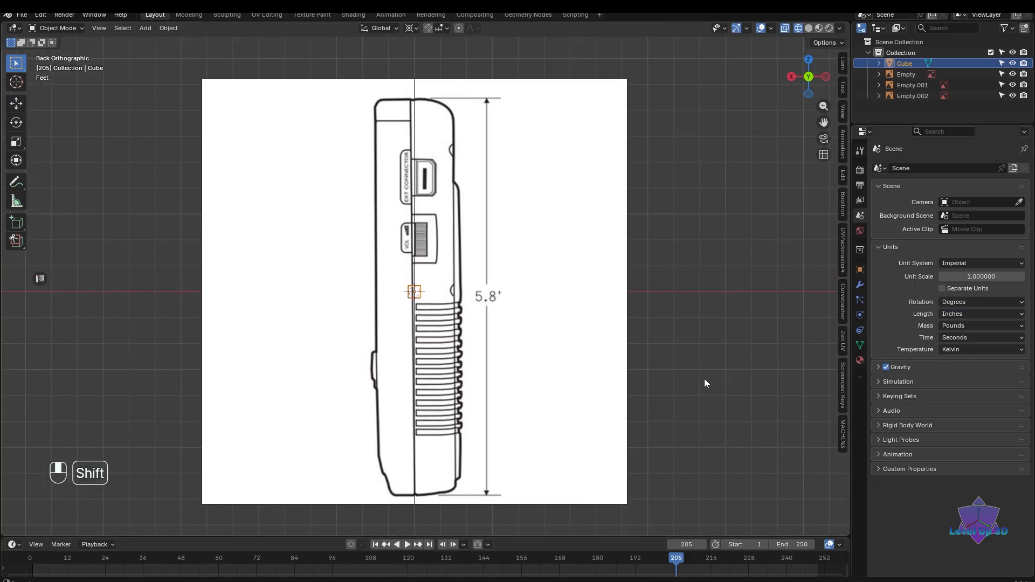
scroll(704, 378, down, 2)
scroll(647, 365, up, 2)
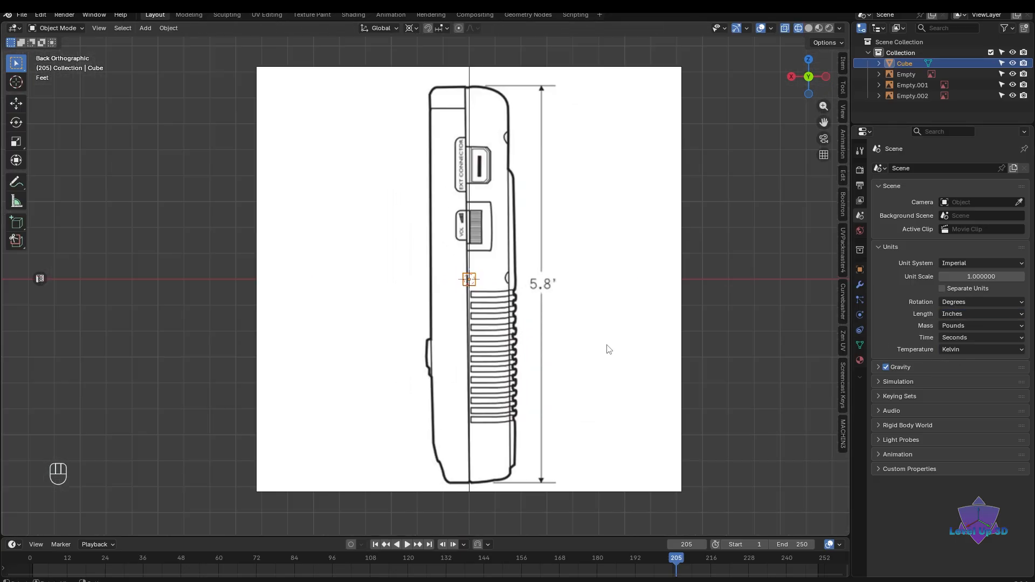
click(473, 289)
scroll(479, 316, up, 4)
scroll(496, 324, down, 3)
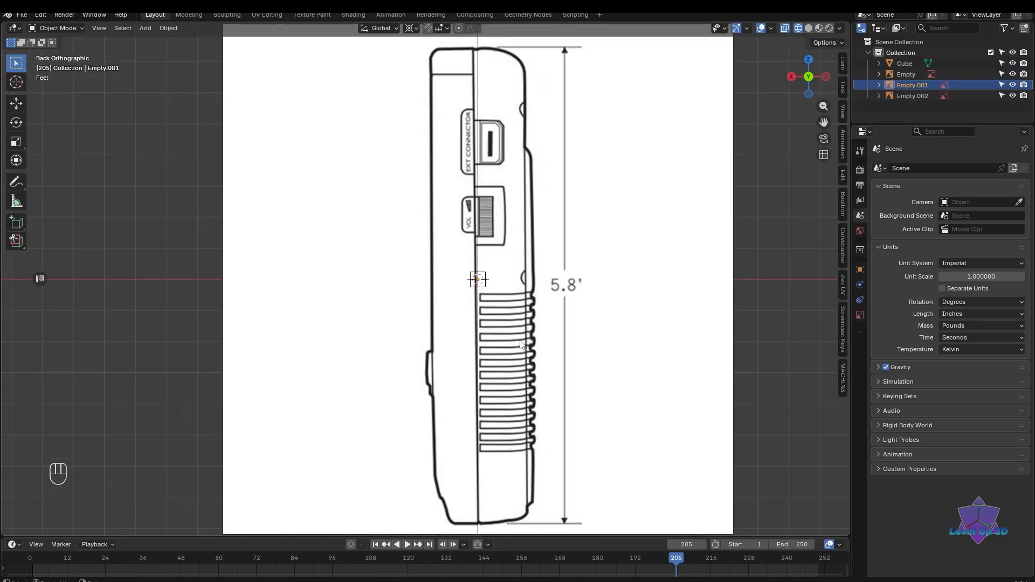
click(479, 278)
scroll(481, 278, down, 4)
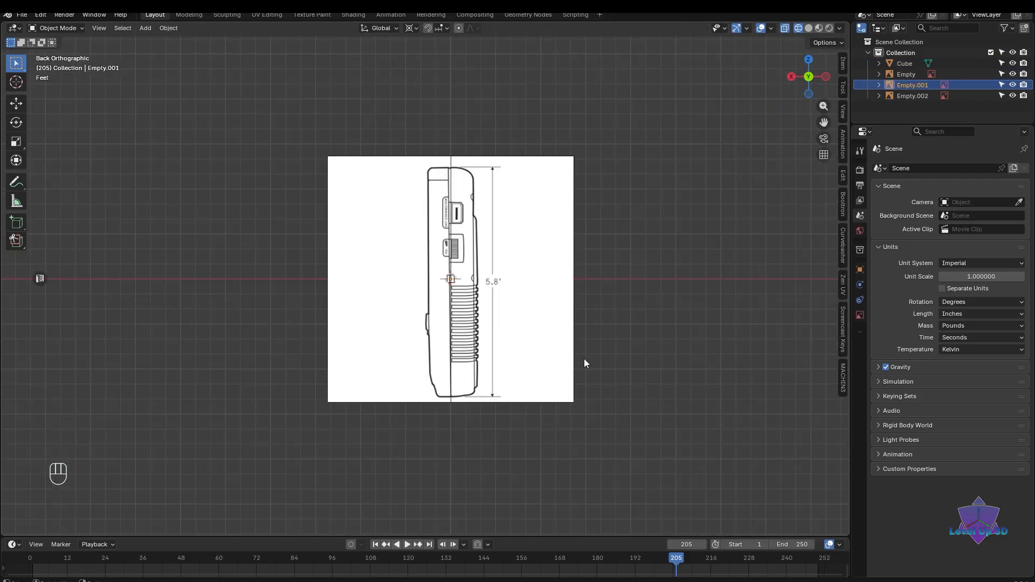
click(1002, 74)
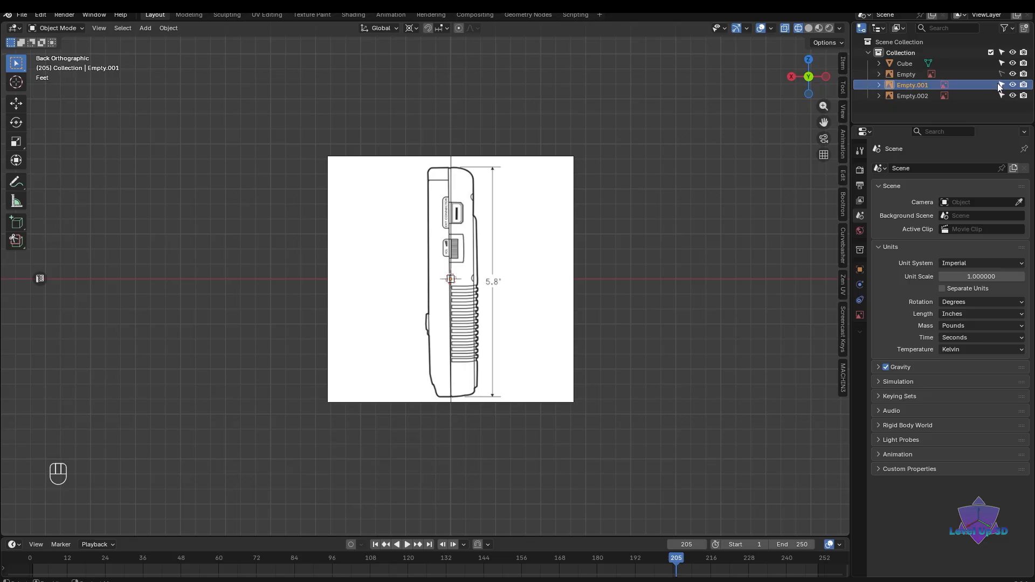
click(1002, 85)
click(1002, 95)
- Delete the small cube at the world origin
scroll(700, 291, up, 2)
scroll(700, 291, up, 4)
click(499, 277)
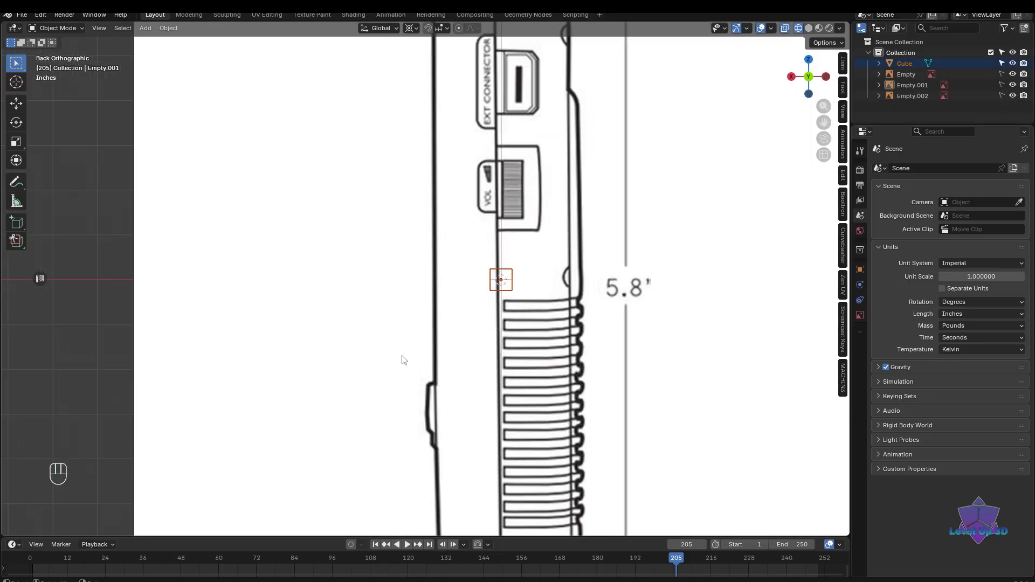
shift+middle_drag(330, 433, 315, 407)
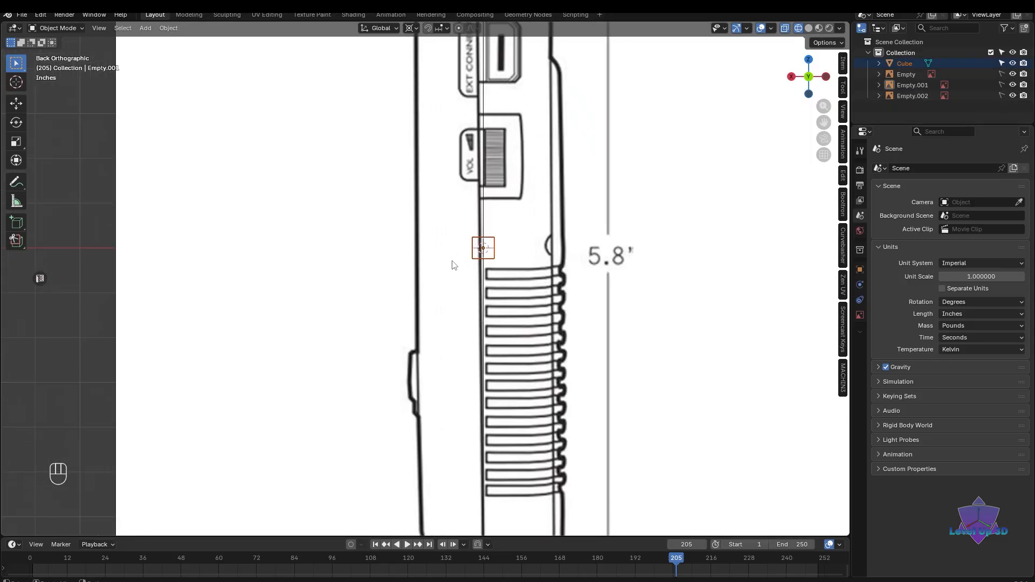
key(Delete)
scroll(462, 261, down, 5)
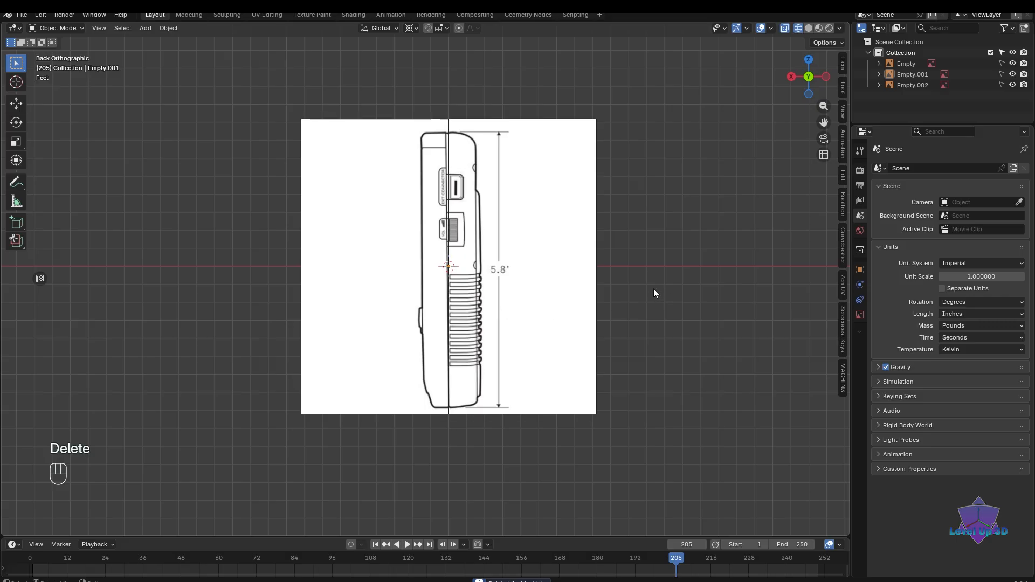
- Add a new cube at the world origin with a size of 5.8 inches
key(shift+a)
mouse_move(653, 289)
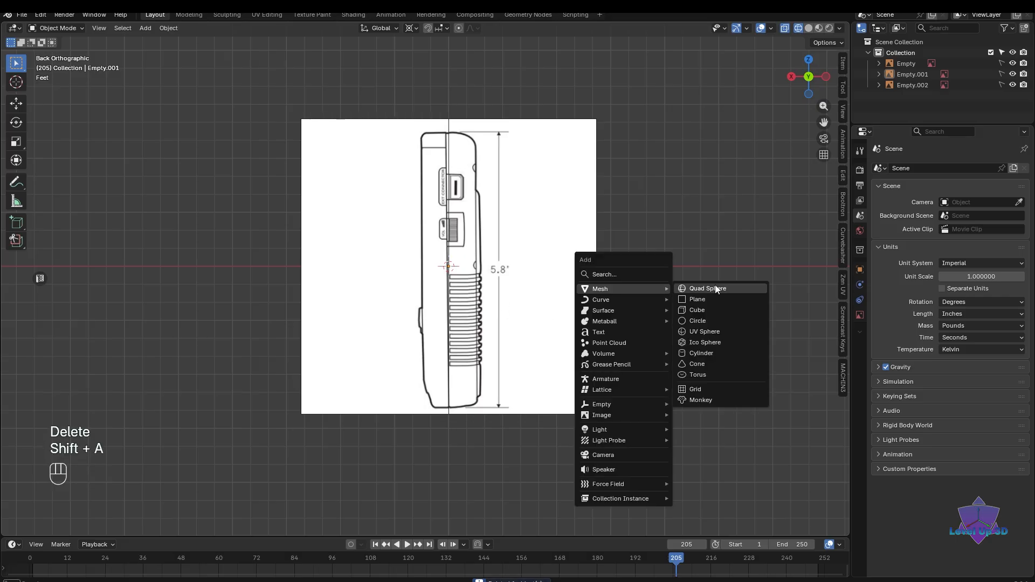
click(705, 312)
scroll(470, 289, up, 6)
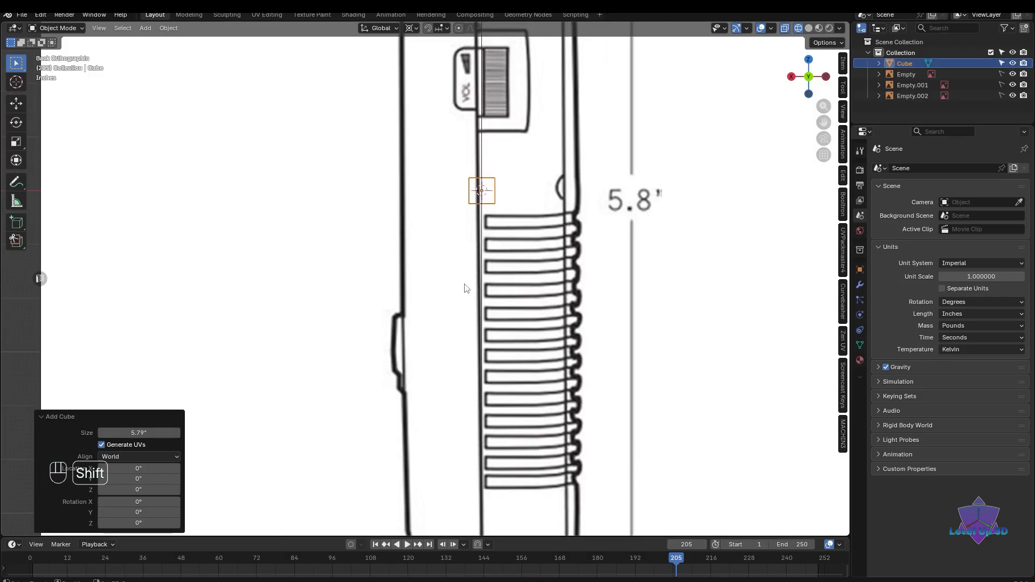
click(150, 432)
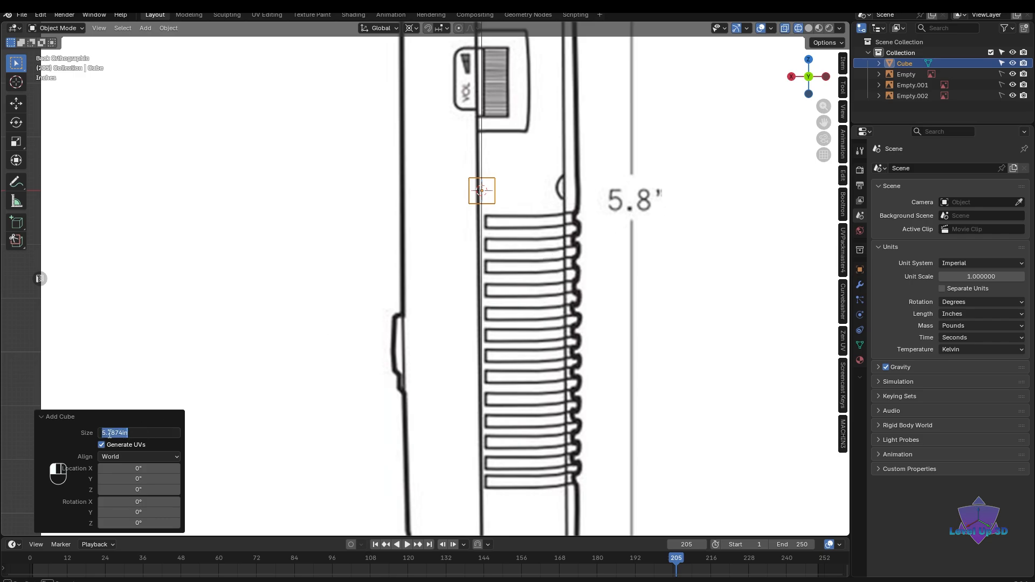
drag(109, 434, 136, 435)
text(.8)
key(Return)
scroll(242, 337, down, 3)
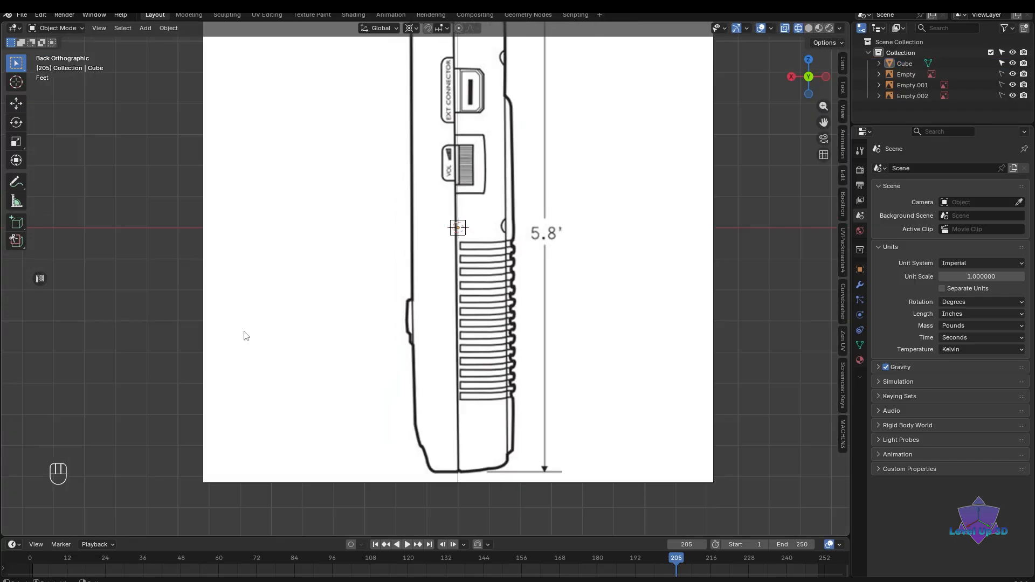
- Make the three reference image empties selectable again
scroll(470, 252, up, 2)
scroll(471, 252, up, 4)
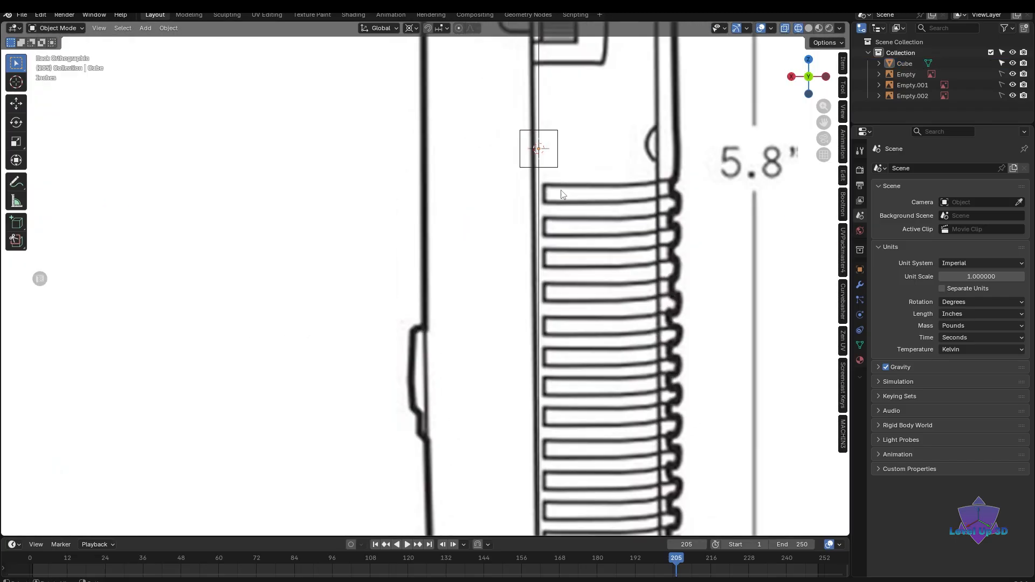
scroll(538, 156, down, 8)
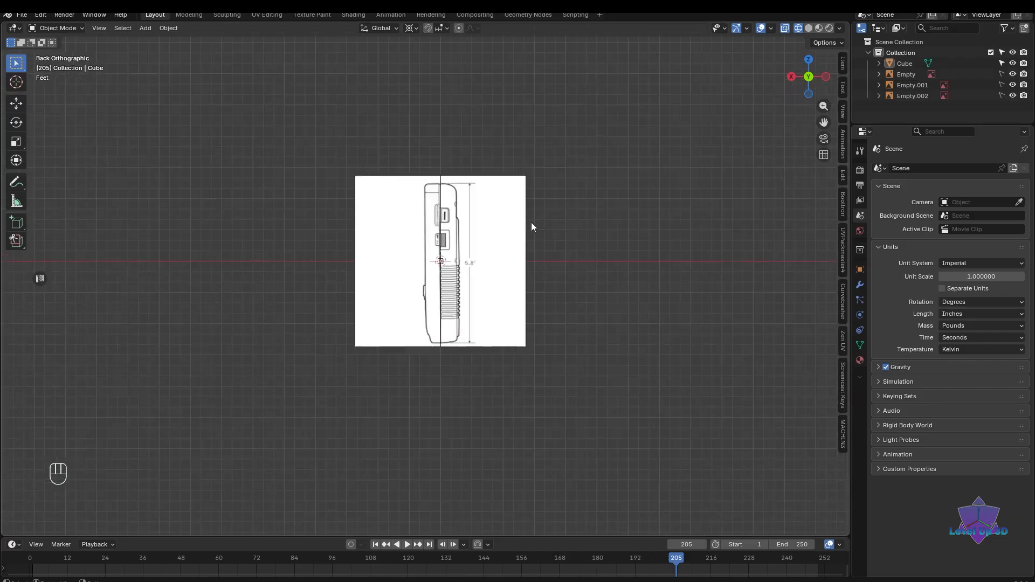
middle_drag(529, 224, 537, 302)
scroll(478, 283, up, 4)
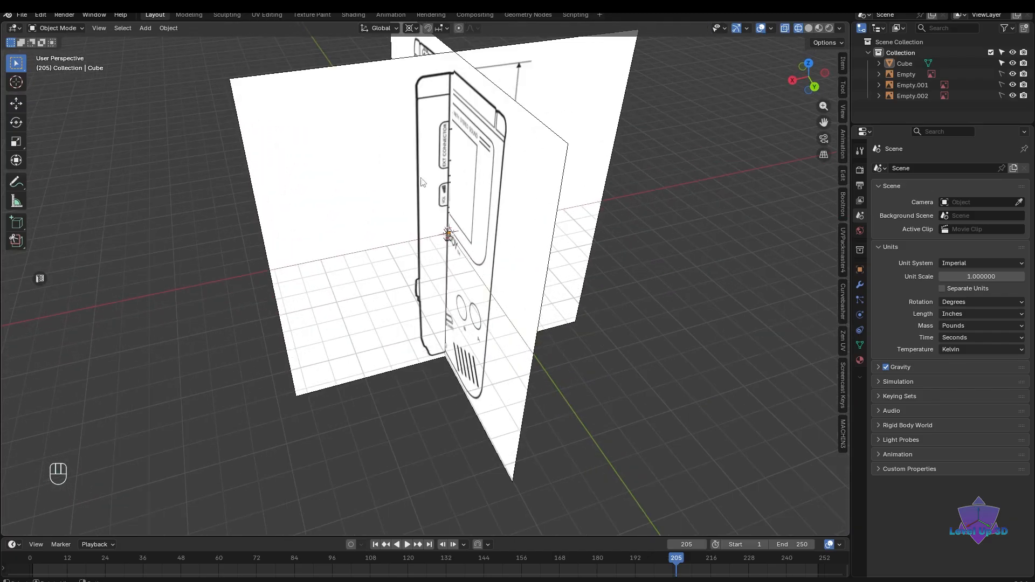
scroll(482, 269, down, 3)
middle_drag(488, 254, 534, 261)
drag(1001, 73, 1002, 96)
- Select all three reference images and scale them down together in back view by a factor of about 0.079
drag(615, 101, 378, 167)
scroll(543, 219, down, 3)
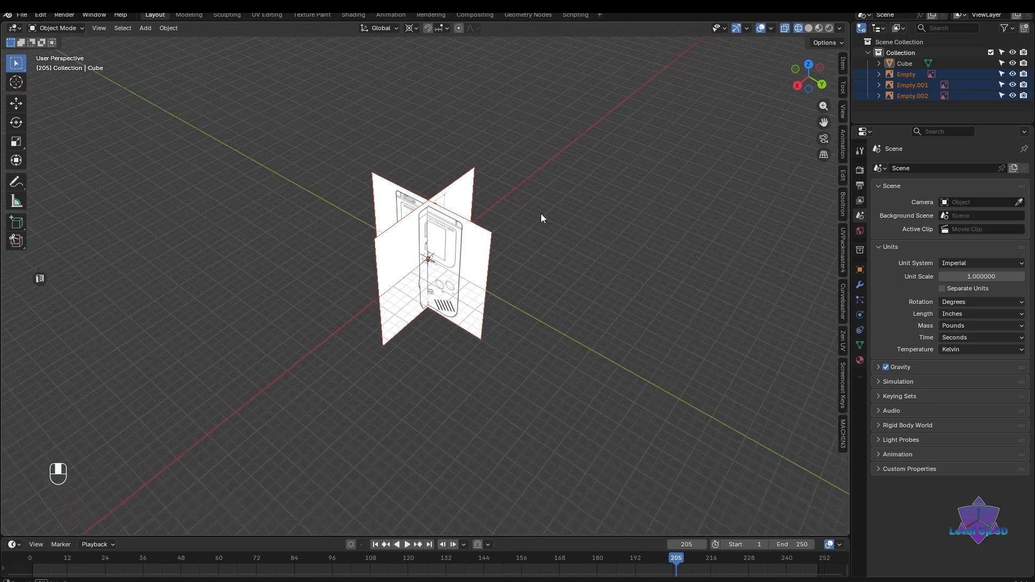
middle_drag(543, 220, 462, 169)
scroll(462, 169, up, 5)
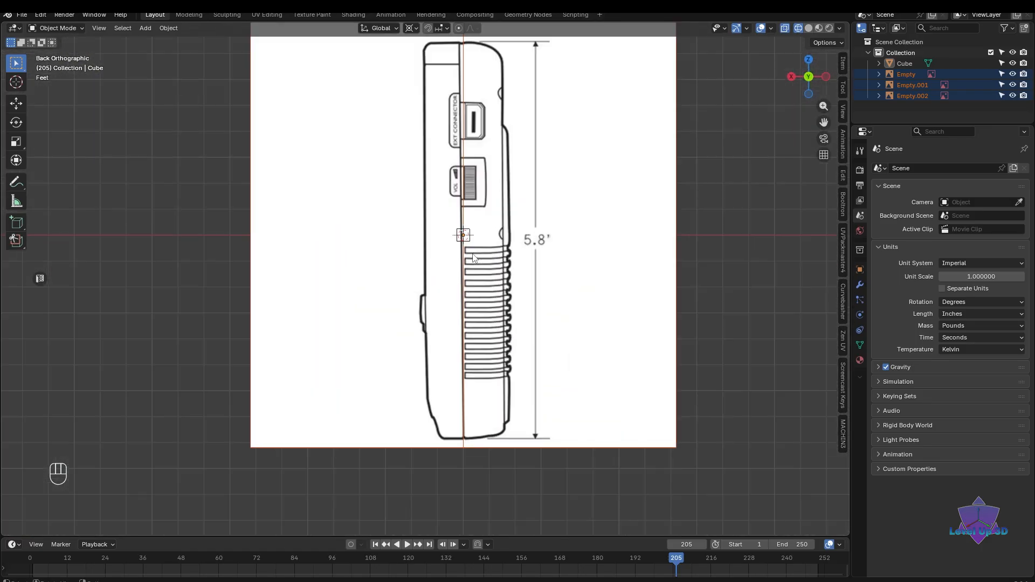
shift+middle_drag(542, 307, 492, 322)
scroll(491, 321, up, 2)
scroll(490, 321, down, 4)
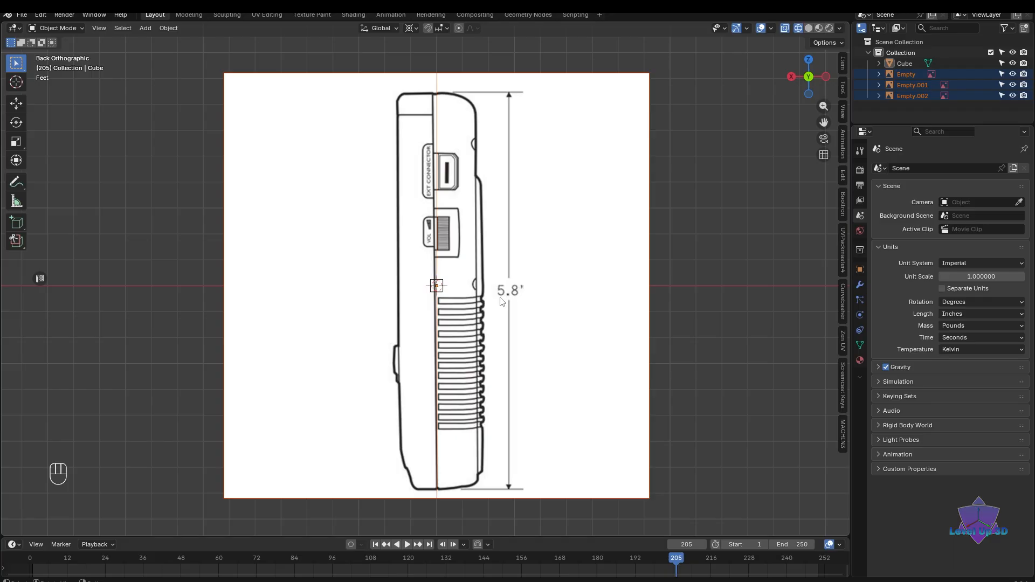
key(s)
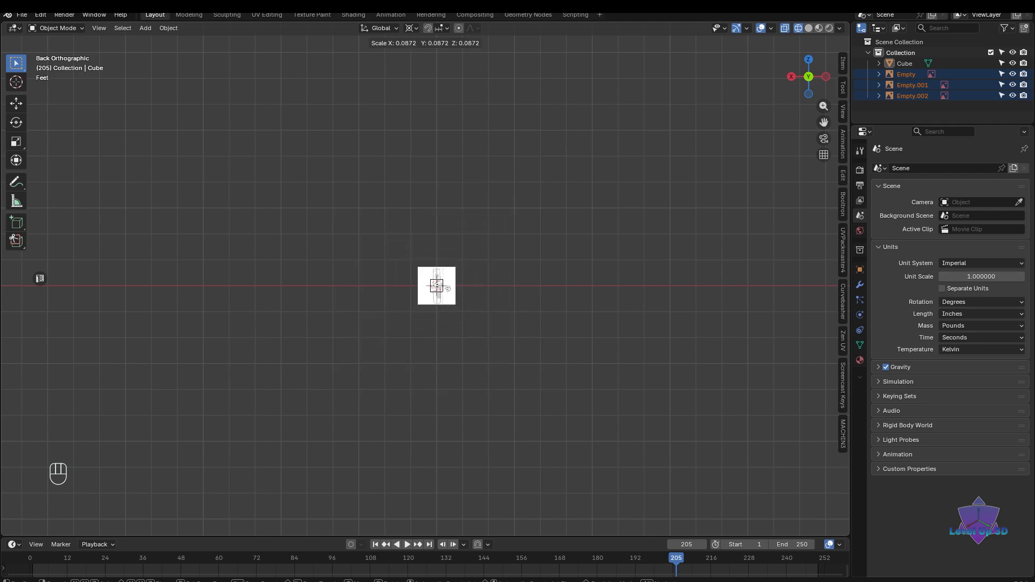
click(446, 307)
- Scale the three reference images down further until the 5.8" dimension line matches the cube's height, ending with a factor of about 0.919
scroll(445, 307, up, 8)
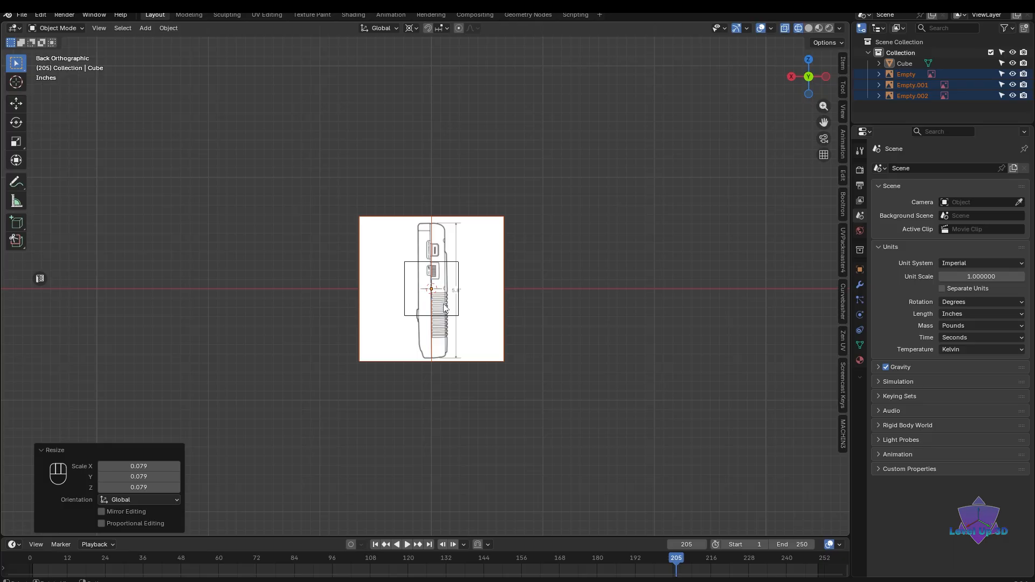
scroll(445, 307, up, 9)
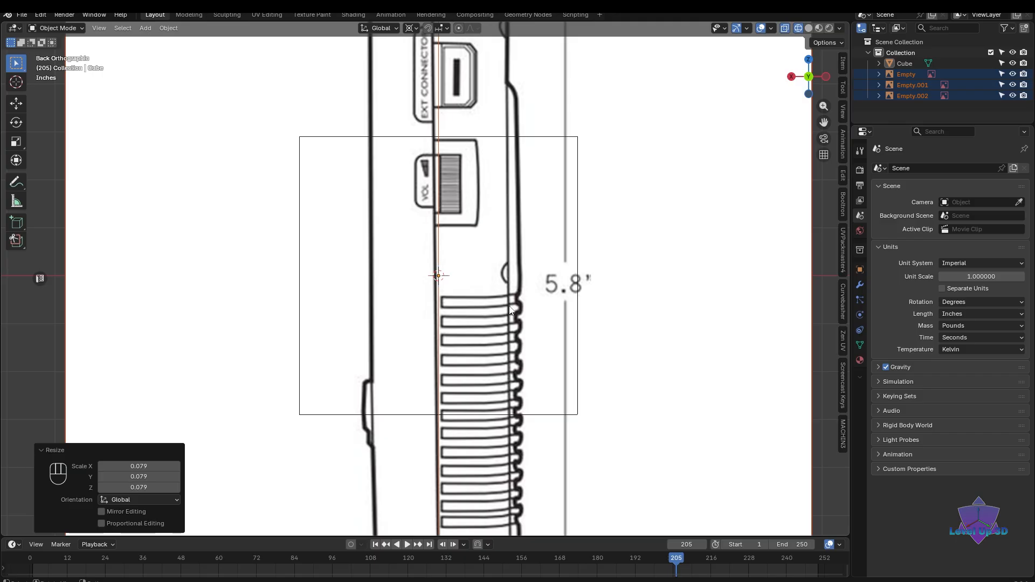
key(s)
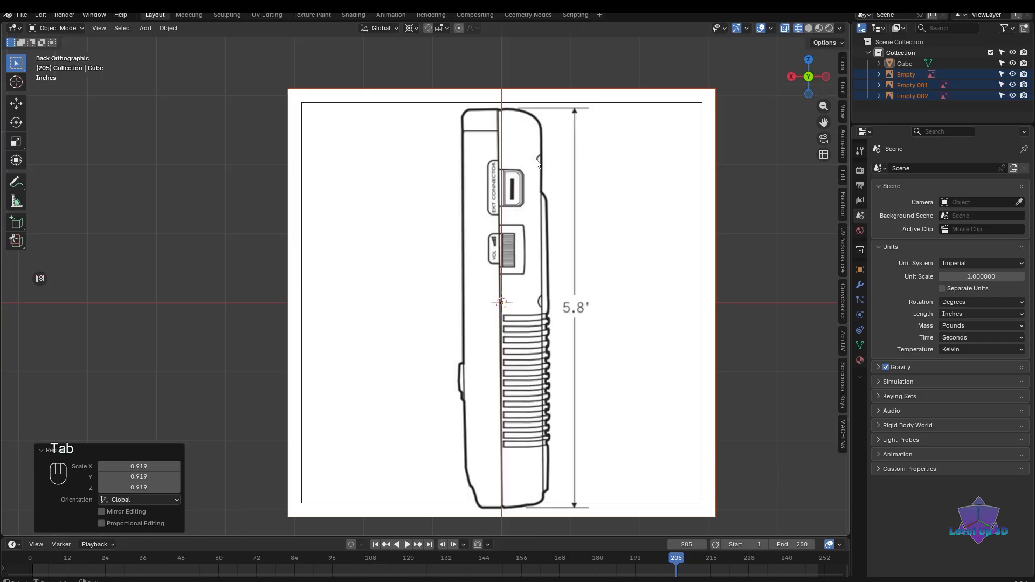
- Move the cube down about 0.078 inches along Z to line it up with the ends of the 5.8" dimension line
click(701, 106)
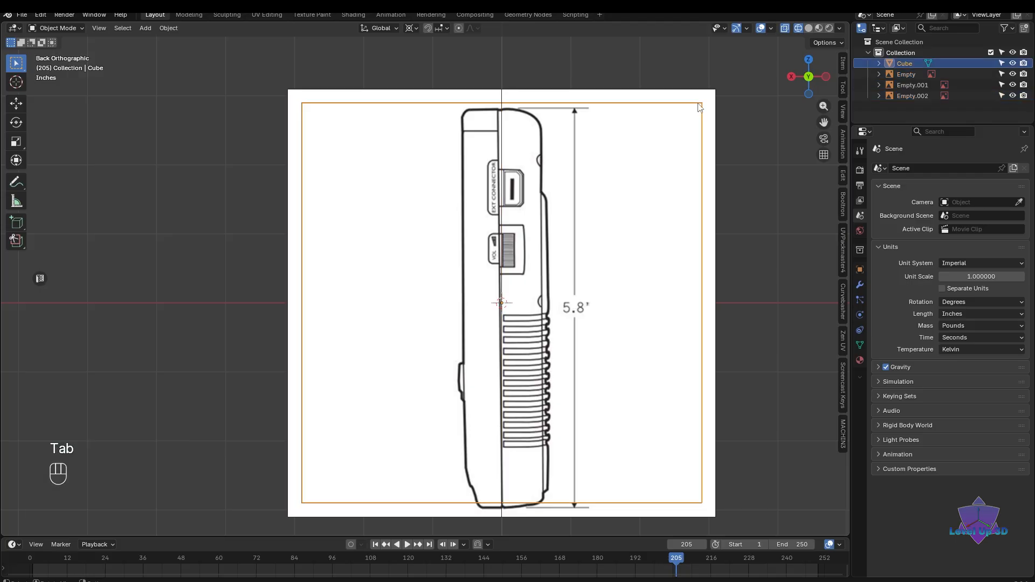
scroll(586, 175, down, 1)
shift+scroll(593, 227, down, 2)
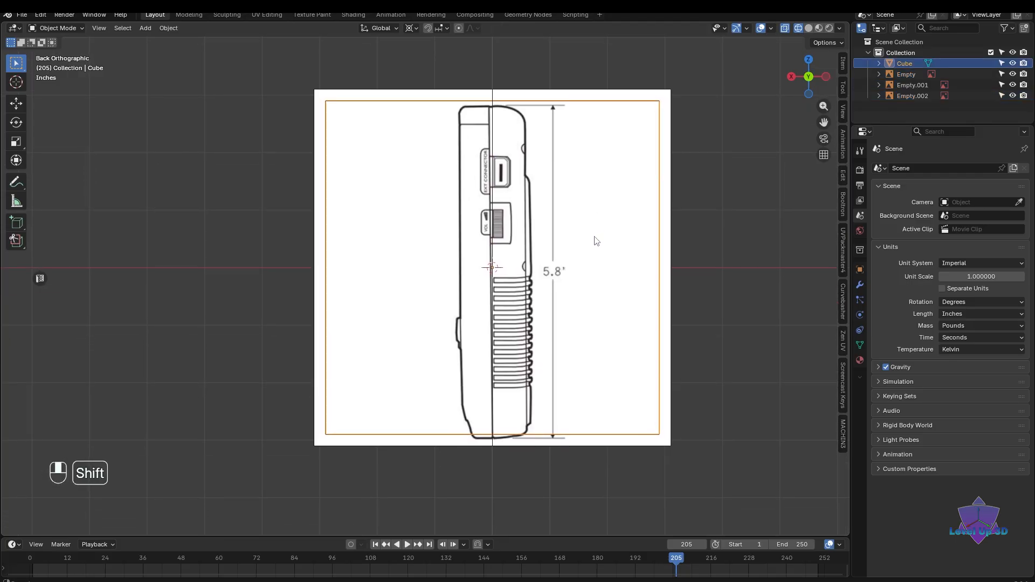
scroll(550, 209, up, 2)
shift+scroll(556, 226, down, 1)
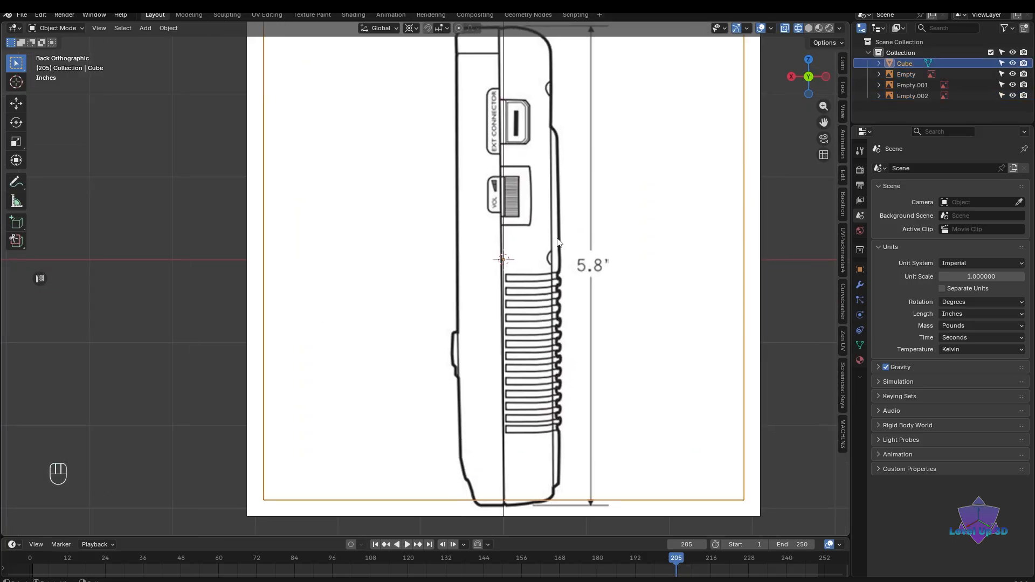
scroll(559, 243, down, 1)
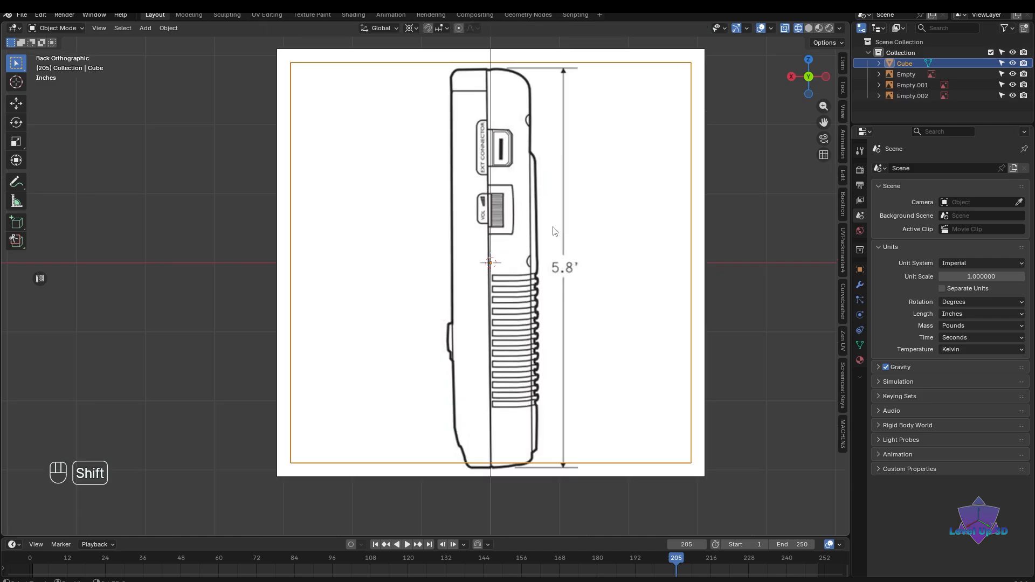
shift+scroll(558, 243, up, 1)
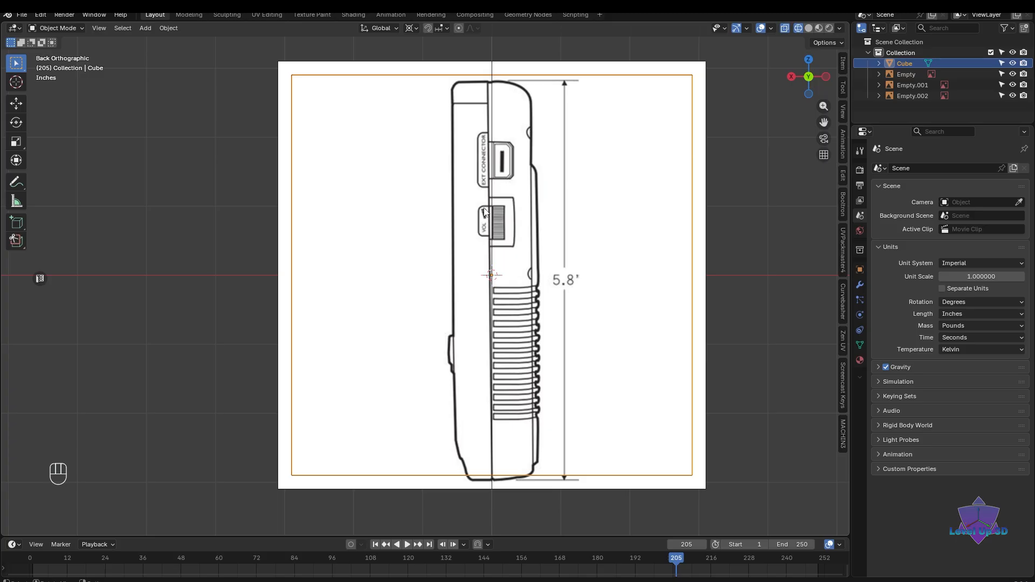
key(g)
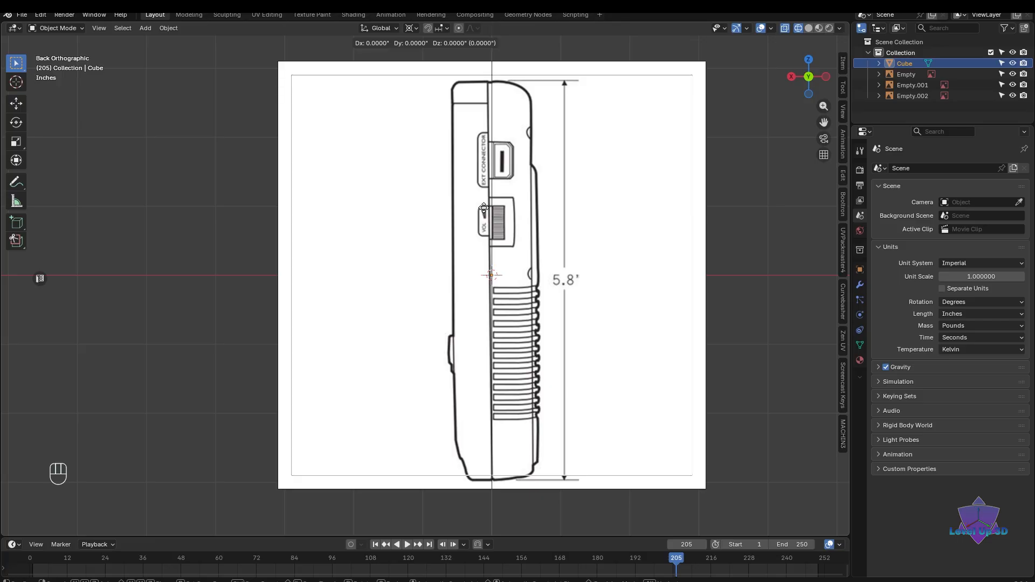
key(z)
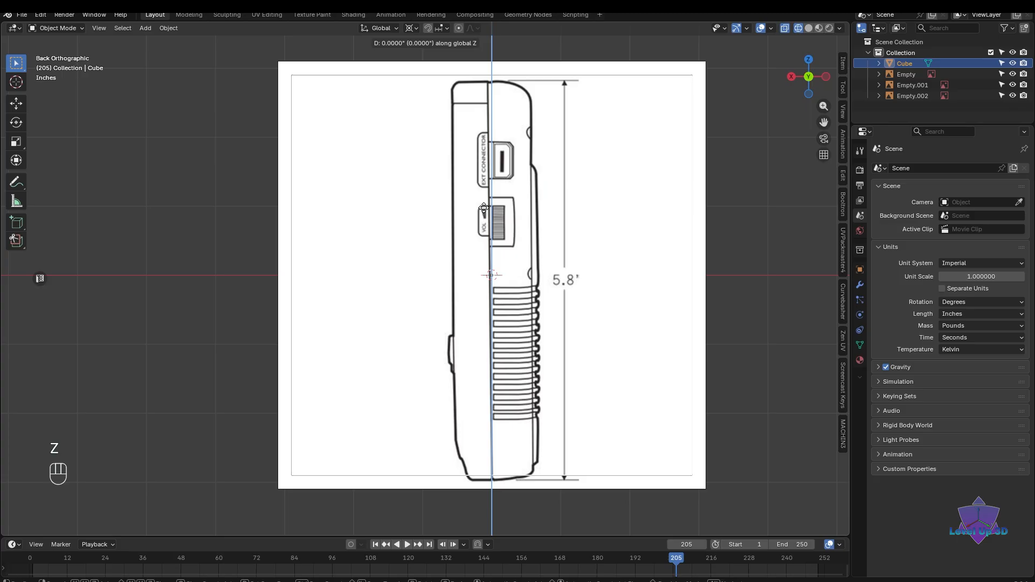
click(493, 213)
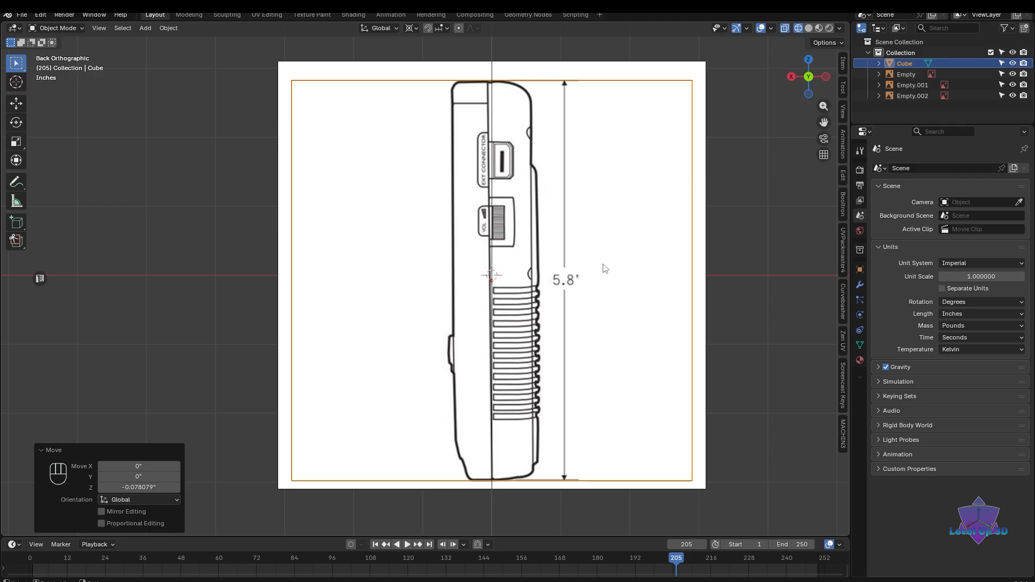
scroll(604, 270, down, 2)
mouse_move(660, 288)
shift+middle_down()
mouse_move(630, 265)
mouse_move(608, 280)
shift+middle_up()
click(629, 264)
scroll(629, 264, up, 1)
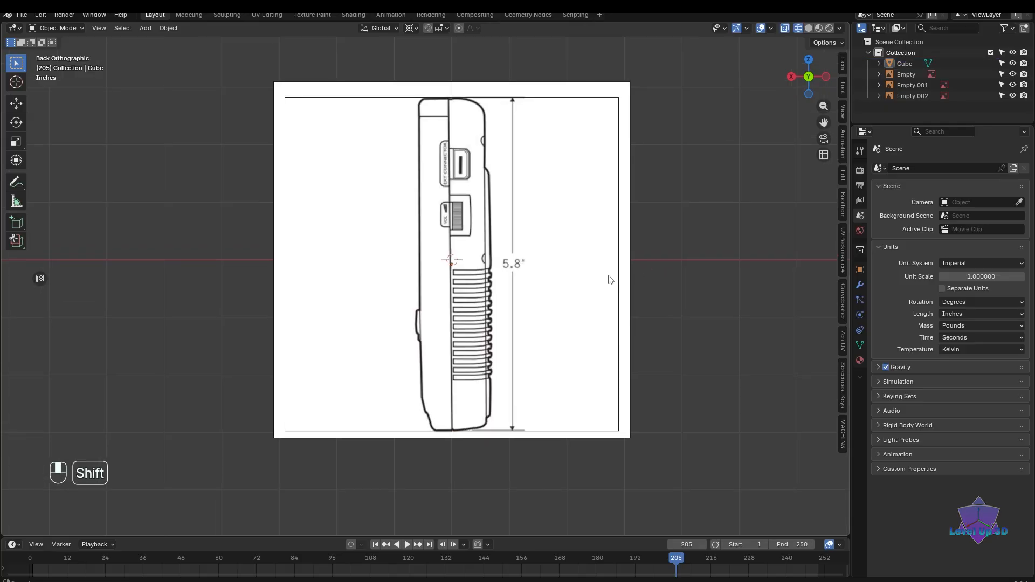
key(x)
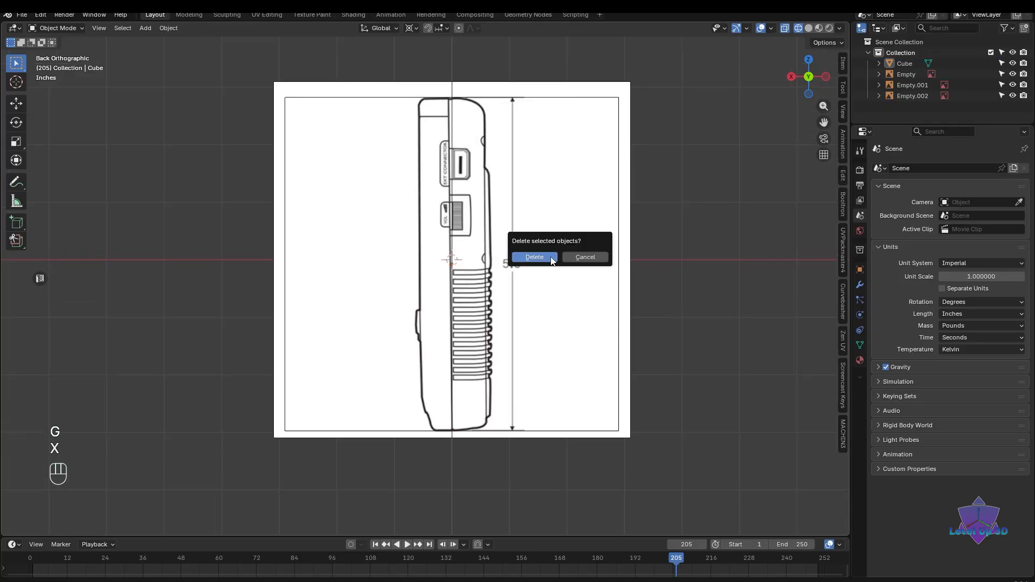
click(588, 257)
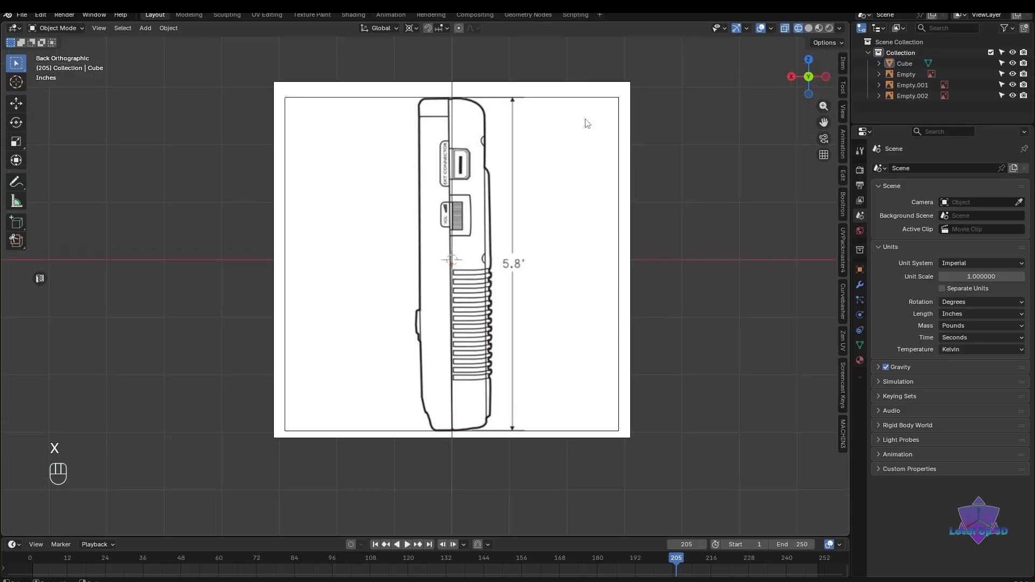
- Select the cube and try out moves constrained to the X and Y axes
click(592, 104)
key(g)
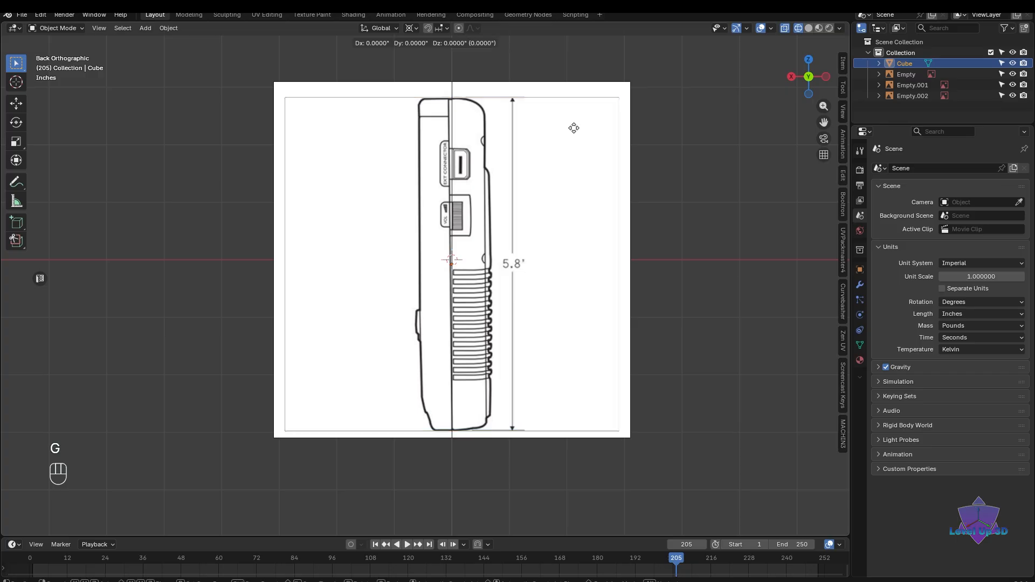
key(x)
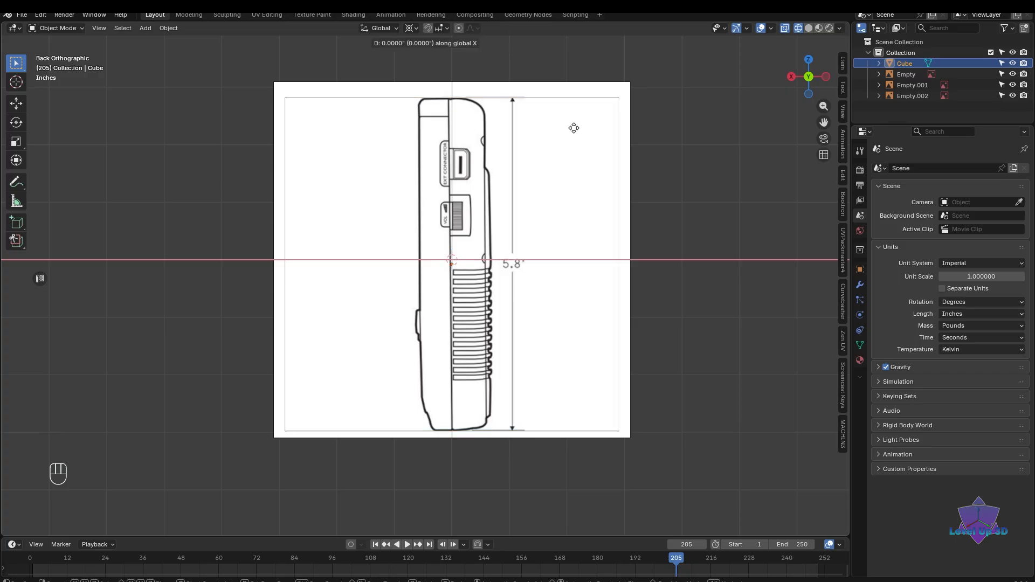
key(y)
click(573, 128)
scroll(575, 131, down, 2)
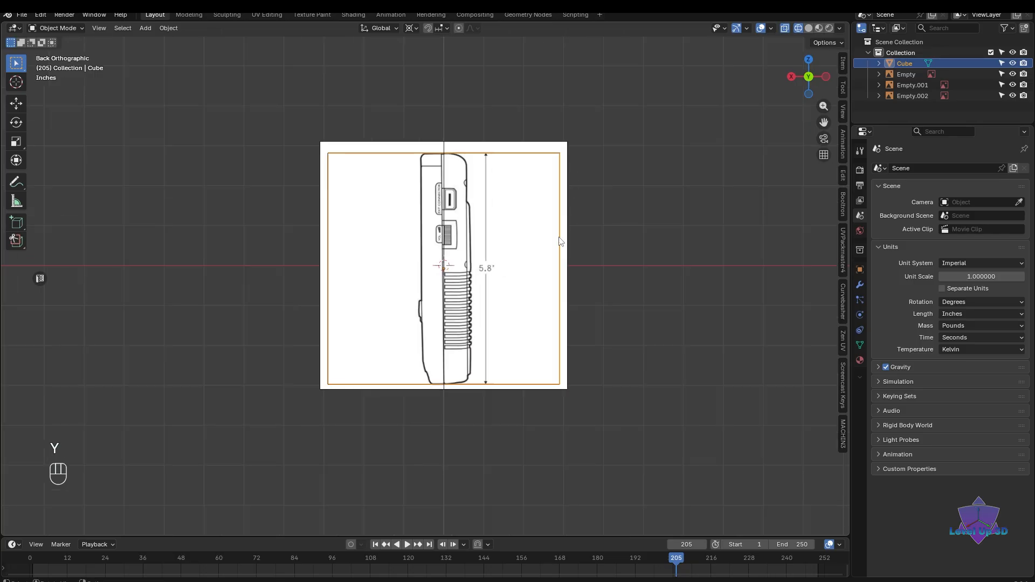
middle_drag(563, 240, 644, 296)
shift+middle_drag(470, 278, 577, 308)
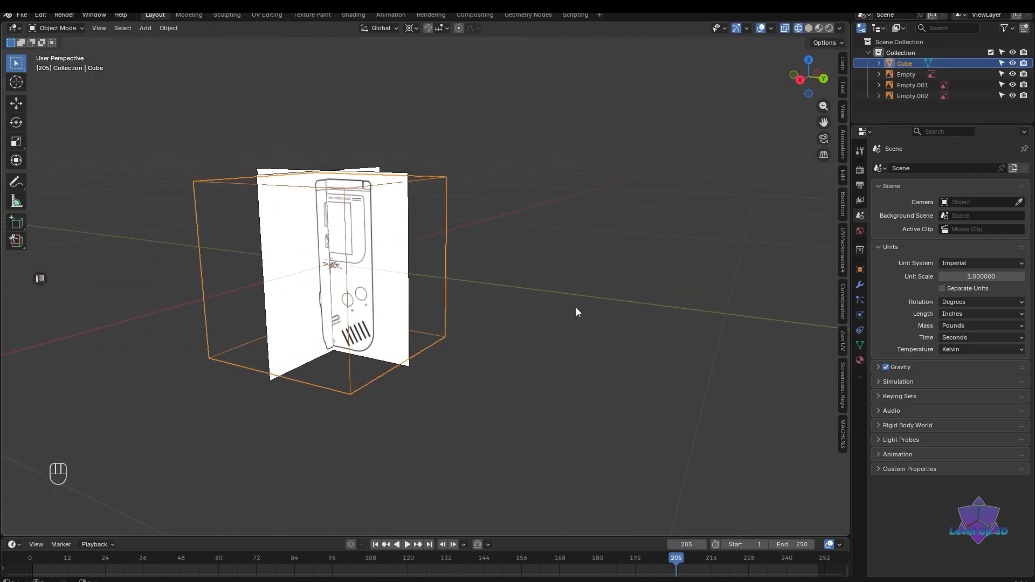
key(g)
key(y)
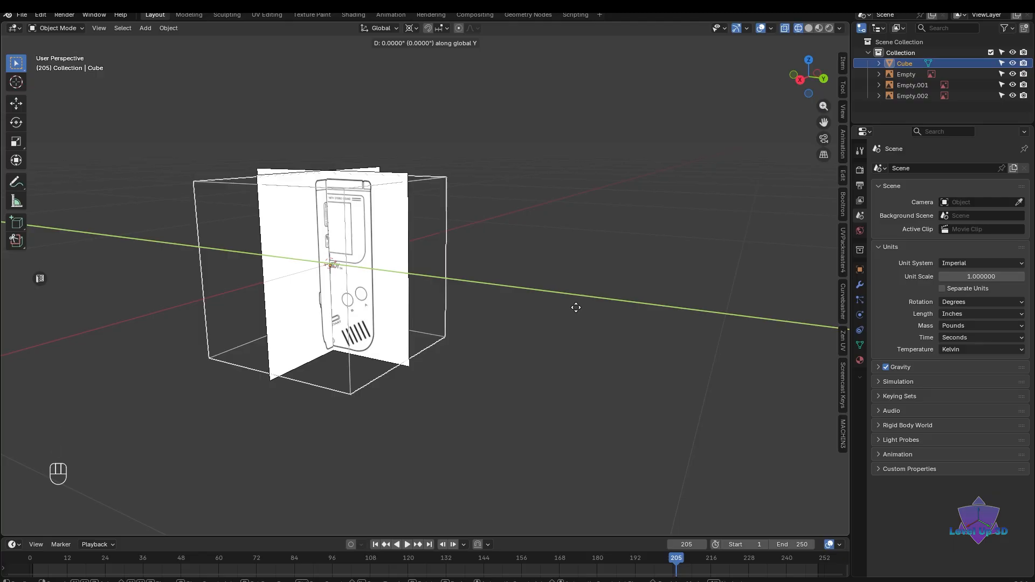
click(576, 308)
- Try moving the cube freely without an axis constraint and undo that move
scroll(578, 307, down, 2)
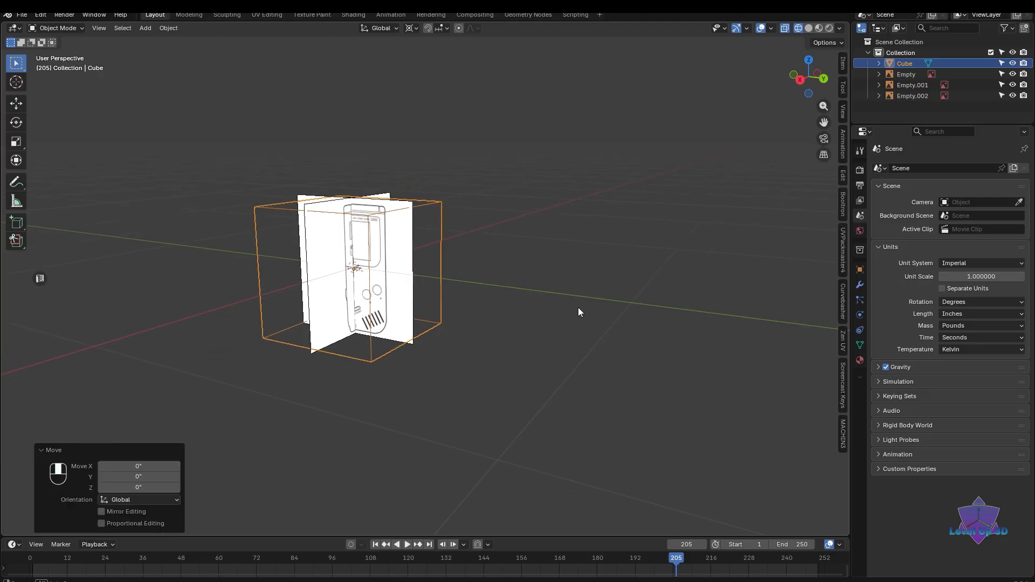
middle_drag(578, 307, 555, 354)
scroll(497, 277, up, 1)
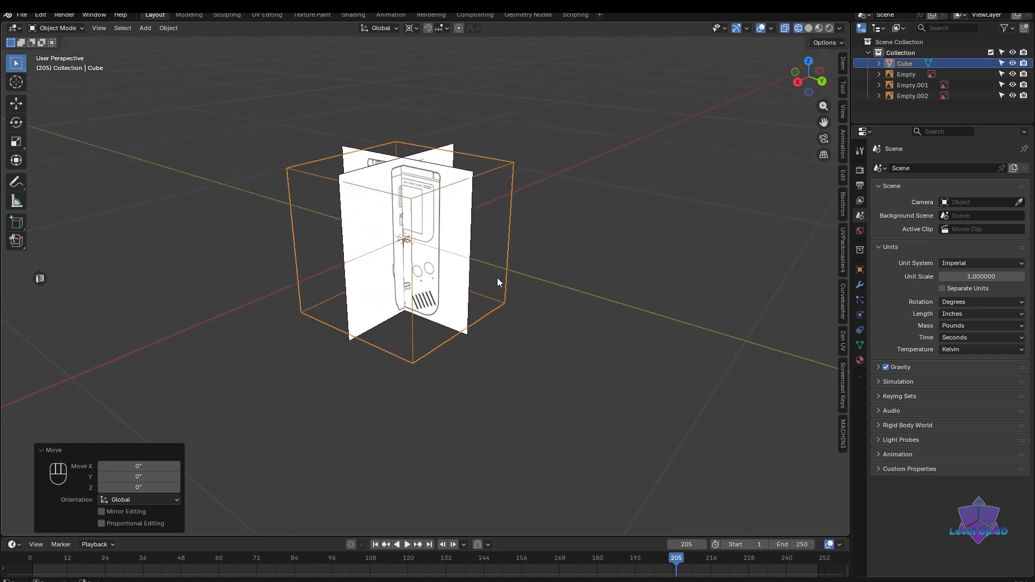
key(g)
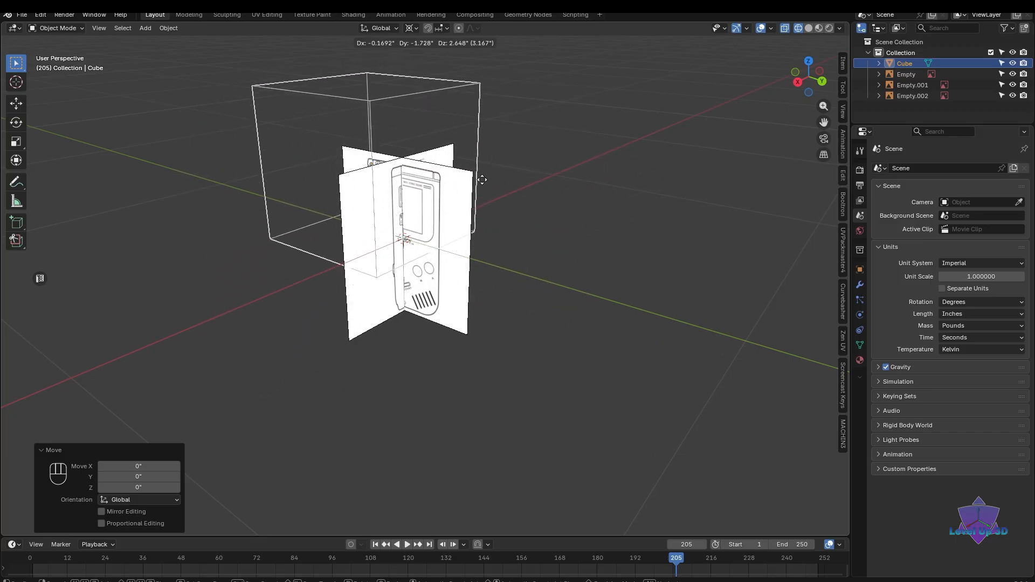
click(577, 237)
key(ctrl+z)
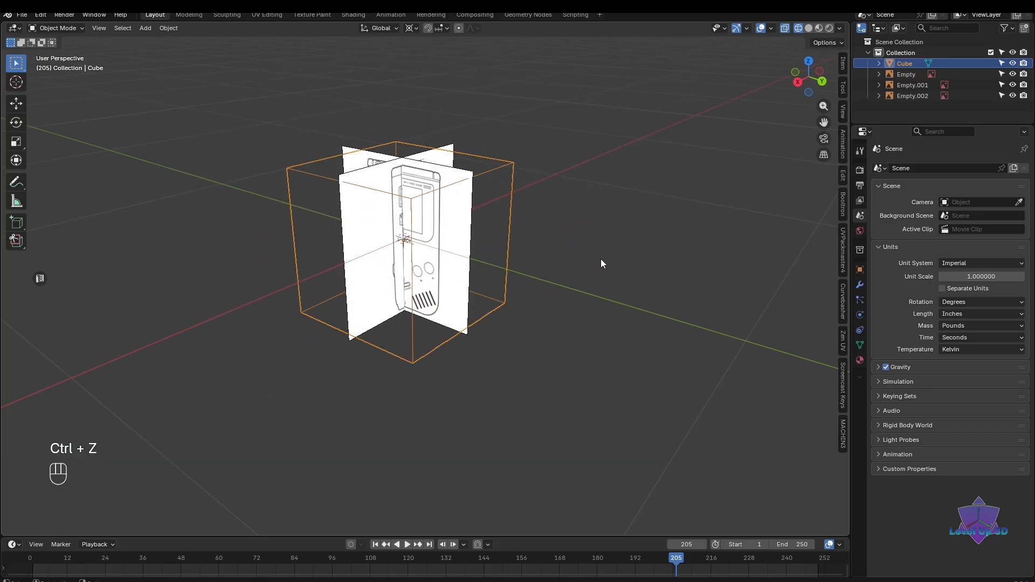
- Examine in right orthographic view how the front Game Boy drawing lines up with the cube's outline
scroll(614, 286, up, 2)
alt+middle_drag(629, 312, 555, 347)
scroll(474, 349, up, 2)
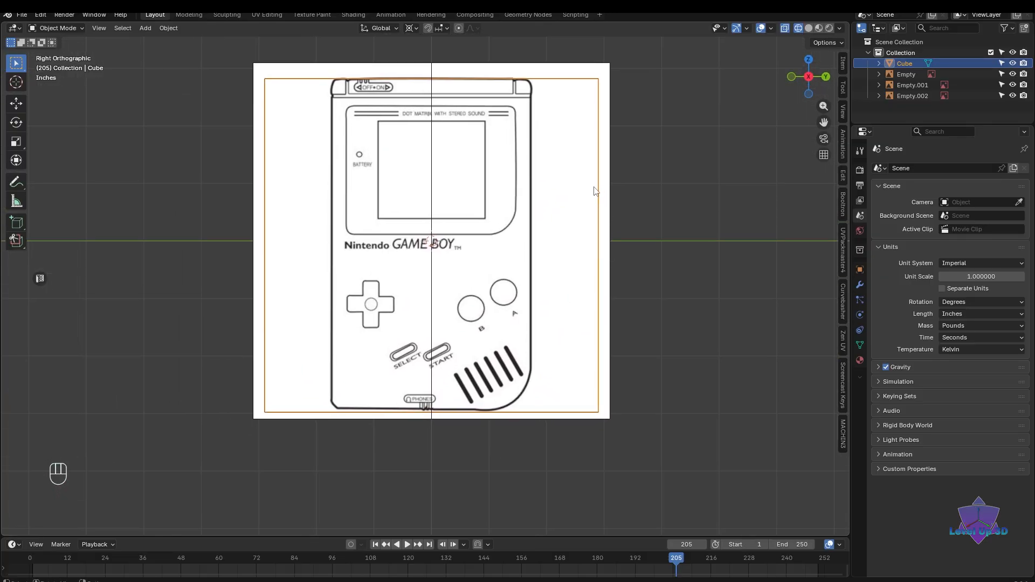
scroll(574, 224, down, 3)
scroll(578, 233, down, 1)
shift+scroll(595, 244, down, 2)
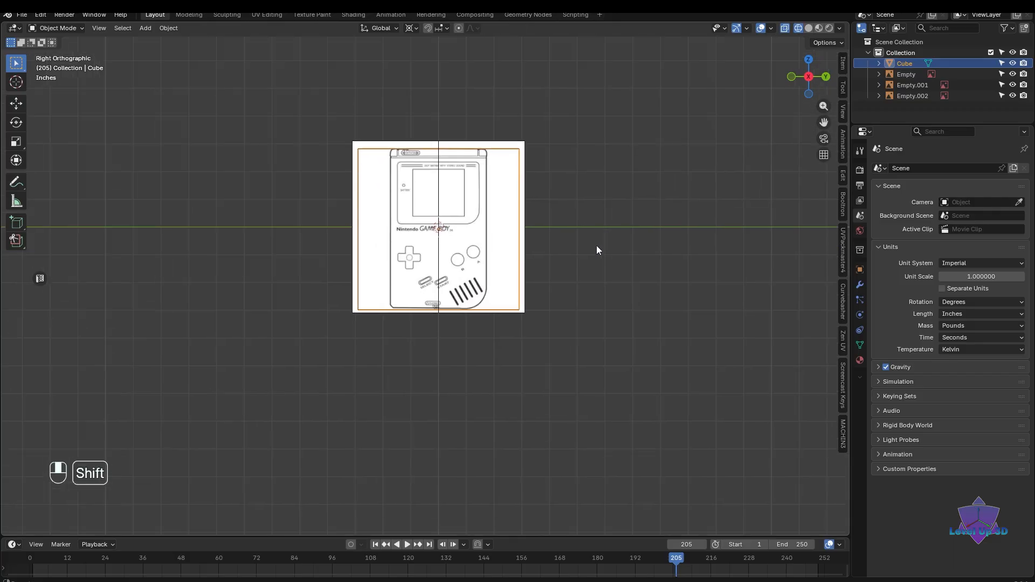
scroll(594, 251, up, 2)
shift+middle_drag(593, 248, 575, 286)
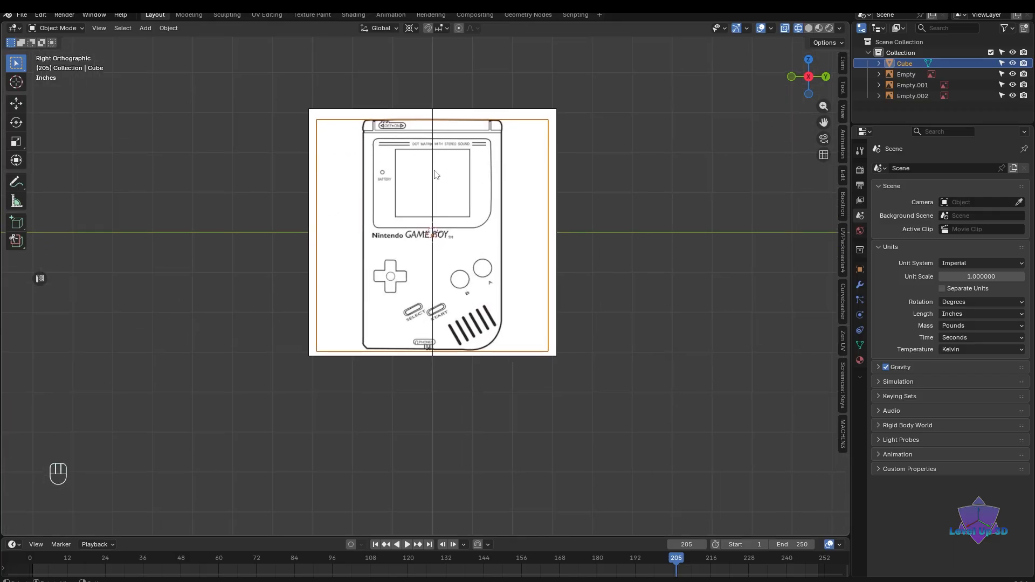
scroll(542, 313, down, 3)
middle_drag(541, 313, 529, 273)
scroll(455, 317, up, 3)
scroll(633, 250, down, 2)
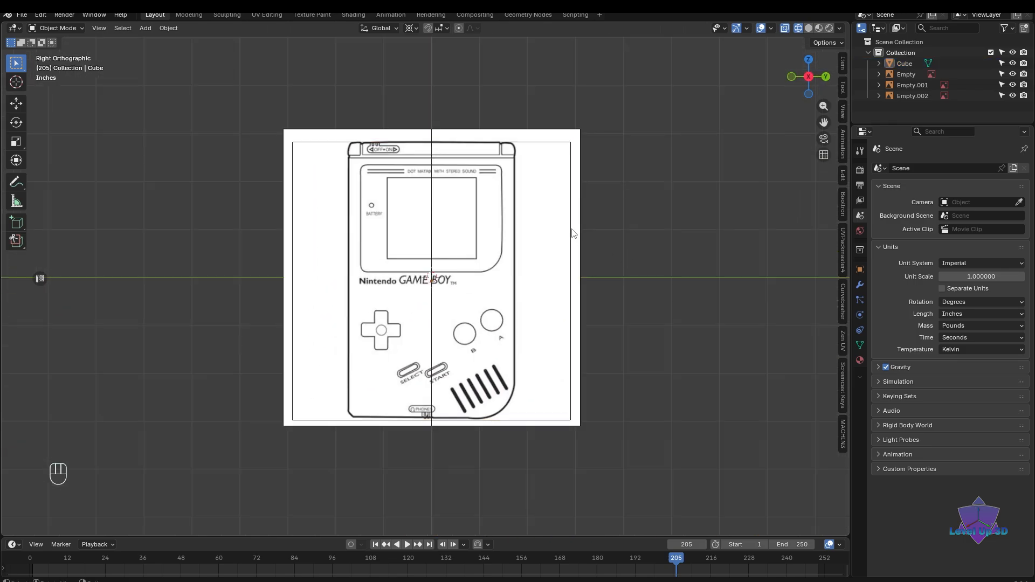
scroll(593, 261, up, 1)
shift+middle_drag(593, 261, 599, 261)
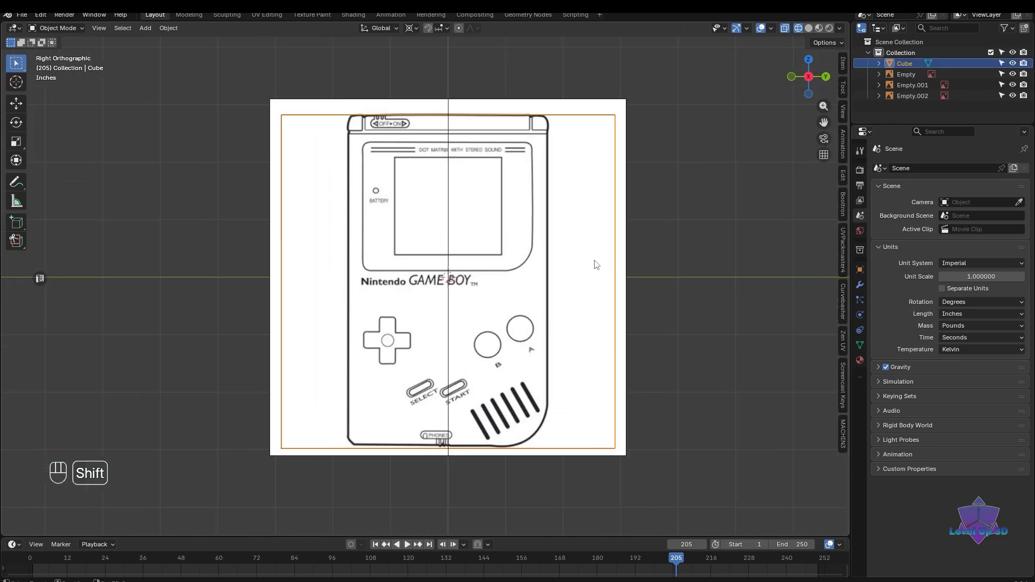
- Try scaling the front reference image along Y, first squeezed and then stretched by about 1.622, undoing each attempt
click(406, 265)
key(s)
key(y)
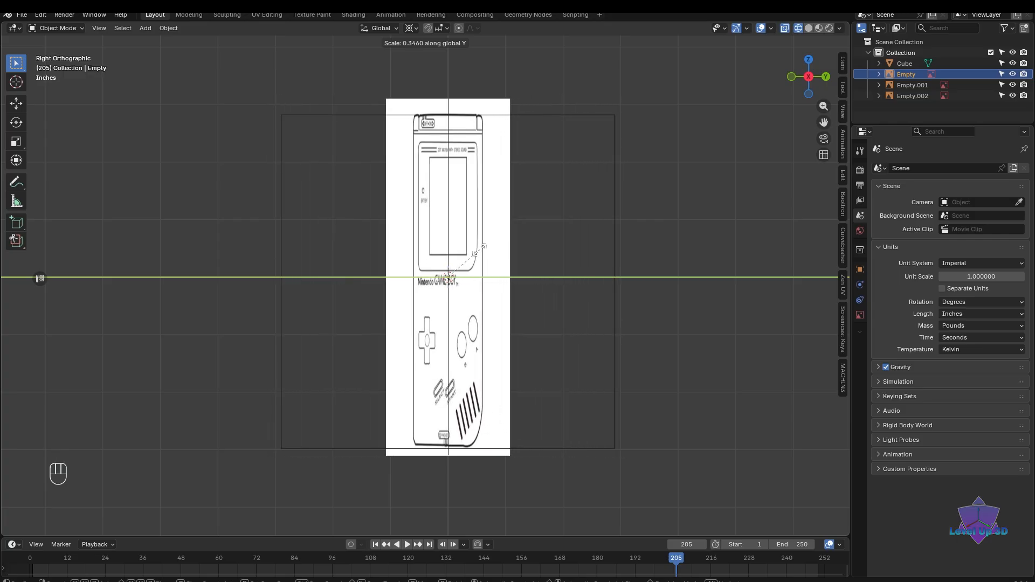
click(481, 251)
key(ctrl+z)
key(s)
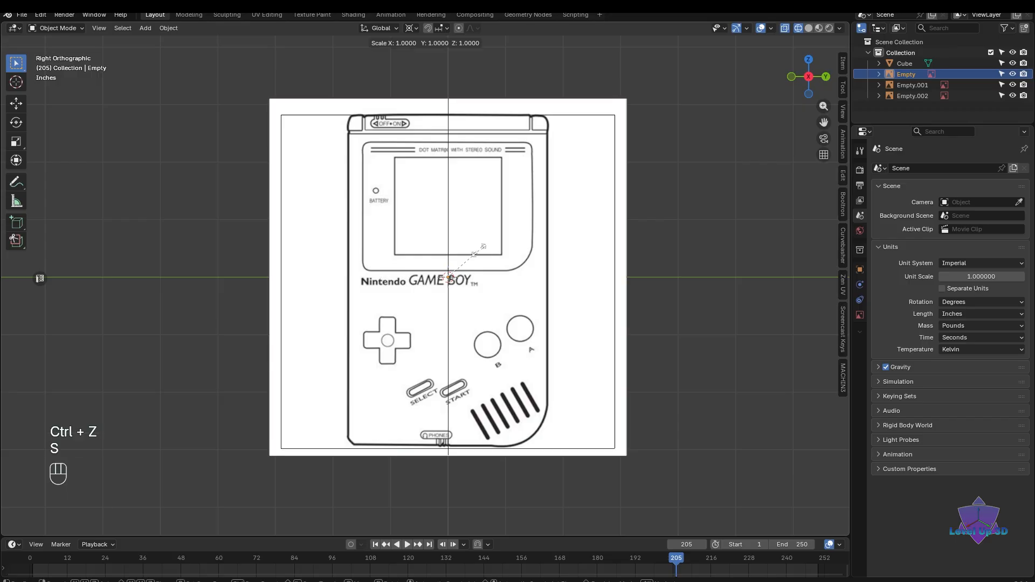
key(y)
click(509, 253)
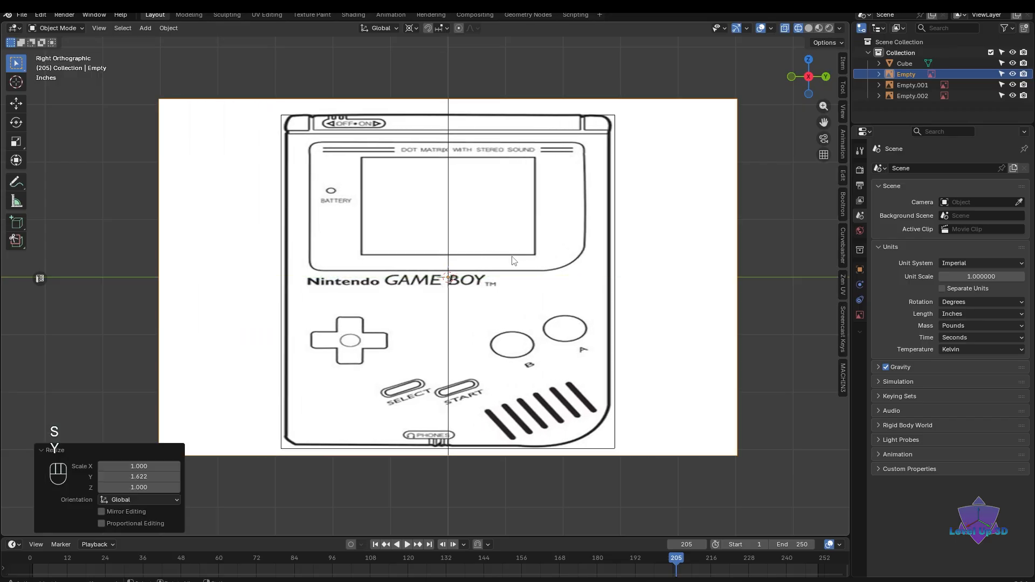
key(ctrl+z)
- Try scaling the front reference image uniformly against the cube's outline
key(s)
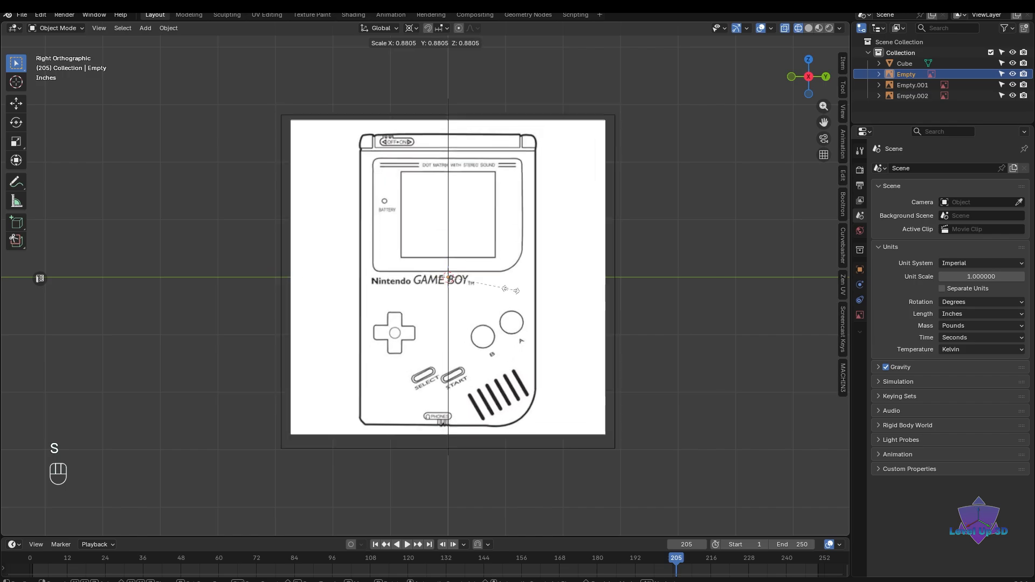
click(512, 292)
scroll(561, 284, up, 2)
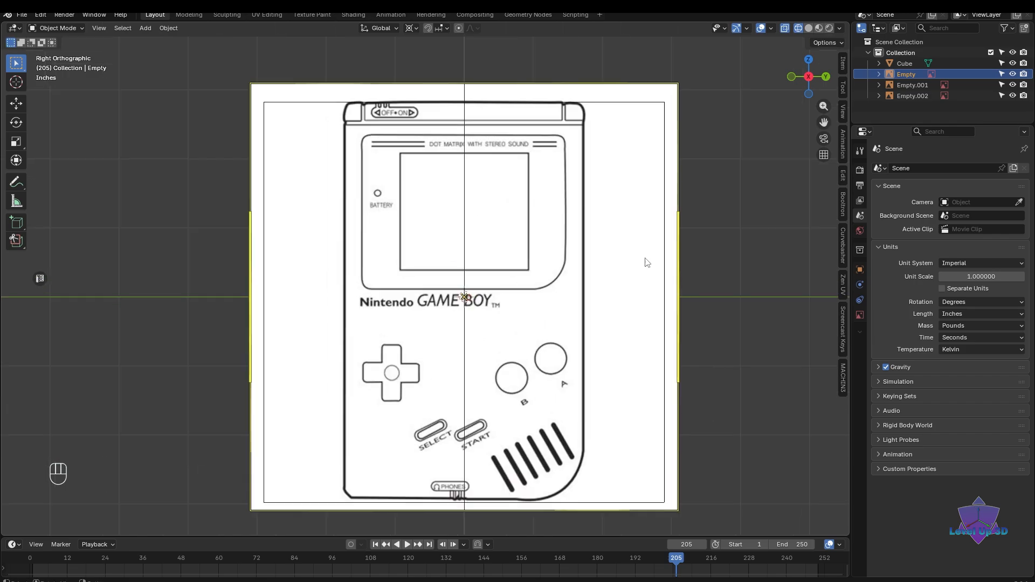
- Compare the front drawing with the cube's outline, select the front reference image and nudge it slightly down to fit
click(638, 112)
shift+scroll(662, 269, down, 2)
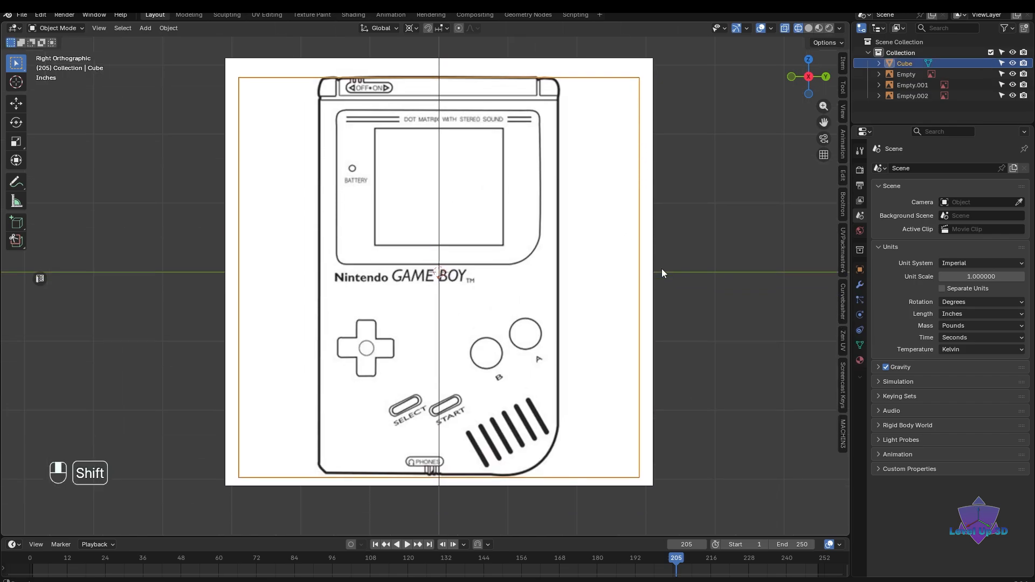
scroll(658, 269, down, 2)
scroll(598, 316, up, 2)
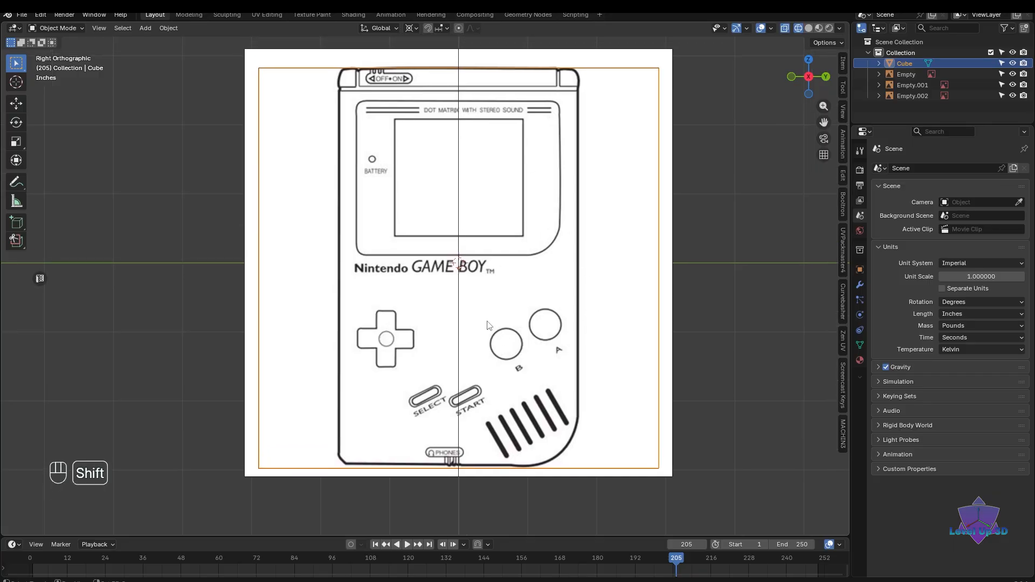
shift+scroll(495, 293, down, 2)
click(537, 261)
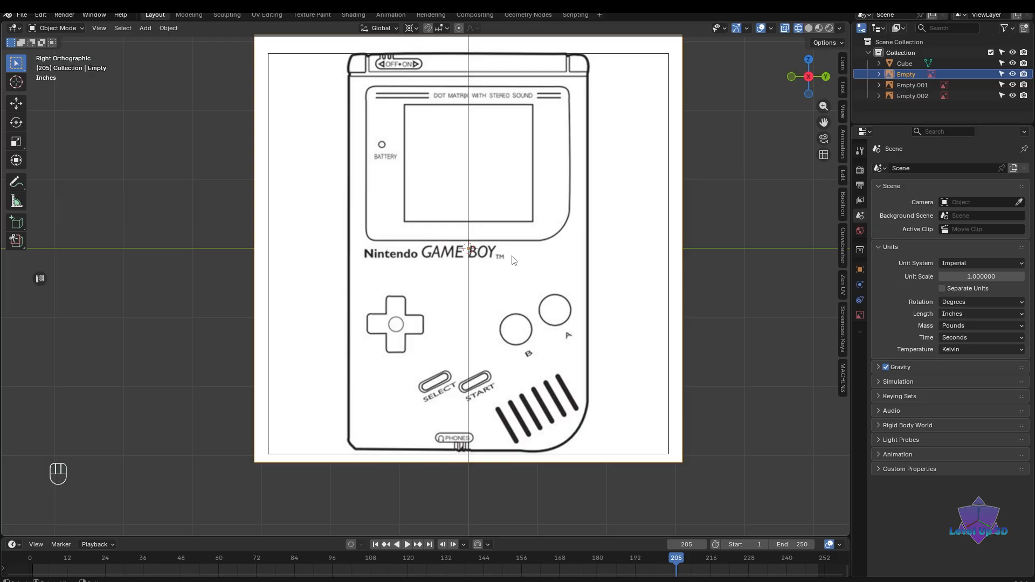
- Scale the cube along Y by about 0.598 to match the width of the Game Boy's front drawing
click(669, 256)
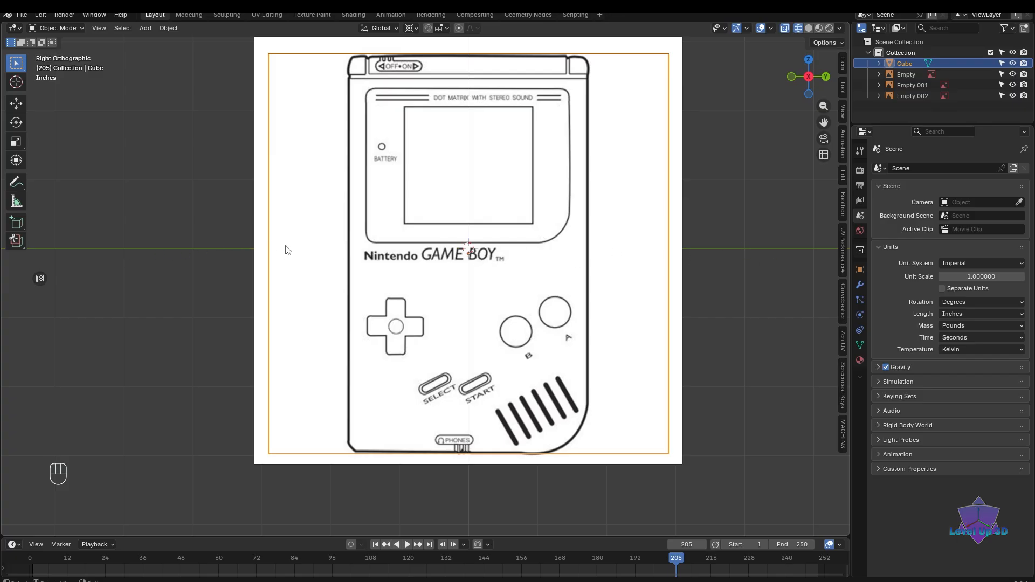
key(s)
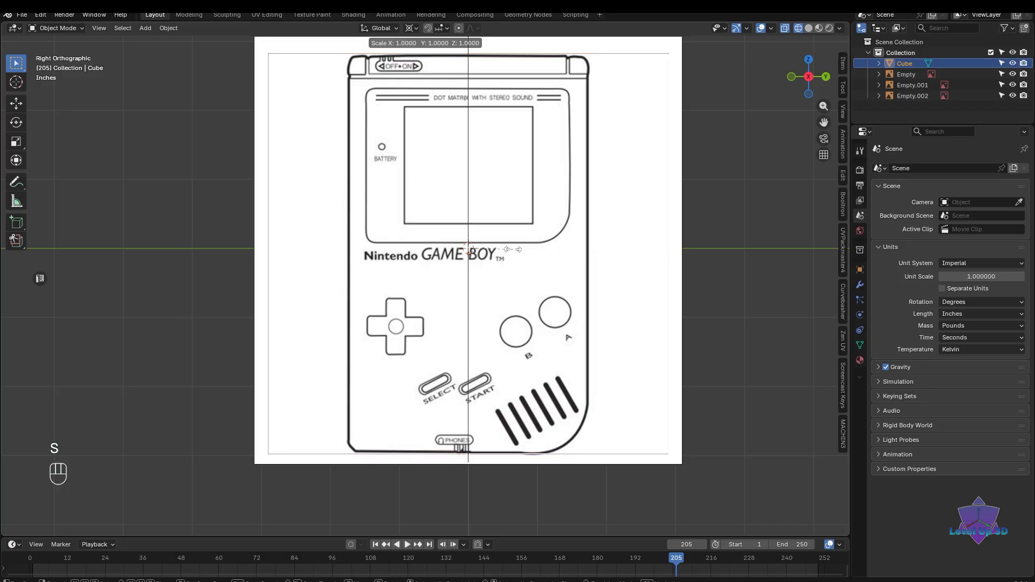
key(y)
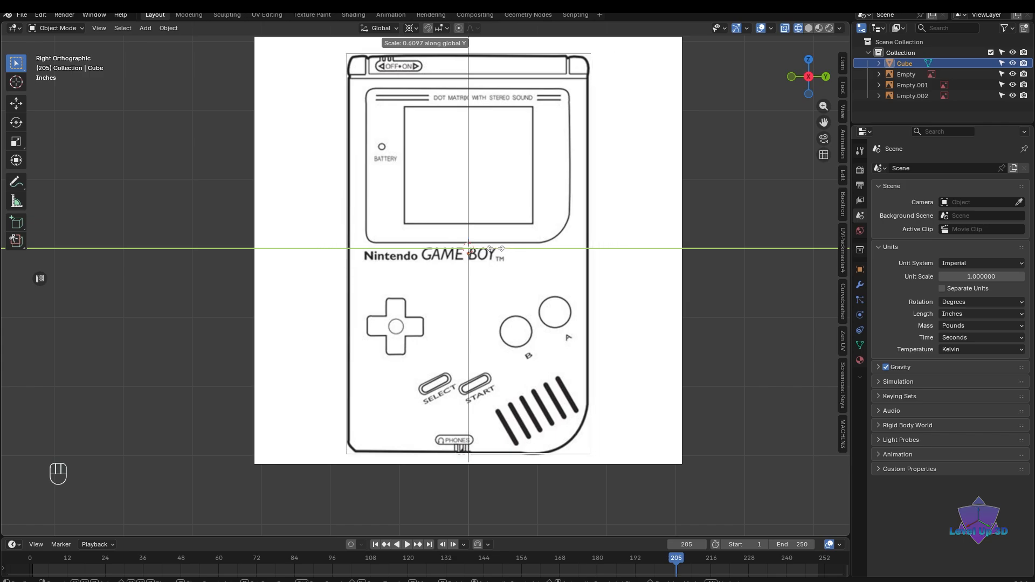
click(497, 248)
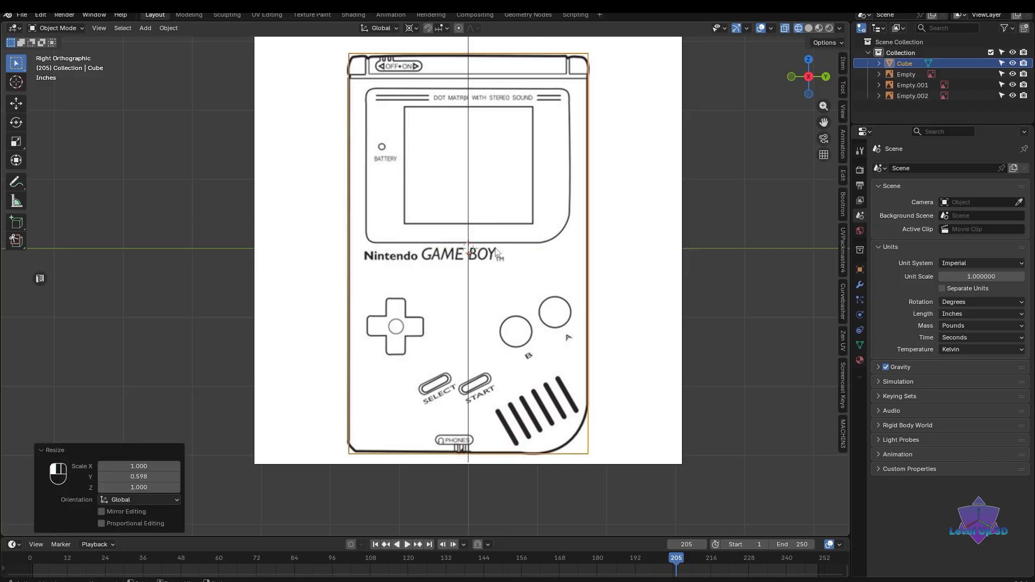
- In back orthographic view, scale the cube along X by about 0.197 to match the thickness of the side drawing
scroll(555, 299, down, 5)
middle_drag(595, 306, 472, 289)
scroll(511, 294, up, 2)
scroll(473, 289, up, 2)
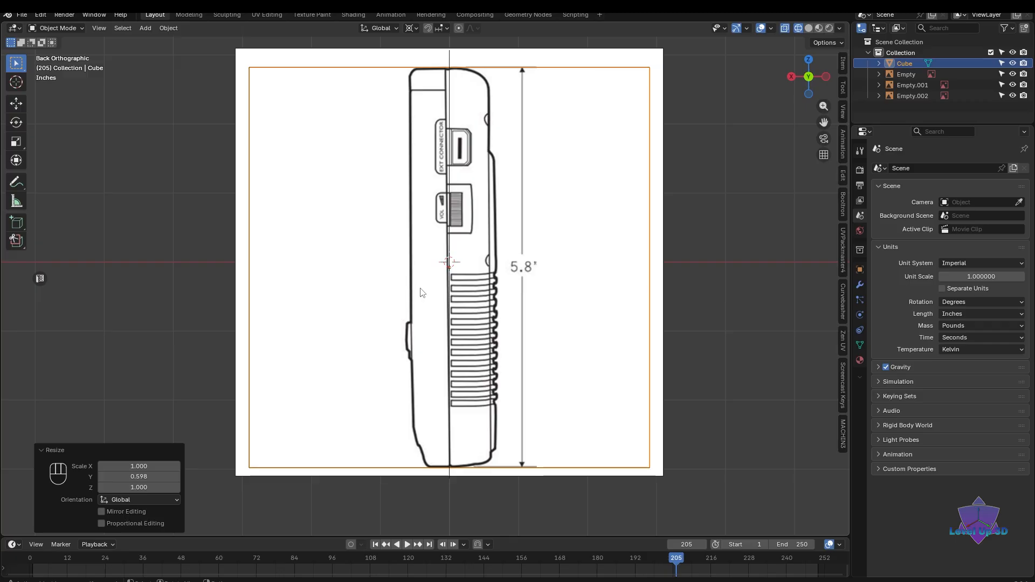
middle_drag(421, 292, 454, 311)
scroll(454, 311, up, 2)
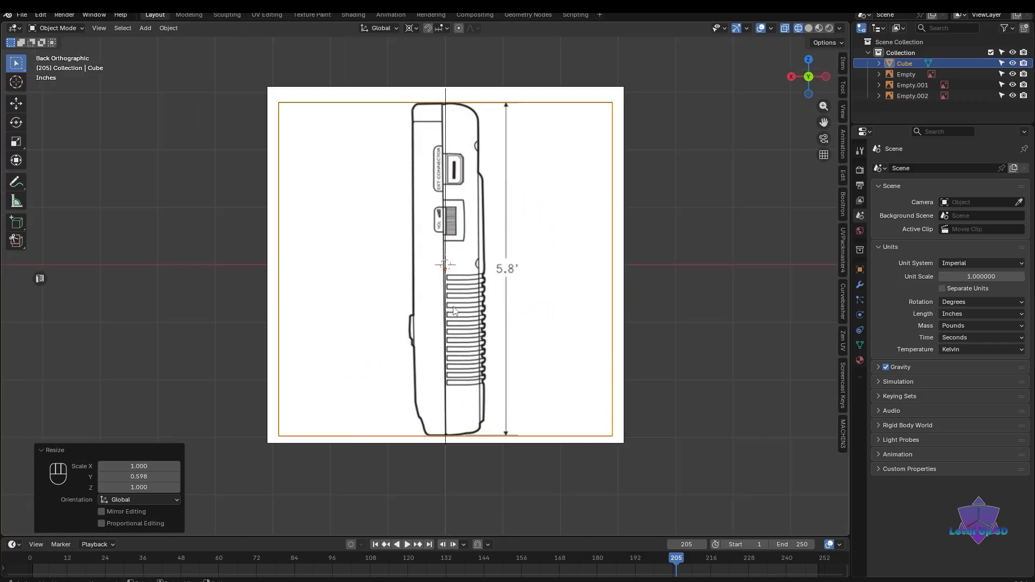
scroll(454, 312, up, 1)
shift+scroll(454, 312, up, 1)
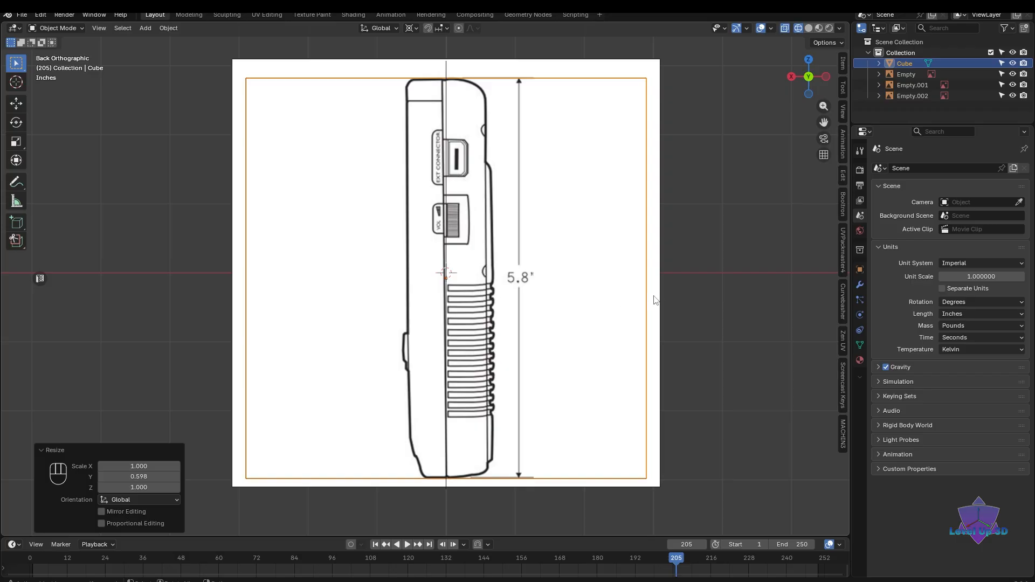
key(s)
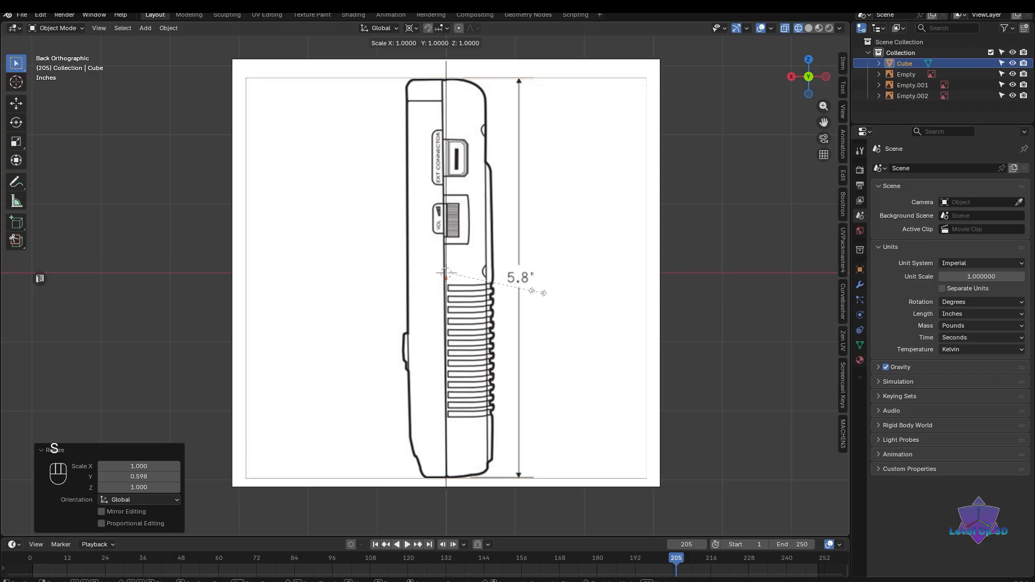
key(x)
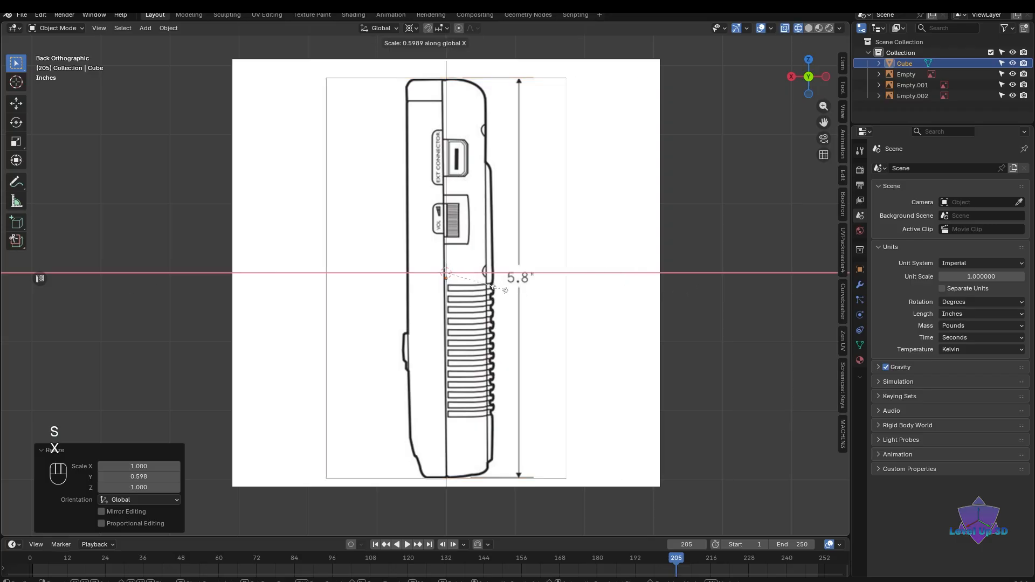
click(466, 279)
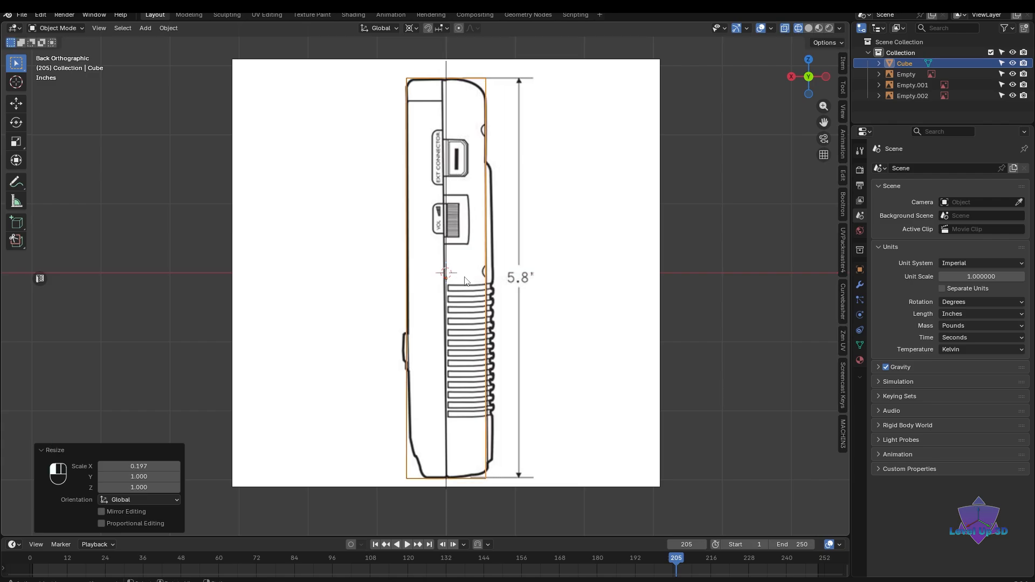
- Inspect how the resized cube fits the side profile and the crossed reference images in perspective
shift+scroll(483, 291, down, 2)
shift+scroll(482, 281, up, 3)
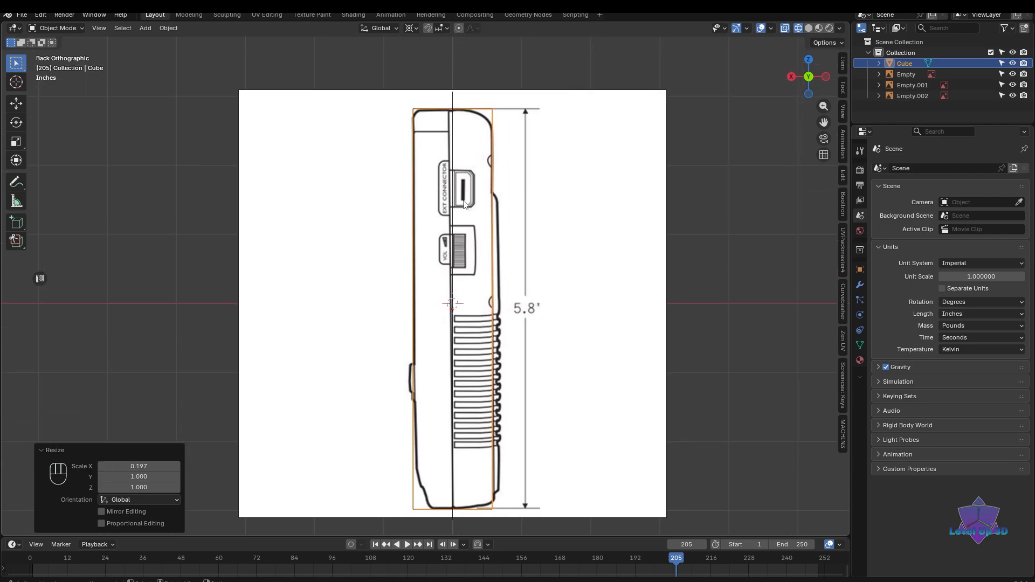
scroll(479, 221, down, 2)
scroll(480, 222, up, 3)
shift+scroll(485, 243, down, 1)
scroll(509, 281, down, 4)
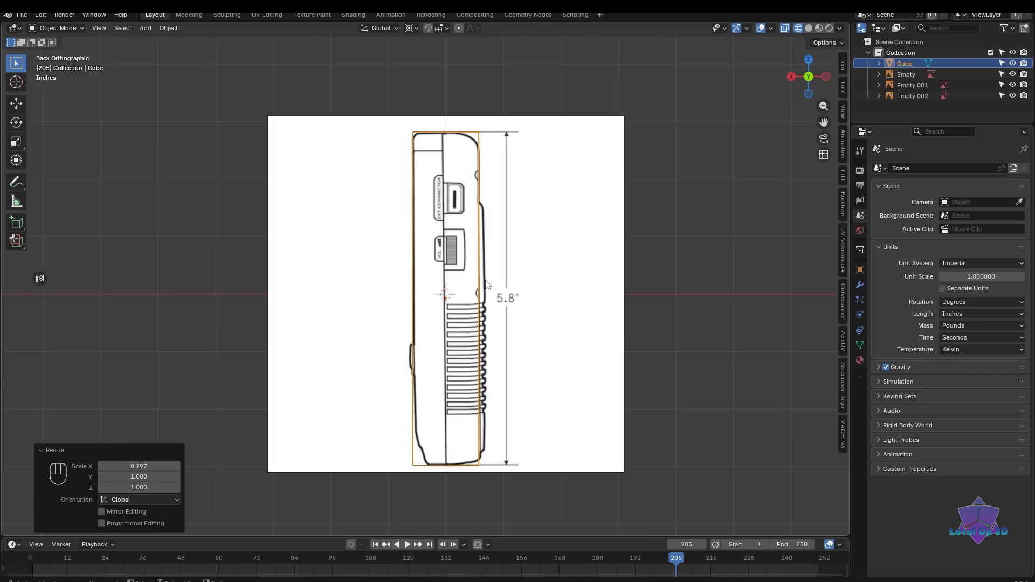
middle_drag(509, 281, 578, 374)
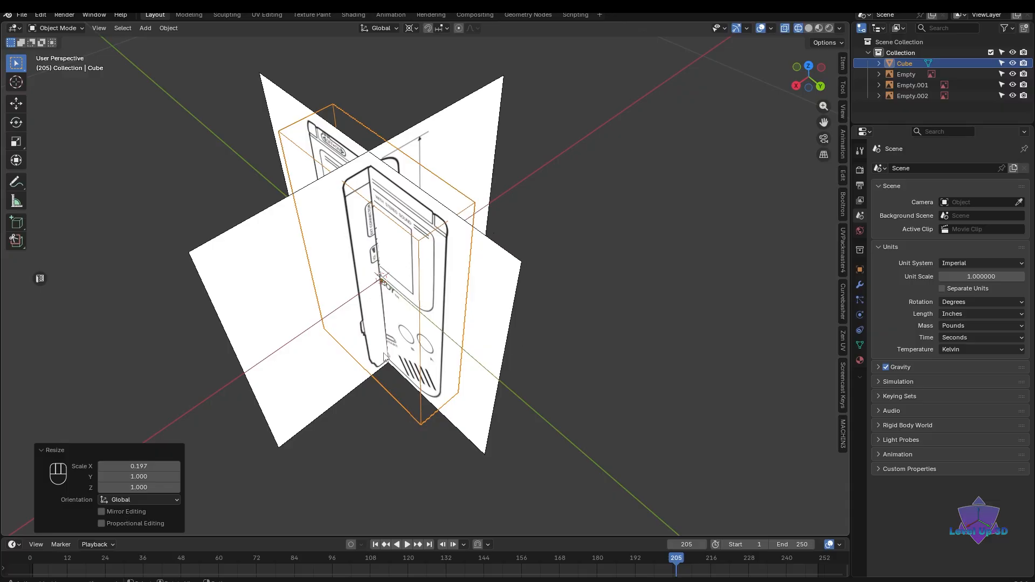
- Select the front reference image and move it about 9.19 inches along negative X, away from the cube
middle_drag(386, 357, 438, 323)
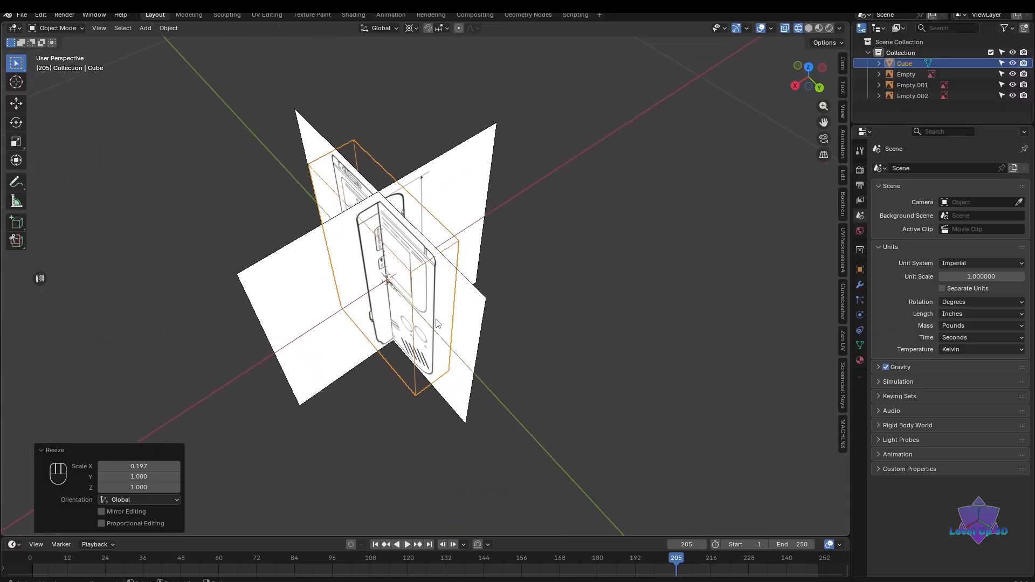
scroll(435, 368, up, 4)
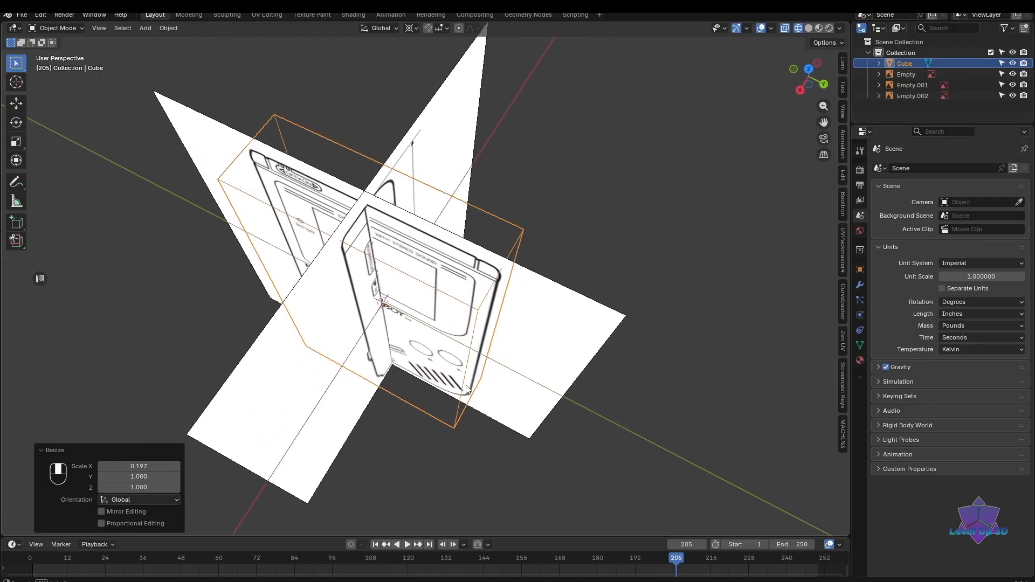
middle_drag(435, 368, 469, 390)
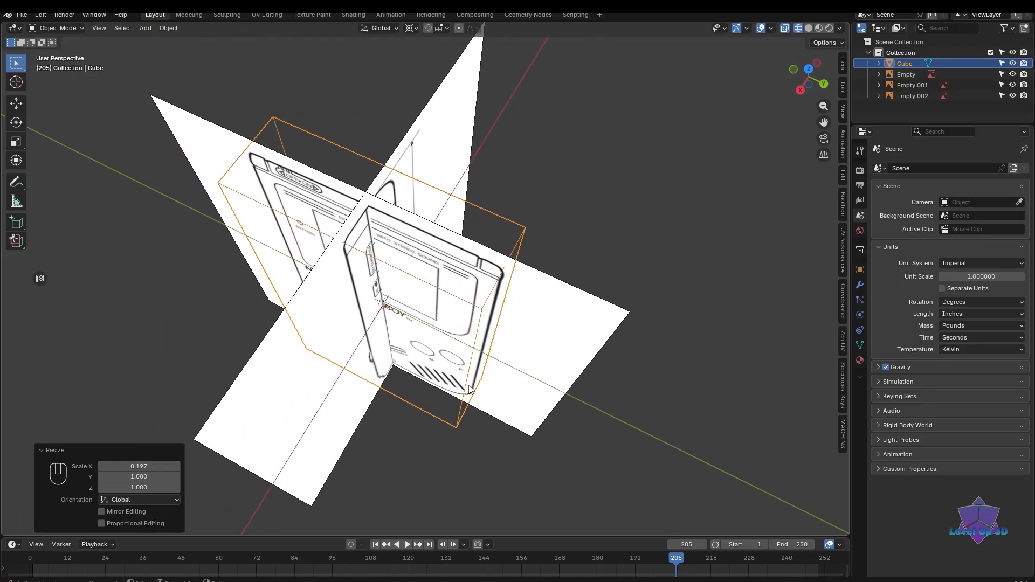
scroll(470, 389, down, 3)
middle_drag(470, 389, 568, 351)
scroll(471, 378, down, 2)
click(507, 289)
middle_drag(507, 289, 485, 346)
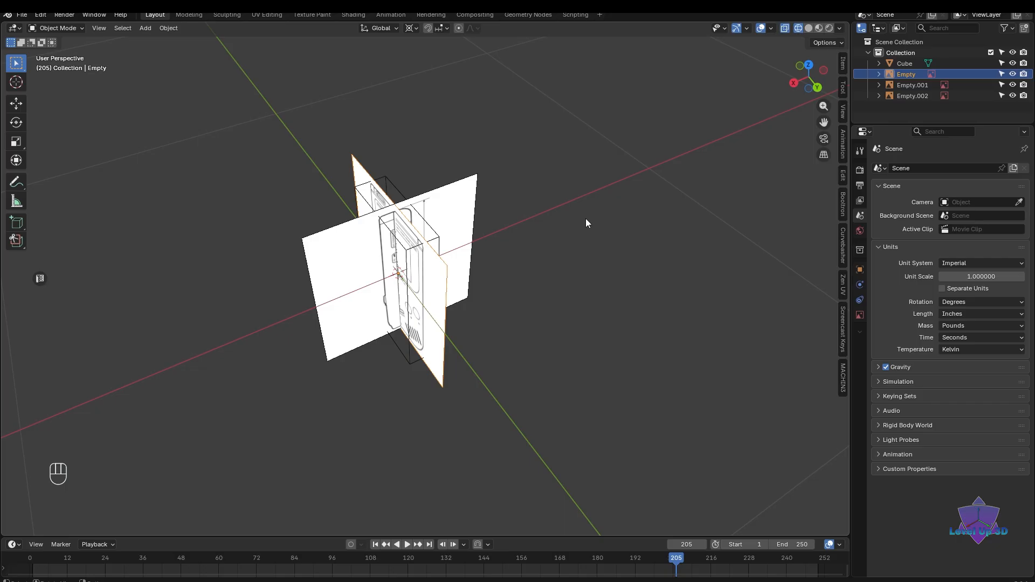
key(g)
key(x)
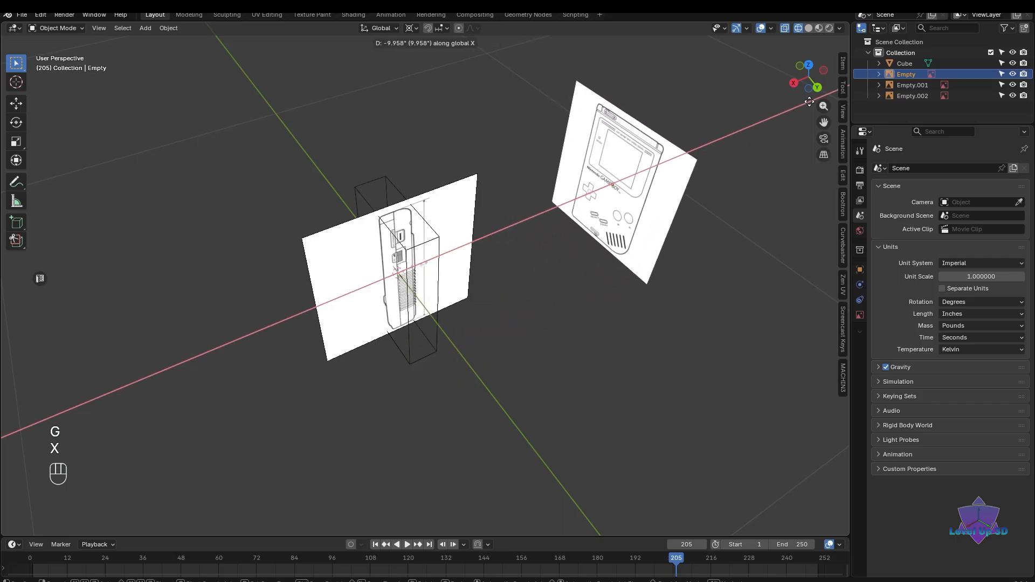
click(788, 128)
middle_drag(788, 128, 640, 247)
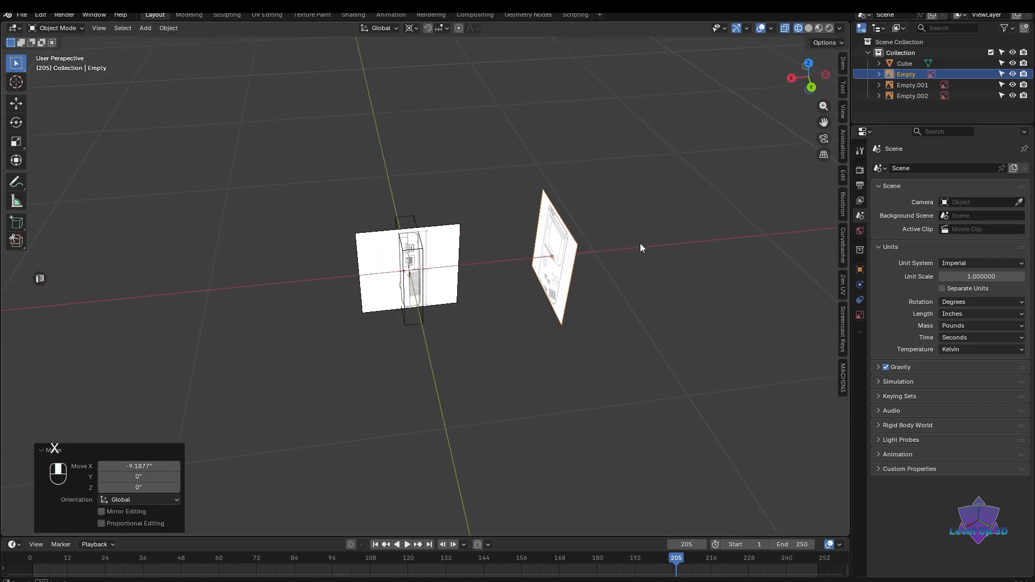
- Move the front reference image a further 13.36 inches or so along negative X and check it in right orthographic view
scroll(594, 275, down, 2)
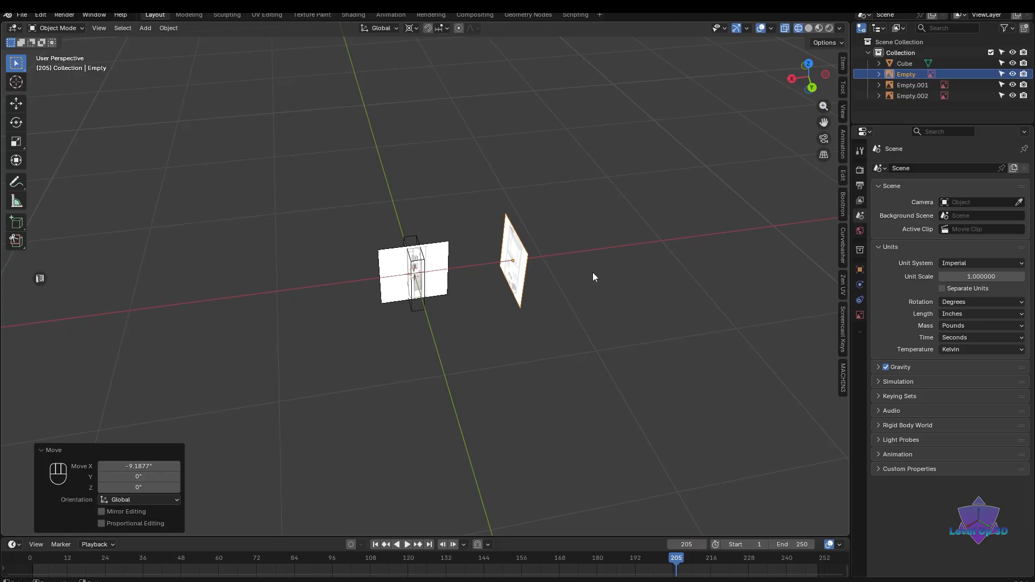
key(g)
key(x)
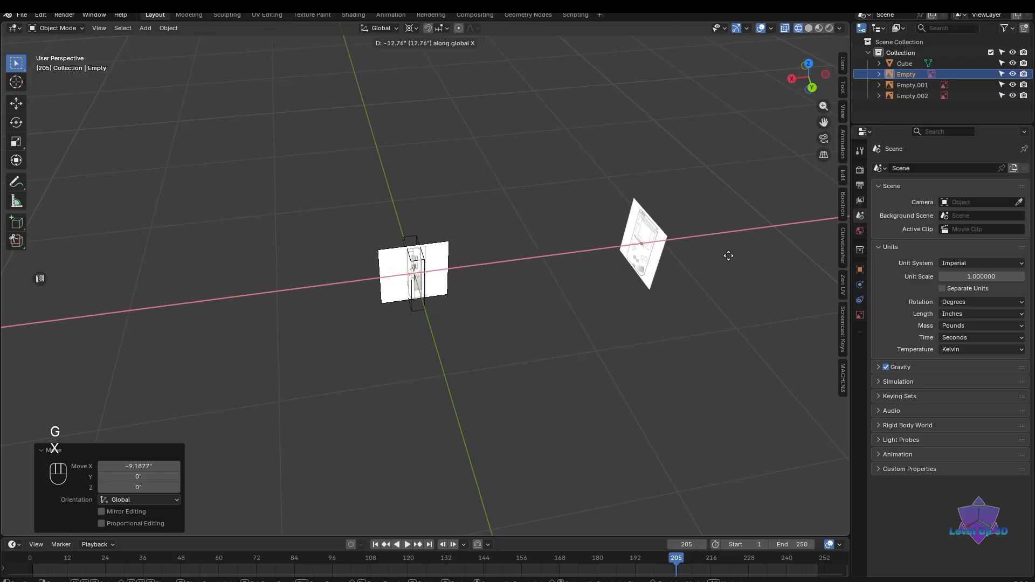
click(735, 253)
middle_drag(735, 254, 639, 313)
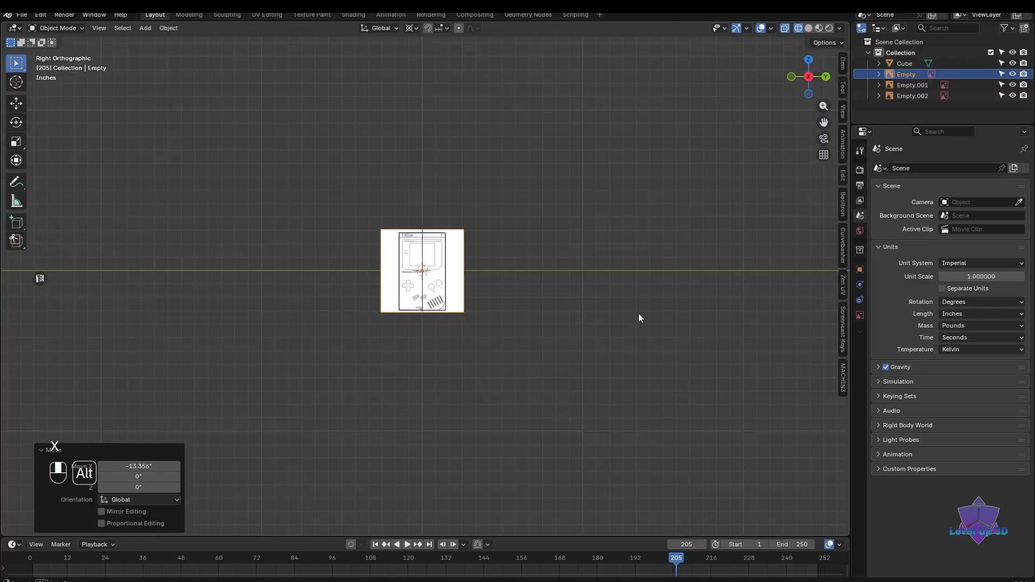
scroll(527, 350, up, 7)
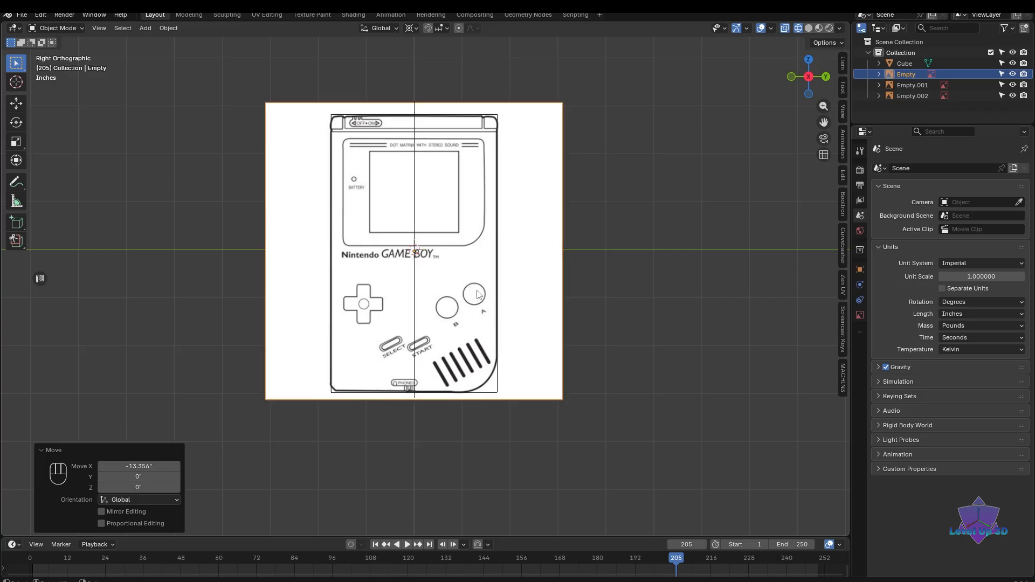
- Select one of the side reference images inside the cube and move it about 22.04 inches along negative Y
scroll(477, 295, down, 2)
middle_drag(477, 294, 418, 336)
click(406, 345)
scroll(436, 378, up, 2)
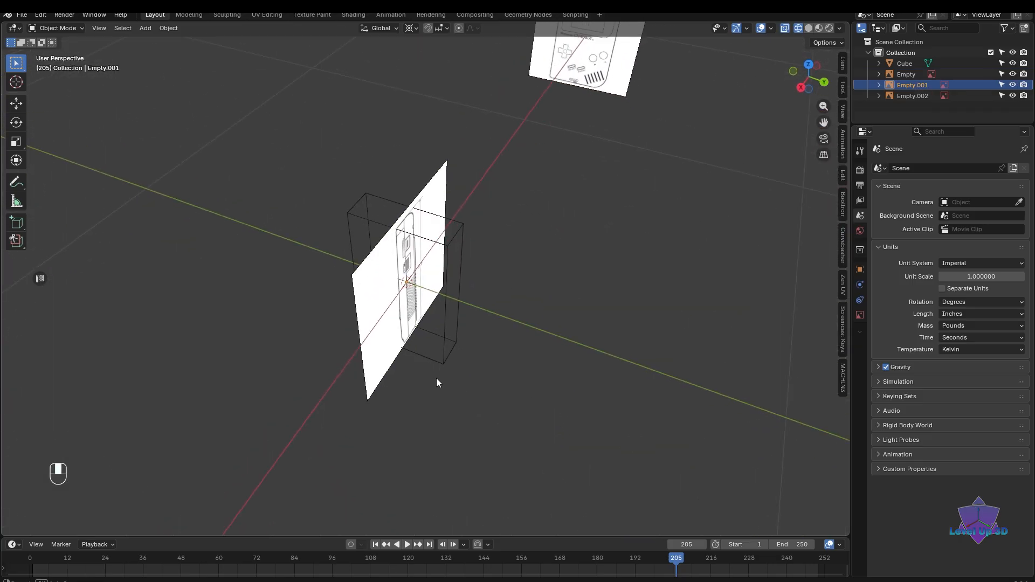
middle_drag(437, 383, 426, 340)
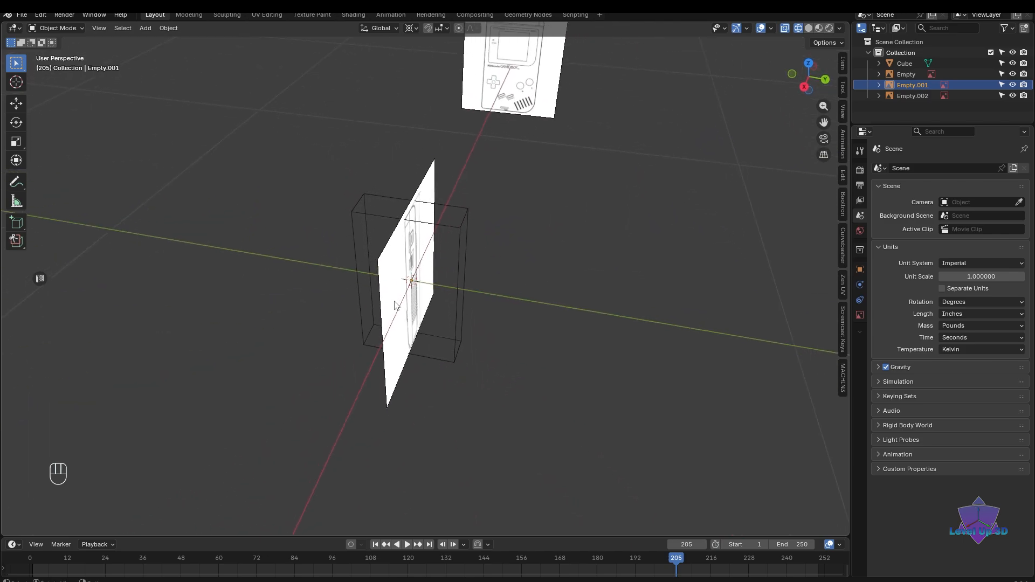
middle_drag(396, 306, 470, 383)
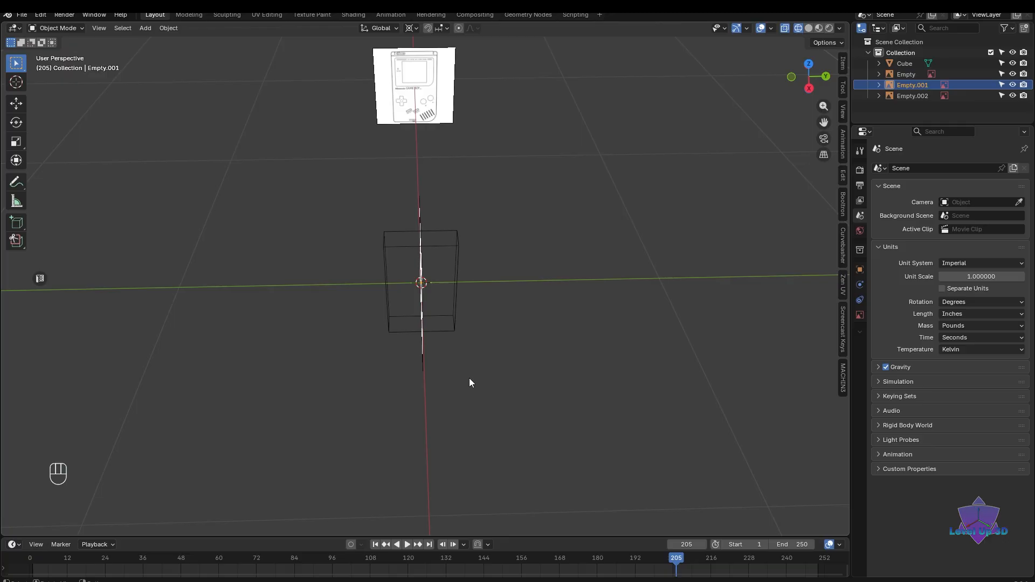
key(g)
key(y)
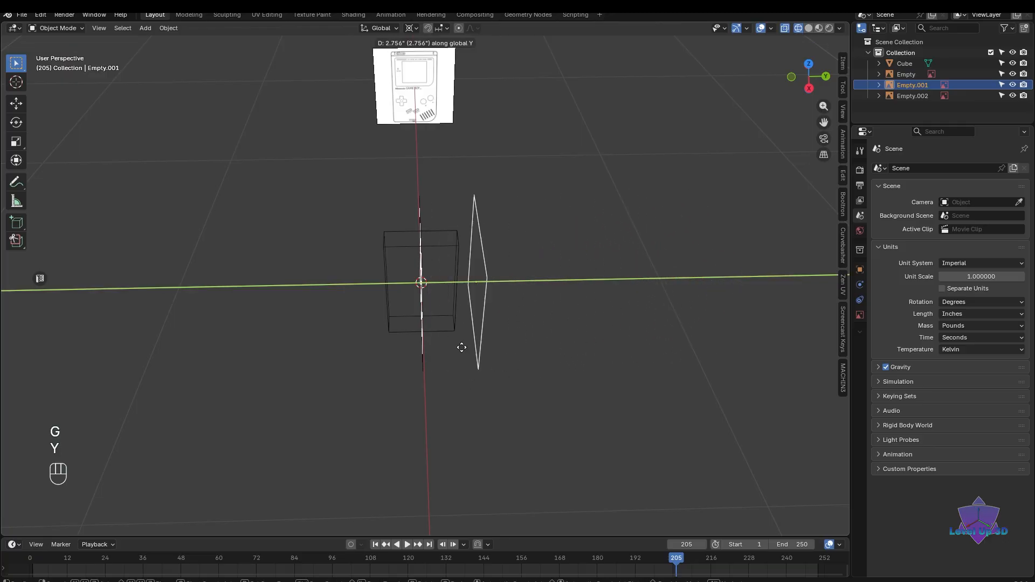
click(24, 323)
scroll(344, 336, down, 3)
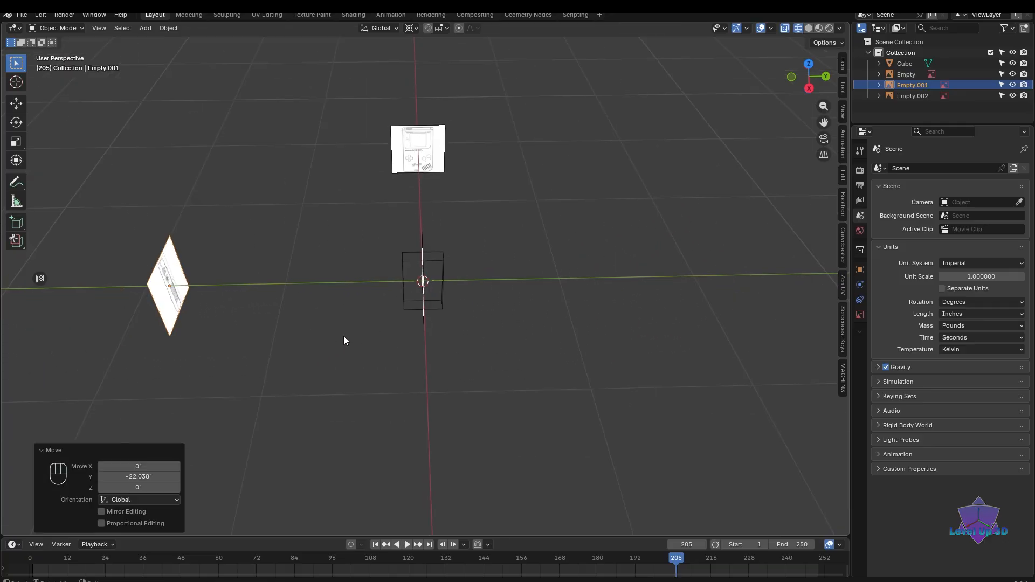
- Select the remaining side reference image and move it along positive Y, well clear of the cube
scroll(416, 323, up, 2)
middle_drag(413, 382, 438, 346)
click(478, 382)
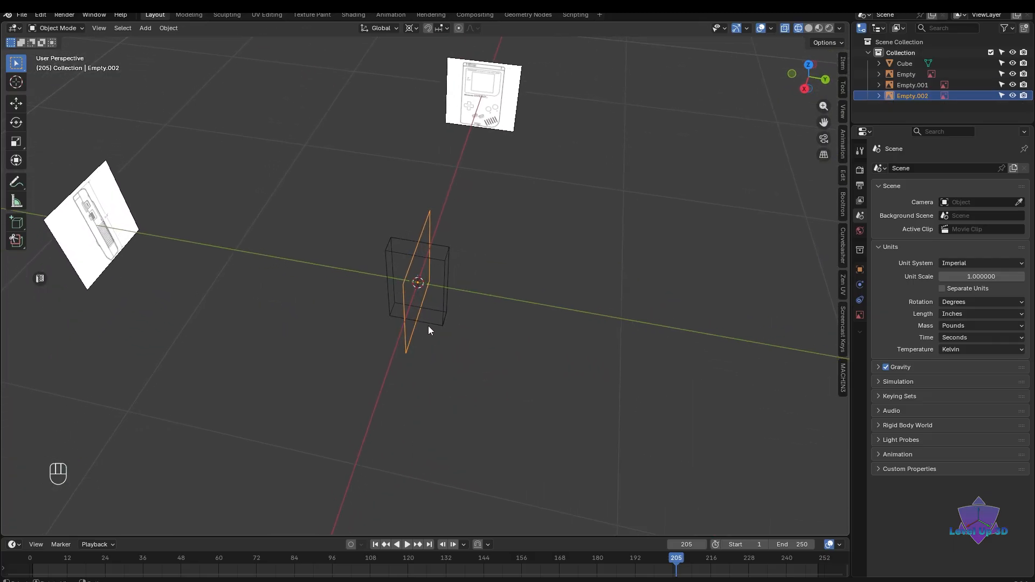
key(g)
key(y)
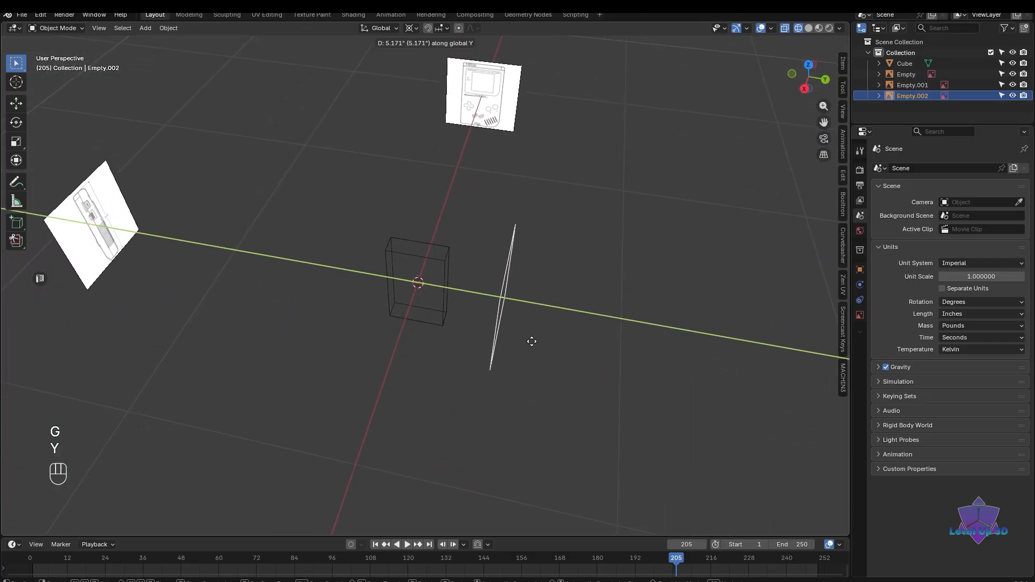
click(610, 371)
- Disable selection for the three reference images: Empty, Empty.001 and Empty.002
middle_drag(609, 371, 486, 406)
scroll(454, 366, up, 4)
drag(506, 267, 372, 380)
middle_drag(373, 380, 441, 302)
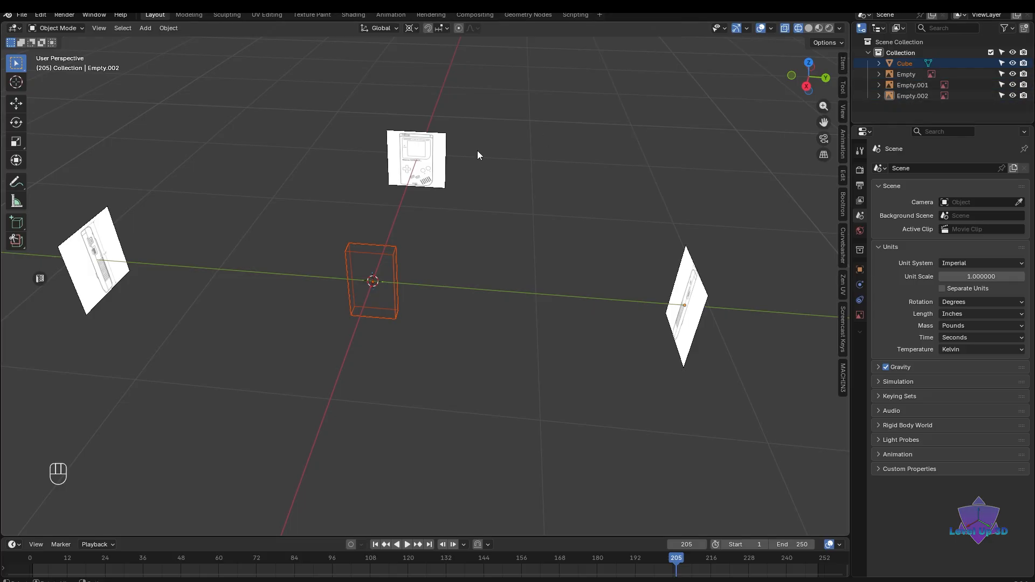
drag(1002, 74, 1002, 96)
- Test box selection on the reference images and on the cube from several angles, including right orthographic view
drag(587, 82, 358, 198)
scroll(423, 236, down, 3)
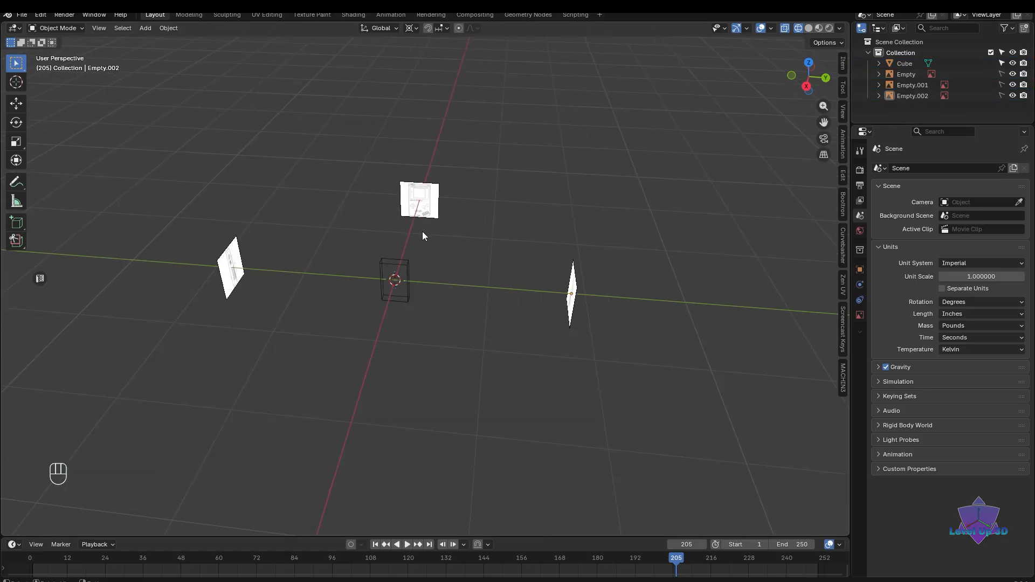
middle_drag(662, 356, 628, 311)
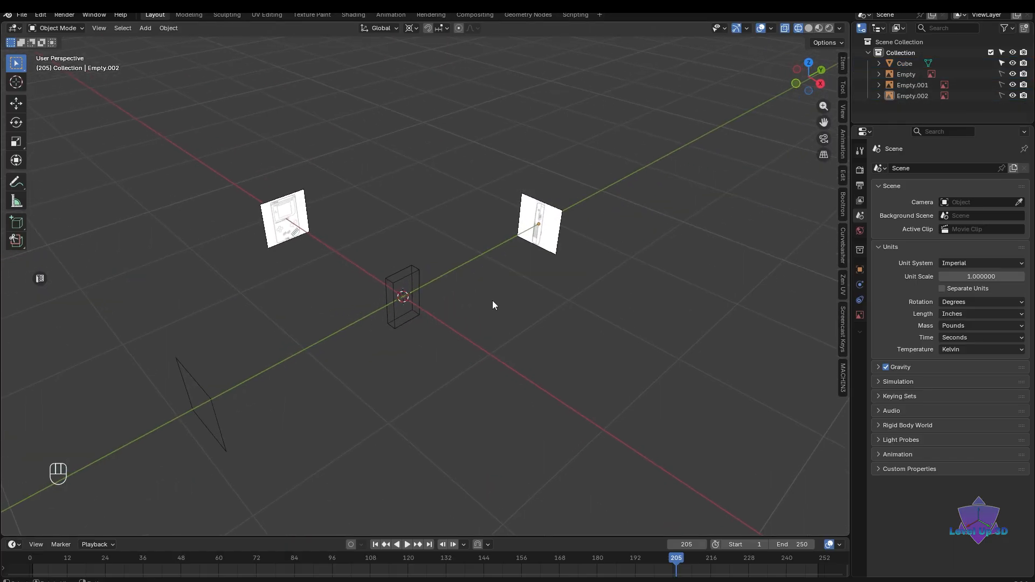
scroll(493, 306, up, 4)
shift+middle_drag(642, 217, 487, 273)
drag(608, 131, 497, 263)
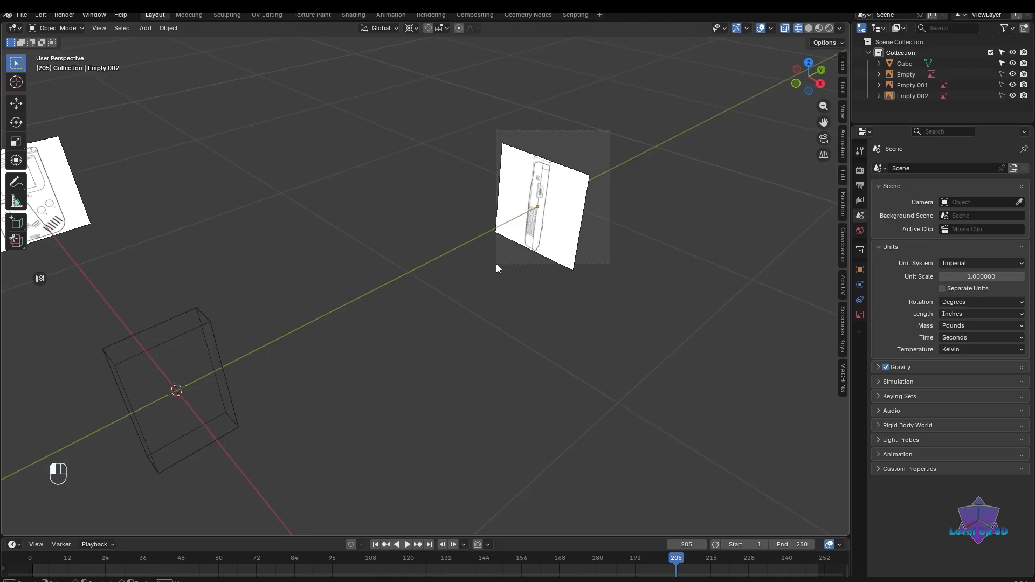
middle_drag(496, 264, 549, 238)
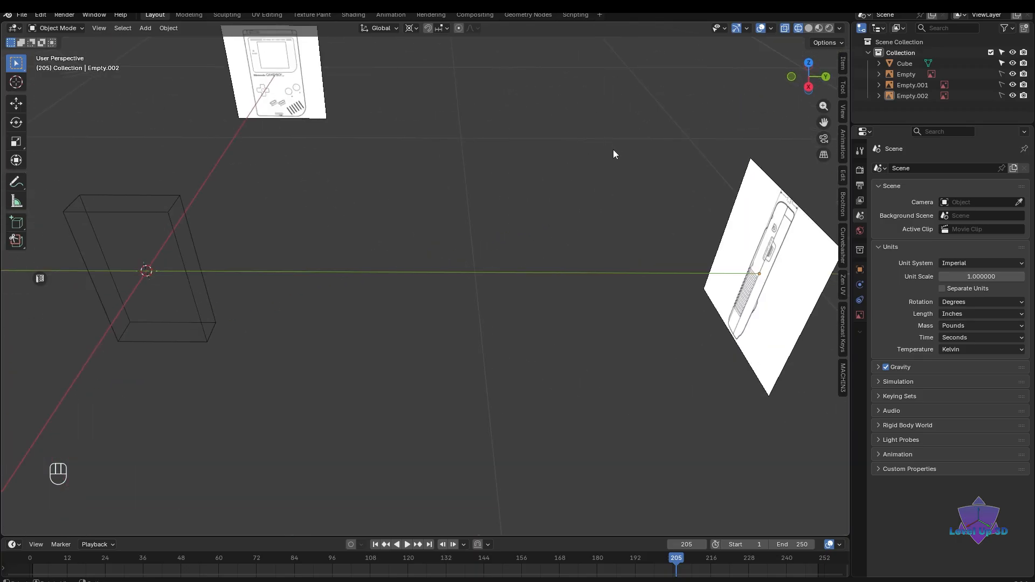
middle_drag(614, 155, 431, 377)
click(394, 388)
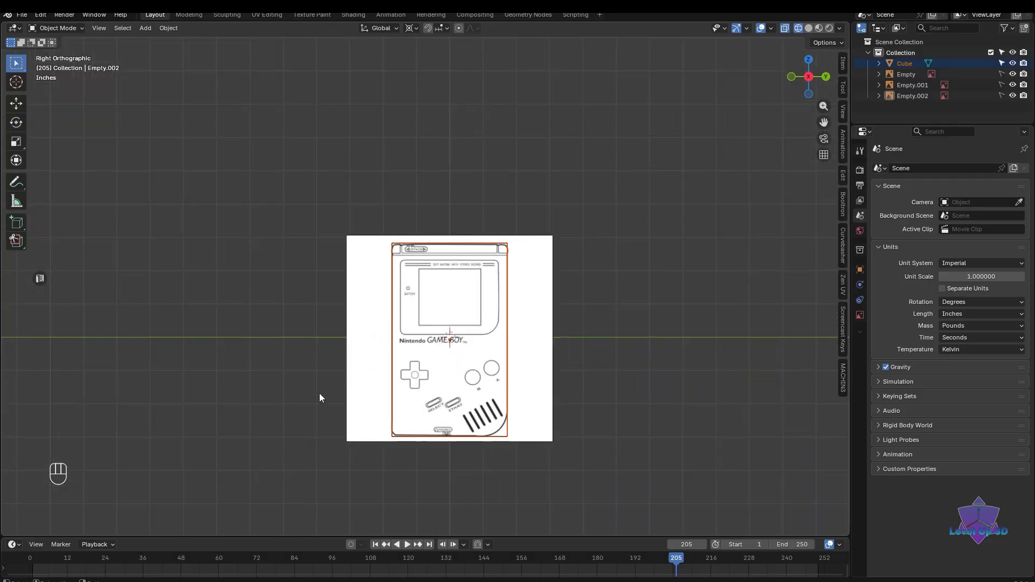
- Compare the cube's outline with the front drawing in right orthographic view and deselect the cube
middle_drag(320, 398, 432, 387)
scroll(432, 387, up, 2)
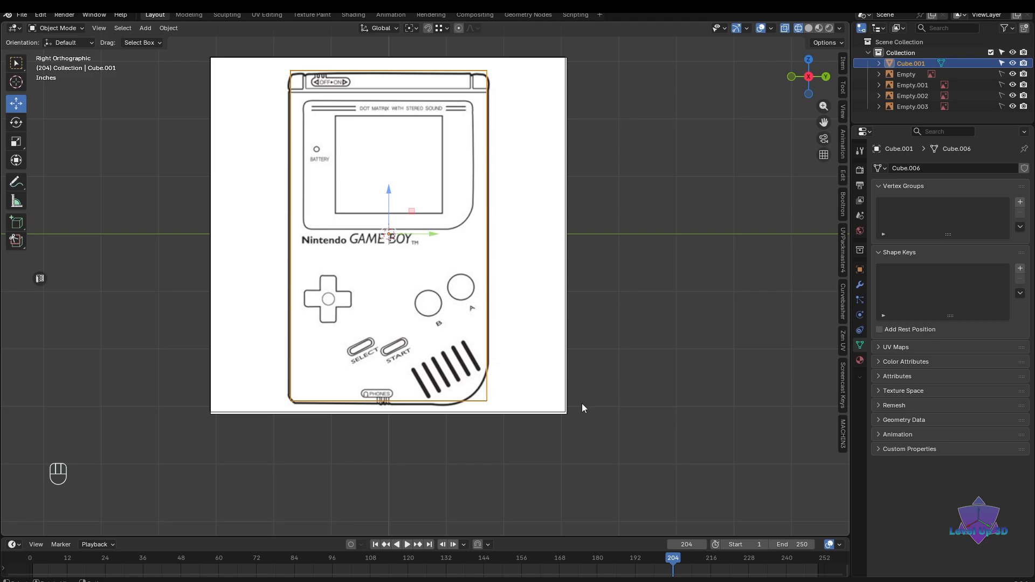
shift+middle_drag(583, 408, 643, 413)
scroll(705, 405, down, 2)
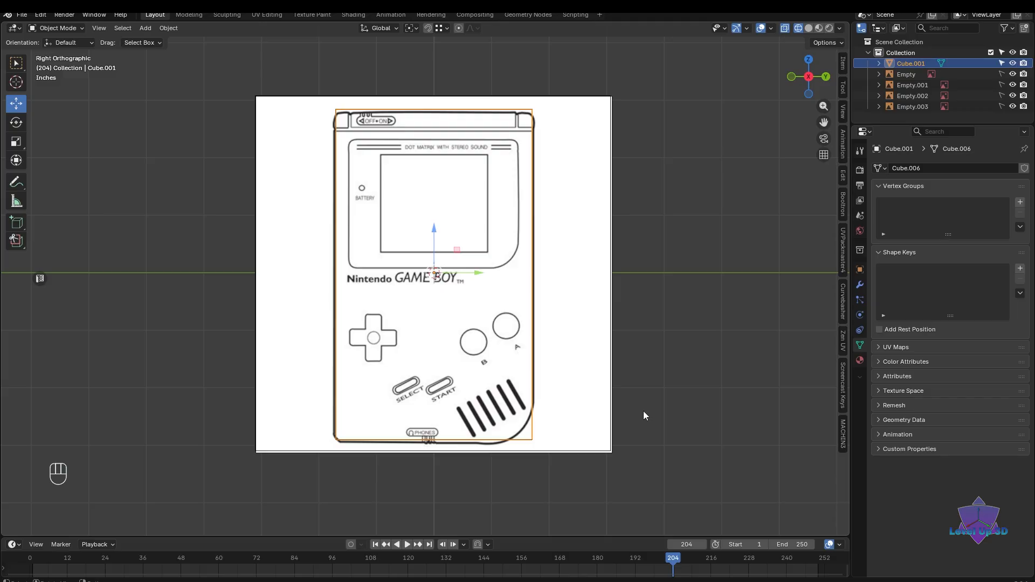
scroll(643, 411, down, 2)
scroll(588, 384, up, 2)
shift+middle_drag(594, 401, 597, 358)
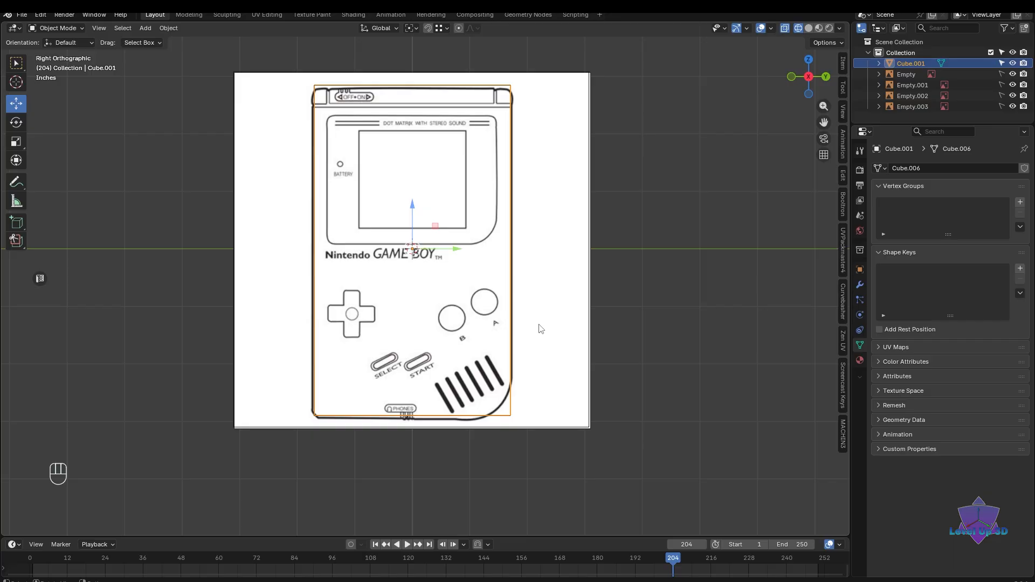
click(645, 322)
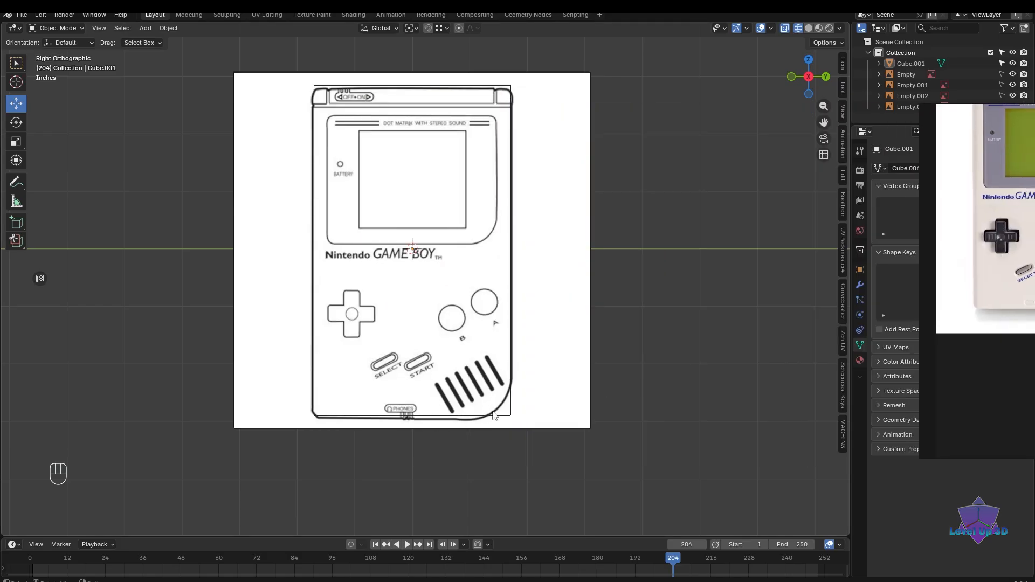
scroll(506, 396, up, 1)
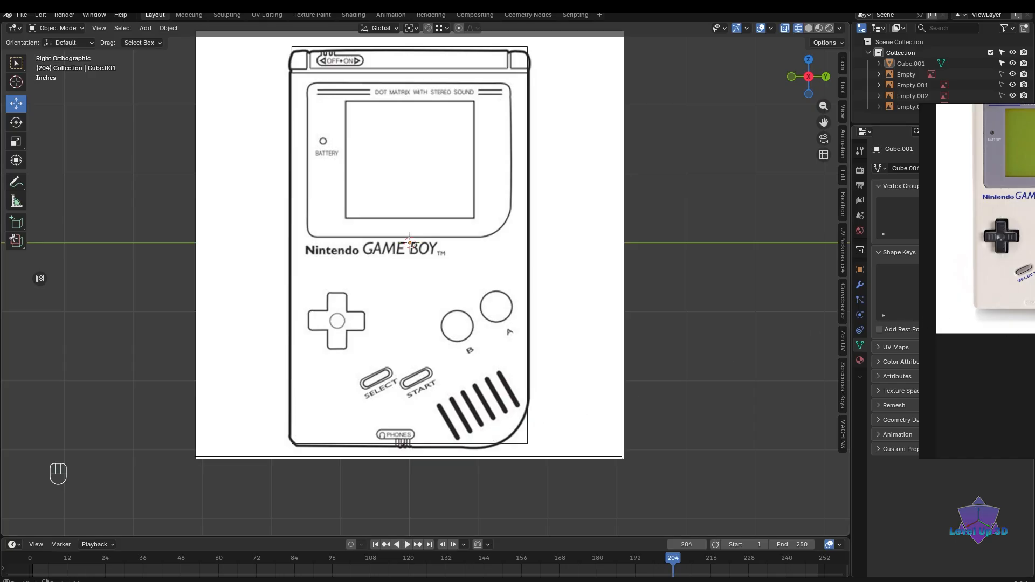
- Move the Game Boy photo board over the viewport and examine the rounded corner beside the speaker grille
right_drag(1034, 296, 718, 298)
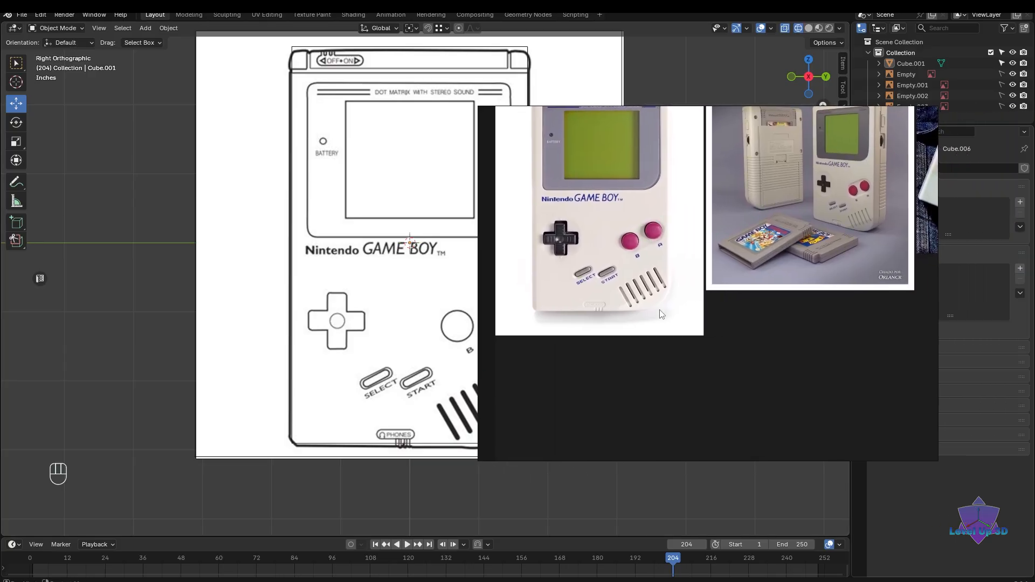
scroll(654, 316, up, 6)
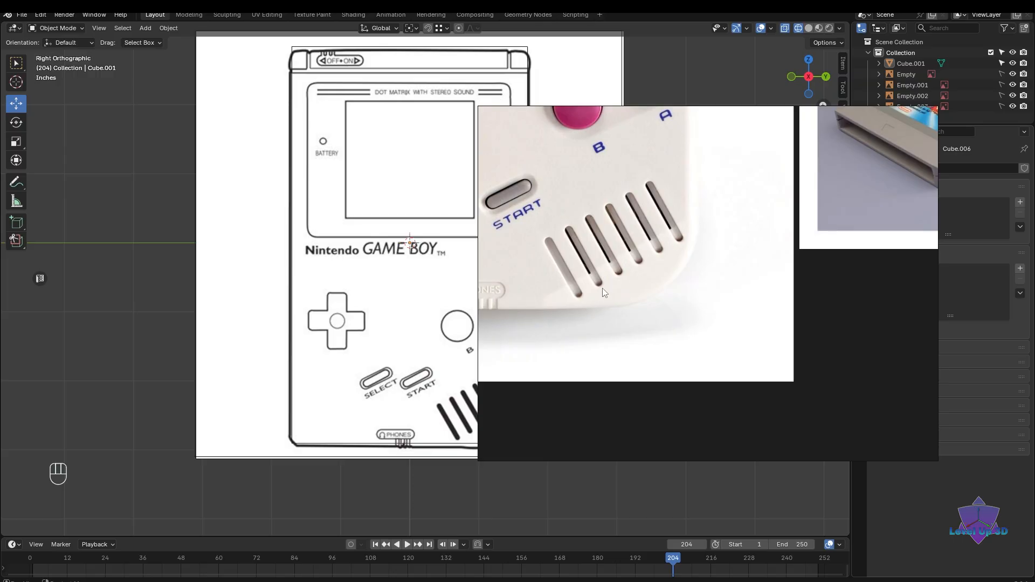
scroll(604, 294, down, 4)
scroll(588, 297, up, 3)
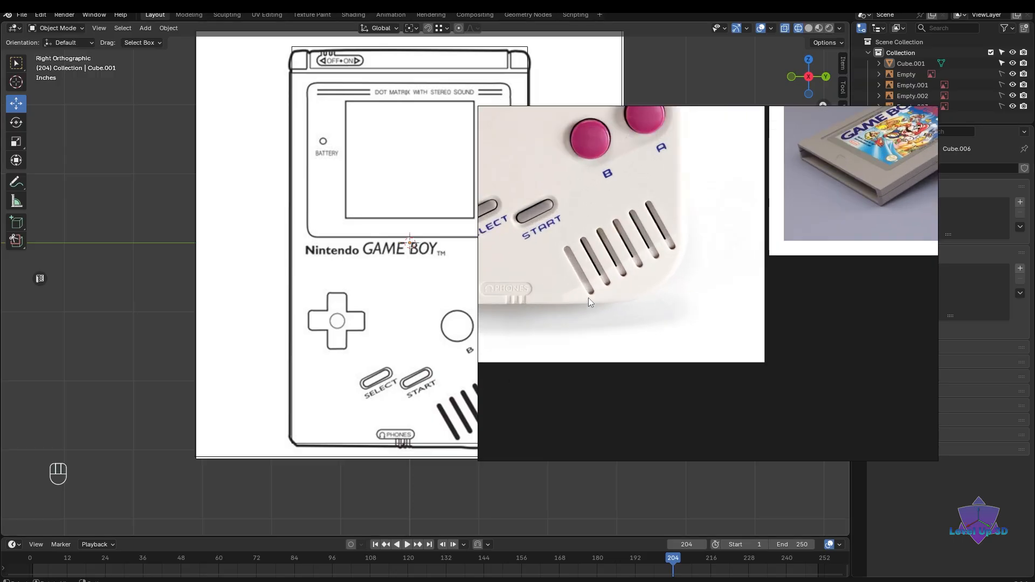
scroll(595, 303, down, 3)
scroll(602, 307, down, 6)
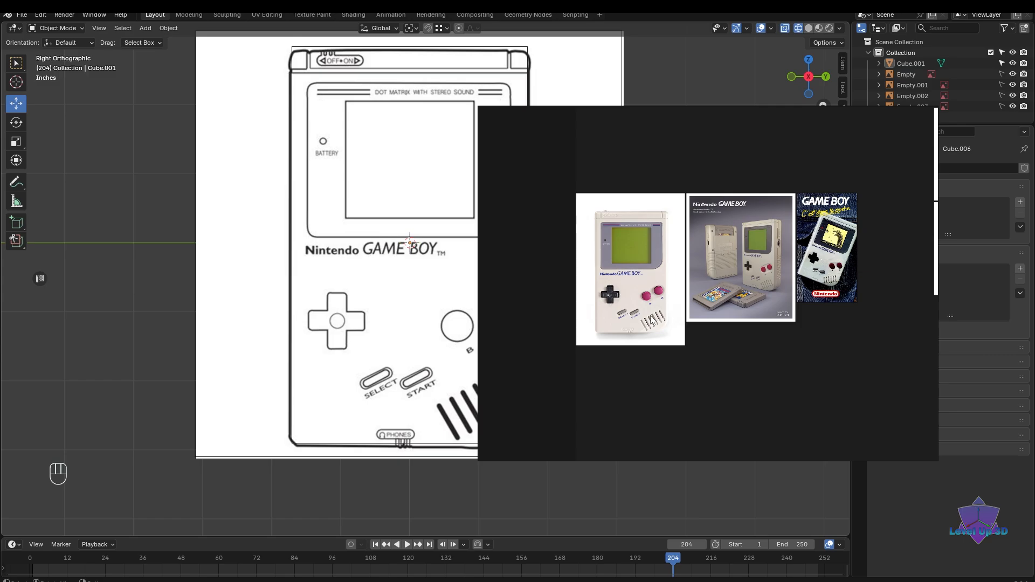
- Examine the screen, D-pad, buttons and lower edge in the front photo of the Game Boy
scroll(633, 283, up, 4)
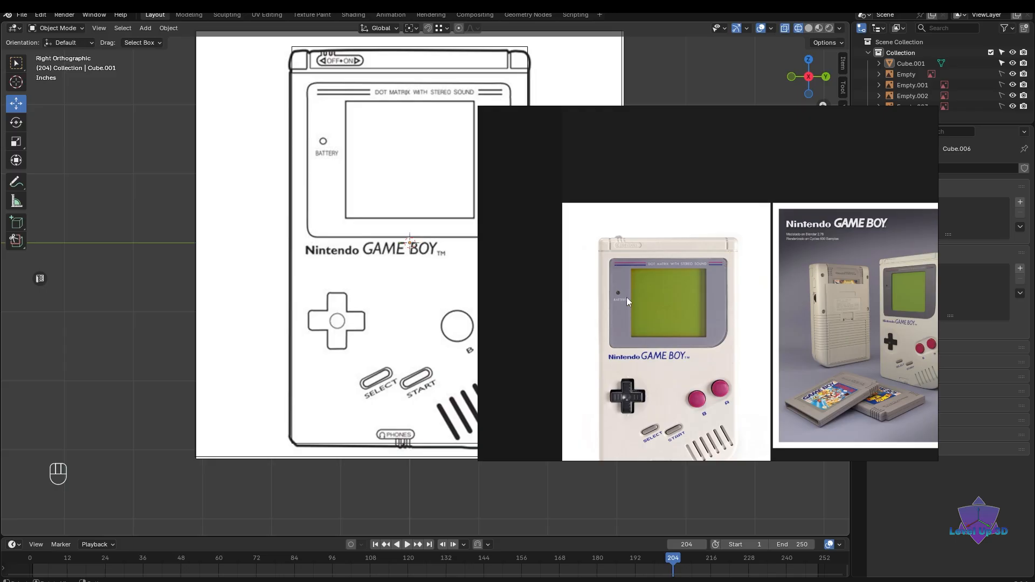
scroll(637, 241, up, 2)
scroll(684, 354, up, 3)
middle_drag(684, 353, 684, 316)
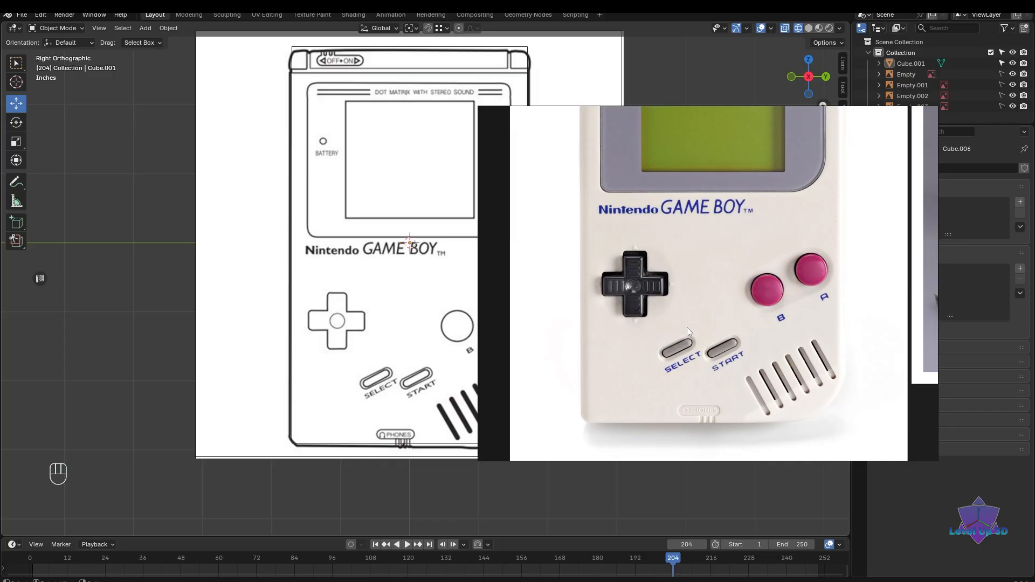
scroll(687, 328, down, 5)
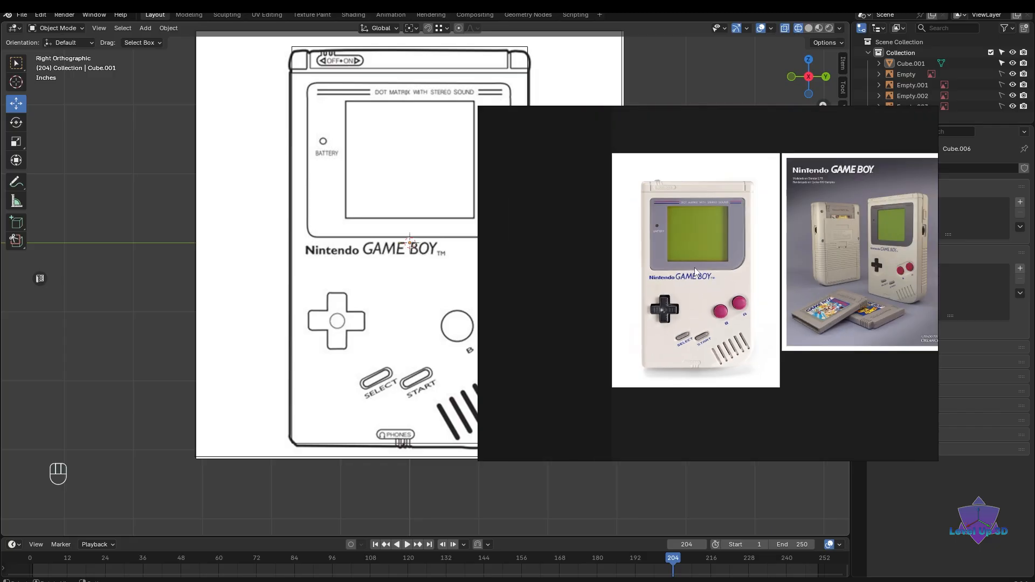
- Examine the upper corners and the lower edge of the console in the front photo of the Game Boy
scroll(653, 272, up, 10)
scroll(649, 271, up, 3)
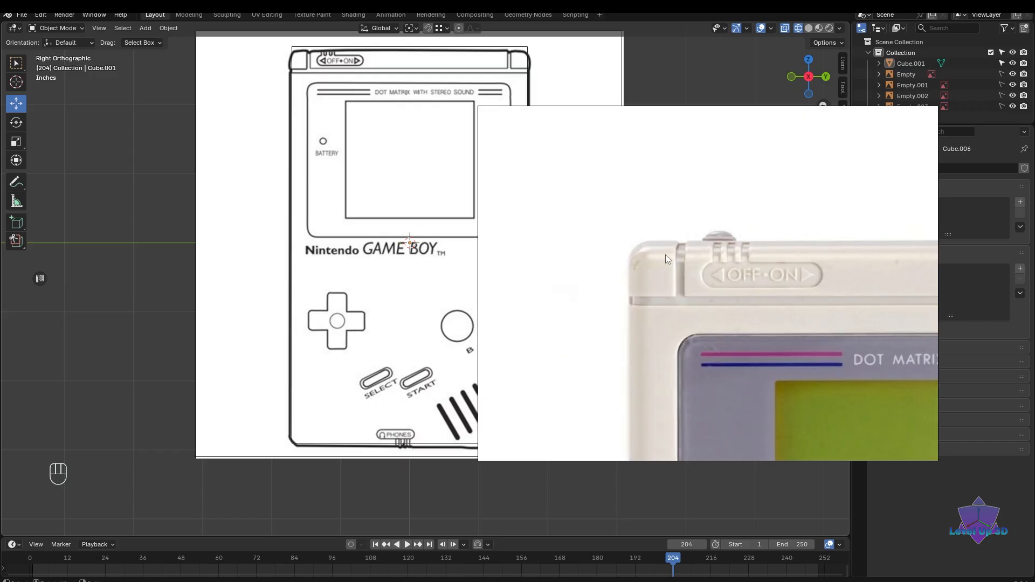
middle_drag(785, 296, 564, 304)
middle_drag(728, 307, 647, 303)
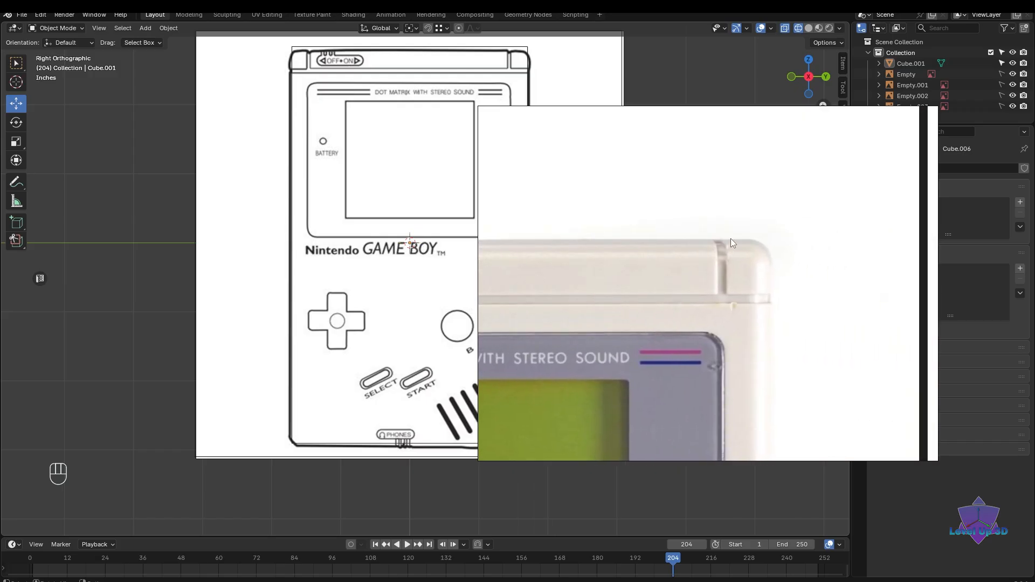
scroll(756, 292, down, 4)
middle_drag(758, 306, 747, 215)
middle_drag(762, 286, 763, 234)
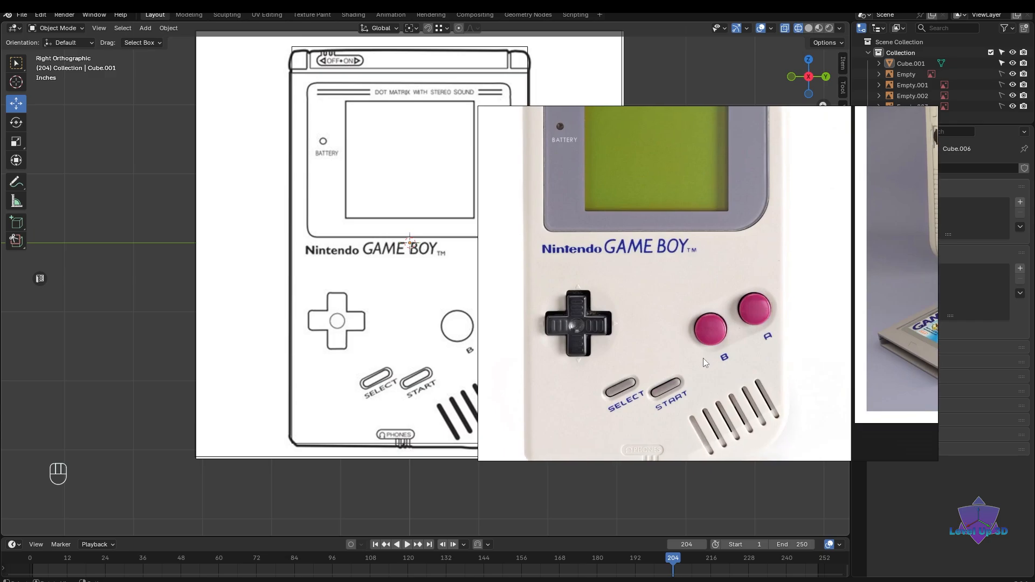
middle_drag(626, 432, 665, 311)
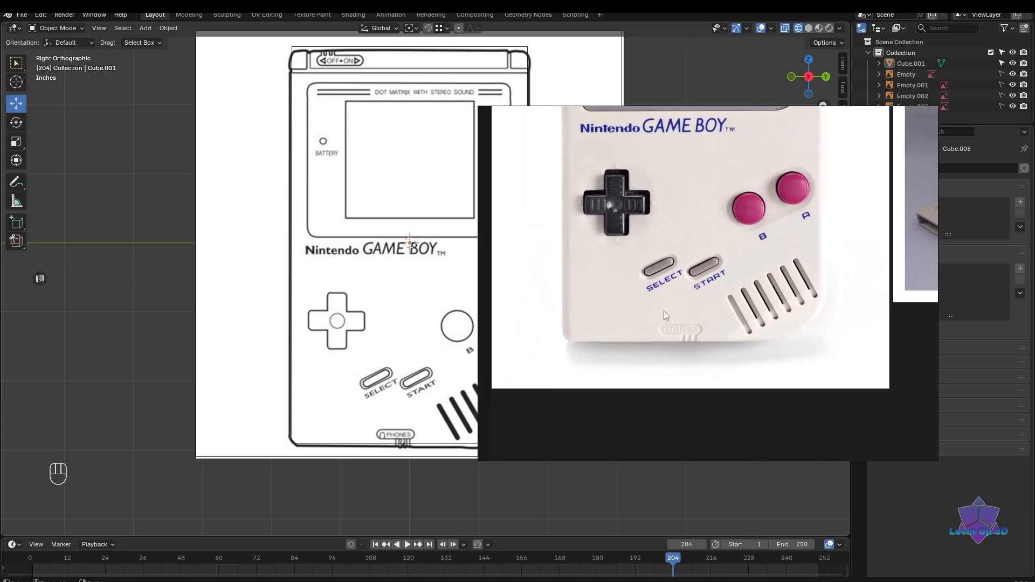
scroll(601, 334, up, 3)
middle_drag(606, 333, 629, 315)
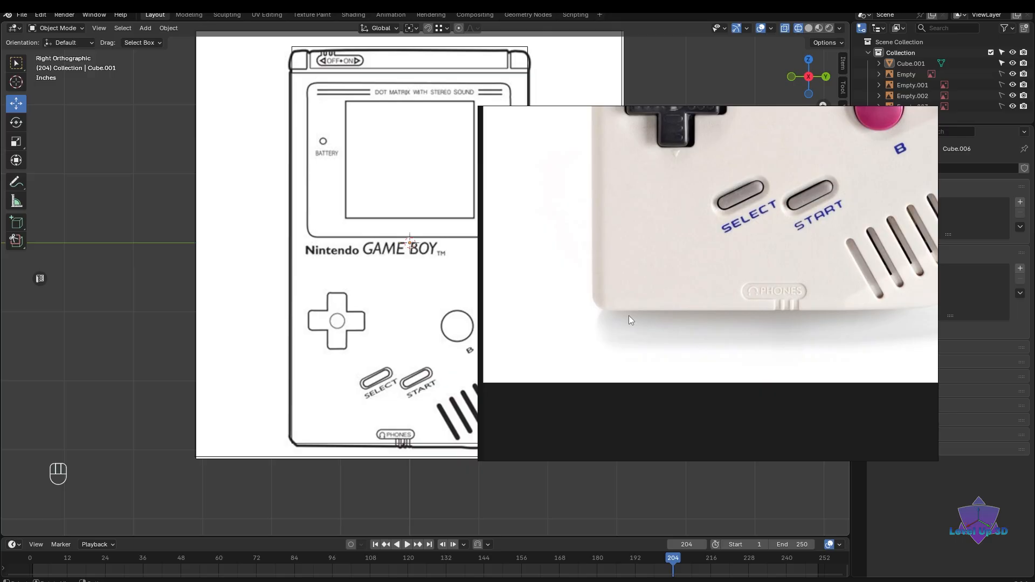
scroll(629, 316, down, 6)
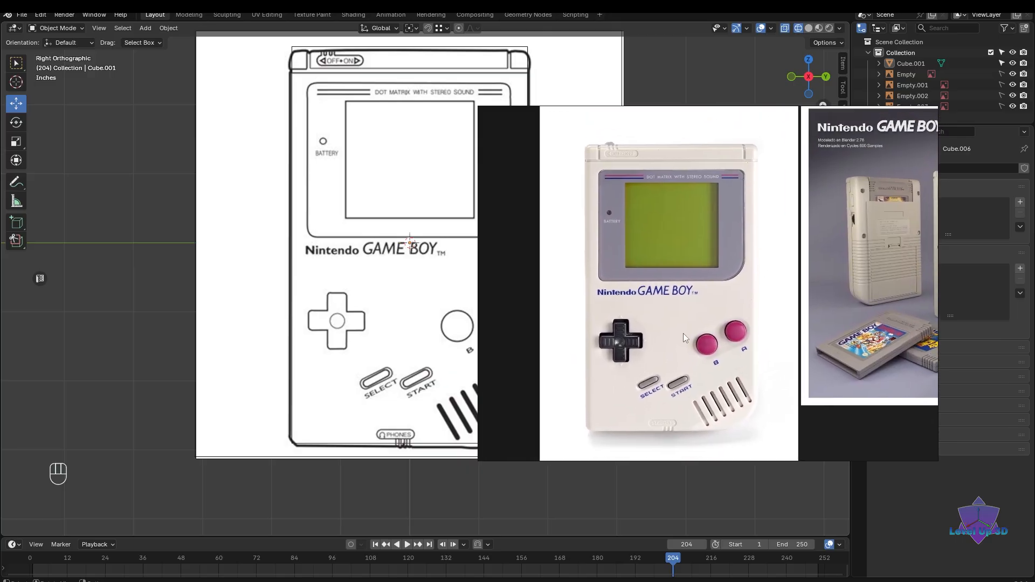
- Move the photo board off the viewport and select the cube around the front drawing
right_drag(682, 312, 1034, 306)
scroll(304, 318, down, 2)
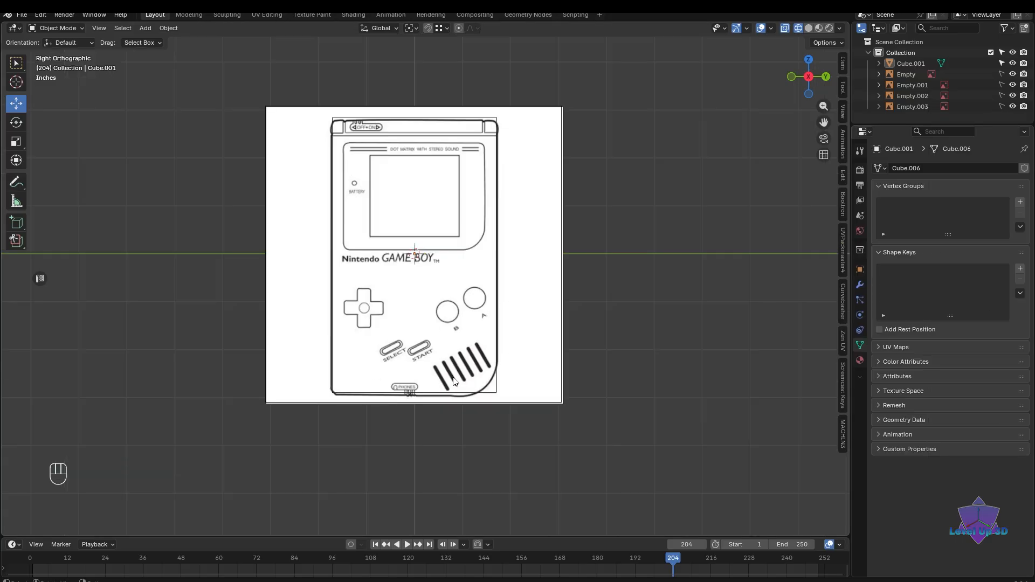
drag(467, 388, 538, 423)
shift+middle_drag(538, 422, 596, 403)
scroll(596, 386, up, 1)
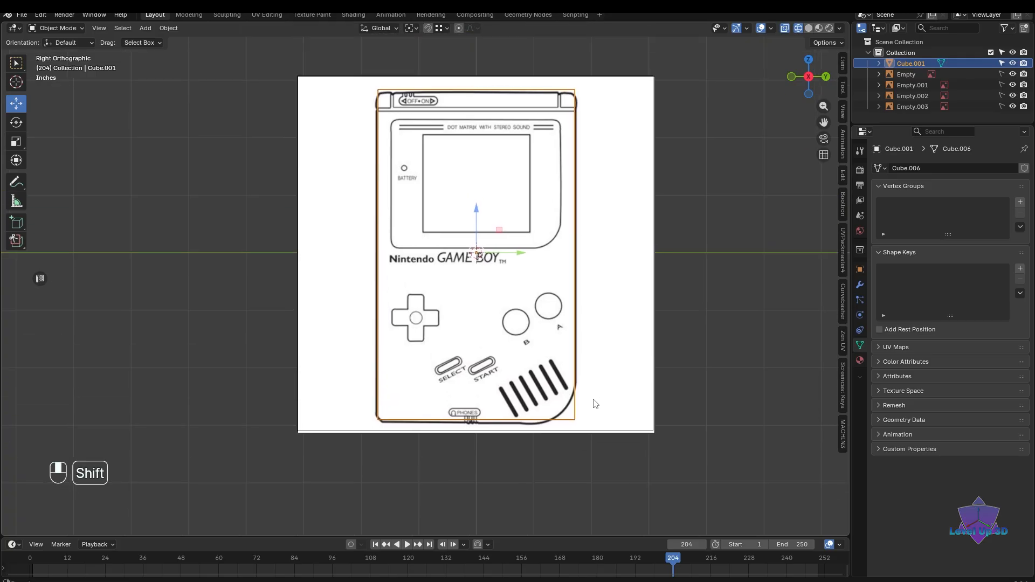
scroll(597, 402, up, 1)
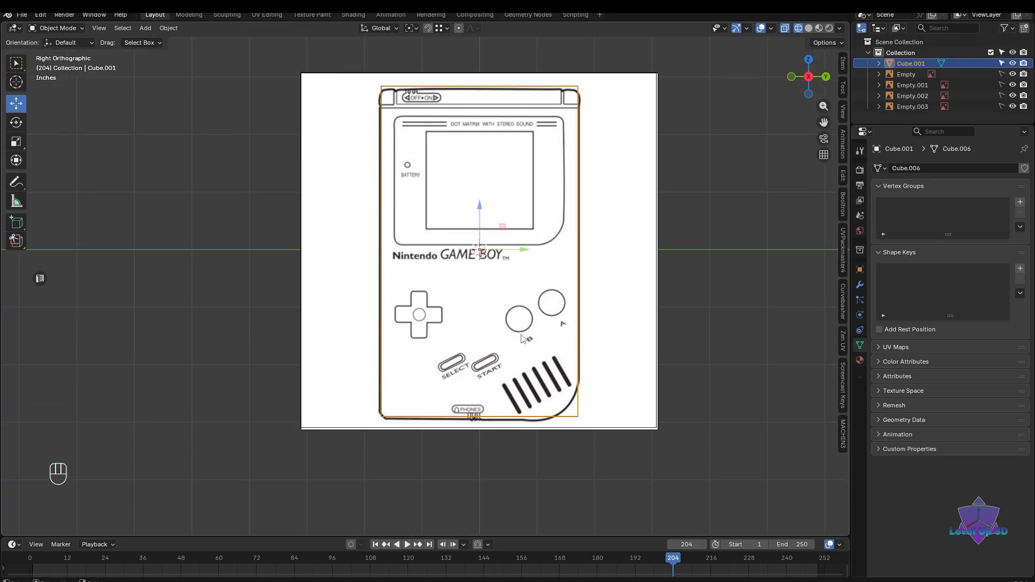
shift+middle_drag(522, 338, 537, 279)
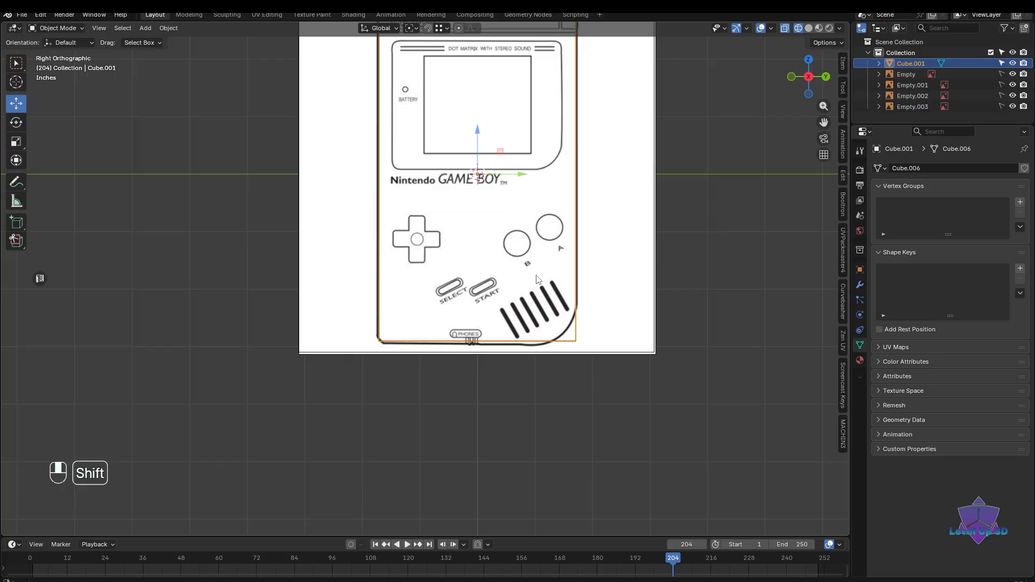
shift+middle_drag(537, 278, 470, 237)
scroll(505, 285, up, 1)
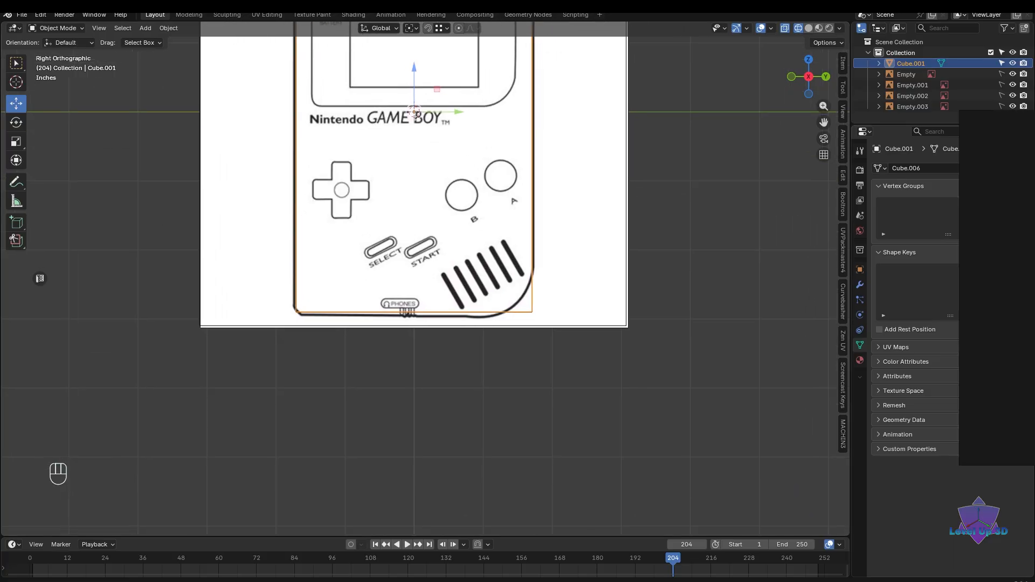
- Bring the photo board back over the viewport and examine the whole front face of the Game Boy
right_drag(993, 378, 444, 251)
scroll(585, 259, up, 5)
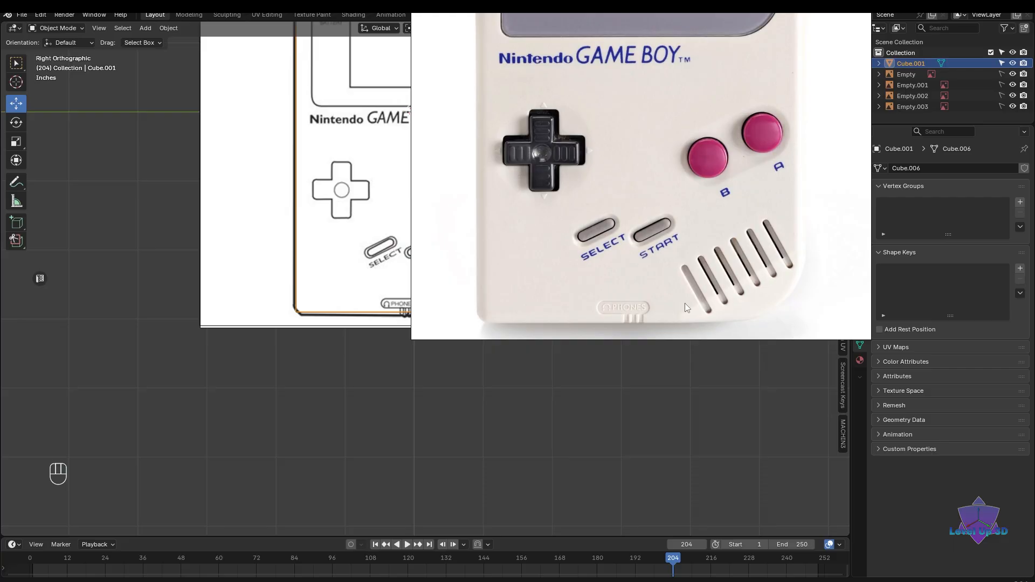
scroll(685, 303, down, 8)
scroll(694, 293, up, 2)
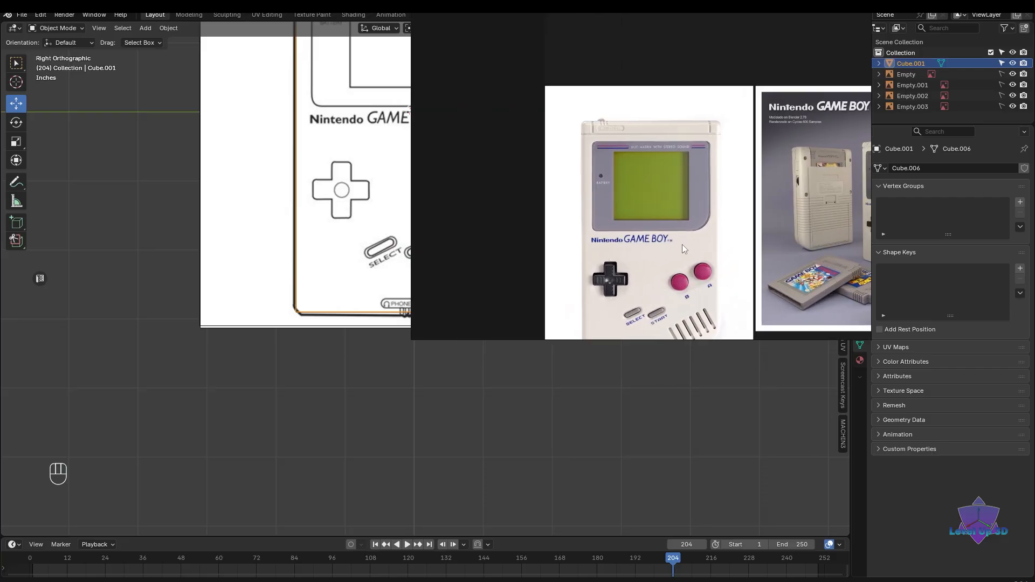
middle_drag(586, 248, 576, 185)
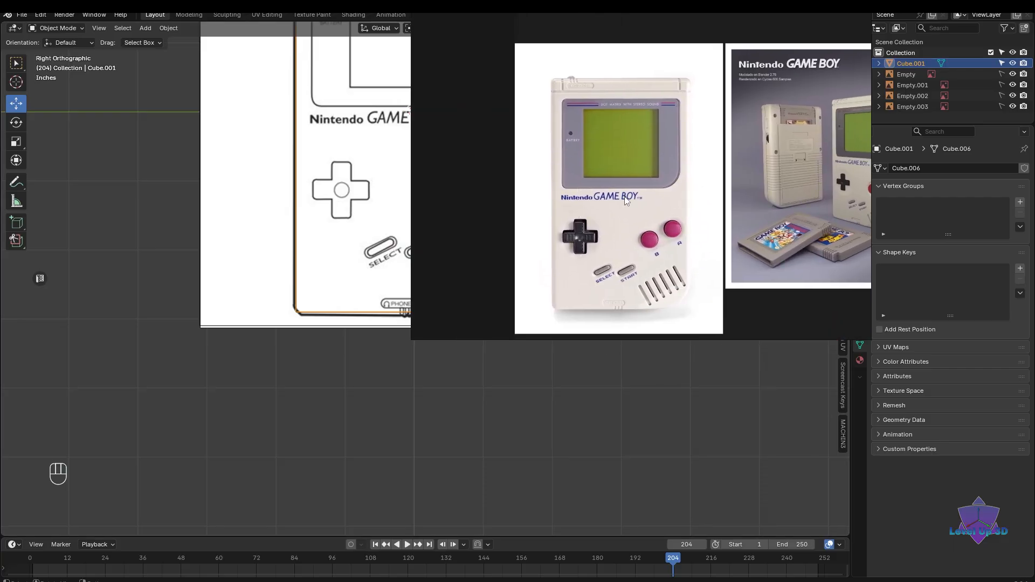
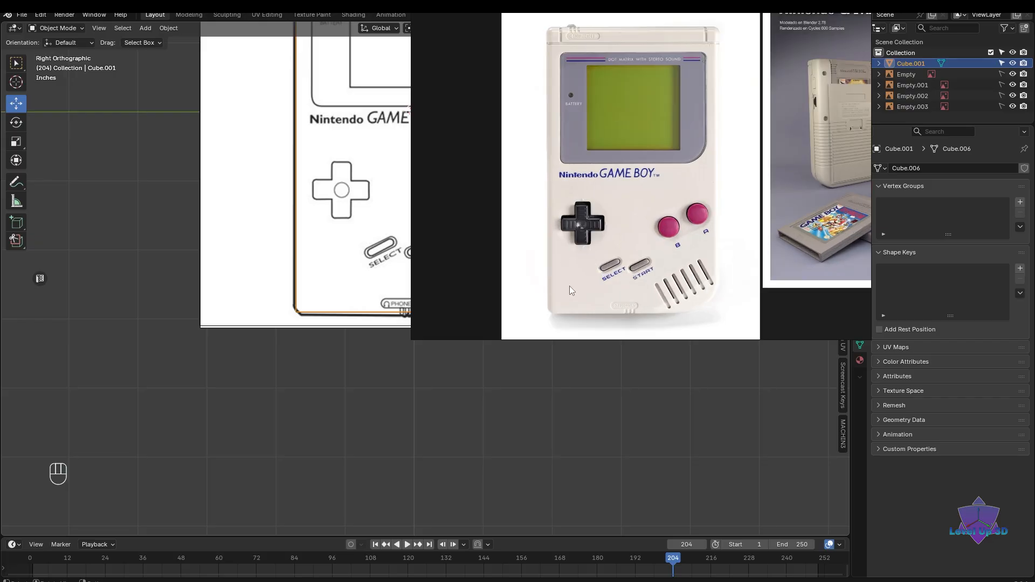
- Compare the cube's lower edge and corners with the bottom outline and rounded corner of the front drawing
scroll(641, 339, up, 2)
mouse_move(561, 351)
shift+middle_down()
mouse_move(527, 342)
mouse_move(550, 351)
shift+middle_up()
scroll(624, 289, up, 2)
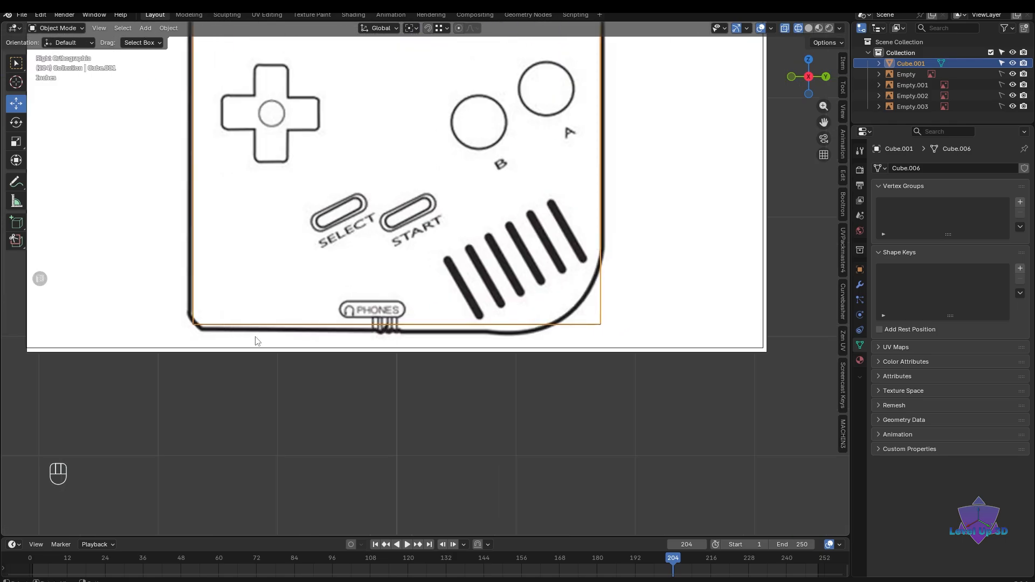
shift+middle_drag(410, 384, 437, 391)
scroll(436, 388, down, 3)
shift+middle_drag(530, 117, 518, 206)
scroll(562, 406, up, 1)
shift+middle_drag(562, 405, 528, 301)
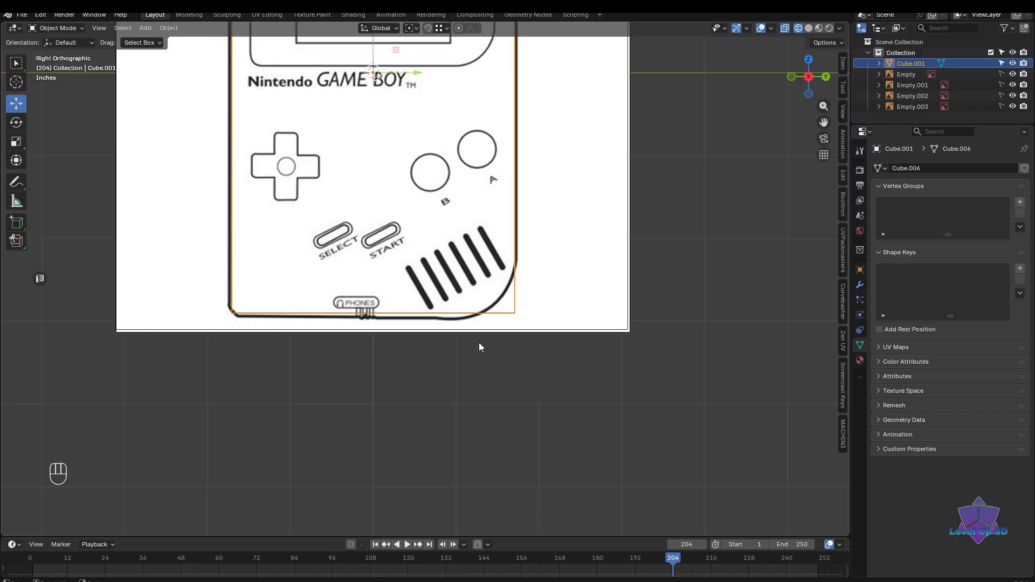
scroll(474, 347, up, 3)
shift+middle_drag(473, 346, 421, 324)
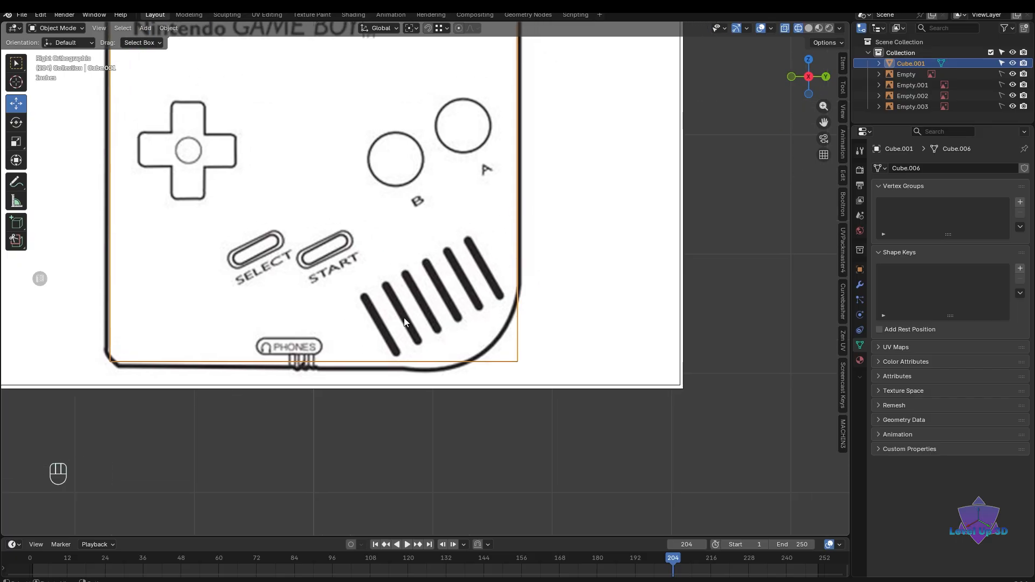
shift+middle_drag(378, 359, 478, 442)
scroll(453, 374, down, 2)
scroll(503, 407, down, 2)
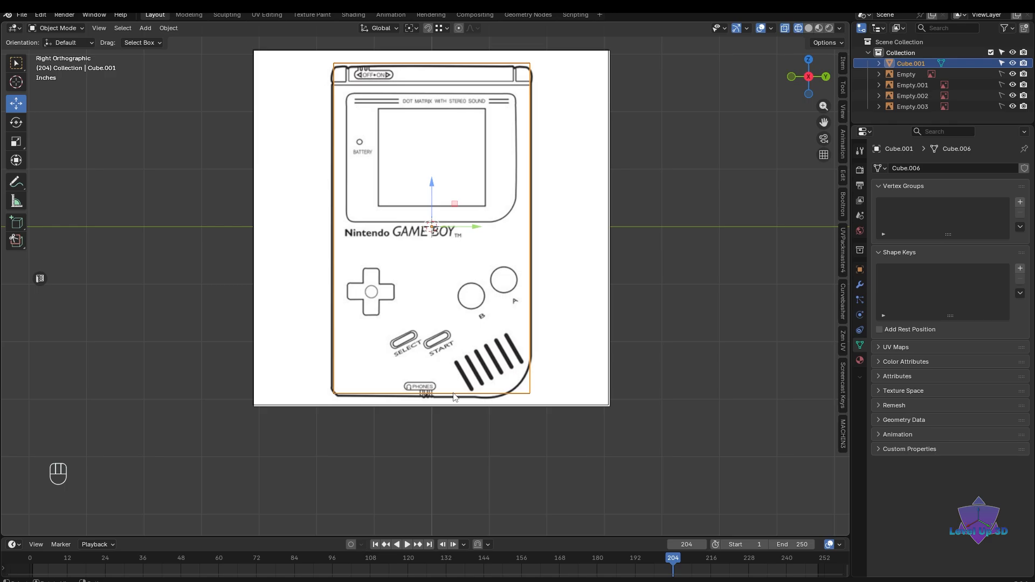
- Enter Edit Mode on the cube with edge selection active
key(k)
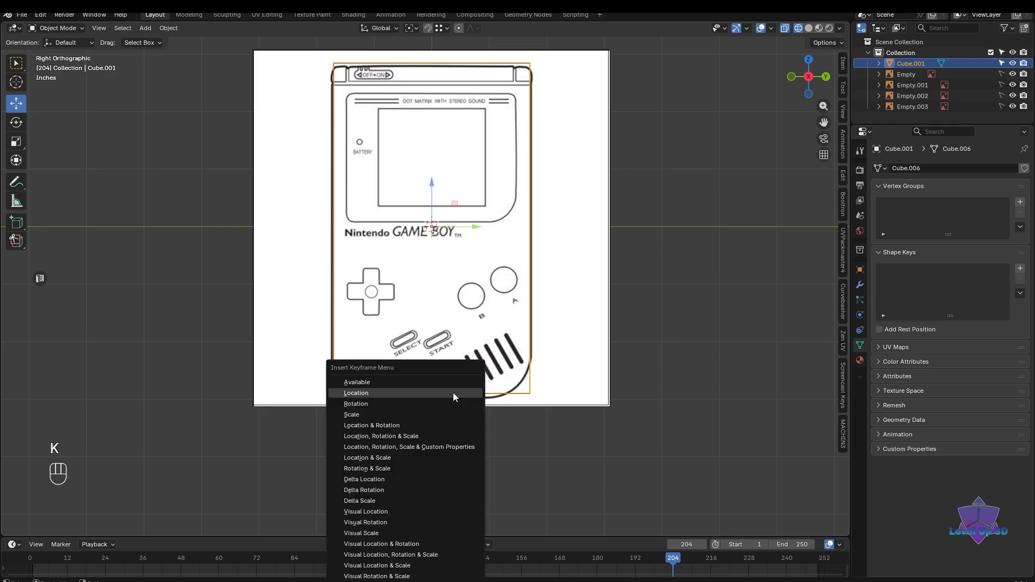
key(Tab)
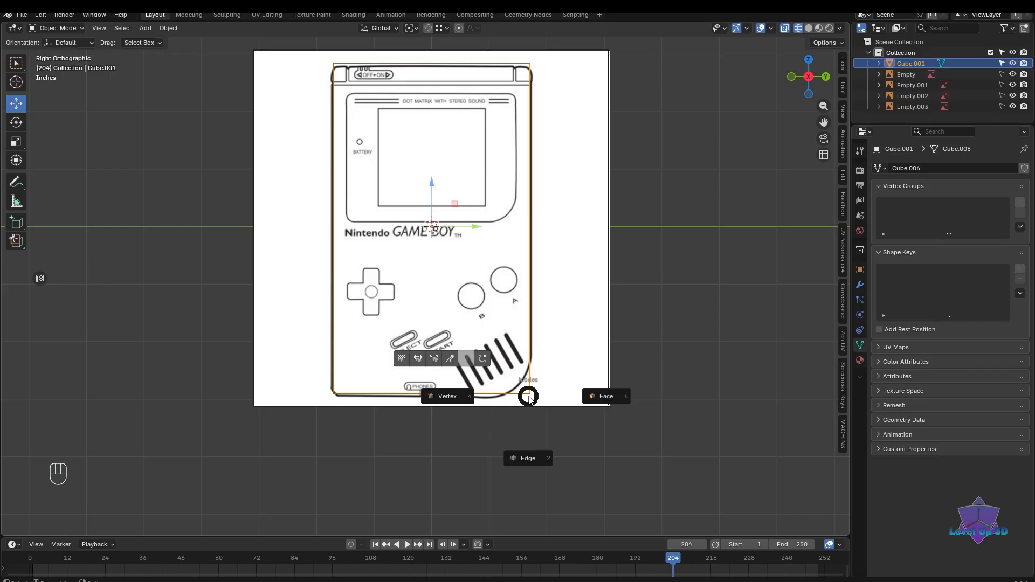
click(528, 459)
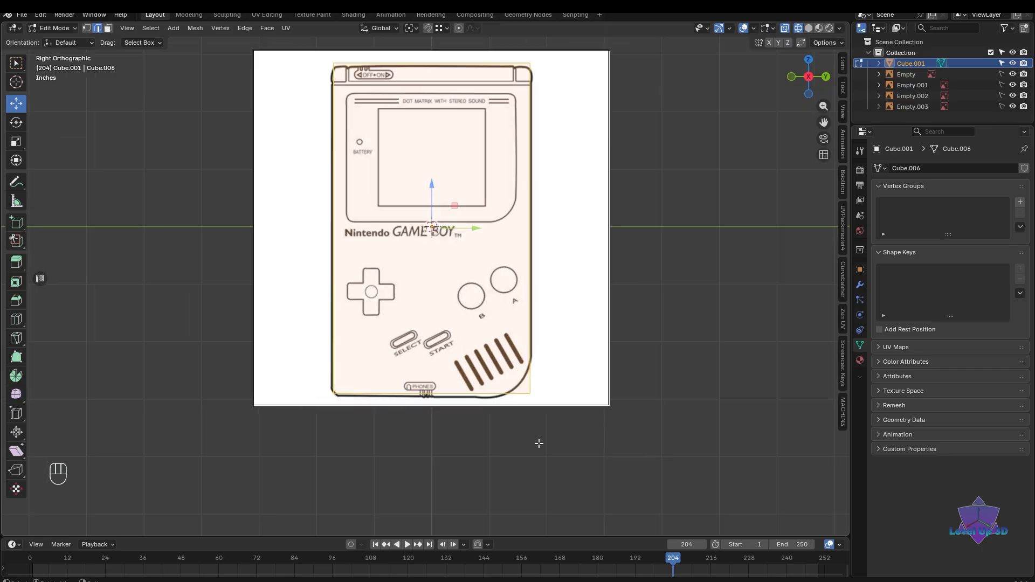
scroll(615, 334, down, 1)
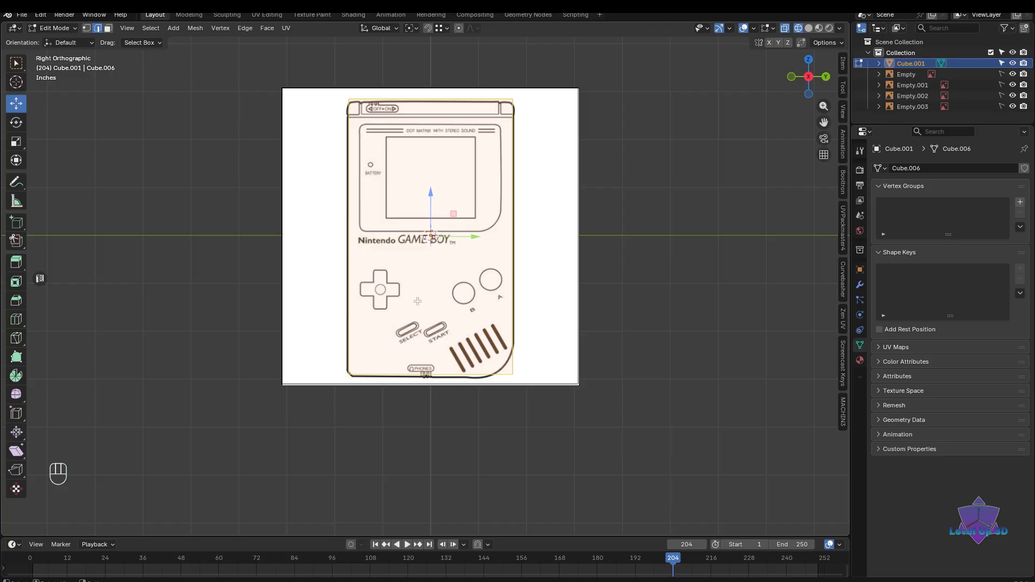
- Switch the viewport to solid shading and deselect all of the cube's geometry
key(shift)
key(shift)
key(shift+z)
scroll(418, 301, down, 3)
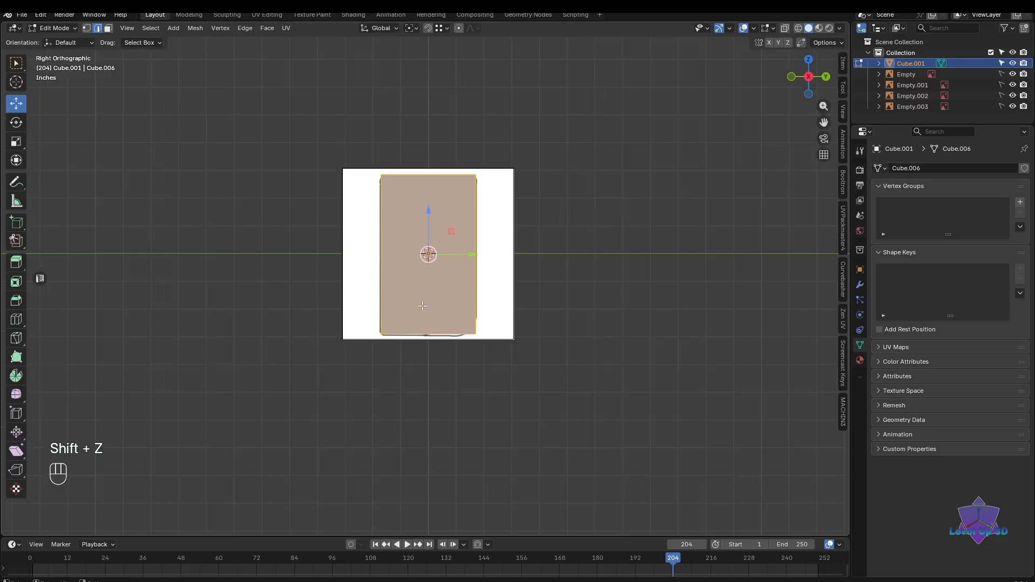
scroll(467, 377, up, 3)
mouse_move(540, 380)
middle_down()
mouse_move(485, 423)
mouse_move(506, 446)
mouse_move(370, 439)
mouse_move(529, 436)
mouse_move(414, 418)
mouse_move(435, 460)
mouse_move(548, 439)
mouse_move(616, 453)
mouse_move(508, 439)
mouse_move(534, 386)
mouse_move(526, 383)
middle_up()
scroll(527, 383, up, 1)
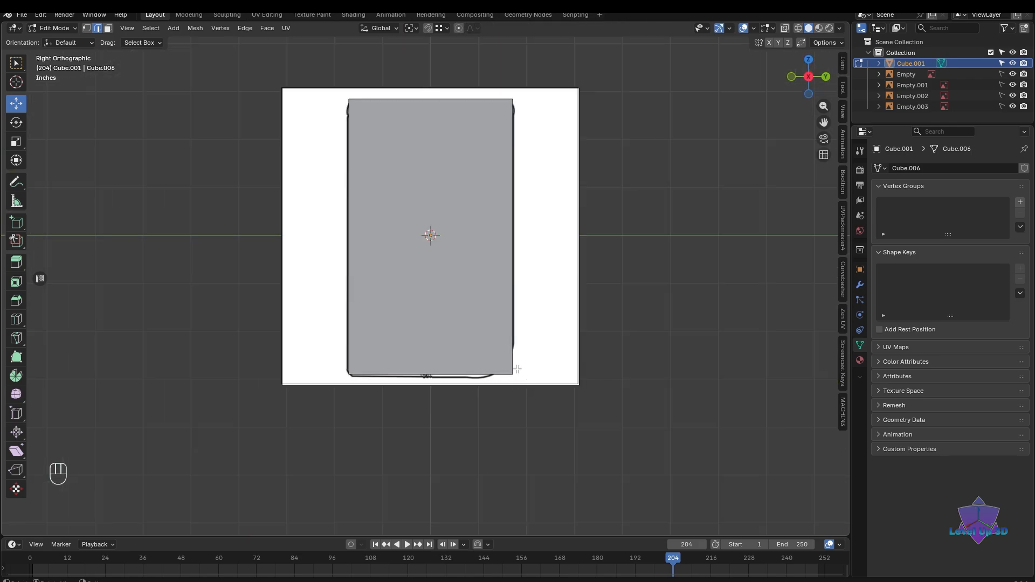
- Toggle repeatedly between wireframe and solid shading to compare the cube with the drawing behind it
key(shift+z)
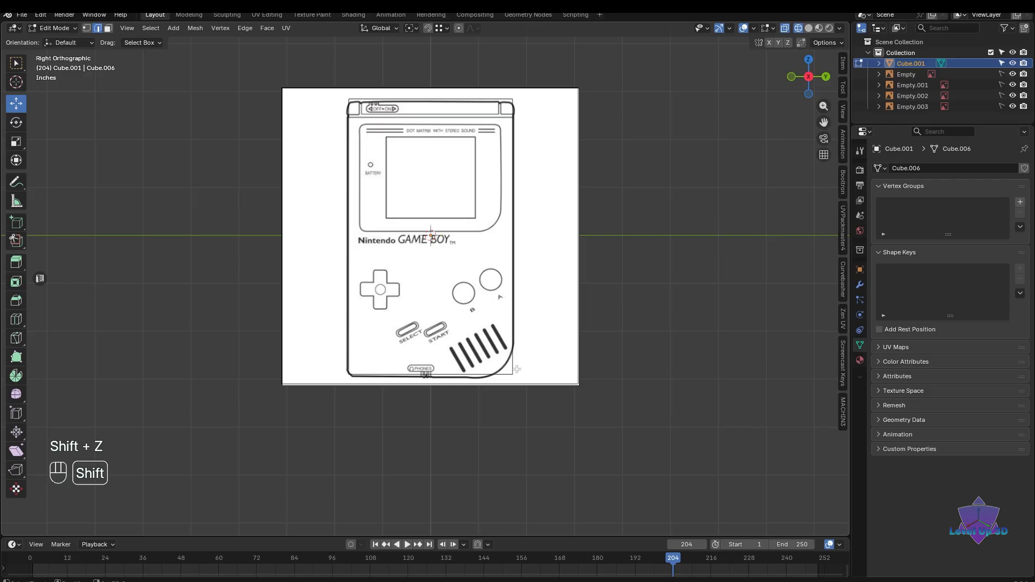
key(shift+z)
key(shift+z)
key(shift+z)
key(shift+z)
key(shift+z)
key(shift+z)
key(shift+z)
key(shift+z)
key(shift+z)
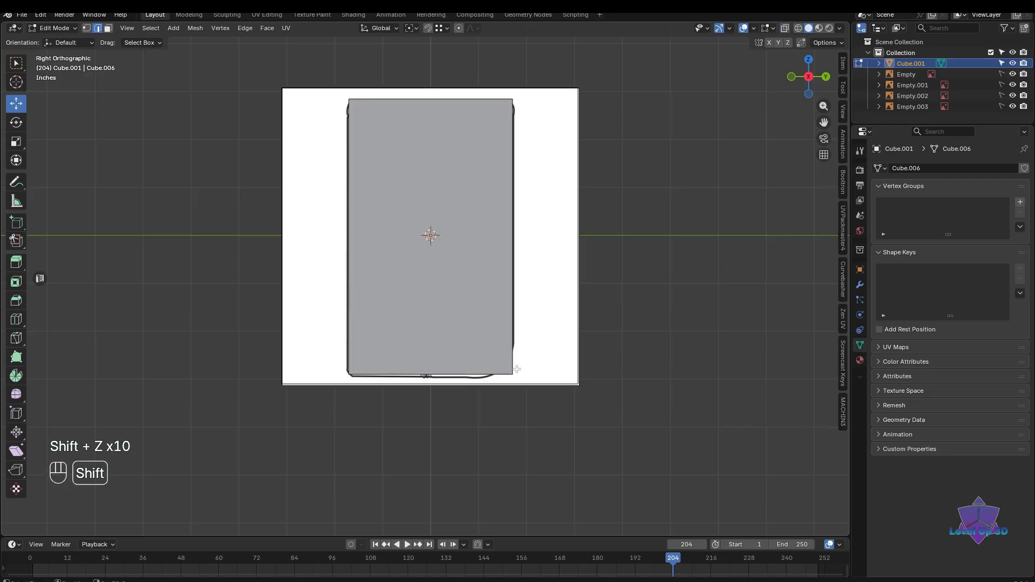
key(shift+z)
scroll(516, 370, down, 2)
shift+scroll(522, 360, down, 1)
scroll(548, 357, up, 2)
shift+middle_drag(549, 358, 533, 398)
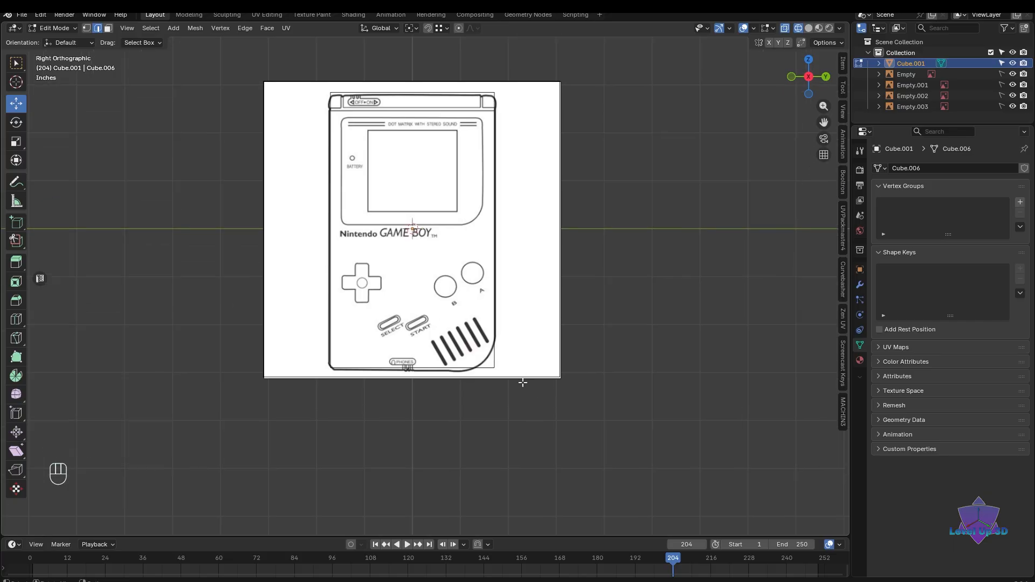
scroll(522, 383, up, 1)
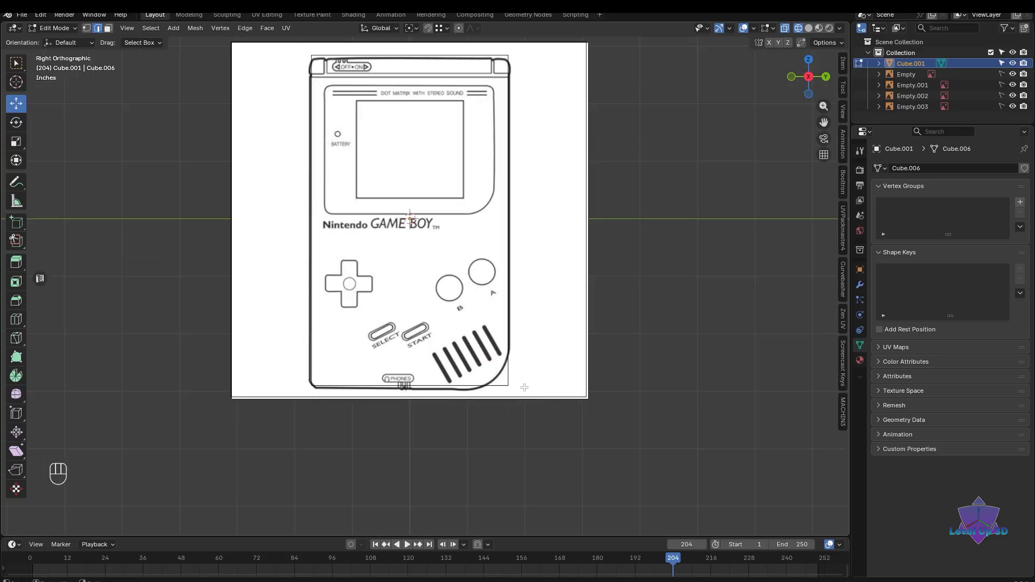
- In solid shading, knife a diagonal cut from the middle of the cube's bottom edge to its right edge, and return to wireframe
key(shift+z)
key(k)
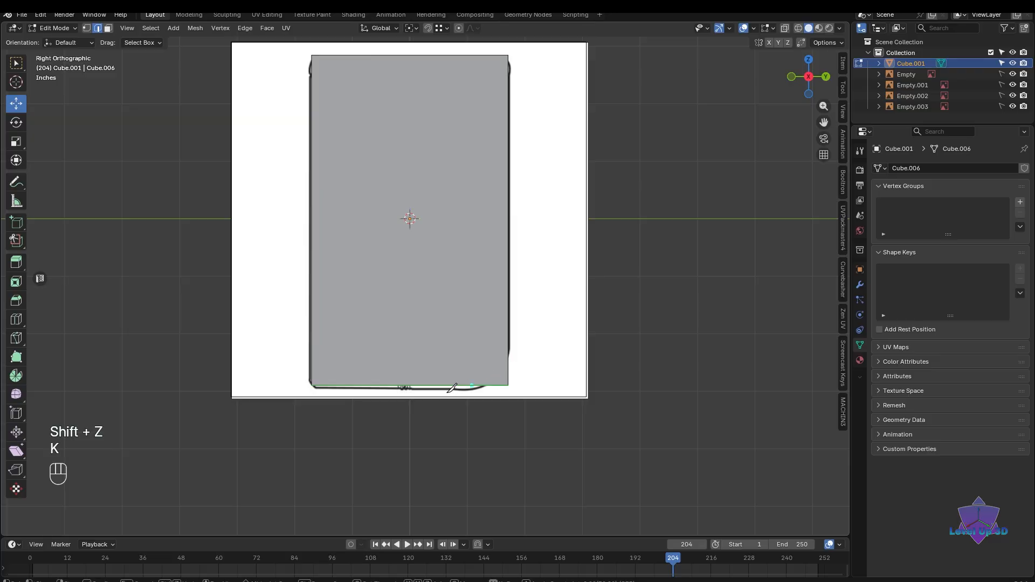
click(407, 386)
click(509, 311)
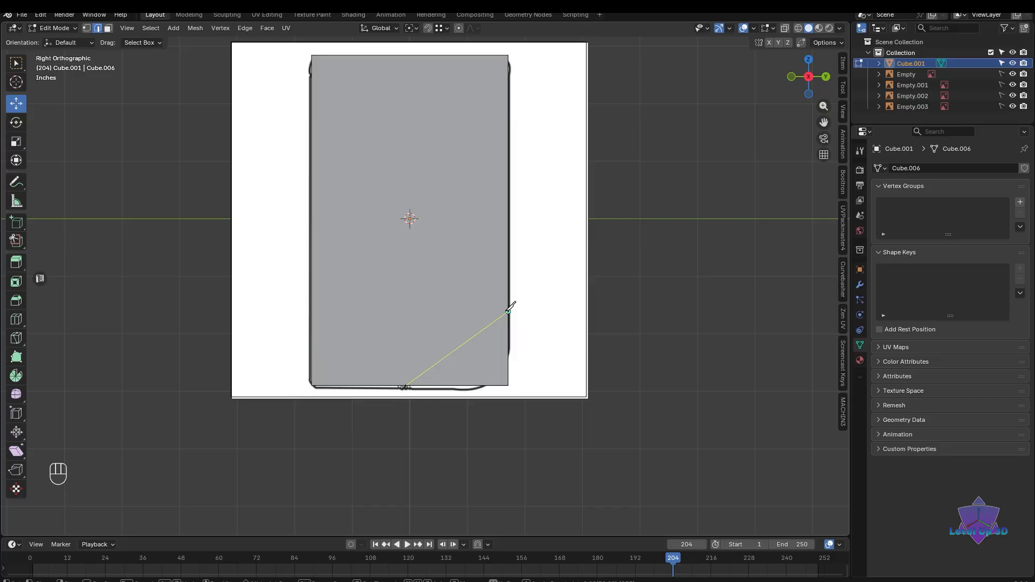
key(Return)
scroll(509, 310, up, 2)
key(shift+z)
shift+middle_drag(529, 413, 528, 347)
scroll(536, 383, down, 1)
- Bring the photo board over the viewport and examine the speaker grille and the rounded corner beside it
right_drag(1034, 306, 444, 234)
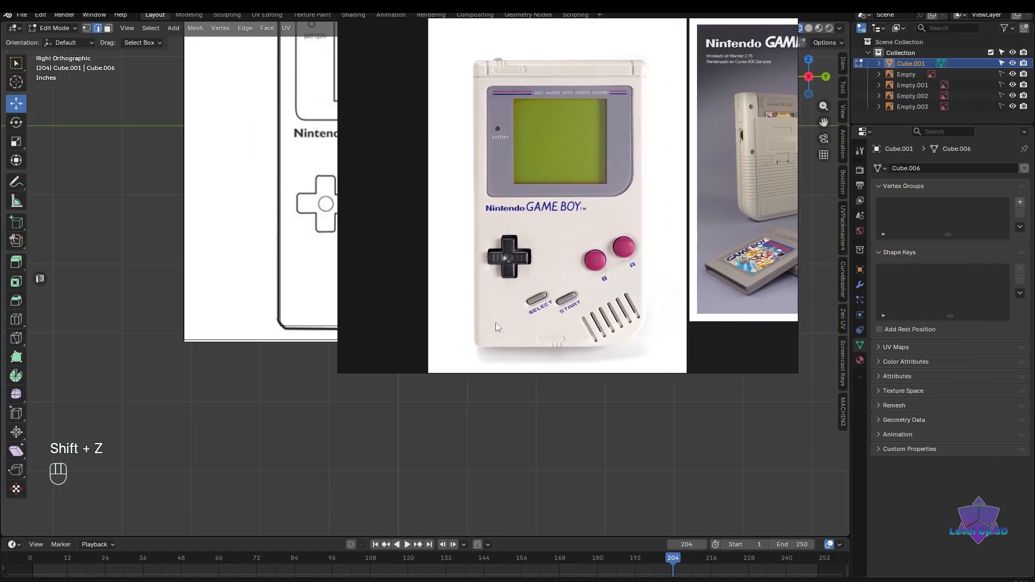
scroll(496, 326, up, 8)
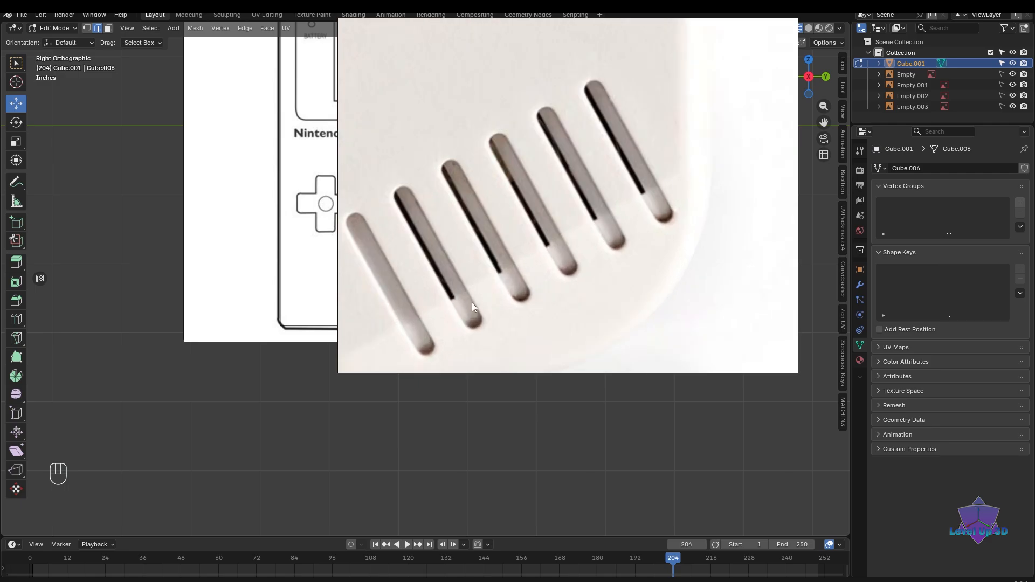
scroll(473, 306, down, 6)
scroll(624, 330, up, 3)
- Switch the cube's mesh to vertex selection with the cut corner in view
shift+middle_drag(624, 330, 541, 340)
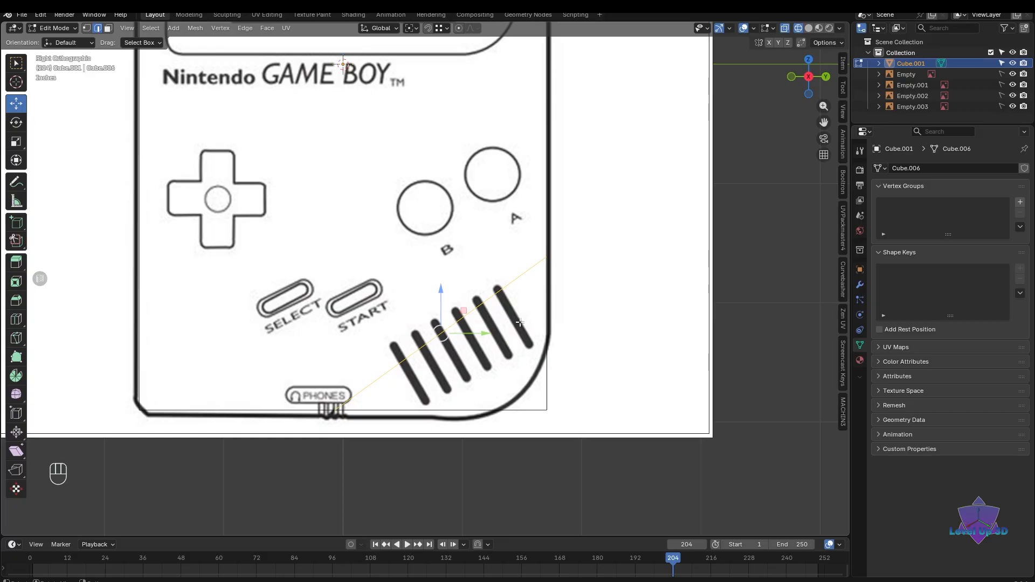
key(1)
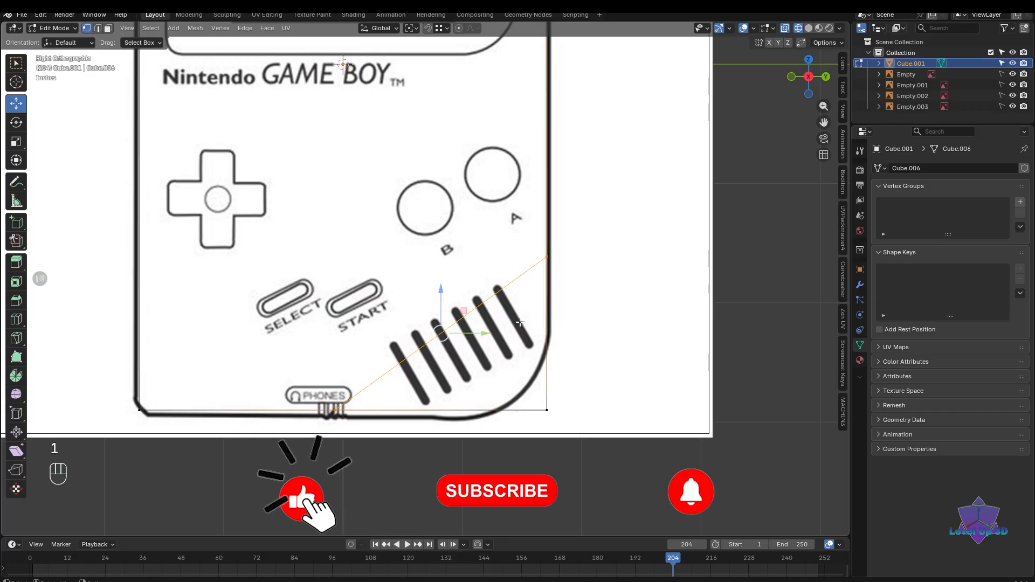
- Lower the diagonal cut's vertex on the cube's right edge by about 0.42 inches along Z
click(548, 257)
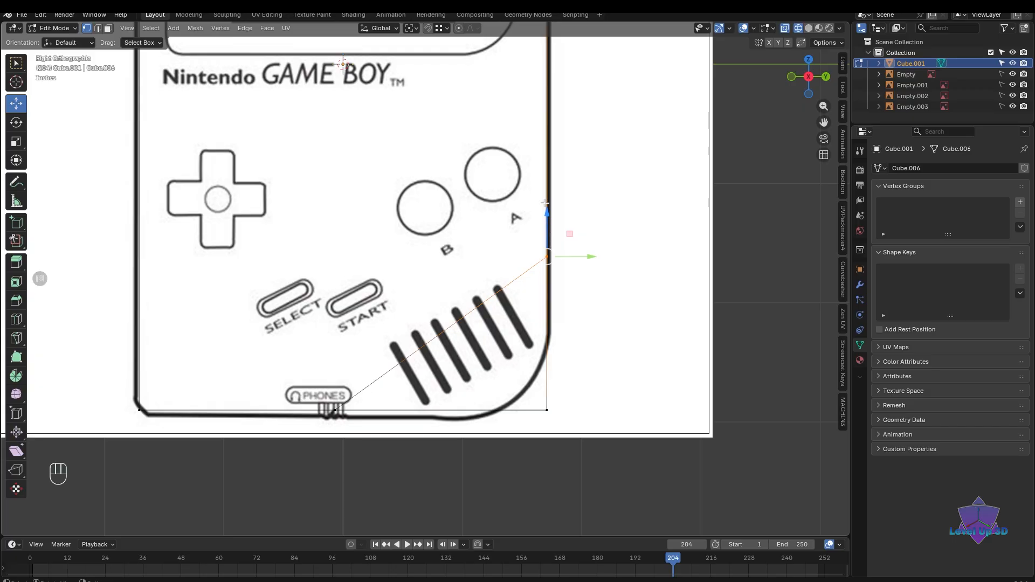
drag(548, 215, 554, 252)
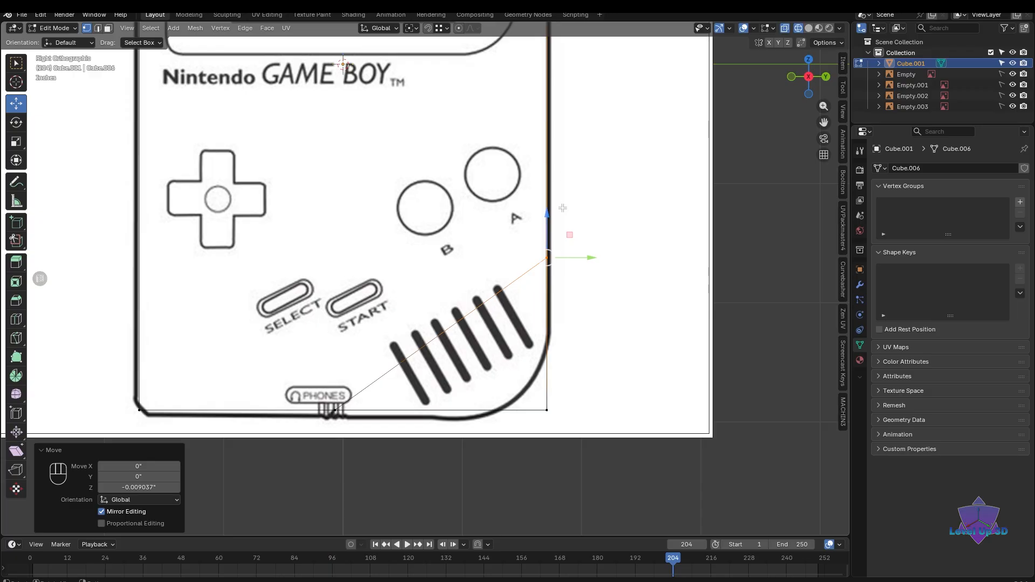
drag(547, 229, 544, 281)
key(g)
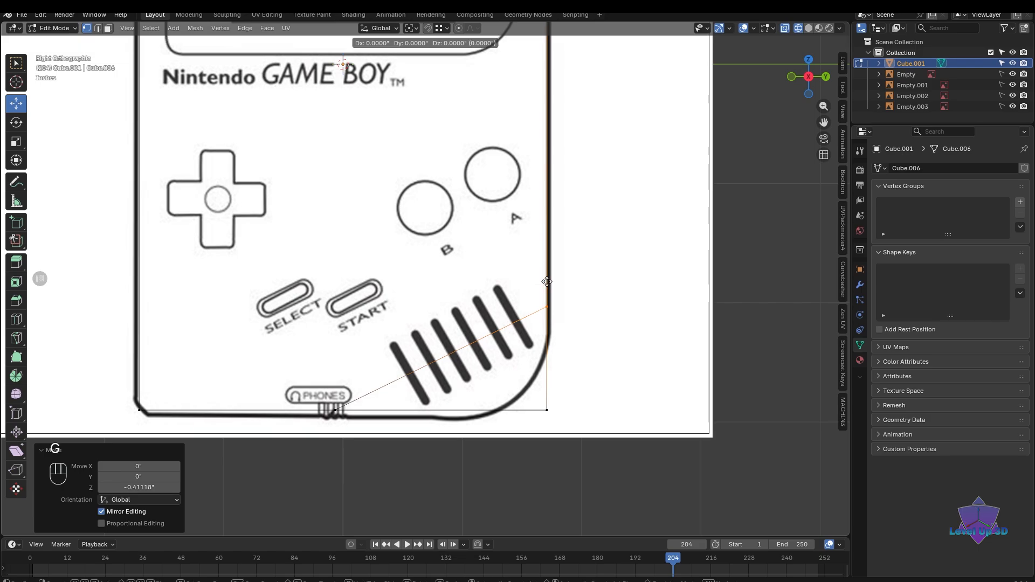
key(z)
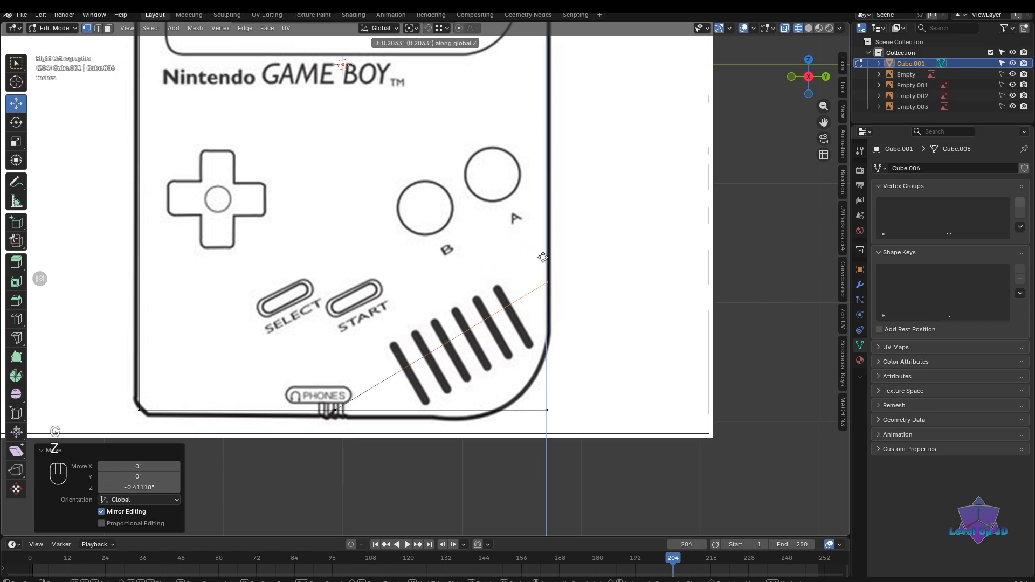
right_click(541, 200)
- Shift the diagonal cut's vertex on the bottom edge along Y from the phones jack toward the speaker grille
scroll(594, 263, up, 3)
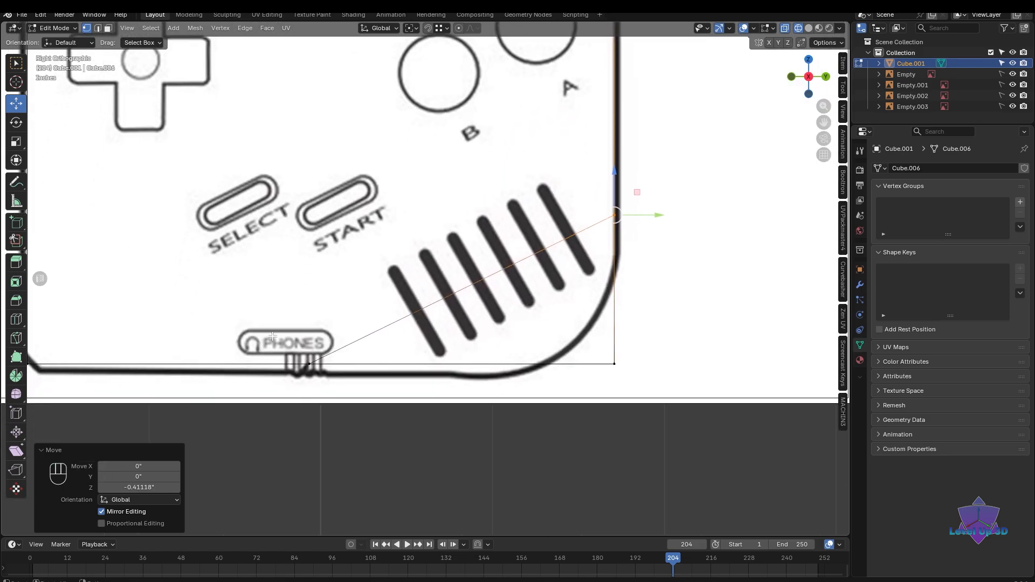
click(308, 368)
shift+middle_drag(338, 382, 400, 354)
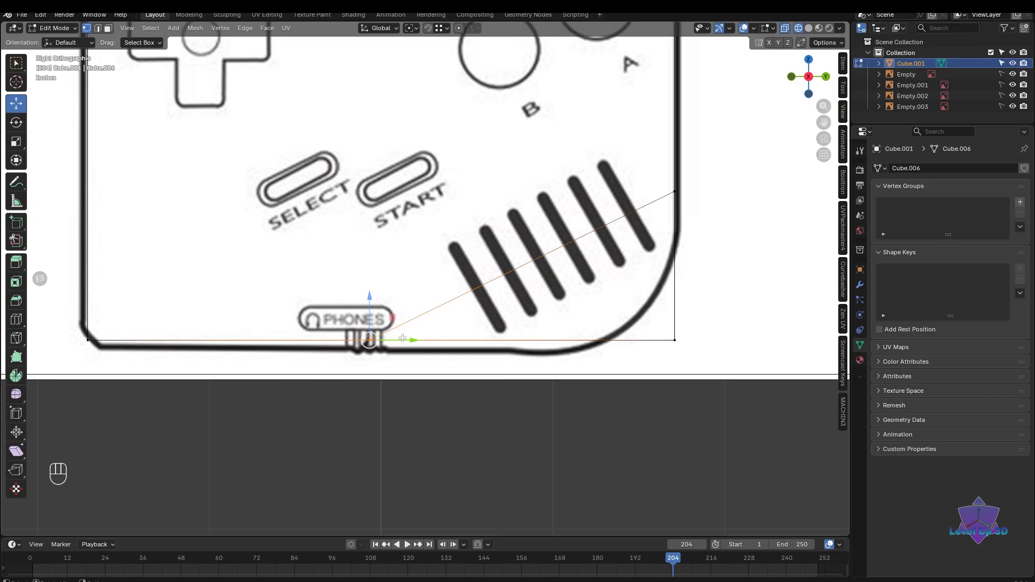
drag(408, 343, 464, 350)
- Fine-tune the diagonal cut's upper vertex, lowering it by about 0.06 inches overall along the right edge
click(674, 191)
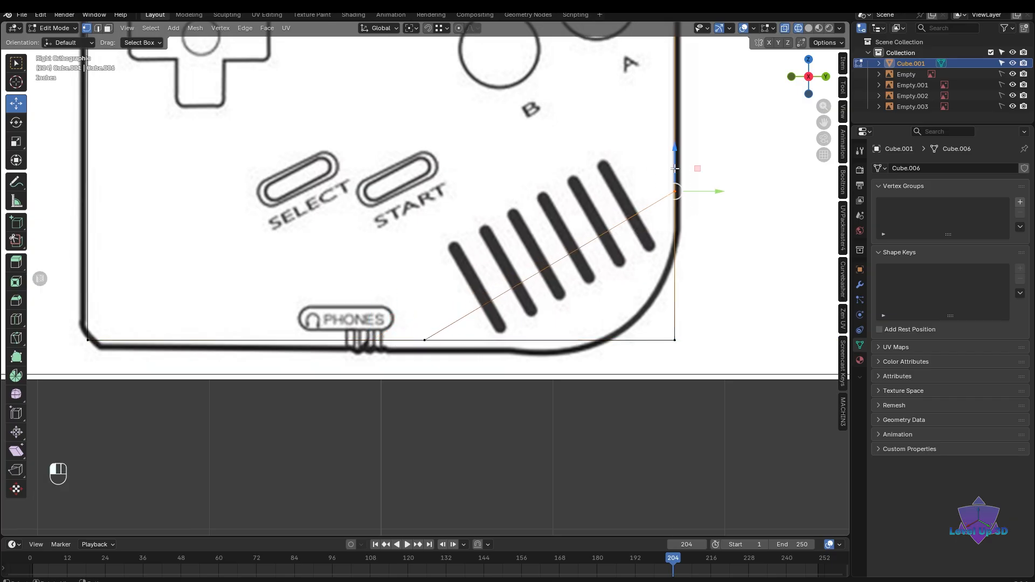
drag(675, 172, 676, 183)
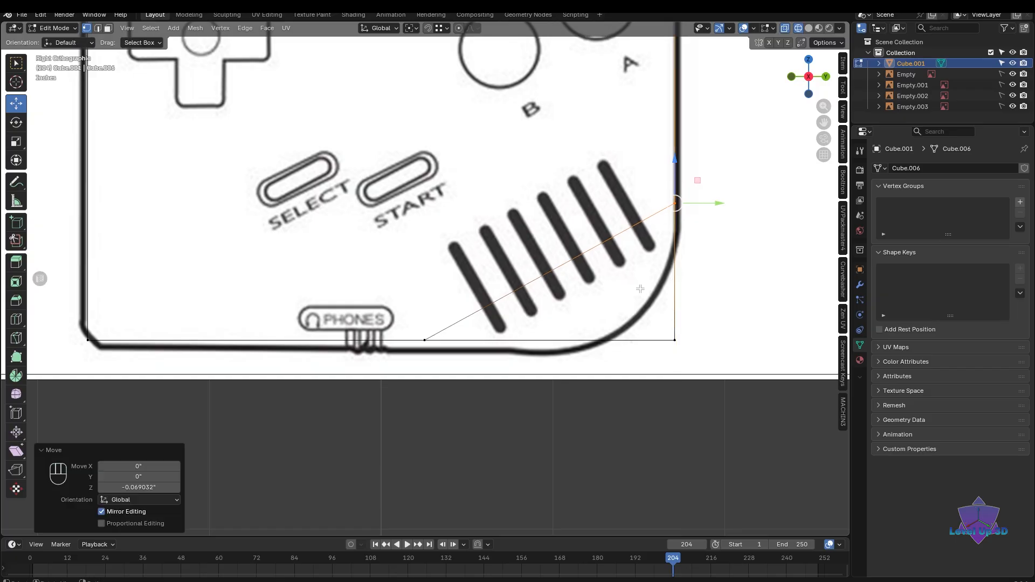
scroll(636, 294, down, 1)
shift+middle_drag(616, 329, 552, 335)
scroll(555, 333, down, 1)
scroll(556, 333, down, 1)
scroll(557, 323, down, 1)
scroll(539, 338, up, 3)
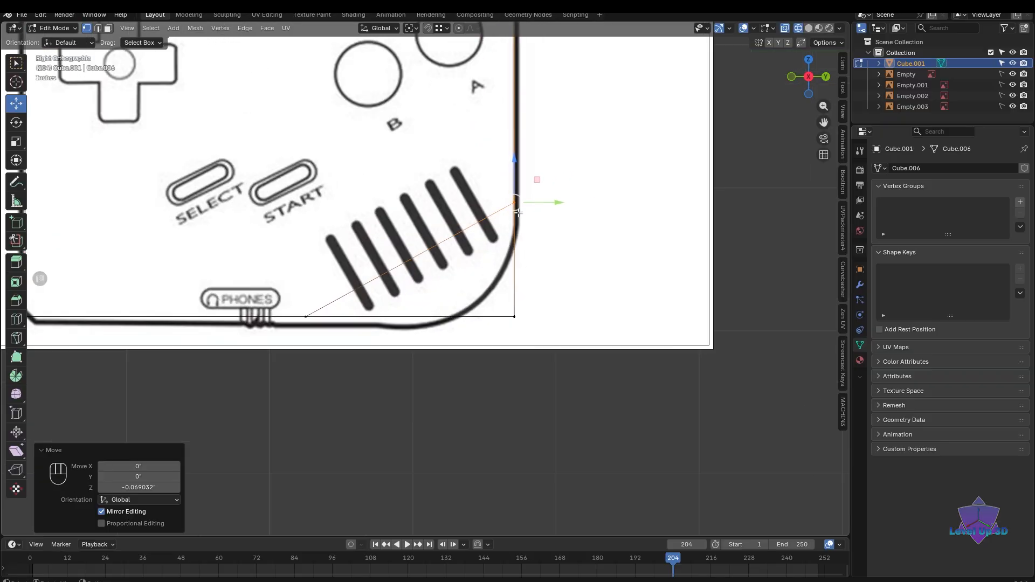
drag(516, 177, 515, 173)
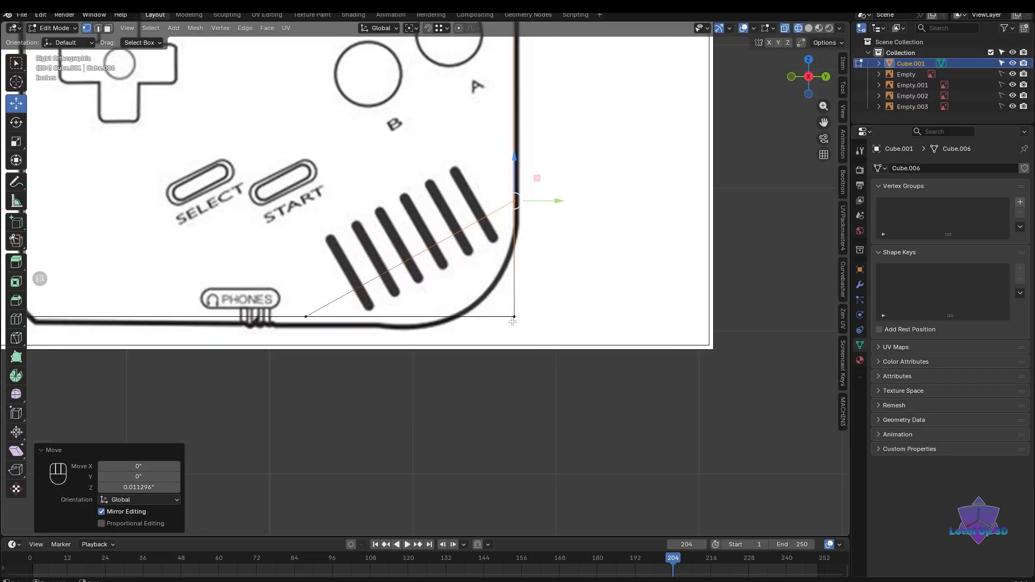
- Knife a horizontal cut through the whole cube from the diagonal's upper vertex, and switch to solid shading
shift+middle_drag(516, 348, 479, 324)
key(2)
scroll(517, 326, down, 2)
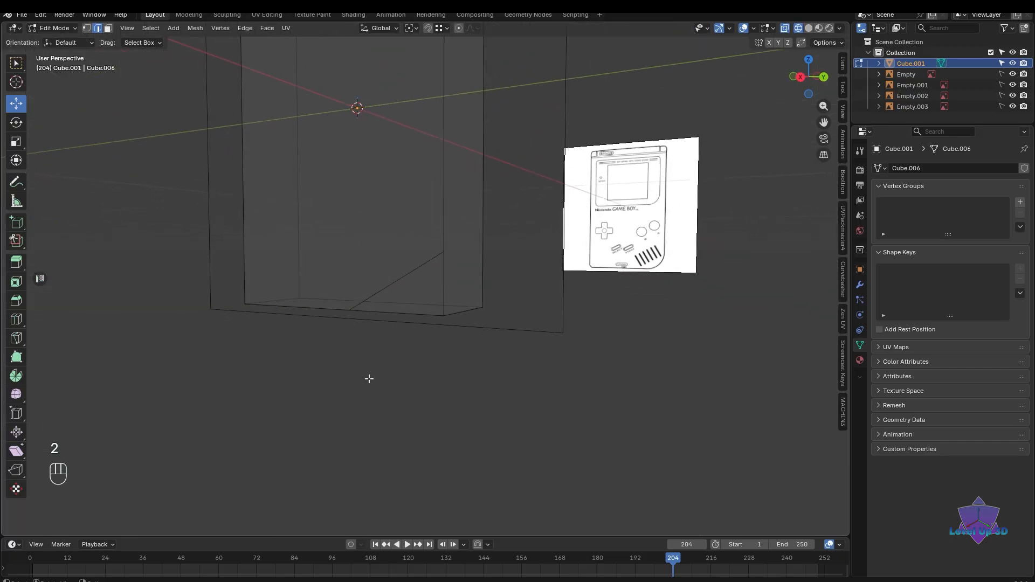
middle_drag(369, 379, 519, 334)
scroll(536, 337, up, 3)
key(k)
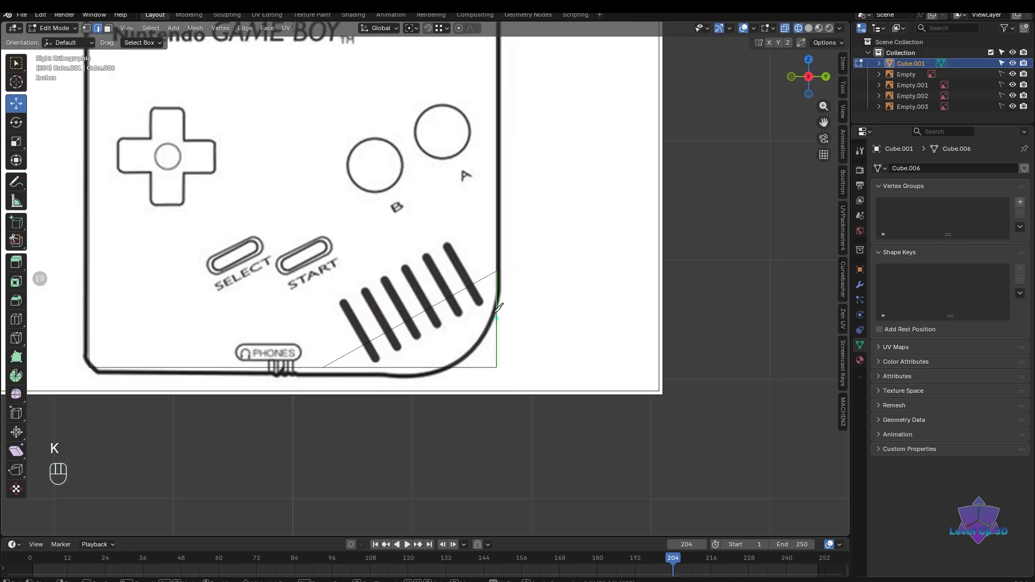
click(497, 271)
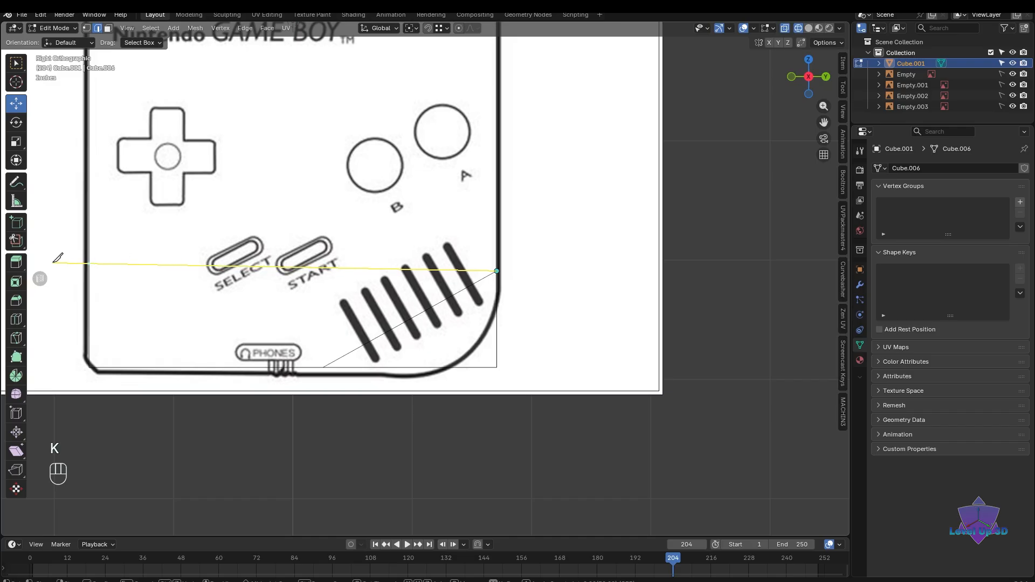
key(a)
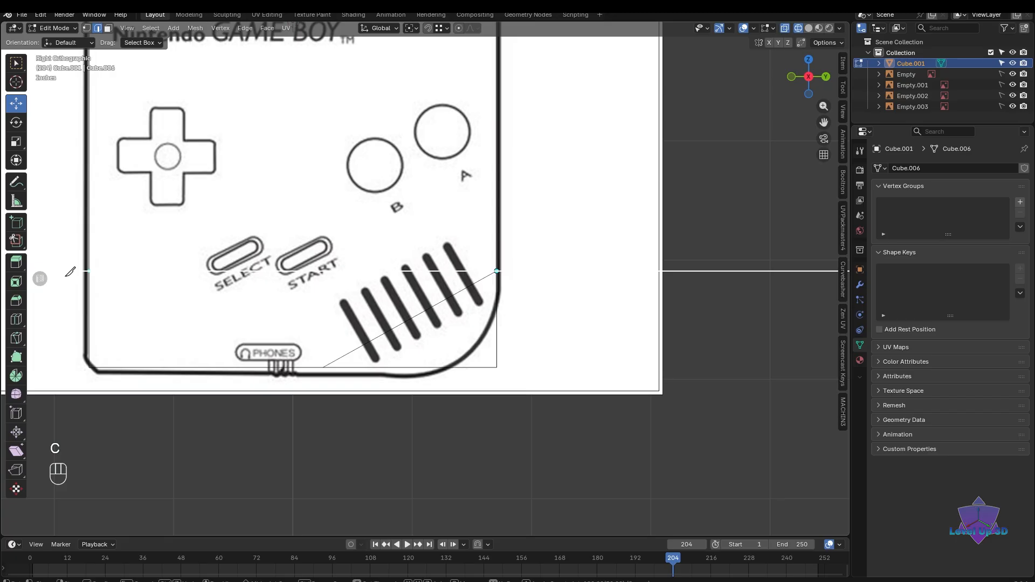
click(70, 271)
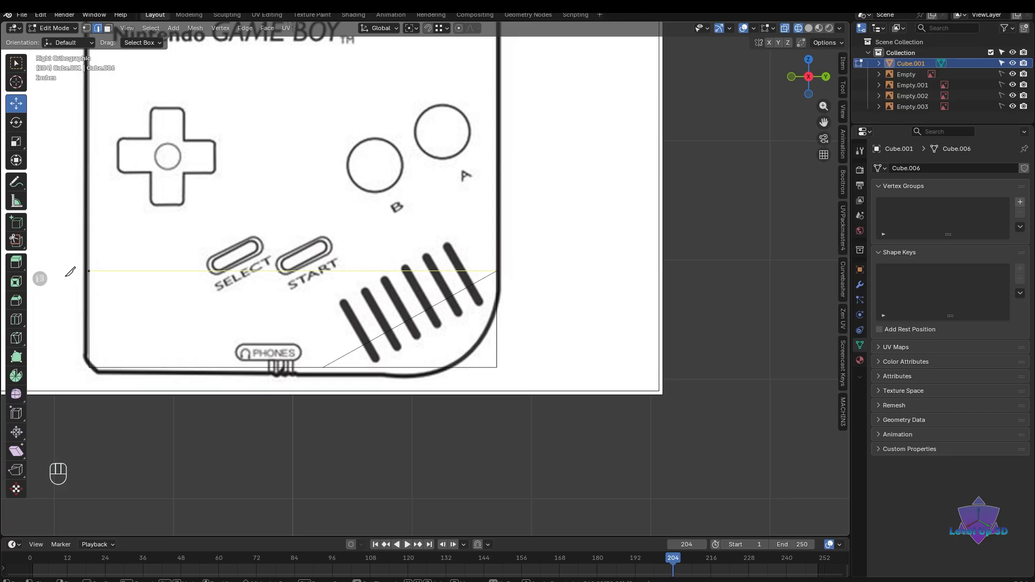
key(Return)
scroll(439, 377, down, 5)
mouse_move(439, 377)
middle_down()
mouse_move(276, 379)
mouse_move(219, 453)
mouse_move(337, 462)
mouse_move(407, 380)
mouse_move(448, 367)
mouse_move(421, 354)
middle_up()
key(shift+z)
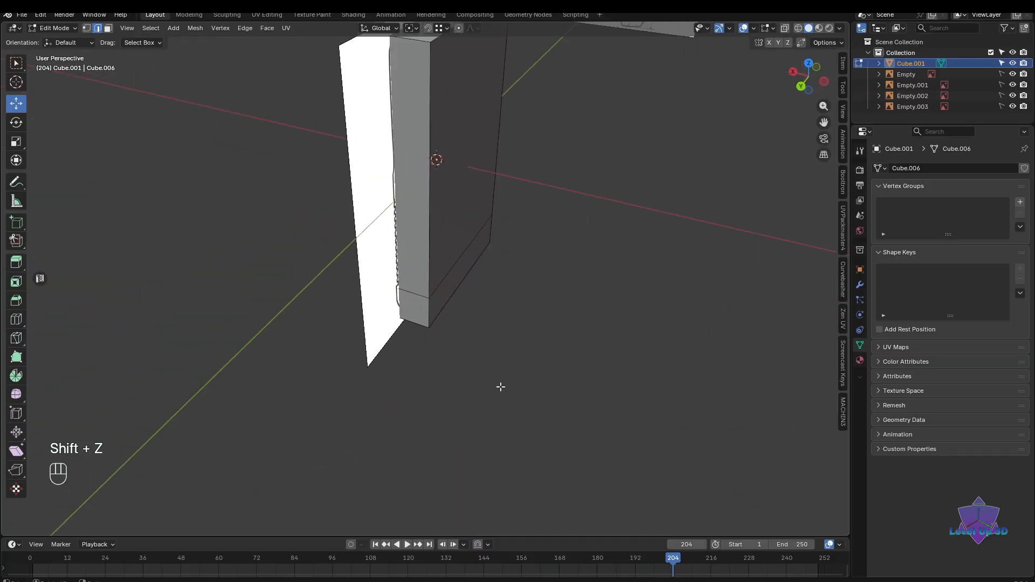
- In Object Mode, move the Back.png reference about 24 inches along X away from the cube and make it unselectable
scroll(501, 387, down, 3)
key(Tab)
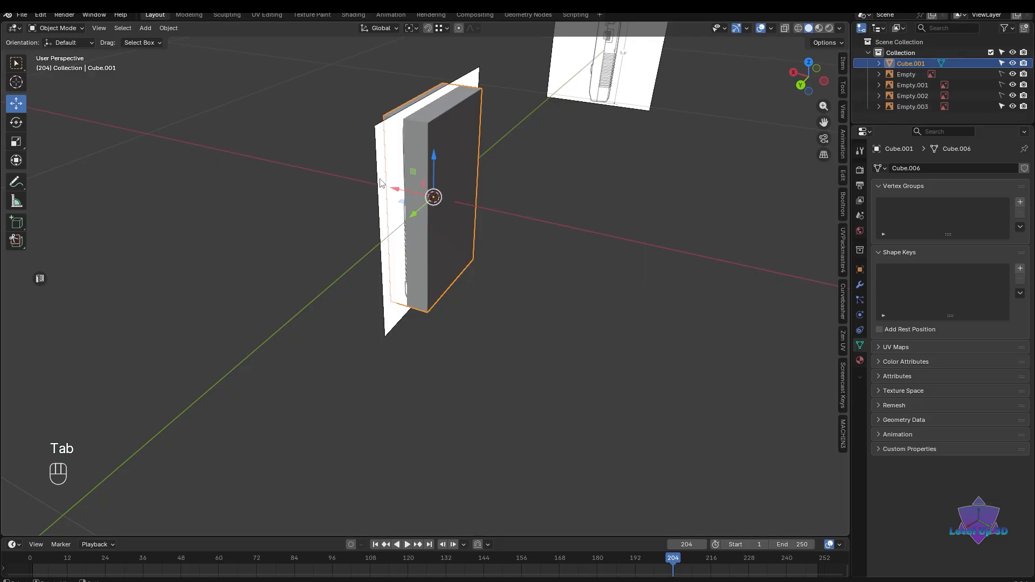
click(971, 106)
middle_drag(513, 324, 495, 365)
drag(374, 220, 81, 214)
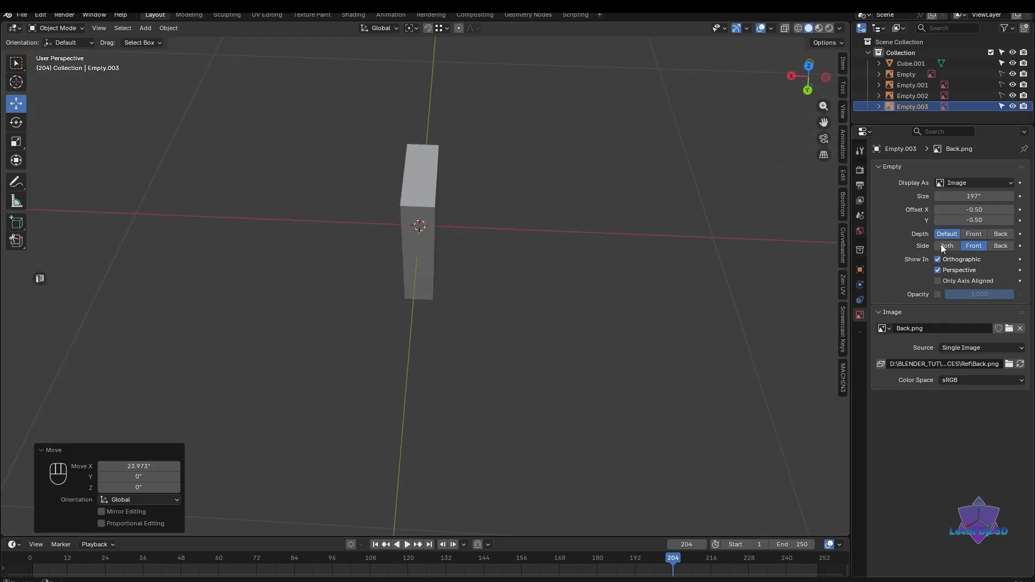
click(1002, 106)
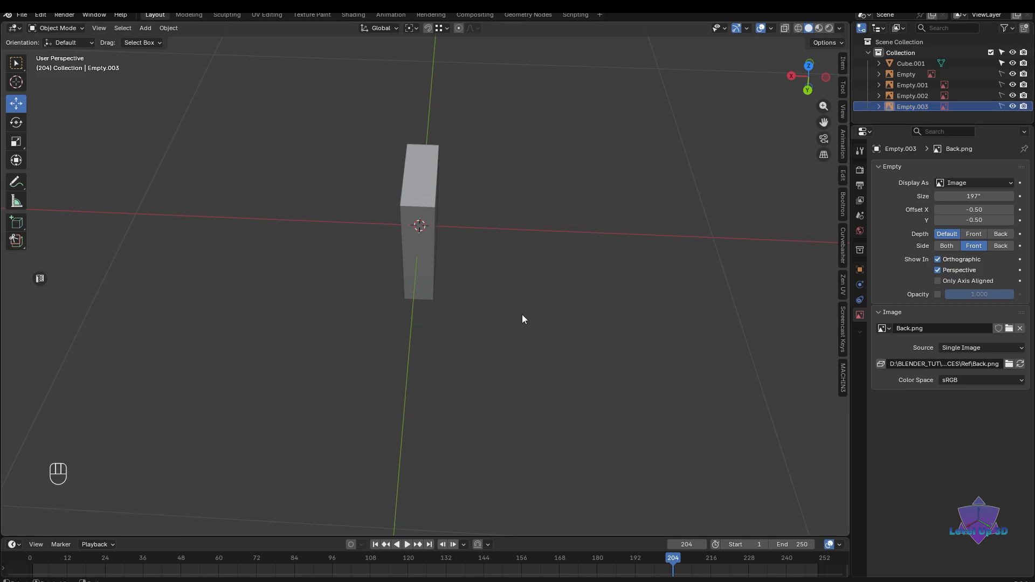
- Edit the cube's mesh again and knife a vertical cut through it from the diagonal's bottom vertex to the top
scroll(522, 315, up, 2)
click(423, 248)
key(Tab)
key(Tab)
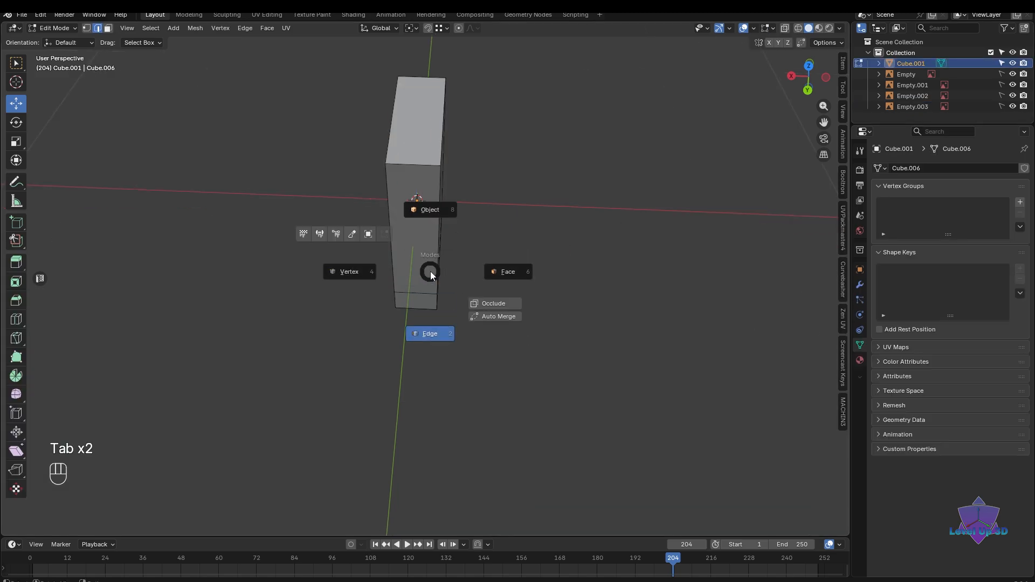
middle_drag(484, 368, 486, 396)
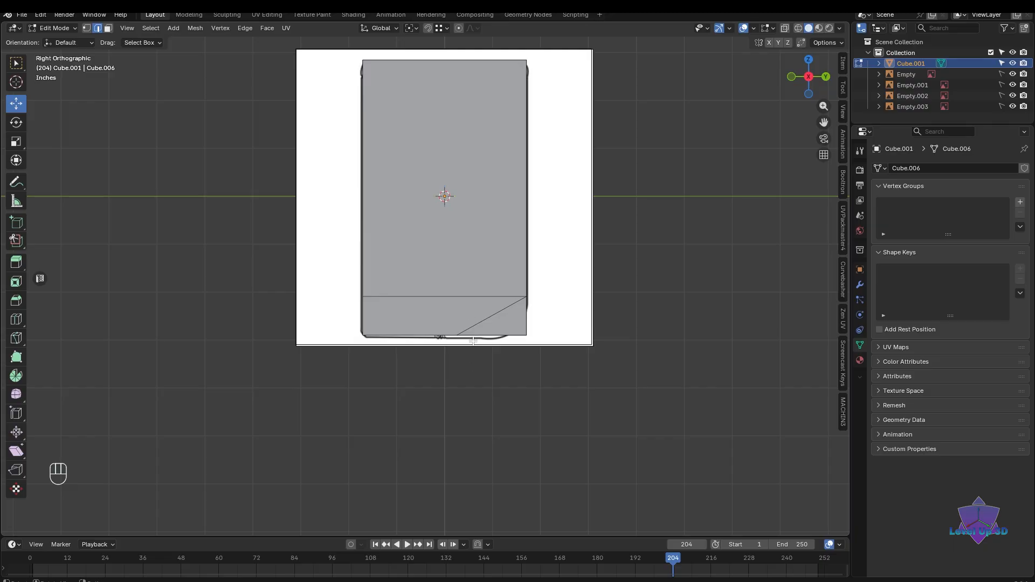
key(k)
click(456, 335)
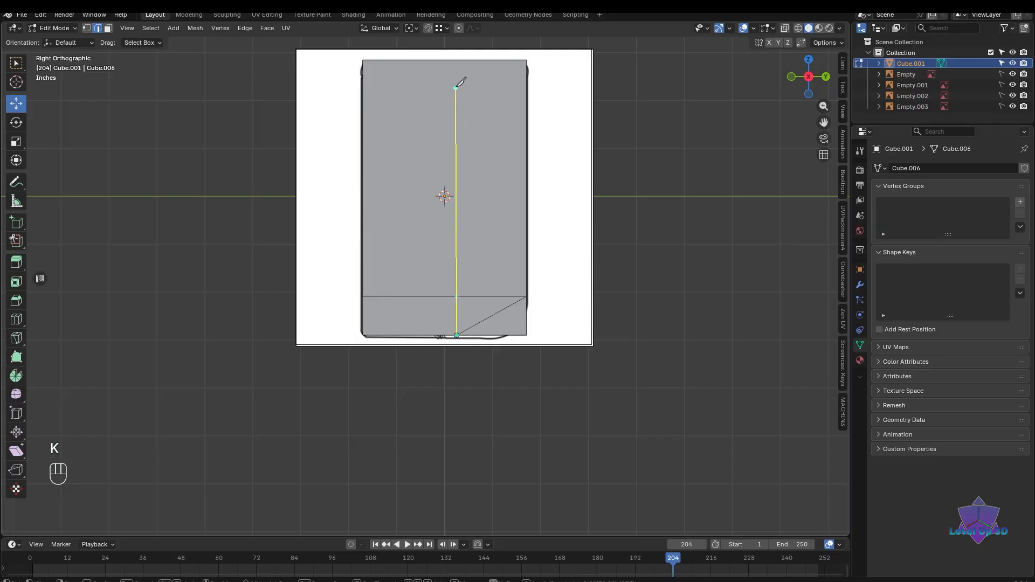
key(a)
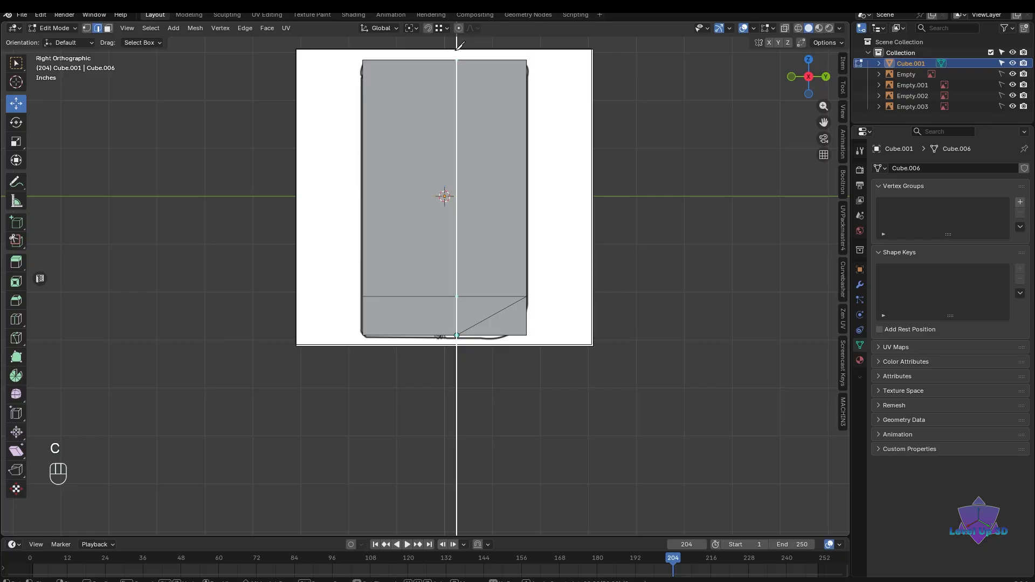
click(461, 45)
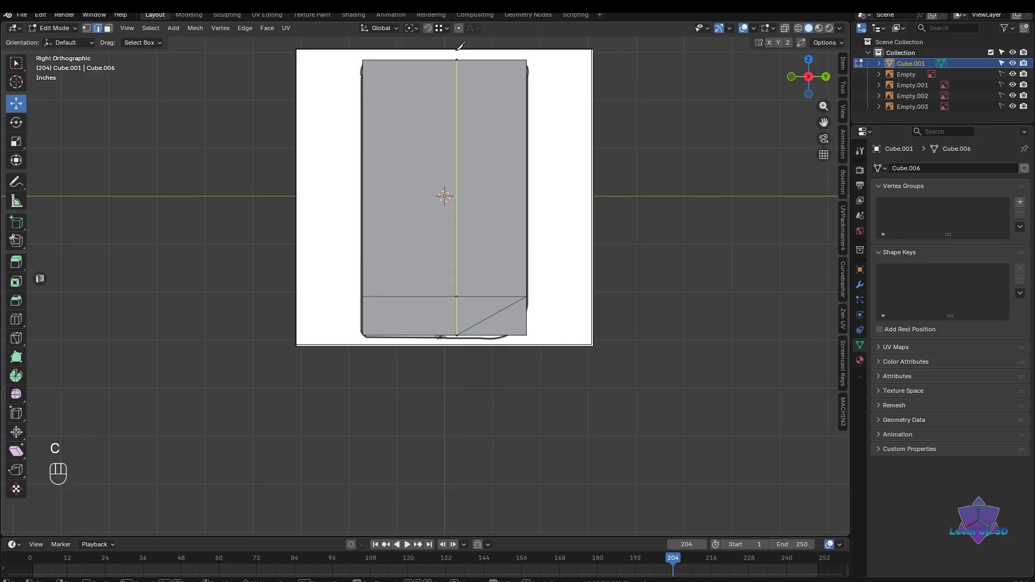
key(Return)
- Bring up the photo board and examine the Game Boy's rounded lower corner beside the speaker grille
scroll(550, 178, down, 2)
middle_drag(550, 178, 574, 353)
scroll(546, 331, up, 3)
scroll(635, 358, down, 3)
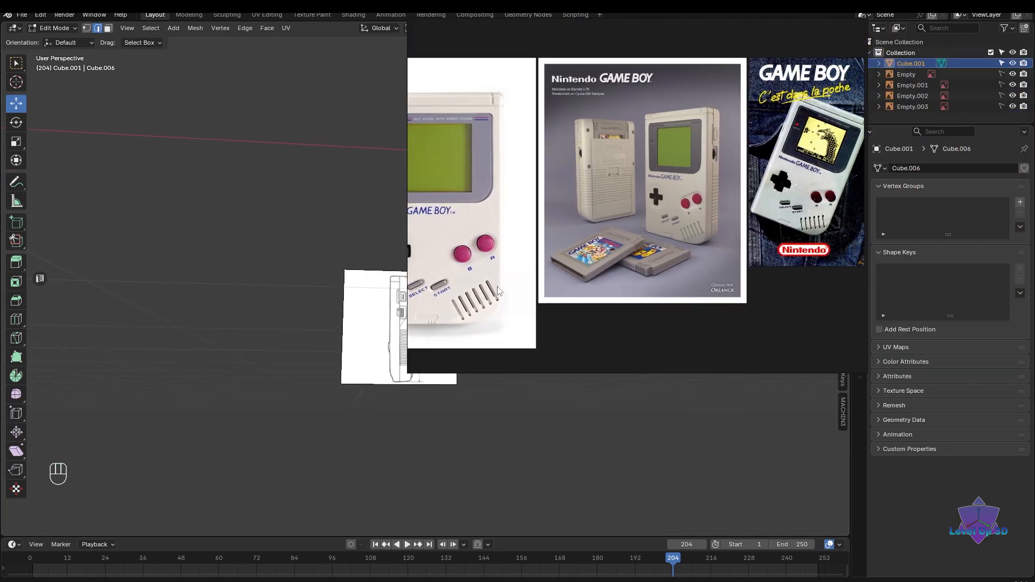
scroll(681, 257, up, 6)
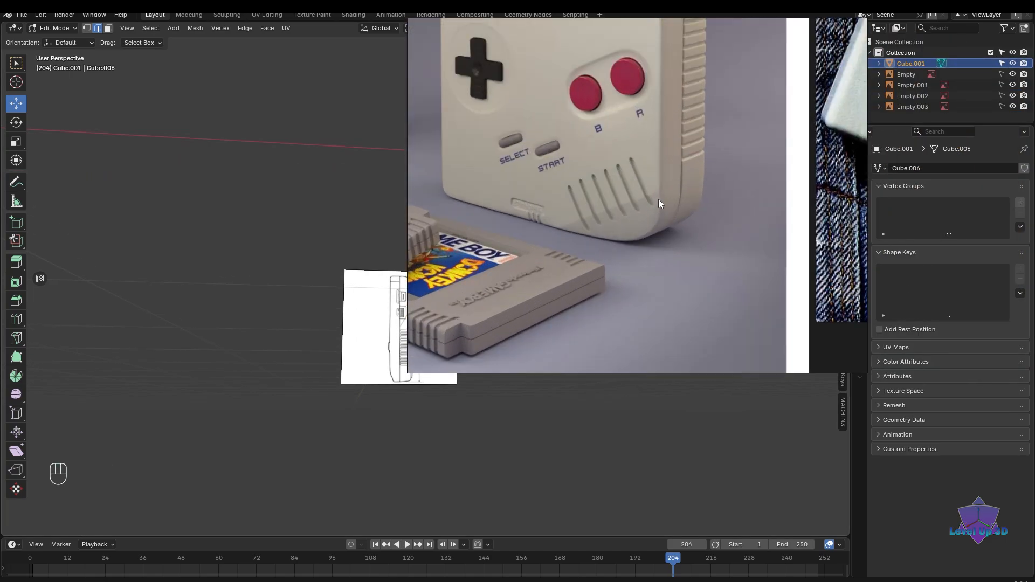
scroll(600, 230, down, 3)
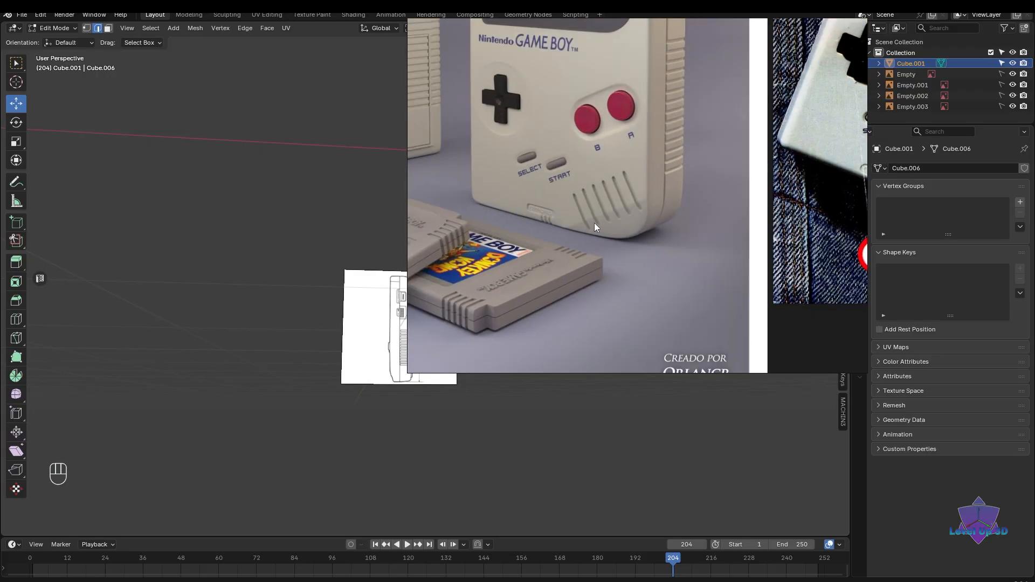
scroll(498, 302, up, 1)
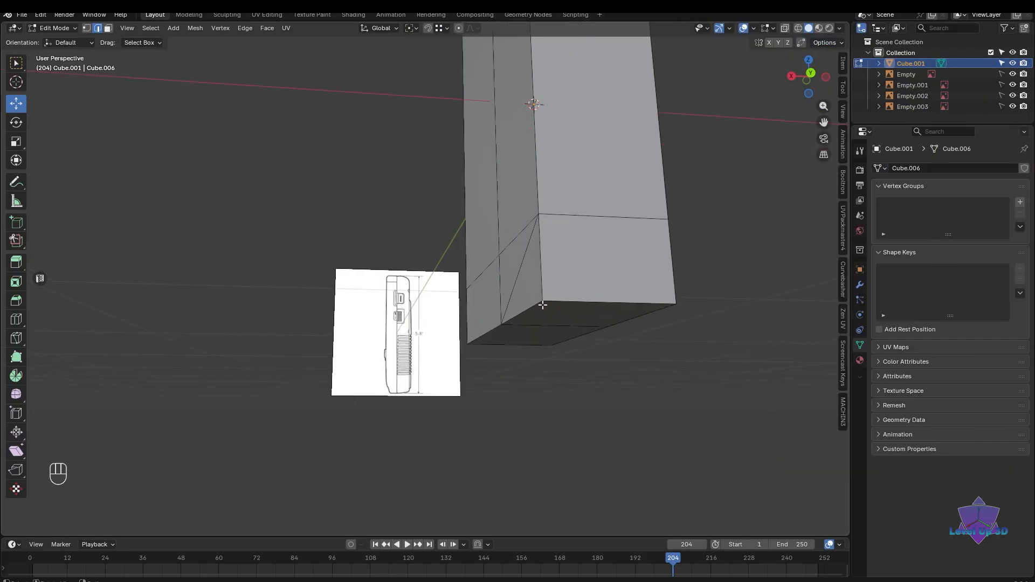
- Select the front vertex of the lower corner and move it inward along X to follow the side drawing's outline
click(543, 304)
middle_drag(566, 344, 576, 402)
key(1)
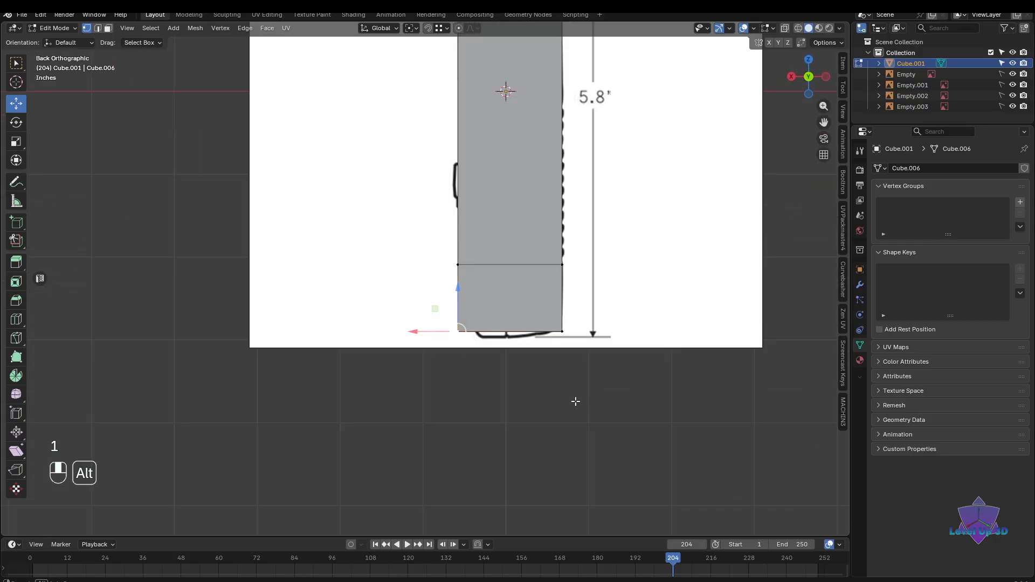
scroll(403, 374, up, 2)
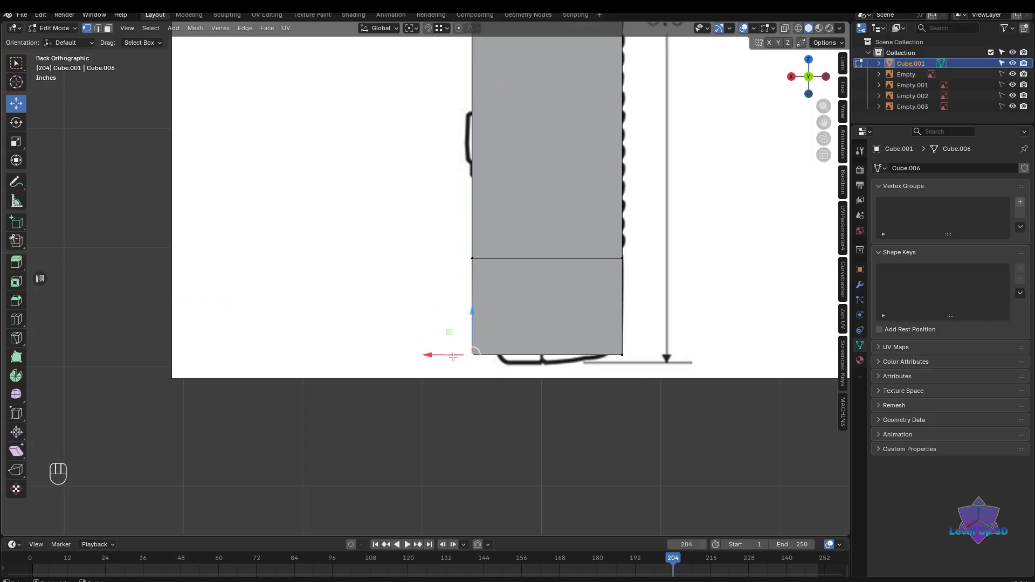
drag(453, 357, 489, 358)
- In wireframe, bevel the cube's lower corner edge with 5 segments and a width of about 0.635 inches to follow the drawing's curve
scroll(495, 393, down, 3)
middle_drag(494, 395, 562, 351)
scroll(623, 369, up, 2)
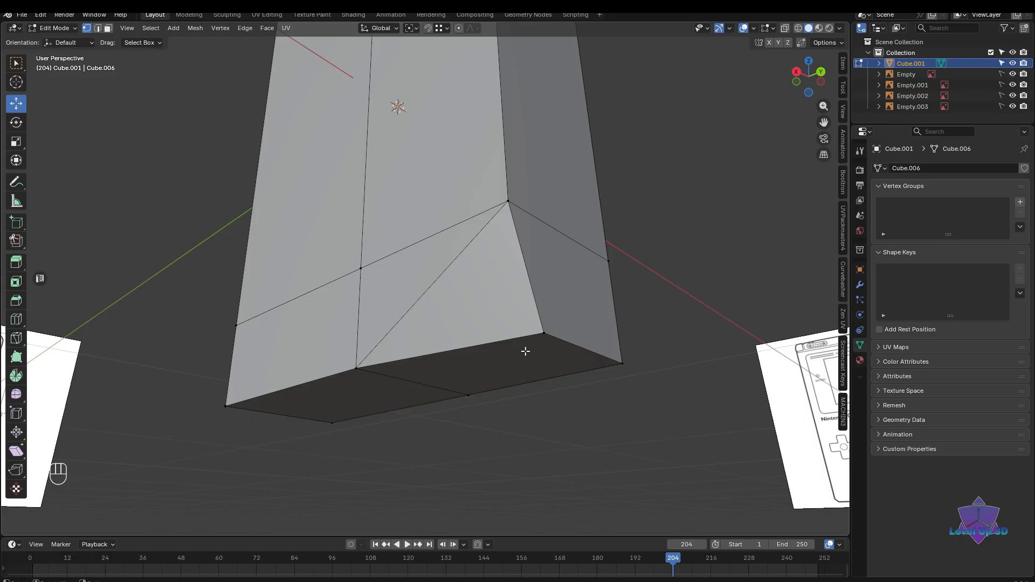
key(2)
click(571, 342)
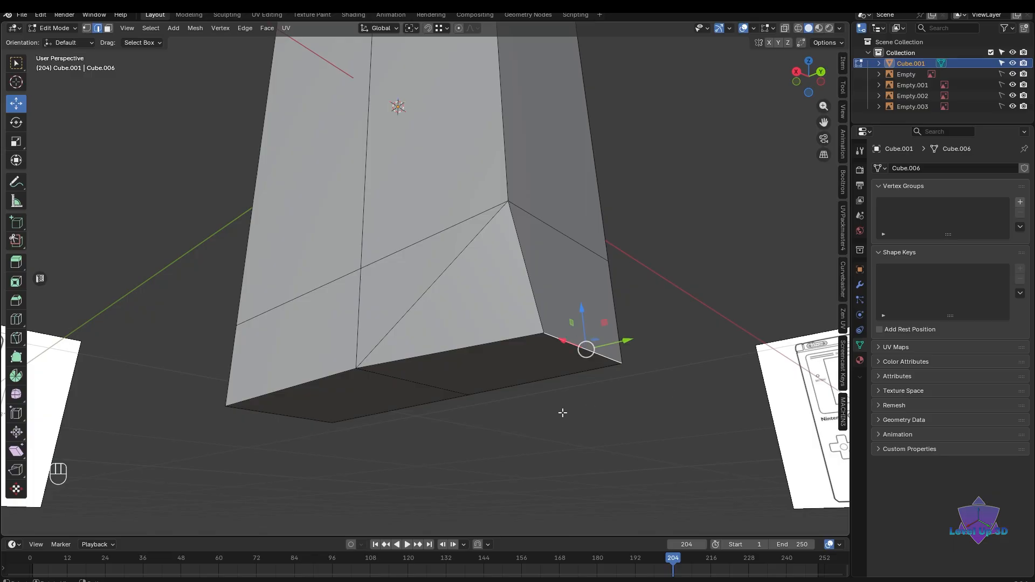
mouse_move(592, 424)
middle_down()
mouse_move(613, 406)
mouse_move(566, 363)
mouse_move(645, 444)
mouse_move(588, 411)
middle_up()
key(shift+z)
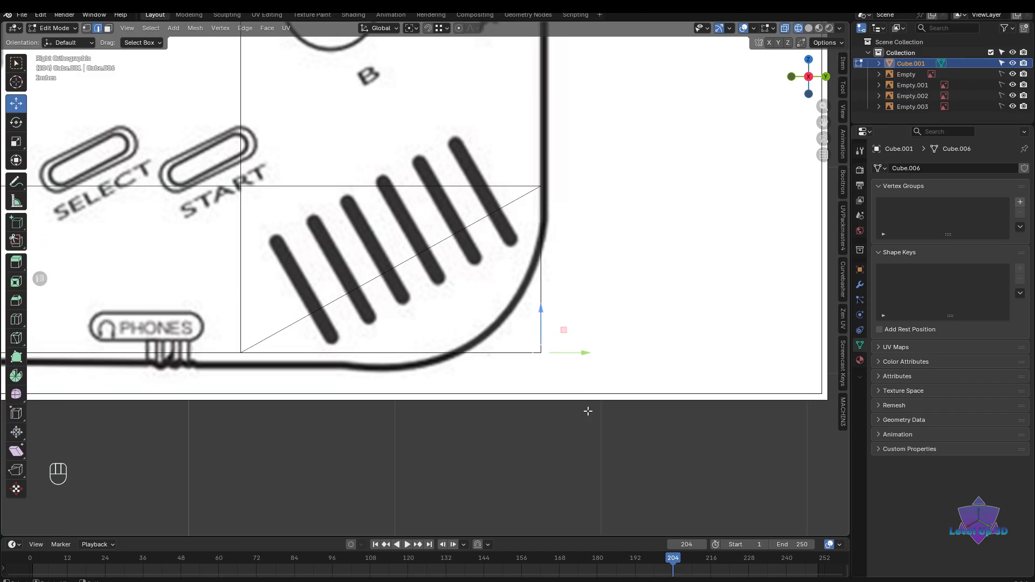
key(ctrl+b)
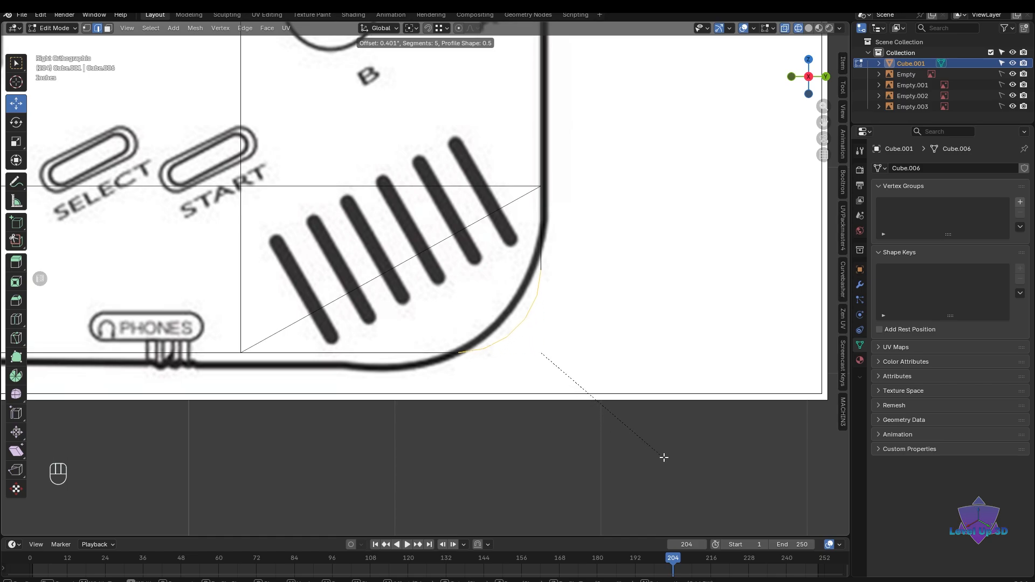
click(710, 474)
scroll(696, 458, down, 3)
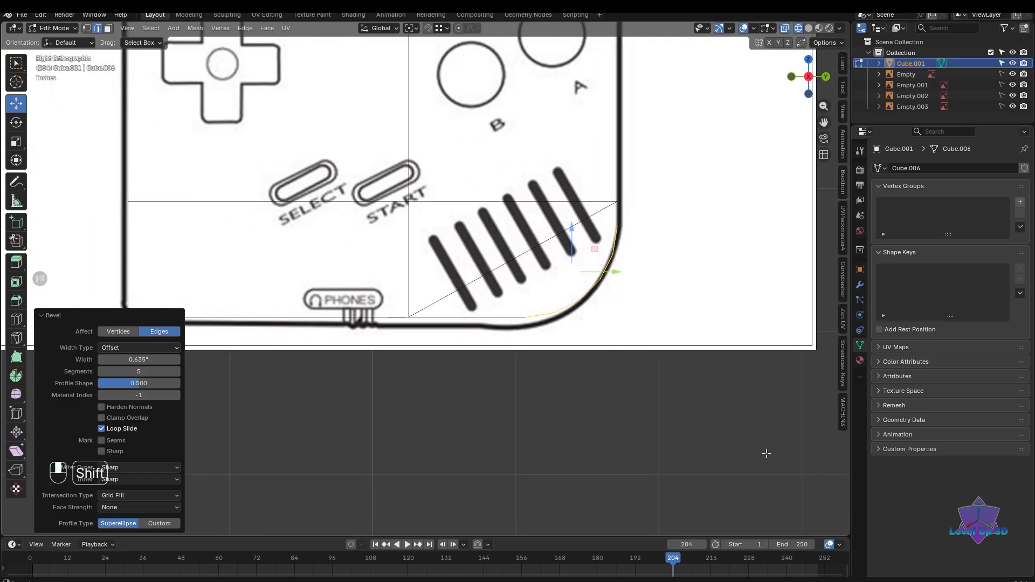
- Select all vertices of the body's lower section and move them about -0.054 inches along Z to follow the front drawing's bottom outline
shift+middle_drag(700, 446, 747, 449)
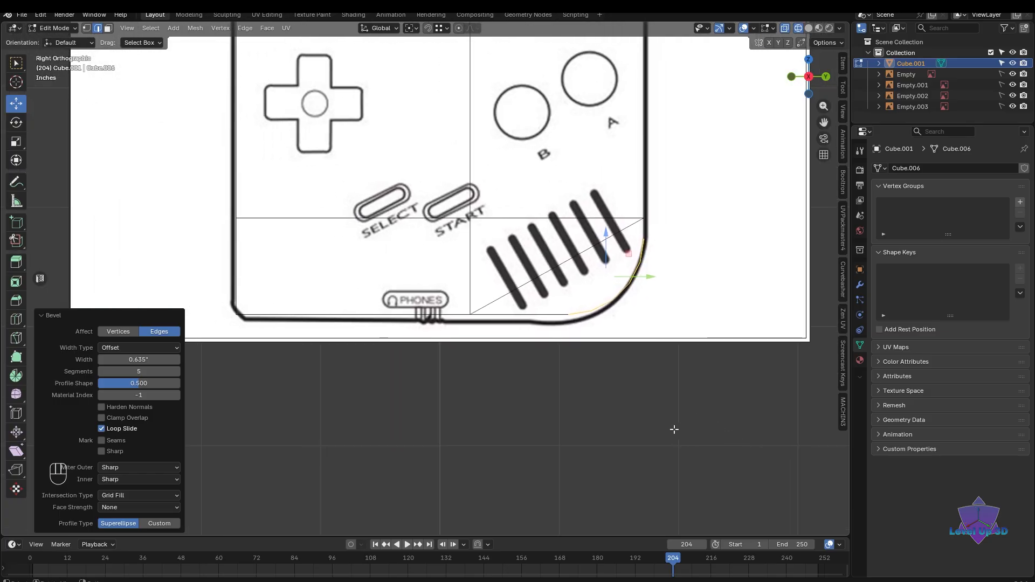
key(1)
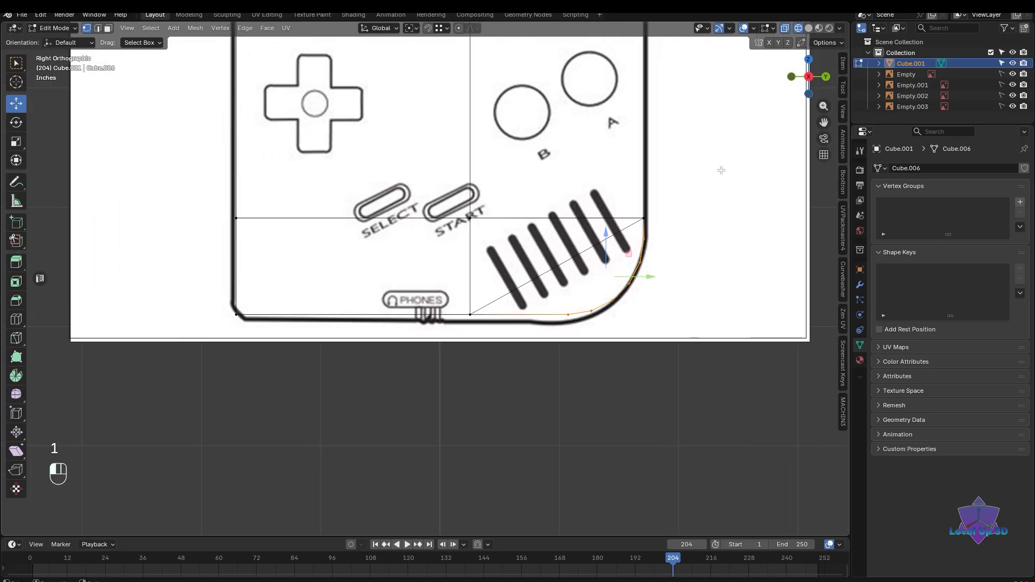
drag(721, 169, 167, 396)
drag(440, 234, 440, 242)
shift+middle_drag(603, 341, 536, 363)
scroll(550, 362, up, 1)
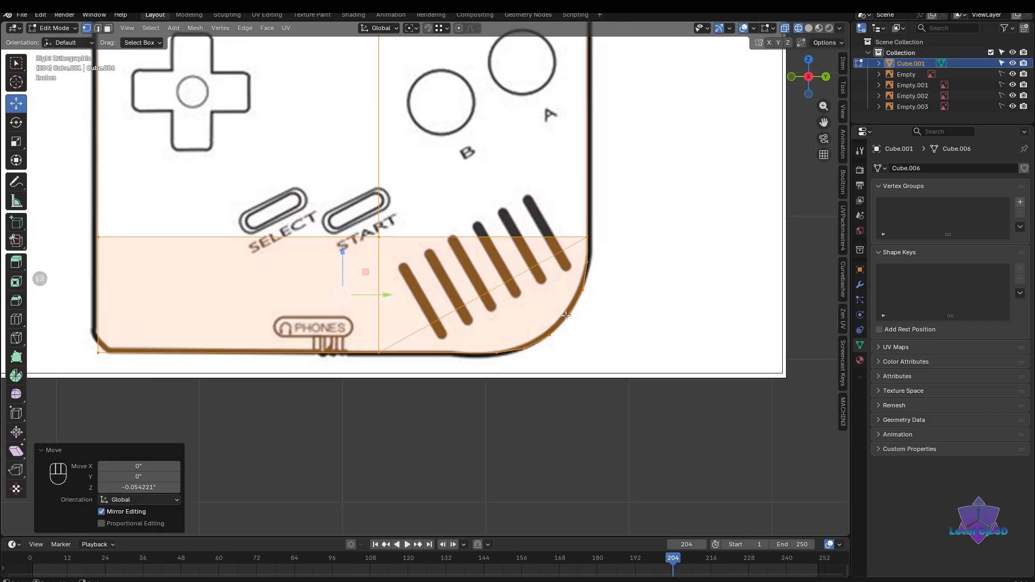
scroll(518, 380, down, 3)
middle_drag(534, 396, 557, 409)
key(KP_3)
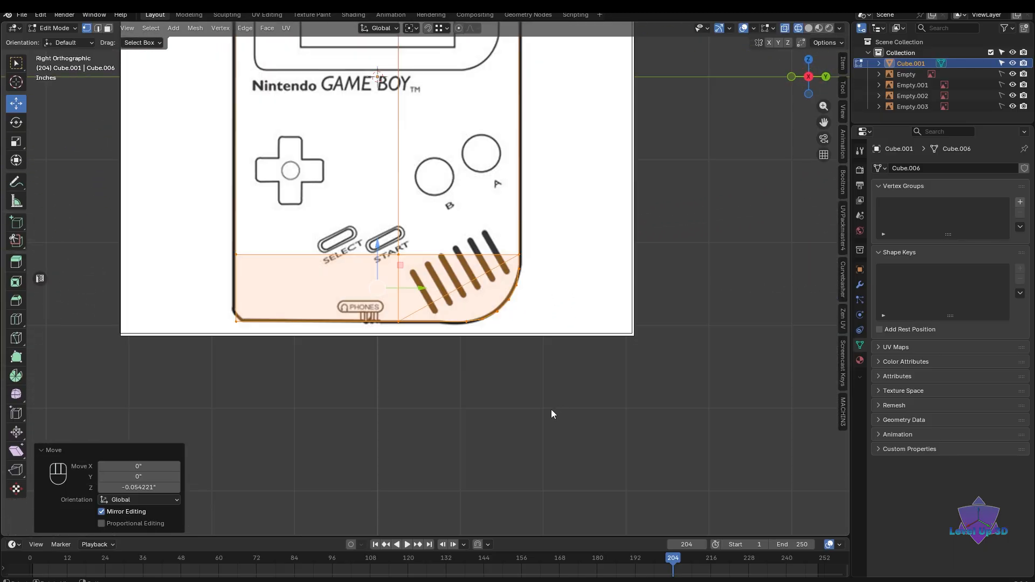
- Return to Object Mode with solid shading and check the body's shape against the front drawing
key(Tab)
click(552, 336)
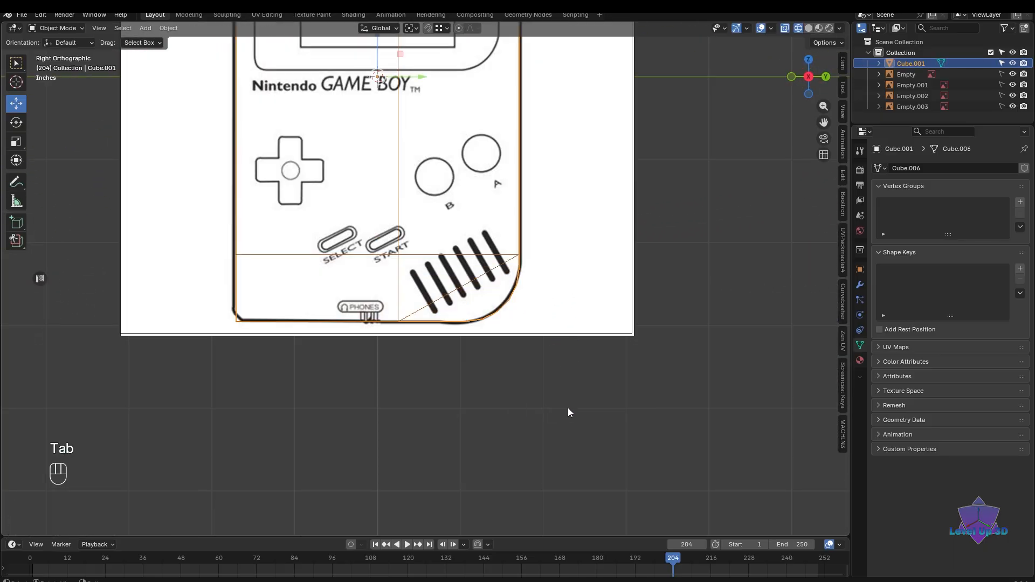
key(shift+z)
scroll(568, 408, down, 6)
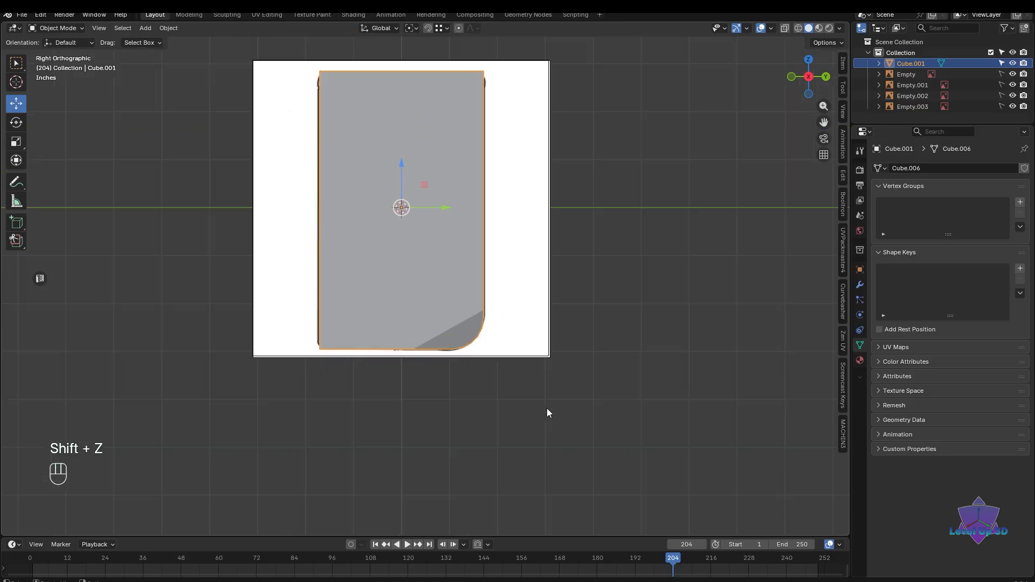
shift+middle_drag(467, 342, 518, 342)
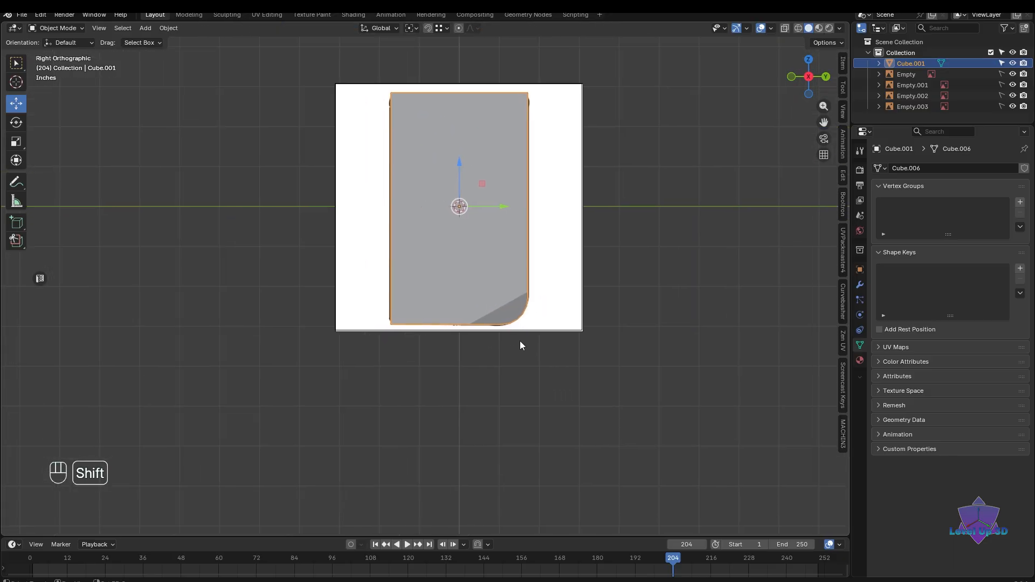
scroll(511, 393, up, 2)
shift+middle_drag(511, 393, 470, 395)
scroll(470, 395, down, 2)
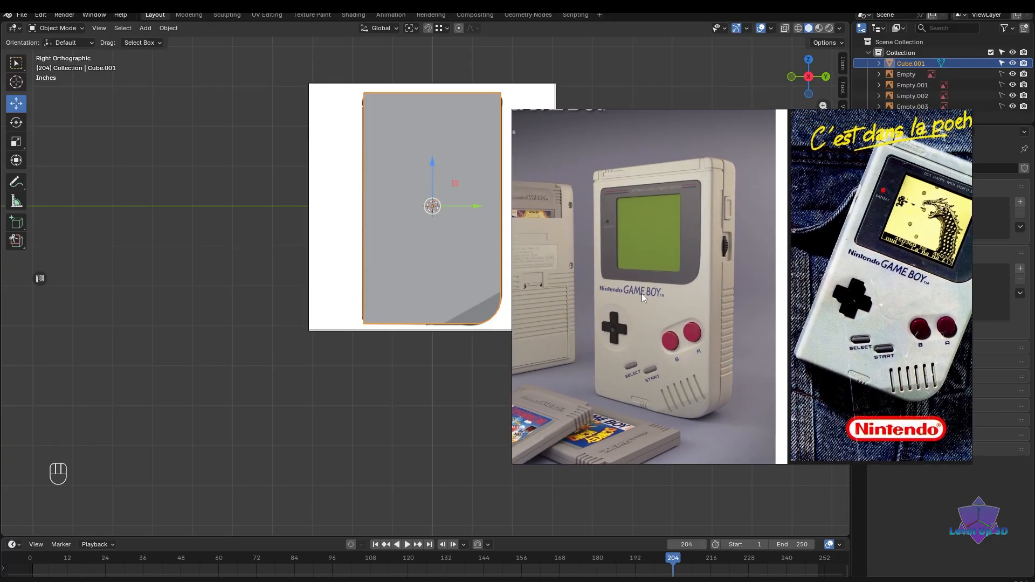
- Edit the cube's mesh again and select the two opposite short edges of its top face
middle_drag(667, 248, 410, 162)
scroll(528, 294, up, 3)
key(Tab)
click(483, 312)
click(542, 205)
shift+click(410, 158)
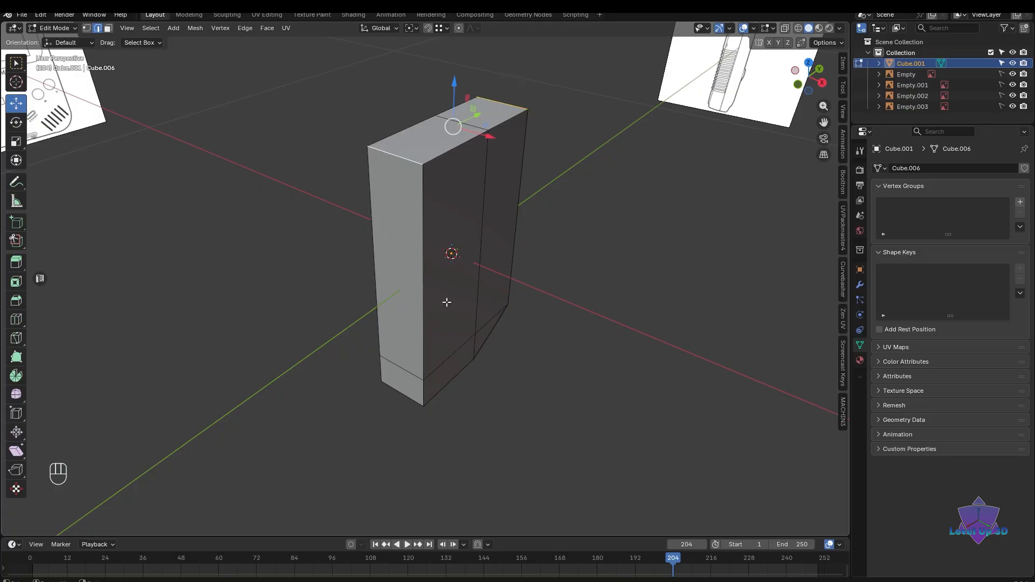
middle_drag(447, 302, 432, 301)
shift+click(434, 380)
- Examine the cartridge slot in the back drawing and photo, comparing its edges with the body mesh in wireframe
middle_drag(581, 372, 362, 414)
key(shift+z)
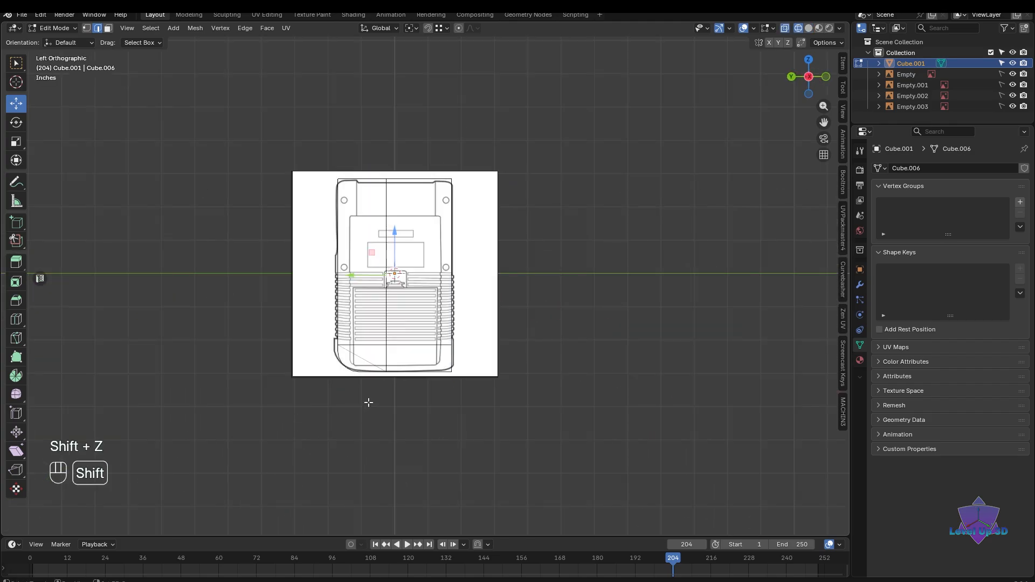
scroll(367, 402, up, 4)
scroll(467, 367, down, 2)
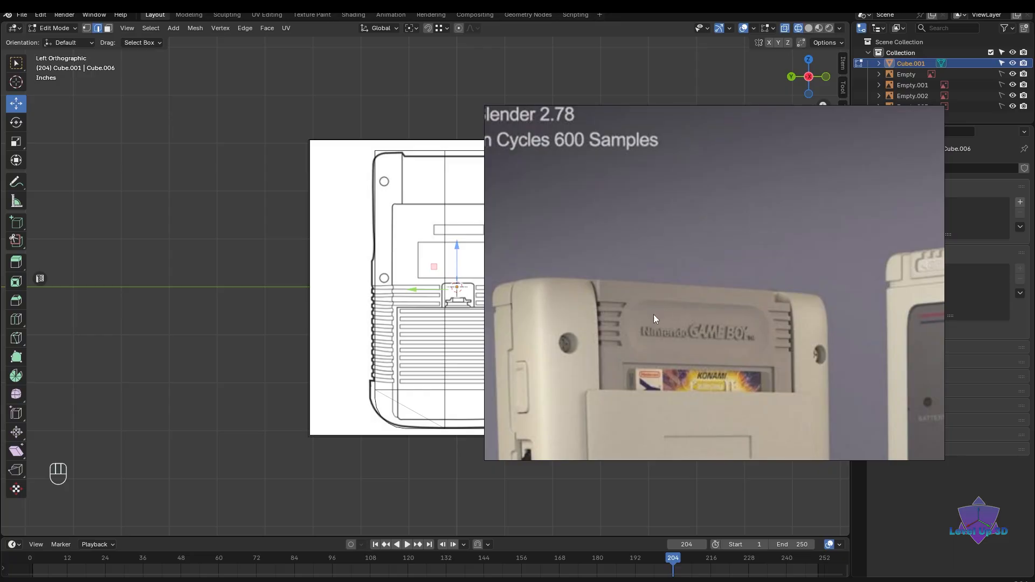
scroll(597, 328, up, 3)
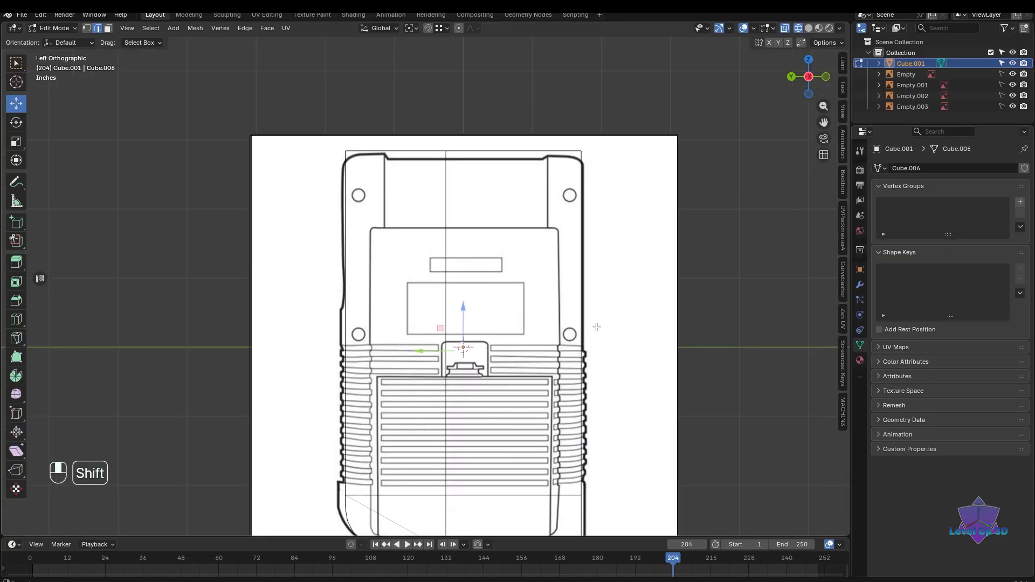
key(shift+z)
key(shift+z)
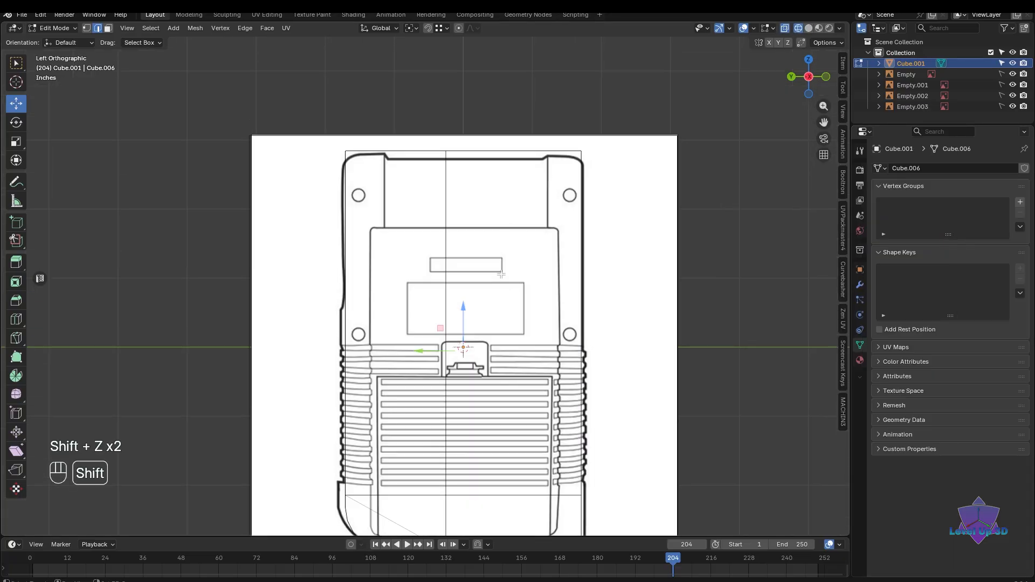
shift+middle_drag(501, 275, 509, 207)
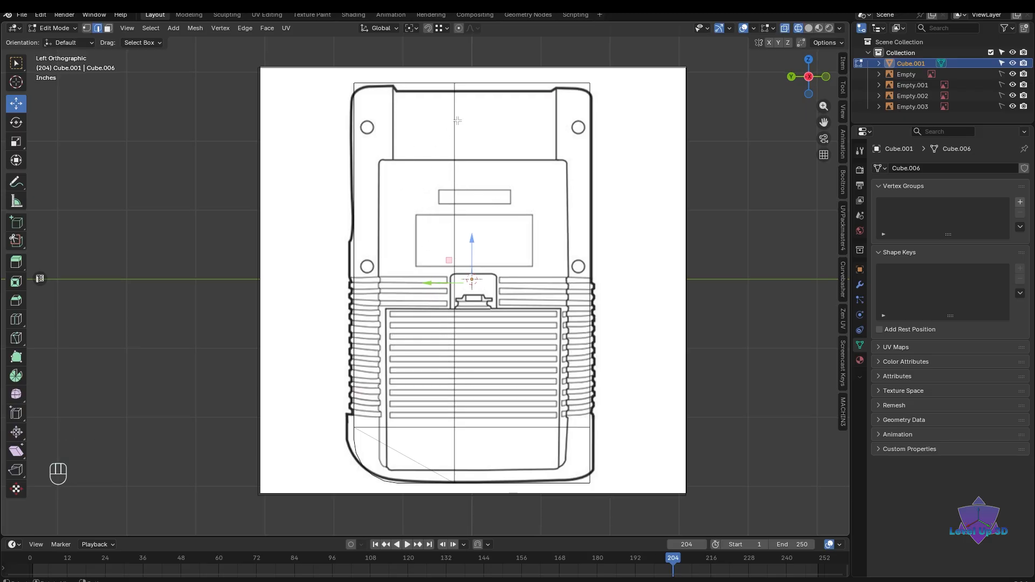
middle_drag(519, 110, 450, 185)
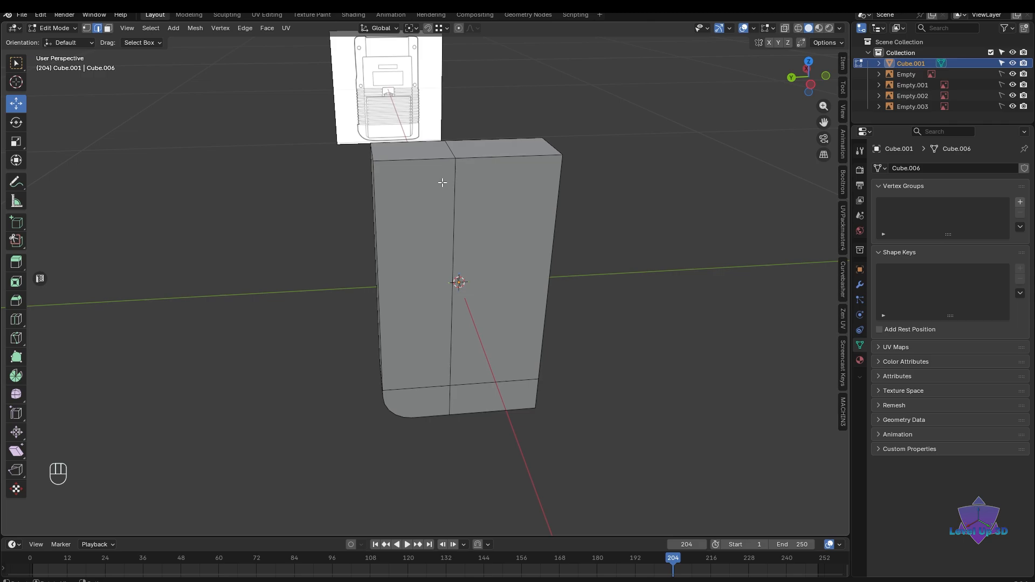
- Add one centred vertical loop cut to the narrower section of the body's back, beside the existing vertical cut
key(ctrl+r)
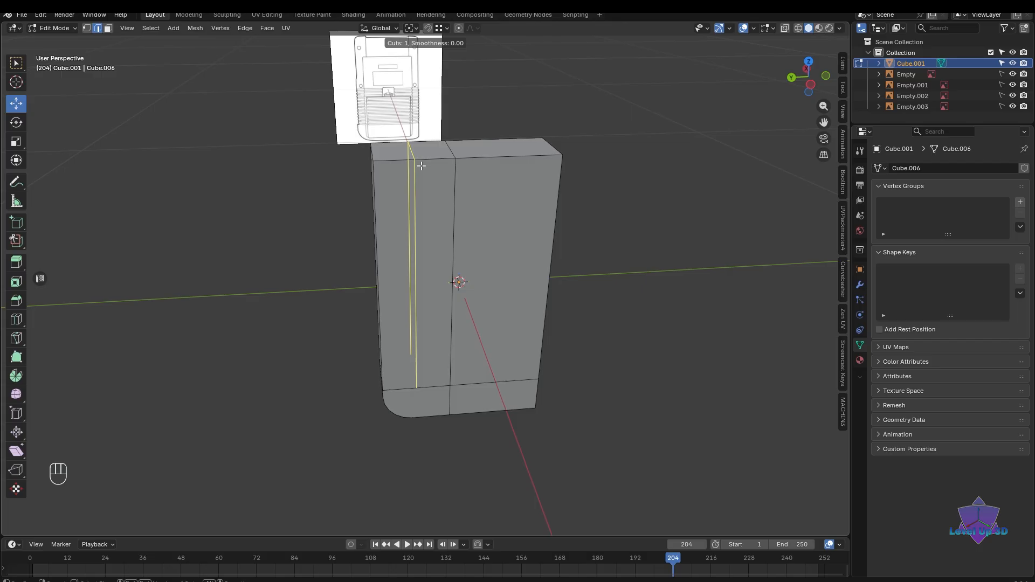
scroll(421, 166, up, 11)
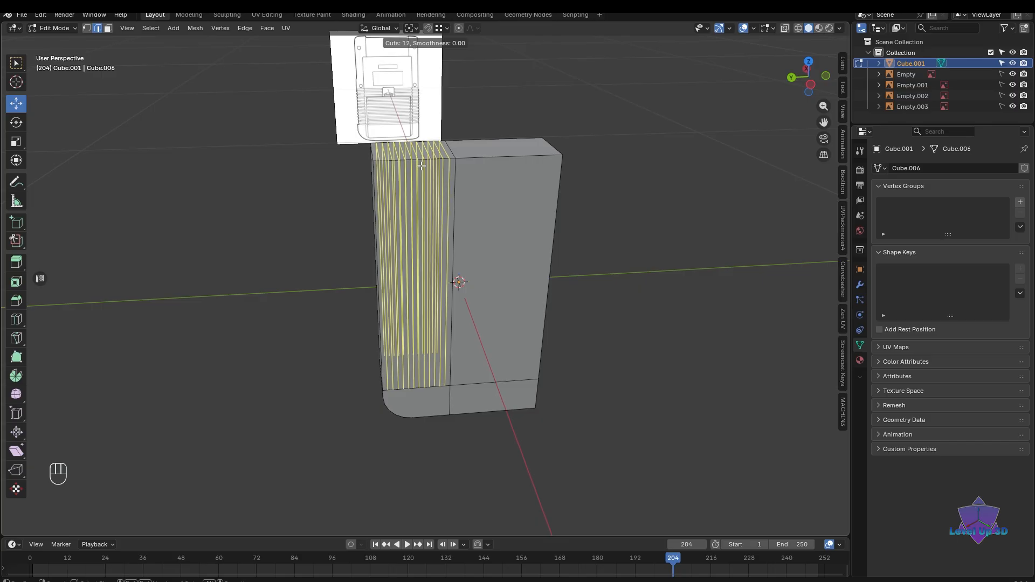
scroll(421, 166, down, 8)
scroll(421, 165, up, 6)
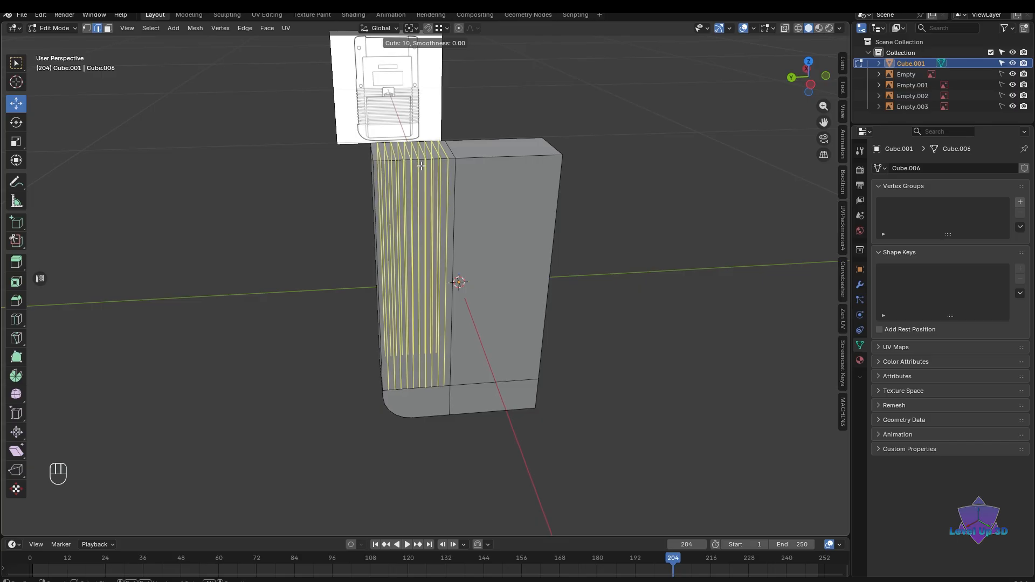
scroll(421, 166, down, 7)
scroll(421, 165, up, 2)
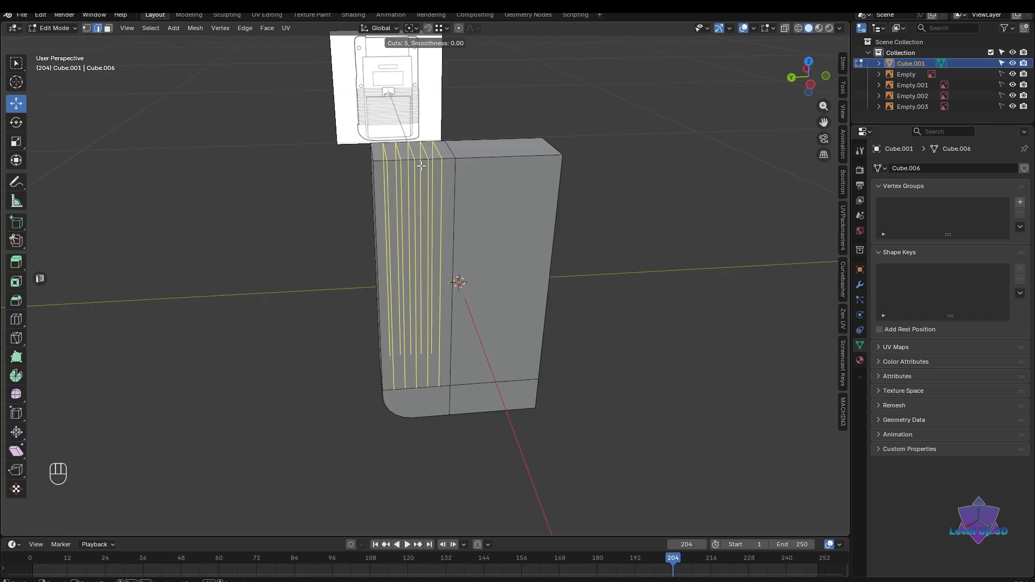
scroll(421, 166, up, 10)
scroll(421, 166, down, 7)
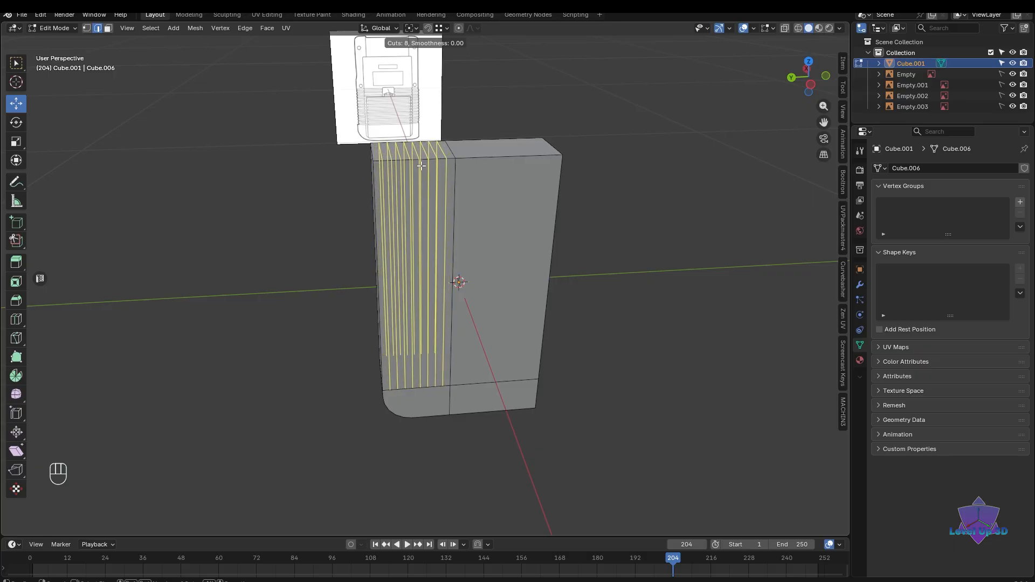
scroll(422, 165, down, 5)
scroll(422, 166, up, 7)
scroll(421, 165, down, 9)
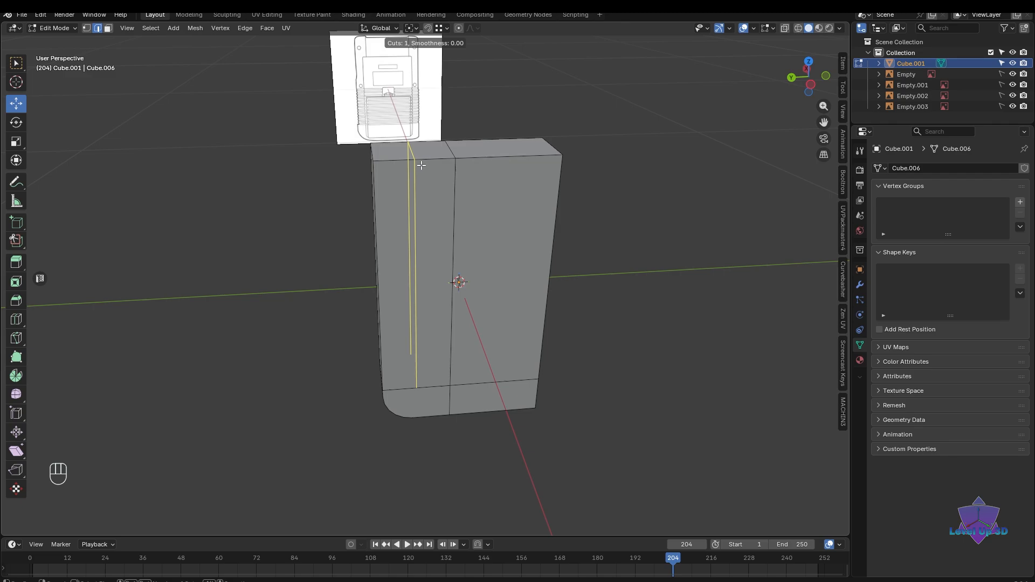
click(421, 165)
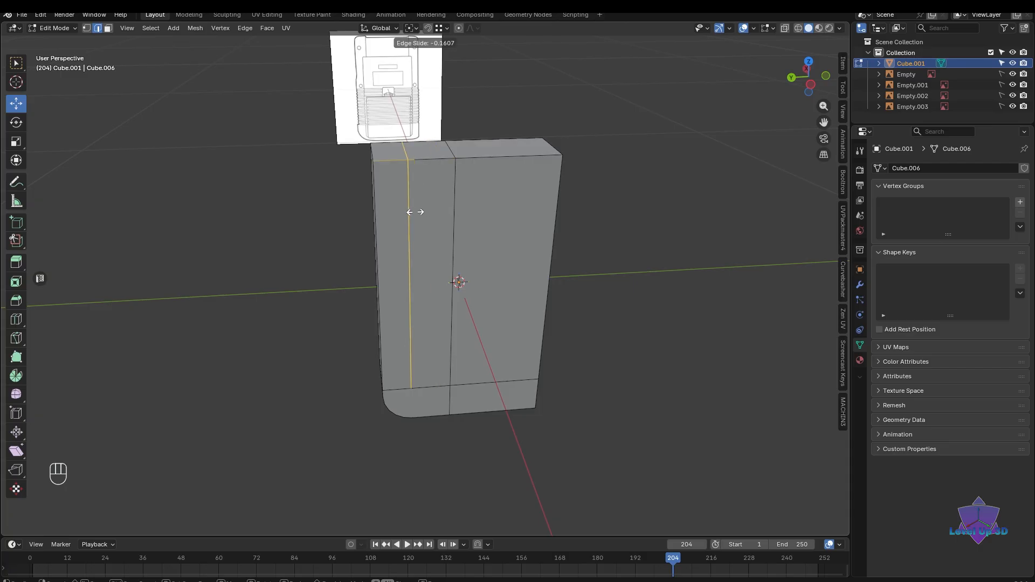
click(434, 212)
- In the back drawing's view, move the new loop about 0.169 inches along Y onto the cartridge slot's near edge
middle_drag(434, 213, 465, 214)
key(shift+z)
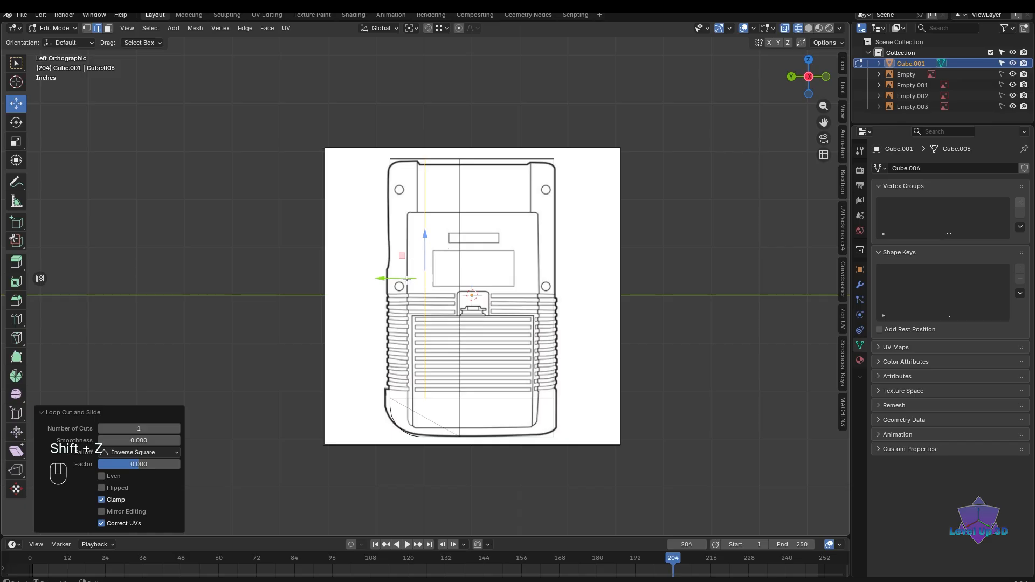
drag(407, 279, 396, 281)
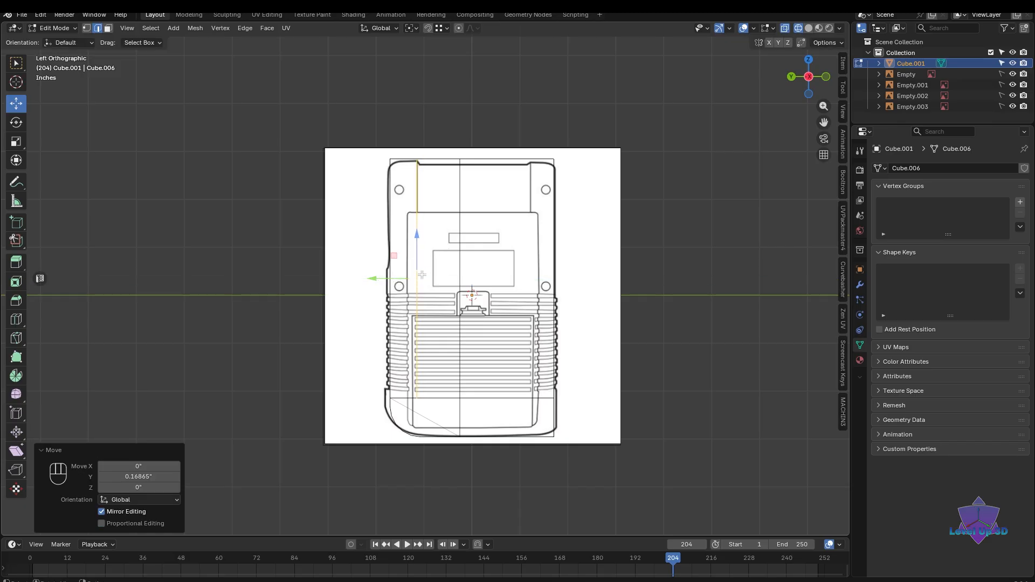
- Add a vertical loop cut to the back's wider section and slide it to a factor of about -0.494 at the cartridge slot's other edge
shift+middle_drag(376, 278, 348, 278)
click(479, 161)
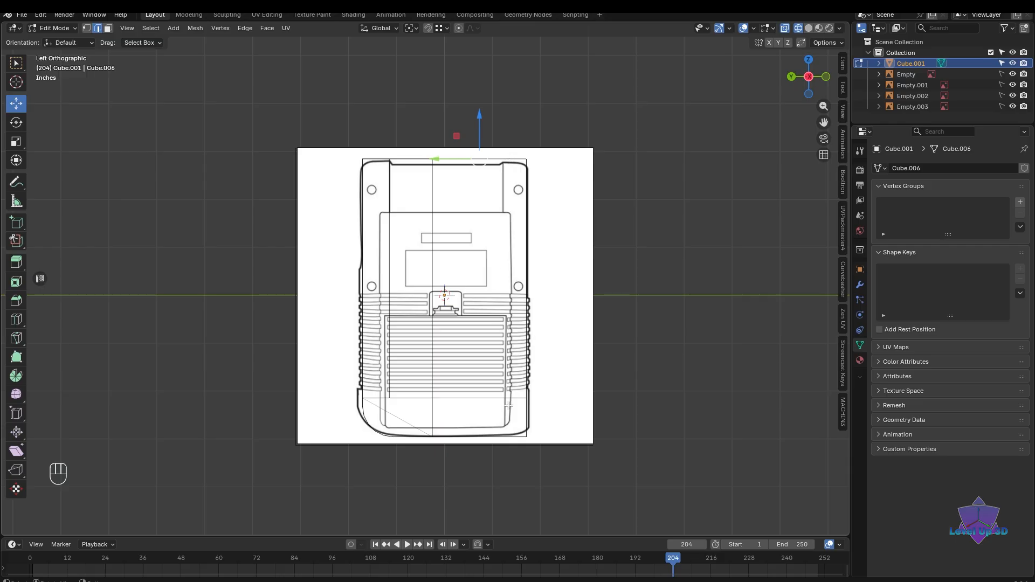
key(ctrl+r)
click(501, 173)
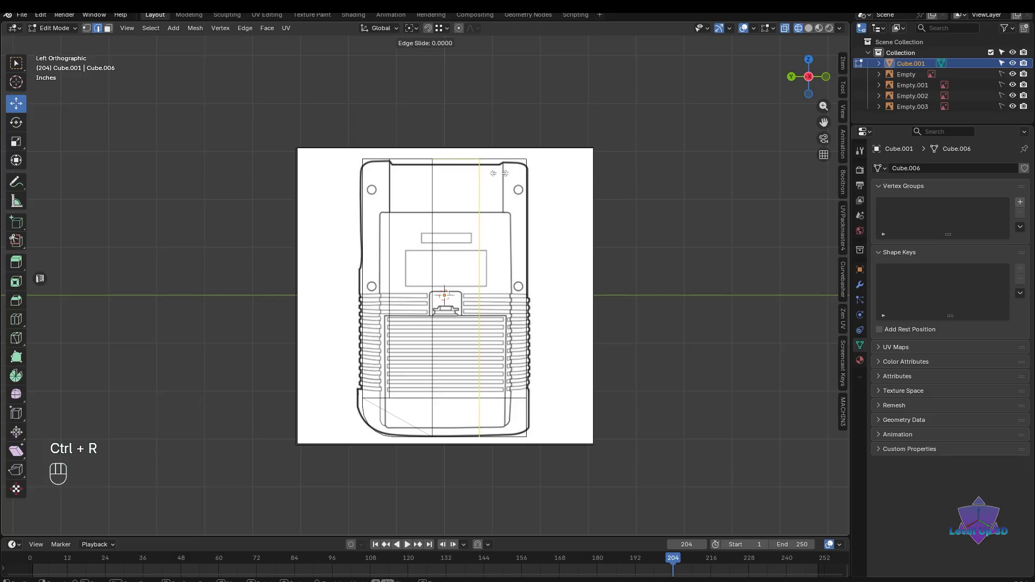
click(528, 173)
shift+middle_drag(556, 245, 555, 280)
scroll(553, 262, up, 2)
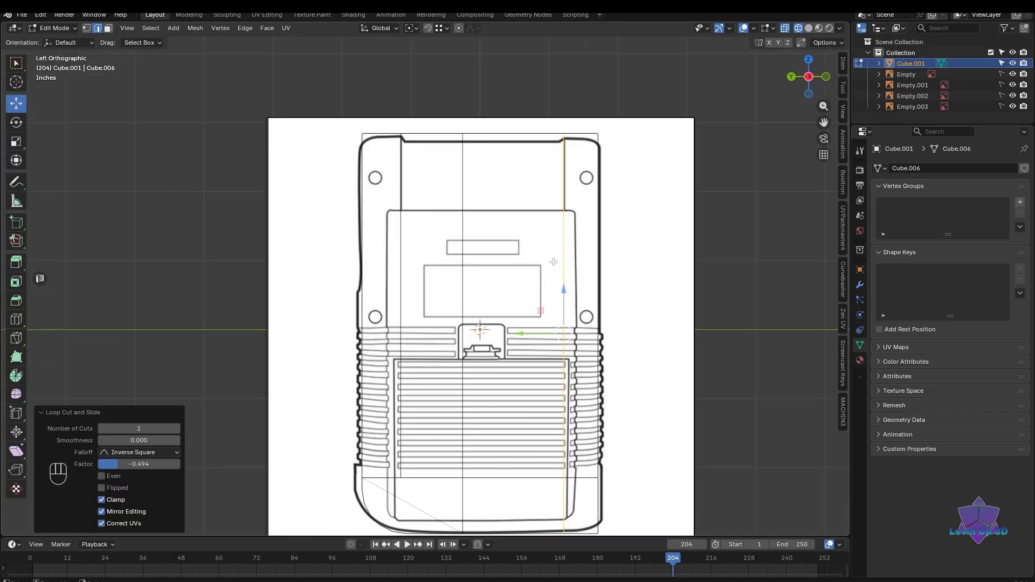
scroll(478, 327, down, 3)
scroll(443, 221, up, 3)
scroll(448, 242, down, 2)
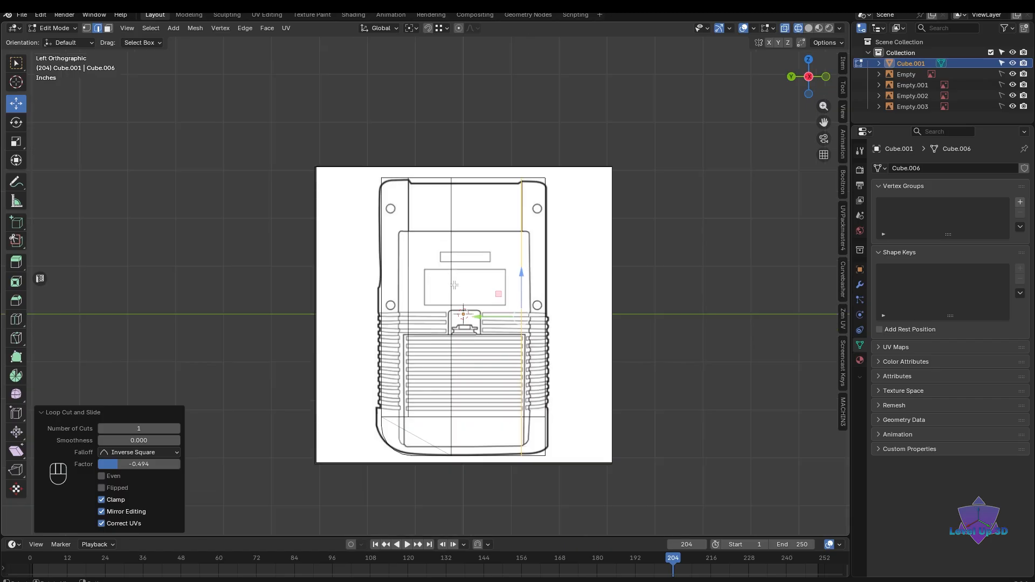
- Add a horizontal loop cut around the upper body and slide it to a factor of about 0.547, near the cartridge slot's lower end
middle_drag(454, 285, 486, 256)
scroll(493, 259, up, 2)
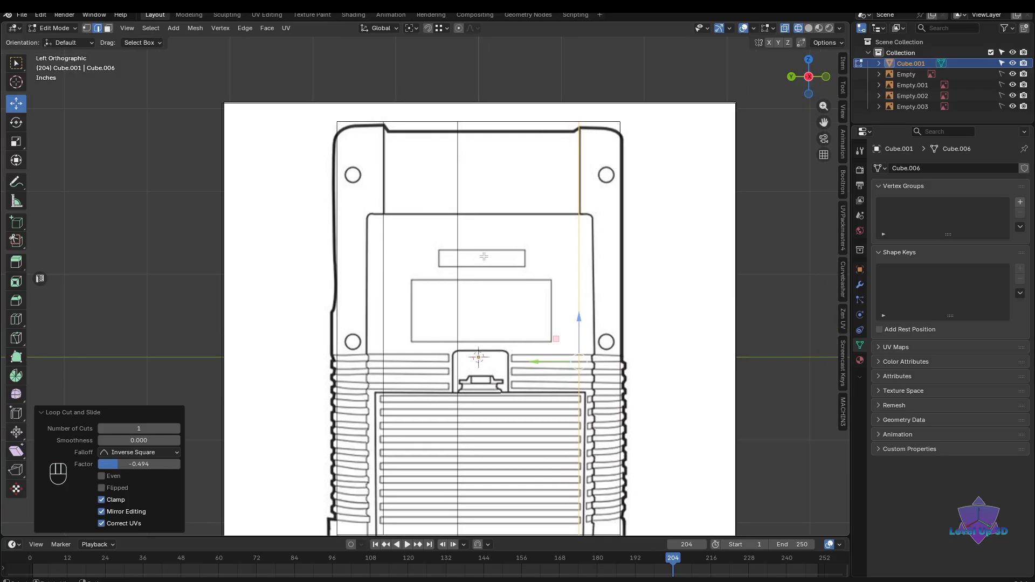
shift+middle_drag(484, 256, 478, 229)
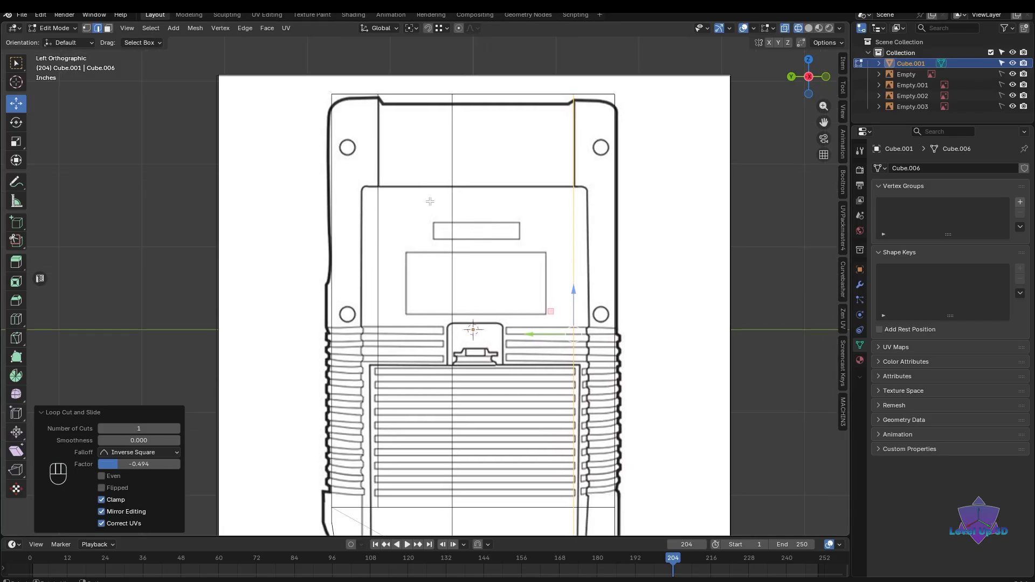
key(ctrl+r)
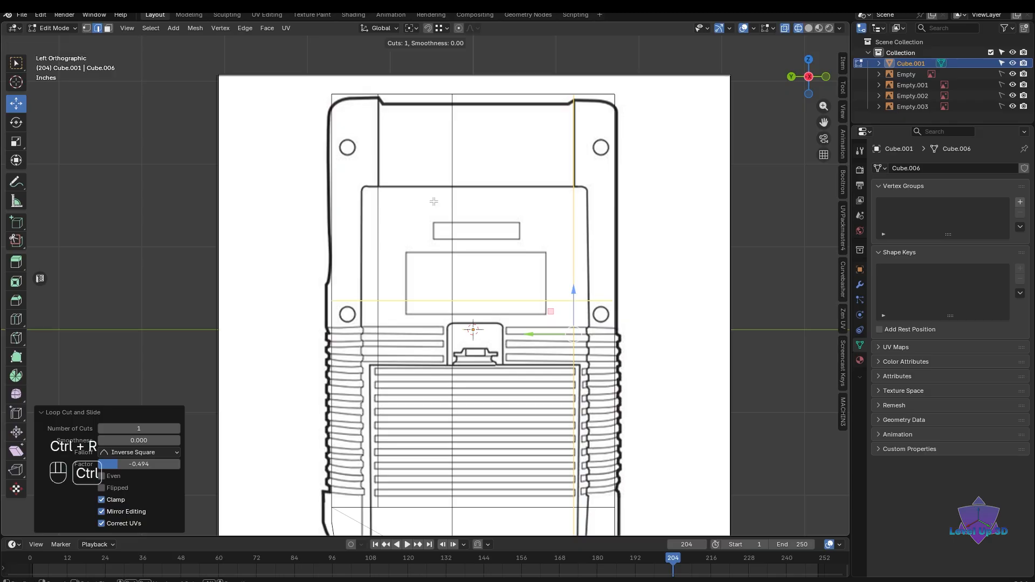
click(434, 199)
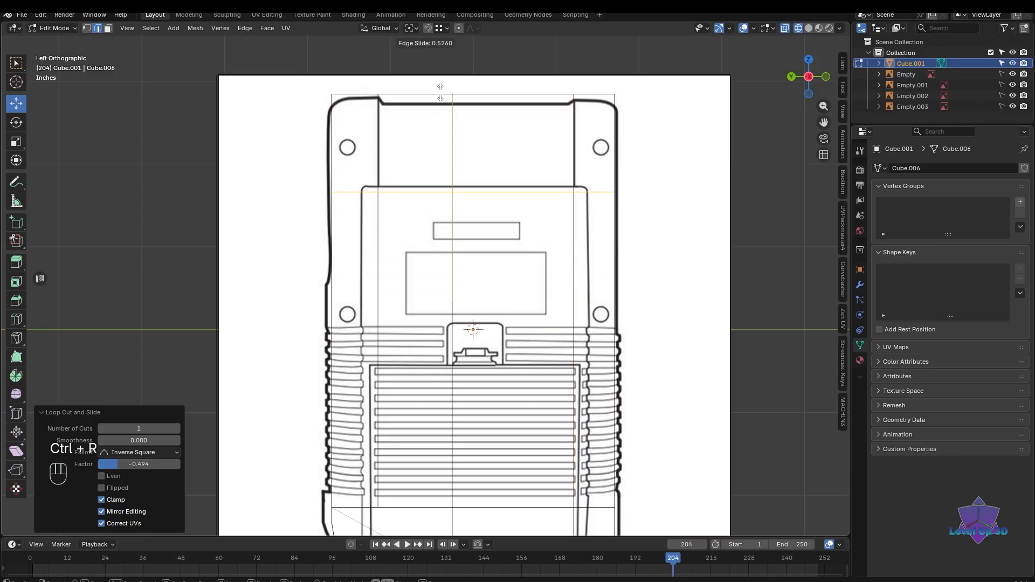
click(473, 330)
- Over the side drawing, add a lengthwise loop cut through the body's thickness with a factor of about -0.119, then restore solid shading
middle_drag(473, 330, 555, 336)
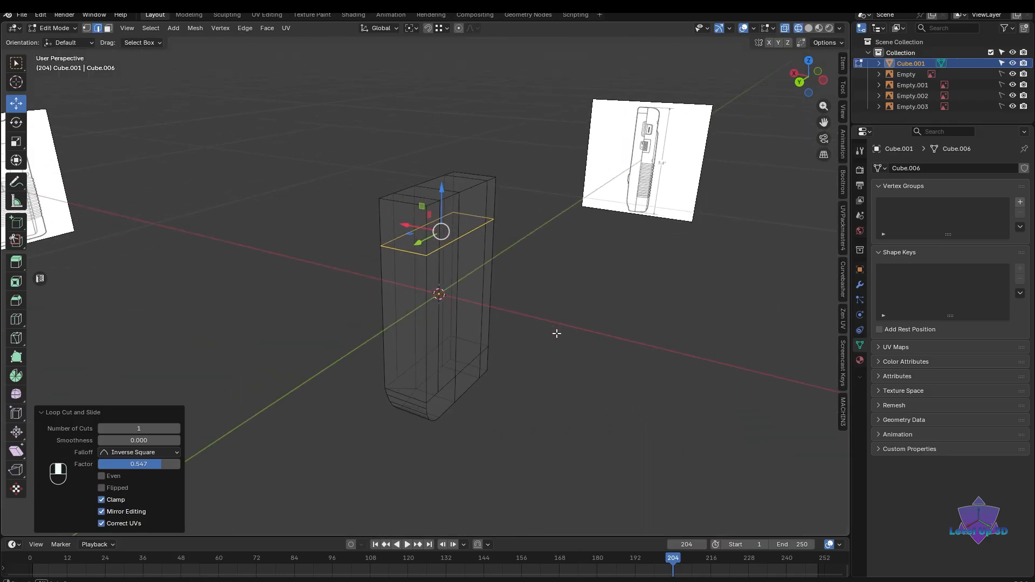
key(ctrl+KP_3)
mouse_move(474, 316)
shift+middle_down()
mouse_move(467, 348)
mouse_move(513, 405)
shift+middle_up()
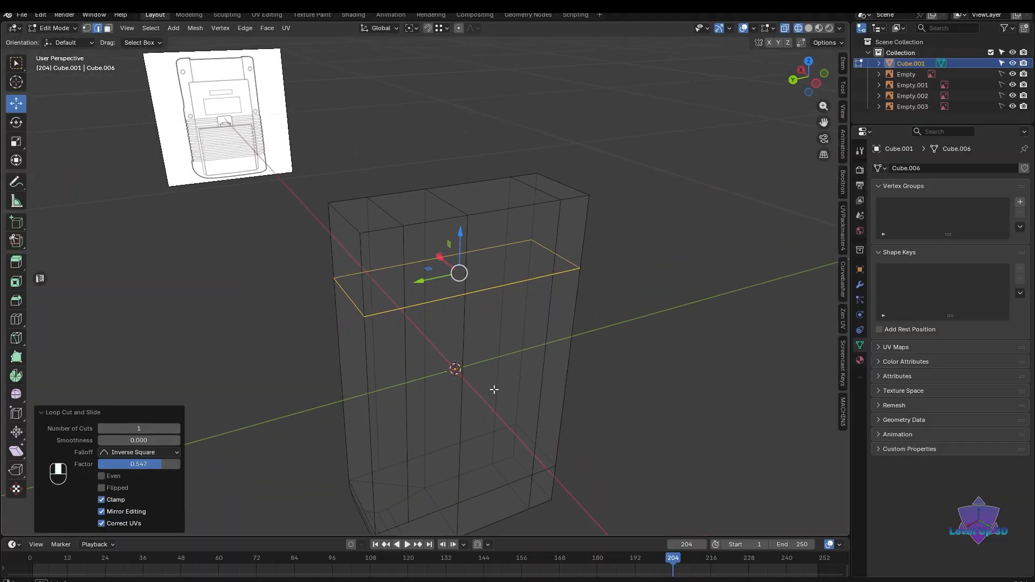
key(shift+z)
scroll(557, 309, up, 3)
key(ctrl+KP_1)
key(shift+z)
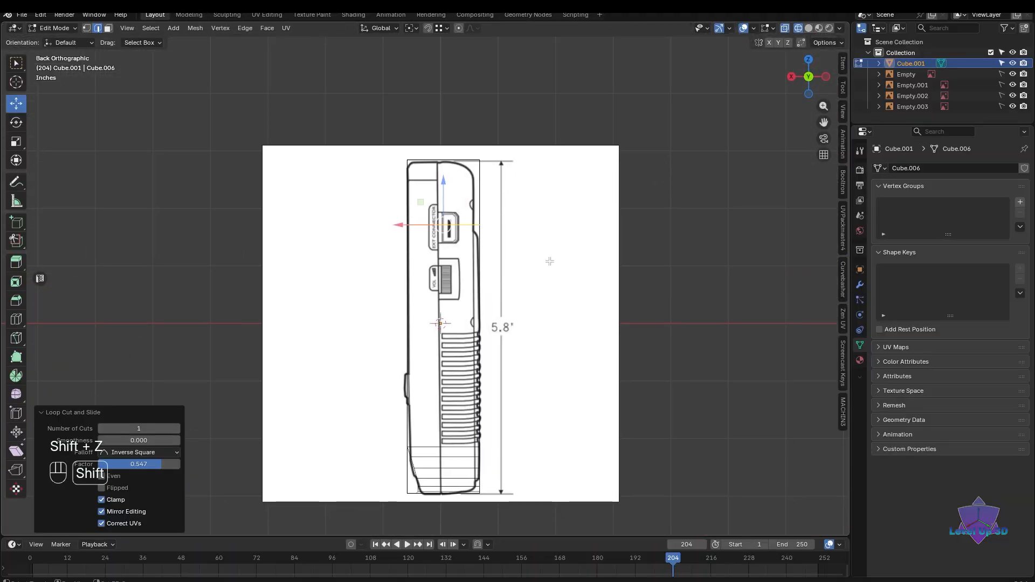
shift+middle_drag(547, 261, 548, 243)
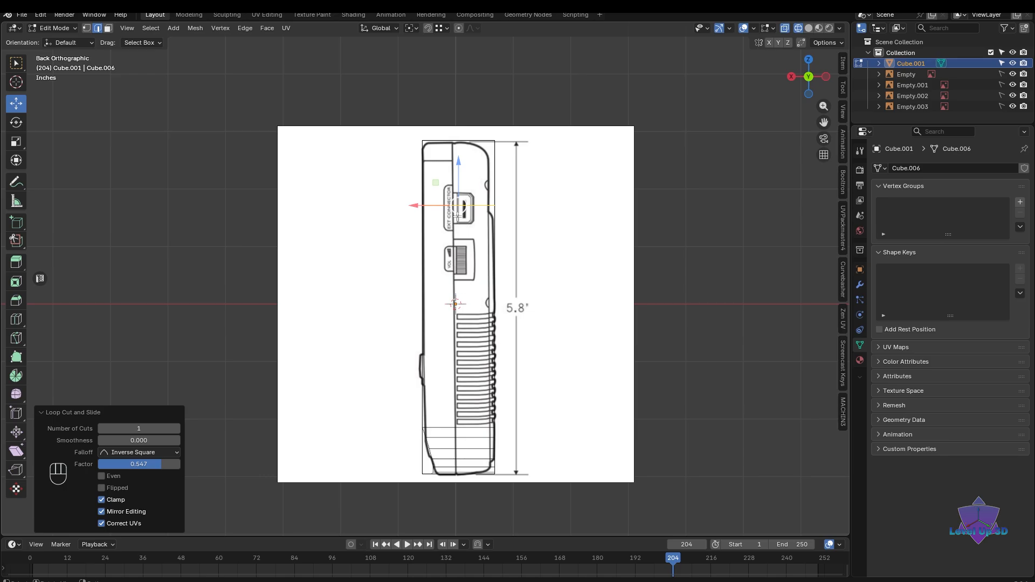
key(ctrl+r)
click(456, 153)
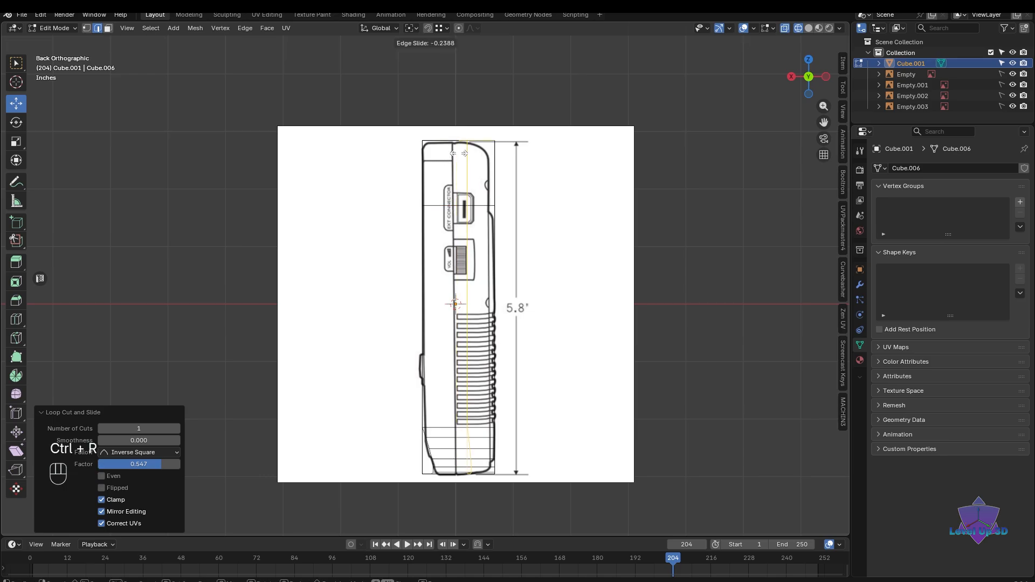
click(456, 154)
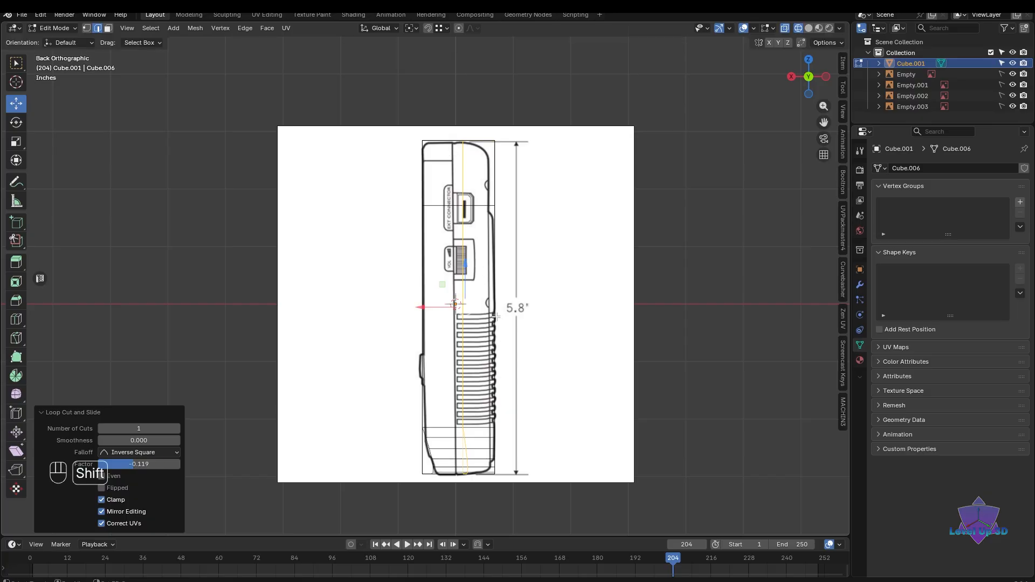
key(shift+z)
scroll(506, 309, up, 2)
shift+middle_drag(506, 309, 498, 361)
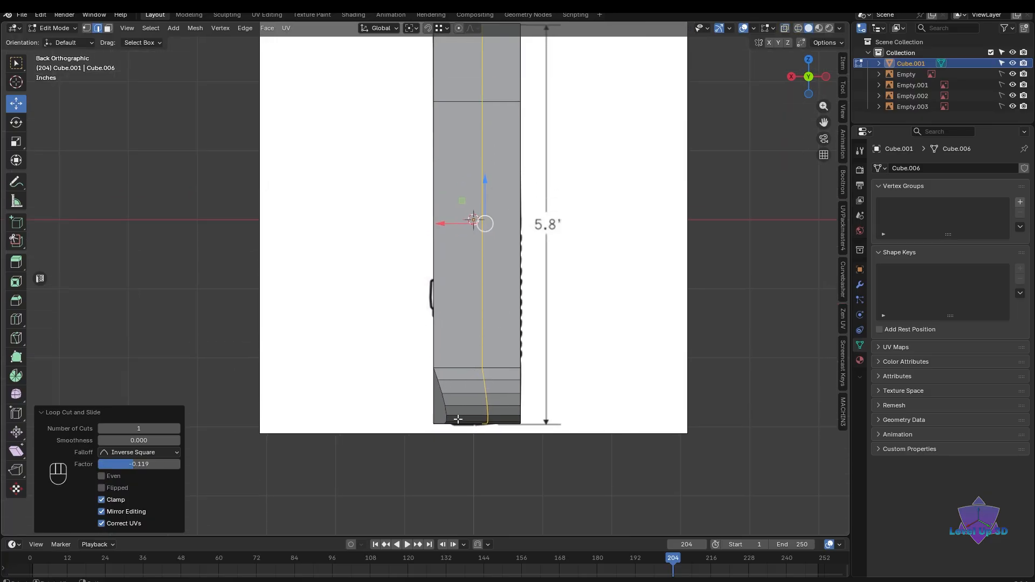
scroll(494, 413, down, 3)
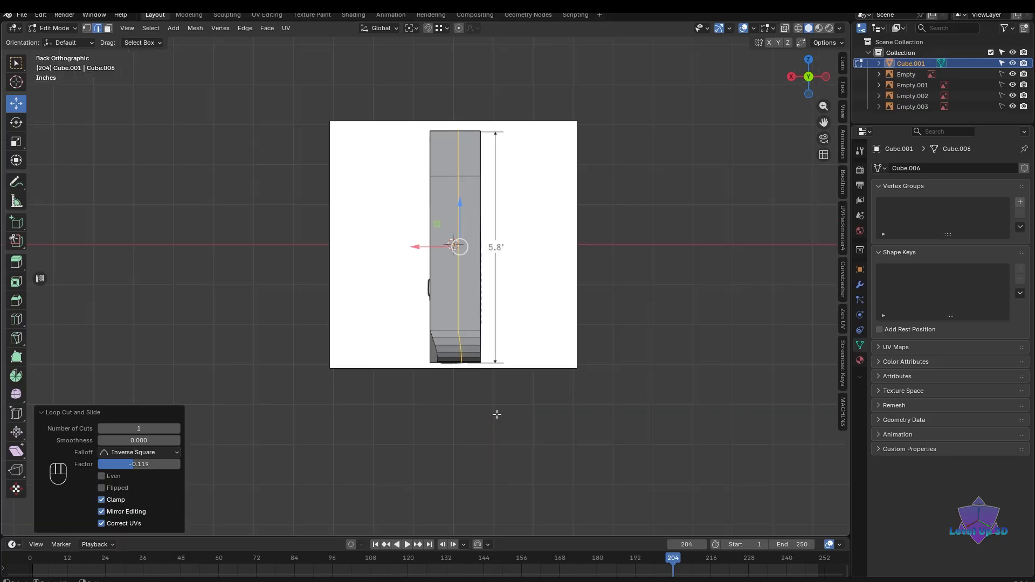
- Move the new vertical edge loop about -0.164" along X and flatten it by scaling to 0 on X
scroll(501, 421, up, 2)
scroll(487, 432, up, 1)
shift+middle_drag(488, 432, 478, 440)
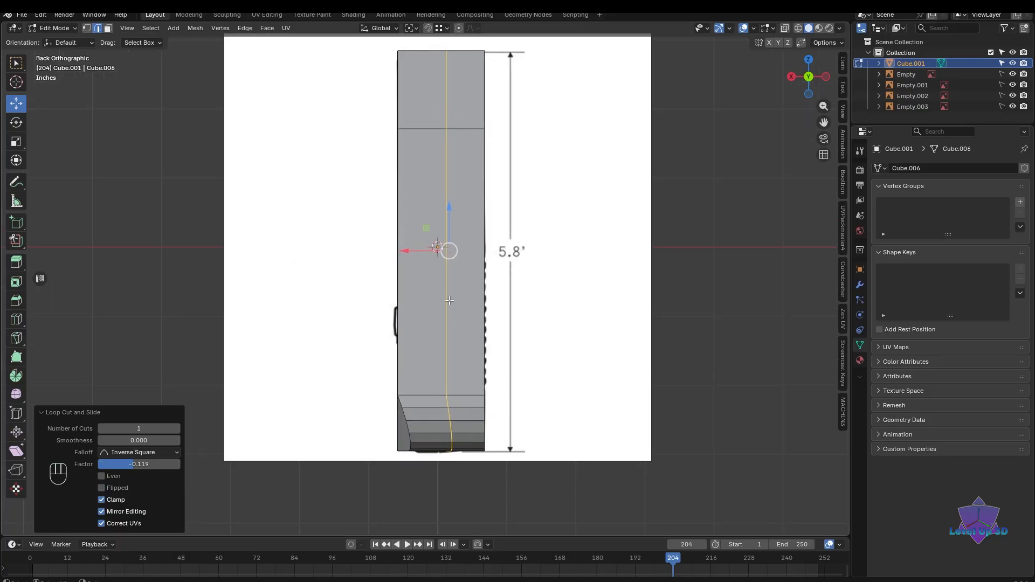
drag(422, 250, 432, 248)
click(432, 248)
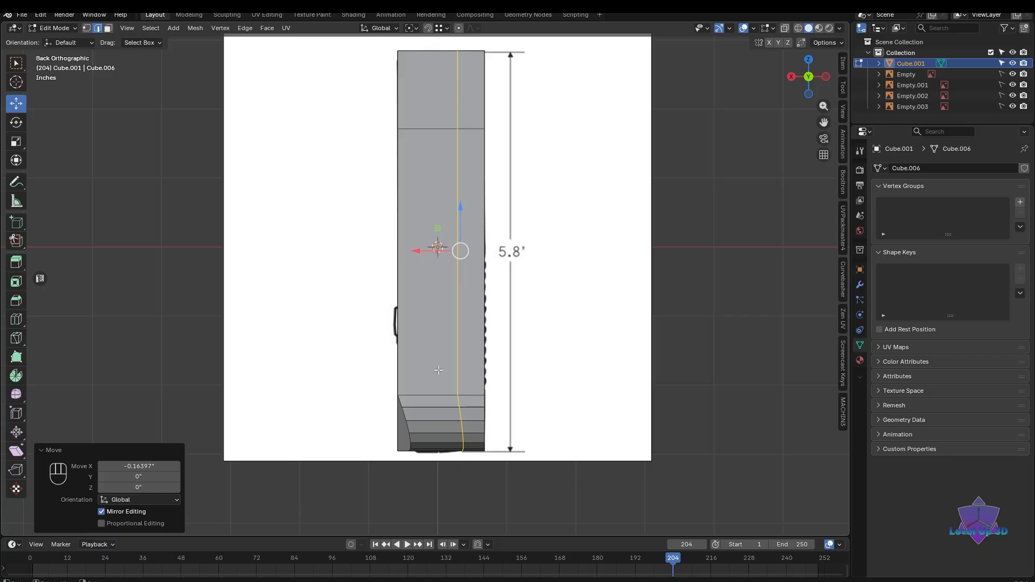
key(s)
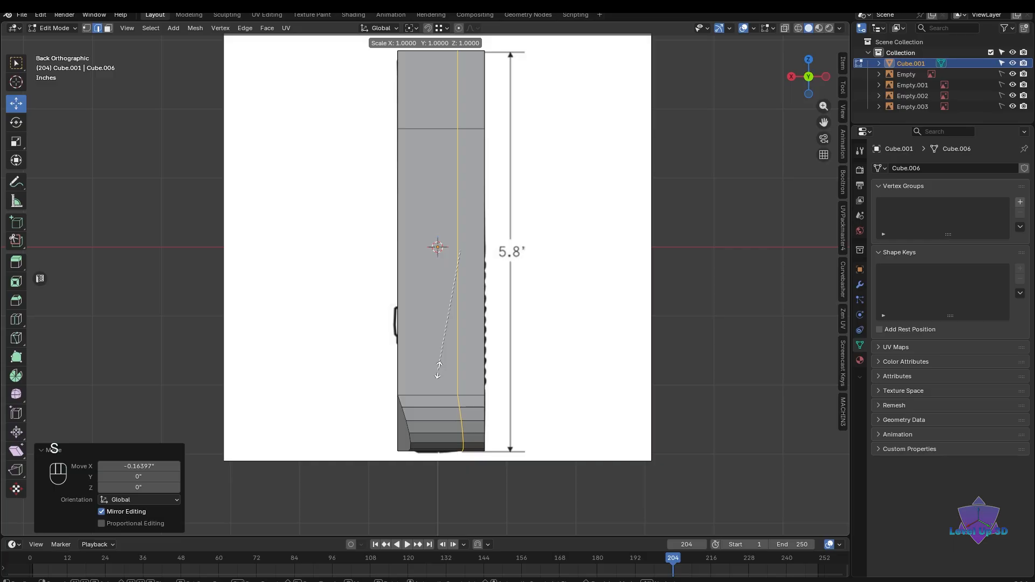
key(x)
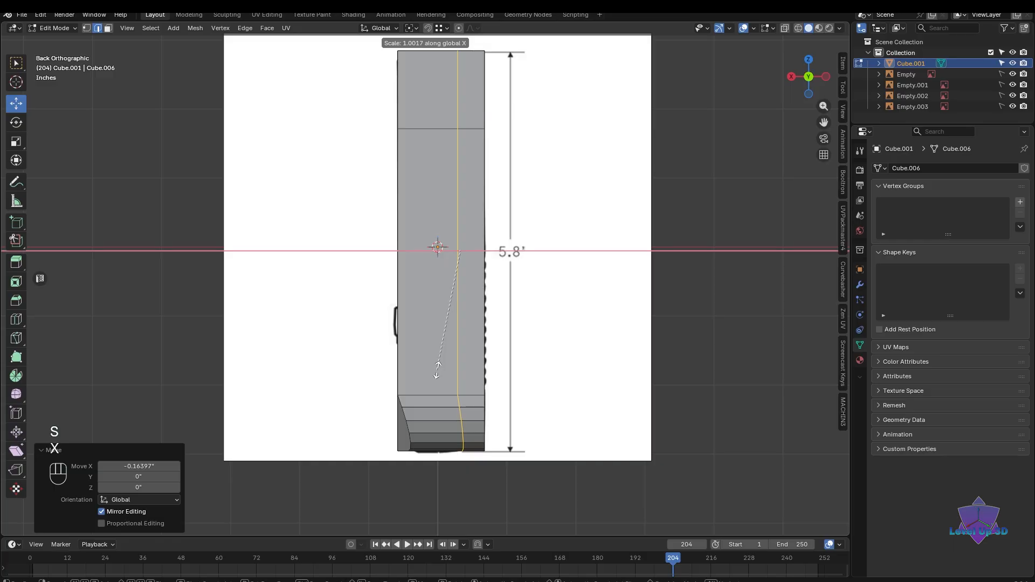
key(KP_0)
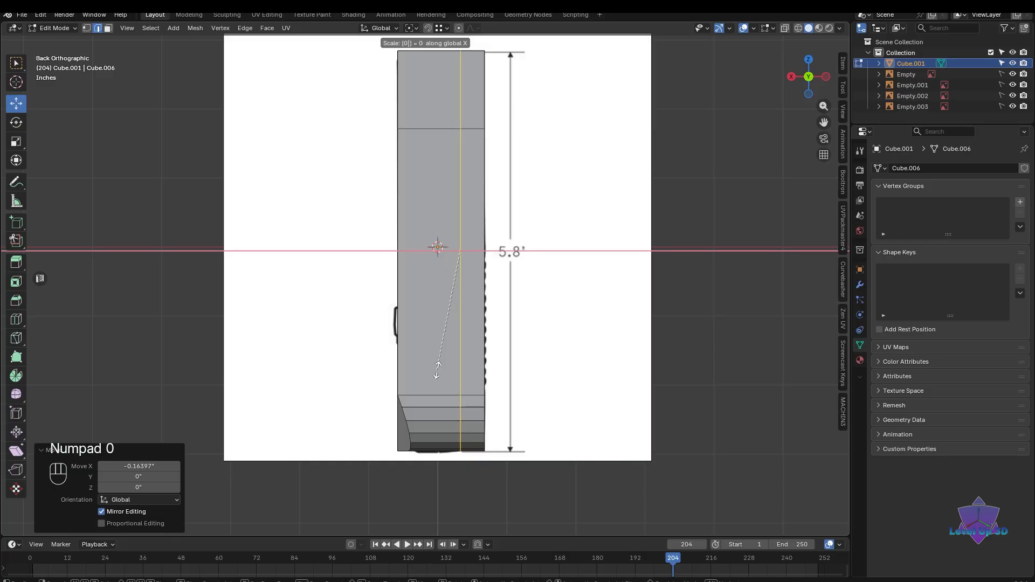
click(437, 370)
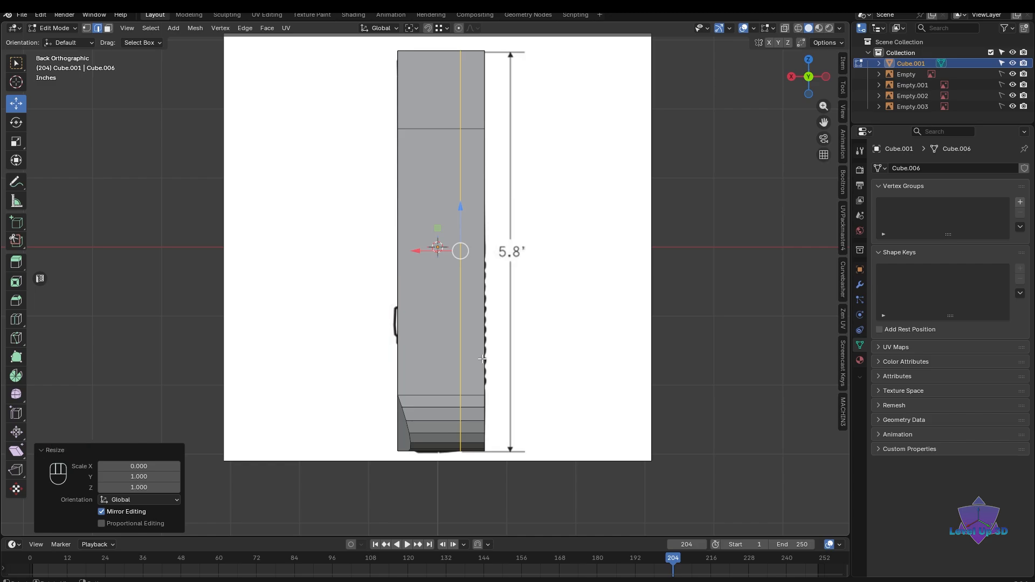
- In wireframe display, move the flattened edge loop about 0.367" along X onto the casing seam of the side reference
key(shift+z)
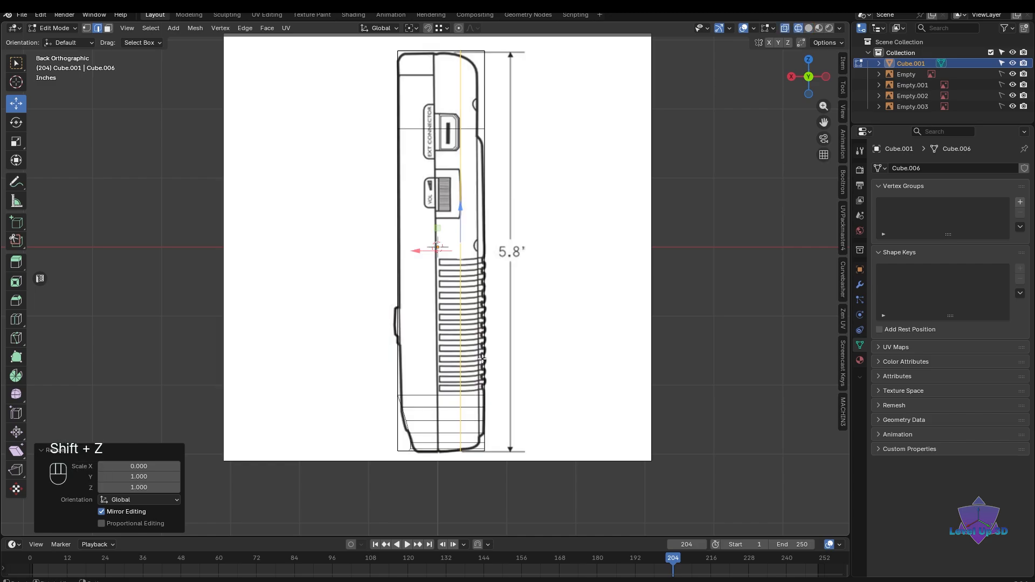
shift+middle_drag(483, 359, 501, 401)
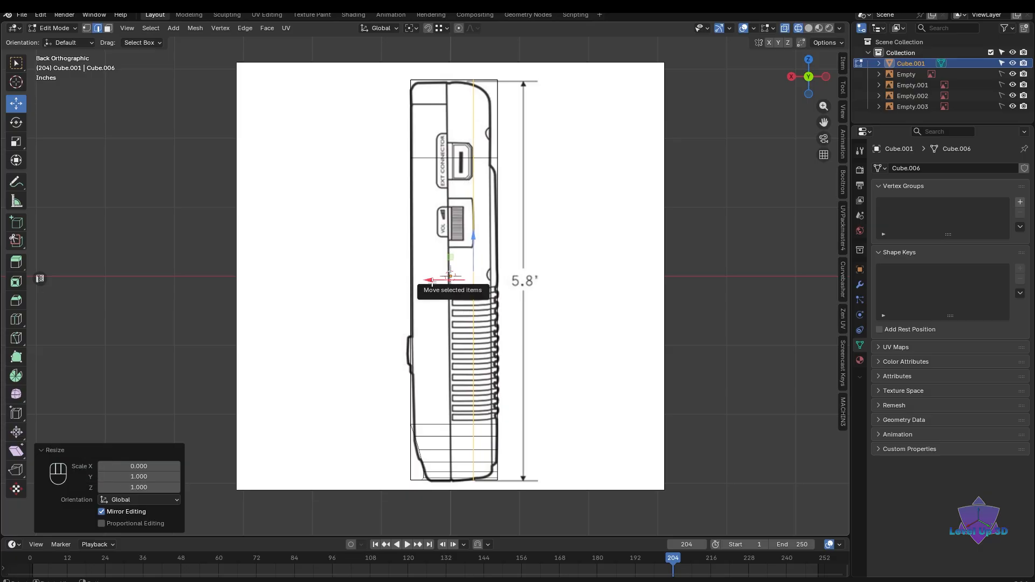
drag(434, 280, 410, 281)
scroll(440, 319, down, 3)
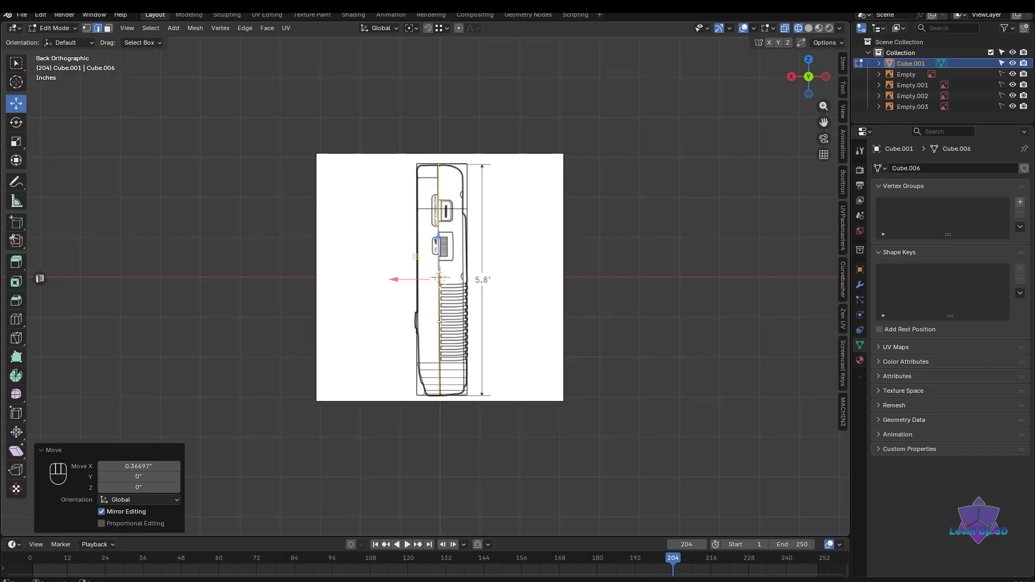
middle_drag(439, 319, 521, 350)
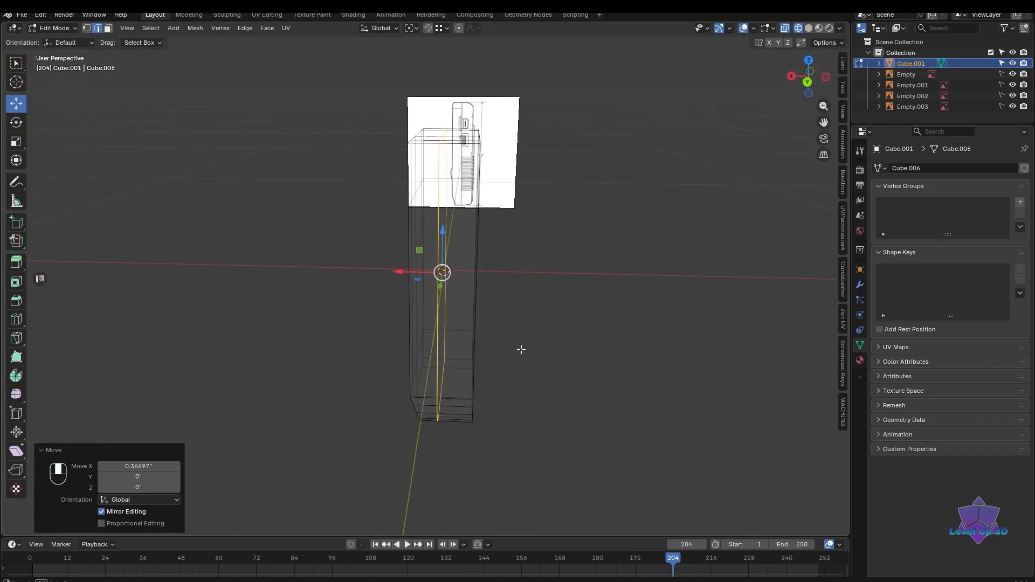
key(ctrl+KP_1)
scroll(521, 350, up, 4)
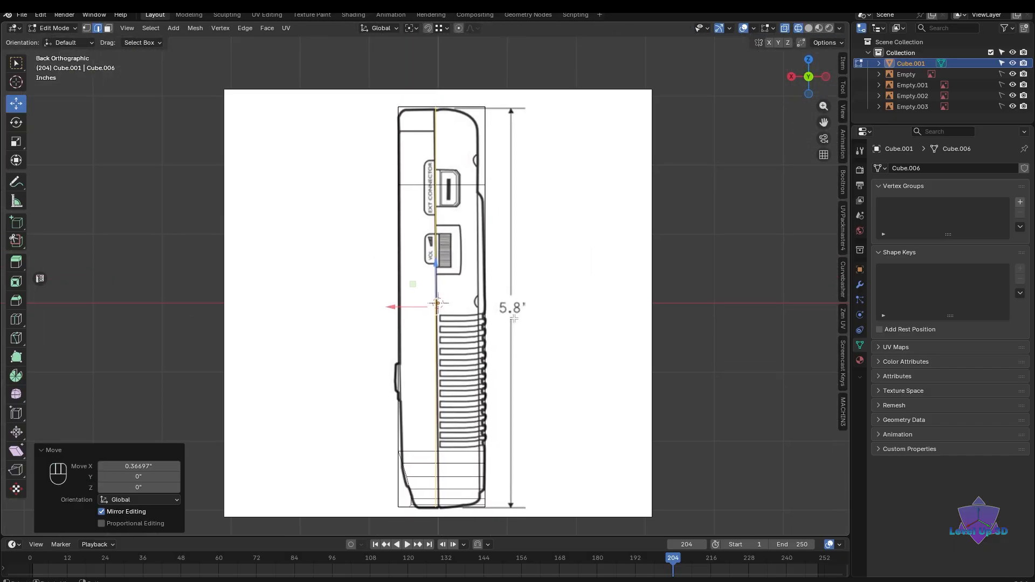
scroll(515, 321, down, 3)
scroll(519, 323, up, 2)
shift+middle_drag(520, 324, 504, 351)
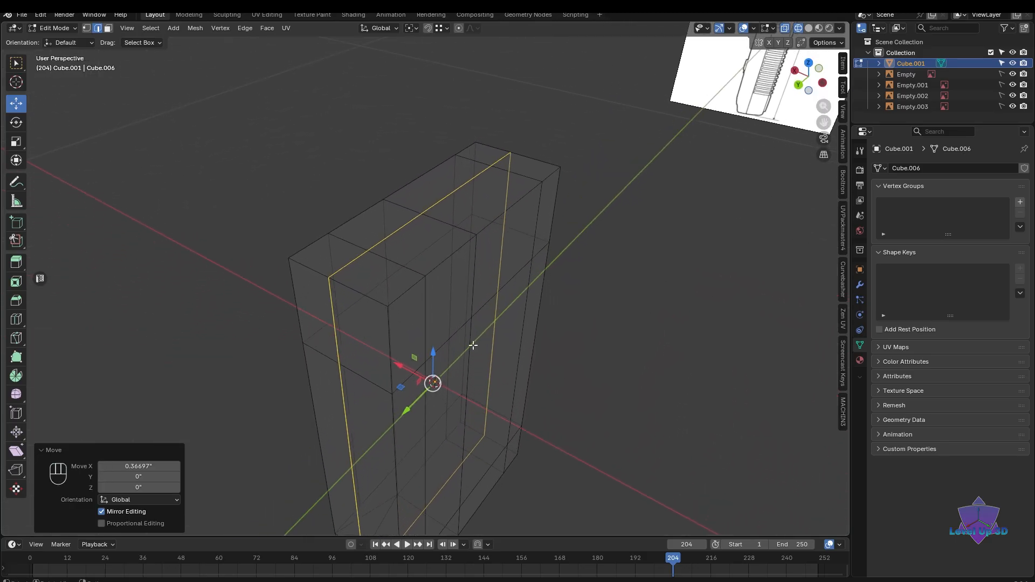
alt+shift+click(406, 293)
alt+shift+click(441, 263)
middle_drag(495, 229, 536, 306)
scroll(539, 304, up, 3)
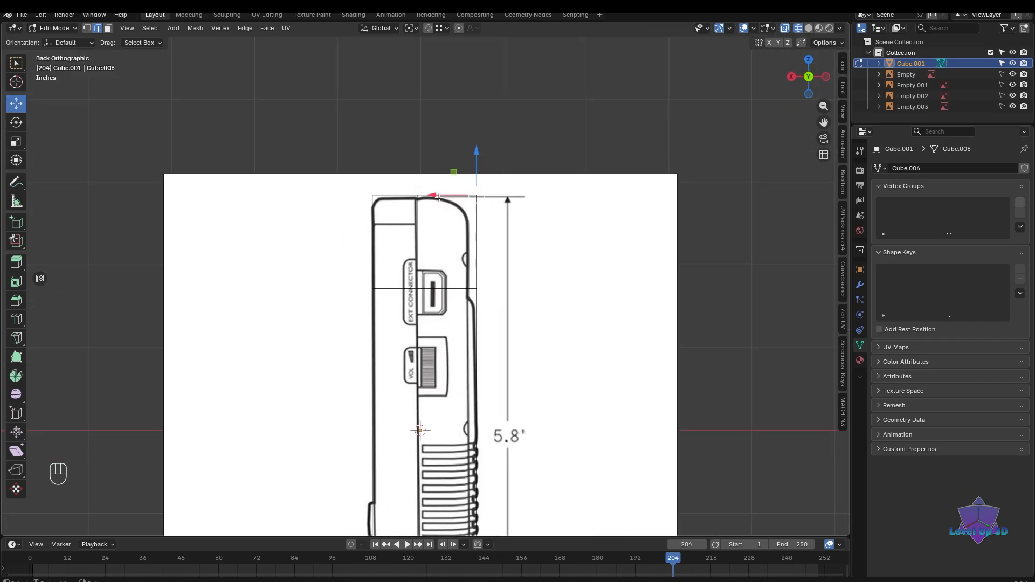
shift+scroll(473, 290, down, 2)
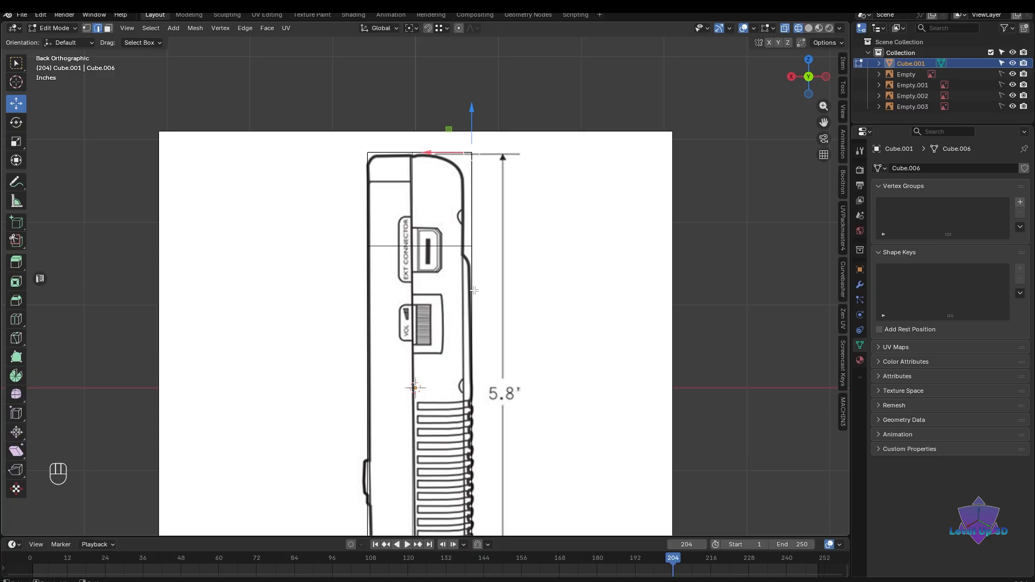
scroll(474, 290, down, 3)
shift+scroll(499, 259, down, 3)
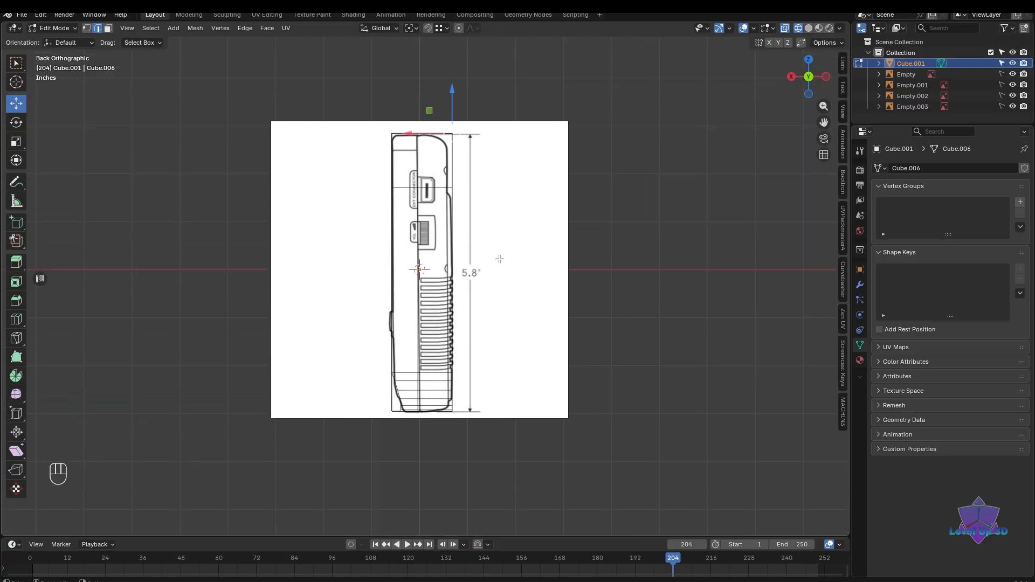
- Select all vertices on the body's back side and move them along X to match the reference outline
key(1)
drag(526, 85, 433, 453)
scroll(471, 367, up, 5)
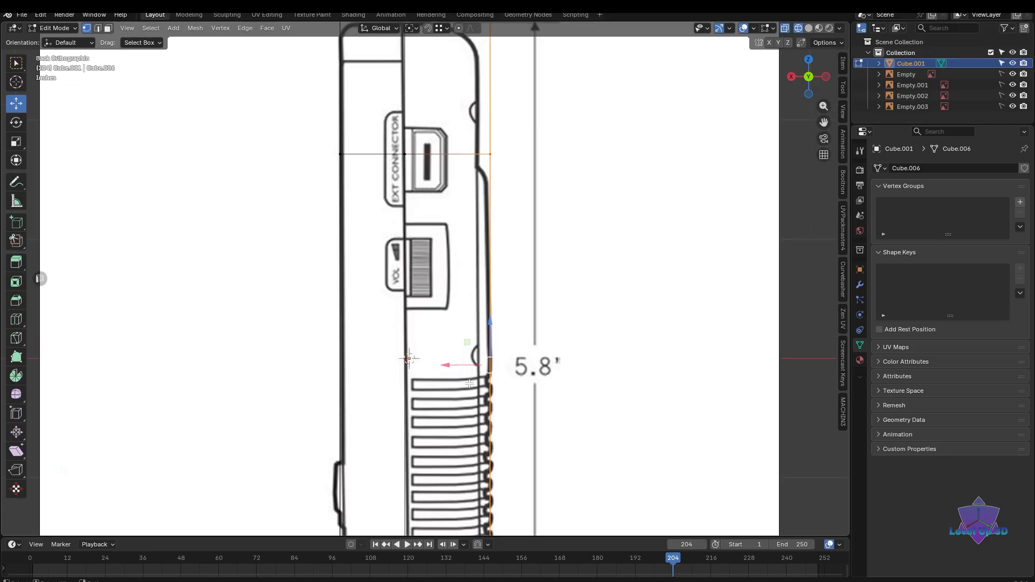
drag(470, 367, 456, 369)
- Bevel the whole upper back edge of the body with a width of about 0.404" and 5 segments, following the reference curve
shift+middle_drag(479, 146, 499, 349)
scroll(490, 337, up, 2)
key(2)
scroll(501, 361, down, 1)
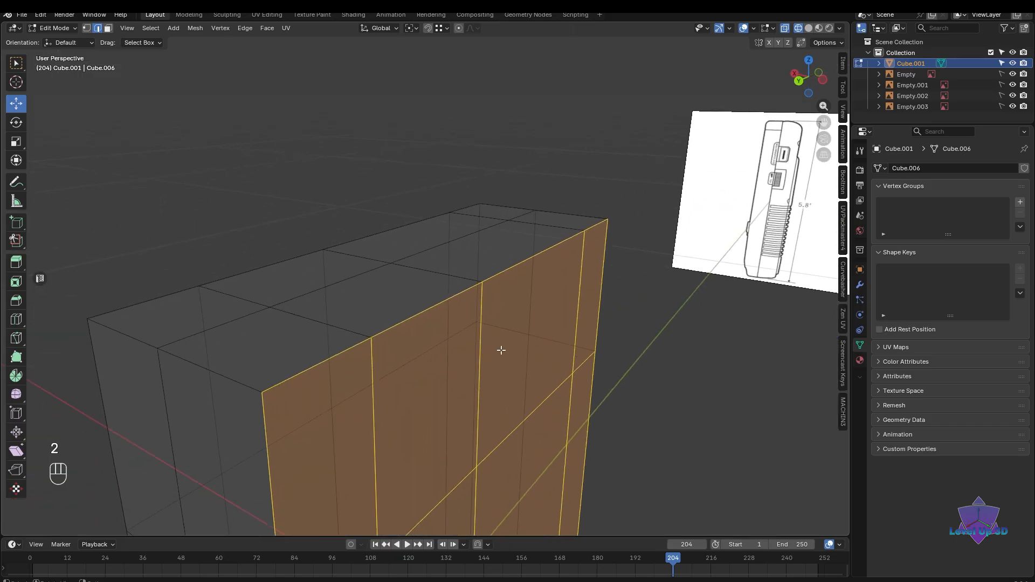
click(346, 360)
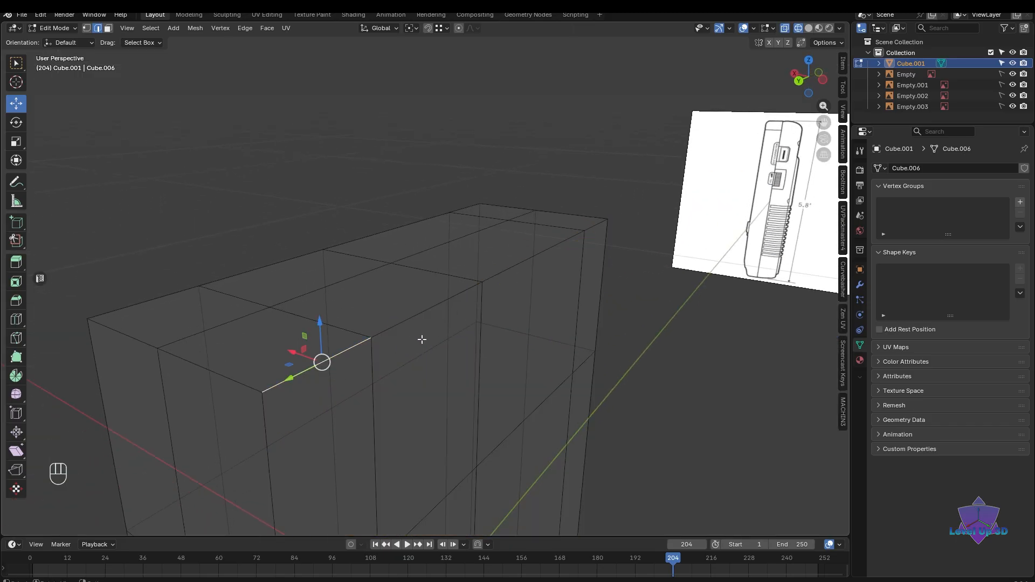
ctrl+click(591, 228)
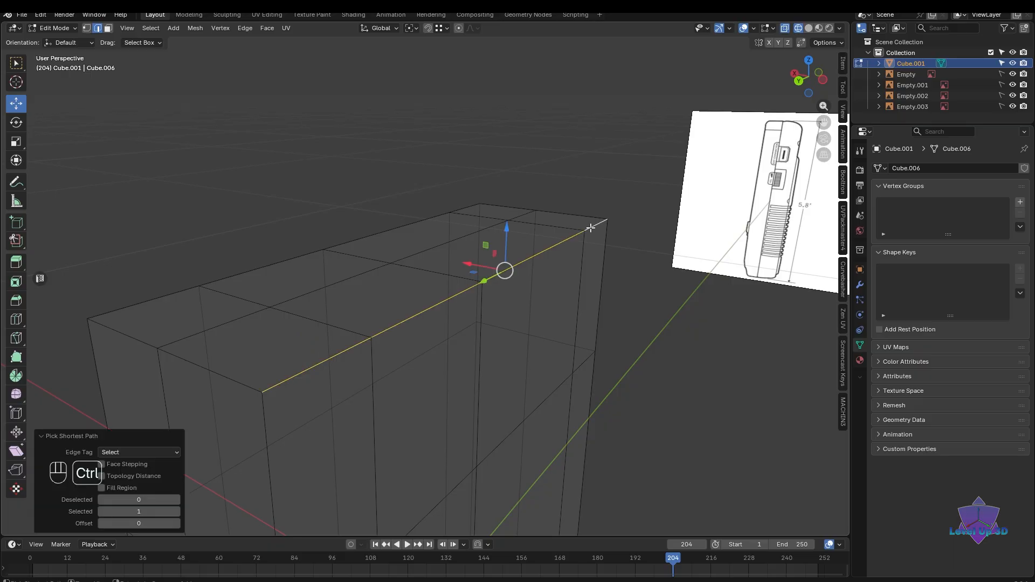
middle_drag(597, 224, 331, 332)
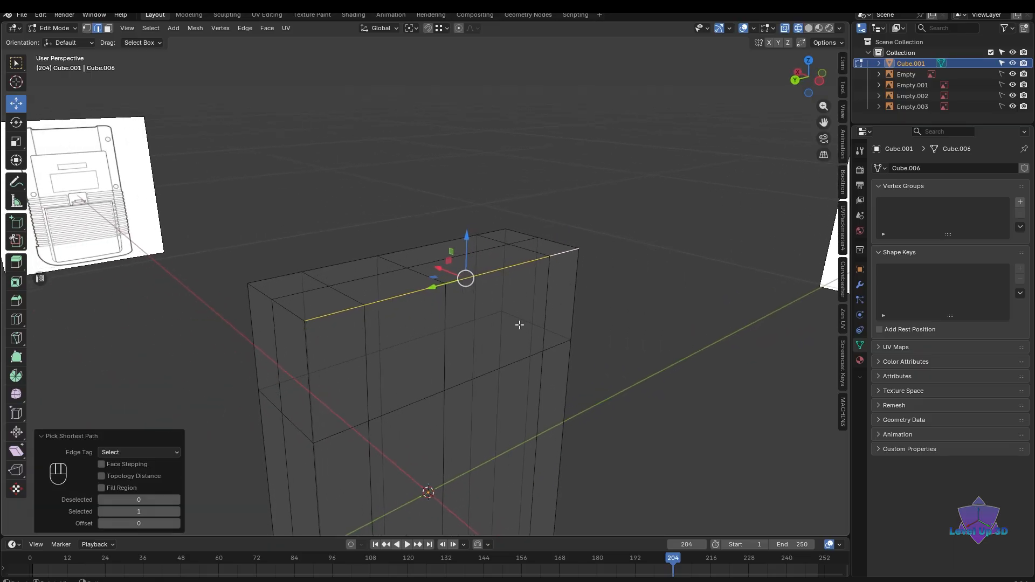
middle_drag(282, 342, 550, 291)
scroll(555, 323, up, 3)
scroll(555, 317, up, 3)
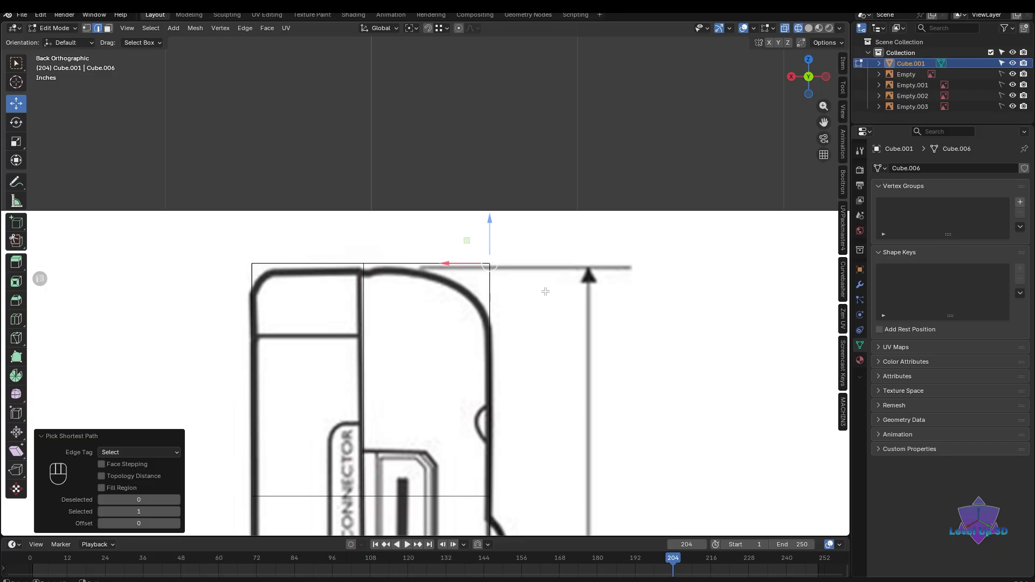
key(ctrl+b)
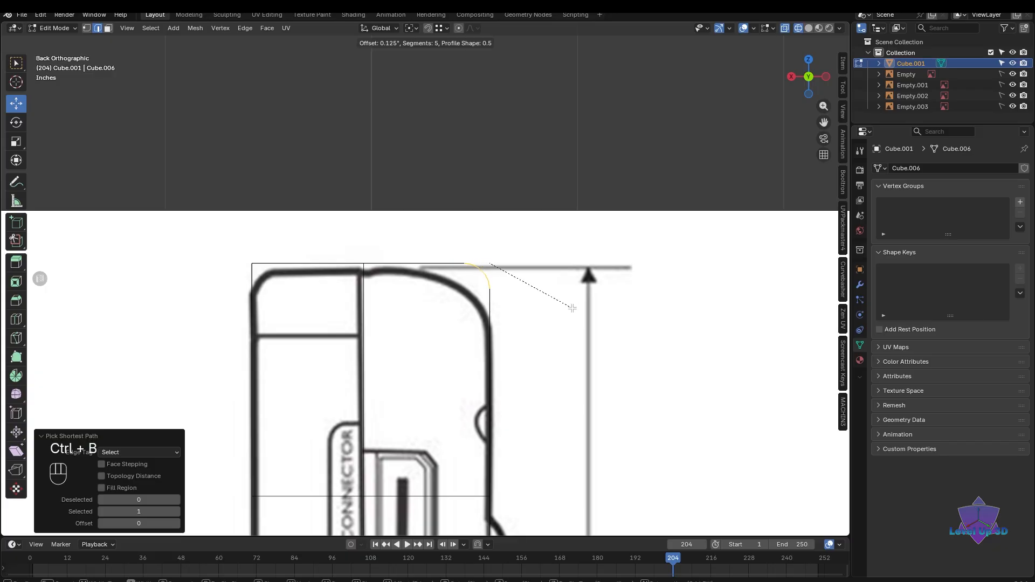
click(620, 334)
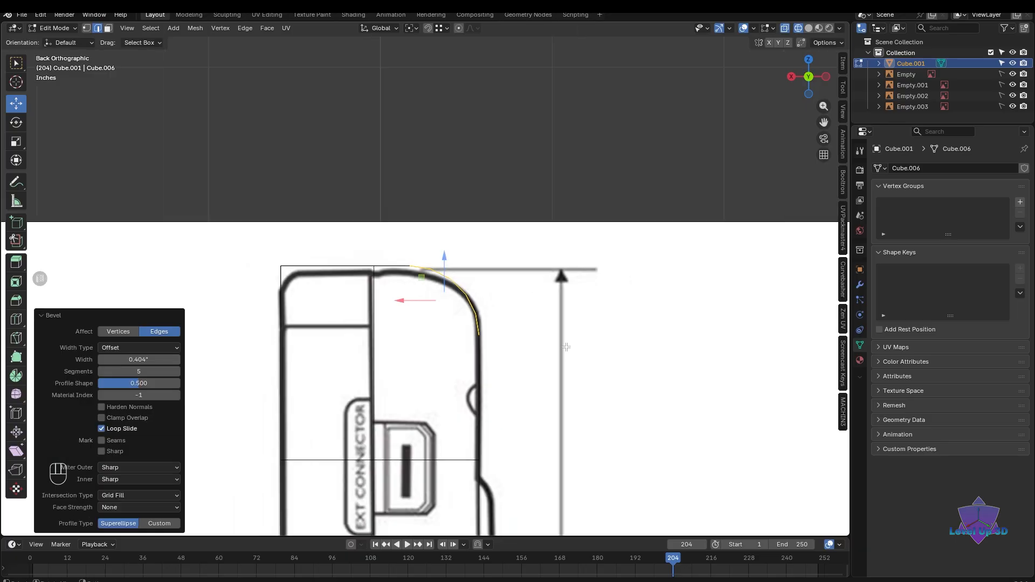
- Return to solid shading and examine the cartridge area on the back of the Game Boy reference photo
mouse_move(620, 334)
middle_down()
mouse_move(510, 387)
mouse_move(533, 388)
mouse_move(580, 377)
mouse_move(573, 382)
mouse_move(578, 340)
mouse_move(491, 340)
mouse_move(573, 393)
mouse_move(493, 366)
mouse_move(509, 393)
mouse_move(385, 315)
mouse_move(453, 354)
mouse_move(426, 325)
middle_up()
key(shift+z)
click(574, 382)
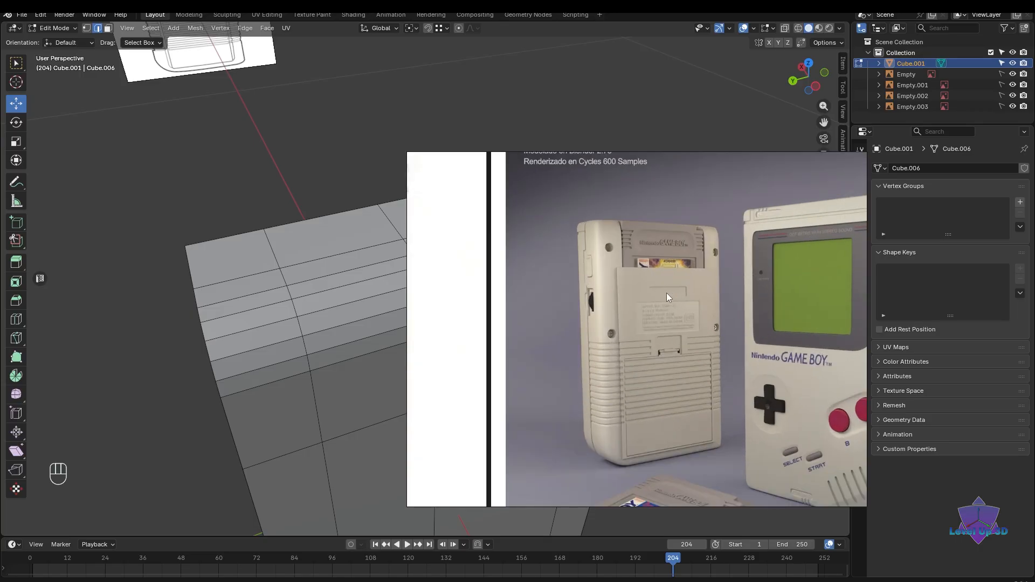
scroll(430, 317, up, 1)
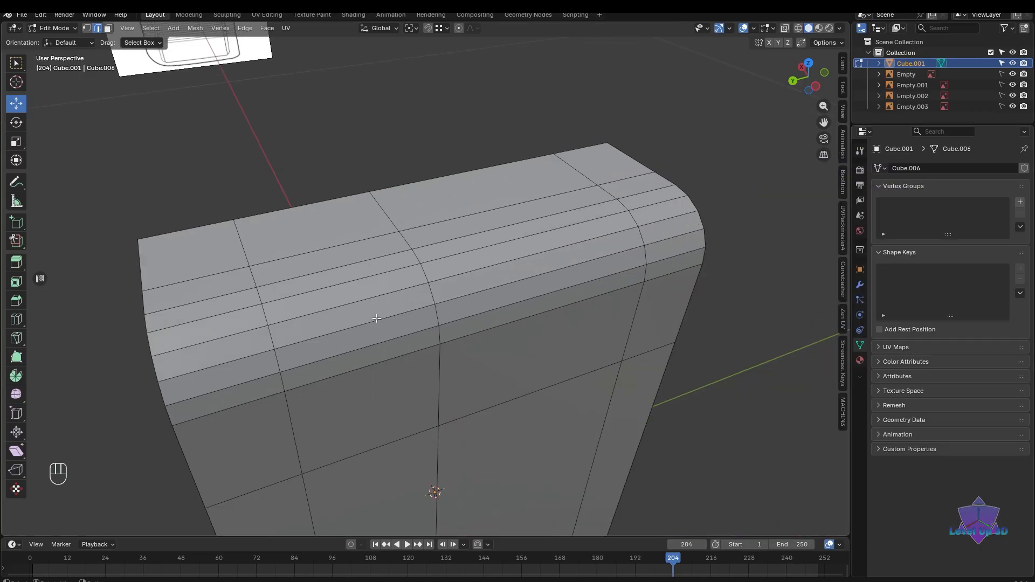
scroll(374, 358, down, 3)
- Select the central faces across the rounded upper back edge and the panel below, and inset them by about 0.05"
middle_drag(374, 358, 406, 399)
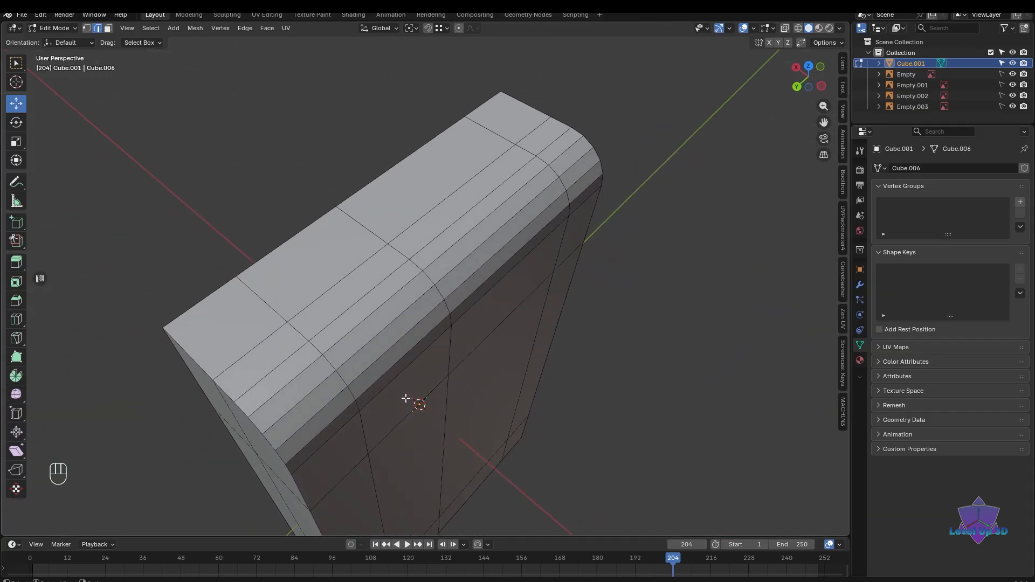
key(3)
click(417, 298)
click(369, 283)
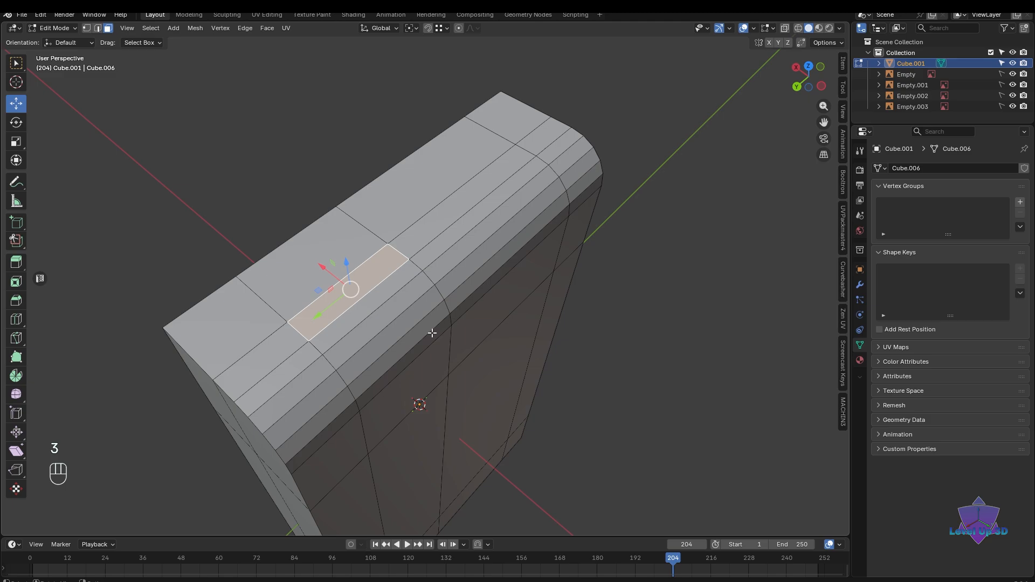
alt+shift+click(441, 241)
alt+middle_drag(529, 361, 488, 359)
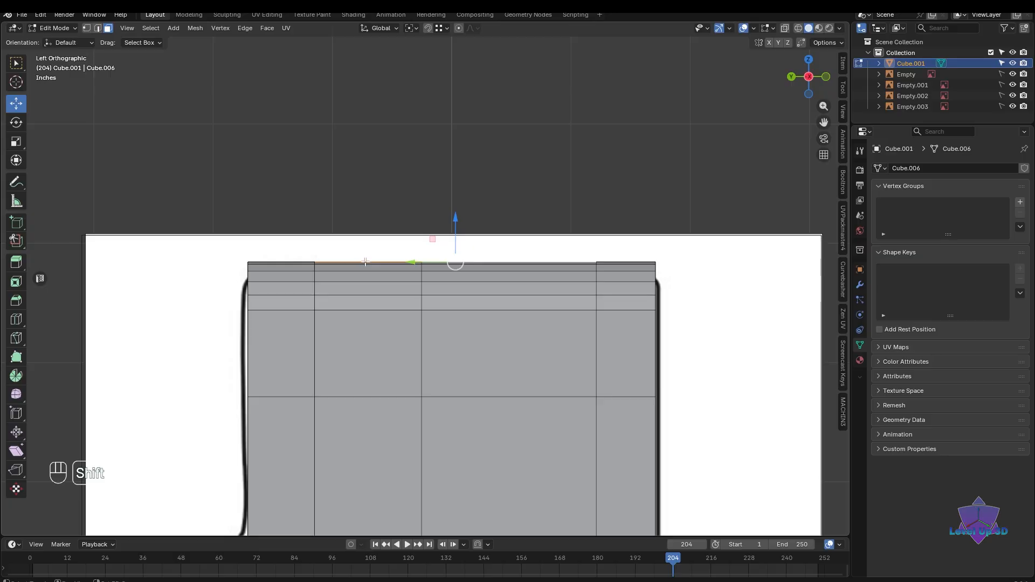
shift+click(463, 375)
scroll(500, 369, down, 2)
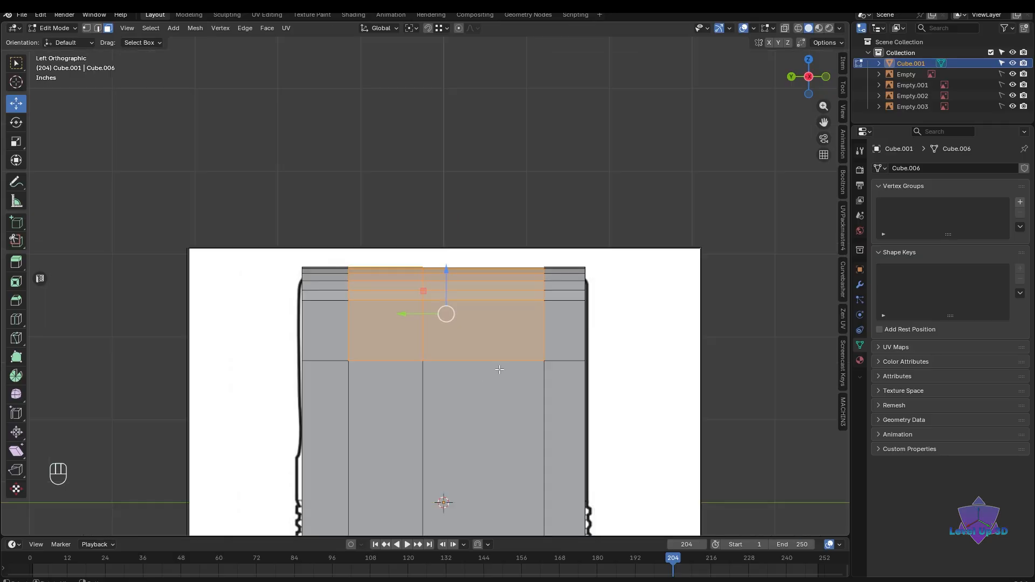
mouse_move(499, 370)
middle_down()
mouse_move(532, 451)
mouse_move(540, 410)
mouse_move(484, 398)
mouse_move(516, 381)
middle_up()
scroll(539, 410, up, 4)
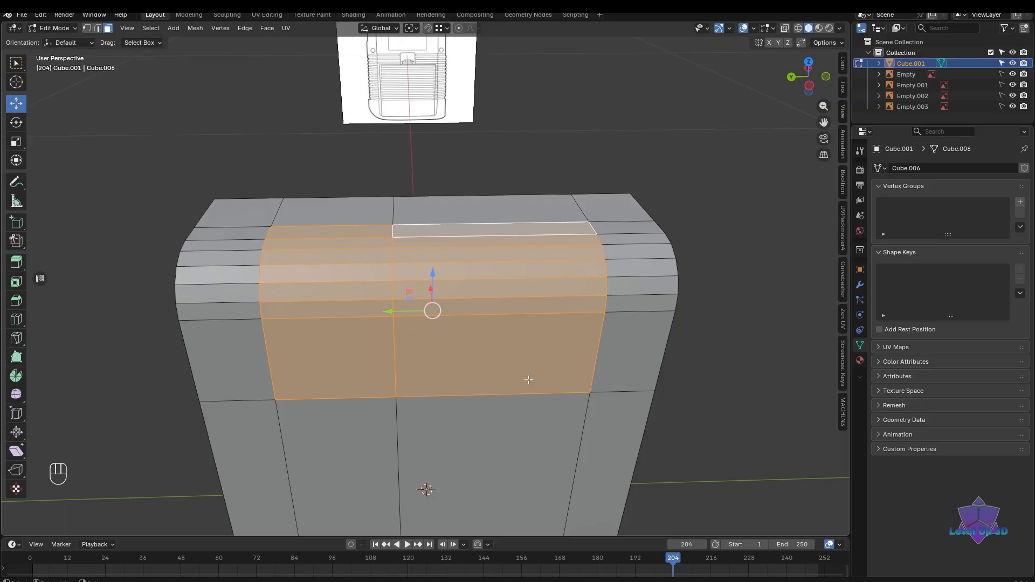
key(i)
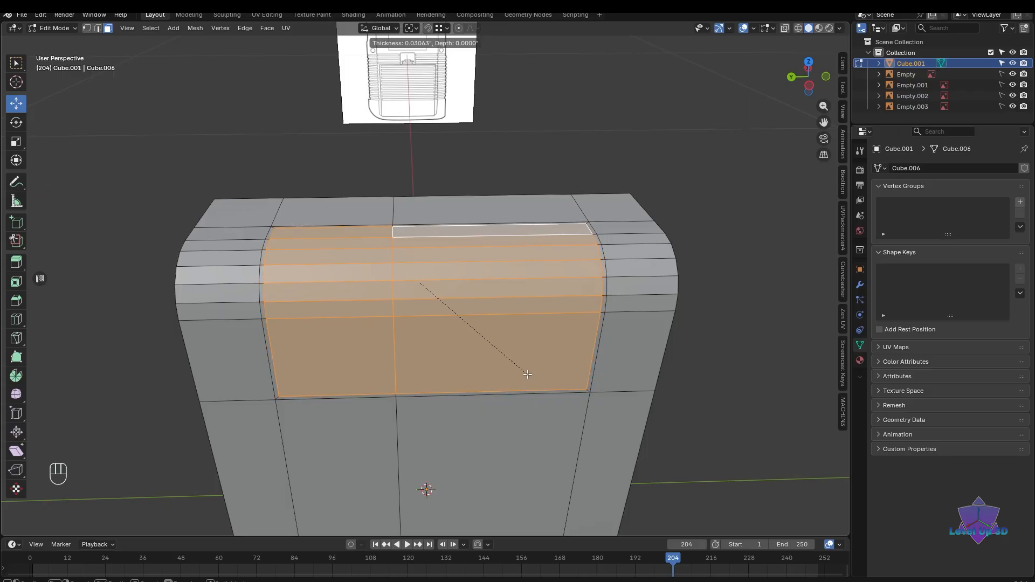
click(526, 373)
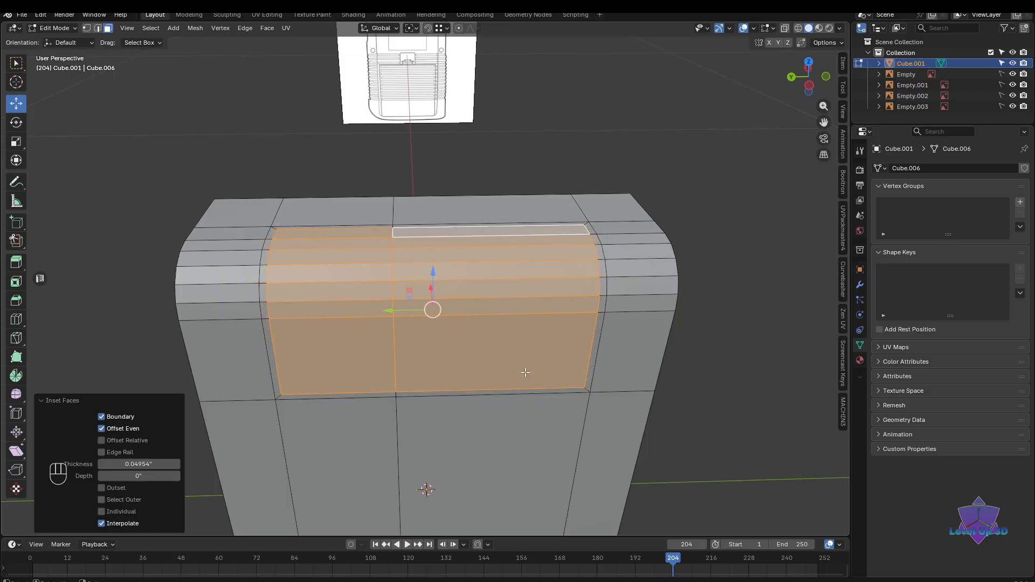
middle_drag(526, 372, 573, 392)
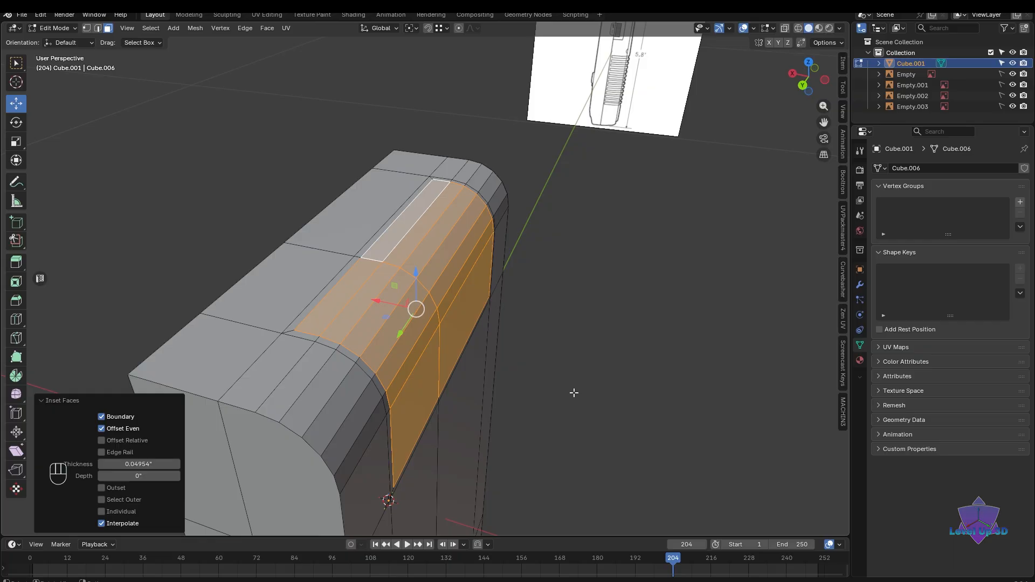
key(e)
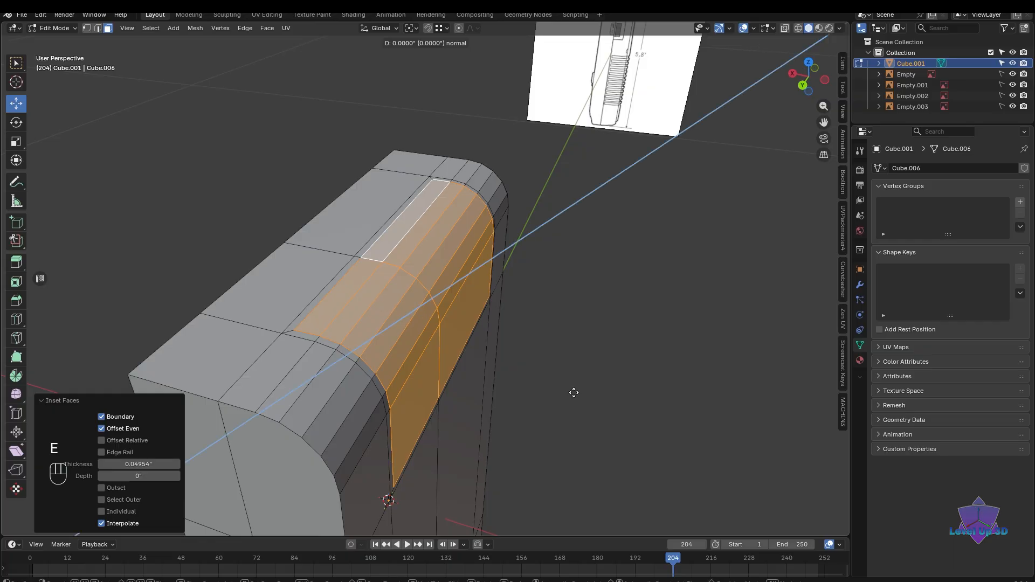
right_click(574, 392)
key(ctrl+z)
middle_drag(574, 393, 536, 320)
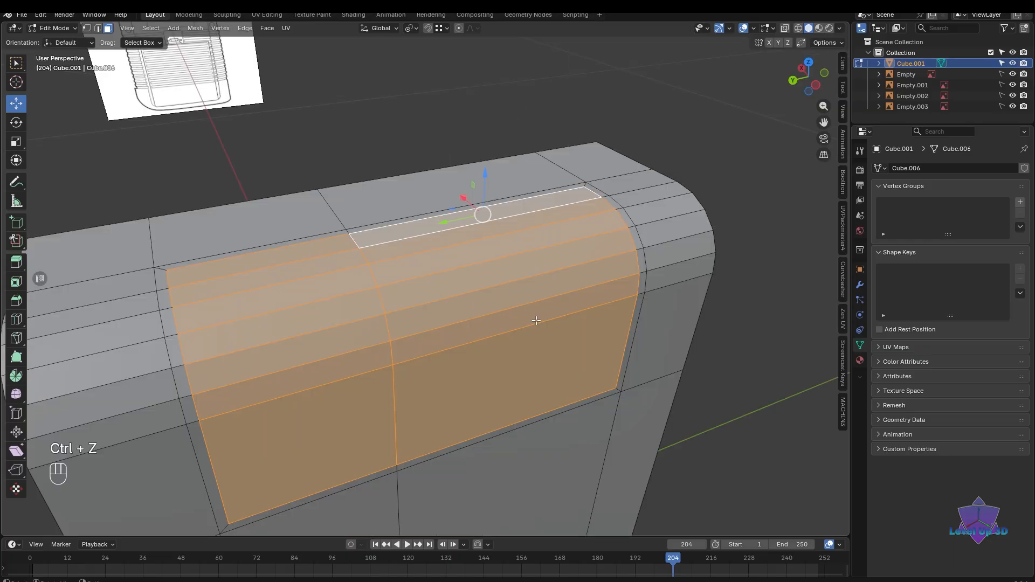
- Extrude the selected cartridge-area faces inward along their normals by about 0.339" to recess the slot
key(alt+e)
click(536, 321)
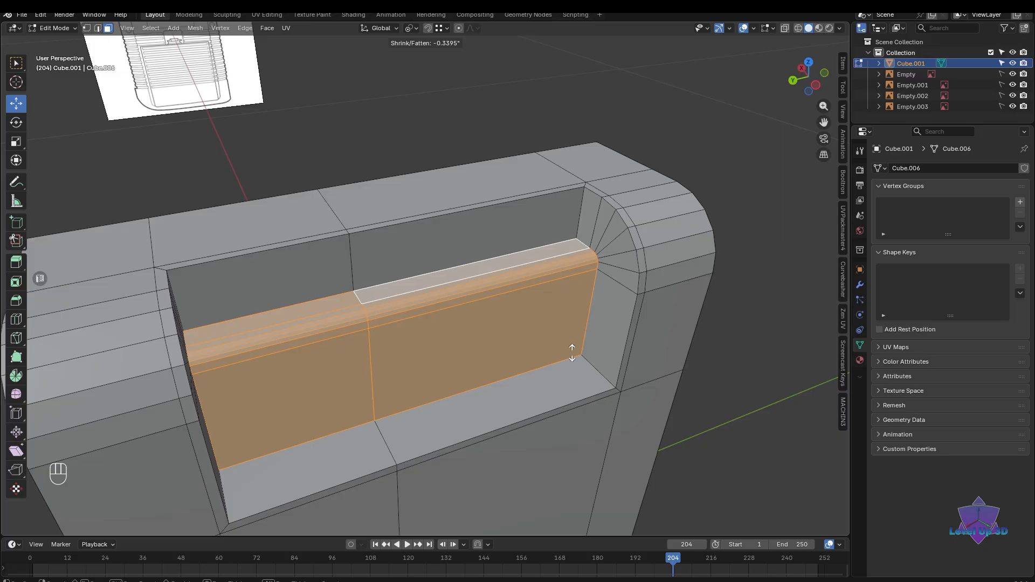
click(572, 353)
middle_drag(572, 354, 502, 330)
key(Tab)
middle_drag(457, 303, 309, 306)
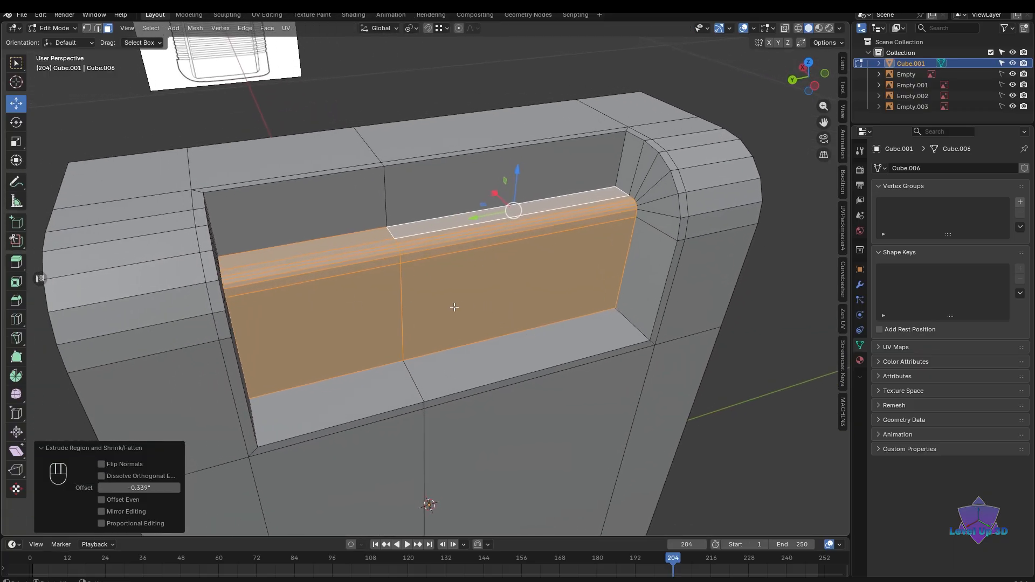
- Delete the selected inner faces at the bottom of the recess, leaving only its surrounding walls
key(x)
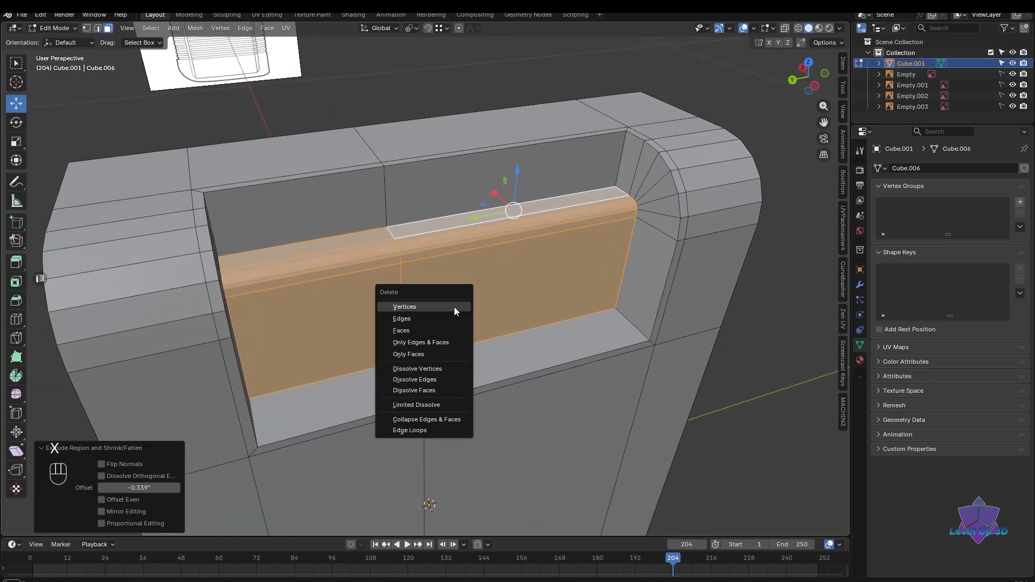
click(451, 331)
middle_drag(451, 330, 497, 342)
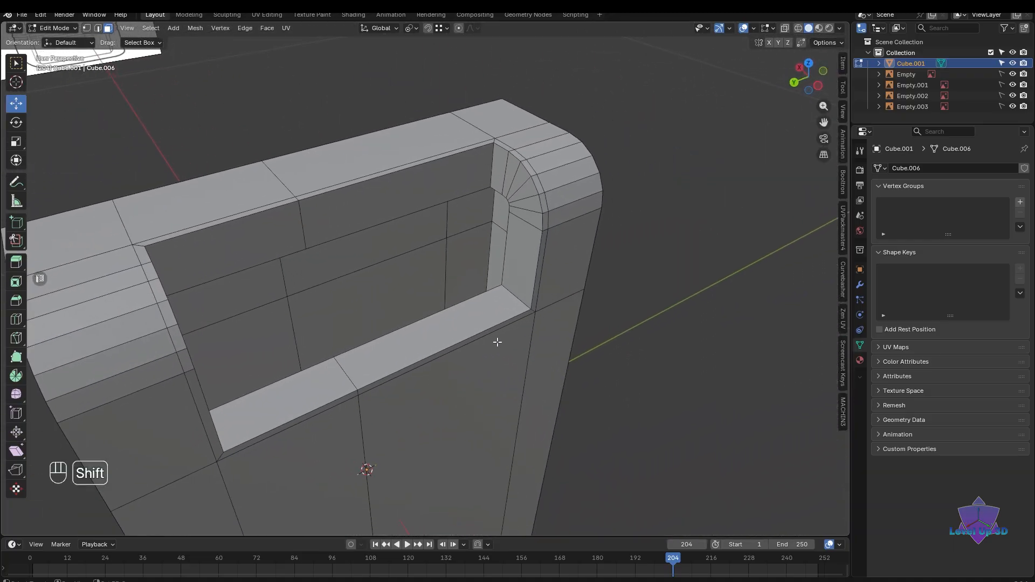
- Dissolve the middle edge that divides the slot's floor into two faces
scroll(516, 332, up, 2)
middle_drag(550, 322, 518, 277)
shift+middle_drag(518, 278, 550, 334)
scroll(555, 305, down, 4)
shift+middle_drag(550, 334, 522, 228)
scroll(503, 280, down, 2)
scroll(470, 309, down, 2)
middle_drag(470, 309, 492, 301)
scroll(492, 300, up, 4)
click(467, 261)
scroll(509, 280, up, 1)
scroll(509, 280, up, 1)
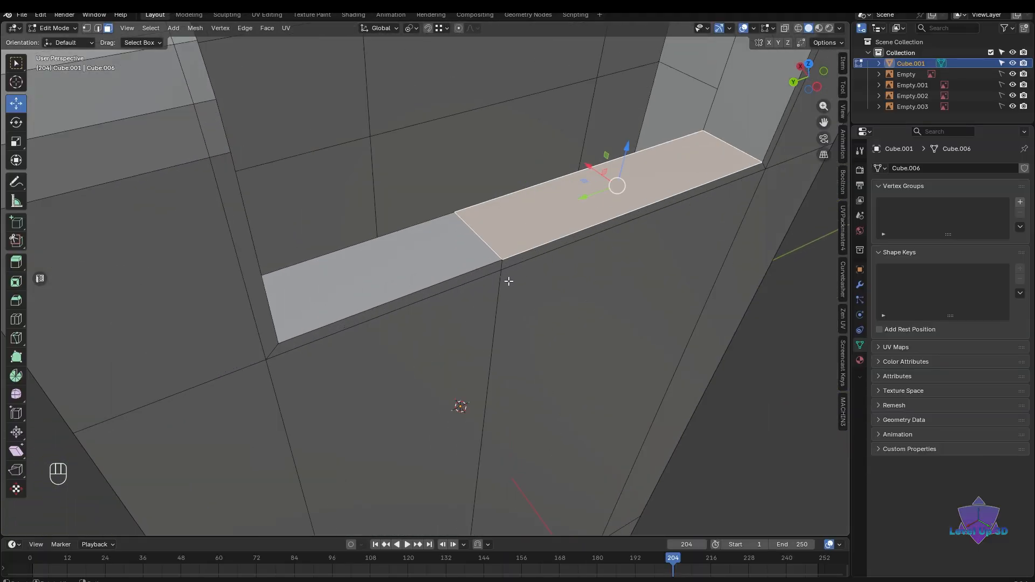
key(2)
click(488, 245)
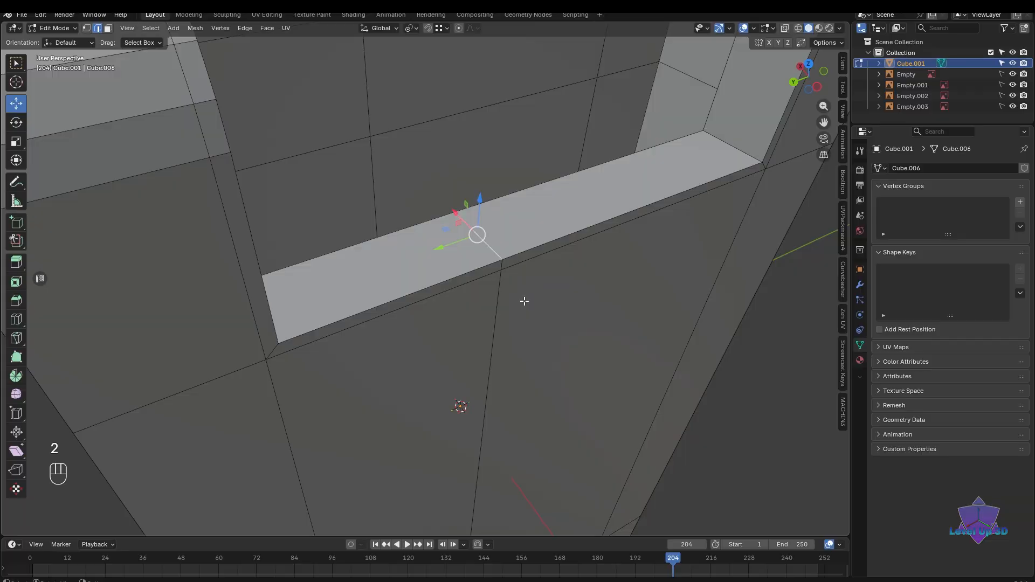
key(ctrl+x)
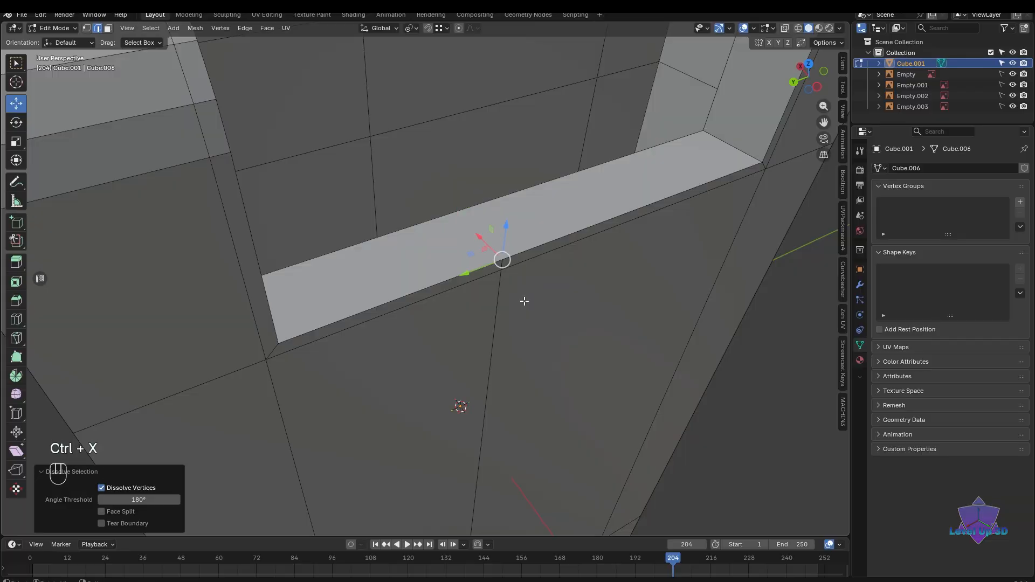
- Try to fill the open back of the slot with a face from the floor's inner edge
middle_drag(525, 300, 442, 308)
click(519, 290)
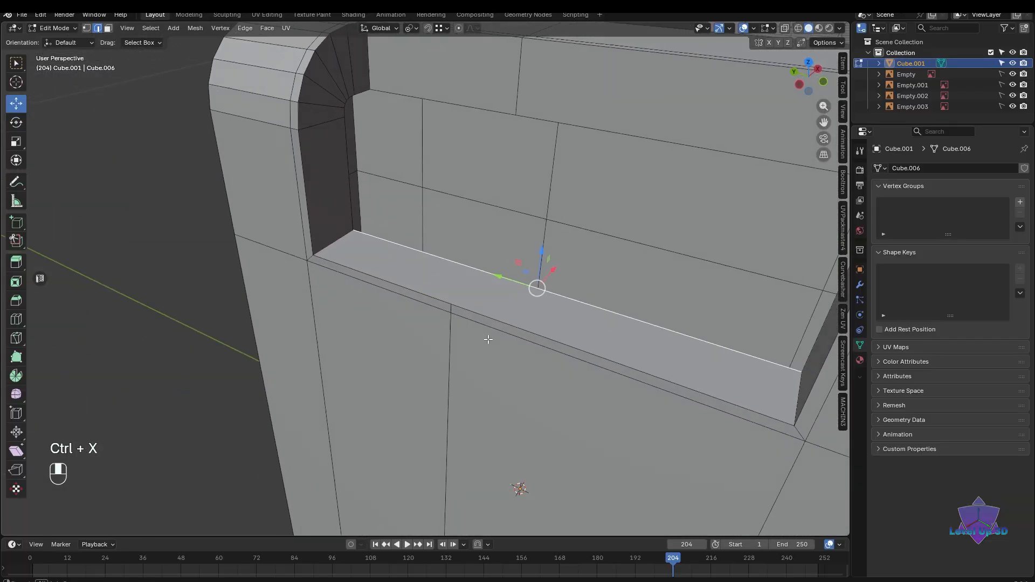
middle_drag(519, 290, 501, 327)
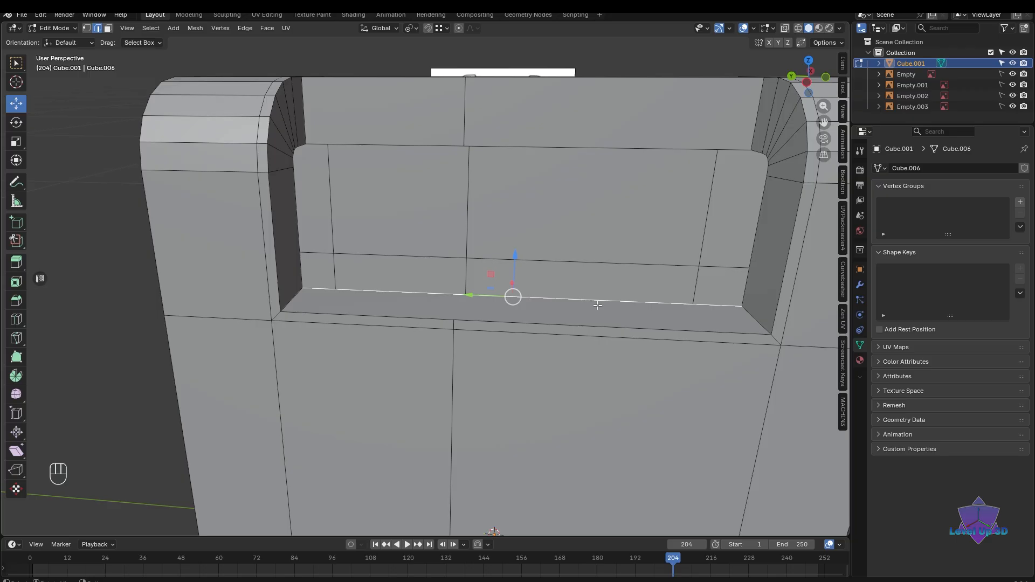
key(f)
middle_drag(596, 302, 462, 284)
key(ctrl+z)
- Try to bridge the open inner edges of the slot's two opposite side walls
scroll(616, 349, up, 2)
click(591, 222)
click(322, 225)
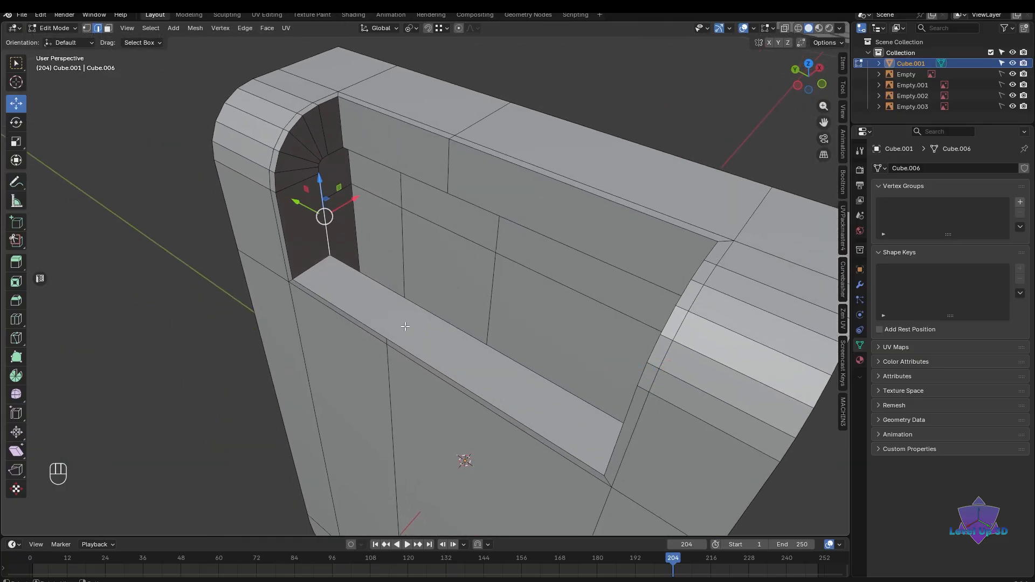
middle_drag(447, 359, 601, 244)
key(ctrl+e)
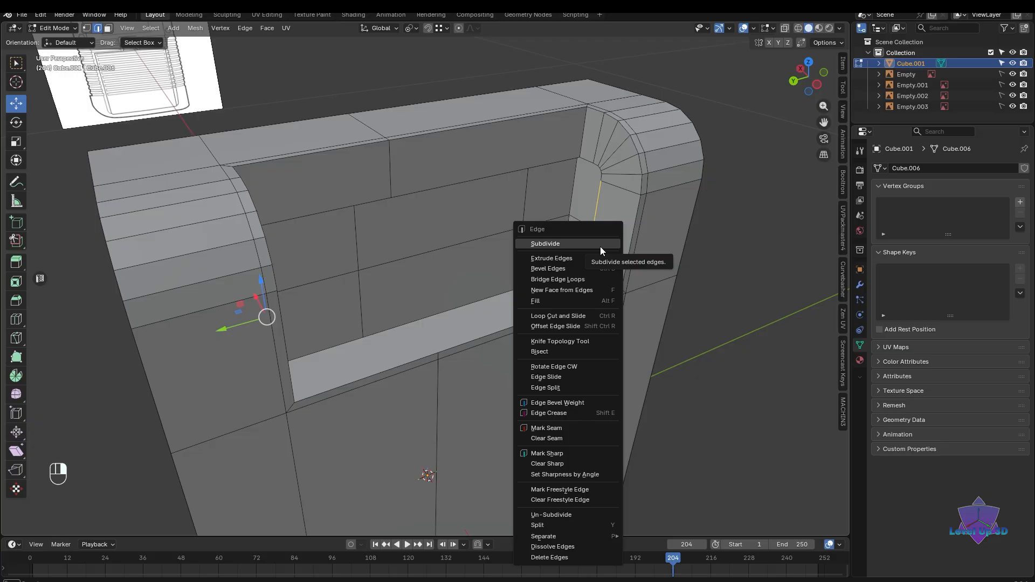
click(578, 284)
middle_drag(611, 304, 620, 363)
key(ctrl+z)
- Move the slot floor's inner edge about 0.222" along X in wireframe top view, snapping it in line with the upper back wall
key(shift+z)
scroll(597, 286, up, 2)
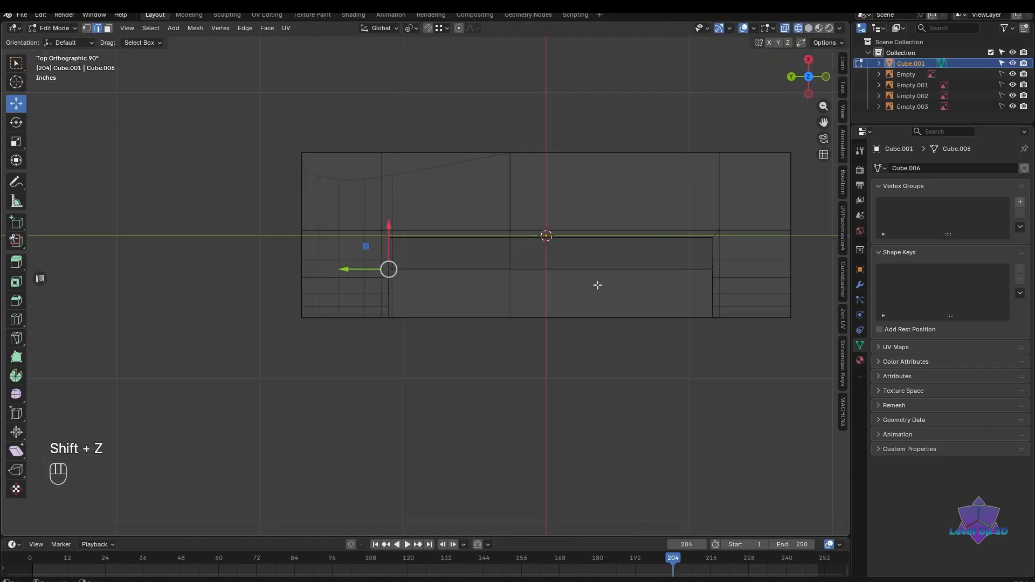
click(594, 281)
shift+middle_drag(593, 294, 603, 388)
scroll(572, 284, up, 1)
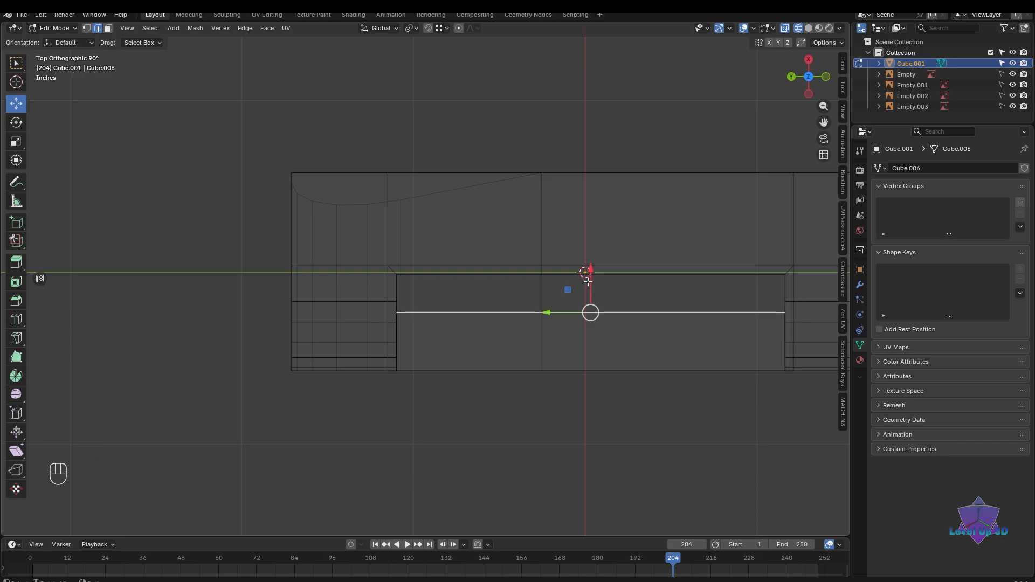
ctrl+drag(588, 278, 398, 273)
key(shift+z)
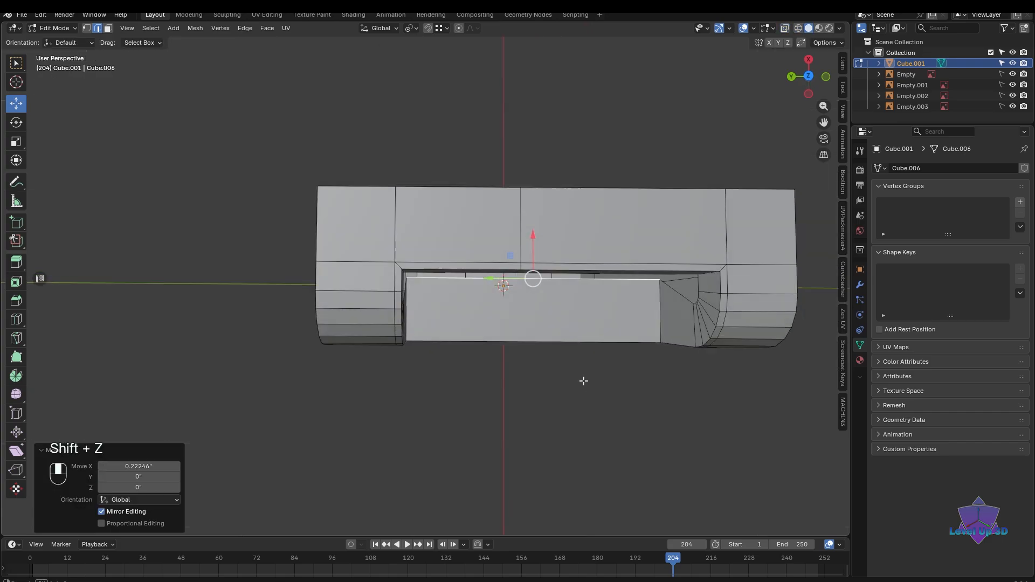
- Dissolve the fan of radiating edges on the first side wall of the slot
middle_drag(582, 382, 489, 309)
scroll(545, 345, up, 1)
scroll(525, 359, up, 1)
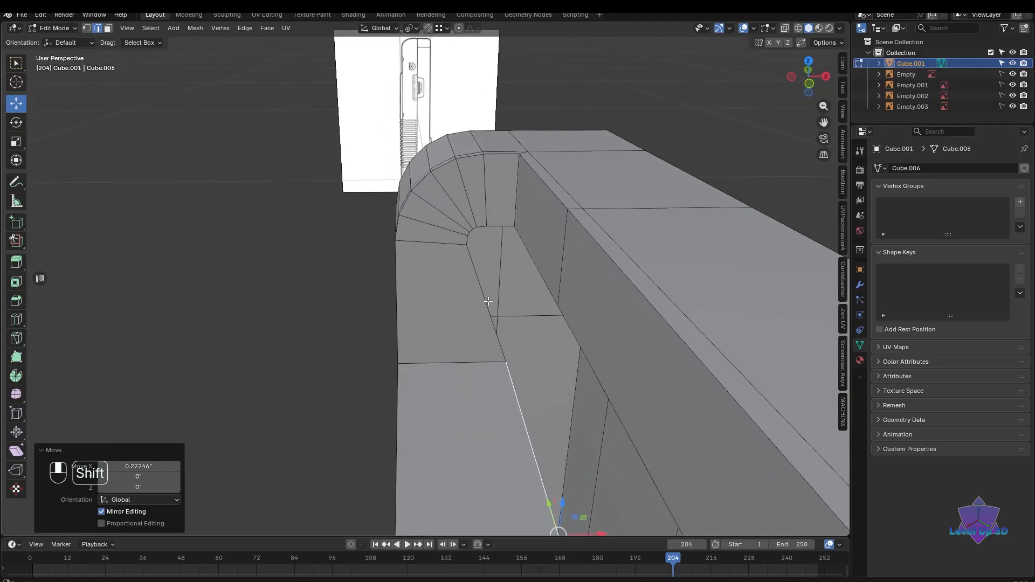
scroll(502, 344, down, 3)
middle_drag(501, 344, 532, 358)
click(539, 337)
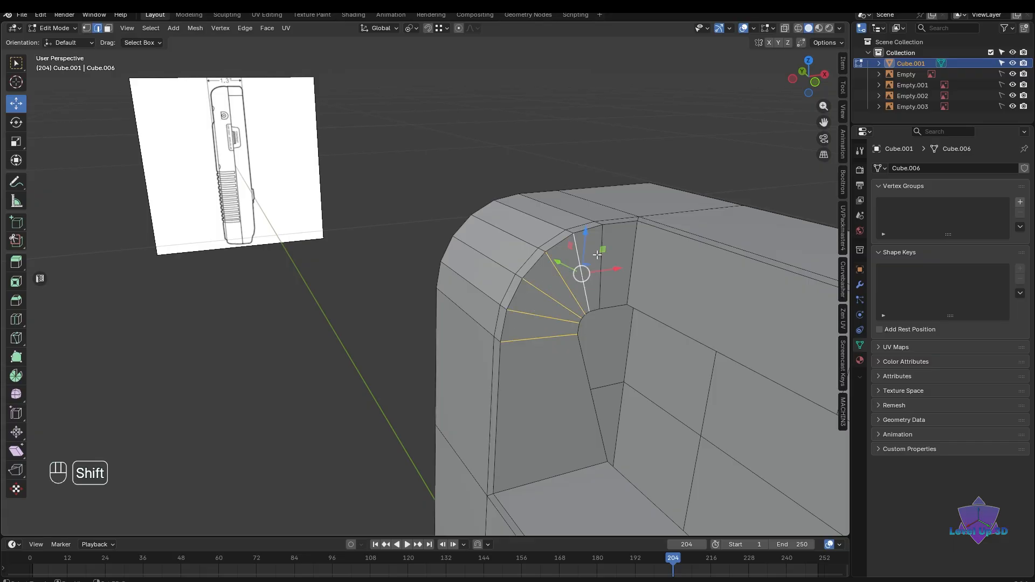
key(ctrl+x)
middle_drag(601, 254, 505, 343)
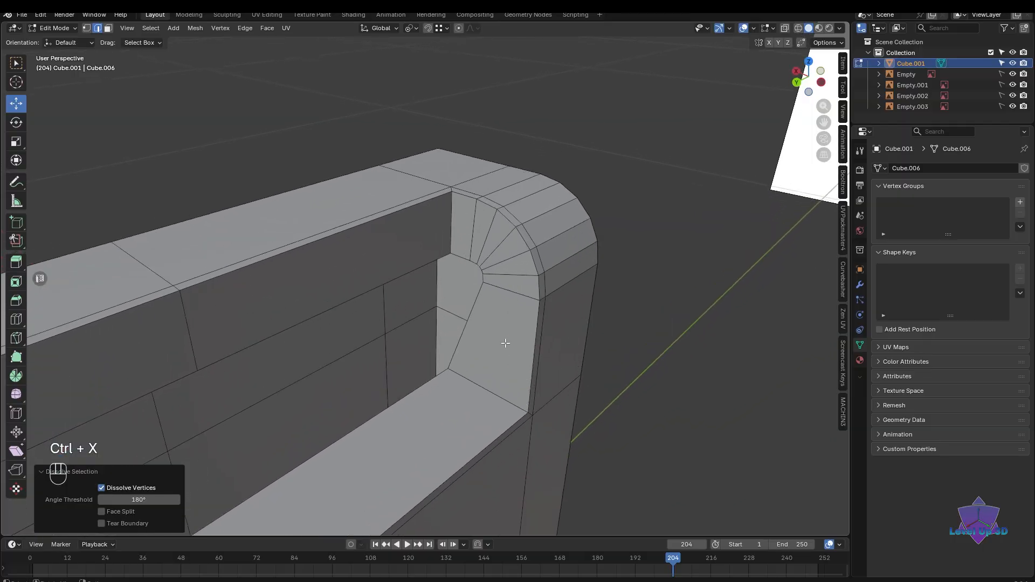
- Dissolve the matching fan of radiating edges on the opposite side wall of the slot
shift+click(505, 292)
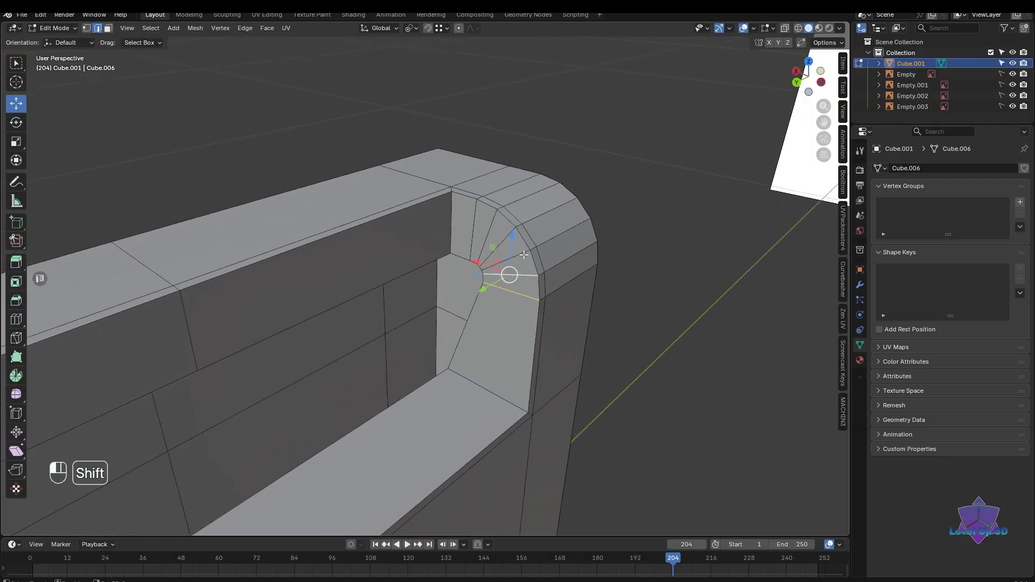
shift+click(476, 212)
key(ctrl+x)
middle_drag(521, 289, 474, 310)
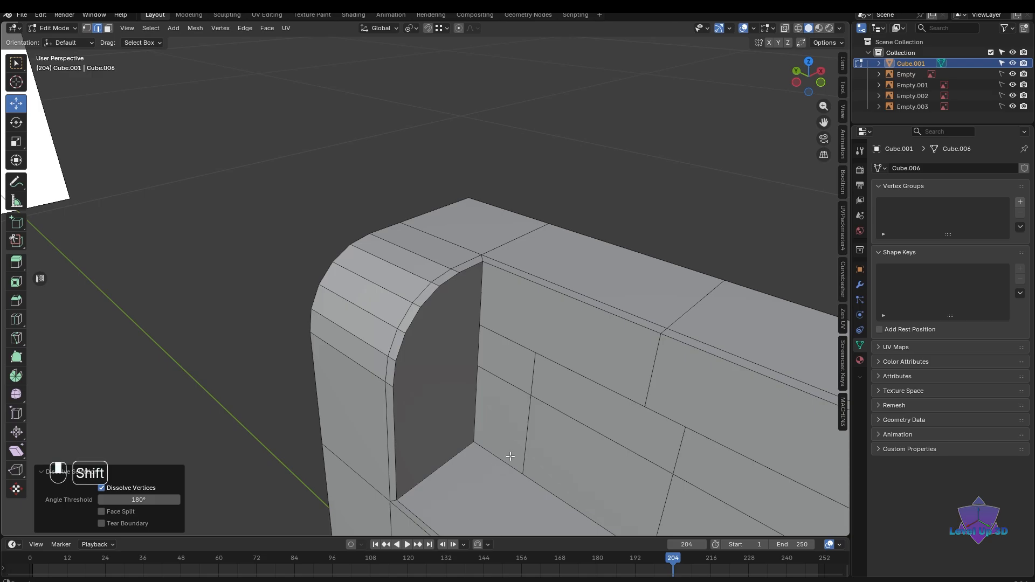
- Merge the two upper faces of the slot's back wall into one and delete the merged face
middle_drag(510, 456, 471, 436)
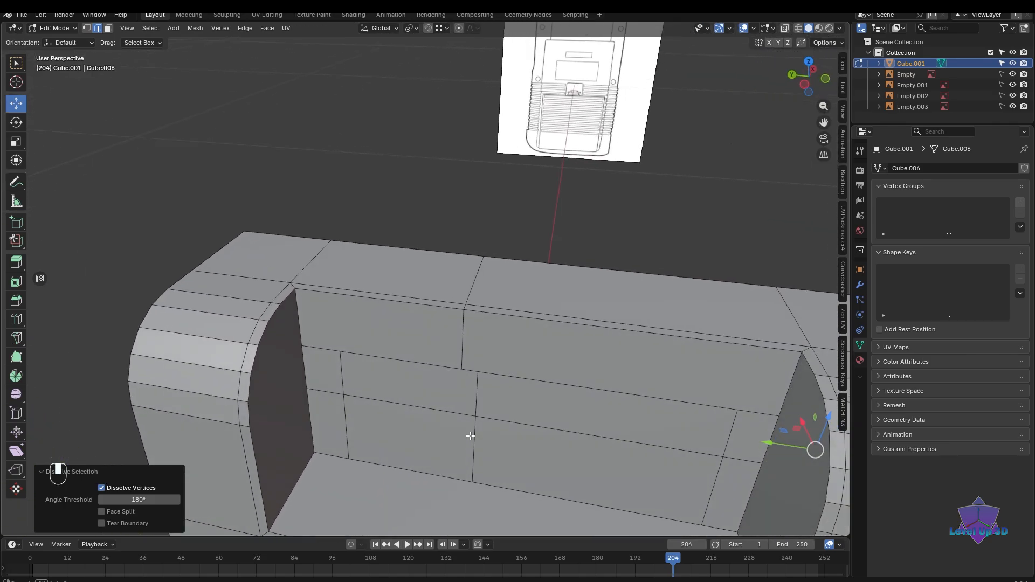
click(501, 368)
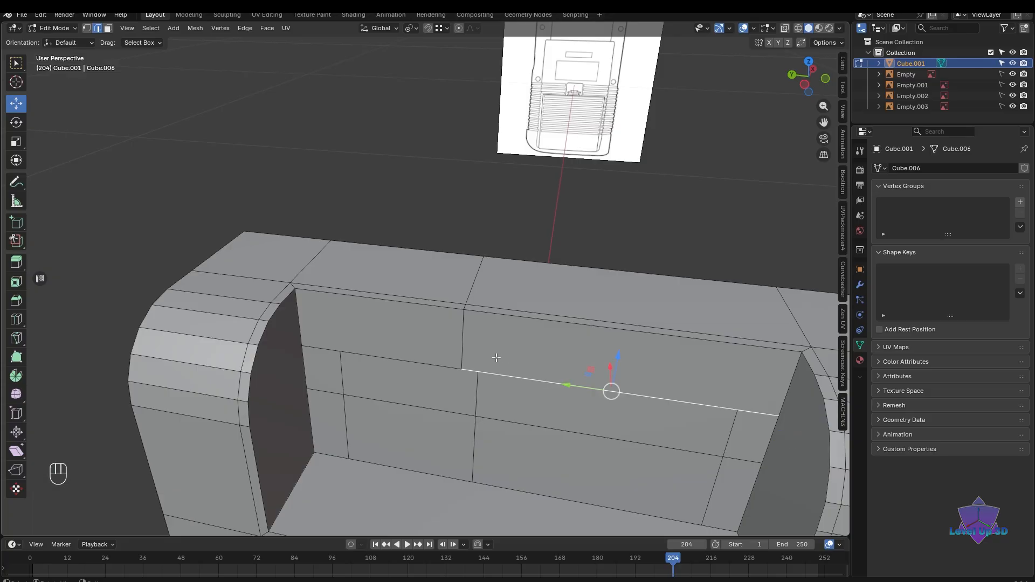
middle_drag(502, 368, 492, 363)
key(3)
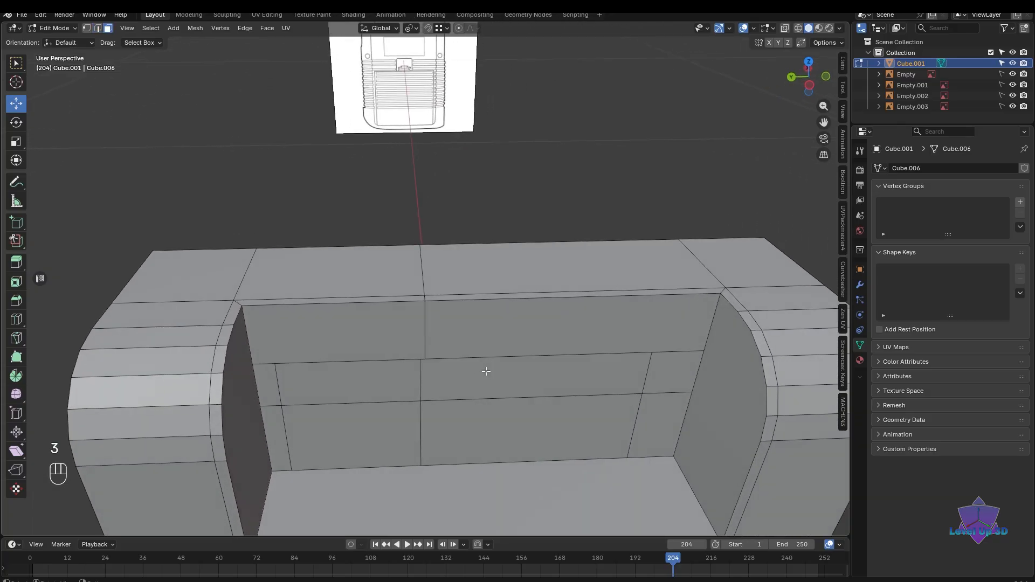
click(488, 345)
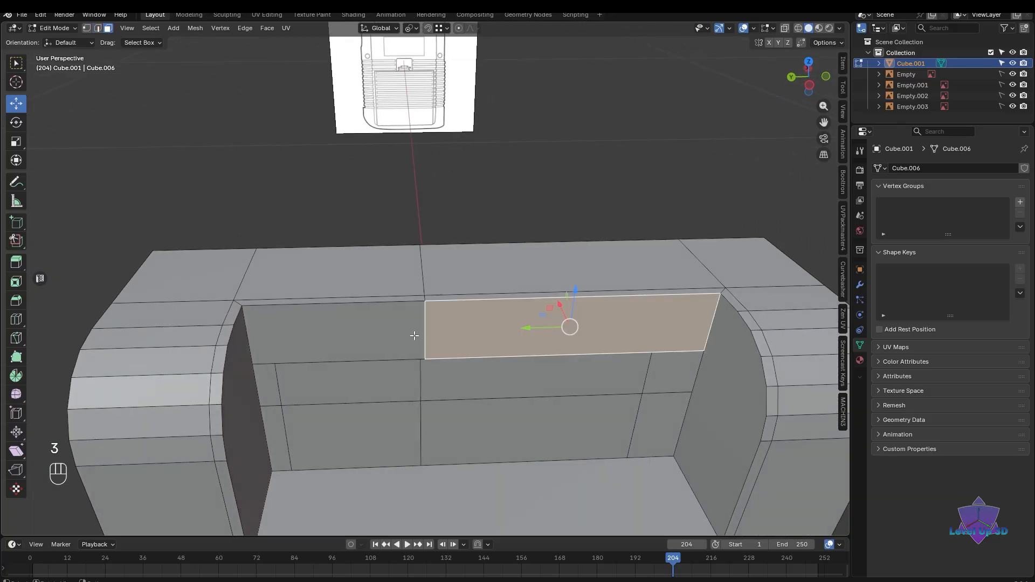
shift+click(392, 335)
key(ctrl+x)
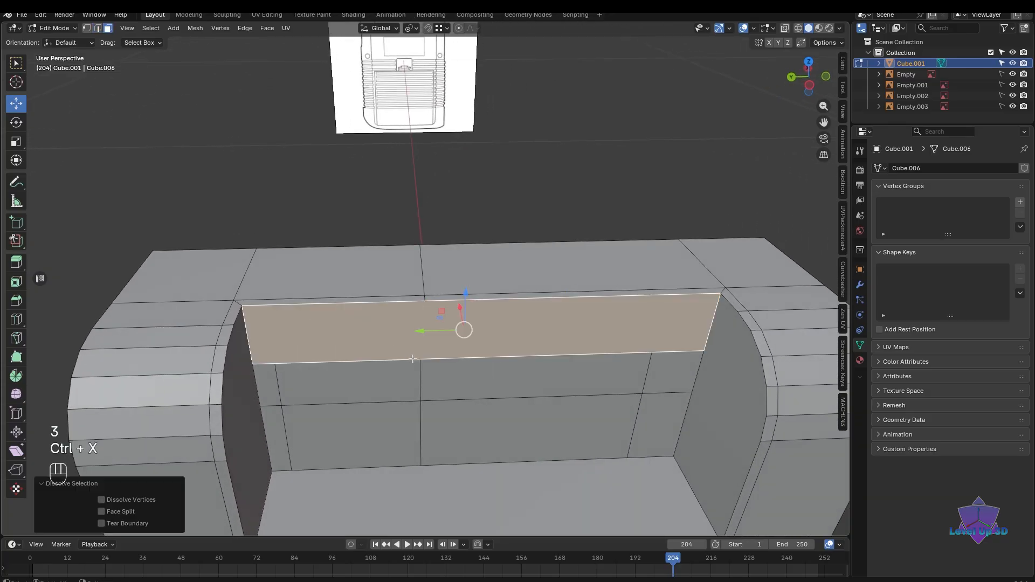
key(x)
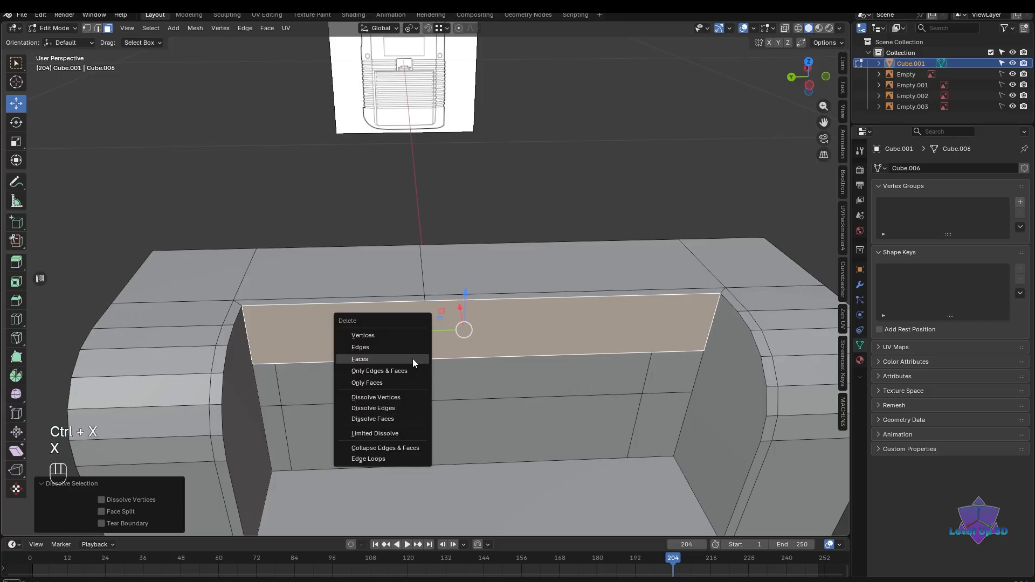
click(412, 358)
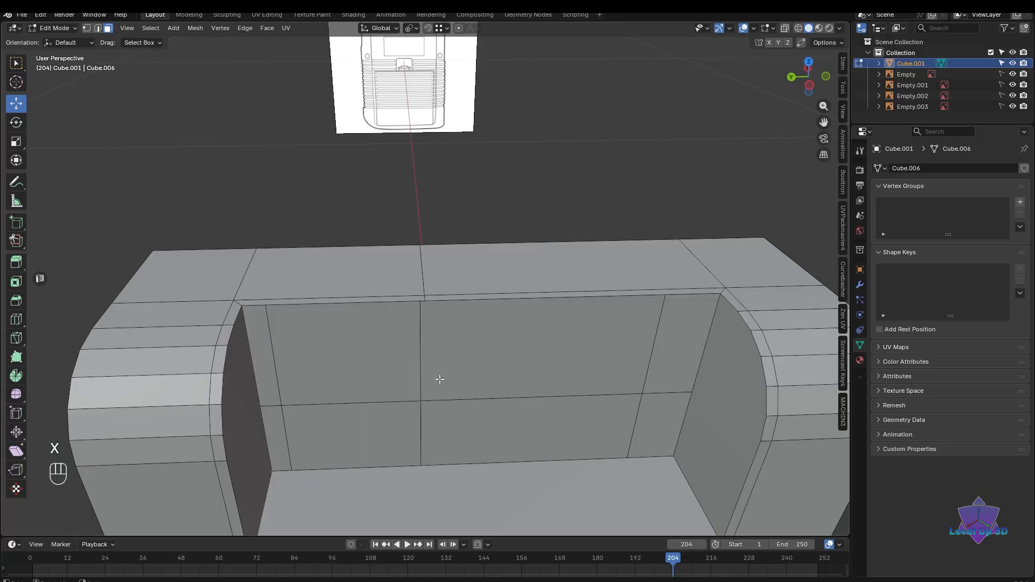
- Dissolve the short middle edge on the slot's upper rim and fill the back wall with faces from the rim down to the floor
middle_drag(439, 377, 493, 247)
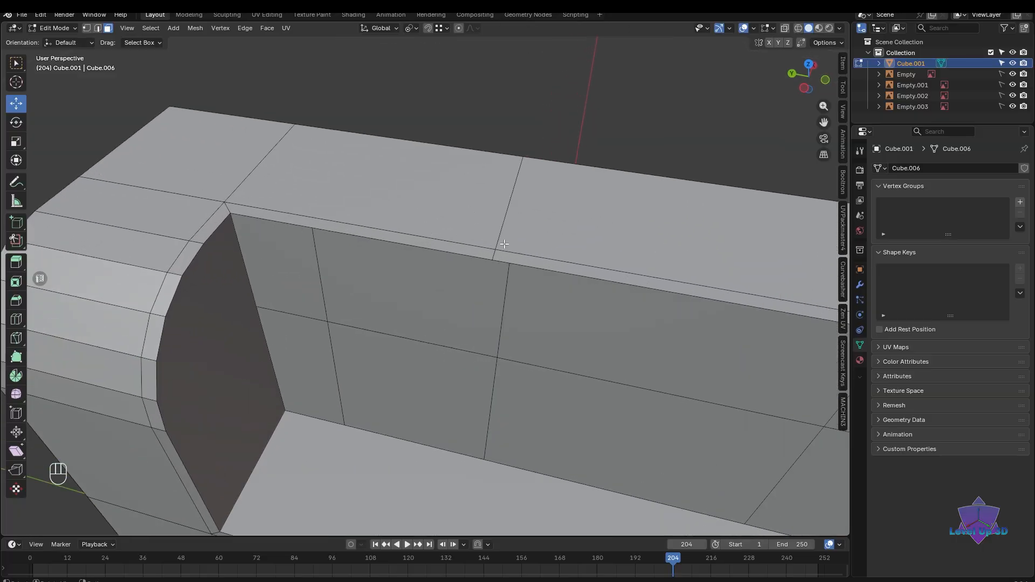
key(ctrl+x)
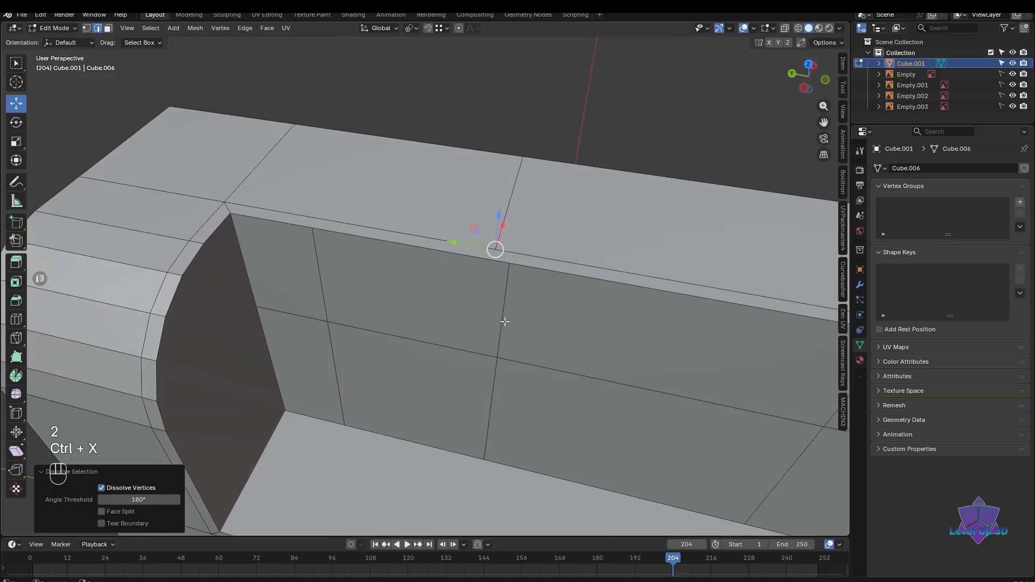
middle_drag(504, 321, 553, 301)
alt+click(553, 301)
middle_drag(540, 337, 537, 352)
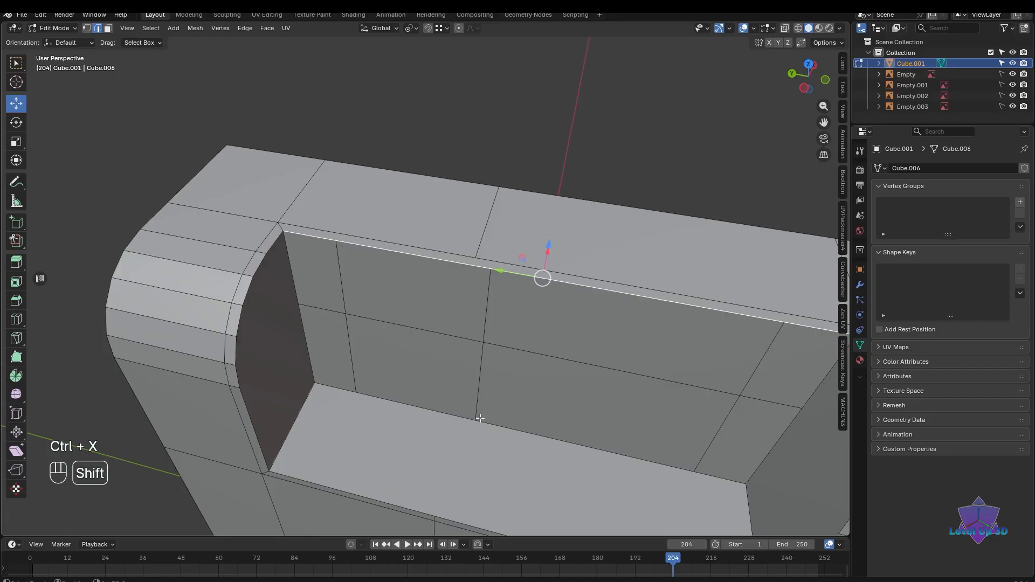
key(f)
middle_drag(480, 418, 607, 410)
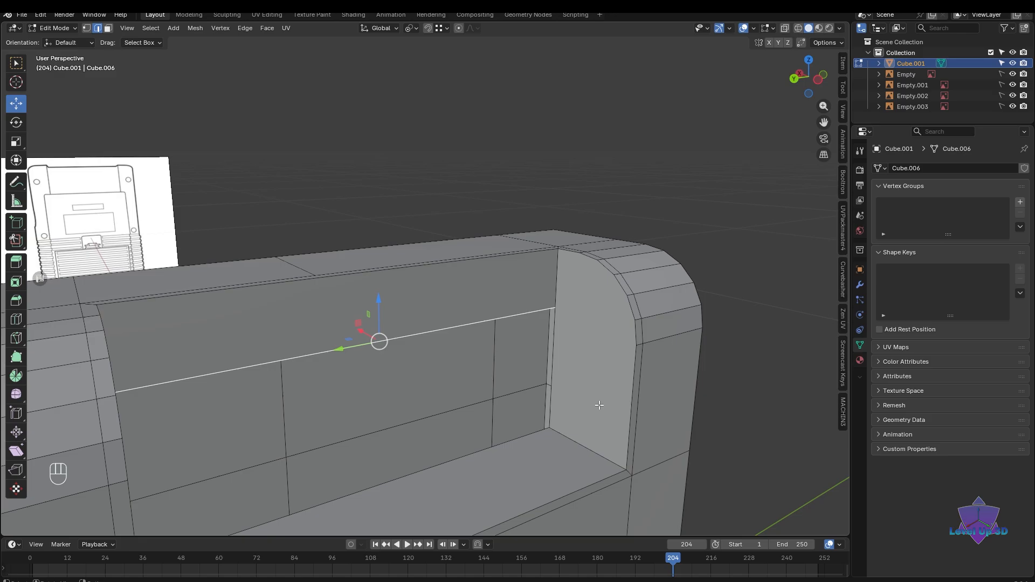
key(f)
middle_drag(597, 404, 530, 438)
- Dissolve the horizontal edge across the back wall so the slot has a single flat back face
shift+middle_drag(529, 438, 526, 496)
scroll(531, 401, down, 2)
scroll(505, 372, up, 4)
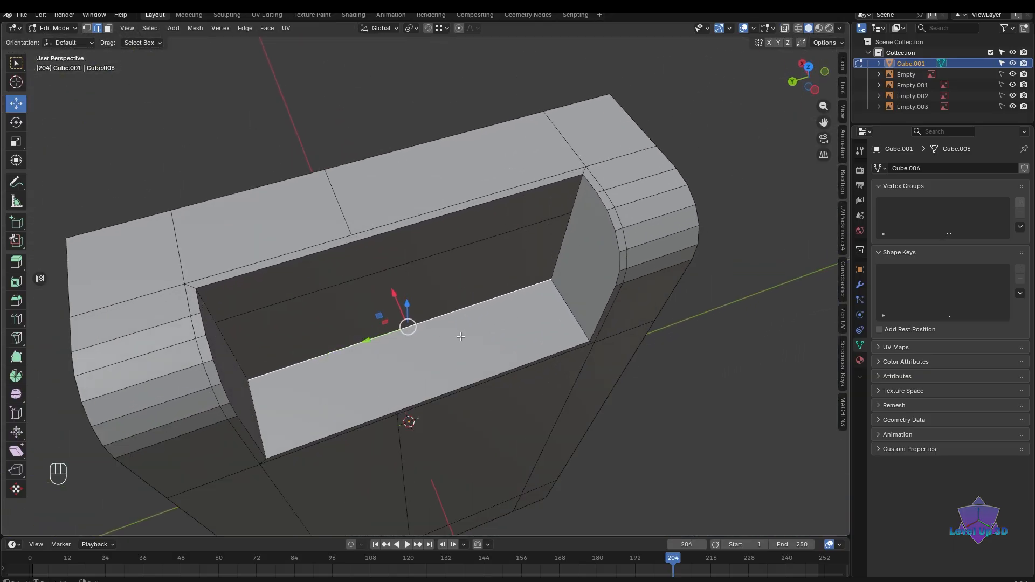
shift+middle_drag(516, 382, 550, 349)
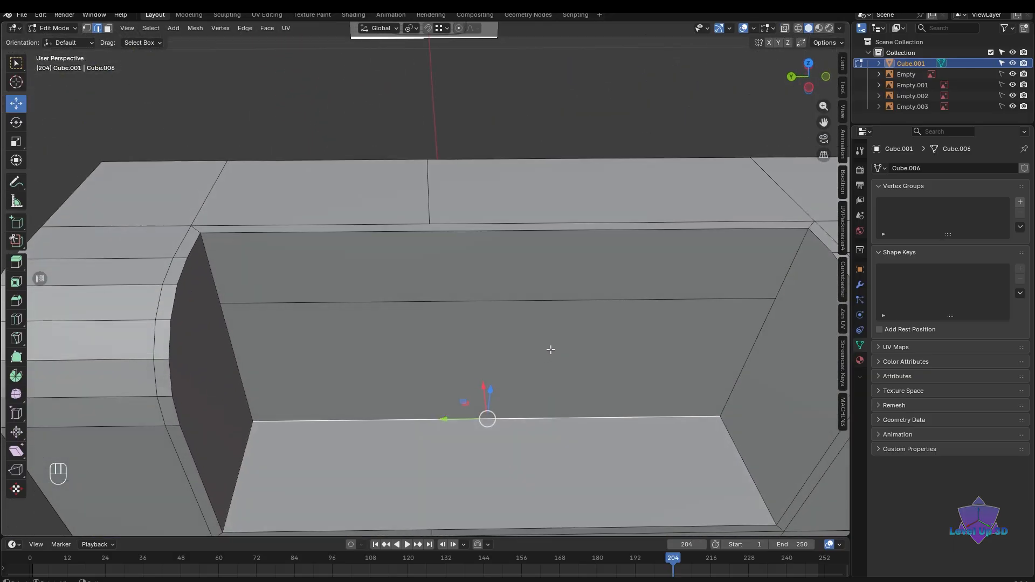
click(548, 298)
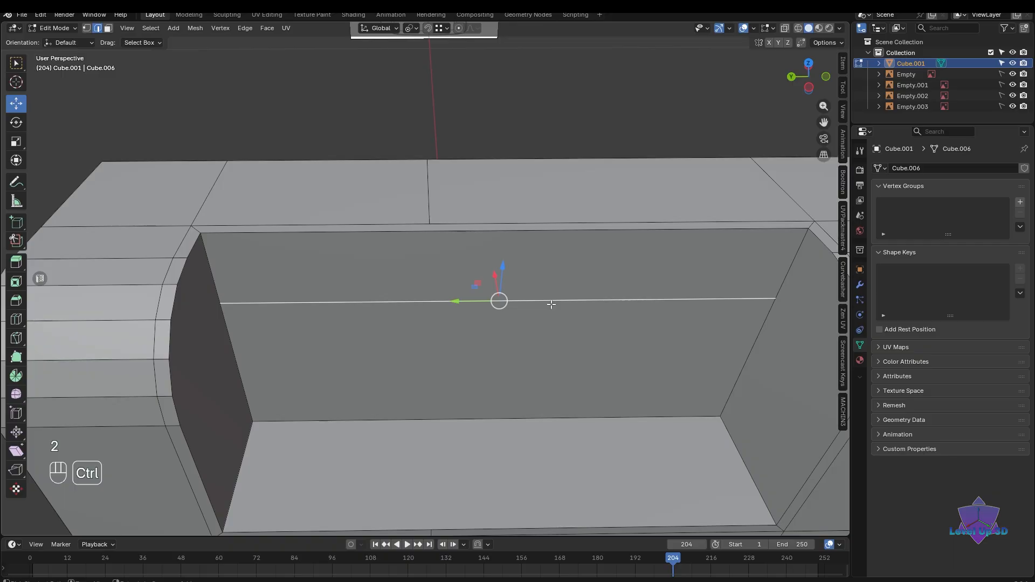
key(ctrl+x)
middle_drag(551, 305, 484, 306)
scroll(523, 359, down, 2)
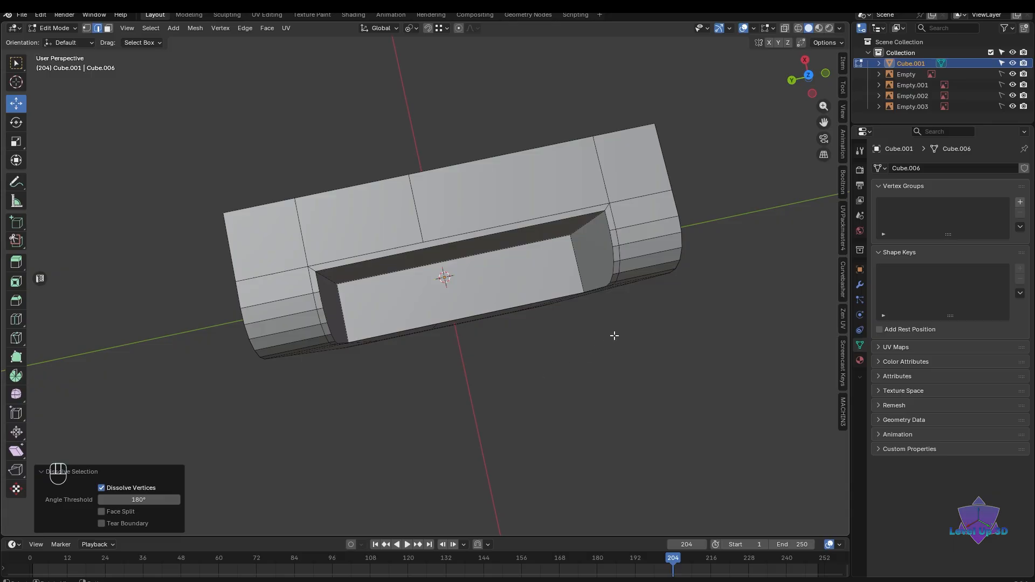
scroll(597, 347, up, 5)
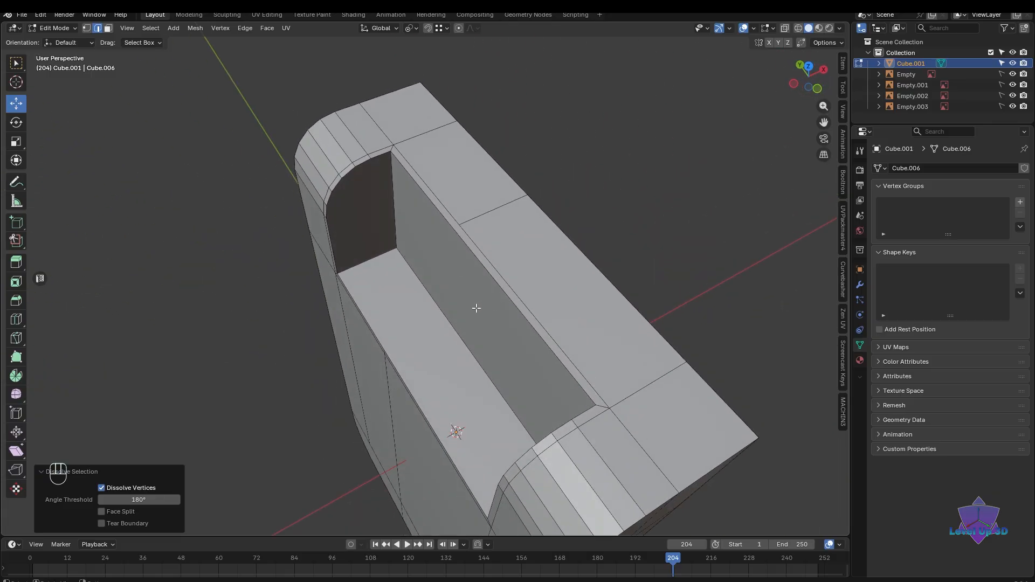
- Connect the lowest vertex of the curved rim on one slot side wall to the wall's inner floor corner
scroll(476, 306, up, 1)
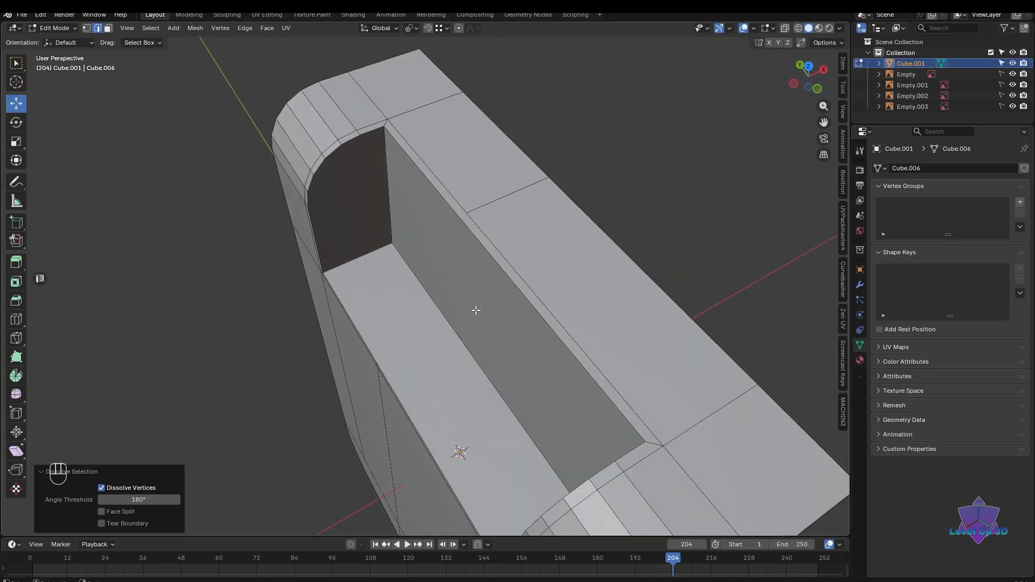
middle_drag(442, 325, 534, 305)
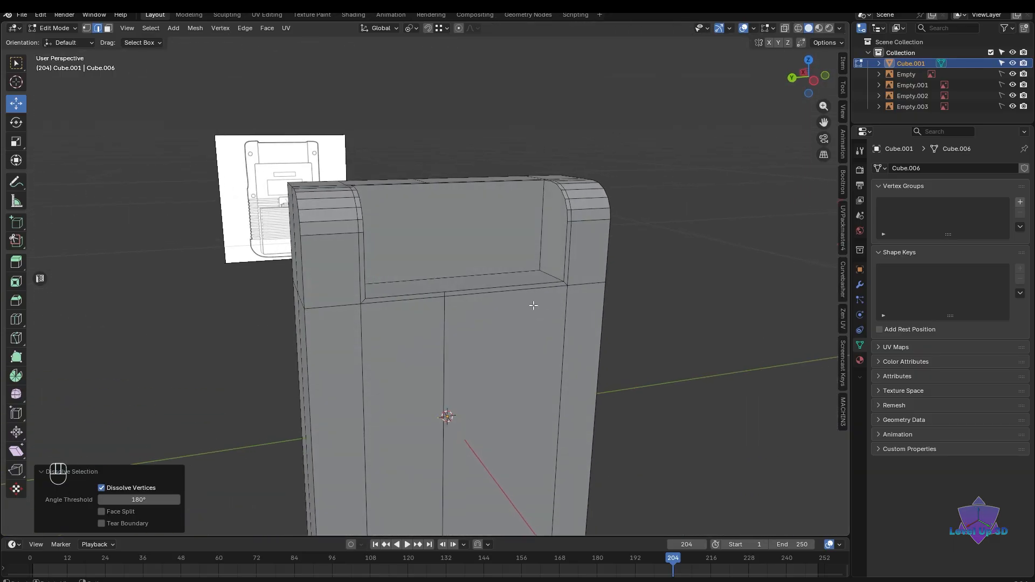
middle_drag(590, 284, 446, 339)
scroll(446, 339, up, 3)
scroll(462, 341, up, 2)
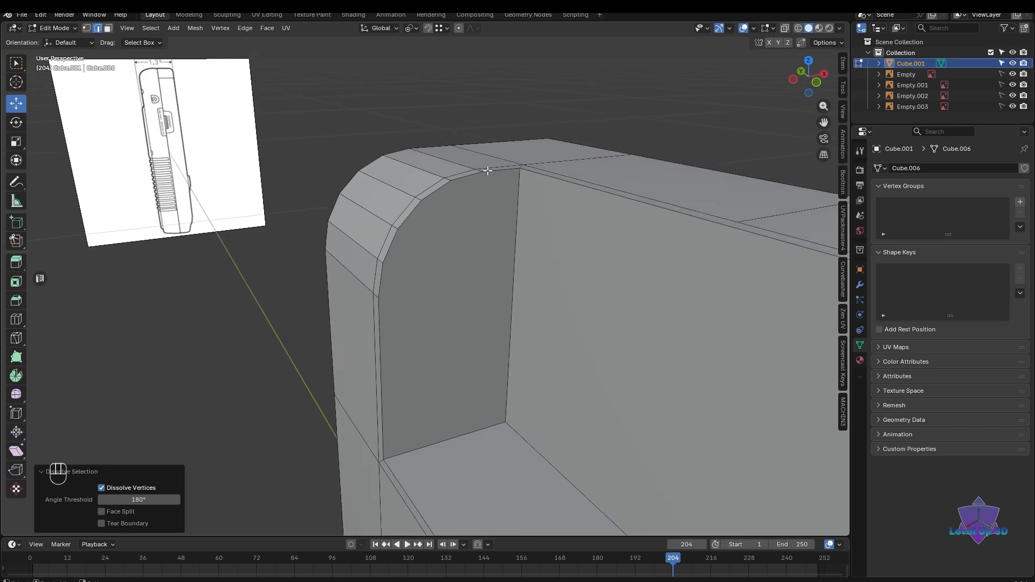
shift+middle_drag(435, 237, 456, 331)
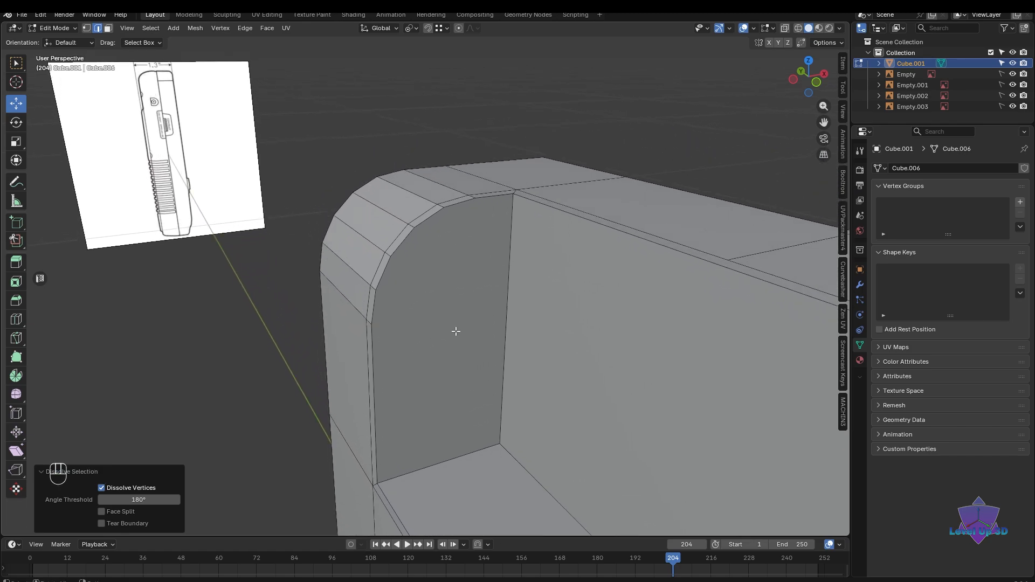
key(1)
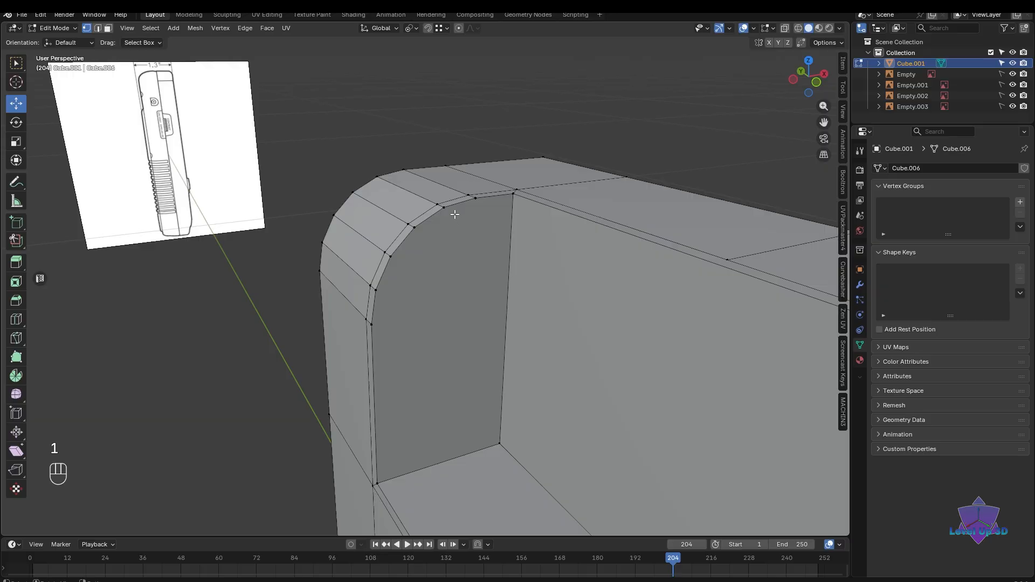
click(374, 325)
shift+click(500, 444)
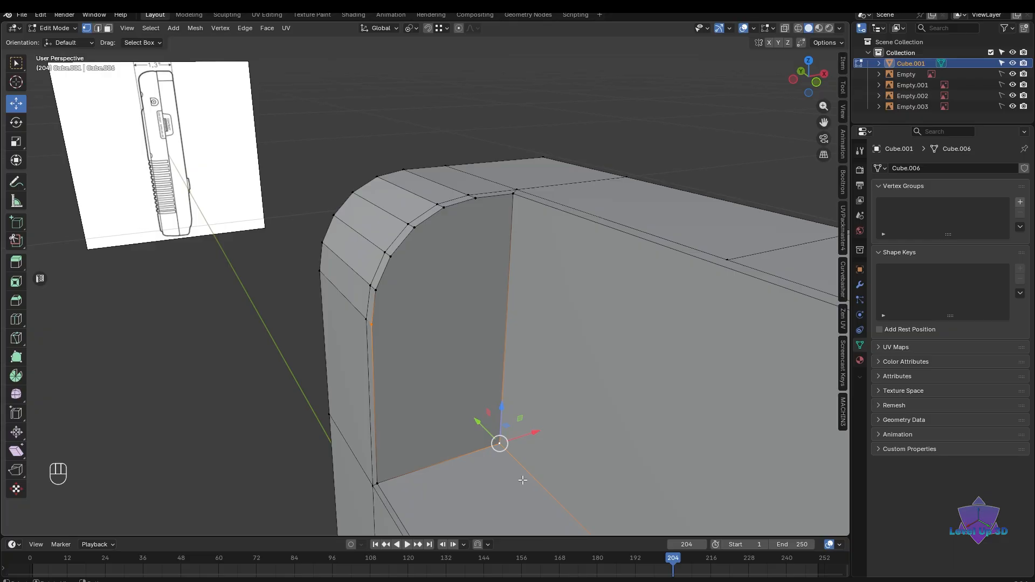
- Cut edges with the Knife from the remaining curved rim vertices of the same side wall to its inner floor corner
click(496, 341)
middle_drag(496, 341, 389, 326)
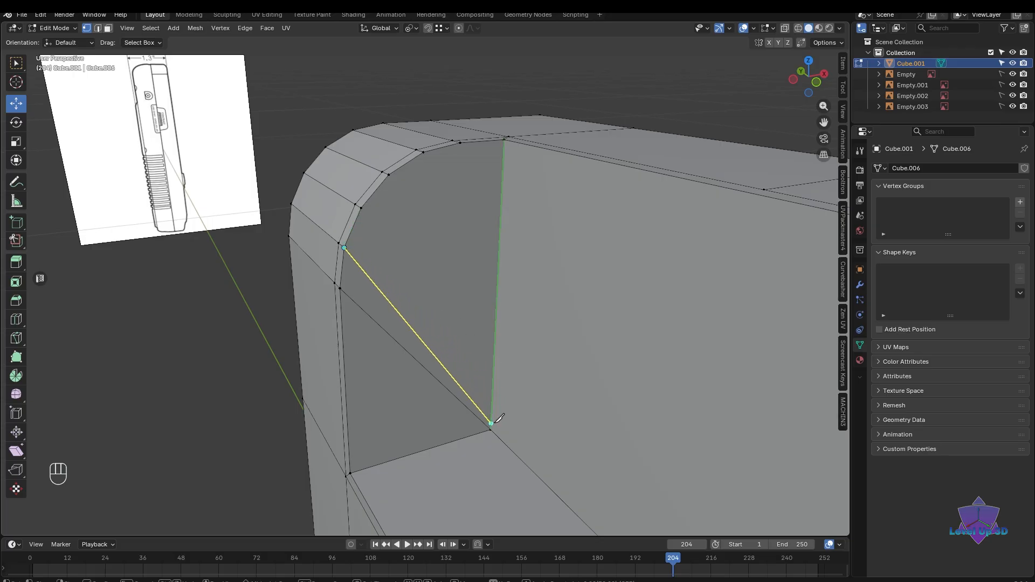
click(368, 204)
key(Return)
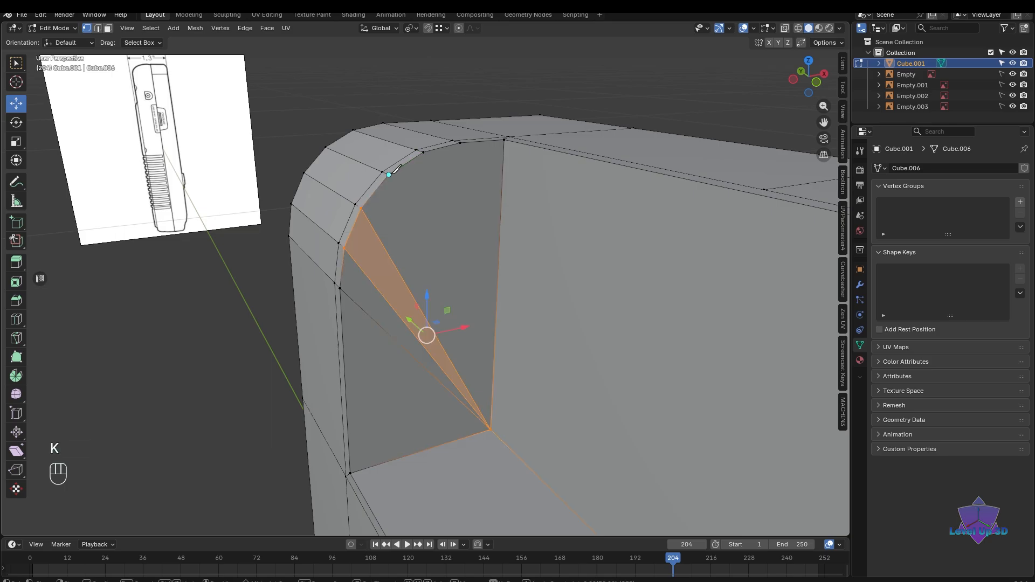
click(491, 430)
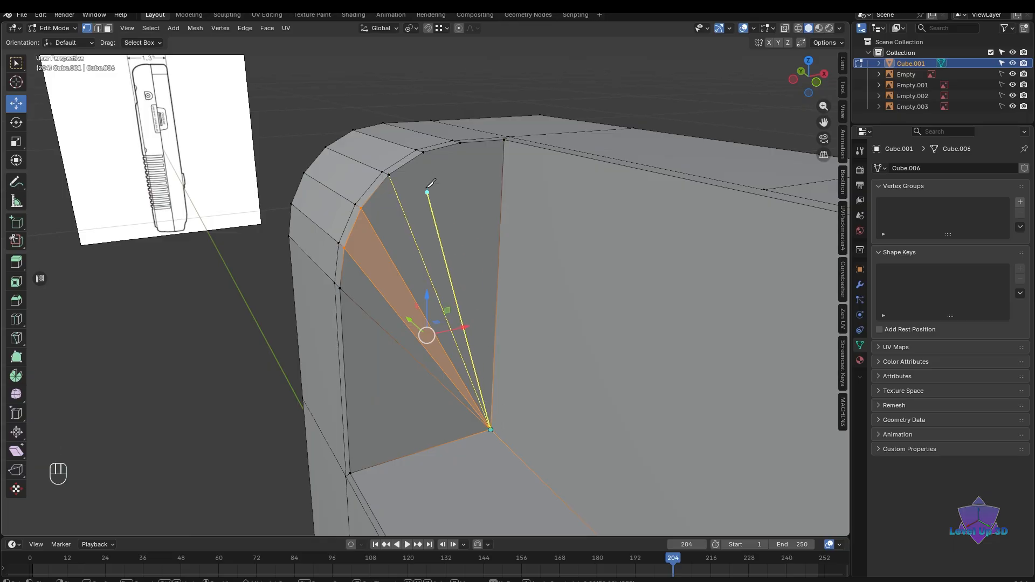
click(430, 149)
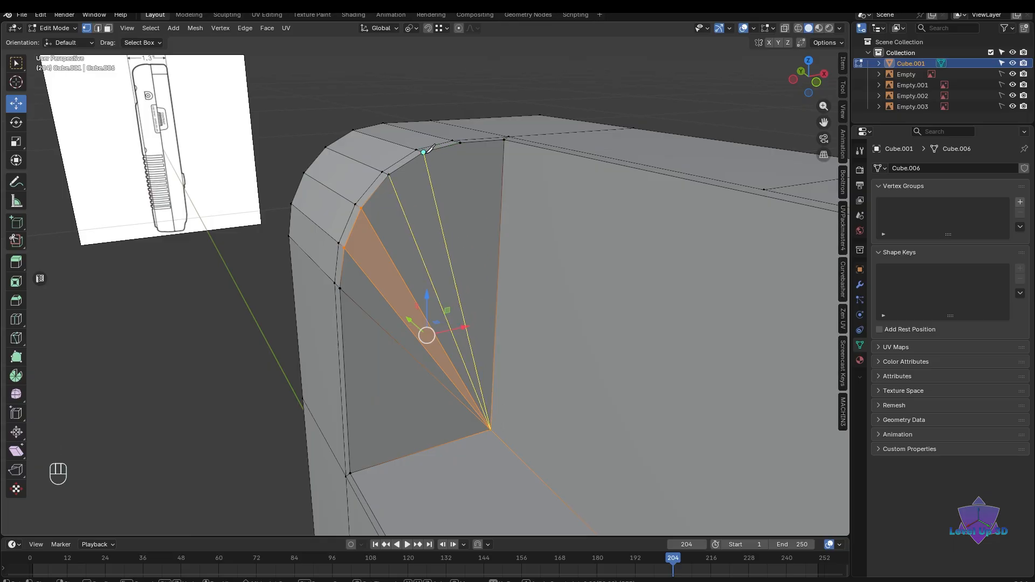
key(ctrl+z)
click(460, 142)
key(Return)
- Connect the three lowest curved rim vertices of the opposite slot side wall to its inner floor corner
middle_drag(485, 412, 483, 341)
scroll(483, 340, up, 4)
scroll(483, 340, down, 4)
click(397, 407)
shift+click(523, 266)
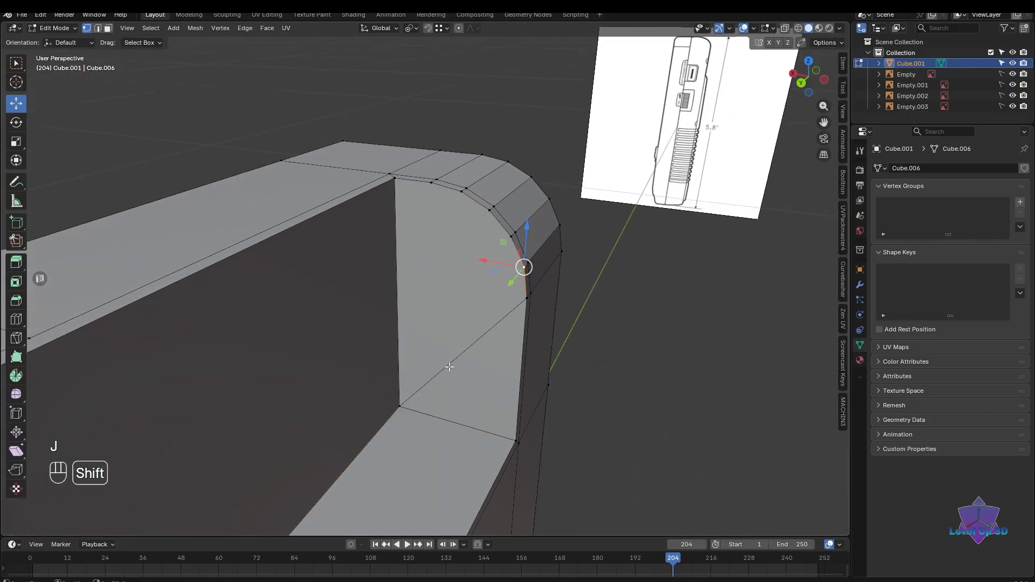
key(j)
key(j)
shift+click(511, 236)
shift+click(399, 406)
key(j)
- Connect the remaining upper curved rim vertices of that side wall to the same inner floor corner
shift+click(491, 211)
shift+click(399, 407)
key(j)
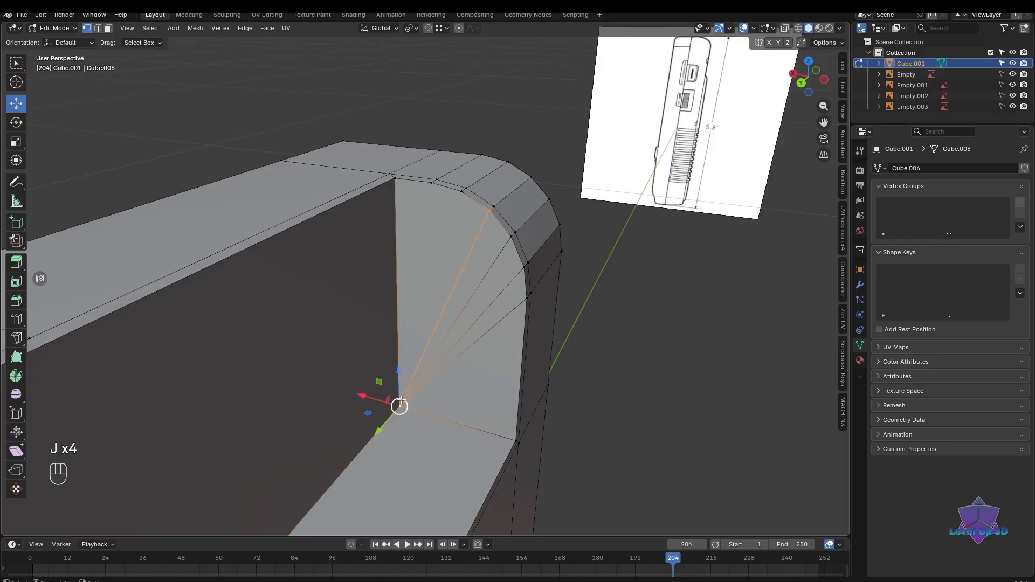
shift+click(461, 192)
shift+click(399, 407)
key(j)
key(j)
- Connect the middle vertices of the slot's front and upper rims with an edge across the floor and up the back wall
middle_drag(402, 403, 711, 359)
key(Tab)
click(434, 429)
middle_drag(628, 362, 489, 395)
scroll(489, 396, up, 5)
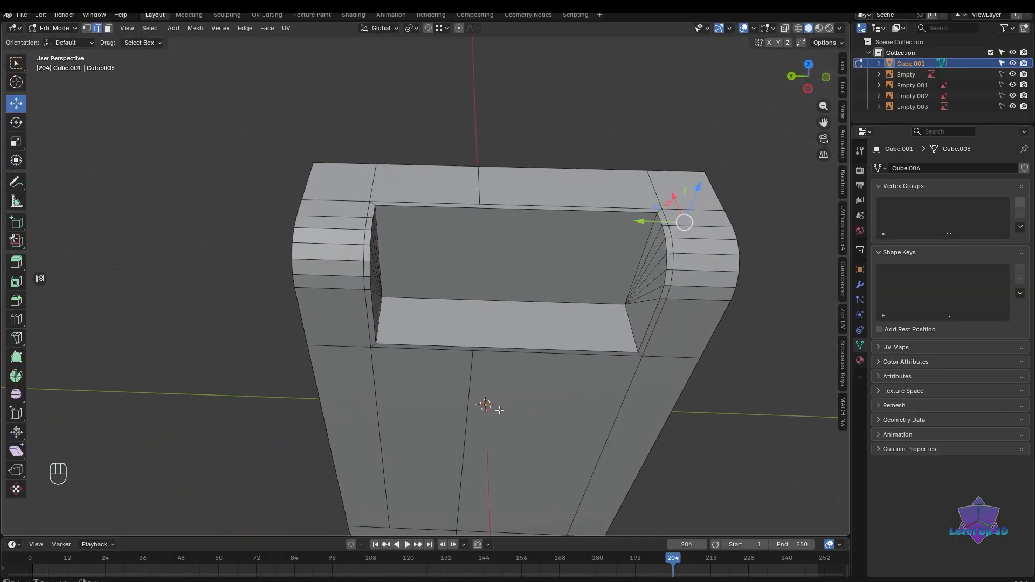
key(1)
click(494, 349)
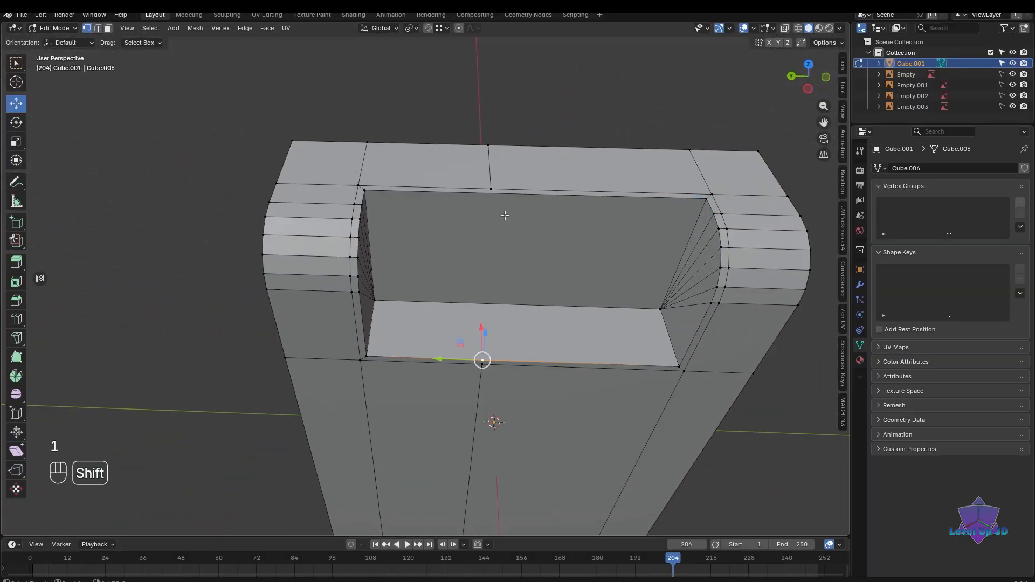
shift+click(492, 189)
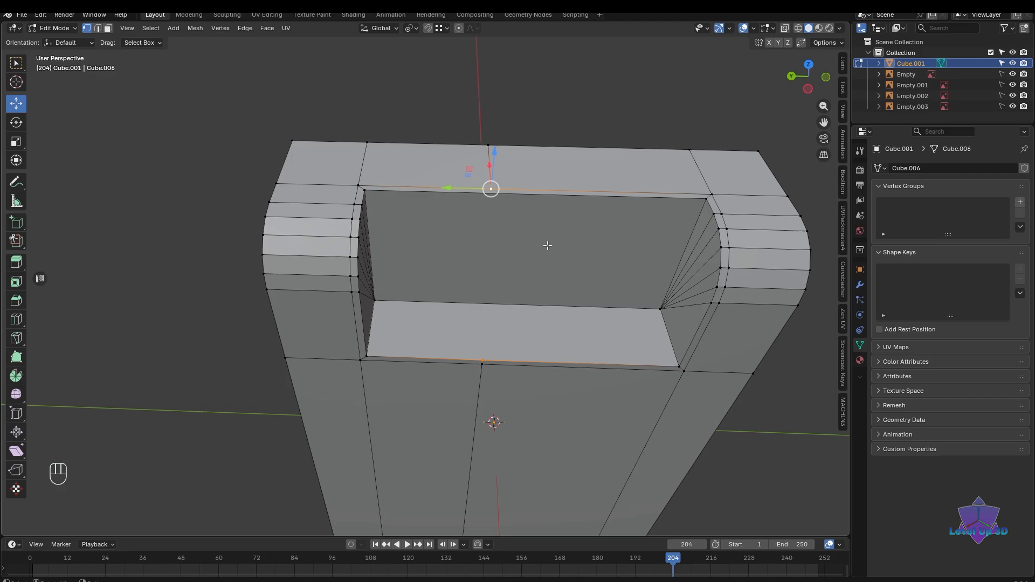
scroll(599, 377, down, 3)
middle_drag(695, 399, 670, 353)
scroll(645, 374, down, 3)
shift+middle_drag(590, 289, 546, 393)
scroll(564, 394, up, 2)
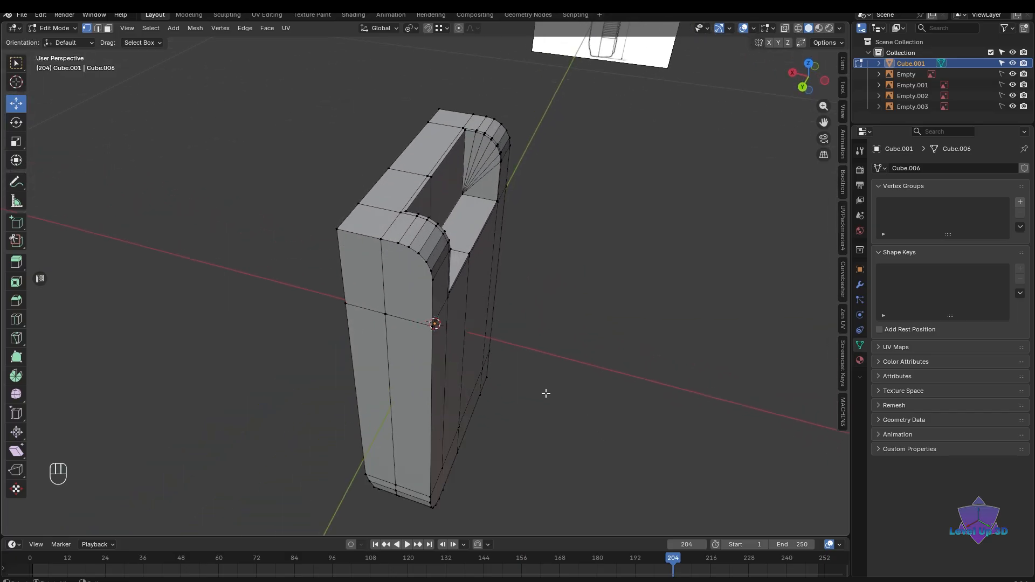
scroll(513, 384, up, 3)
middle_drag(600, 315, 558, 358)
scroll(556, 368, up, 2)
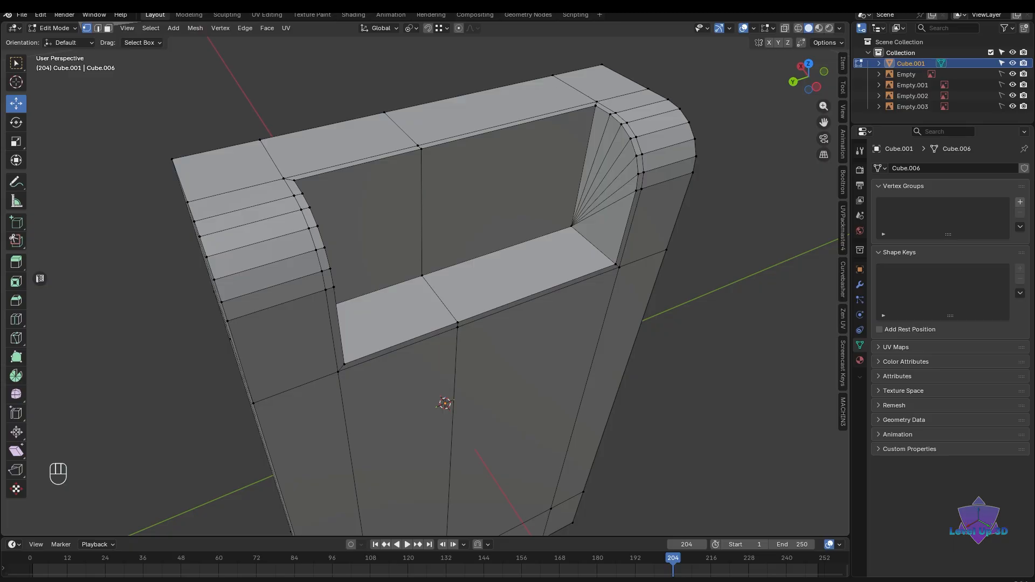
- Connect the end vertex of the vertical edge on the body's back to the end of the rounded bottom corner's curve
scroll(631, 322, down, 4)
middle_drag(631, 322, 408, 307)
scroll(439, 323, up, 2)
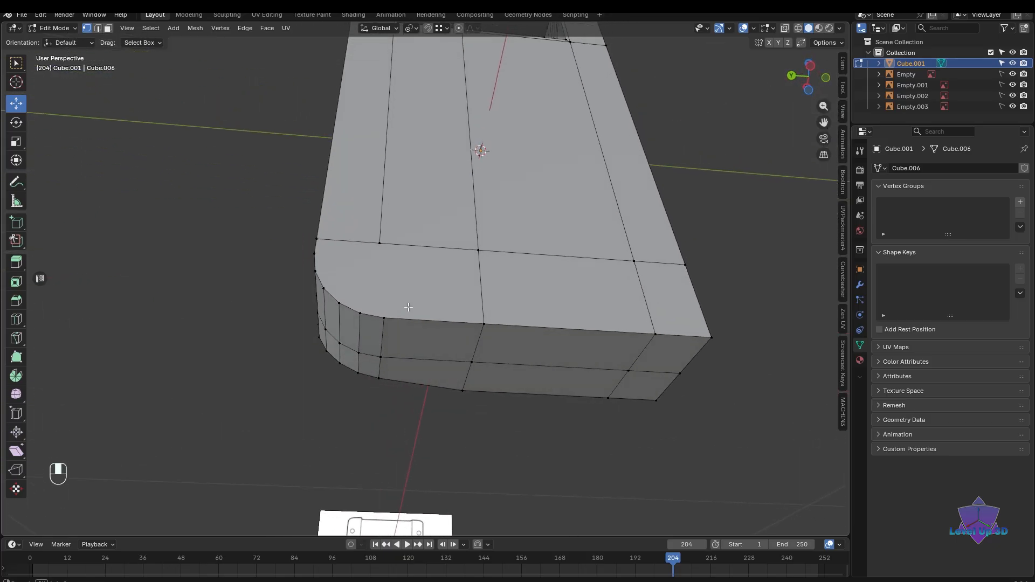
click(379, 246)
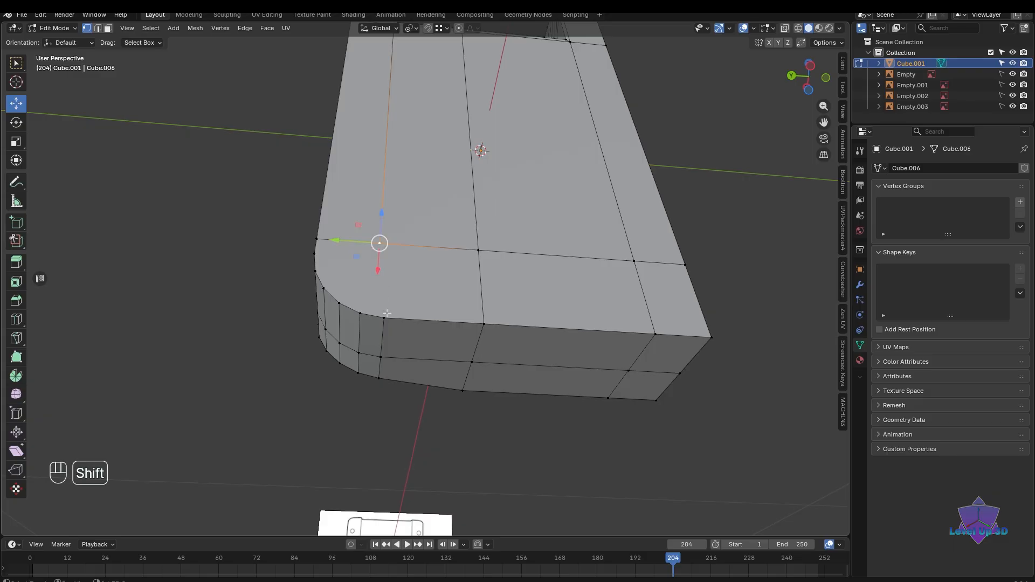
shift+click(383, 318)
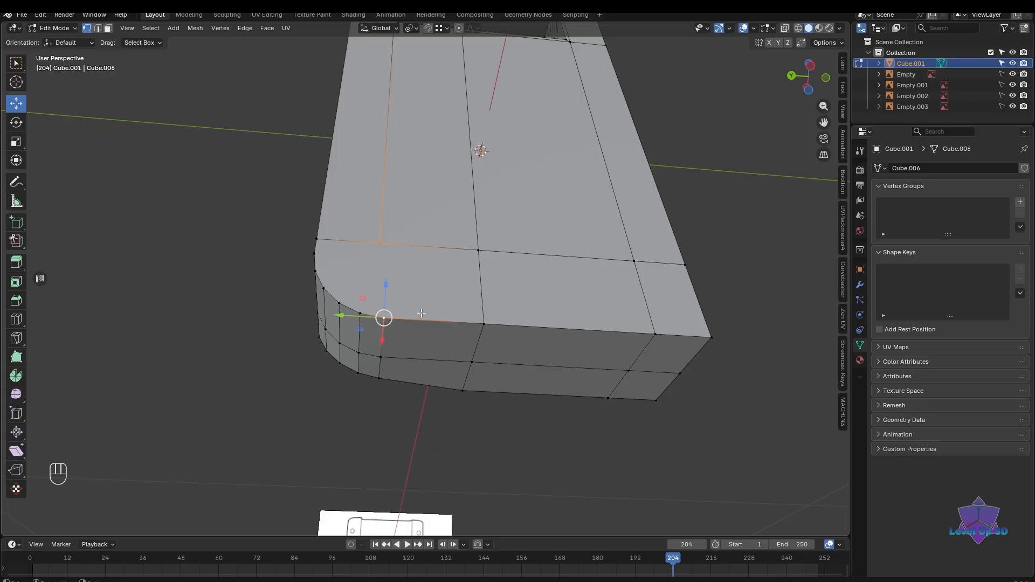
middle_drag(421, 312, 486, 458)
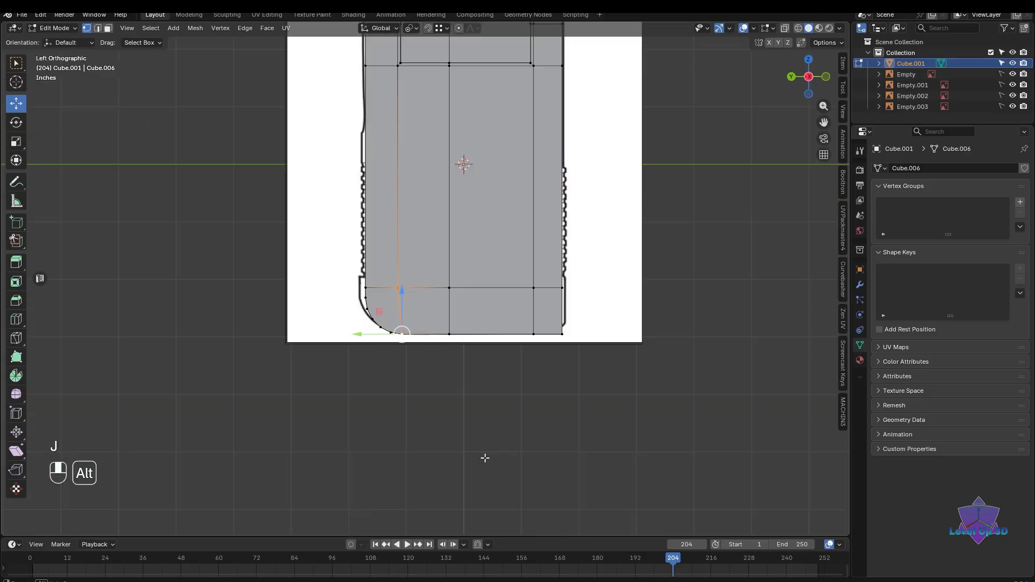
- Show the body as wireframe in the left orthographic view and compare its edges with the rear reference drawing
shift+middle_drag(461, 386, 458, 537)
scroll(458, 416, up, 1)
scroll(458, 294, down, 1)
key(shift+z)
shift+middle_drag(430, 418, 455, 373)
shift+middle_drag(437, 260, 457, 348)
scroll(452, 309, up, 1)
scroll(442, 236, up, 1)
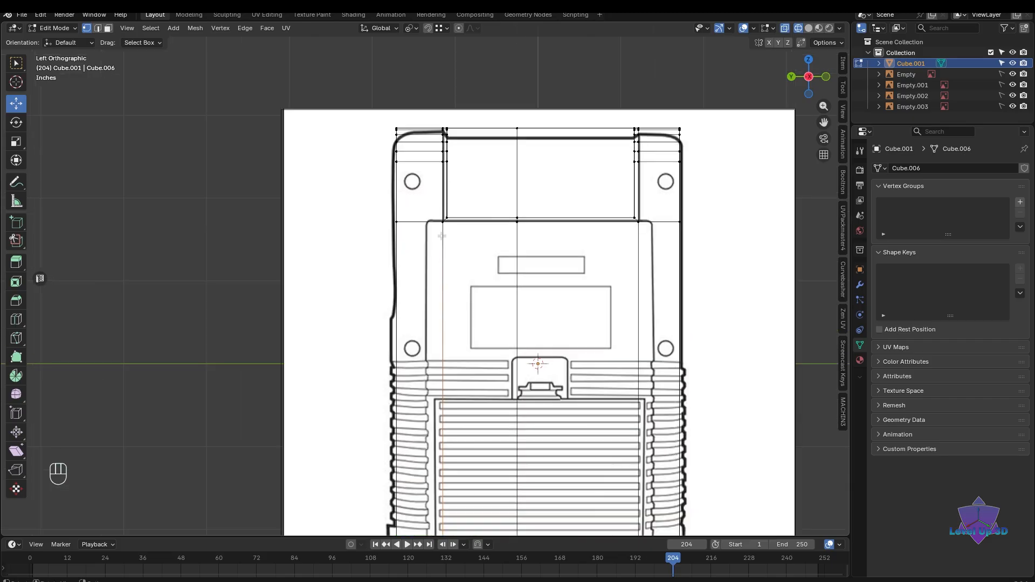
shift+middle_drag(657, 228, 611, 225)
scroll(622, 226, down, 1)
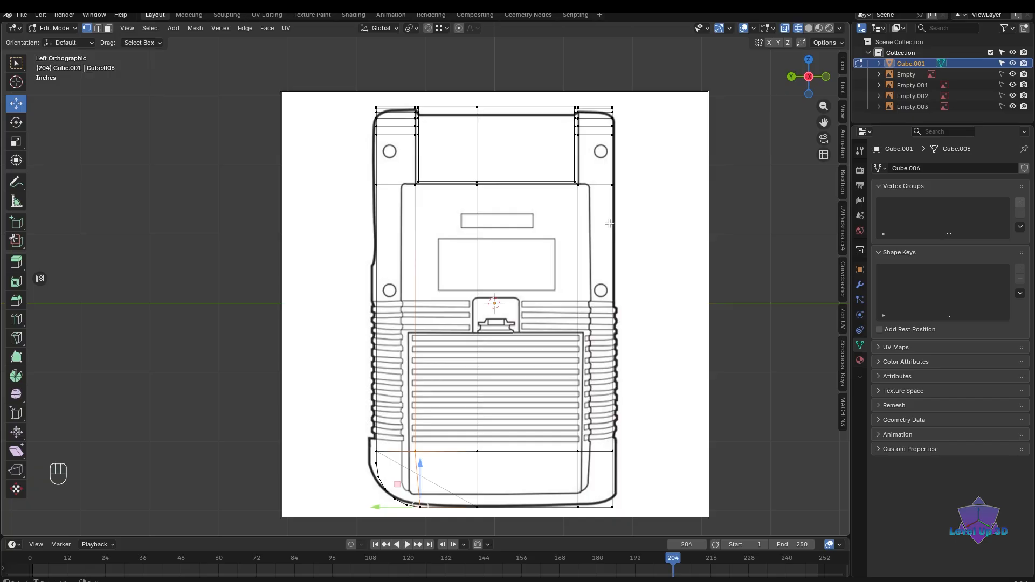
- Add a vertical loop cut between the slot and the outer edge, aligned with the raised back panel's side in the reference
scroll(461, 270, up, 2)
shift+middle_drag(461, 269, 491, 247)
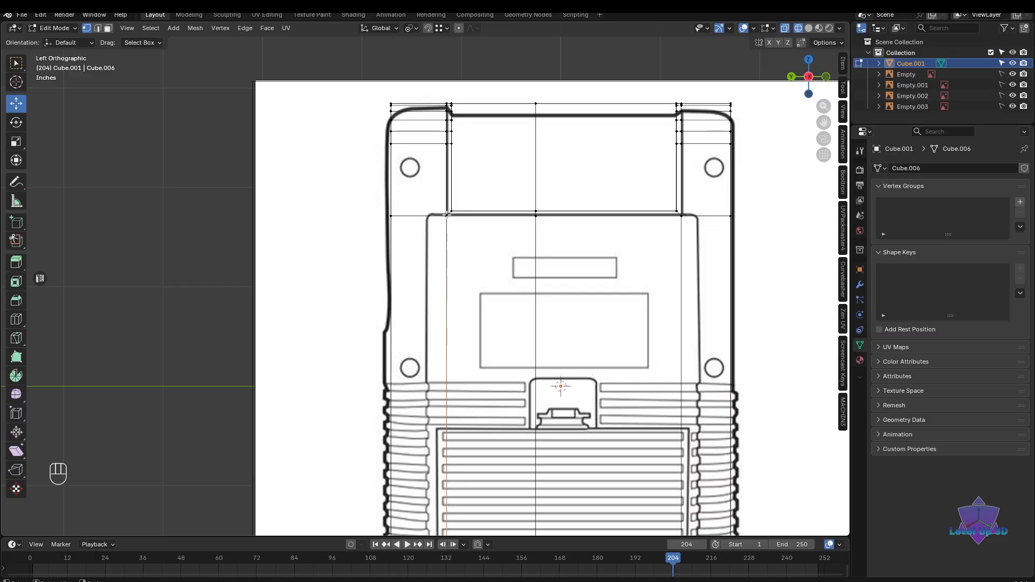
scroll(446, 215, up, 1)
shift+middle_drag(447, 215, 434, 162)
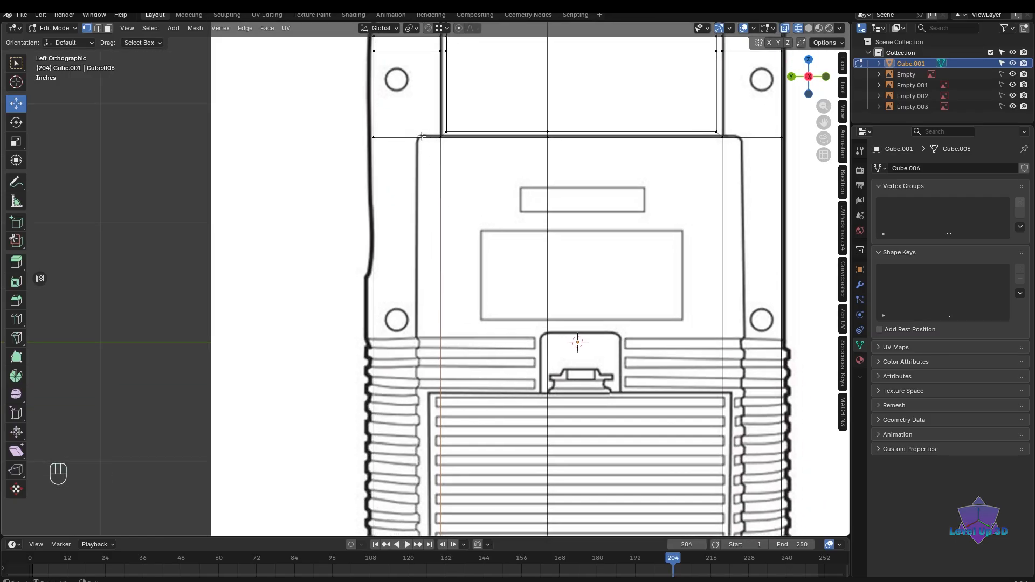
shift+middle_drag(473, 341, 353, 344)
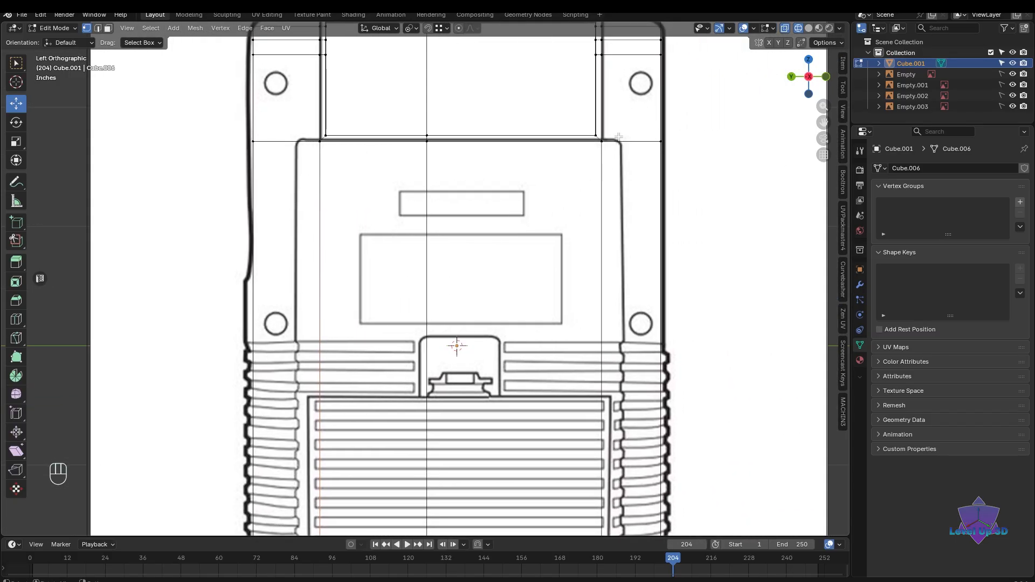
scroll(598, 269, down, 3)
shift+middle_drag(429, 216, 516, 216)
scroll(499, 193, up, 4)
scroll(499, 192, up, 1)
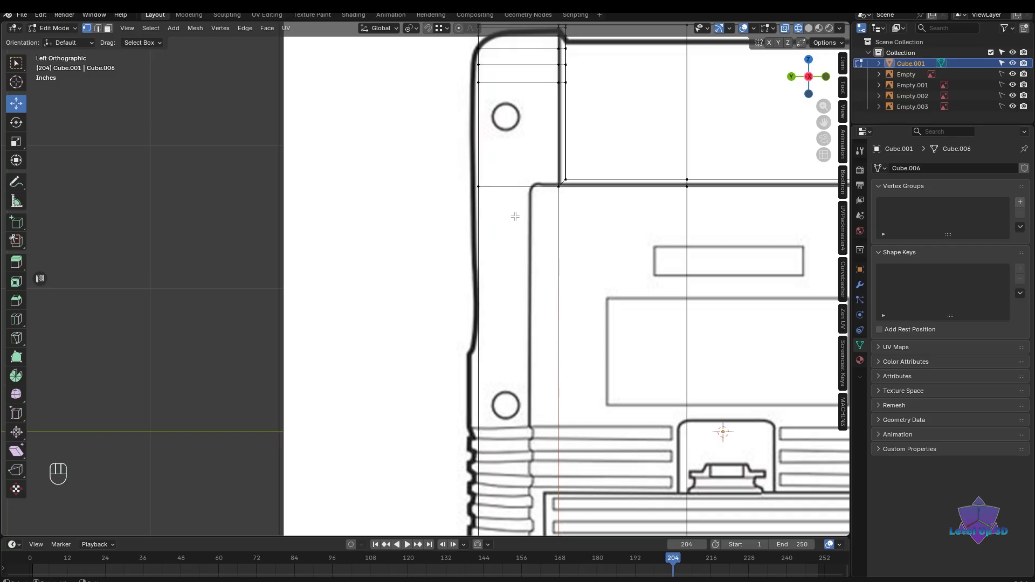
key(ctrl+r)
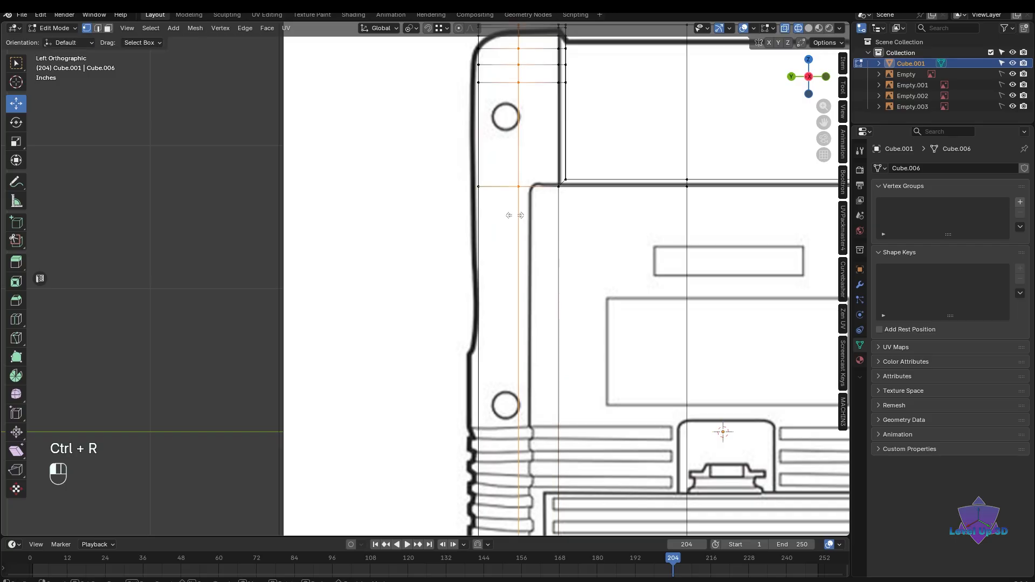
click(516, 215)
click(525, 216)
scroll(525, 216, down, 3)
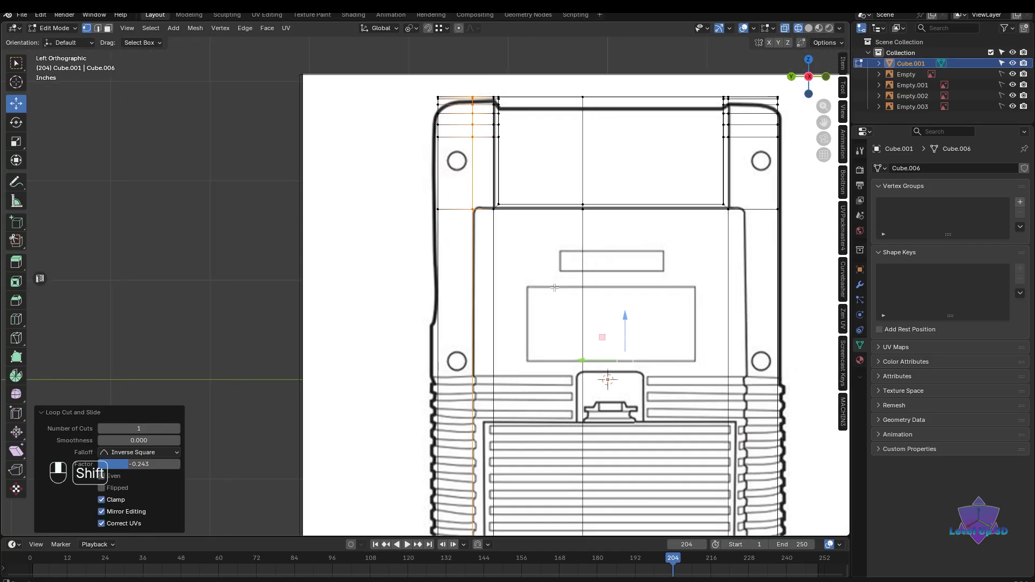
- Add a matching vertical loop cut on the opposite side, aligned with the back panel's other side in the reference
shift+middle_drag(539, 215, 618, 214)
scroll(619, 215, up, 2)
key(ctrl+r)
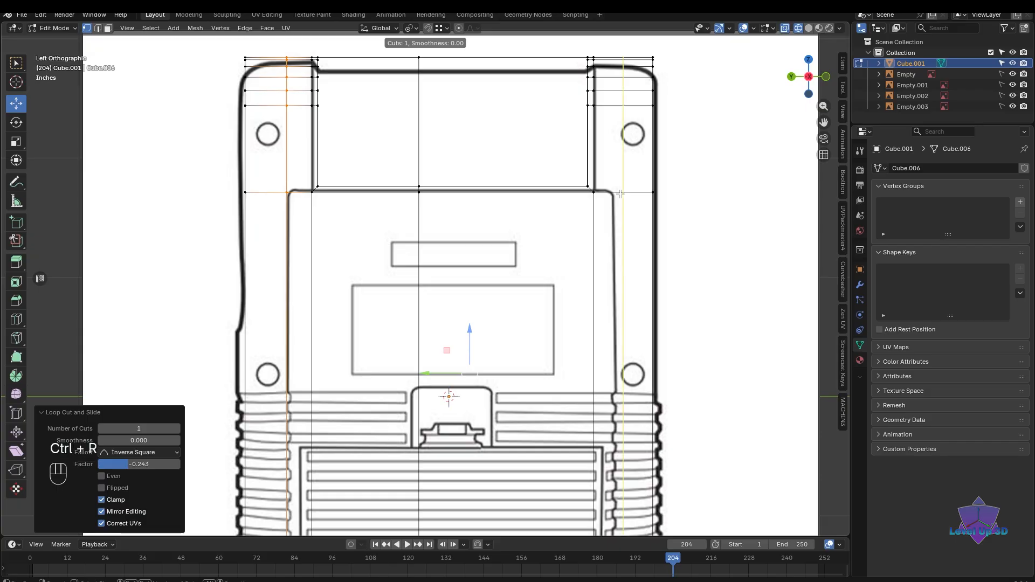
click(619, 193)
click(614, 194)
scroll(600, 236, down, 2)
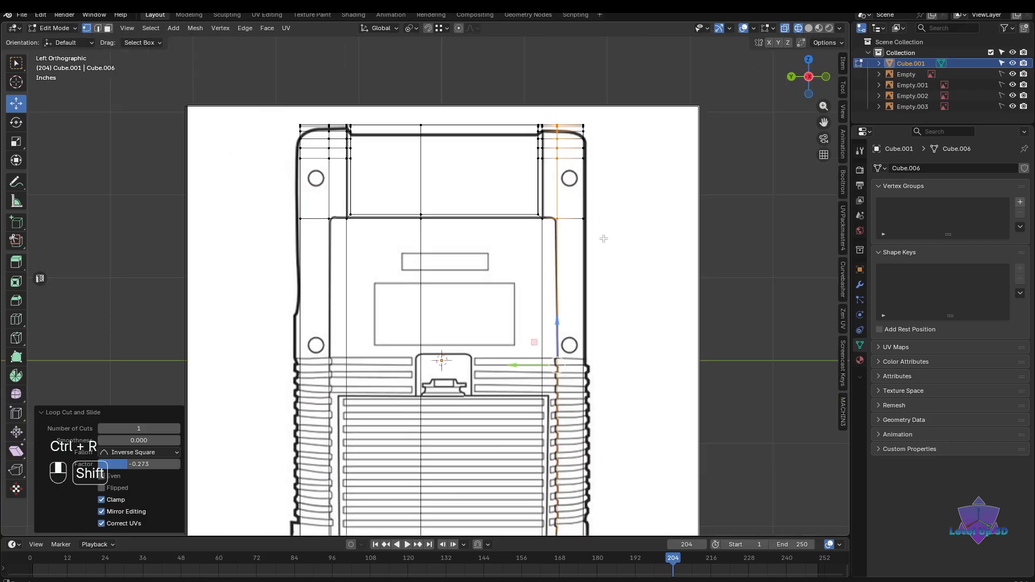
- Compare the body's lower edges and rounded bottom corner with the reference drawing, in both wireframe and solid display
shift+middle_drag(601, 236, 630, 179)
mouse_move(396, 485)
shift+middle_down()
mouse_move(432, 340)
mouse_move(458, 369)
shift+middle_up()
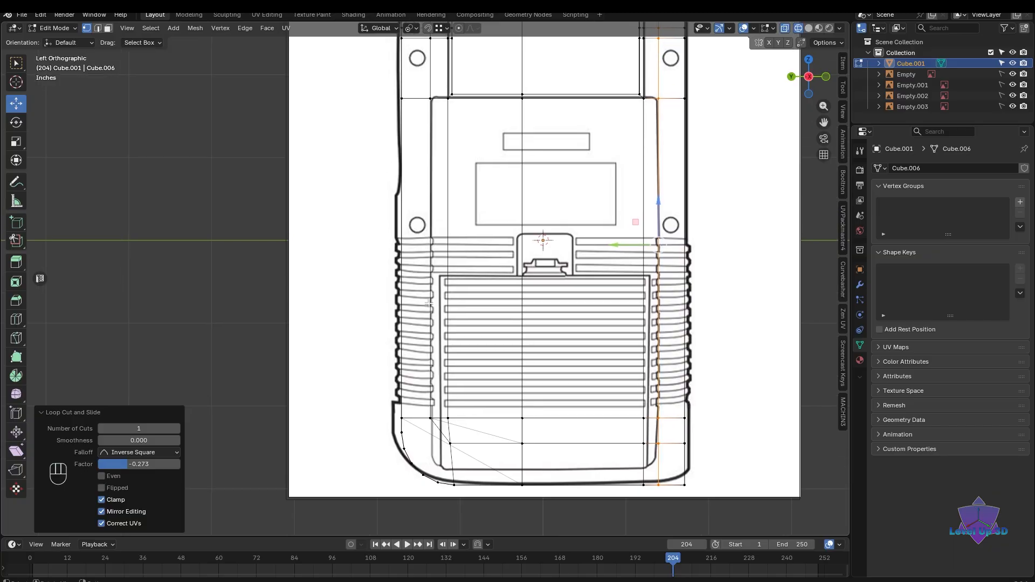
mouse_move(426, 323)
shift+middle_down()
mouse_move(447, 325)
mouse_move(458, 217)
mouse_move(441, 303)
shift+middle_up()
scroll(480, 244, up, 3)
key(shift+z)
scroll(480, 243, down, 2)
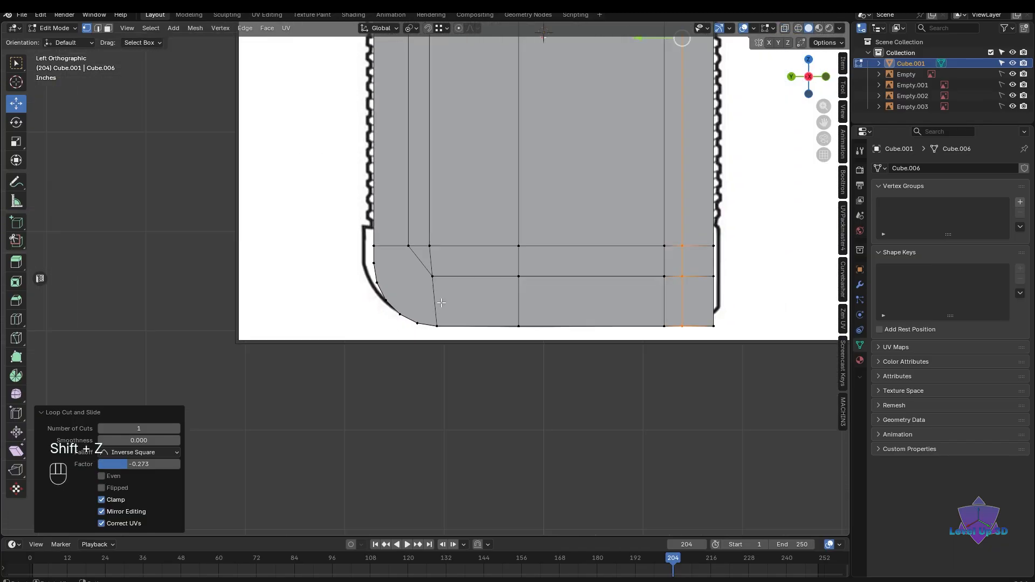
shift+middle_drag(715, 308, 777, 308)
key(shift+z)
scroll(495, 308, up, 2)
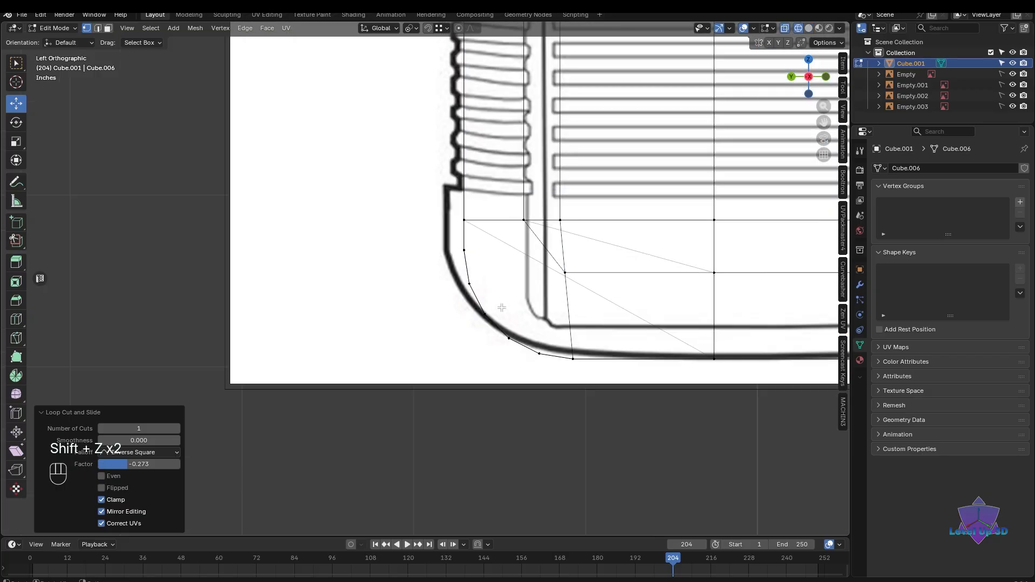
click(508, 211)
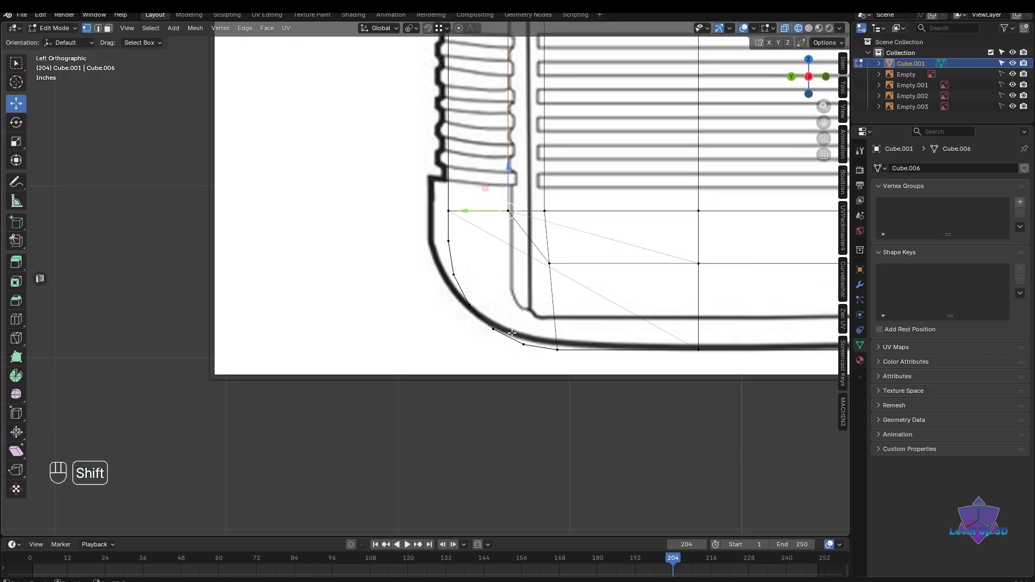
- Lower the horizontal edge row just above the body's bottom by 0.28918 inches, onto the back panel's bottom line in the reference
scroll(511, 333, down, 4)
shift+middle_drag(512, 333, 538, 311)
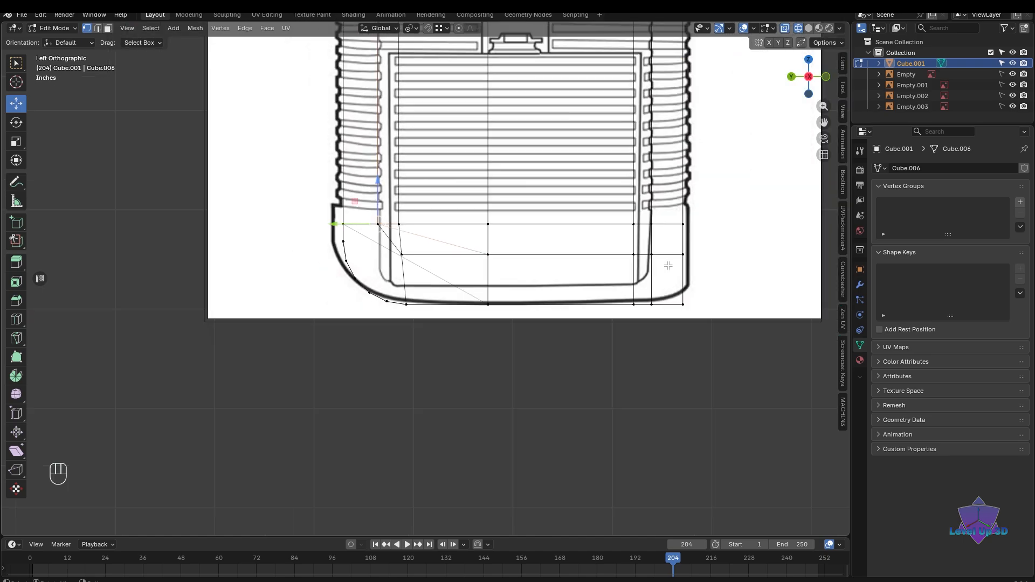
drag(706, 246, 547, 247)
drag(403, 263, 385, 265)
scroll(467, 283, up, 1)
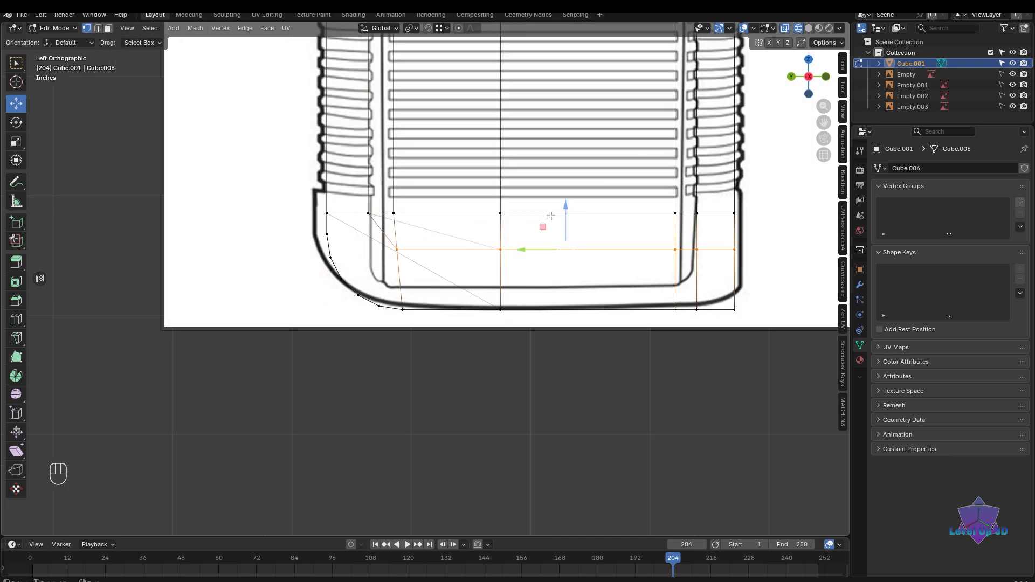
drag(564, 216, 568, 253)
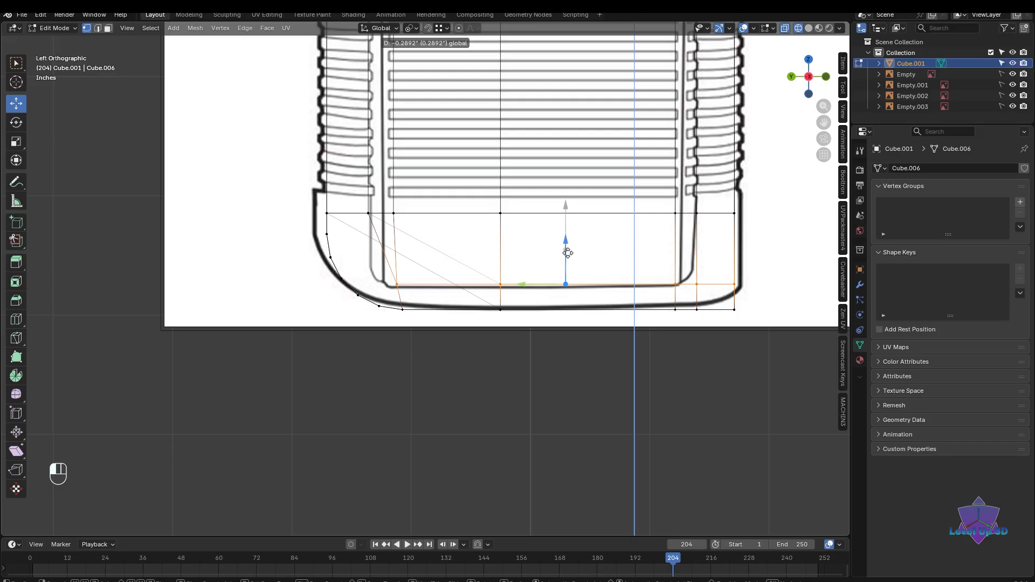
- Connect the lower end vertex of the back panel's side edge to the middle vertex of the rounded bottom corner
shift+middle_drag(568, 253, 746, 226)
scroll(746, 227, up, 2)
shift+middle_drag(636, 234, 557, 277)
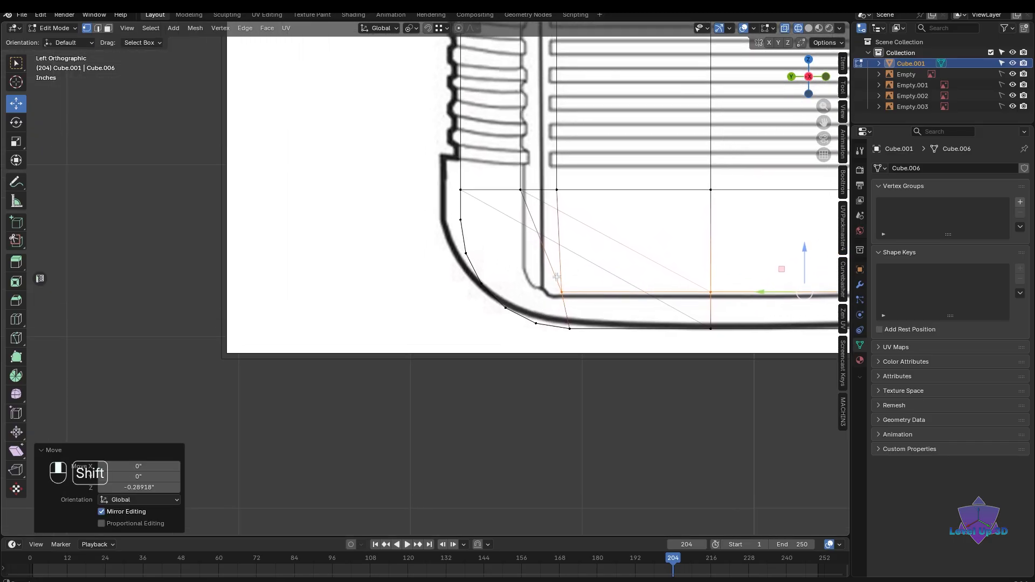
scroll(557, 277, down, 3)
scroll(554, 307, up, 4)
shift+middle_drag(593, 310, 524, 257)
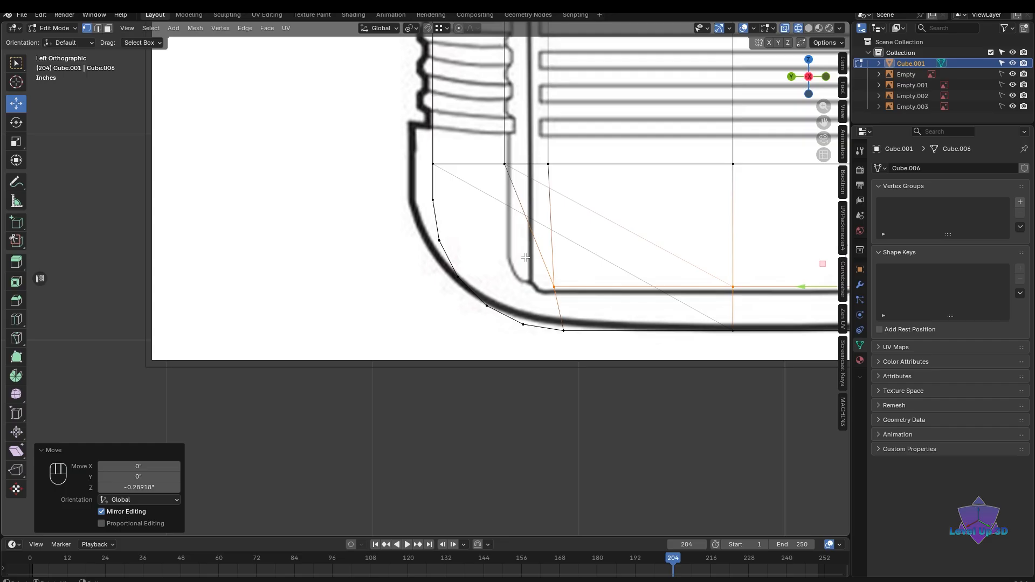
click(511, 162)
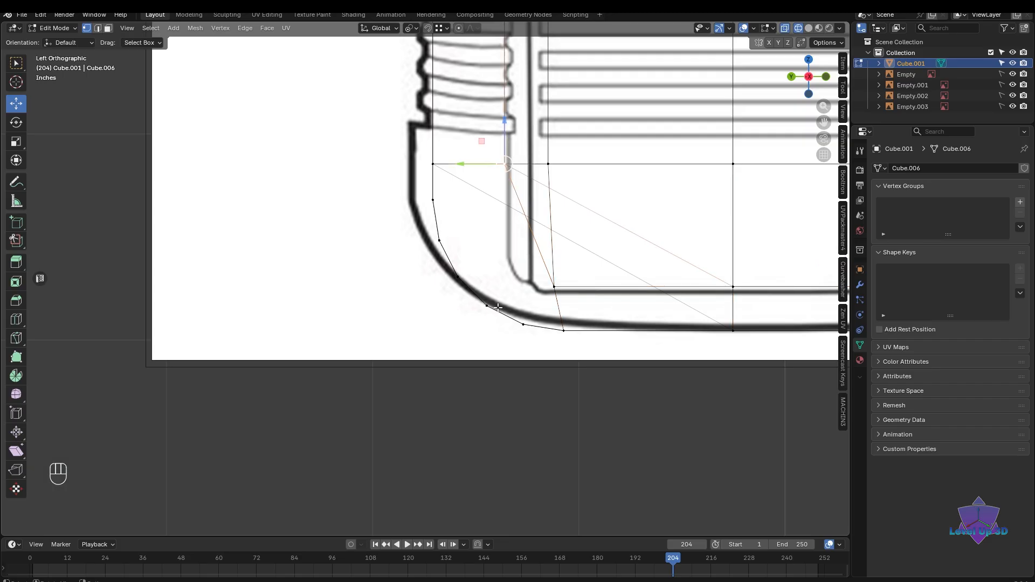
shift+click(488, 306)
scroll(507, 328, down, 1)
key(shift+z)
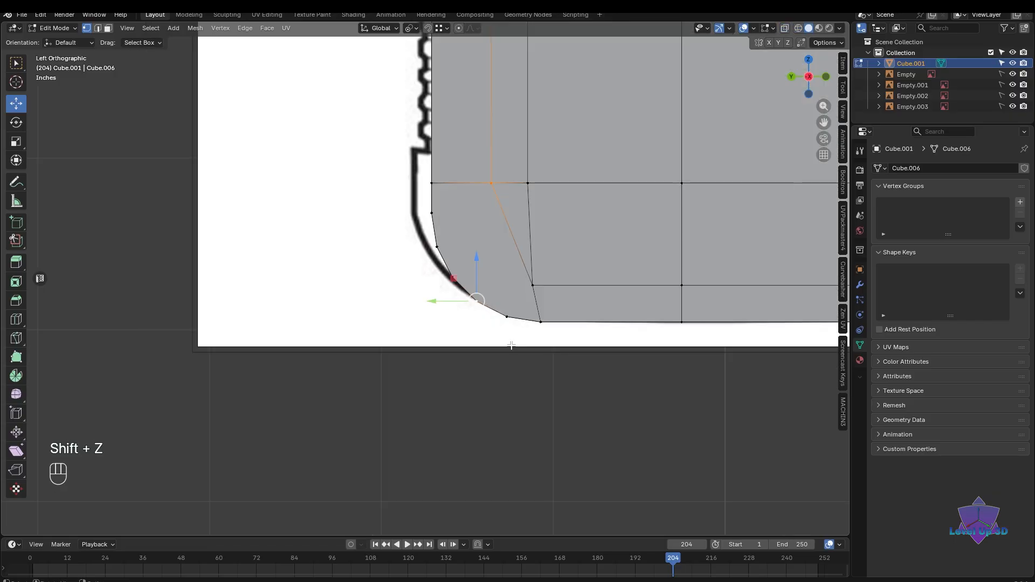
middle_drag(511, 345, 528, 327)
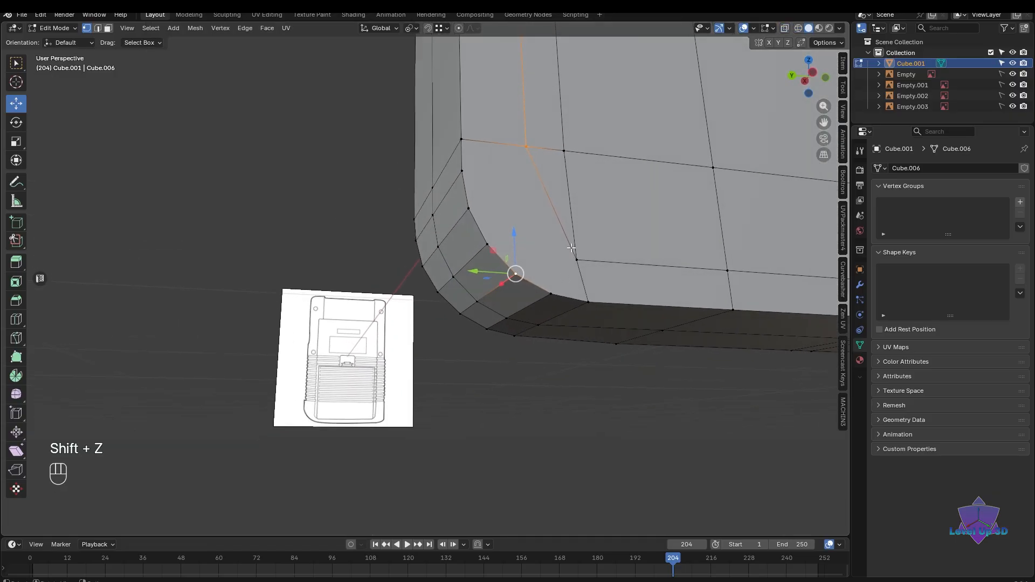
key(j)
middle_drag(571, 248, 572, 299)
- Knife-cut from the end vertex of the lowered edge row across the new edge to the rounded corner's next vertex up
key(shift+z)
scroll(544, 307, up, 2)
scroll(564, 291, down, 2)
scroll(515, 288, up, 4)
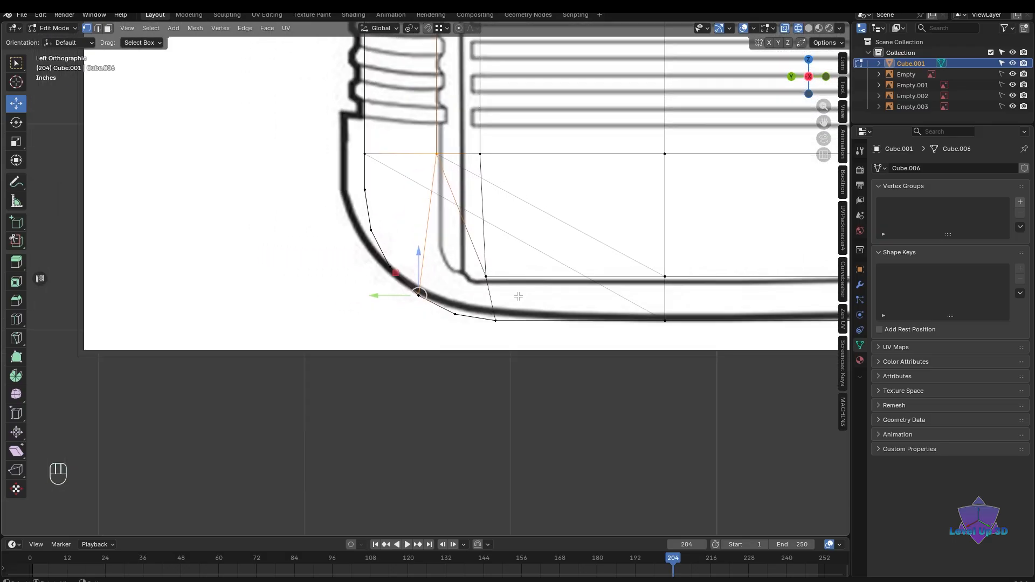
key(k)
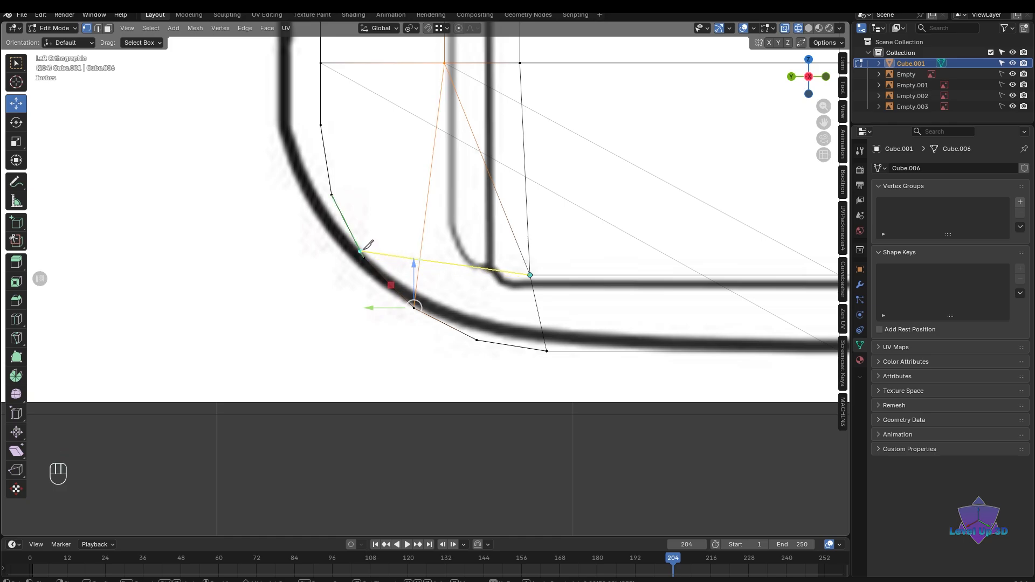
key(Return)
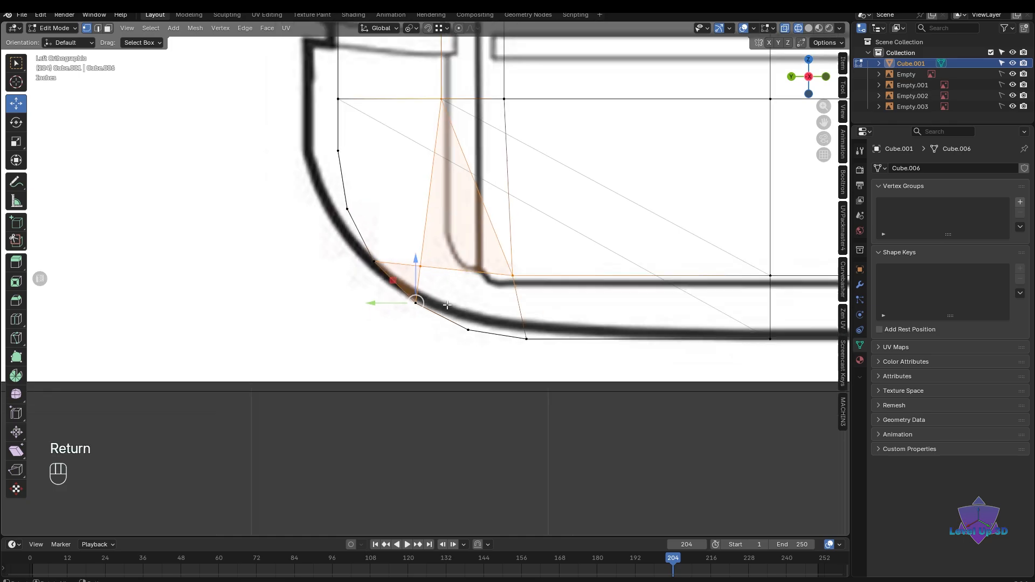
- Move the vertex where the cut crosses the new edge by -0.070528 inches along Y, directly below the panel's side edge
middle_drag(469, 337, 366, 336)
scroll(479, 340, up, 3)
scroll(430, 333, down, 2)
scroll(365, 337, down, 3)
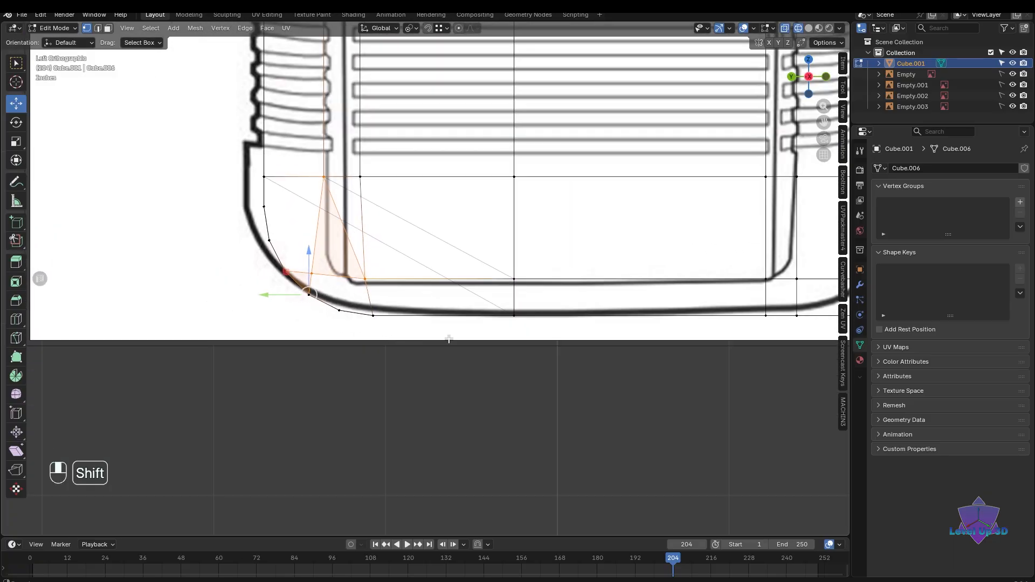
scroll(475, 329, up, 4)
shift+middle_drag(475, 329, 516, 322)
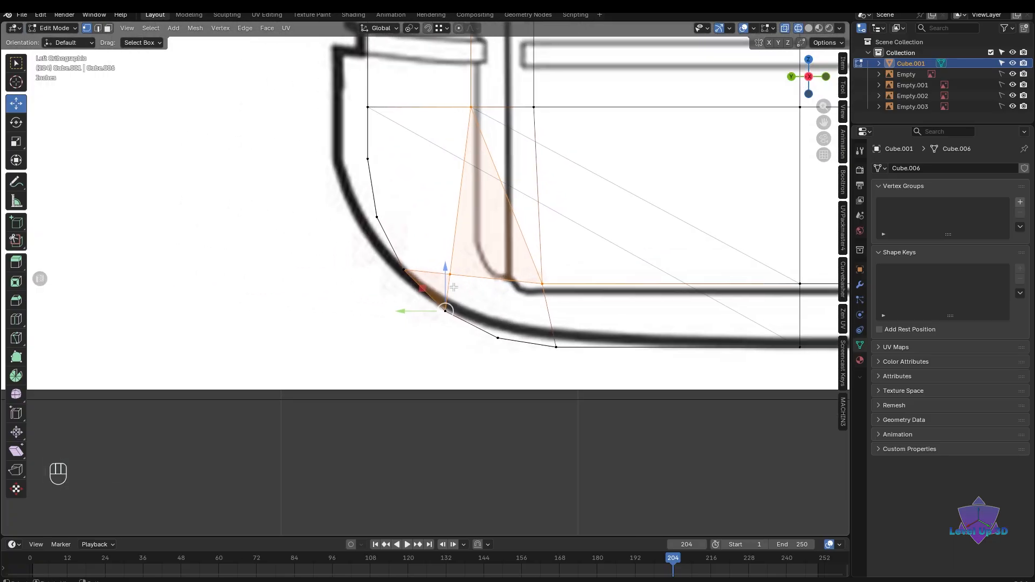
shift+middle_drag(466, 265, 474, 258)
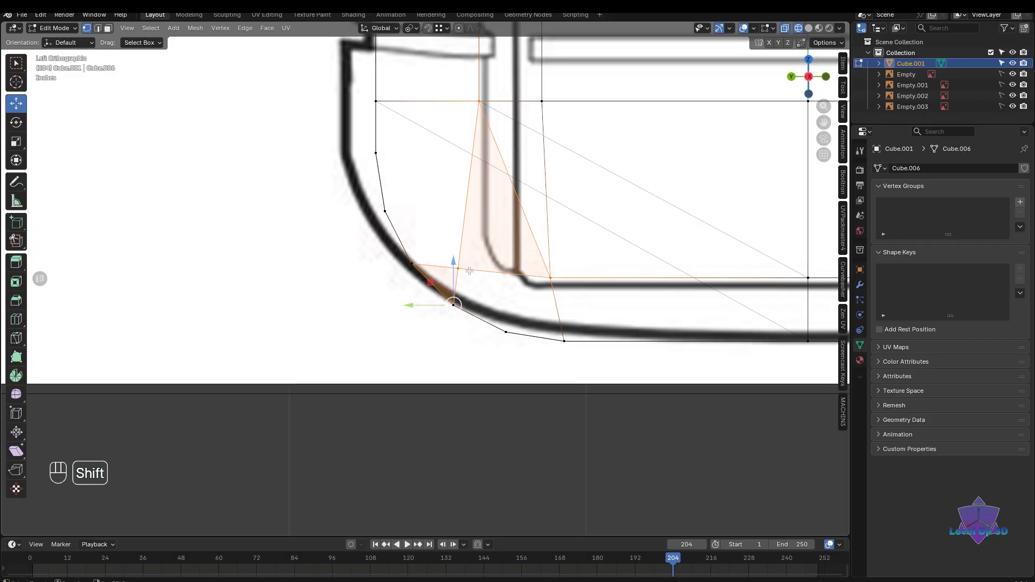
click(459, 269)
drag(438, 268, 514, 276)
shift+middle_drag(514, 276, 534, 251)
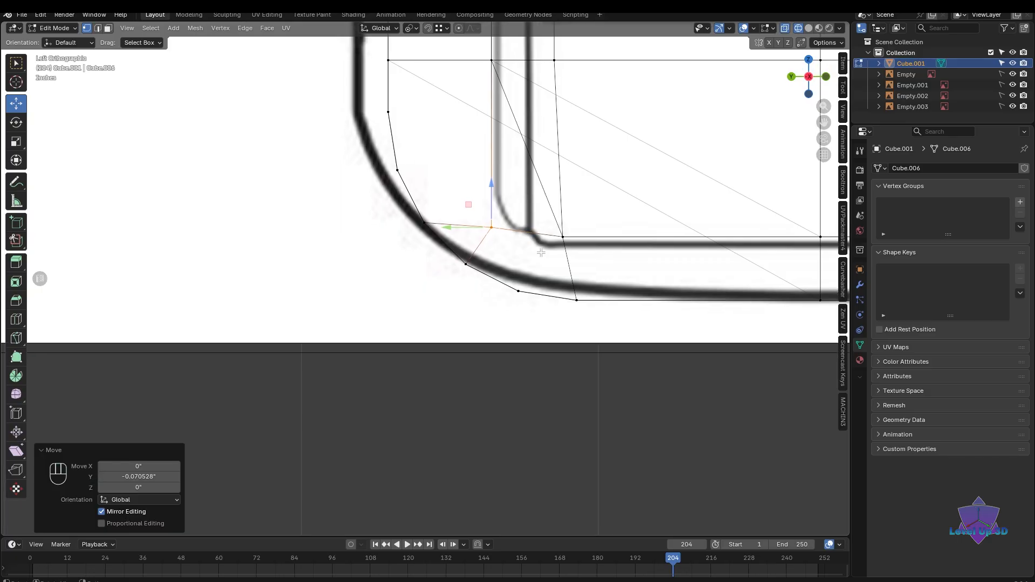
- Lower the crossing vertex by 0.031863 inches along Z, level with the panel's bottom edge row
key(ctrl+z)
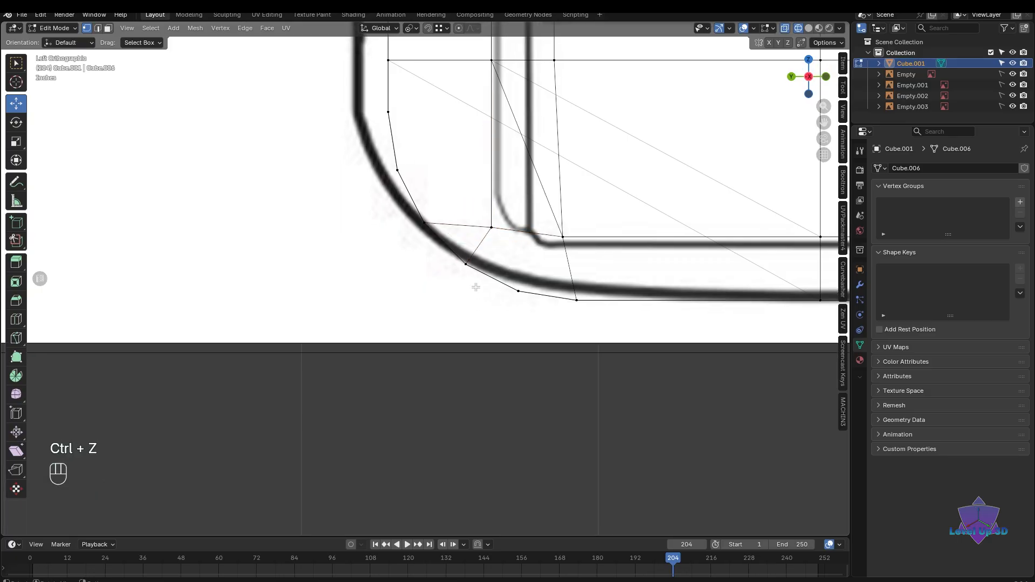
click(490, 225)
ctrl+drag(492, 207, 561, 253)
scroll(561, 270, down, 1)
scroll(561, 269, down, 1)
key(shift+z)
scroll(529, 378, down, 2)
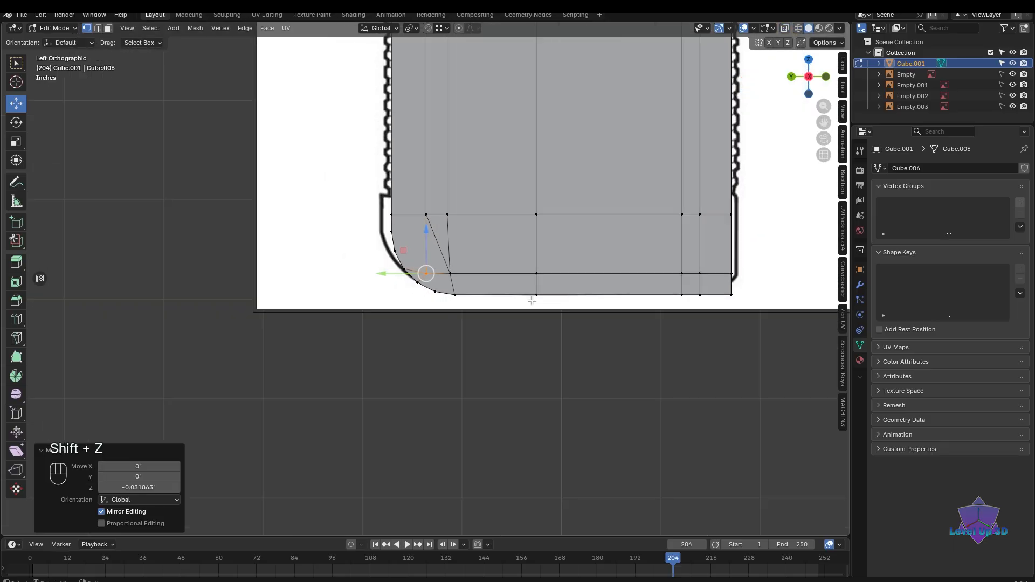
- Select the tall faces of the back panel between its two side loops, below the cartridge slot
scroll(529, 378, down, 3)
scroll(414, 216, up, 2)
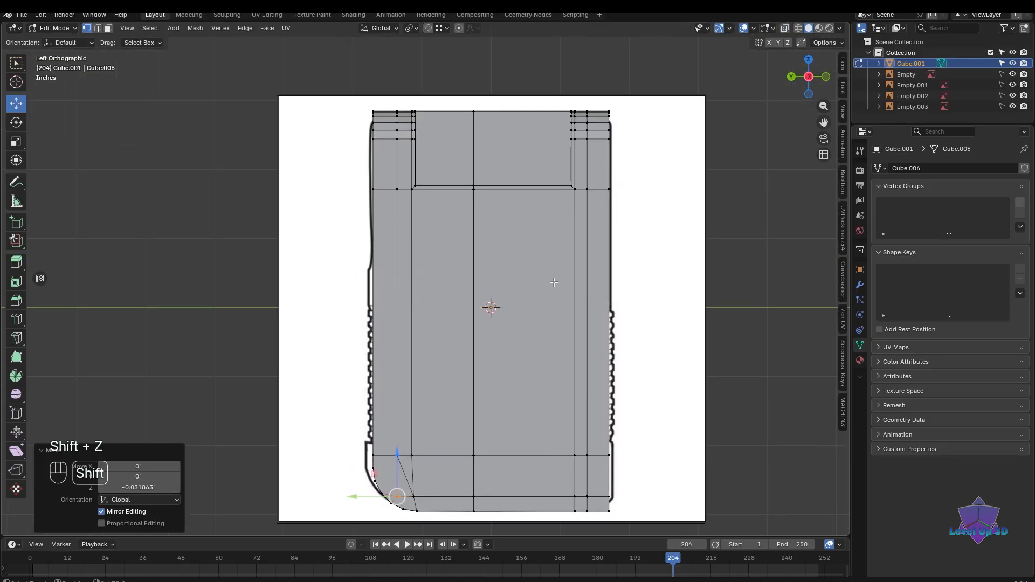
shift+middle_drag(497, 328, 516, 273)
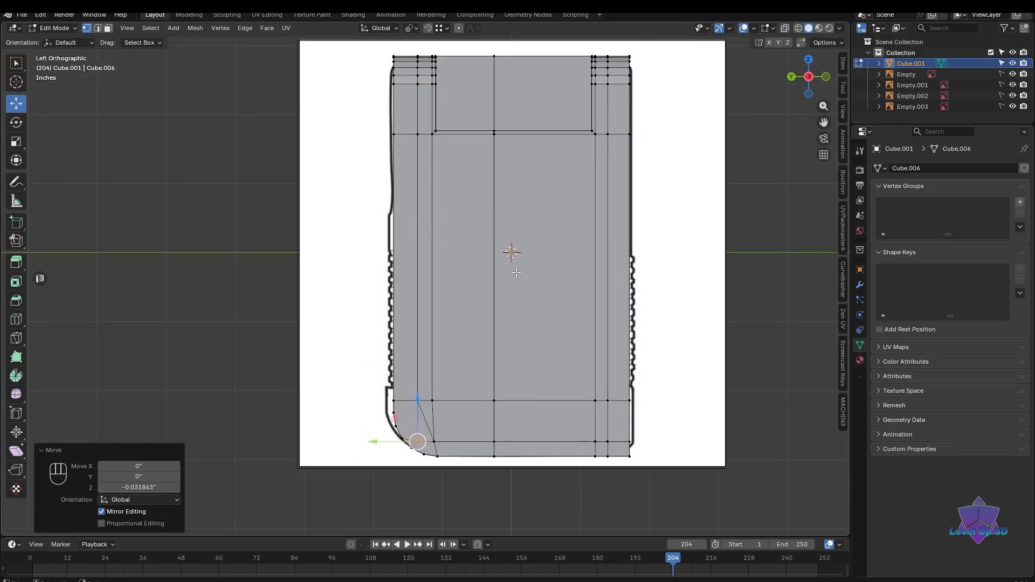
key(3)
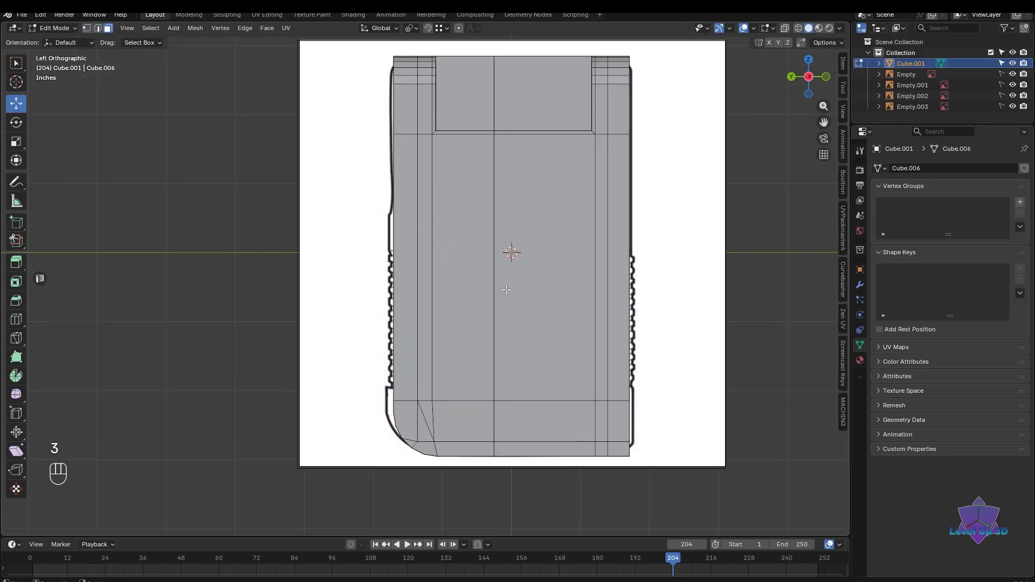
click(424, 183)
shift+click(464, 183)
shift+click(571, 183)
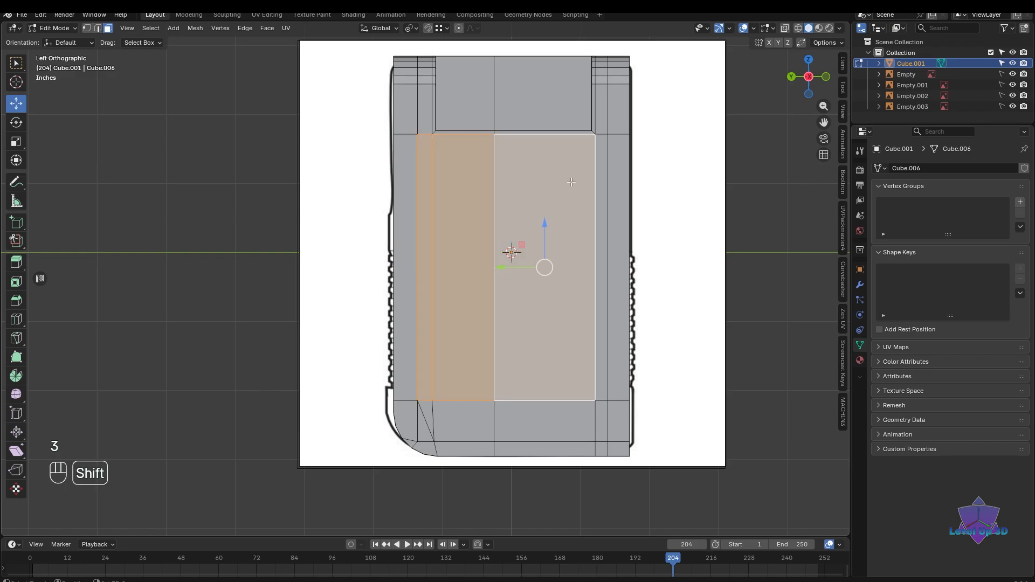
shift+click(596, 164)
middle_drag(596, 164, 610, 278)
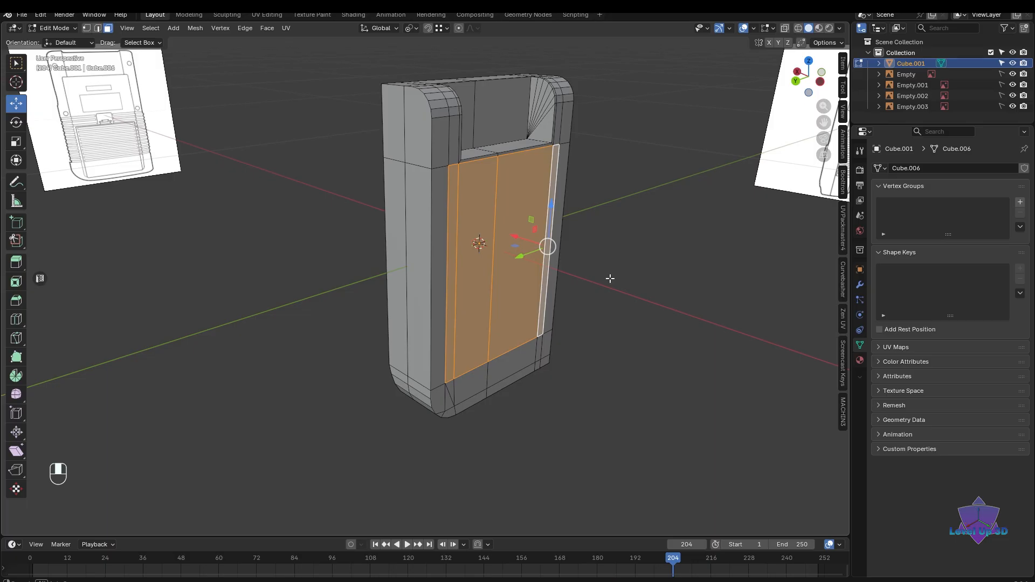
scroll(610, 278, up, 3)
middle_drag(670, 232, 421, 300)
scroll(421, 300, down, 2)
scroll(538, 243, up, 3)
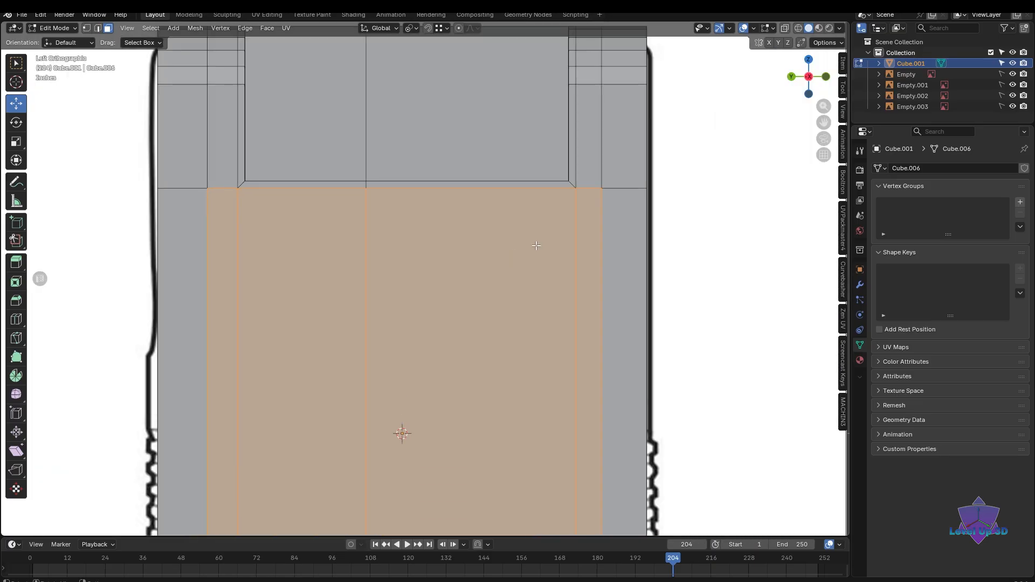
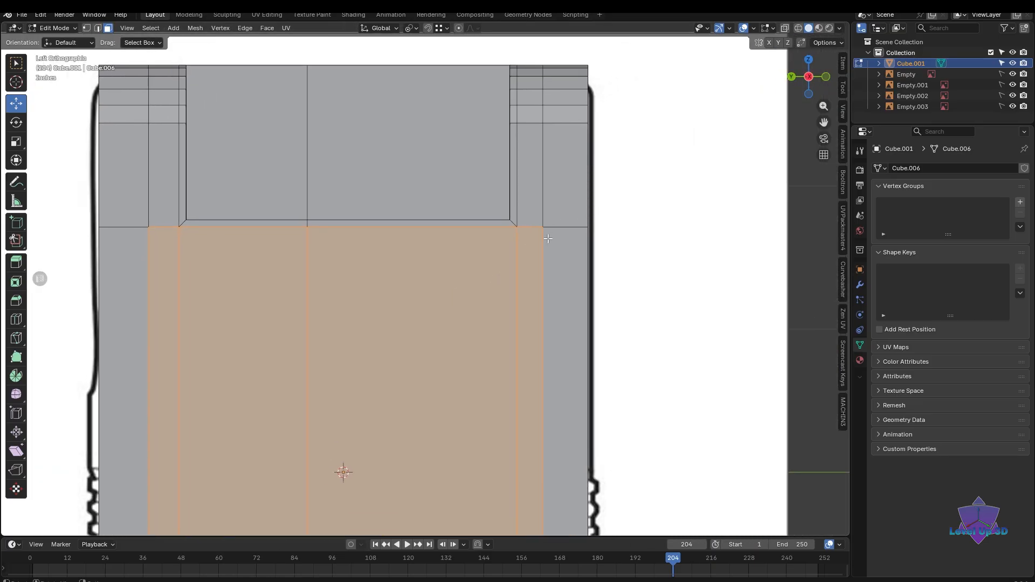
- Knife-cut a straight horizontal line from the cartridge slot's lower corner out to the body's nearest outer edge
key(k)
click(510, 220)
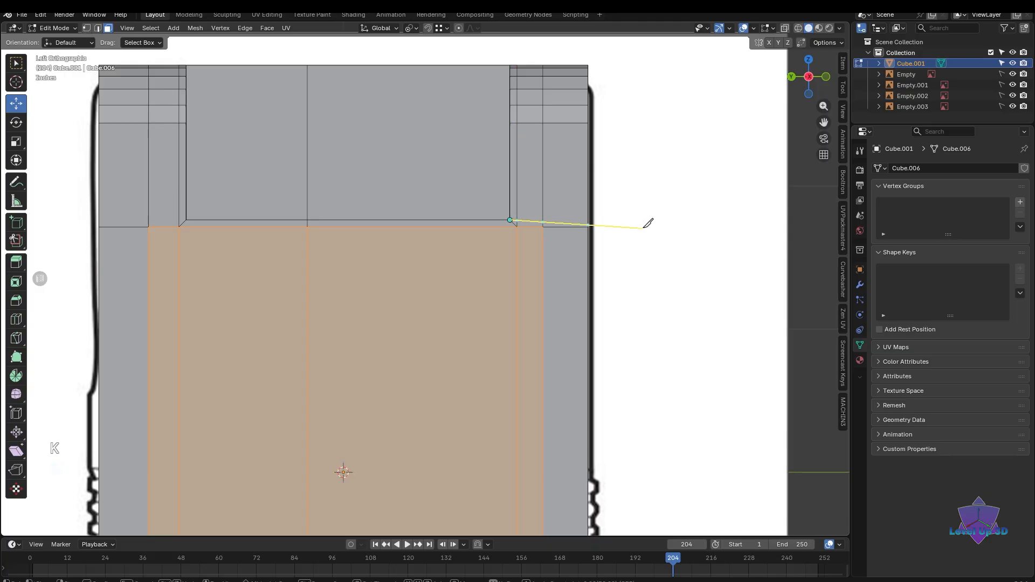
key(a)
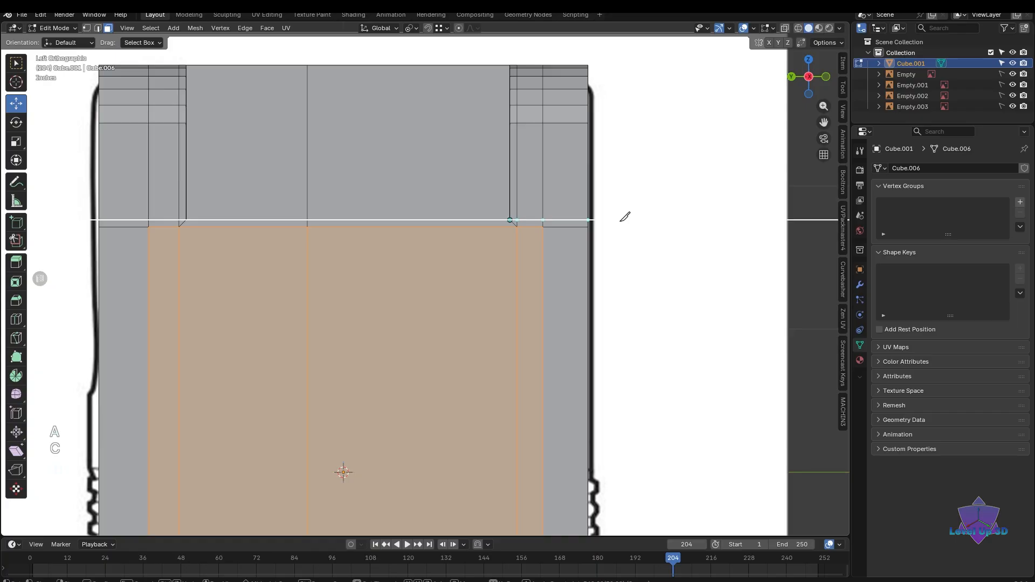
click(626, 216)
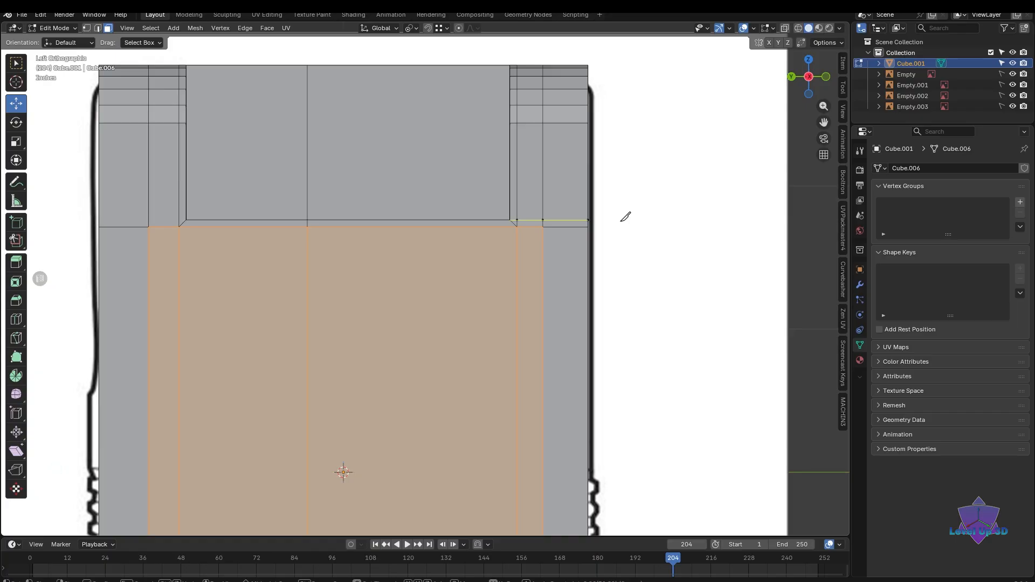
key(Return)
scroll(622, 222, down, 1)
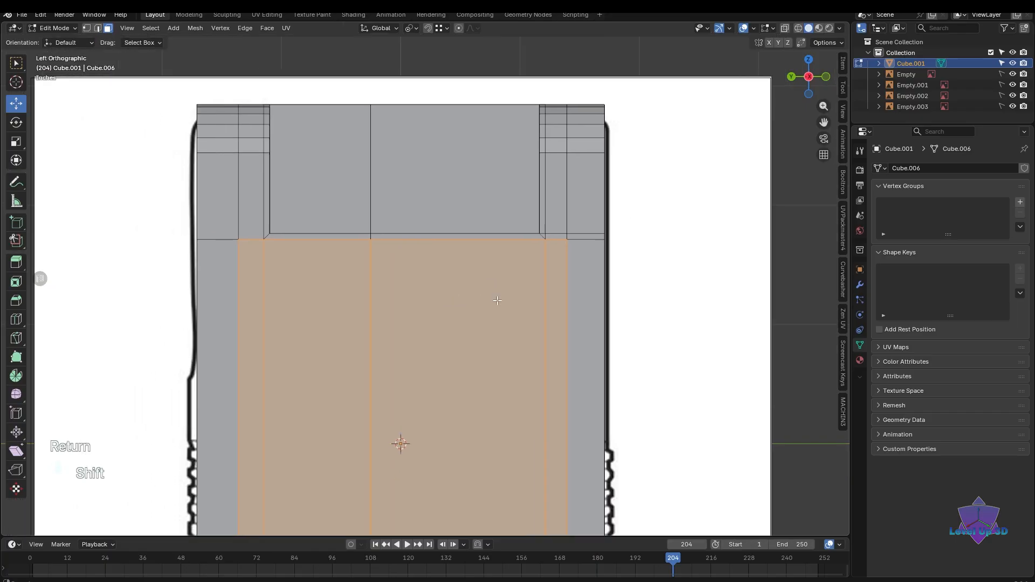
- Knife-cut a matching horizontal line from the cartridge slot's opposite lower corner out to the body's other side edge
scroll(575, 245, up, 4)
key(k)
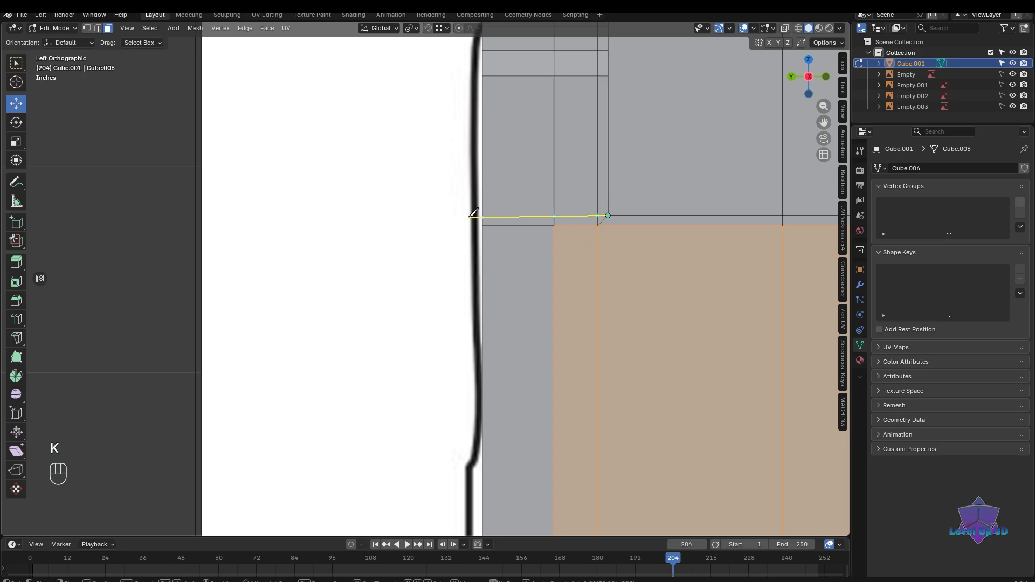
key(a)
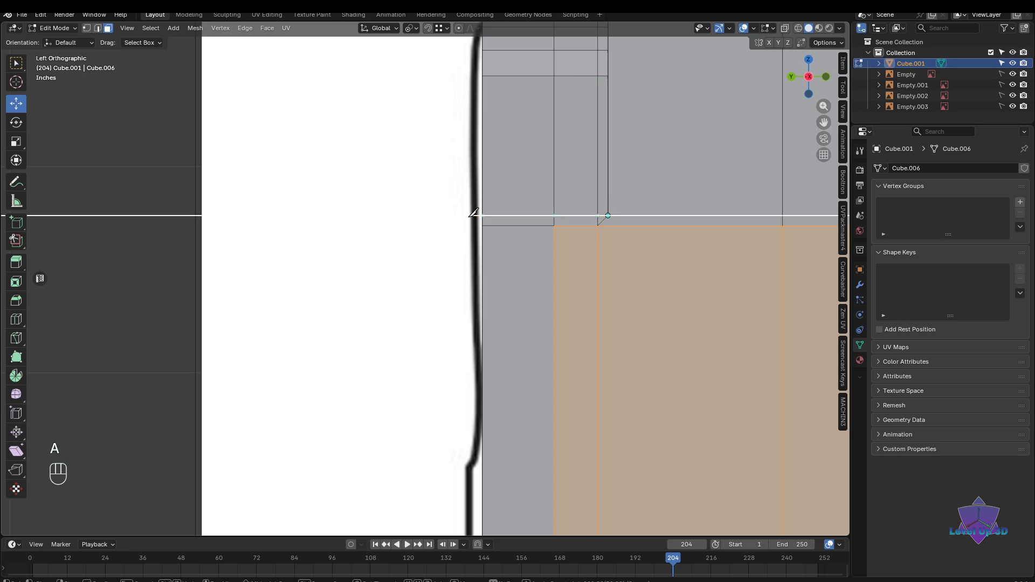
scroll(525, 297, down, 2)
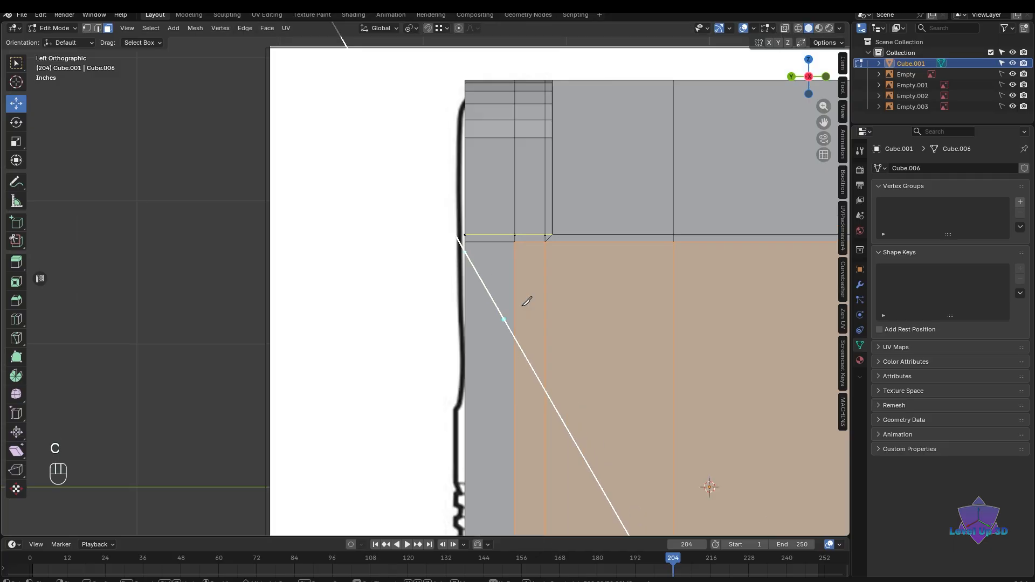
key(Return)
- Add the thin strip of faces directly below the cartridge slot, including its corner pieces, to the back panel selection
scroll(587, 398, down, 3)
shift+middle_drag(587, 398, 526, 345)
key(KP_3)
shift+middle_drag(642, 316, 556, 316)
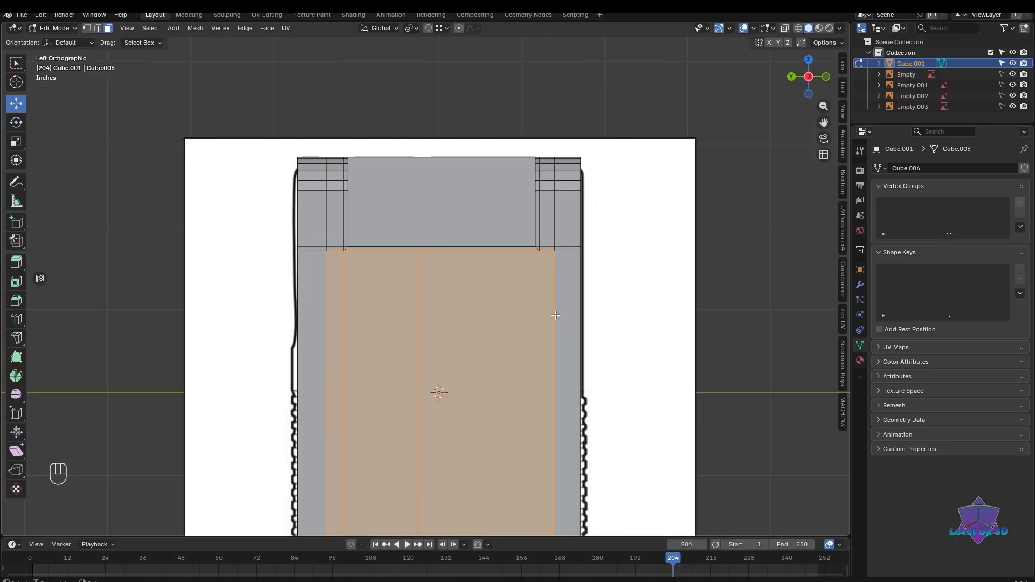
scroll(556, 315, up, 5)
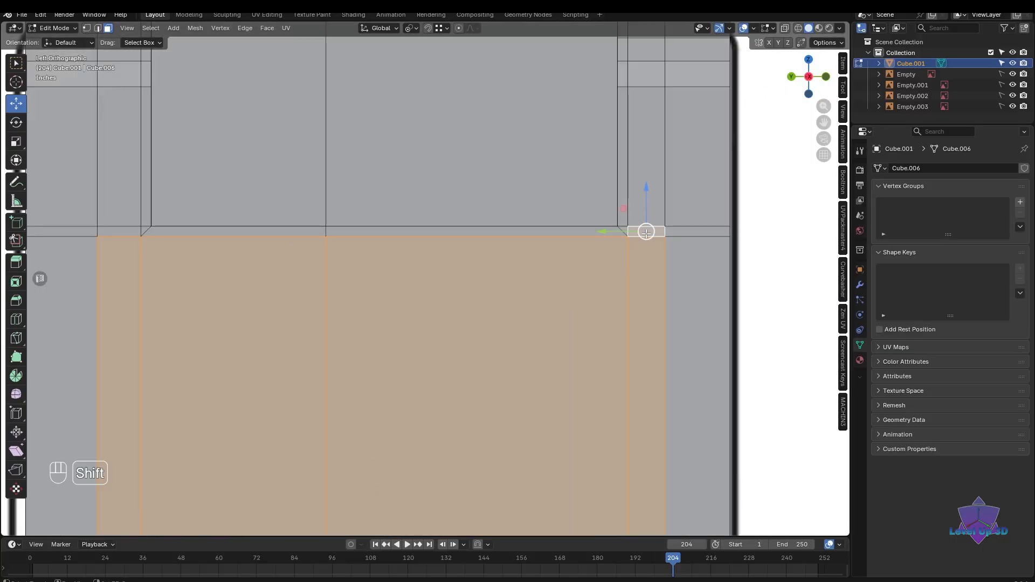
shift+click(583, 235)
scroll(583, 235, up, 2)
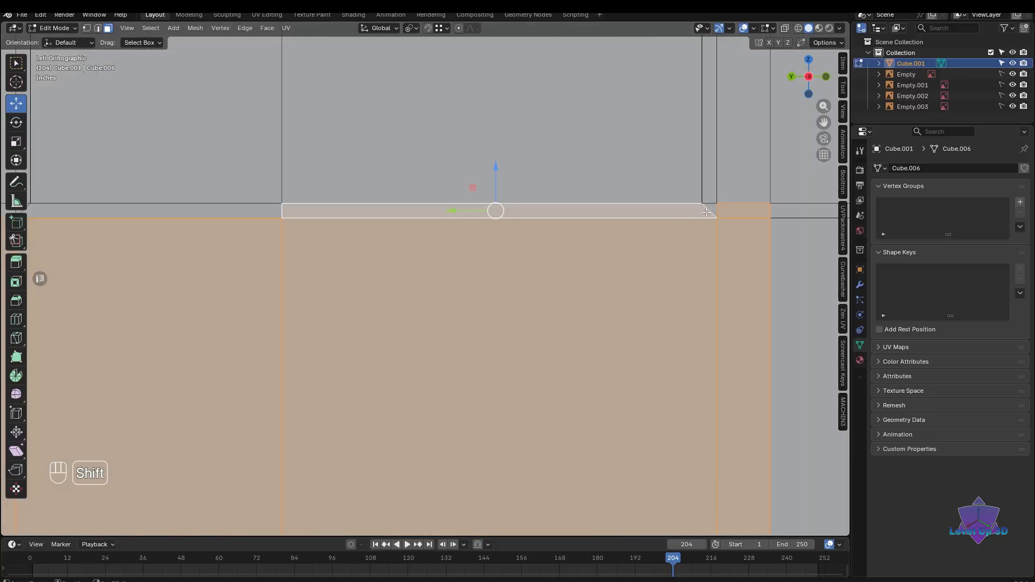
scroll(715, 208, down, 4)
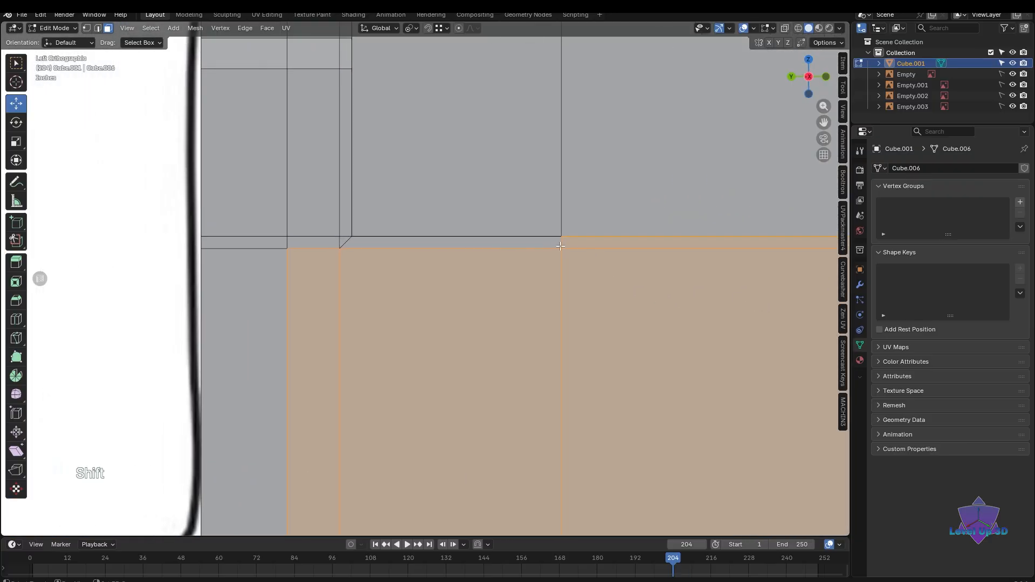
shift+click(418, 253)
shift+click(340, 243)
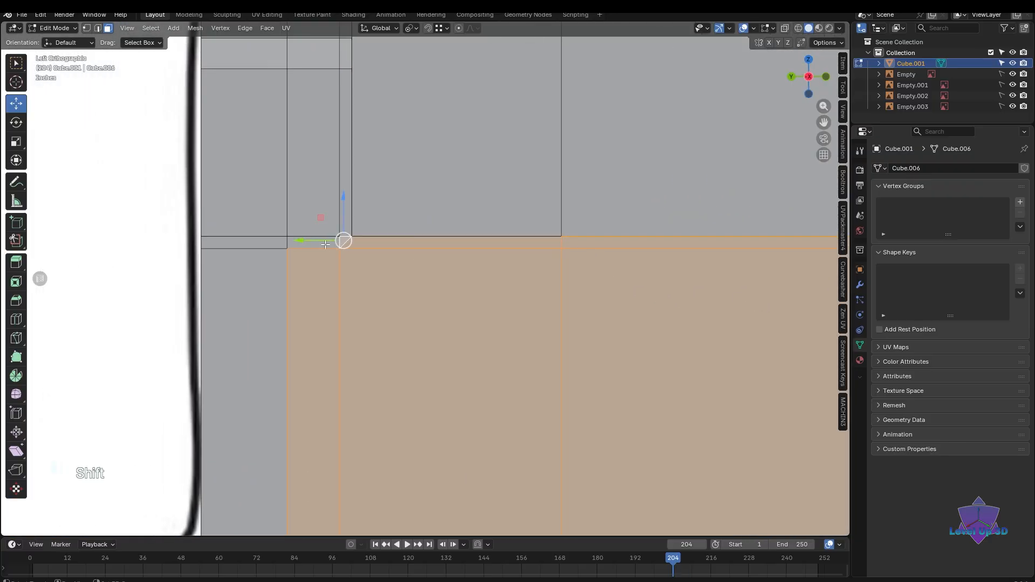
- Extrude the selected back panel faces outward by 0.122 inches, matching the panel thickness in the side-profile reference
scroll(325, 245, down, 3)
key(shift+z)
shift+middle_drag(454, 323, 476, 325)
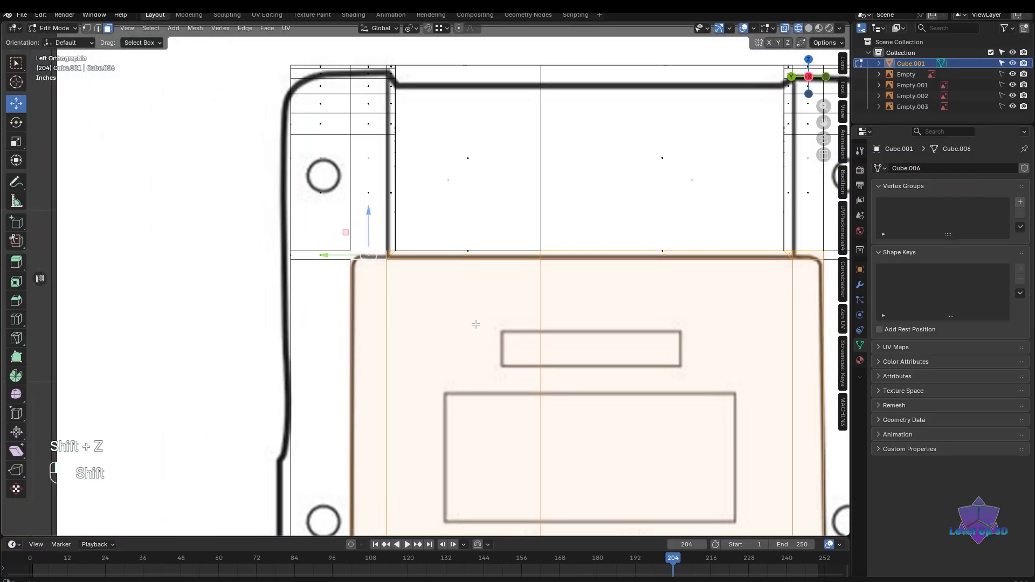
key(shift+z)
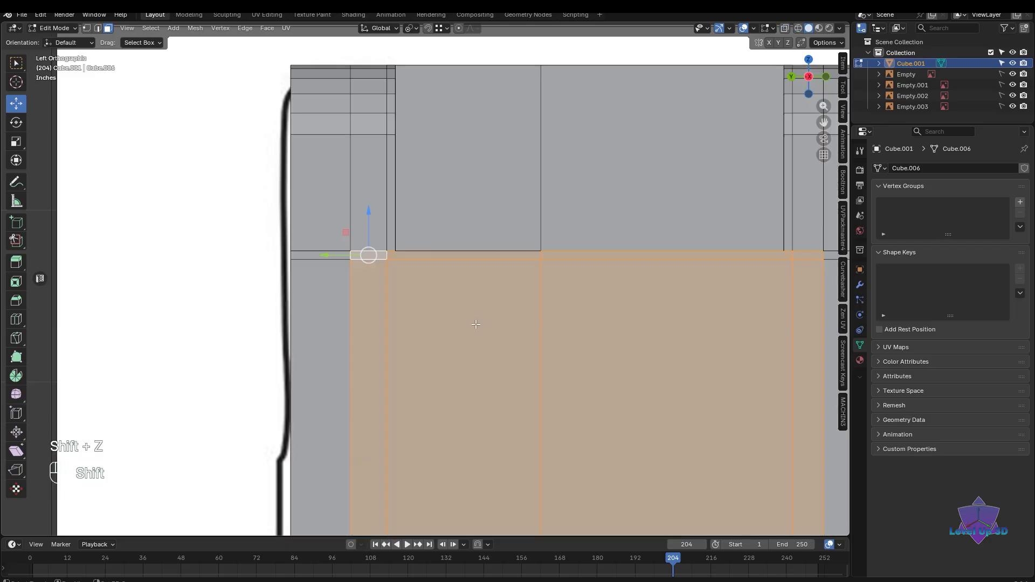
scroll(532, 469, down, 3)
mouse_move(513, 455)
middle_down()
mouse_move(529, 358)
mouse_move(575, 377)
mouse_move(544, 360)
mouse_move(555, 324)
mouse_move(470, 304)
middle_up()
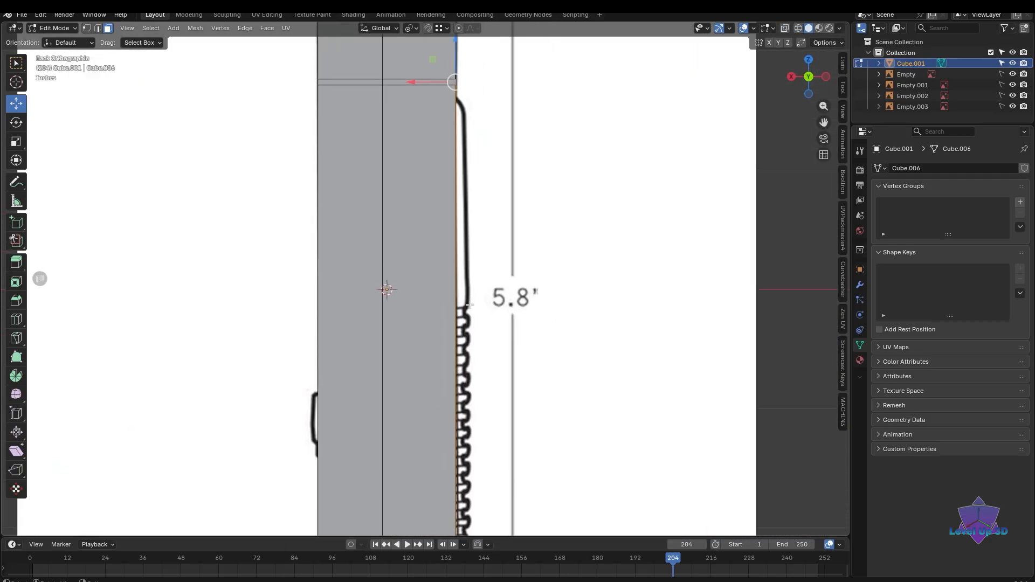
key(e)
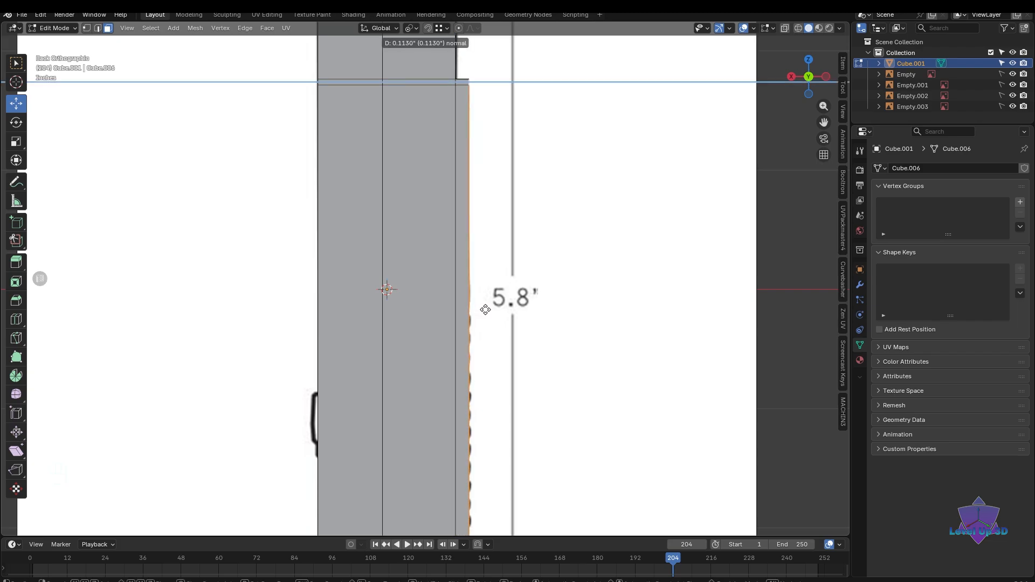
click(486, 310)
scroll(491, 306, down, 5)
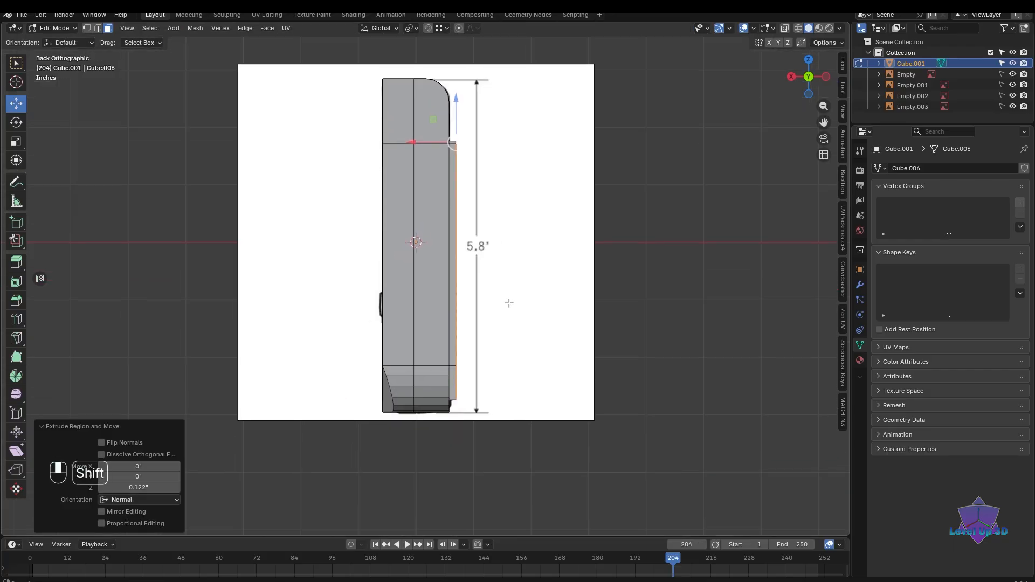
- Try insetting the raised panel's outer faces by about 0.028 inches
key(shift+z)
mouse_move(508, 319)
middle_down()
mouse_move(483, 340)
mouse_move(462, 319)
middle_up()
key(shift+z)
scroll(472, 364, up, 3)
middle_drag(472, 365, 458, 296)
scroll(532, 324, down, 2)
shift+middle_drag(532, 324, 524, 314)
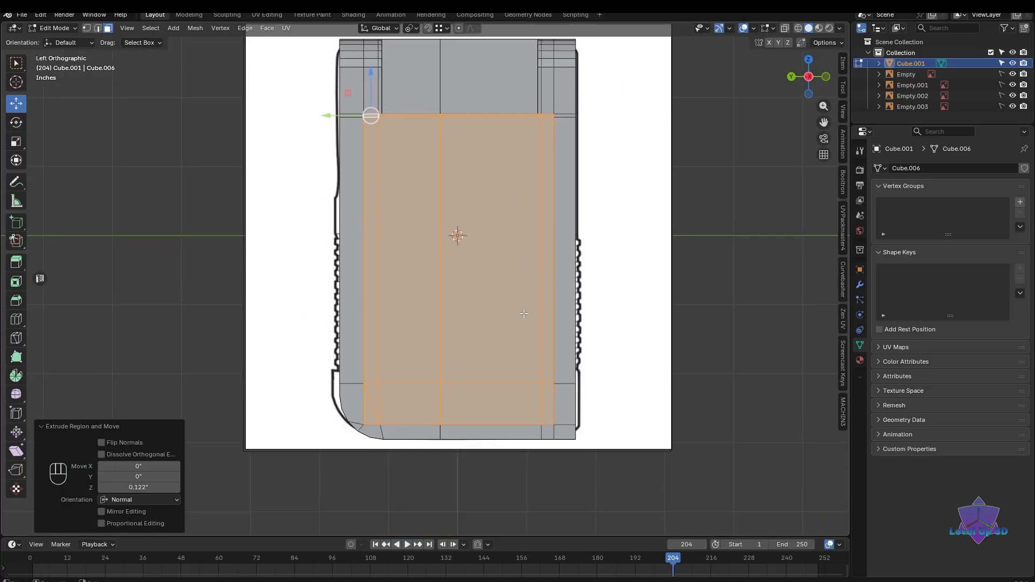
key(i)
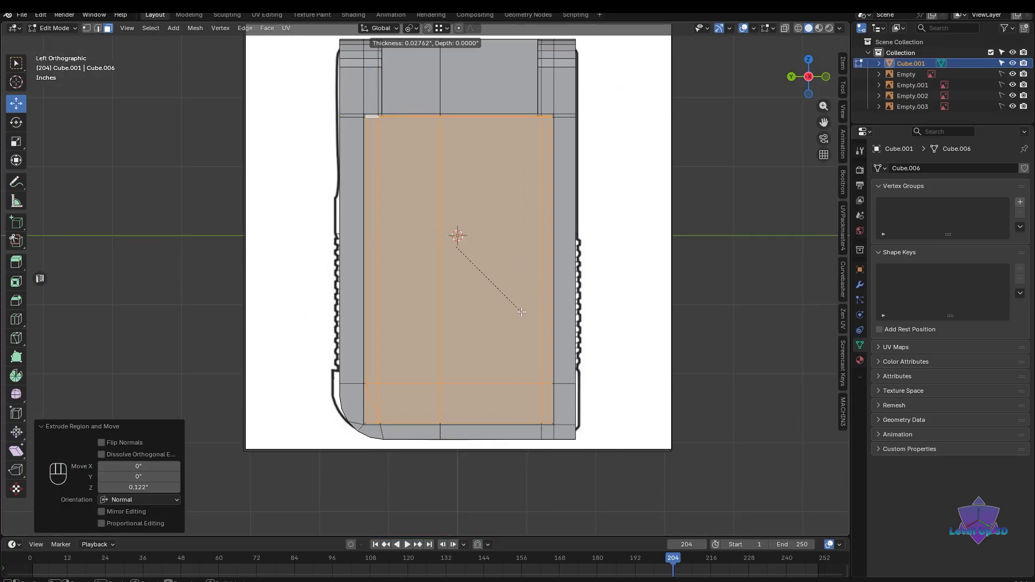
click(523, 312)
mouse_move(522, 312)
shift+middle_down()
mouse_move(523, 363)
mouse_move(535, 302)
mouse_move(531, 317)
mouse_move(516, 309)
mouse_move(518, 320)
shift+middle_up()
scroll(522, 363, up, 3)
key(ctrl+z)
scroll(513, 329, down, 2)
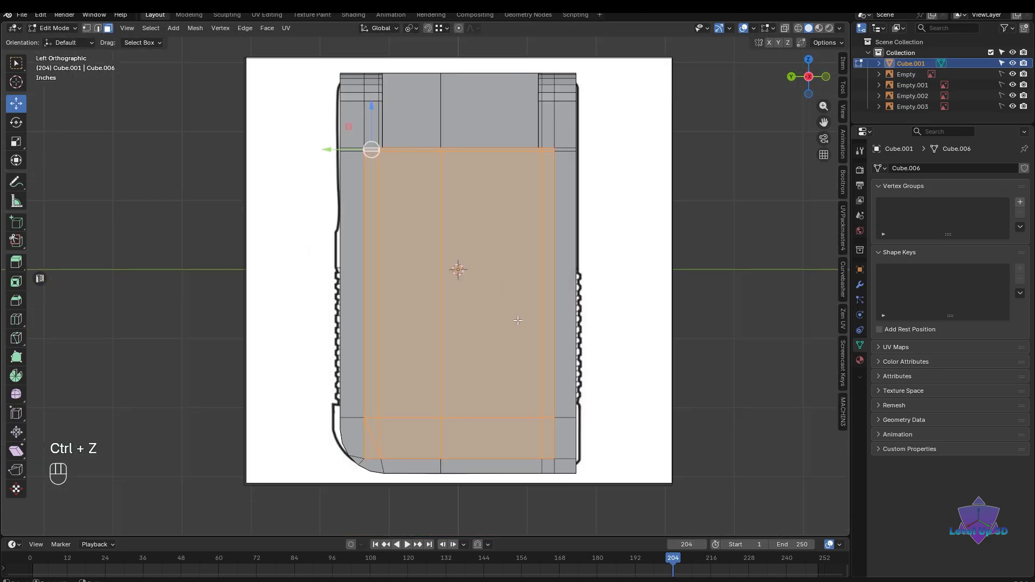
- Set the transform pivot to Bounding Box Center and scale the raised panel's outer faces uniformly to 0.984
click(446, 29)
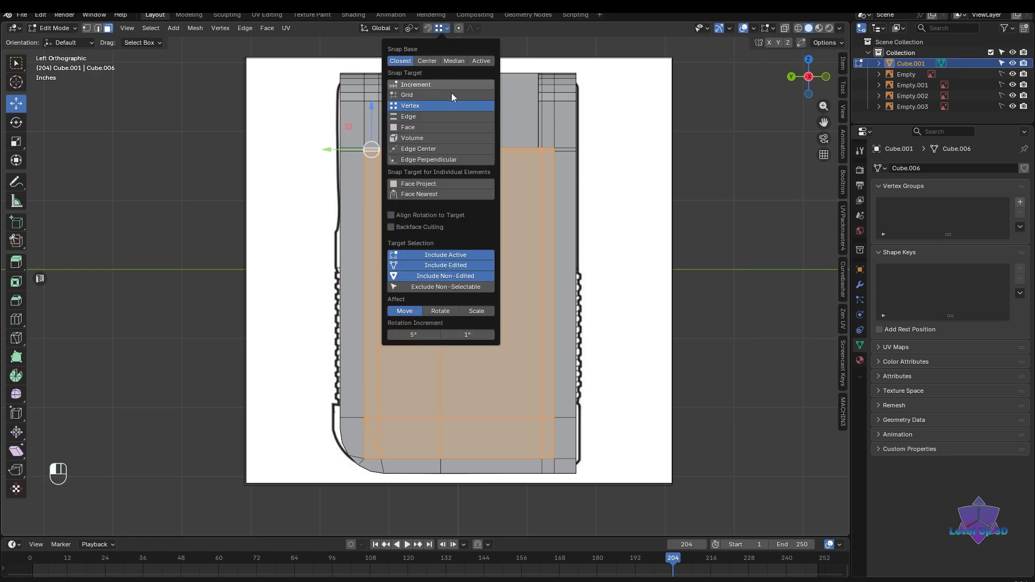
click(411, 28)
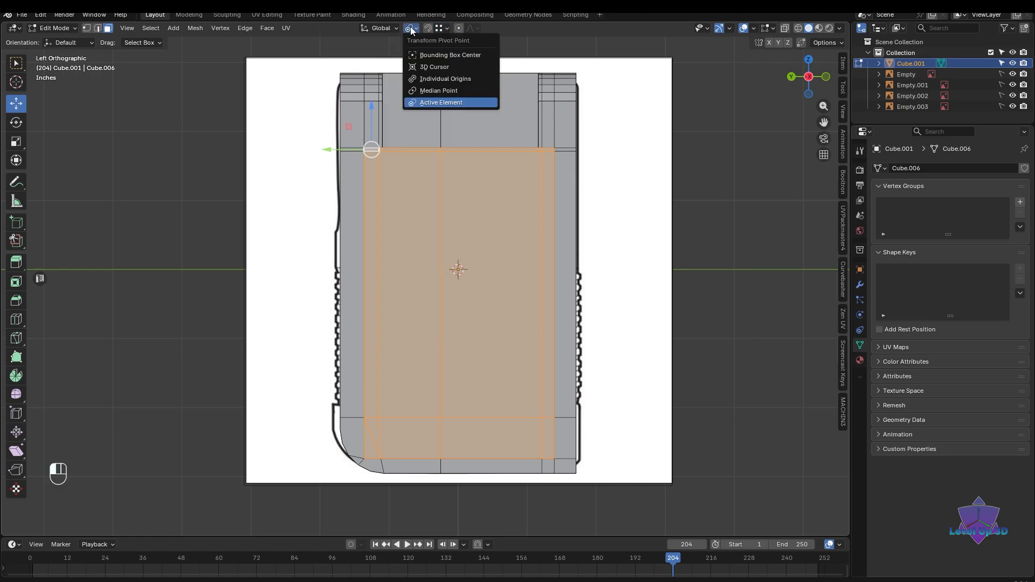
click(438, 65)
shift+middle_drag(481, 273, 486, 250)
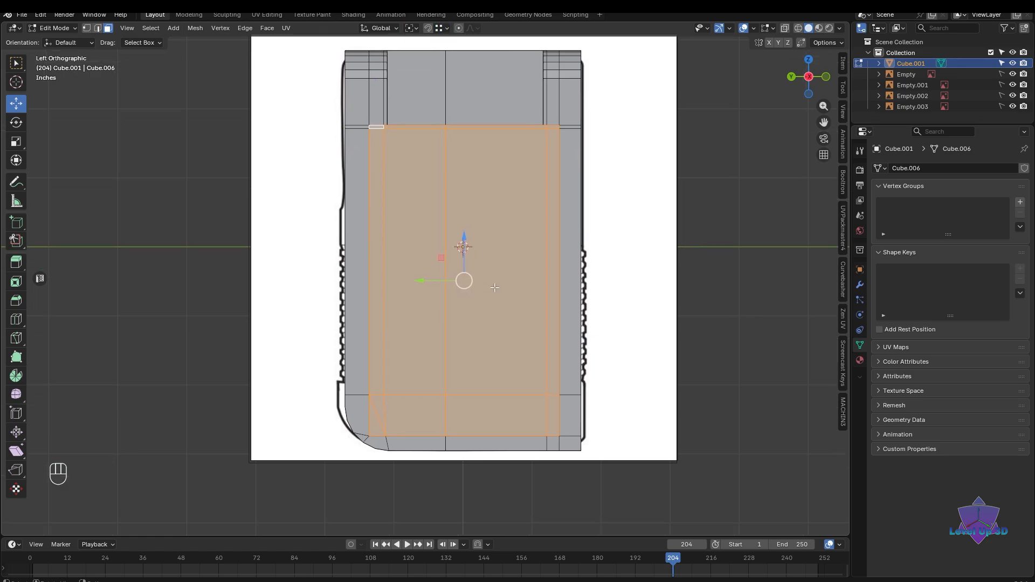
key(s)
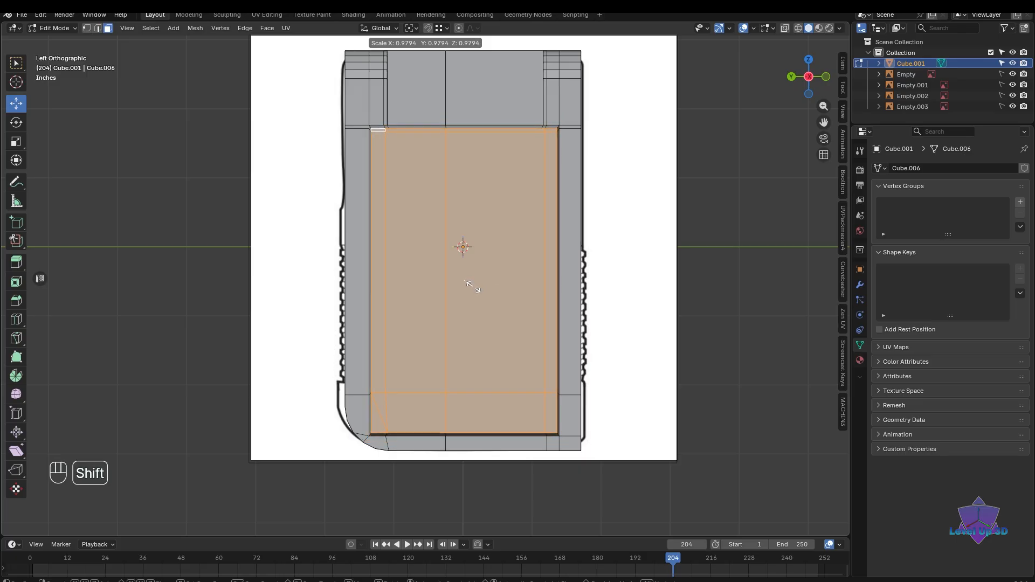
click(474, 286)
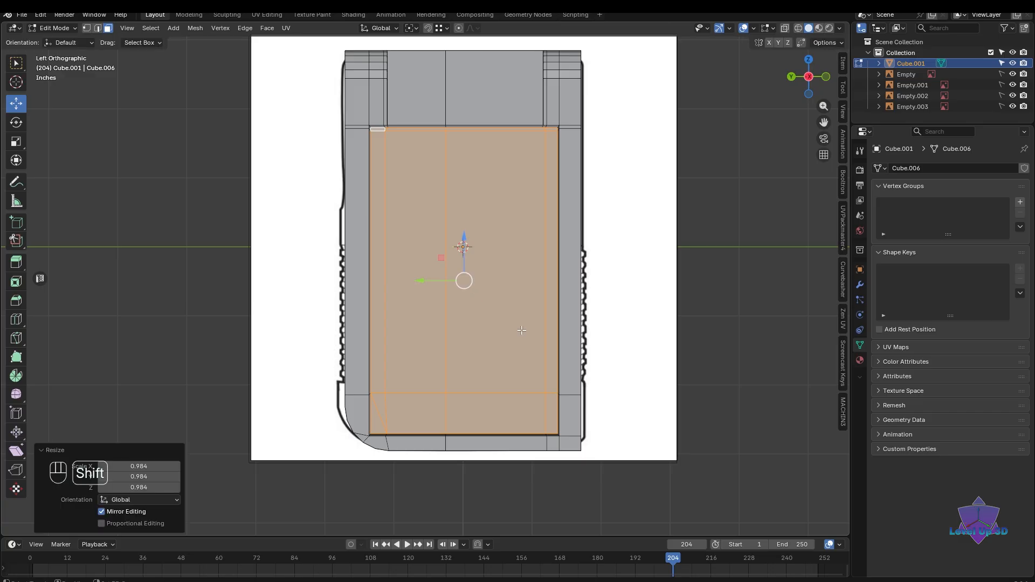
shift+middle_drag(501, 330, 536, 323)
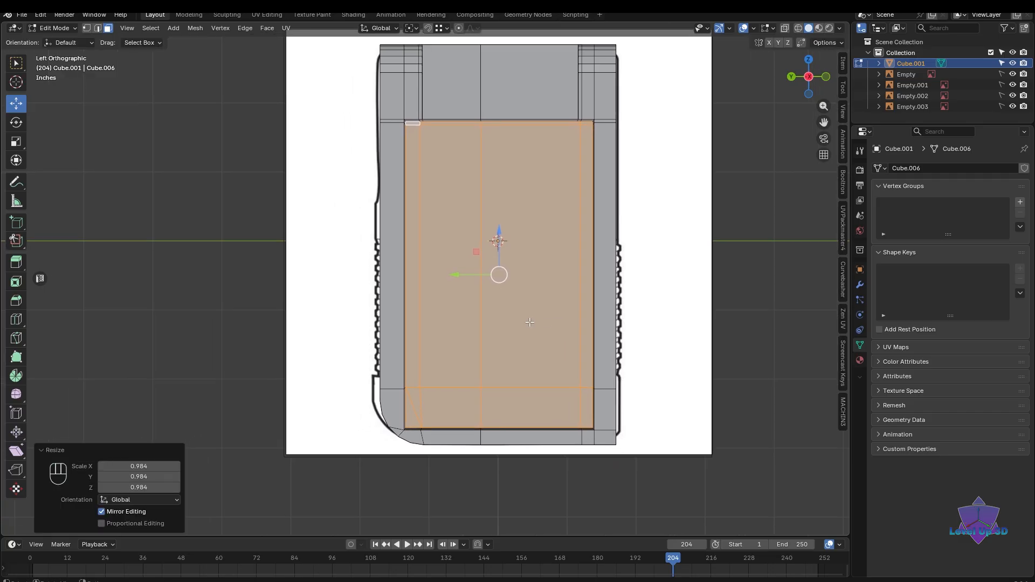
- Scale the raised panel's outer faces to 0.985 along the Y axis only
key(s)
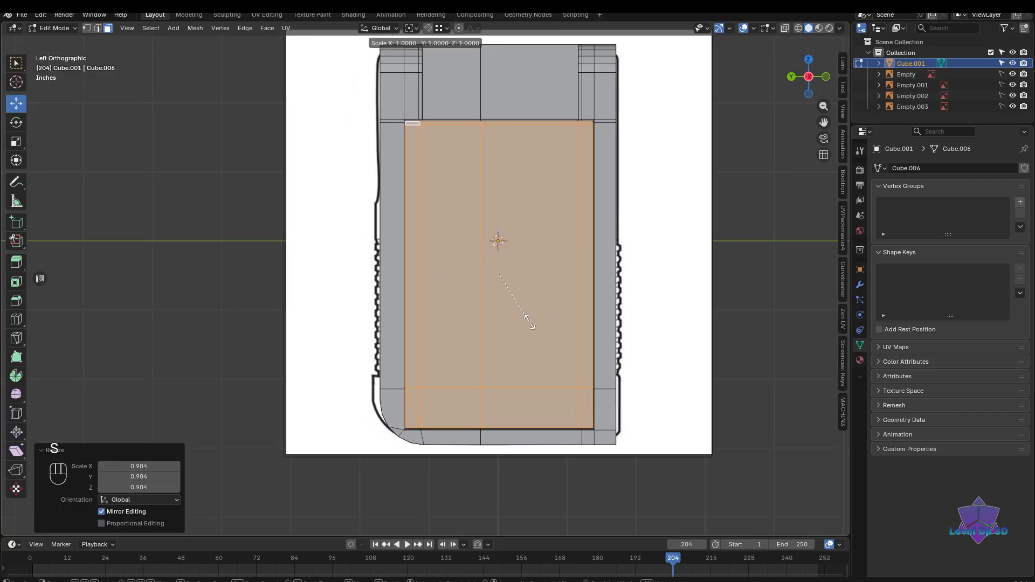
key(y)
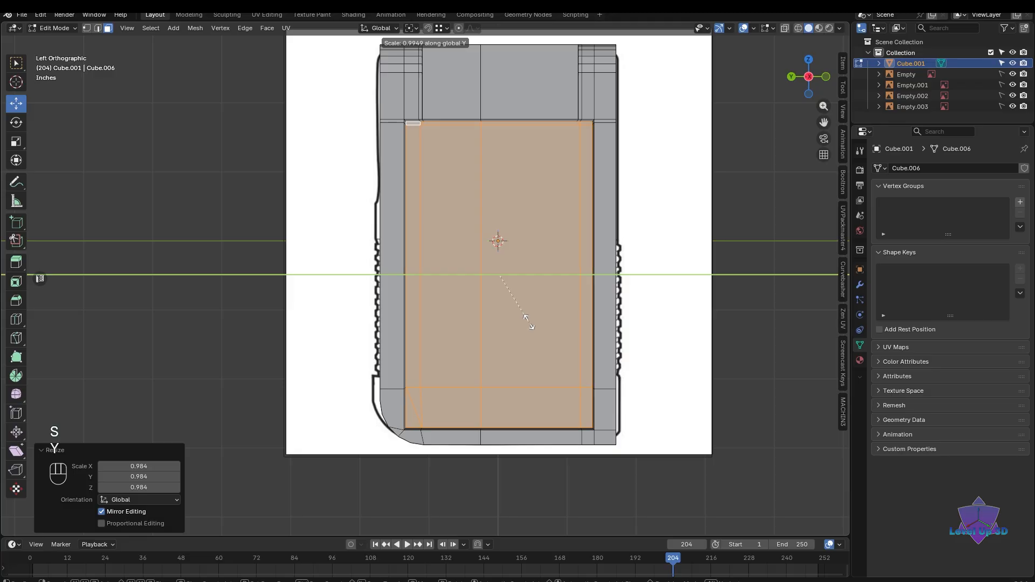
click(527, 322)
- Switch to Object Mode, deselect the body and examine the raised back panel's tapered sides from several angles
scroll(497, 273, down, 2)
mouse_move(497, 273)
shift+middle_down()
mouse_move(556, 384)
mouse_move(522, 320)
mouse_move(529, 337)
mouse_move(566, 270)
mouse_move(535, 348)
shift+middle_up()
key(shift+z)
key(Tab)
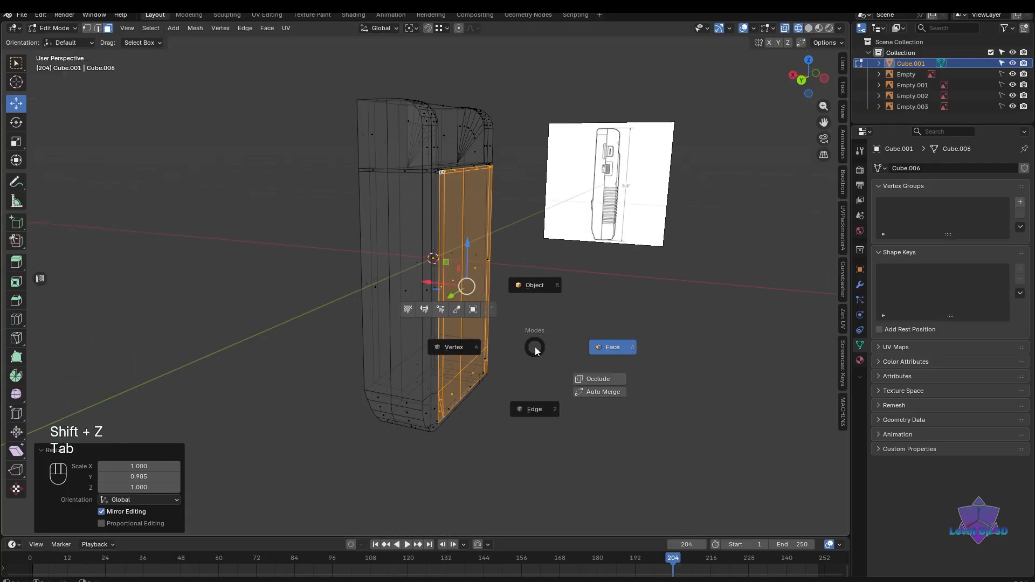
click(529, 281)
click(539, 332)
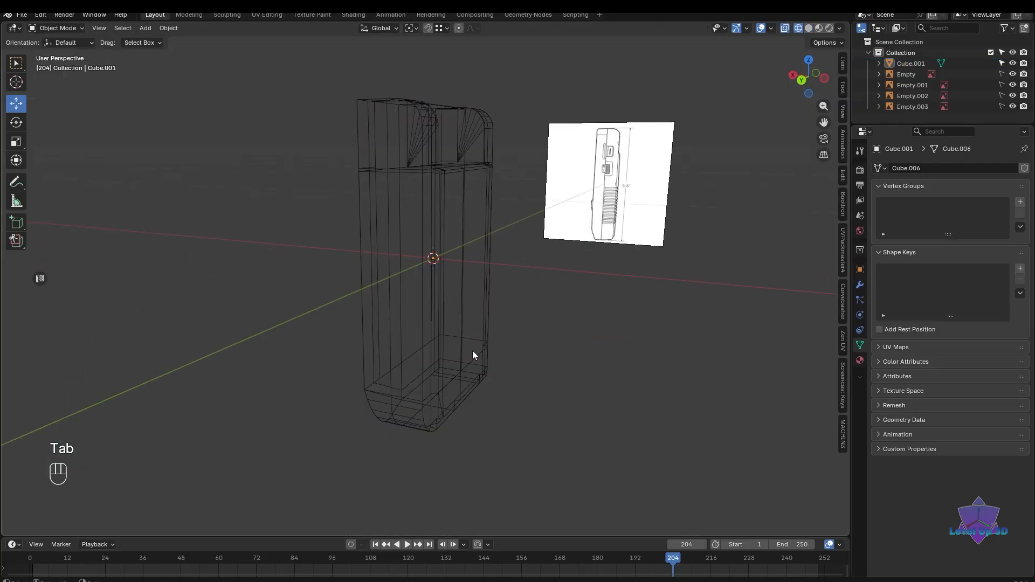
key(shift+z)
mouse_move(473, 351)
middle_down()
mouse_move(464, 376)
mouse_move(406, 374)
mouse_move(483, 431)
mouse_move(546, 409)
mouse_move(441, 327)
mouse_move(539, 377)
mouse_move(689, 381)
mouse_move(520, 370)
middle_up()
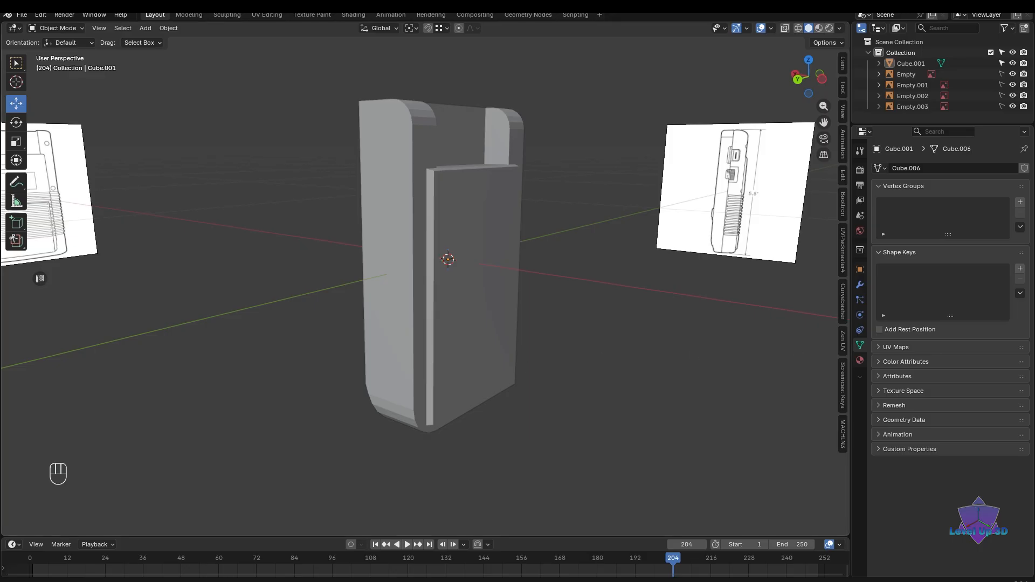
middle_drag(763, 359, 519, 344)
key(KP_1)
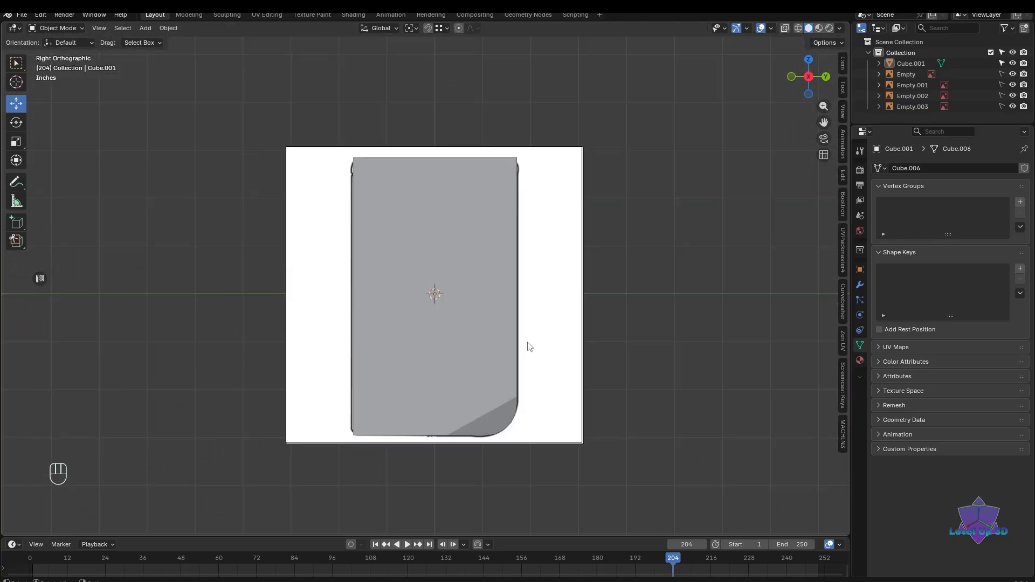
- Bevel the edge loop around the body at the reference's front-back split line, with 0.0233 inches width and one segment
key(shift+z)
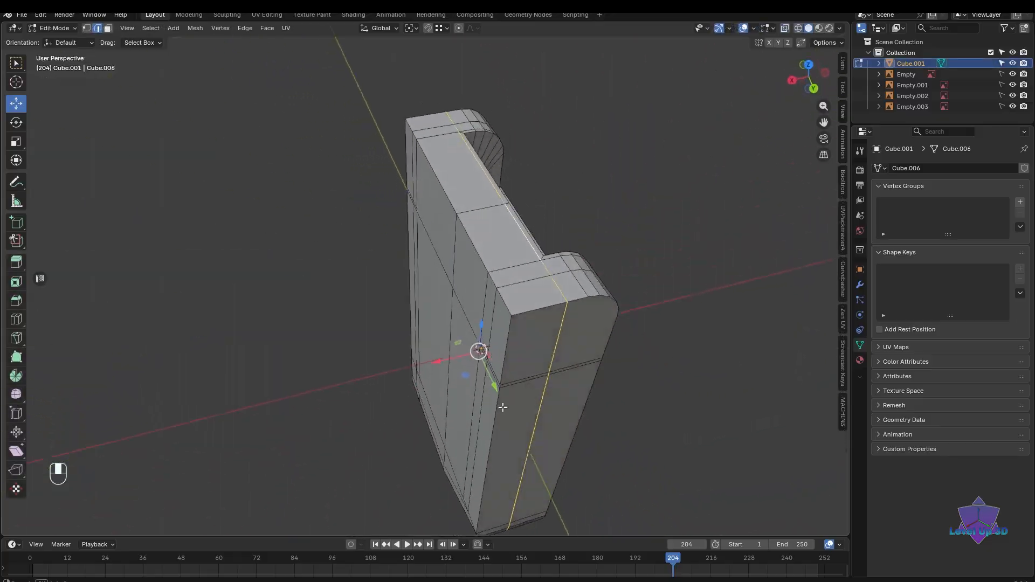
mouse_move(488, 386)
middle_down()
mouse_move(498, 345)
mouse_move(507, 378)
mouse_move(466, 243)
middle_up()
scroll(497, 345, up, 2)
key(shift+z)
scroll(481, 265, up, 3)
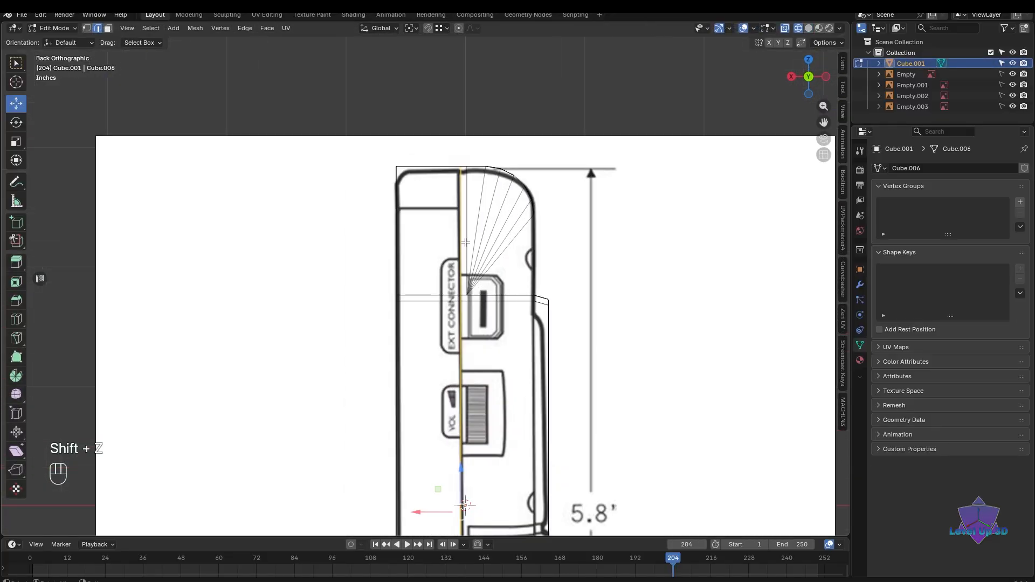
key(ctrl+b)
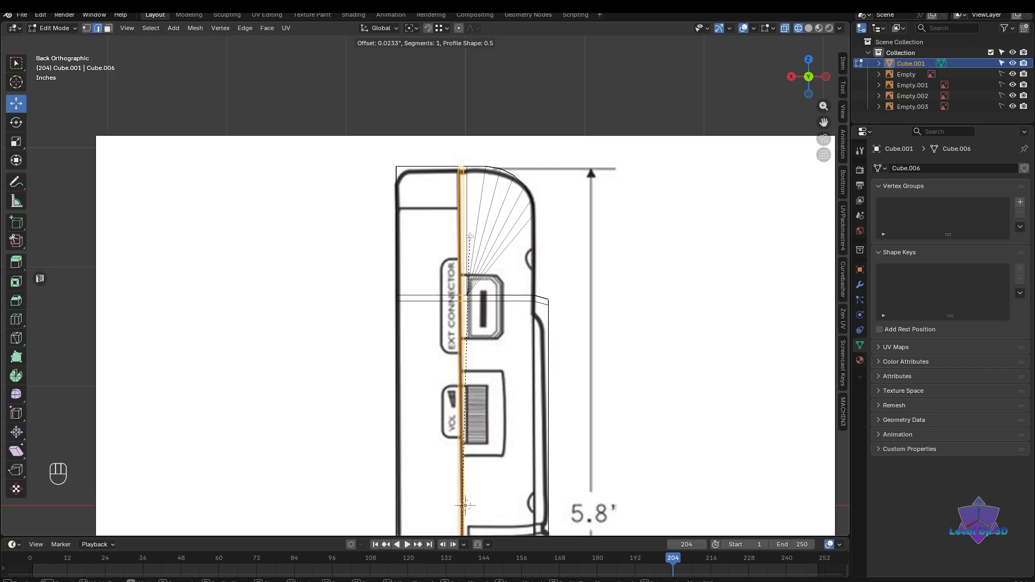
click(469, 235)
- Extrude the narrow beveled face loop along its normals by -0.0615 inches to form a recessed seam groove
key(shift+z)
mouse_move(475, 324)
middle_down()
mouse_move(506, 315)
mouse_move(473, 321)
mouse_move(469, 269)
mouse_move(512, 334)
mouse_move(532, 345)
mouse_move(518, 340)
middle_up()
scroll(518, 342, up, 5)
scroll(517, 309, down, 5)
scroll(486, 340, up, 4)
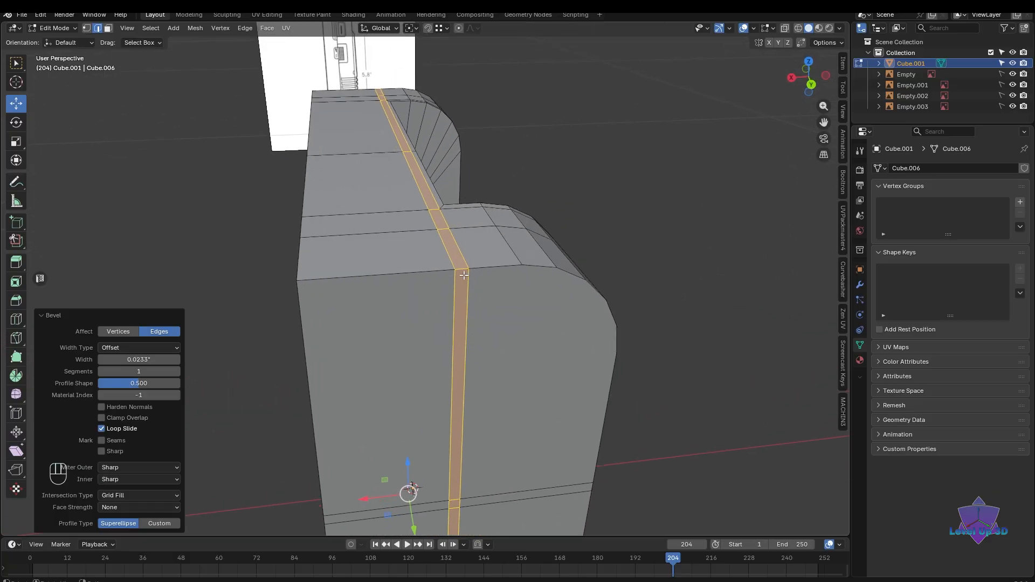
key(alt+e)
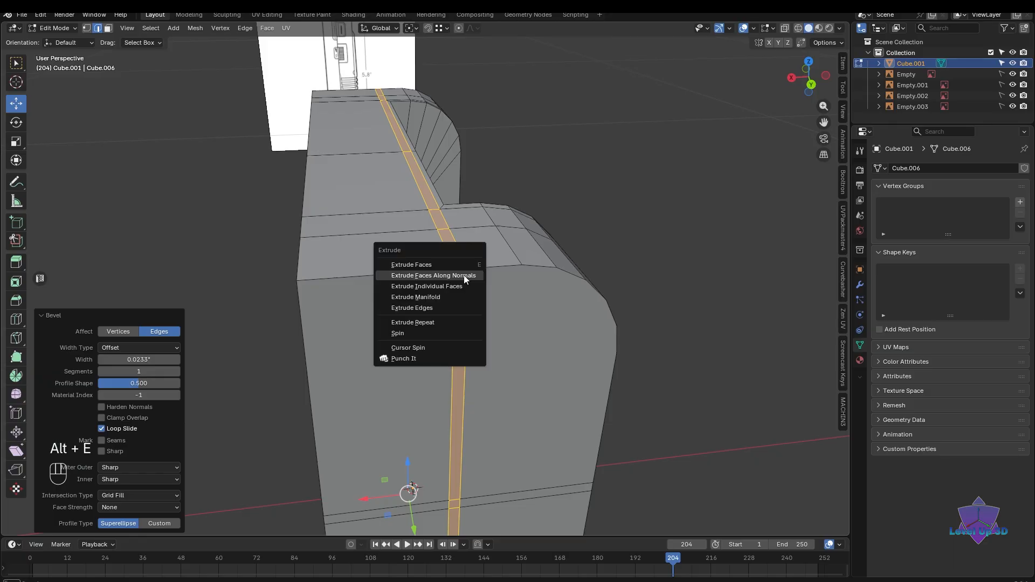
click(464, 277)
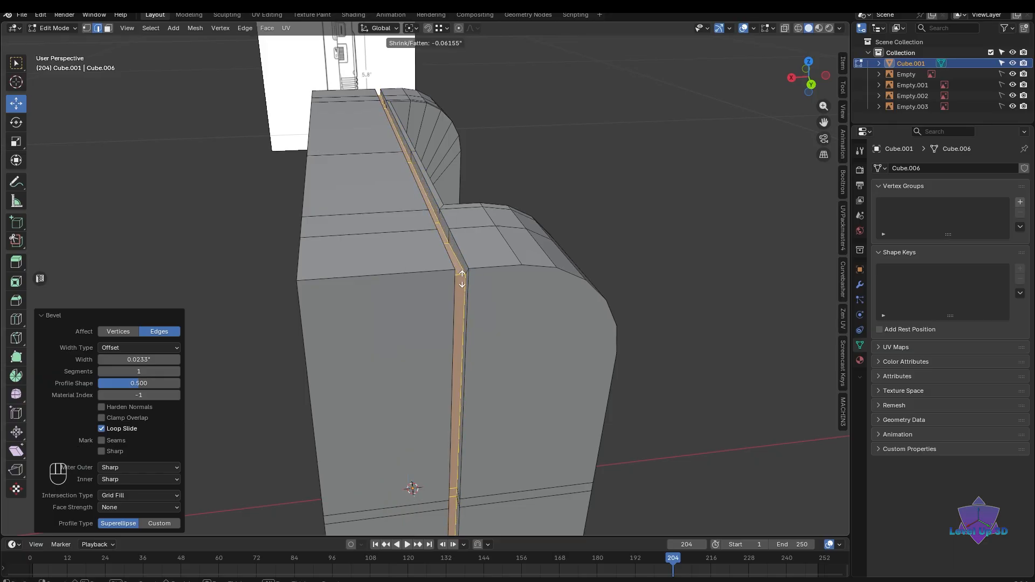
click(464, 278)
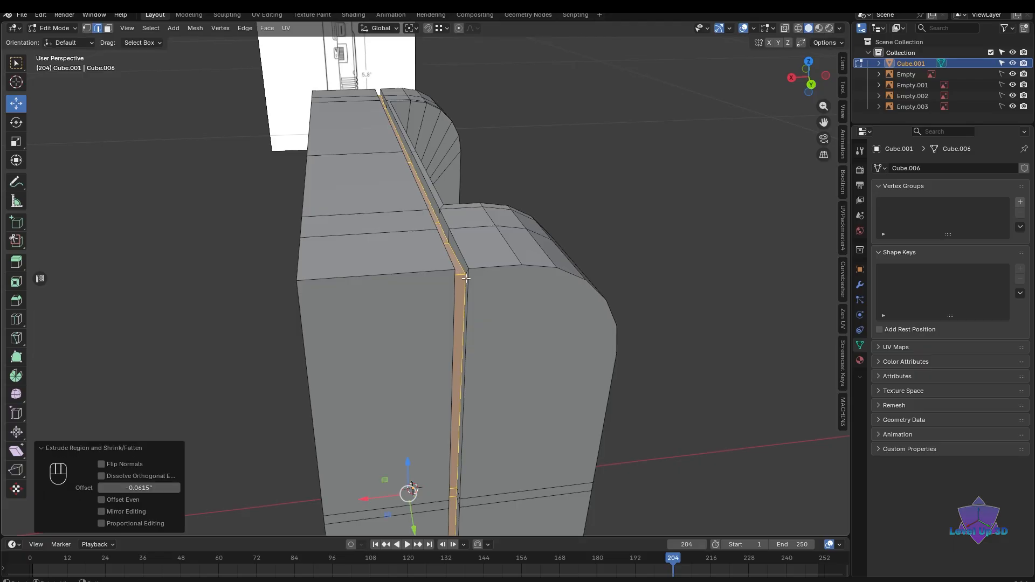
- Scale the seam groove's selected inner faces to 0.441 along the global X axis
middle_drag(464, 278, 505, 235)
scroll(483, 318, up, 2)
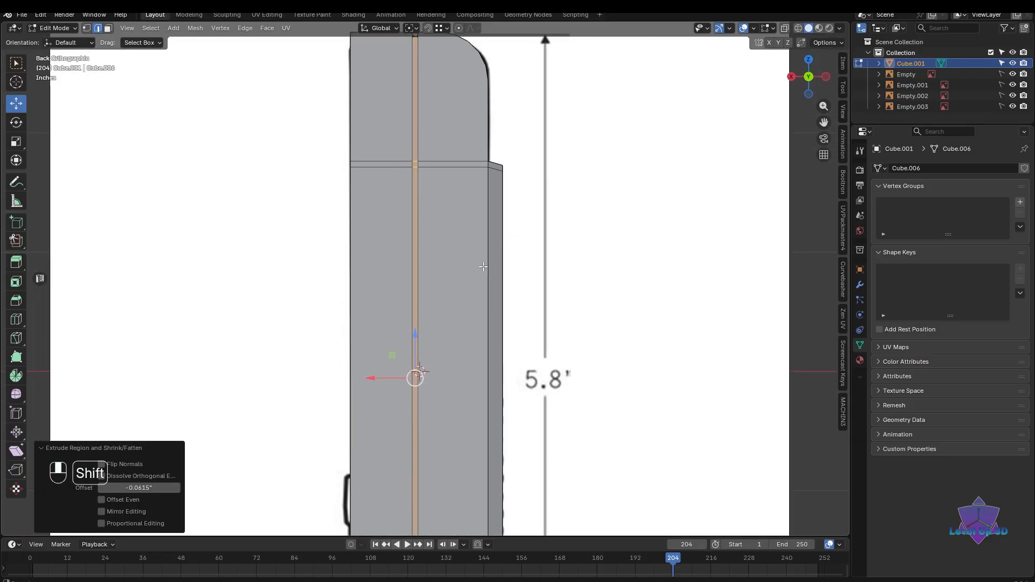
scroll(468, 413, up, 2)
shift+middle_drag(468, 413, 504, 284)
scroll(504, 283, up, 6)
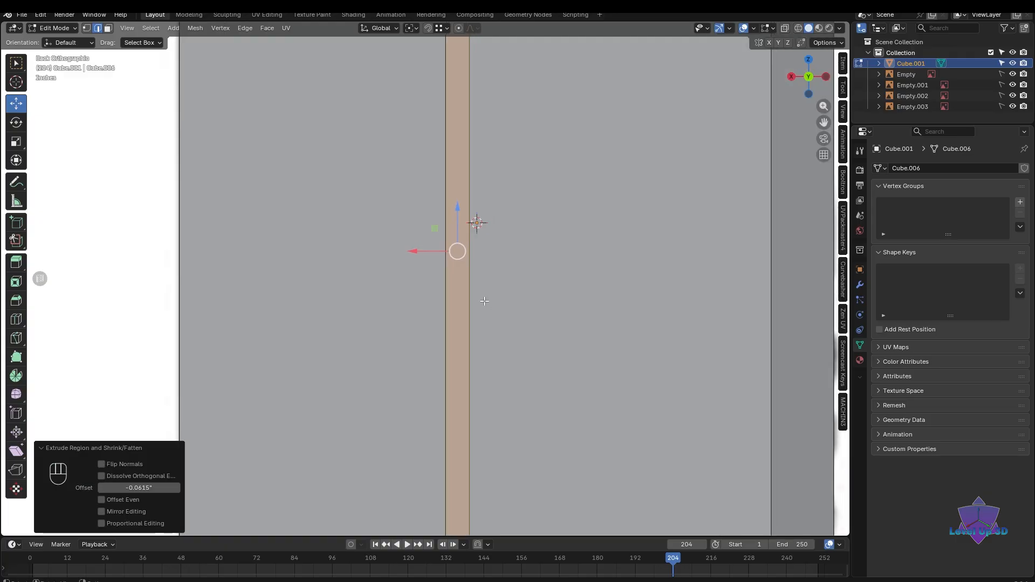
scroll(517, 300, down, 1)
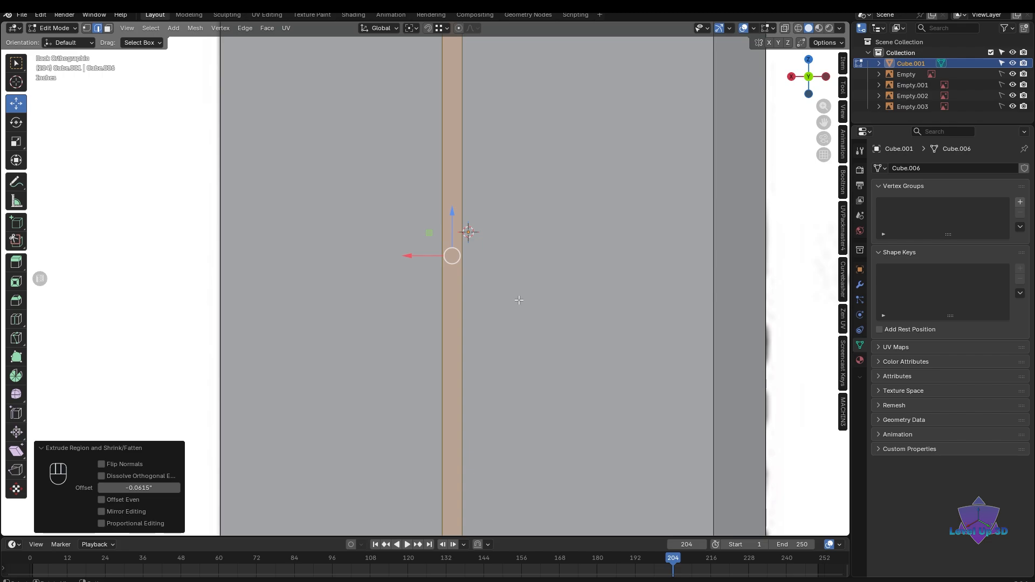
key(s)
key(x)
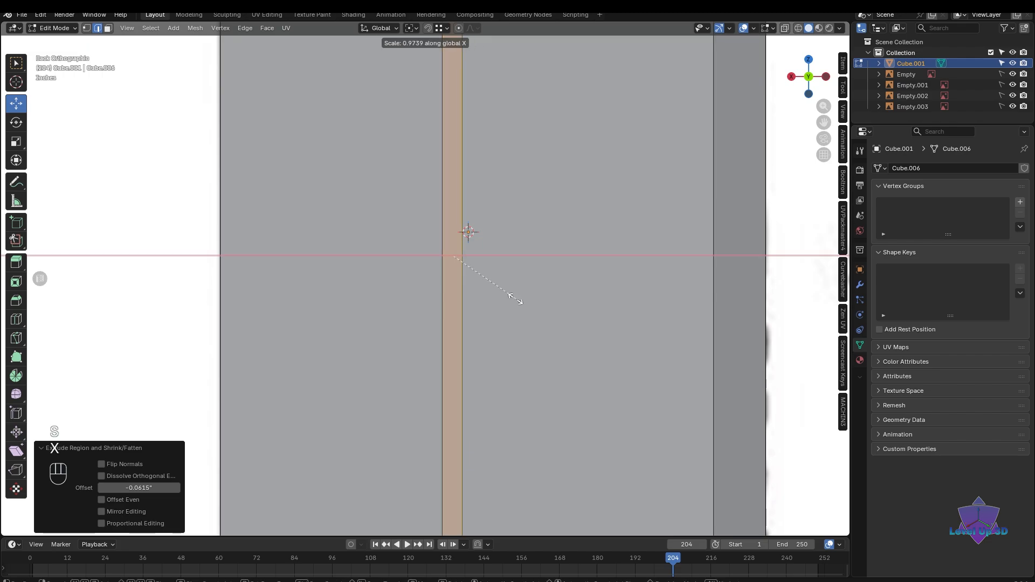
click(479, 275)
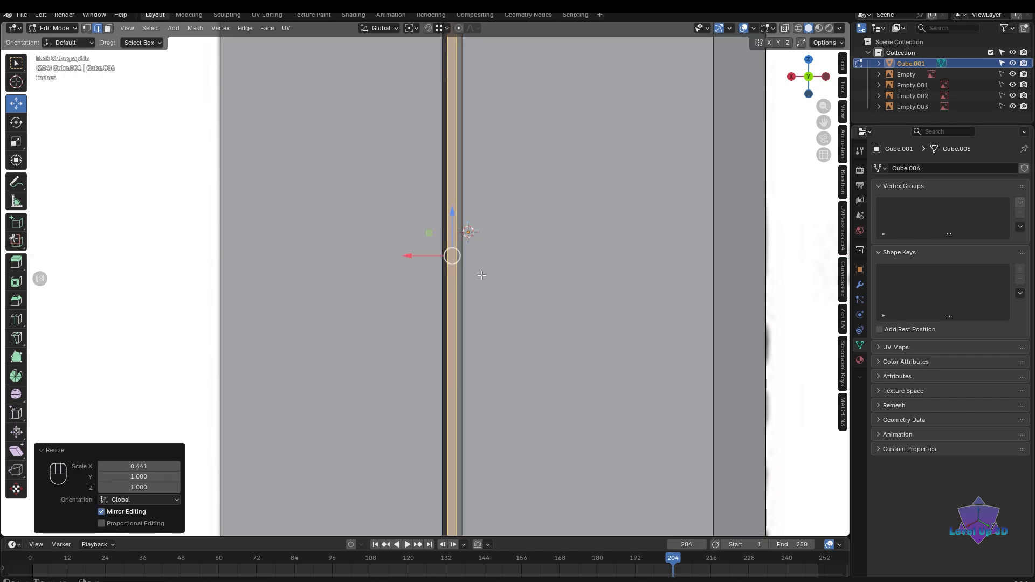
key(shift+z)
key(shift+z)
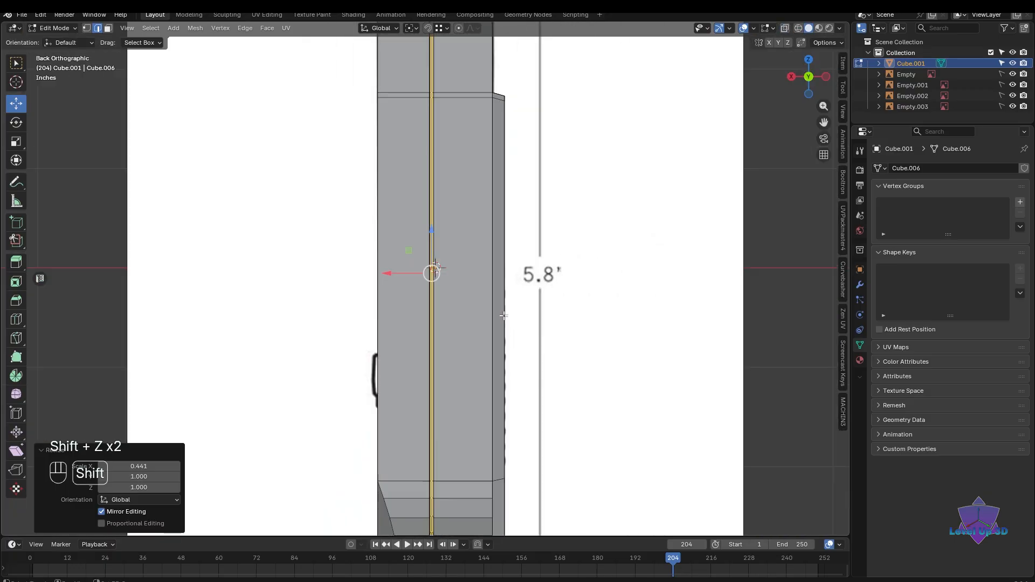
- Switch to Object Mode and examine the narrowed seam groove around the body from several angles
middle_drag(493, 286, 503, 362)
key(Tab)
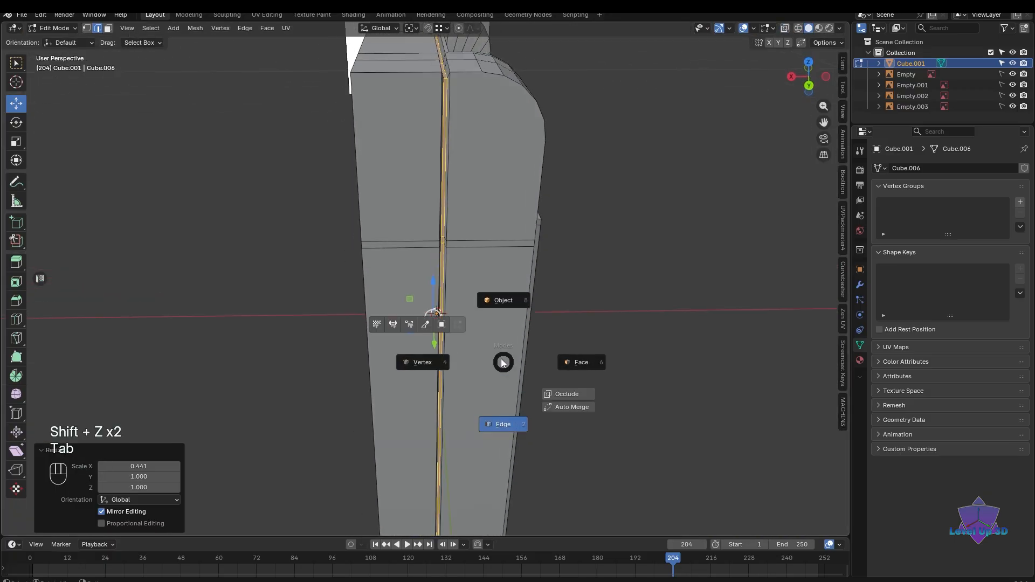
click(528, 264)
scroll(560, 161, down, 3)
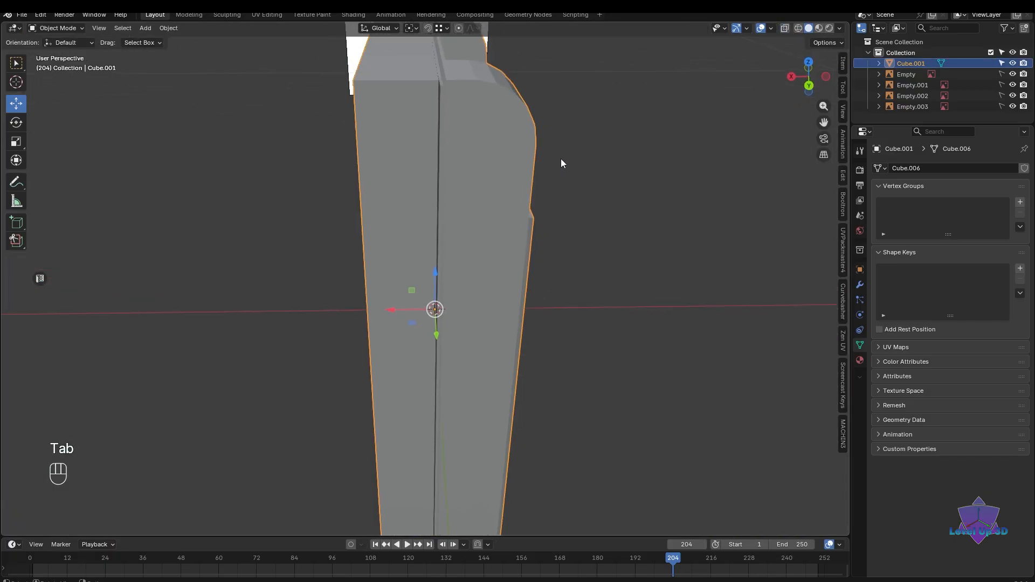
middle_drag(549, 165, 319, 180)
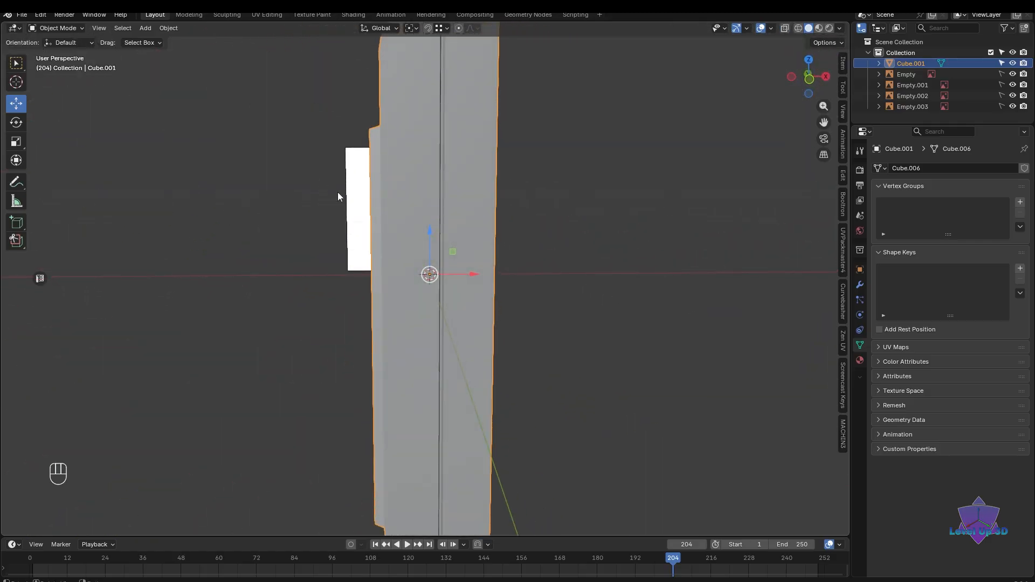
scroll(338, 192, down, 3)
middle_drag(449, 324, 657, 358)
scroll(426, 302, up, 3)
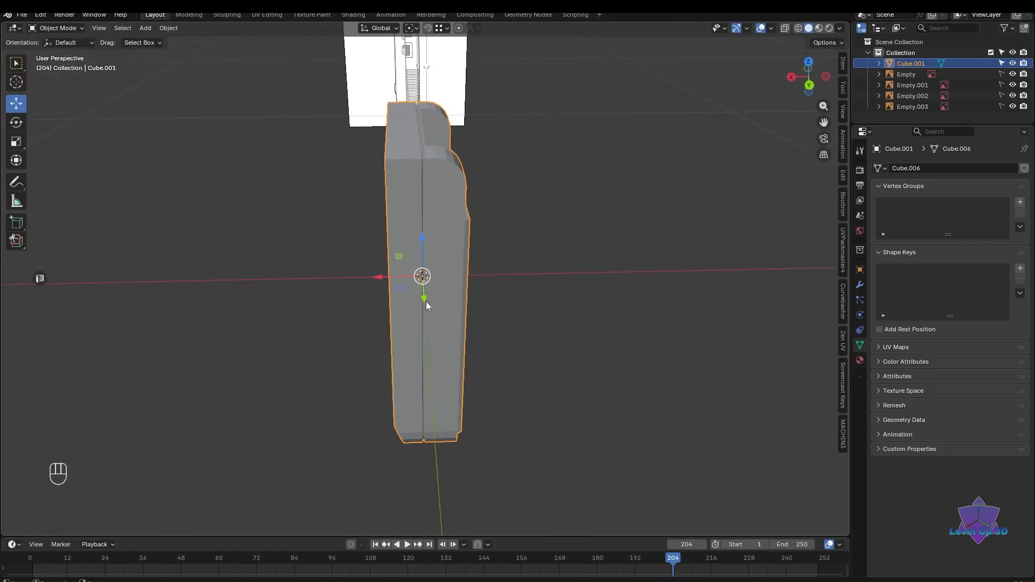
middle_drag(426, 302, 684, 257)
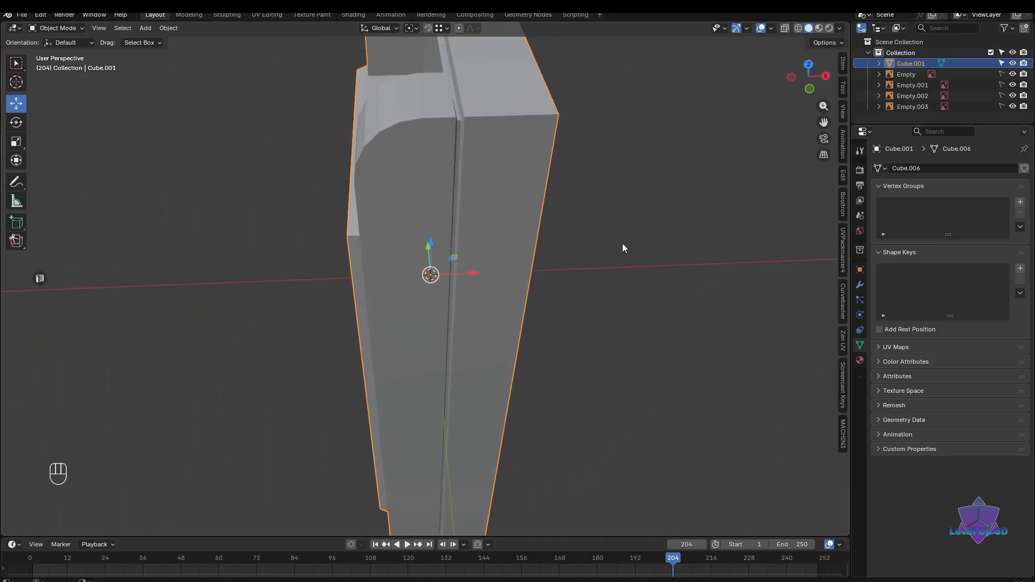
- Compare the body's wireframe with the side reference from its upper end to its lower end
mouse_move(622, 244)
middle_down()
mouse_move(473, 225)
mouse_move(461, 292)
mouse_move(478, 269)
mouse_move(370, 255)
middle_up()
scroll(371, 232, up, 3)
key(shift+z)
shift+middle_drag(357, 178, 365, 216)
scroll(365, 216, up, 2)
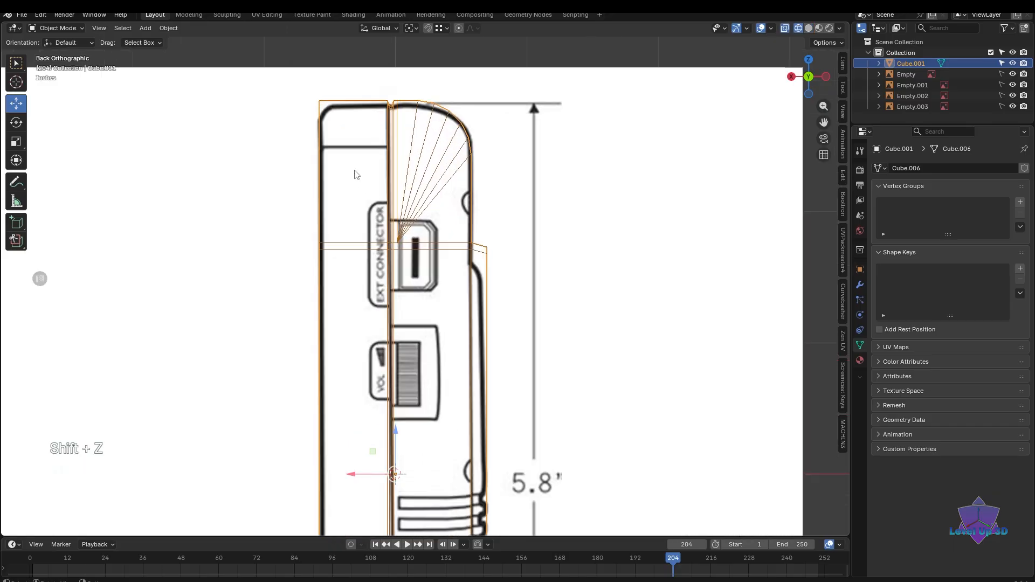
shift+middle_drag(345, 109, 366, 153)
shift+middle_drag(384, 272, 384, 245)
shift+middle_drag(370, 494, 403, 239)
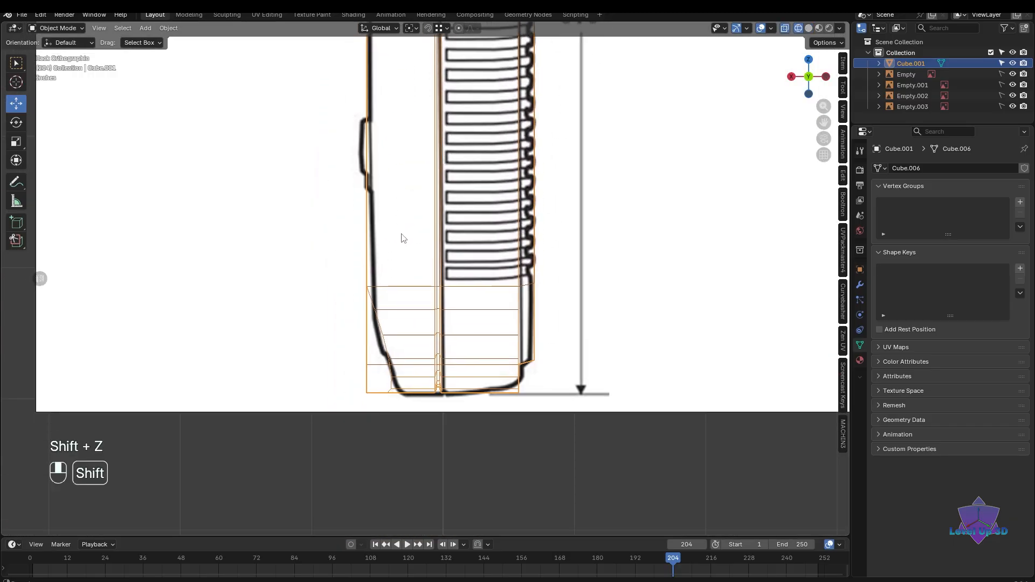
shift+scroll(401, 238, up, 15)
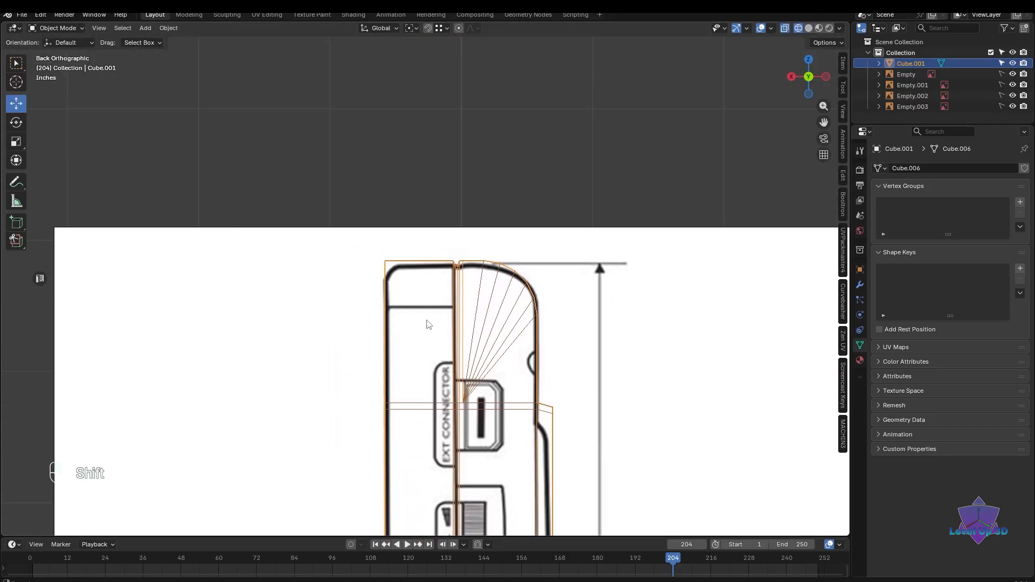
- Enter edge selection on the body and select the edges along its upper front rim in solid view
key(Tab)
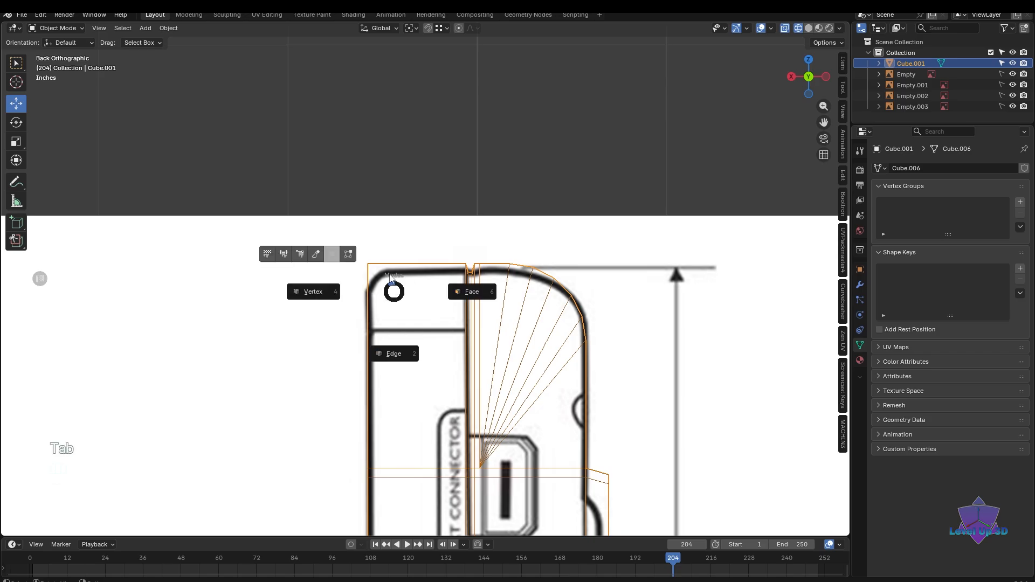
click(393, 357)
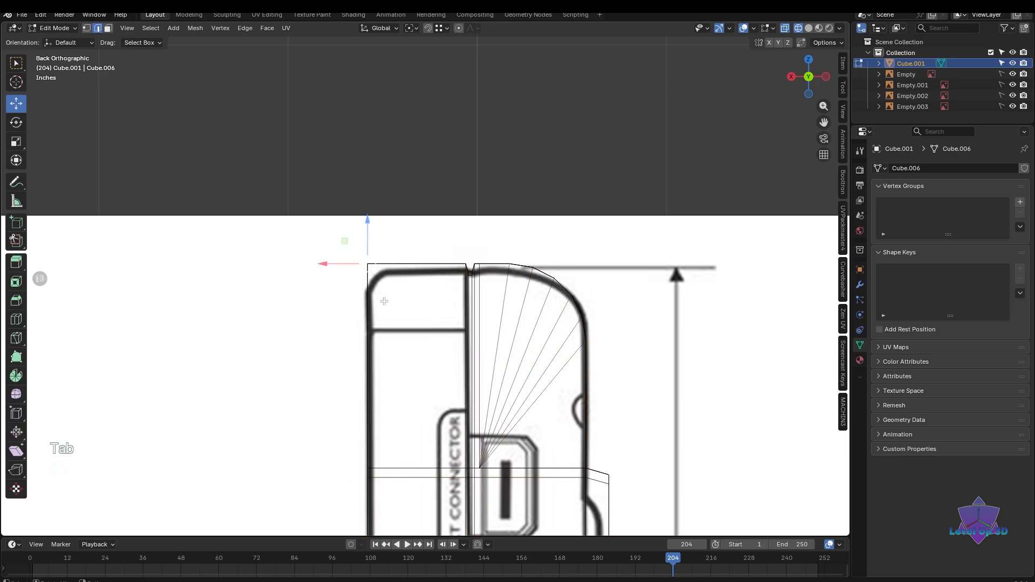
middle_drag(385, 301, 458, 353)
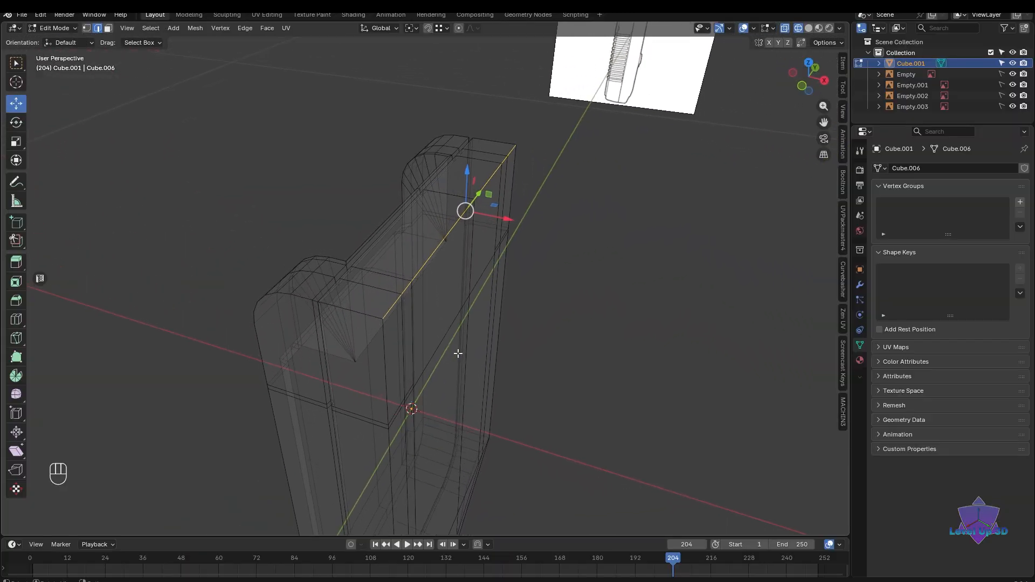
scroll(457, 353, up, 2)
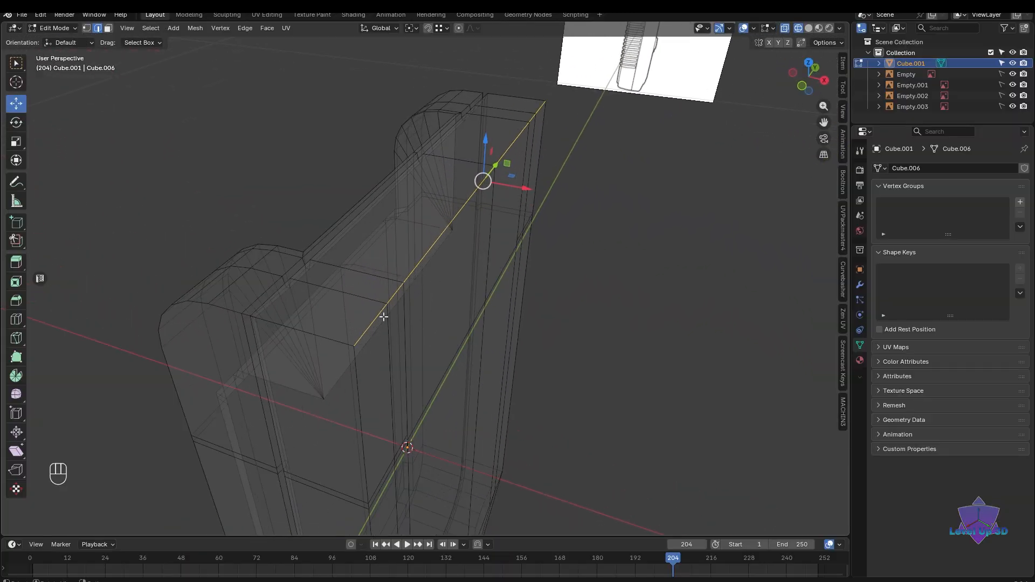
scroll(439, 296, down, 2)
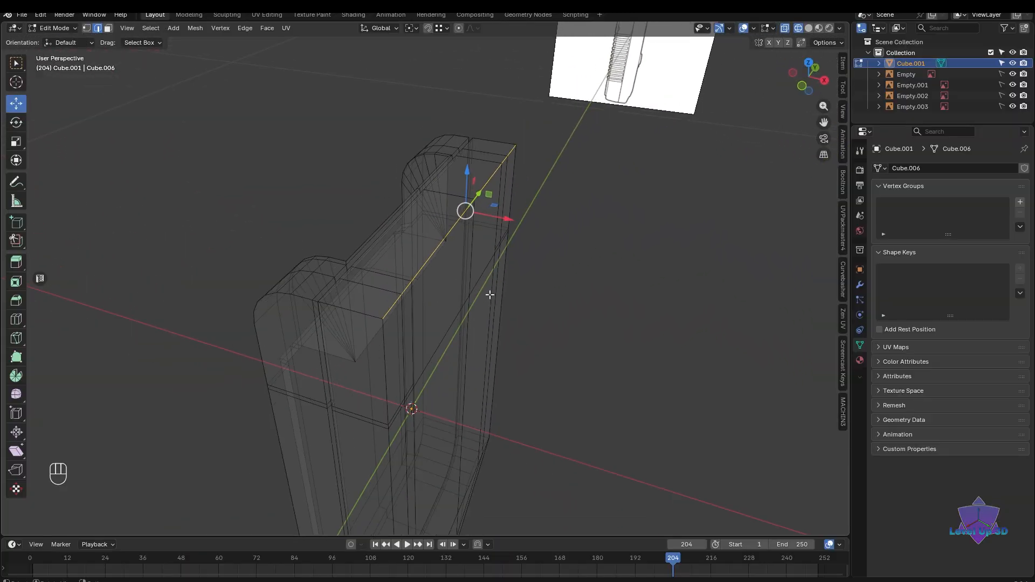
mouse_move(490, 295)
middle_down()
mouse_move(480, 311)
mouse_move(474, 300)
mouse_move(511, 307)
mouse_move(414, 335)
mouse_move(504, 354)
mouse_move(463, 350)
middle_up()
key(ctrl+z)
alt+shift+click(466, 312)
key(shift+z)
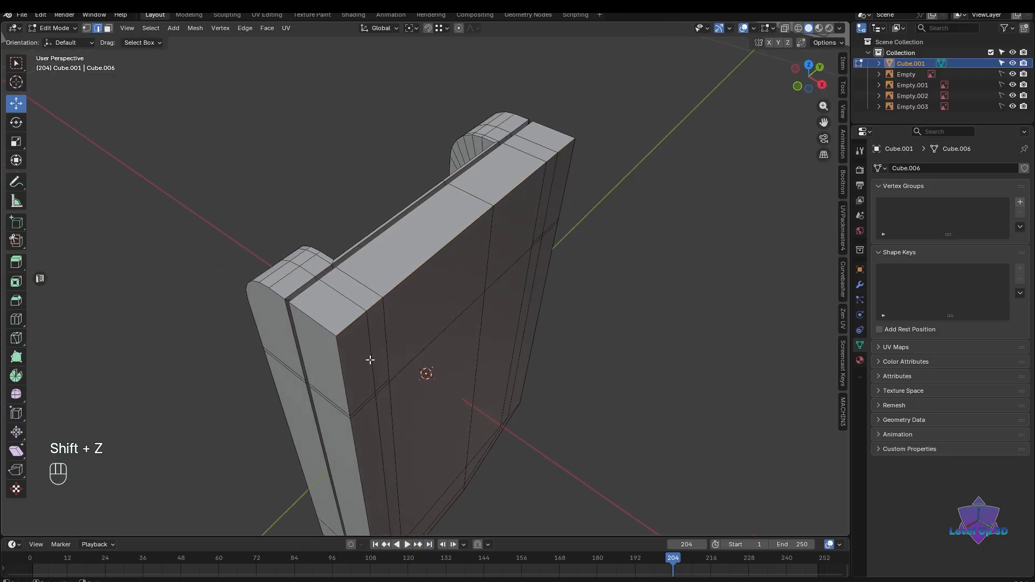
middle_drag(397, 324, 439, 316)
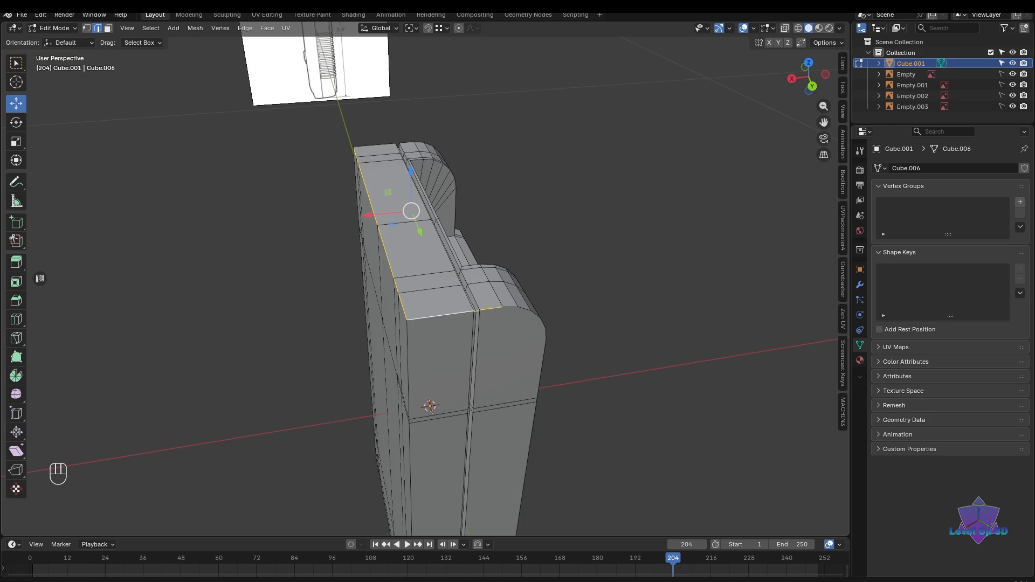
- Examine the Game Boy reference photo for the shape of the body's upper corners and outer edges
middle_drag(629, 268, 600, 366)
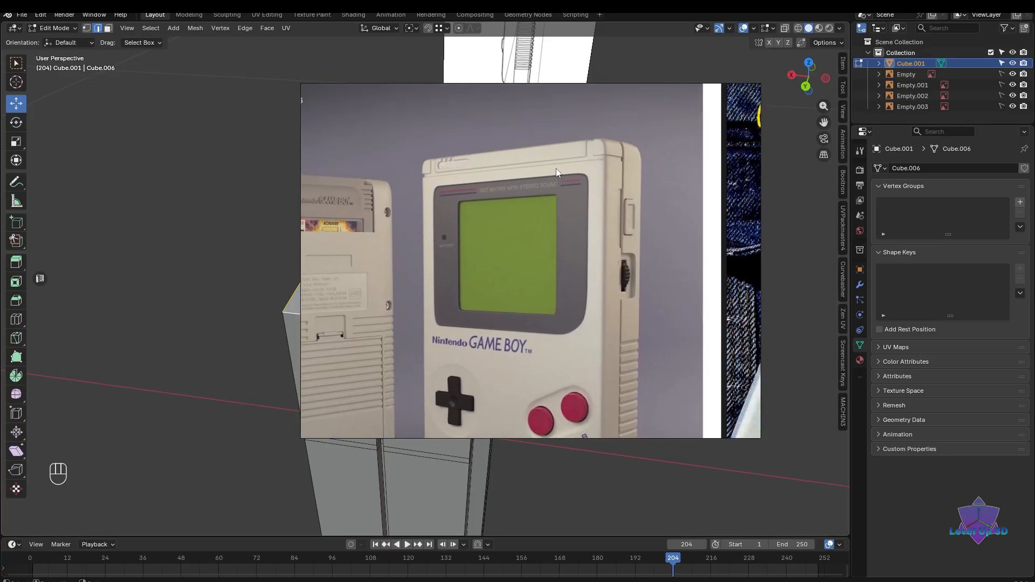
scroll(448, 232, down, 2)
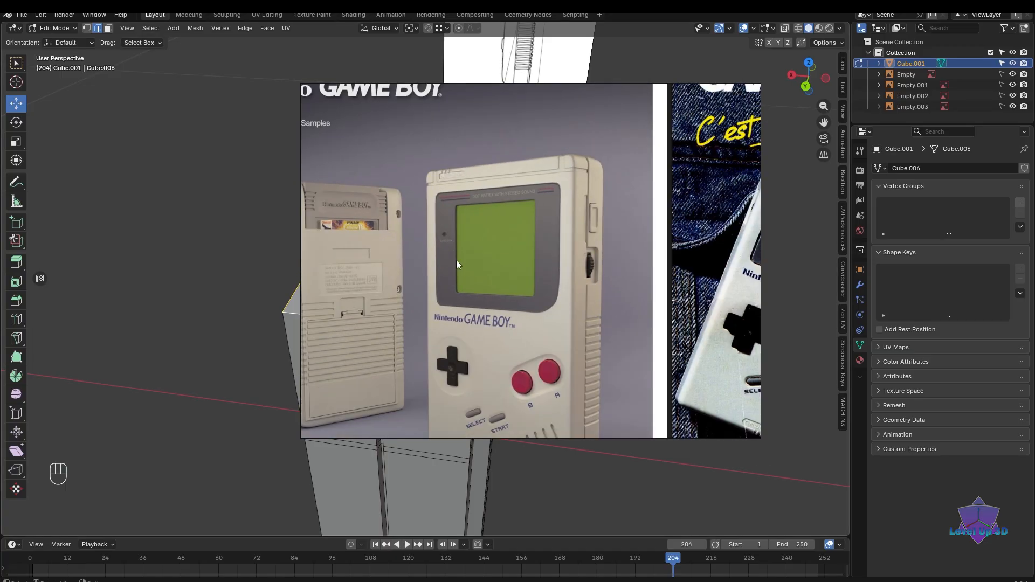
scroll(545, 112, up, 2)
scroll(526, 203, up, 2)
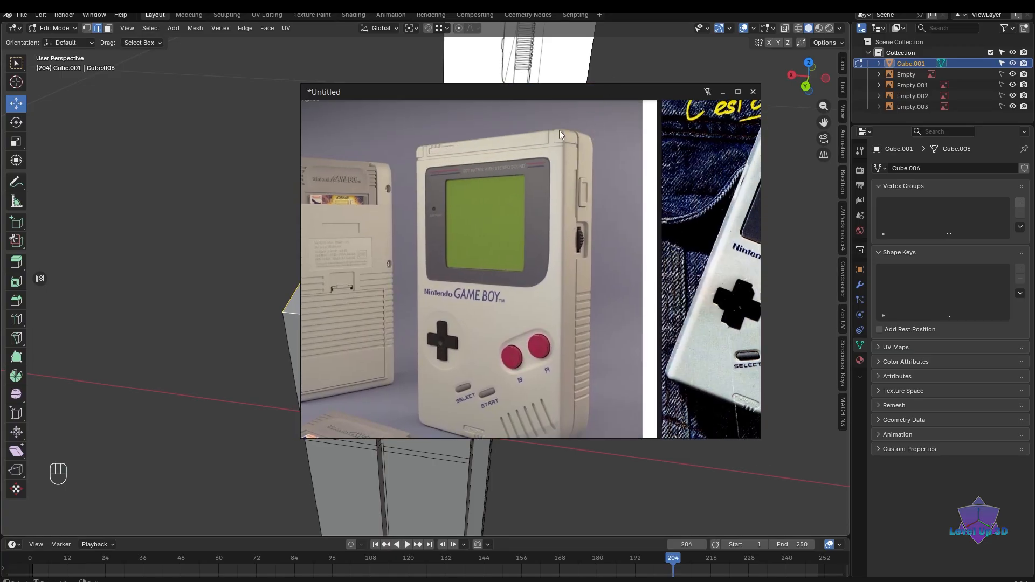
middle_drag(611, 307, 696, 264)
scroll(480, 232, up, 2)
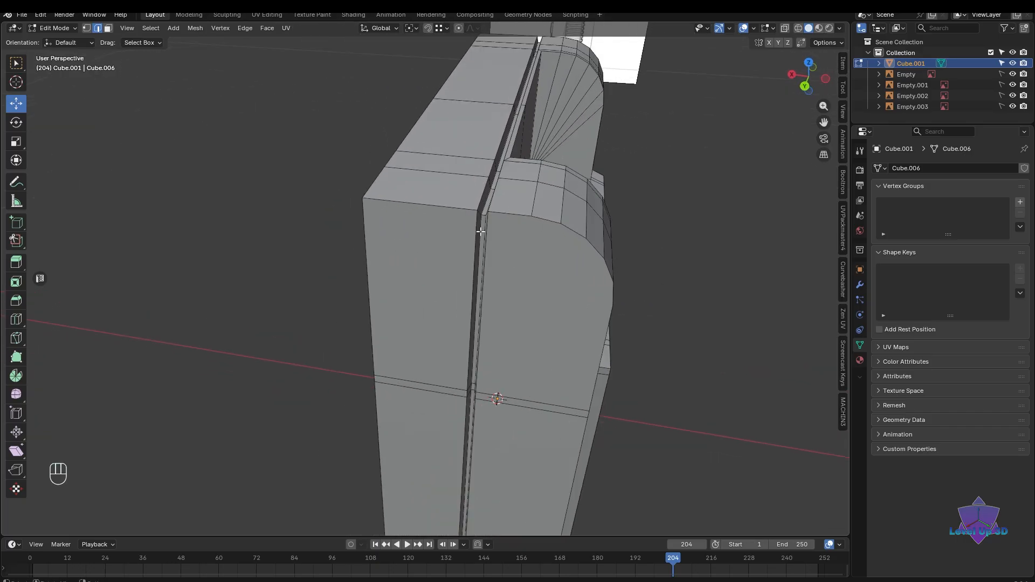
- Replace the selection with the front shell's two short upper corner edges, one on each side of the body
click(454, 210)
shift+middle_drag(496, 232, 486, 258)
scroll(485, 259, up, 4)
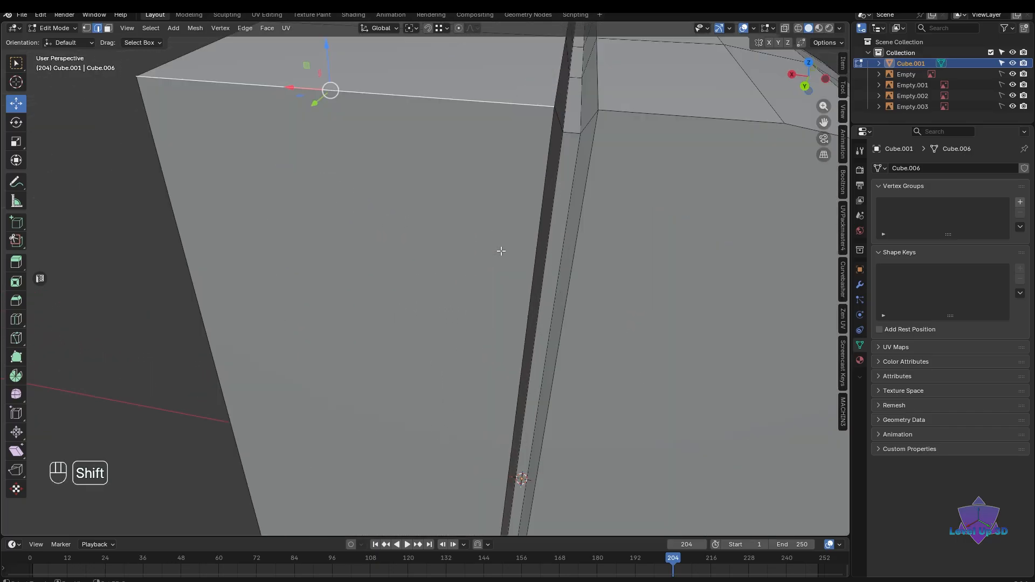
scroll(486, 175, down, 5)
middle_drag(496, 216, 489, 266)
scroll(427, 230, down, 3)
middle_drag(530, 300, 477, 322)
scroll(477, 322, up, 1)
shift+click(459, 283)
middle_drag(552, 283, 542, 347)
mouse_move(542, 348)
shift+middle_down()
mouse_move(536, 300)
mouse_move(498, 336)
mouse_move(496, 224)
mouse_move(465, 388)
mouse_move(320, 164)
mouse_move(389, 249)
shift+middle_up()
scroll(497, 336, down, 3)
- Try a 0.356-inch, one-segment bevel on both upper corner edges against the front reference and undo it
key(shift+z)
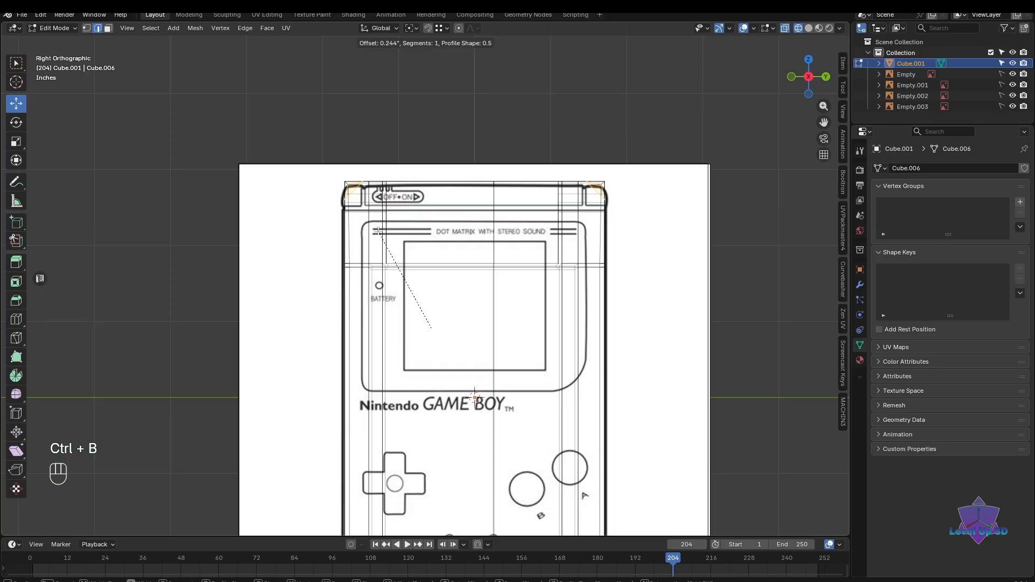
click(372, 224)
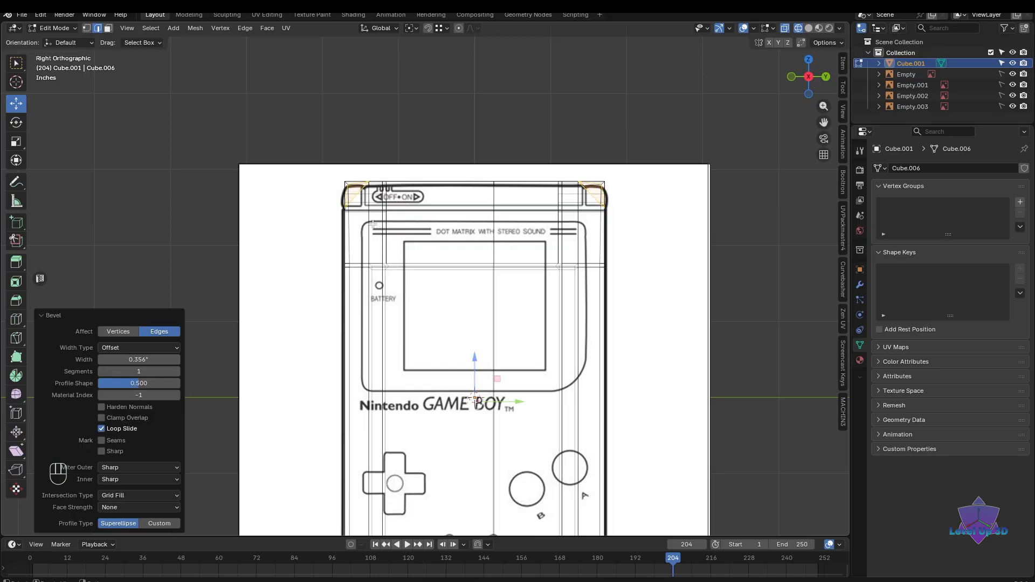
key(shift+z)
mouse_move(397, 257)
middle_down()
mouse_move(488, 325)
mouse_move(484, 311)
middle_up()
key(ctrl+z)
scroll(483, 310, up, 1)
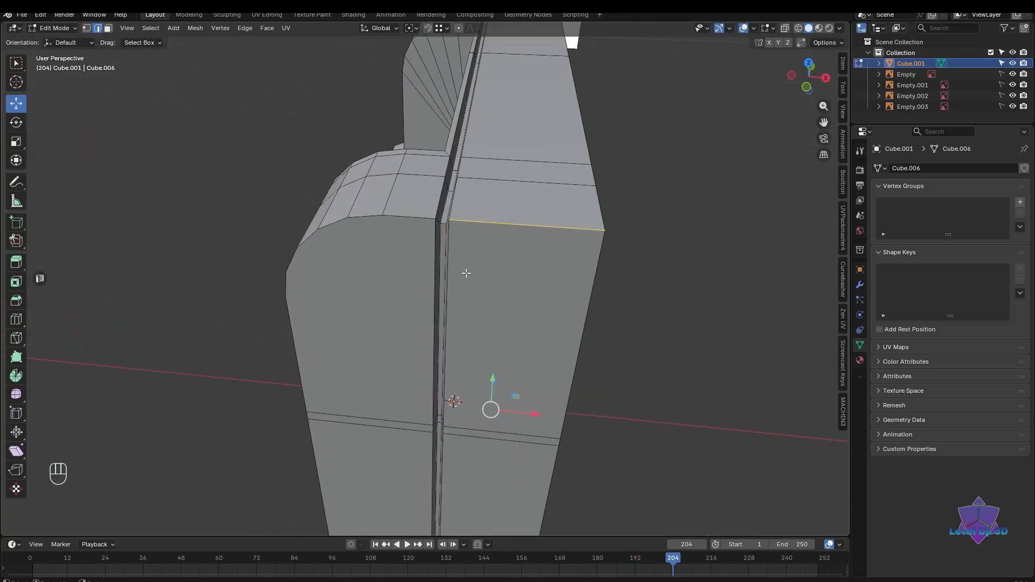
- Extend the edge selection across the seam, along the back shell's rounded top and down the body's side
ctrl+click(419, 217)
key(ctrl+z)
middle_drag(499, 259, 560, 410)
ctrl+shift+click(491, 227)
scroll(448, 324, down, 1)
key(ctrl+z)
scroll(499, 340, down, 1)
shift+middle_drag(561, 410, 531, 421)
scroll(526, 346, up, 4)
middle_drag(525, 318, 524, 324)
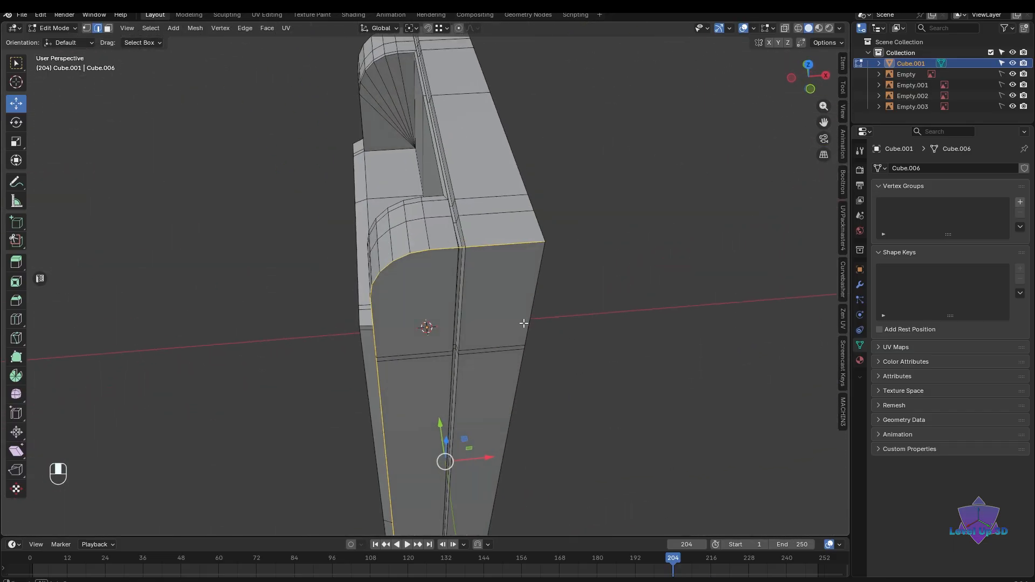
scroll(663, 337, down, 2)
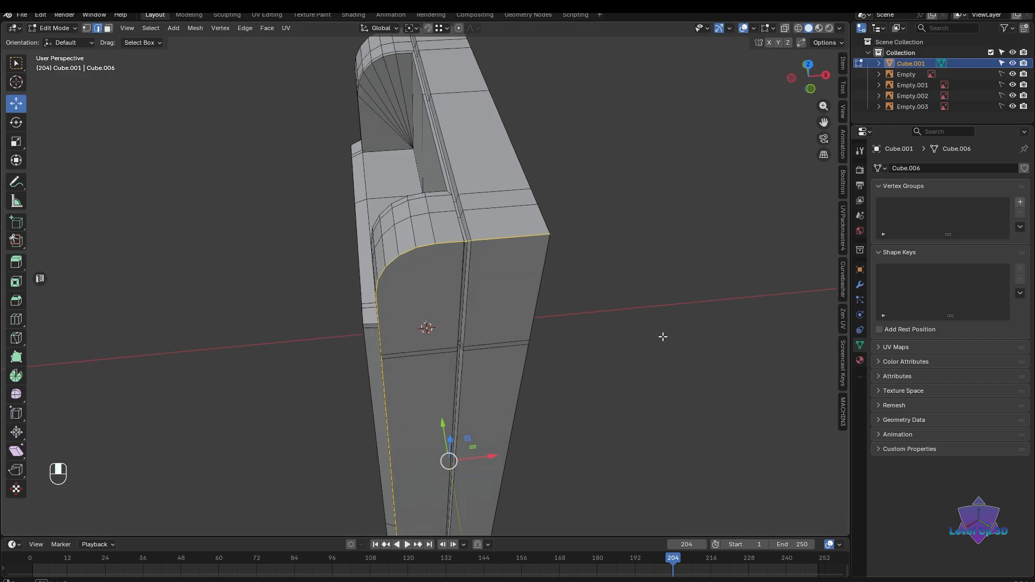
- Add the matching back-shell outline edges on the opposite side of the body to the selection
middle_drag(663, 337, 685, 324)
scroll(612, 322, down, 1)
middle_drag(613, 323, 458, 331)
scroll(457, 331, down, 2)
scroll(457, 330, up, 3)
ctrl+click(468, 324)
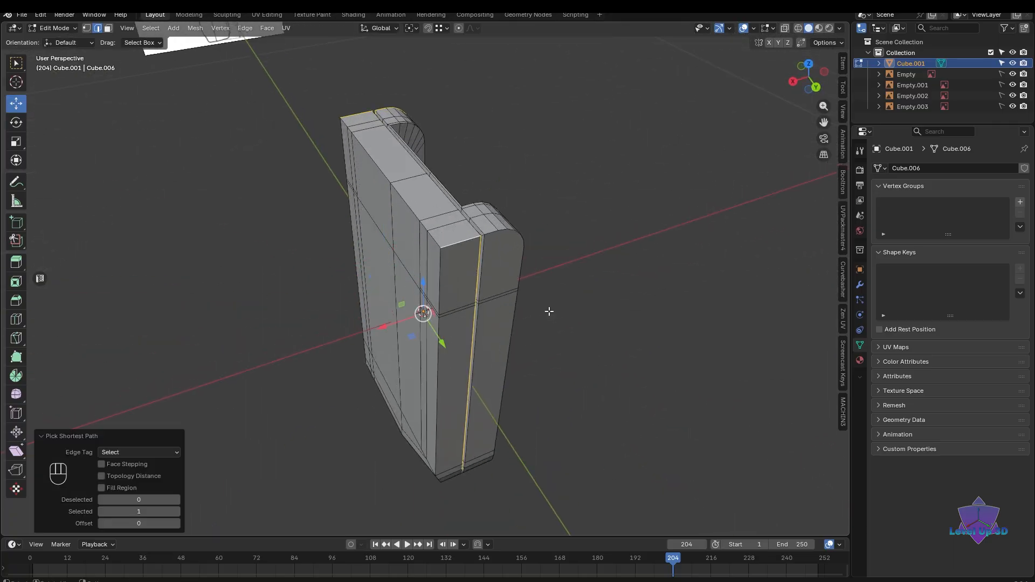
key(ctrl+z)
middle_drag(547, 310, 460, 308)
ctrl+click(460, 307)
key(ctrl+z)
scroll(610, 317, up, 3)
ctrl+click(423, 241)
middle_drag(565, 286, 545, 248)
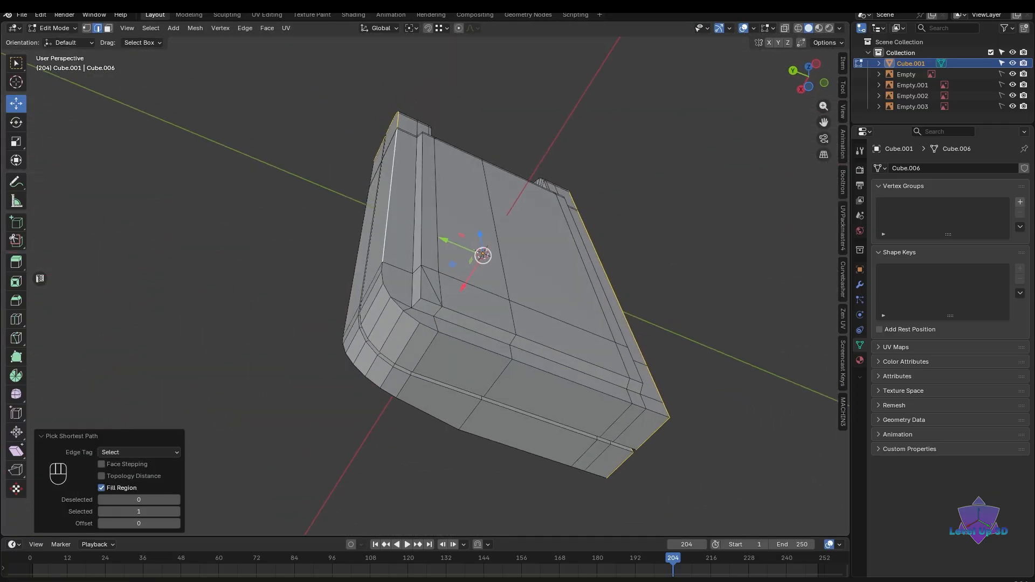
- Extend the outline edge selection around the back shell's rounded lower corner, leaving out the extra edges of the adjoining panel face
ctrl+shift+click(474, 346)
key(ctrl+z)
middle_drag(475, 345, 504, 372)
ctrl+shift+click(504, 362)
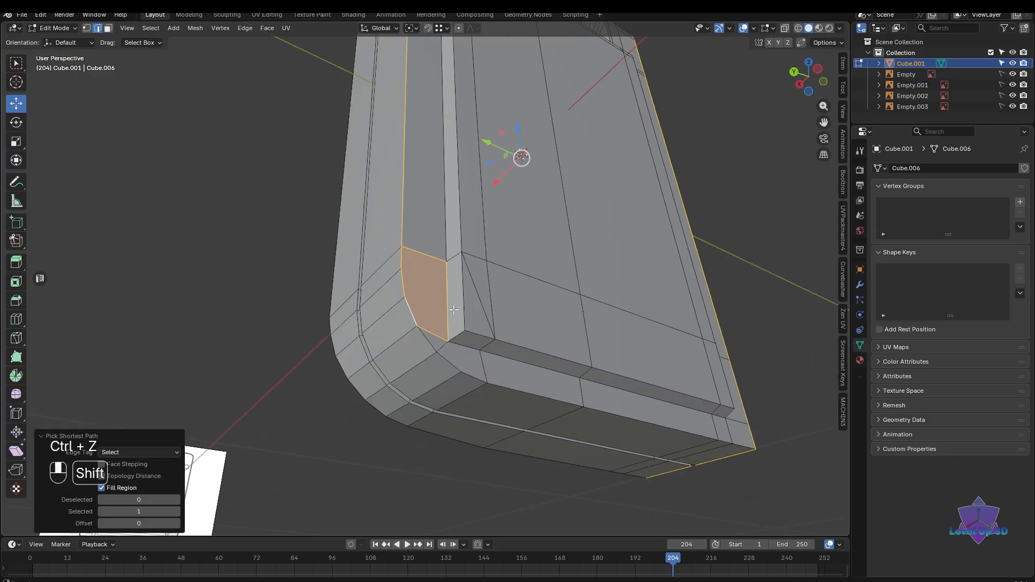
shift+click(449, 296)
middle_drag(620, 399, 533, 370)
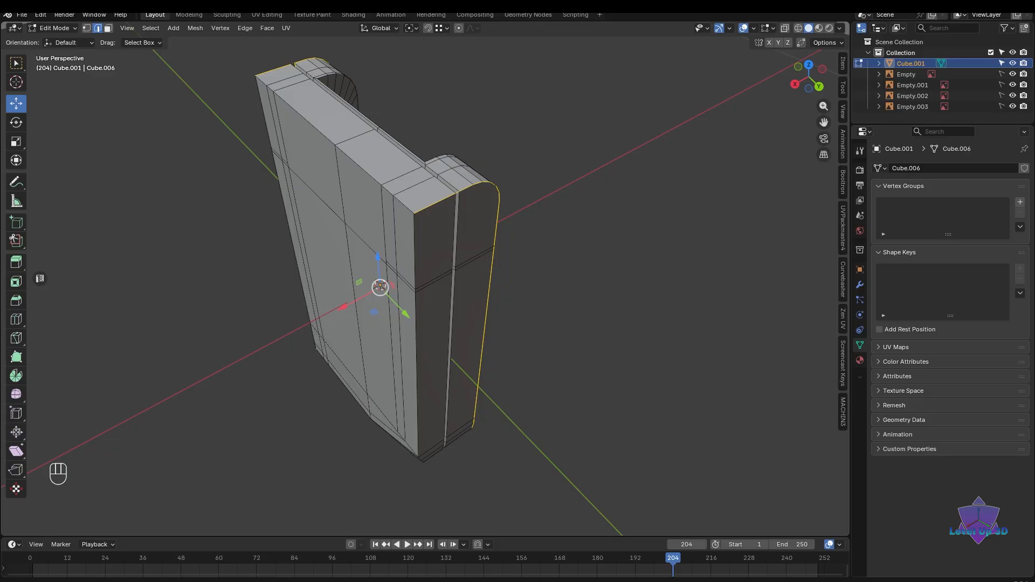
- Try a 0.105-inch, two-segment bevel on the selected outline edges, widen it to 0.205 inch, and undo it
middle_drag(663, 301, 743, 336)
middle_drag(670, 310, 668, 358)
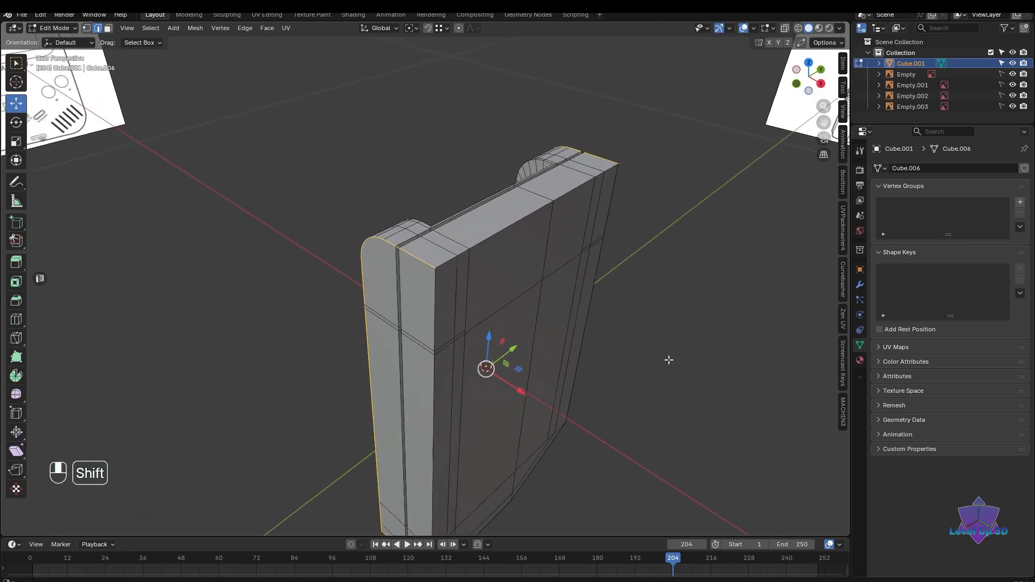
scroll(533, 323, up, 3)
scroll(566, 332, up, 2)
shift+middle_drag(566, 332, 511, 298)
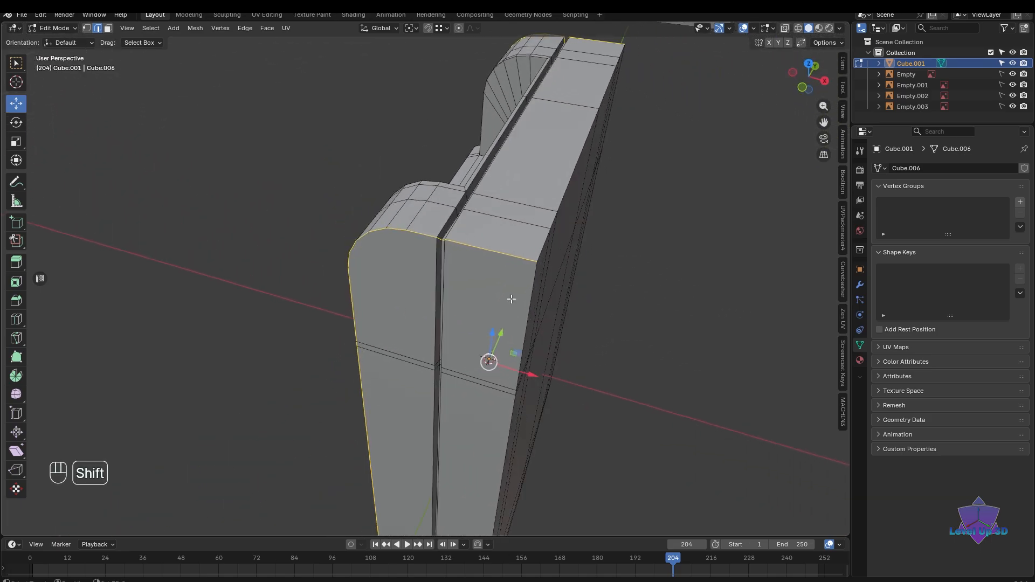
key(ctrl+b)
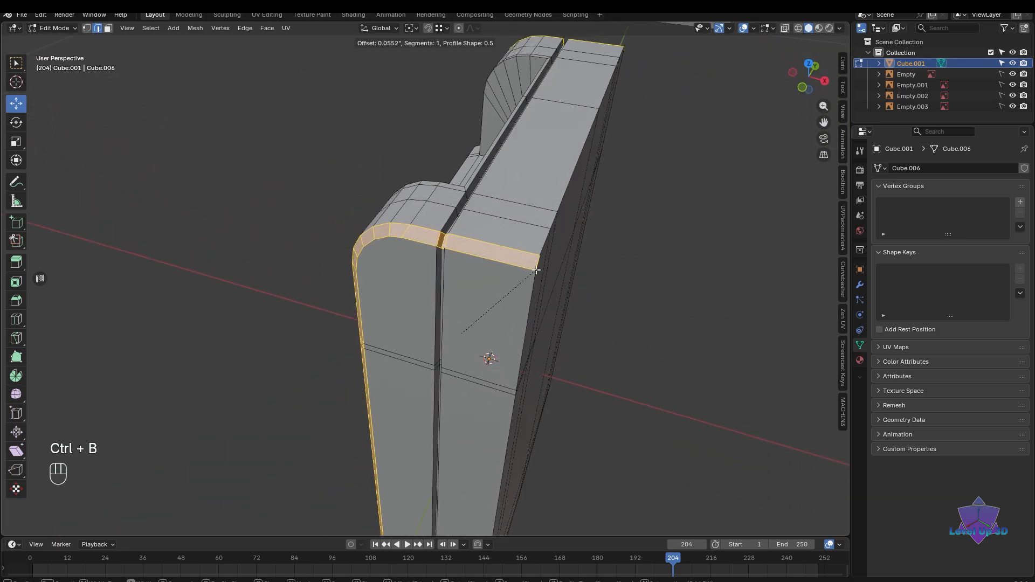
scroll(537, 269, up, 1)
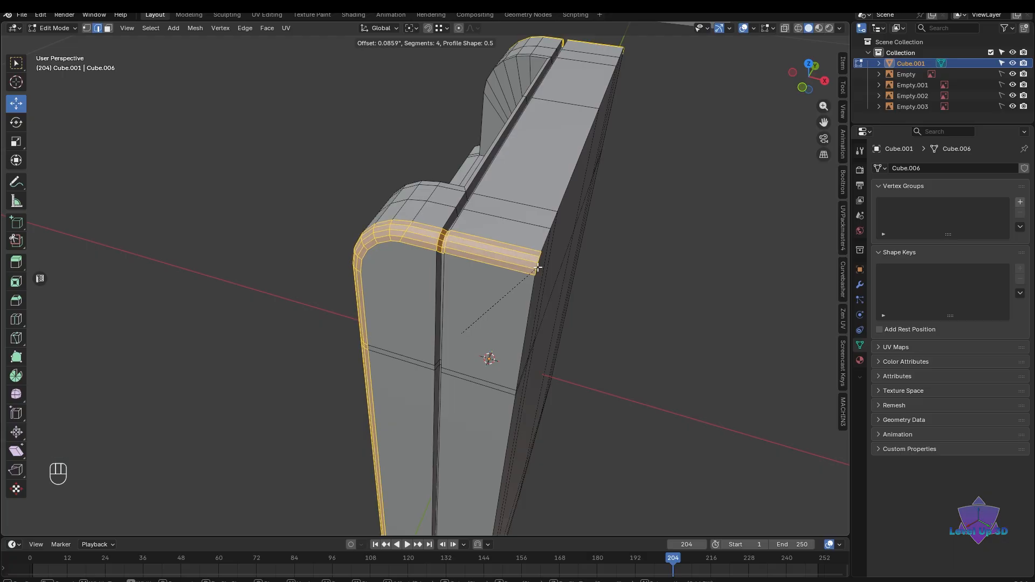
click(538, 265)
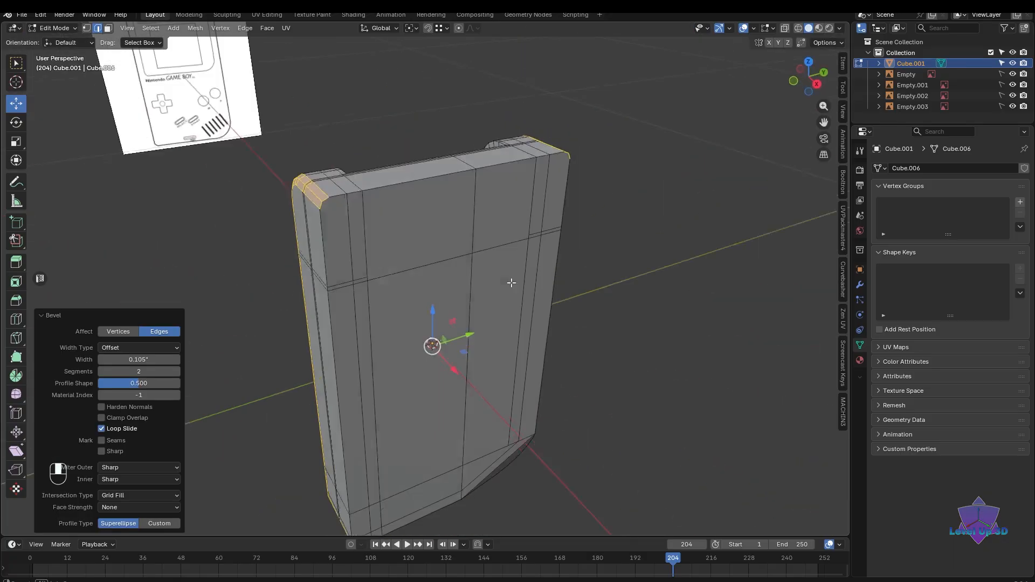
key(shift+z)
key(shift+z)
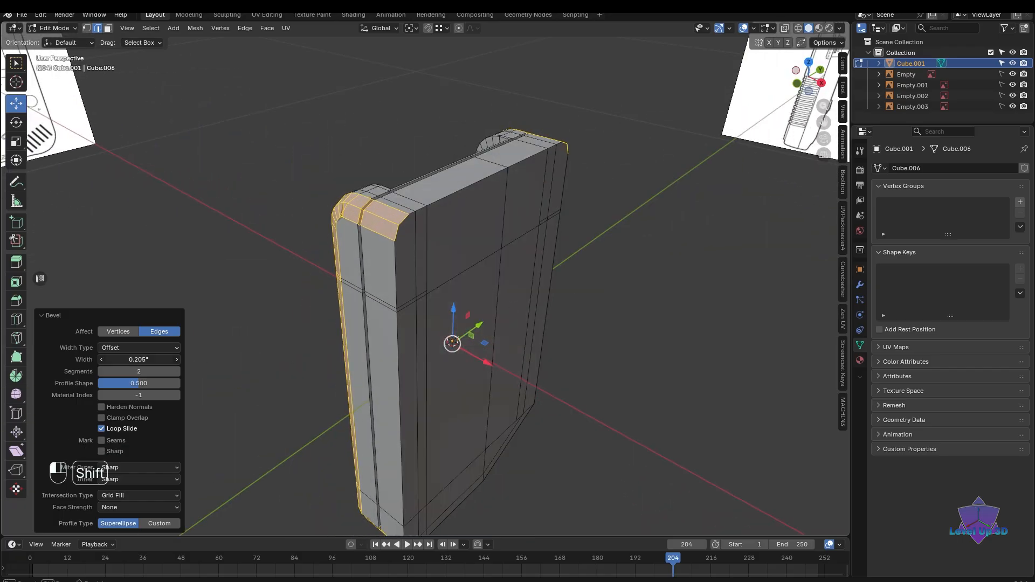
shift+drag(139, 359, 129, 359)
key(ctrl+z)
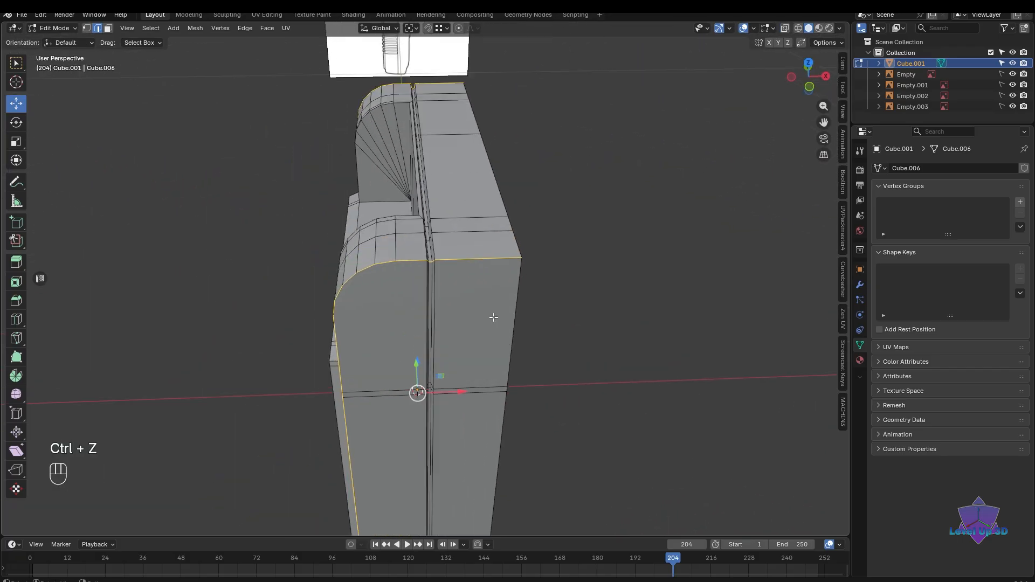
- Try another bevel on the outline edges and preview the body with smooth and auto smooth shading
key(ctrl+b)
key(Tab)
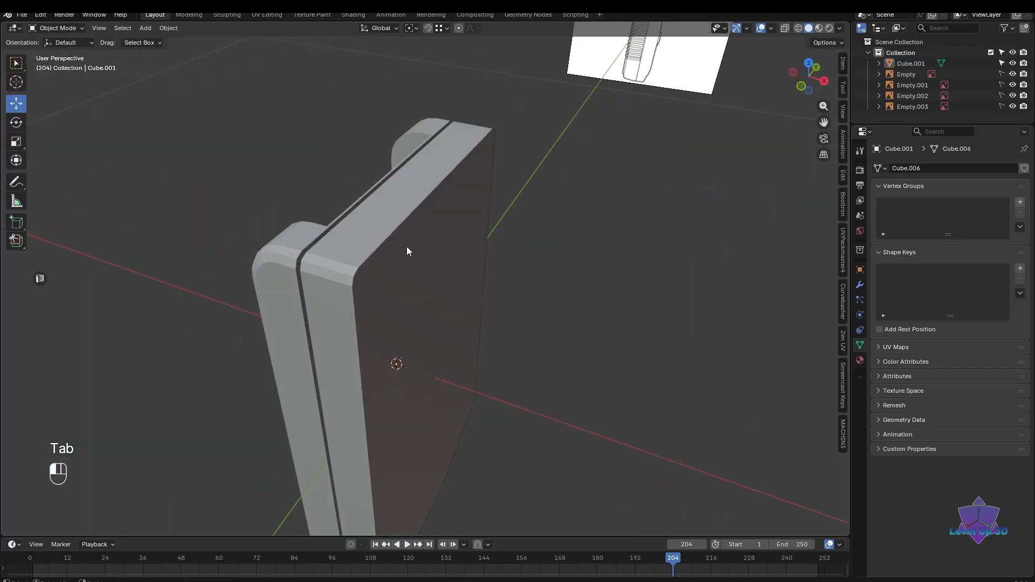
click(406, 247)
middle_drag(407, 247, 505, 298)
right_click(434, 243)
click(429, 252)
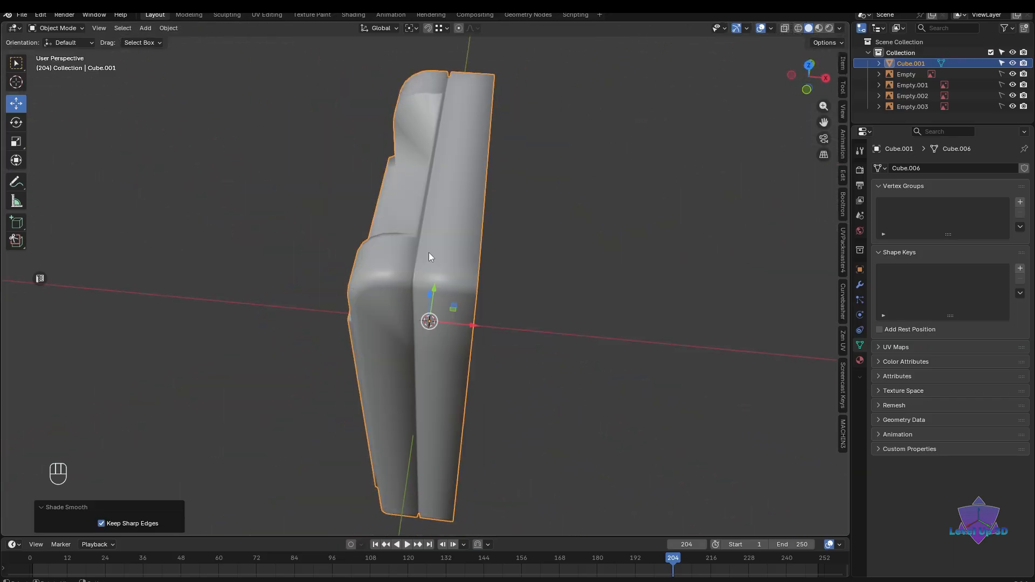
right_click(429, 252)
click(431, 277)
middle_drag(431, 277, 564, 300)
key(Tab)
click(576, 278)
- Undo the shading changes and the trial bevel to get back to the unbevelled outline edges
key(ctrl+z)
key(ctrl+z)
key(ctrl+z)
scroll(461, 231, up, 2)
key(ctrl+z)
key(ctrl+z)
key(ctrl+z)
key(ctrl+z)
key(ctrl+z)
key(ctrl+z)
key(ctrl+z)
key(ctrl+z)
key(ctrl+z)
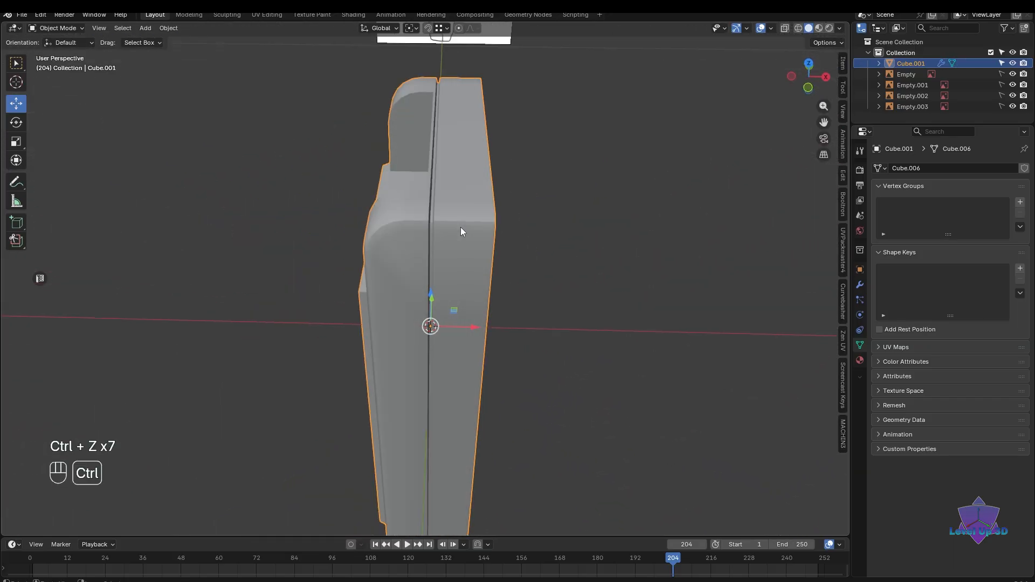
- Bevel the body's outline edges with a 0.106-inch width and four segments, and clear the selection
key(ctrl+b)
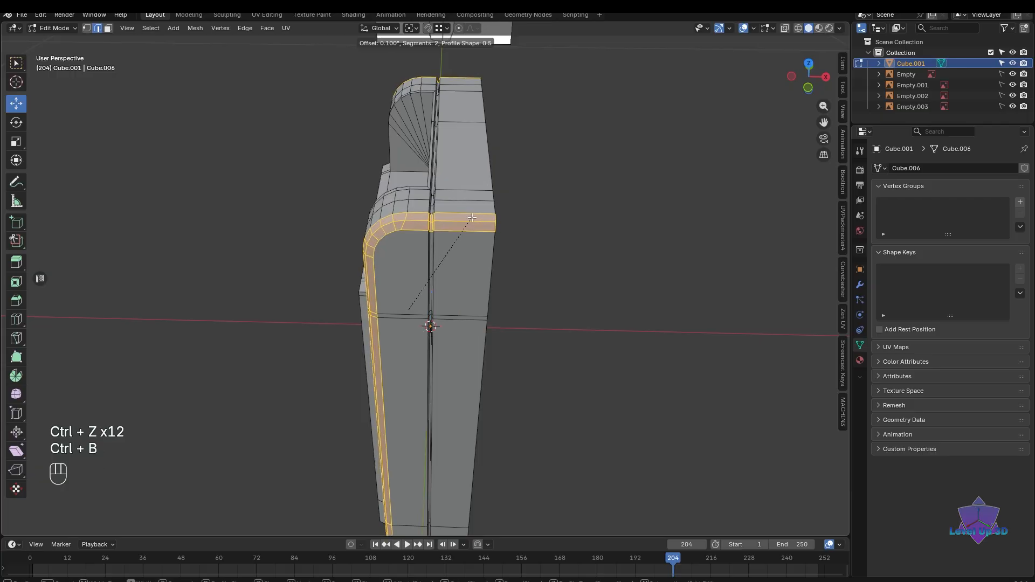
click(472, 217)
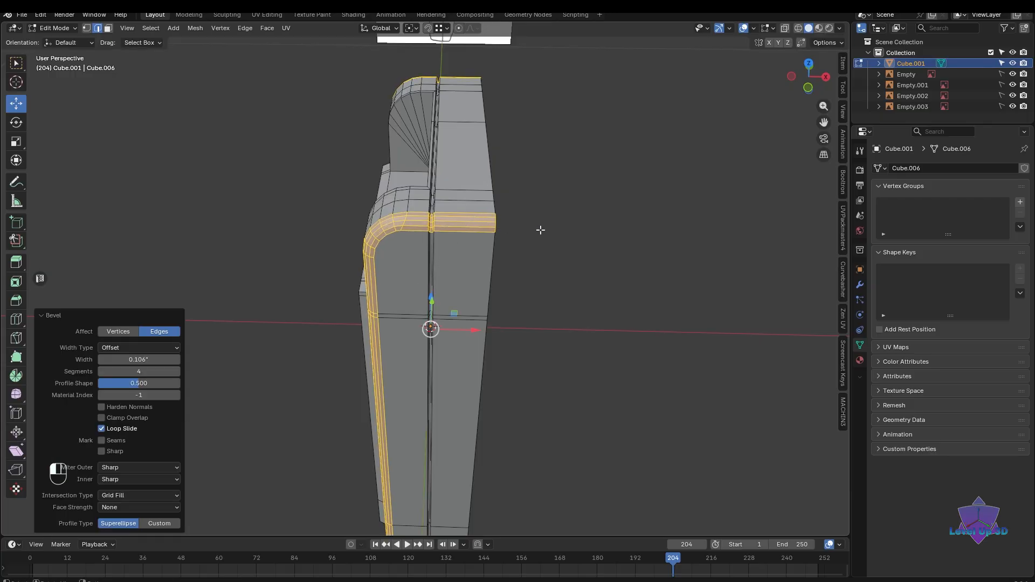
click(539, 228)
scroll(545, 273, down, 4)
middle_drag(539, 229, 564, 330)
scroll(564, 329, up, 3)
- Apply auto smooth shading to the body in Object Mode
key(Tab)
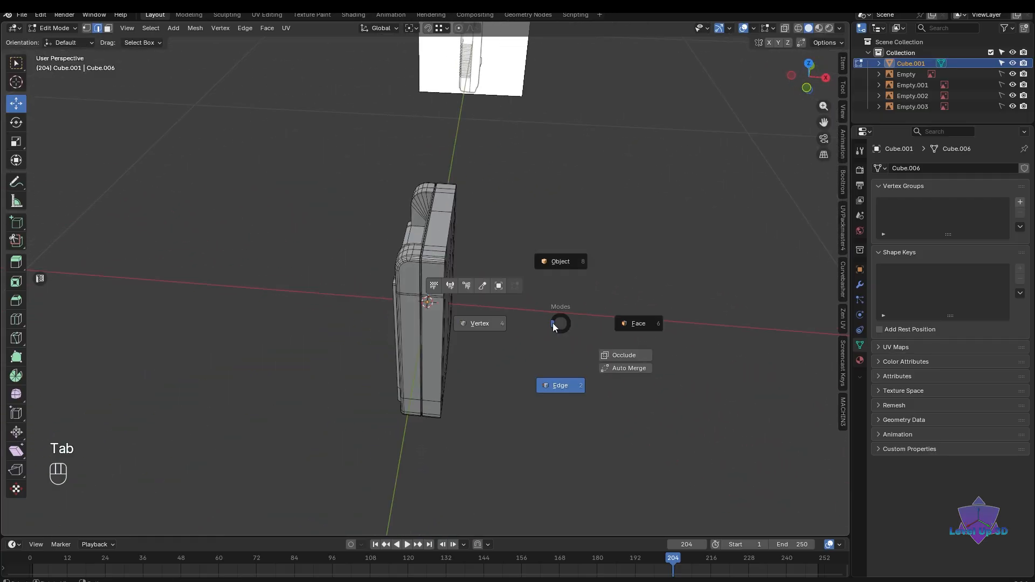
click(471, 322)
mouse_move(471, 322)
middle_down()
mouse_move(450, 258)
mouse_move(329, 277)
mouse_move(460, 279)
mouse_move(354, 296)
mouse_move(624, 302)
mouse_move(548, 377)
mouse_move(450, 273)
mouse_move(377, 310)
mouse_move(471, 320)
middle_up()
right_click(426, 236)
click(426, 238)
click(477, 324)
- Mark the diagonal edge across the front face's lower rounded corner as sharp, and return to Object Mode
key(Tab)
scroll(512, 363, up, 3)
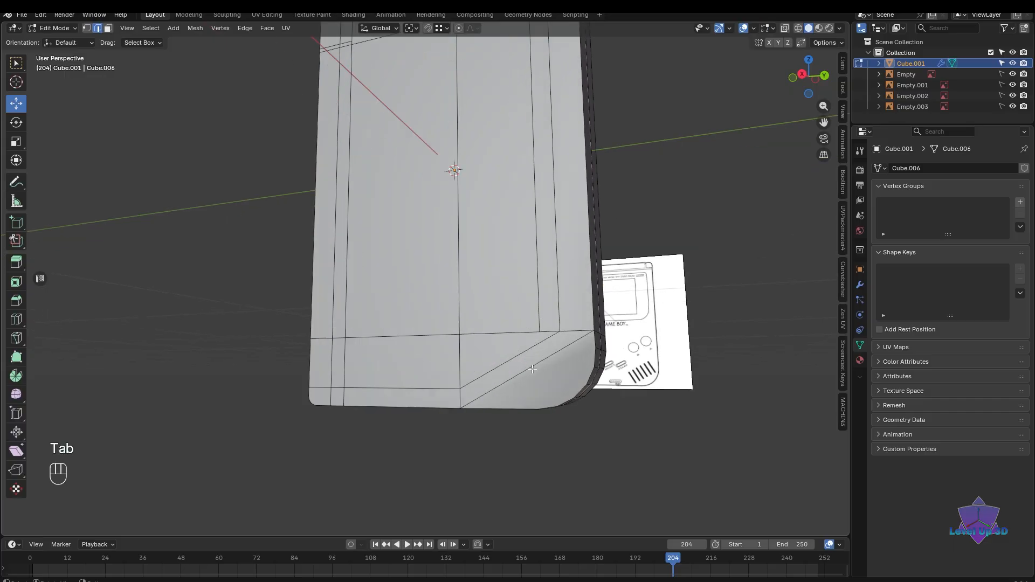
middle_drag(532, 369, 547, 329)
right_click(541, 322)
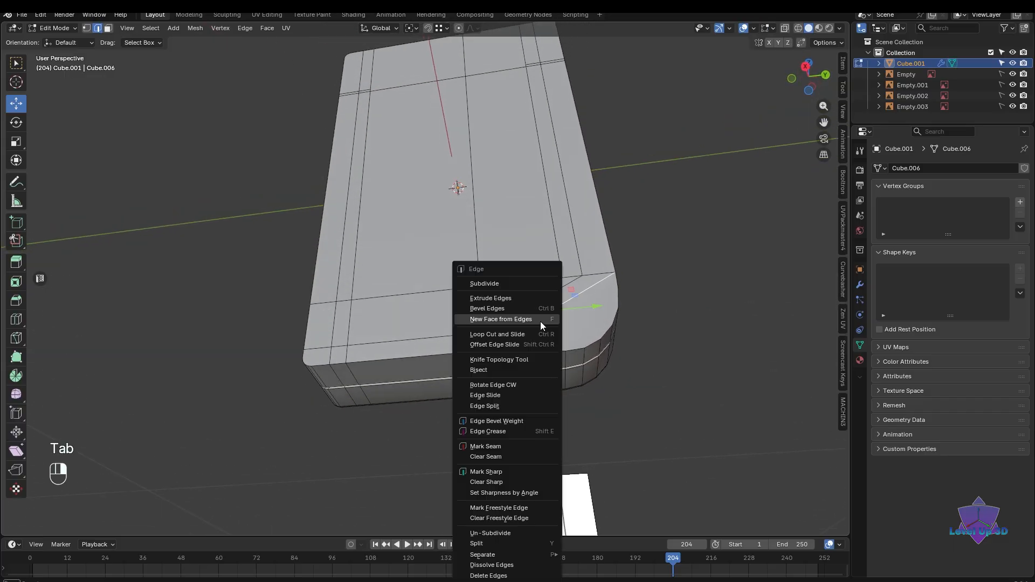
click(492, 471)
mouse_move(636, 377)
middle_down()
mouse_move(670, 354)
mouse_move(649, 382)
middle_up()
key(Tab)
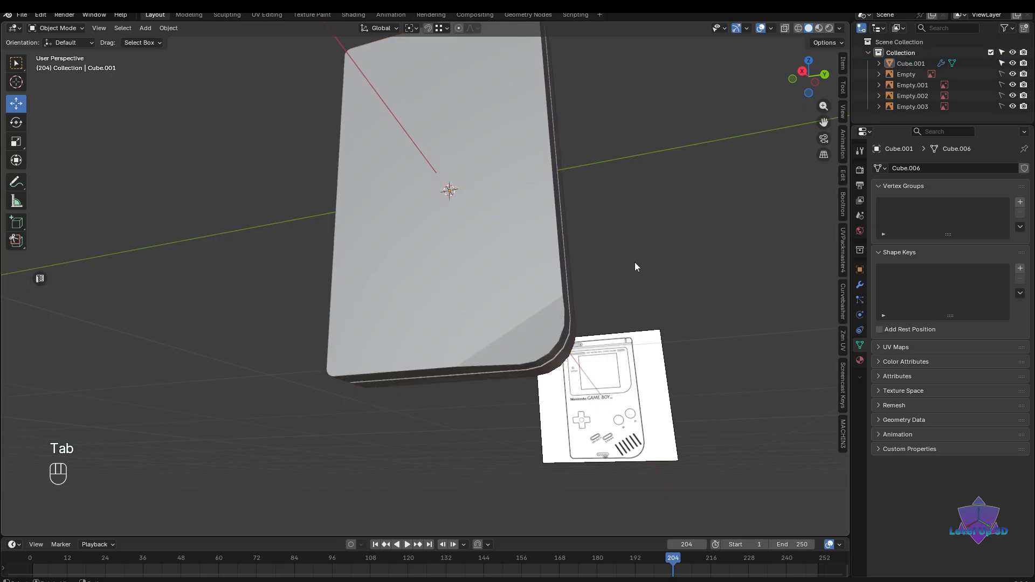
- Inspect the shaded body from the front and back, checking its outline against the reference drawing
middle_drag(635, 262, 478, 401)
shift+middle_drag(500, 361, 496, 371)
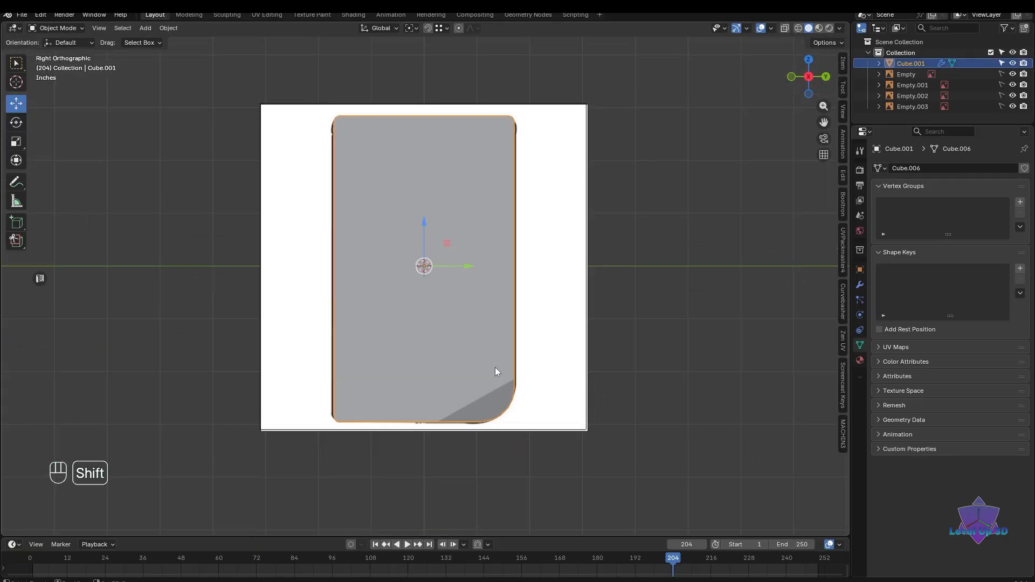
key(shift+z)
mouse_move(495, 367)
shift+middle_down()
mouse_move(516, 418)
mouse_move(697, 391)
mouse_move(590, 367)
mouse_move(678, 352)
shift+middle_up()
key(shift+z)
scroll(533, 394, down, 2)
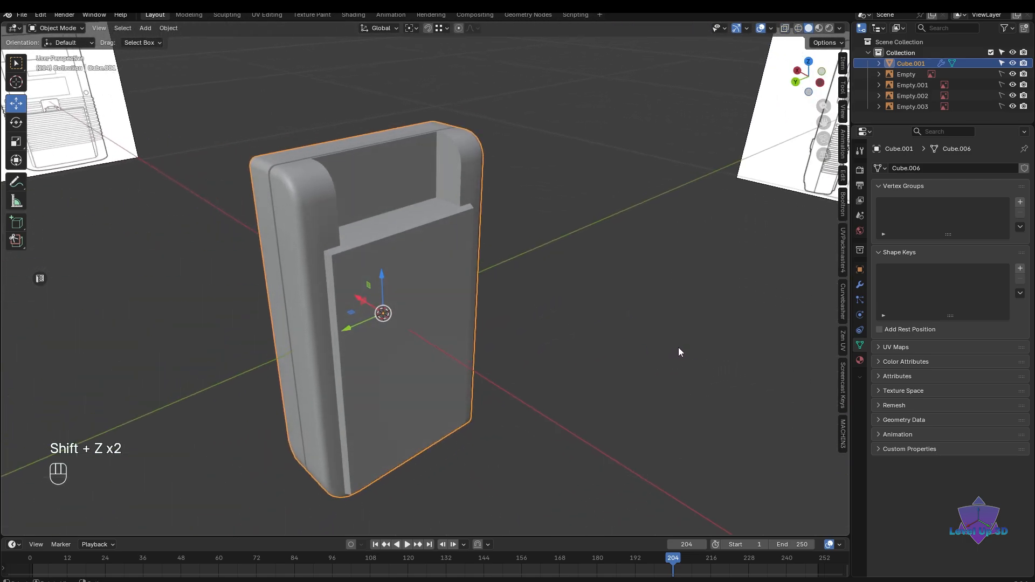
middle_drag(452, 283, 503, 281)
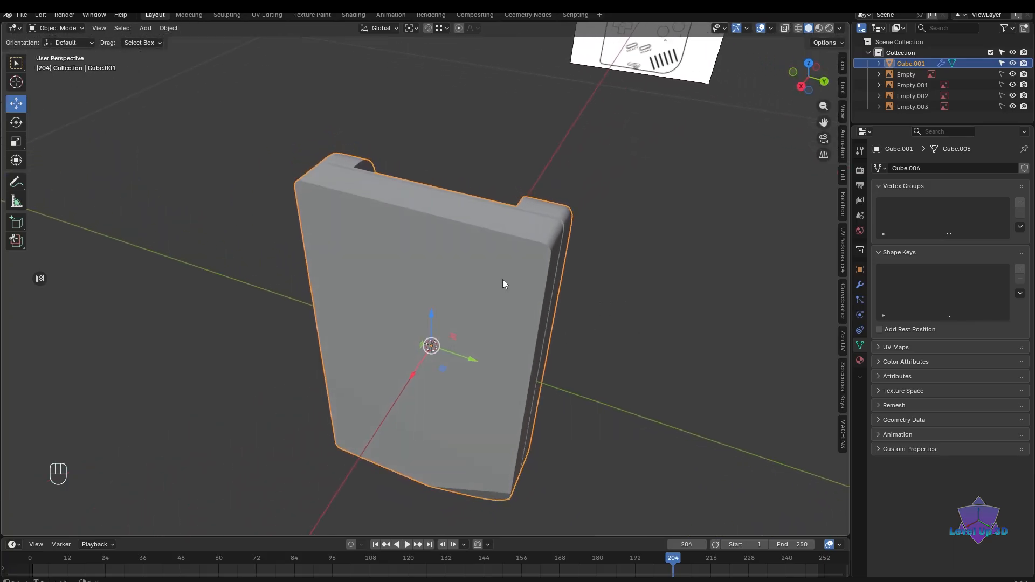
- Compare the body's wireframe side profile with the contrast-side reference drawing and the Game Boy photos
key(Tab)
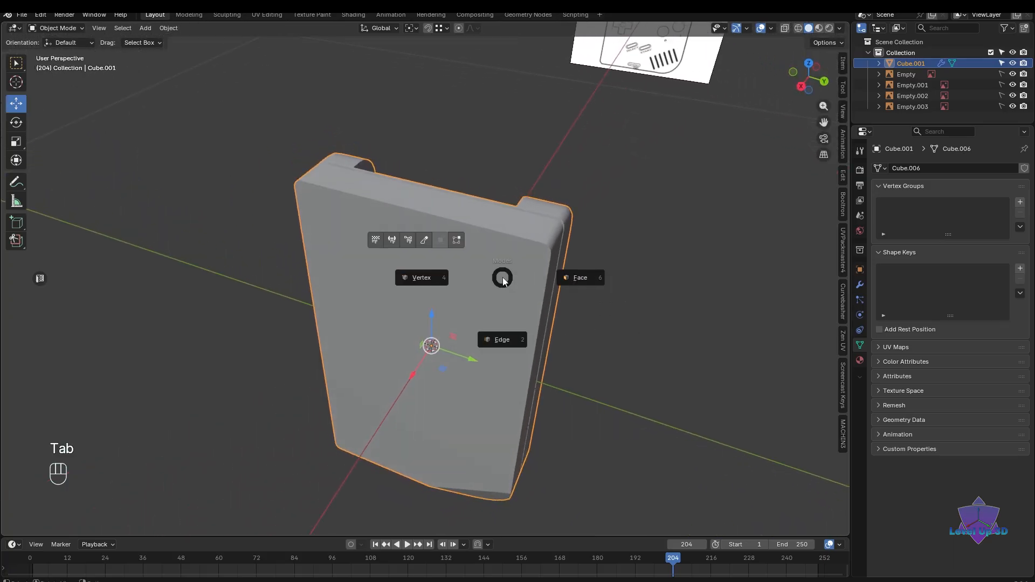
click(496, 340)
middle_drag(499, 339, 604, 389)
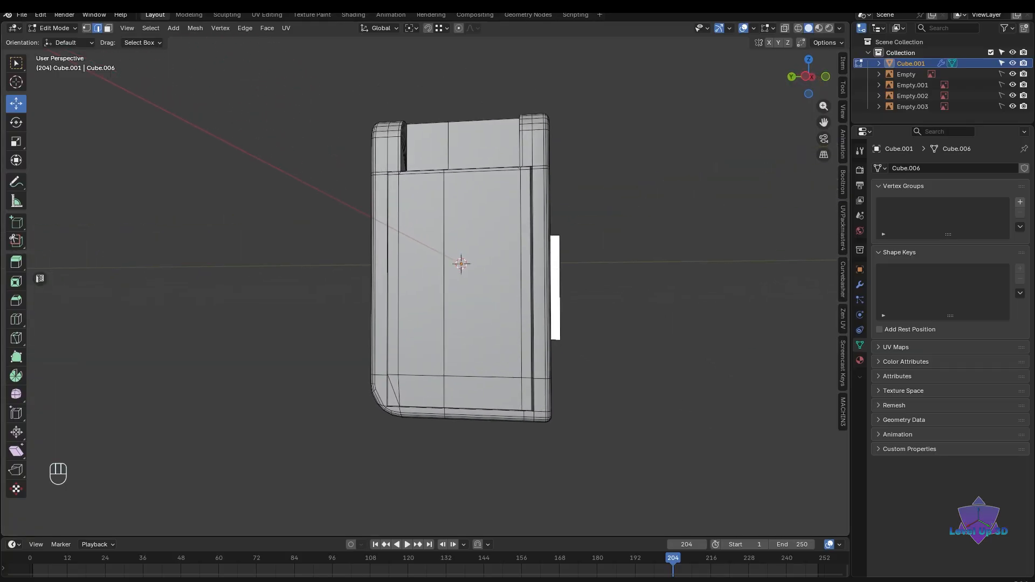
alt+middle_drag(539, 356, 513, 372)
key(shift+z)
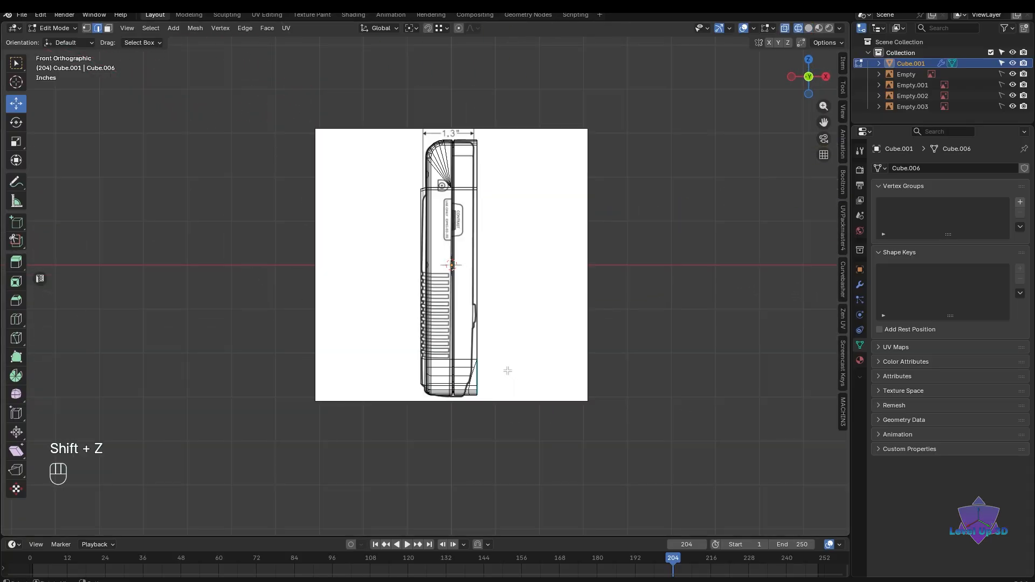
scroll(506, 370, up, 6)
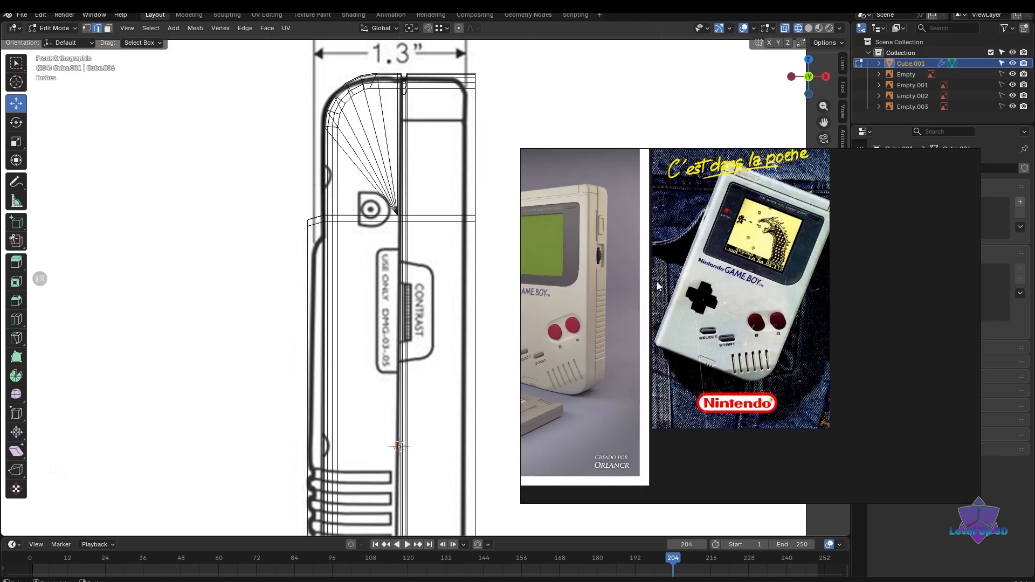
scroll(441, 319, up, 1)
shift+middle_drag(441, 319, 461, 303)
scroll(470, 292, down, 1)
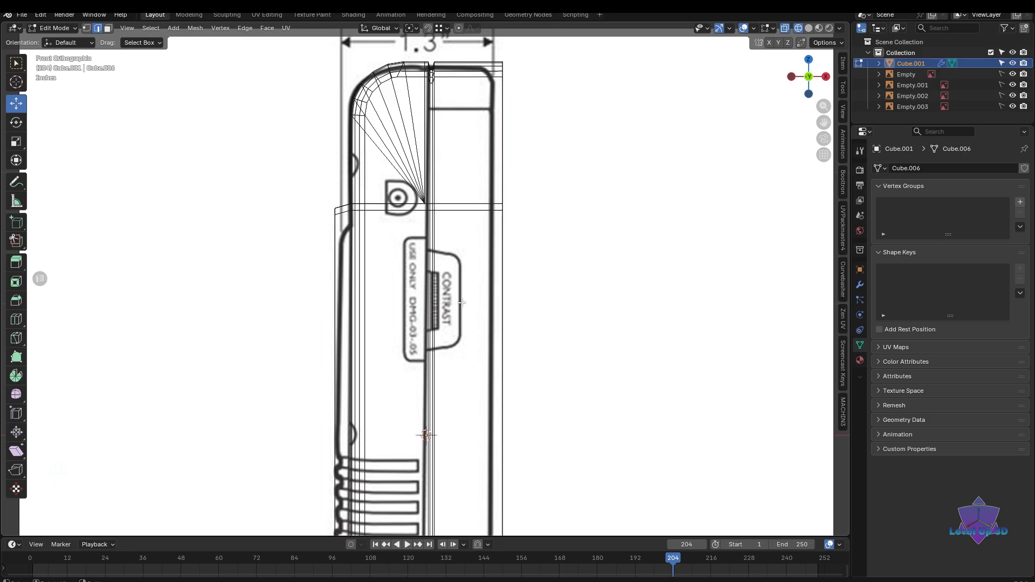
scroll(462, 302, up, 2)
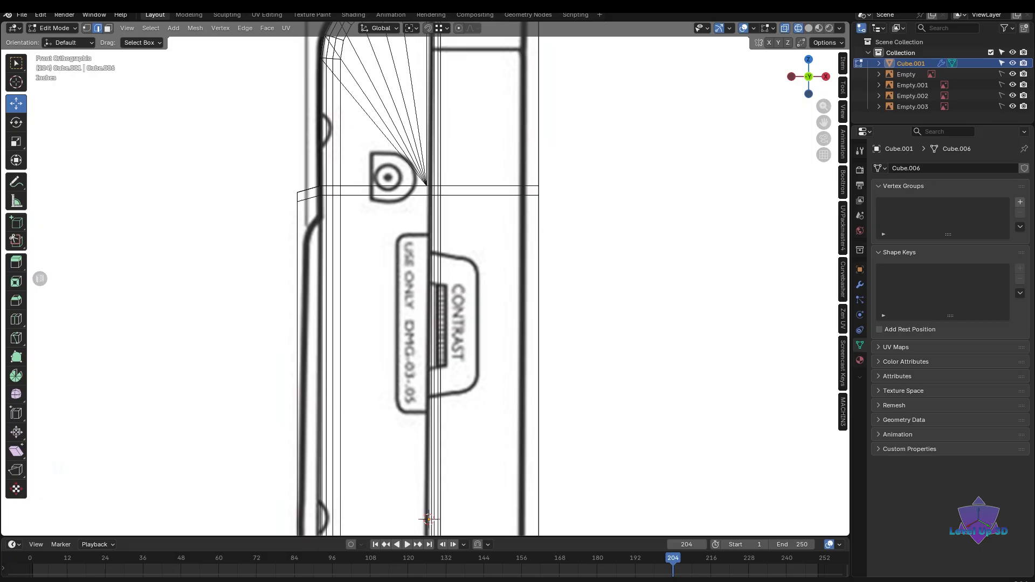
scroll(548, 325, up, 3)
key(ctrl+z)
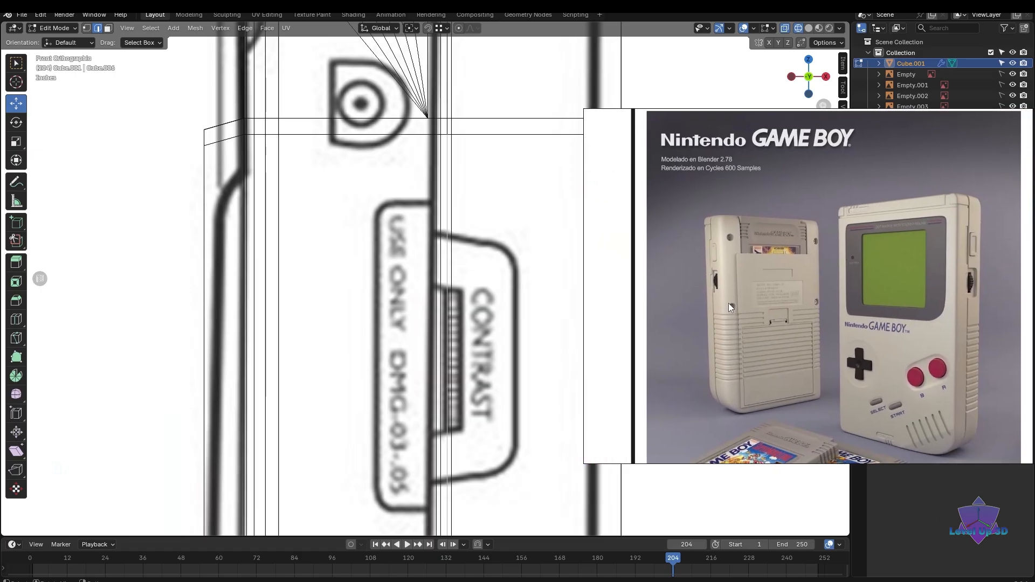
scroll(516, 311, down, 4)
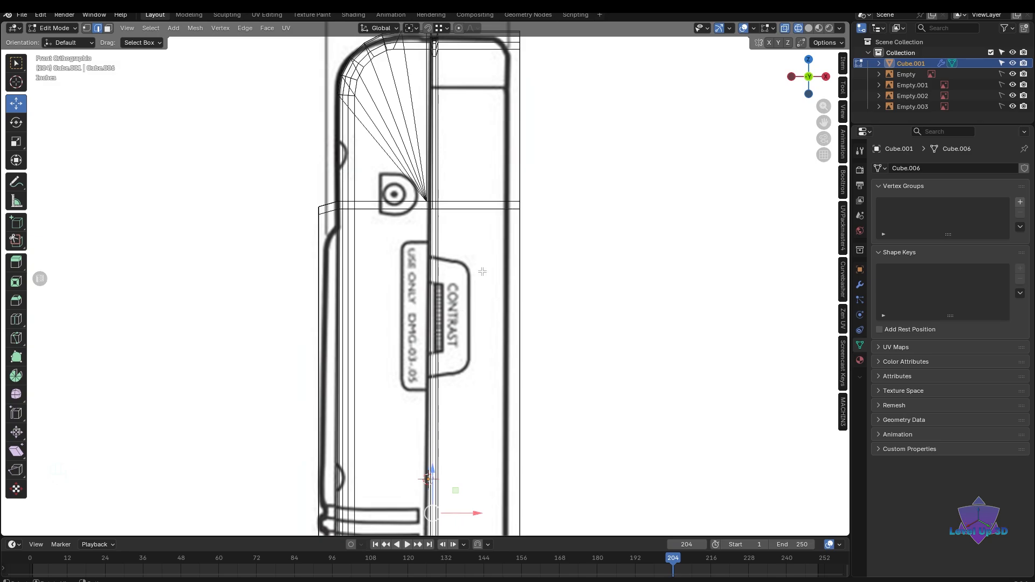
- Knife a straight horizontal cut through the whole body just below the back panel's upper step, across the contrast-dial area
key(k)
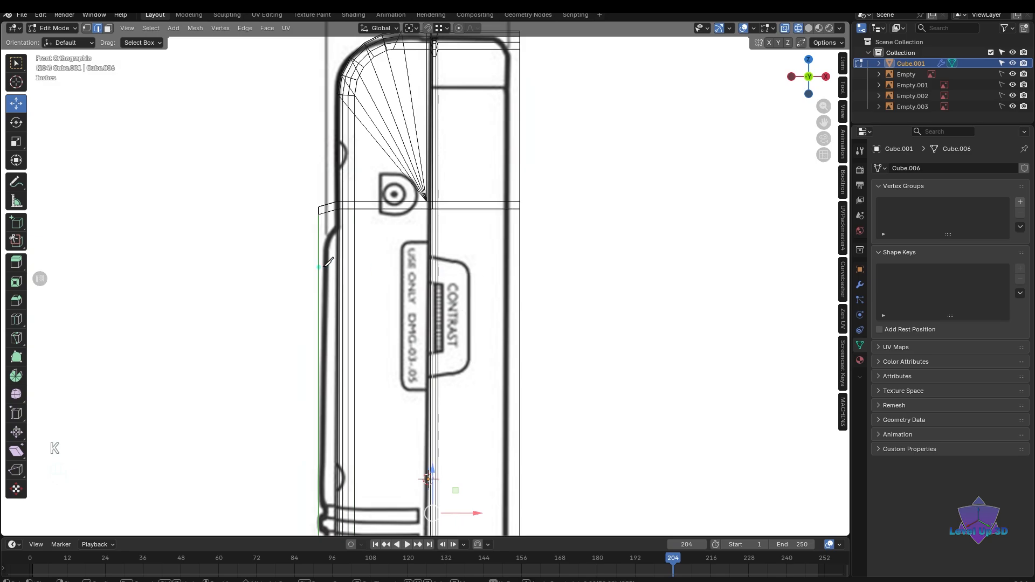
click(320, 267)
key(a)
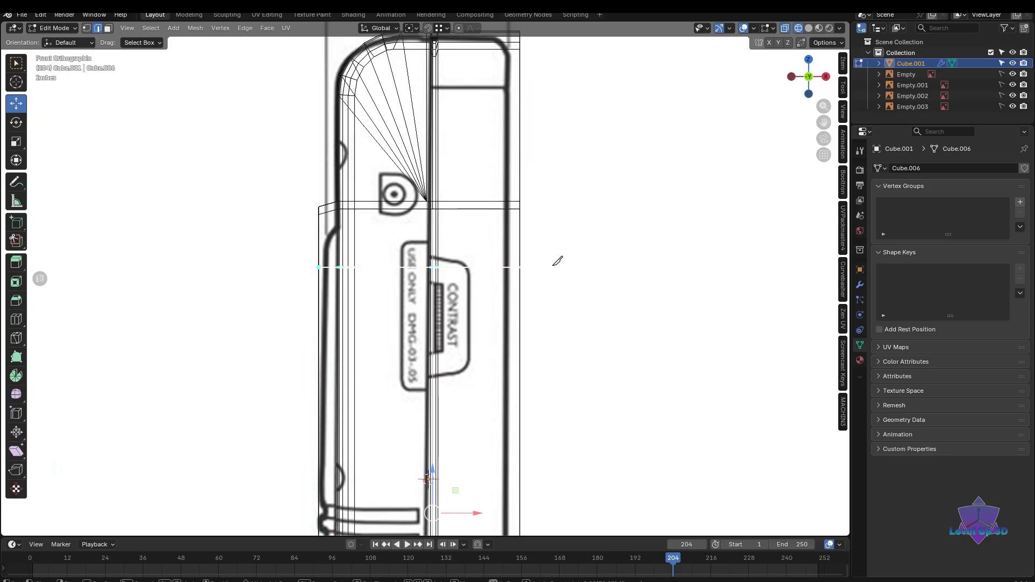
key(c)
key(Return)
key(Return)
scroll(550, 285, down, 4)
key(shift+z)
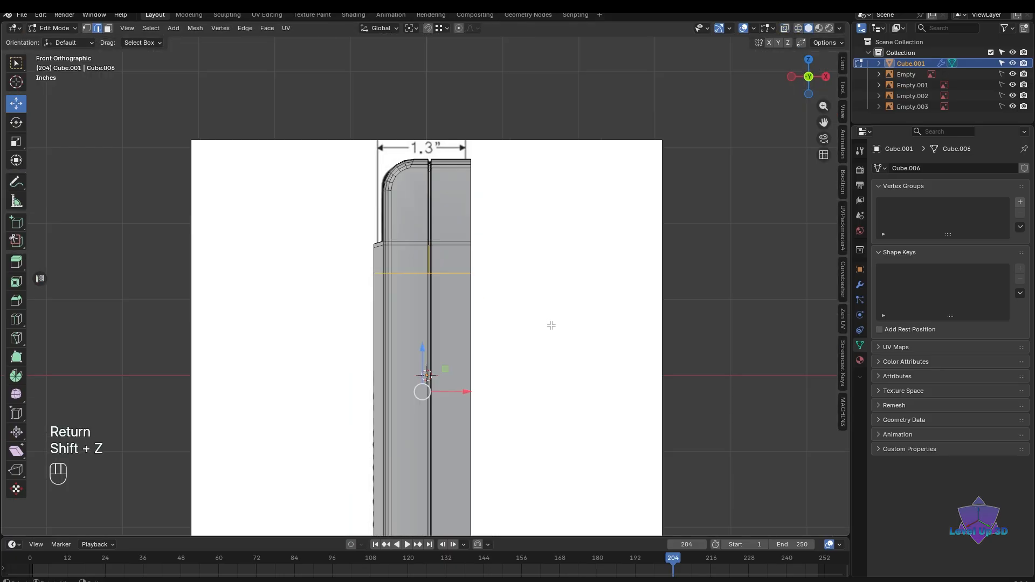
- Examine the opposite side of the body in wireframe against the volume-side reference drawing
mouse_move(551, 326)
middle_down()
mouse_move(225, 351)
mouse_move(432, 357)
mouse_move(444, 335)
mouse_move(432, 333)
mouse_move(490, 339)
mouse_move(402, 343)
mouse_move(429, 302)
middle_up()
key(shift+z)
scroll(429, 329, up, 3)
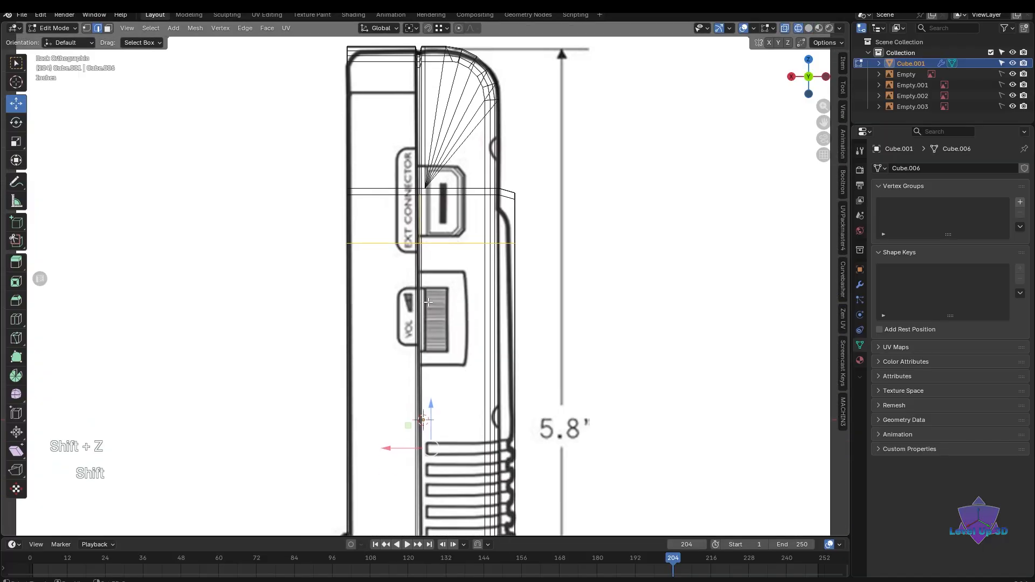
scroll(429, 302, down, 4)
scroll(430, 303, up, 2)
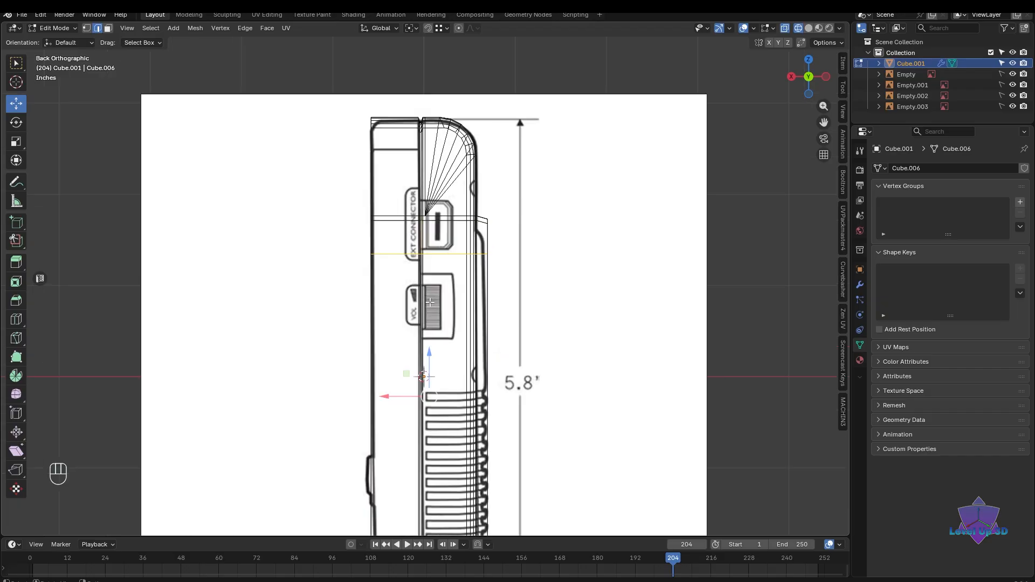
scroll(431, 302, down, 4)
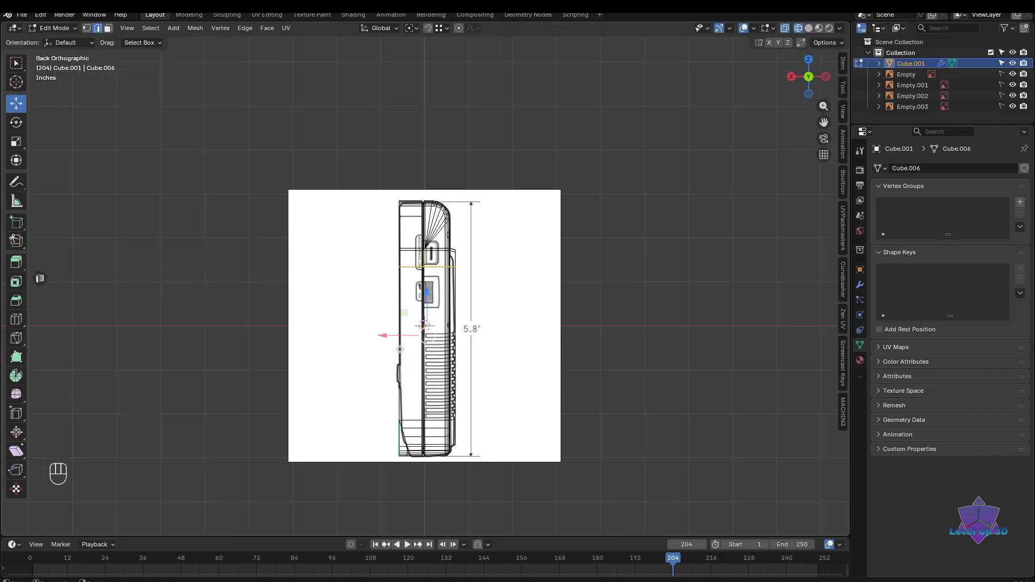
- Raise the upper horizontal cut about 0.065 in along Z to meet the contrast recess's top edge in the reference
middle_drag(430, 302, 670, 363)
scroll(519, 358, up, 3)
scroll(519, 358, up, 3)
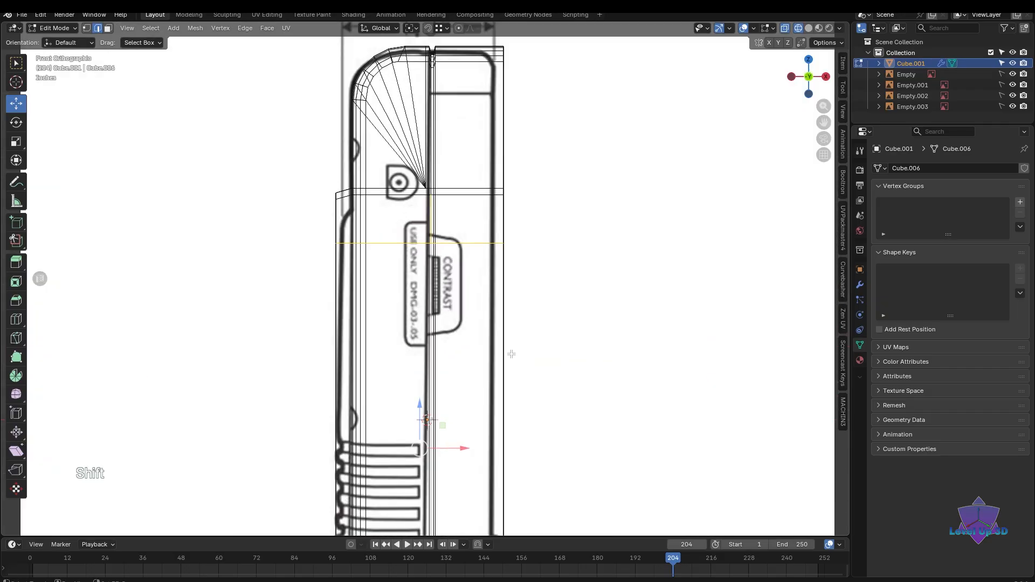
shift+scroll(511, 354, up, 3)
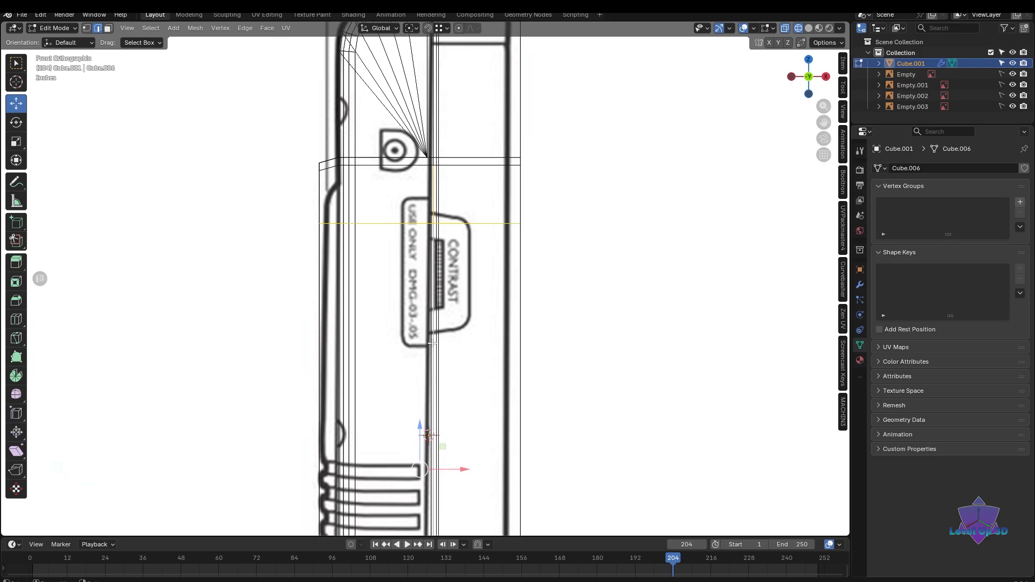
key(ctrl)
scroll(433, 224, up, 3)
scroll(443, 232, down, 3)
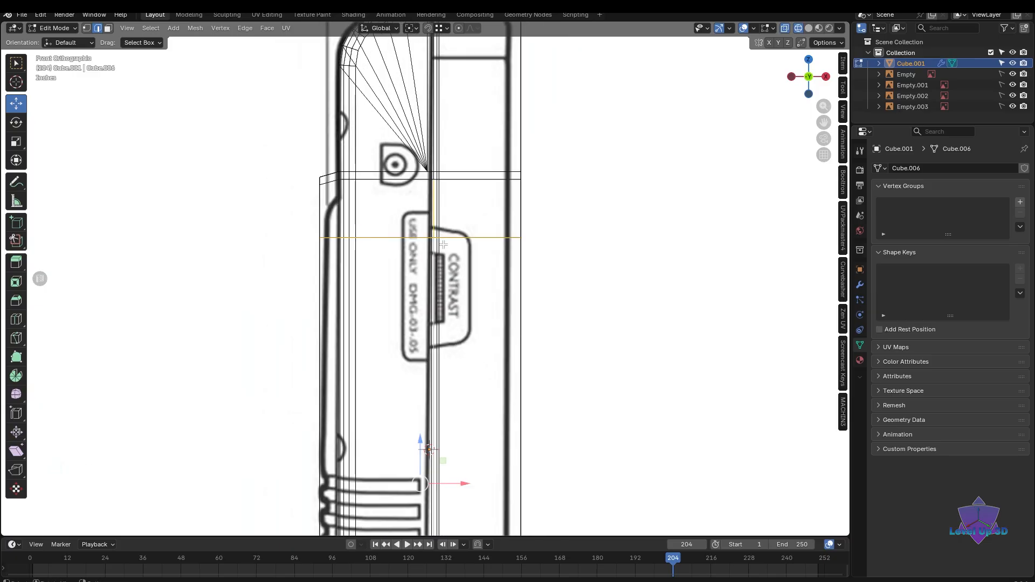
click(453, 241)
alt+shift+click(408, 241)
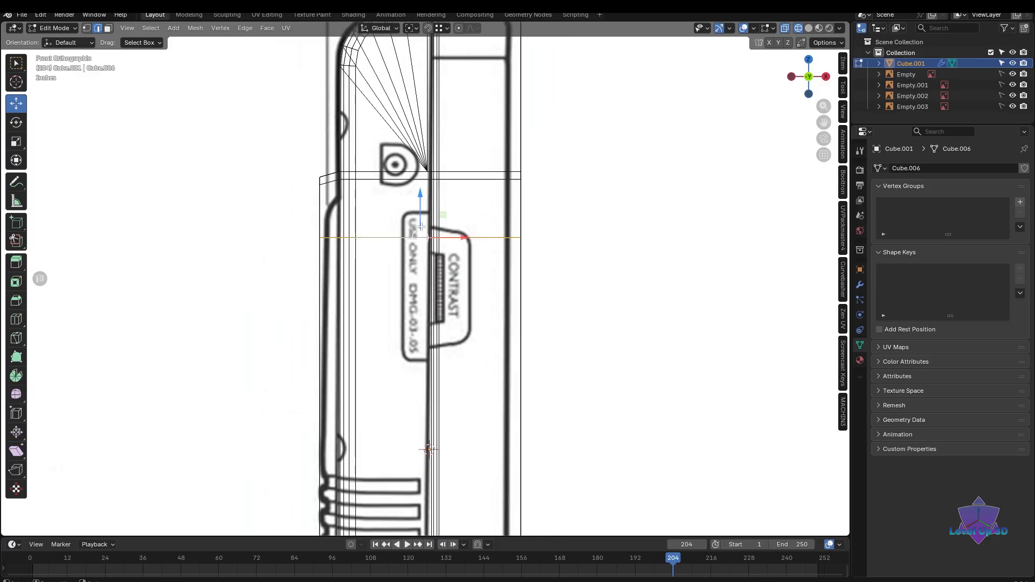
drag(420, 223, 420, 213)
shift+scroll(452, 327, down, 2)
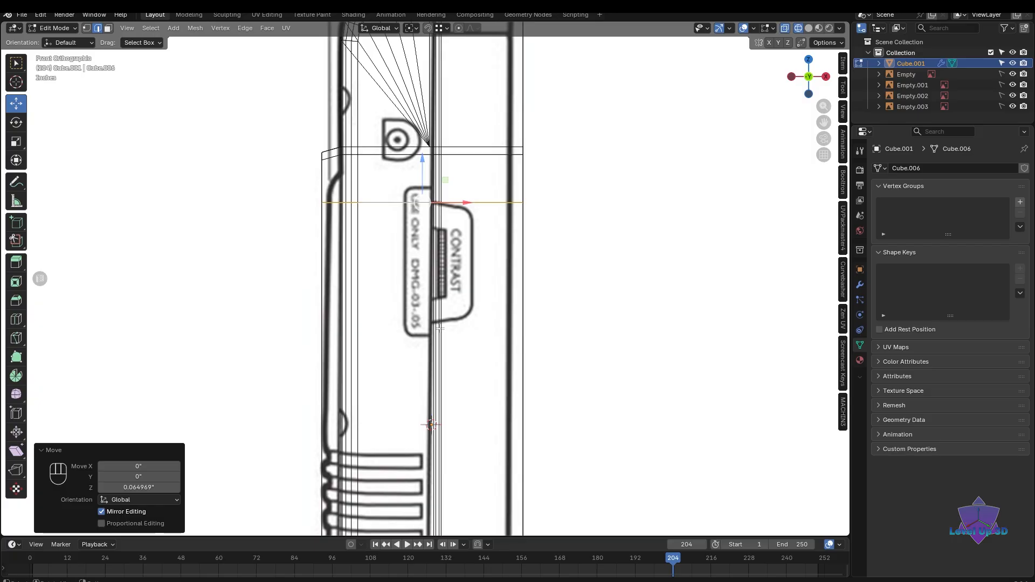
- Knife a second straight horizontal cut through the whole body just below the contrast recess outline
key(k)
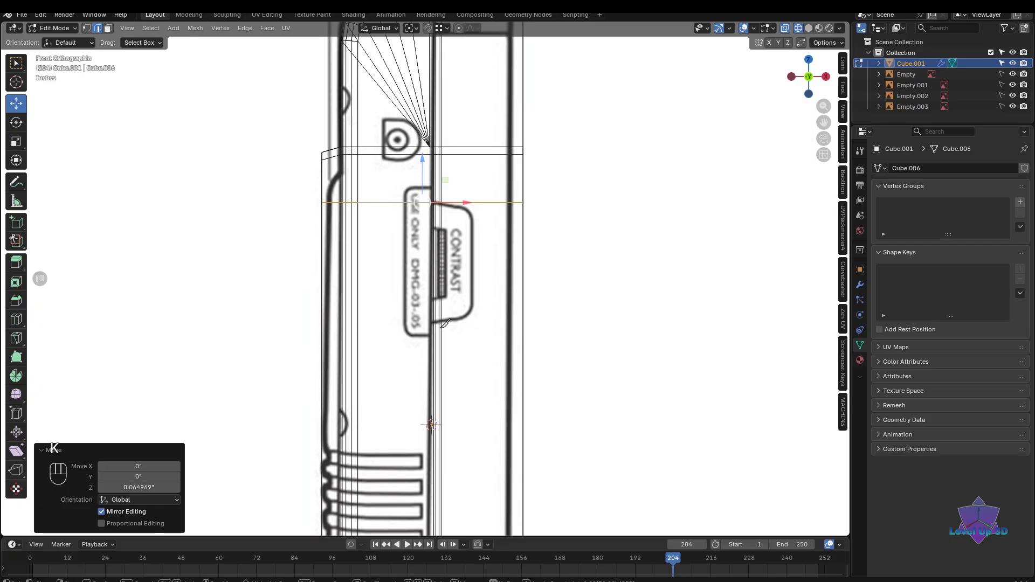
click(323, 330)
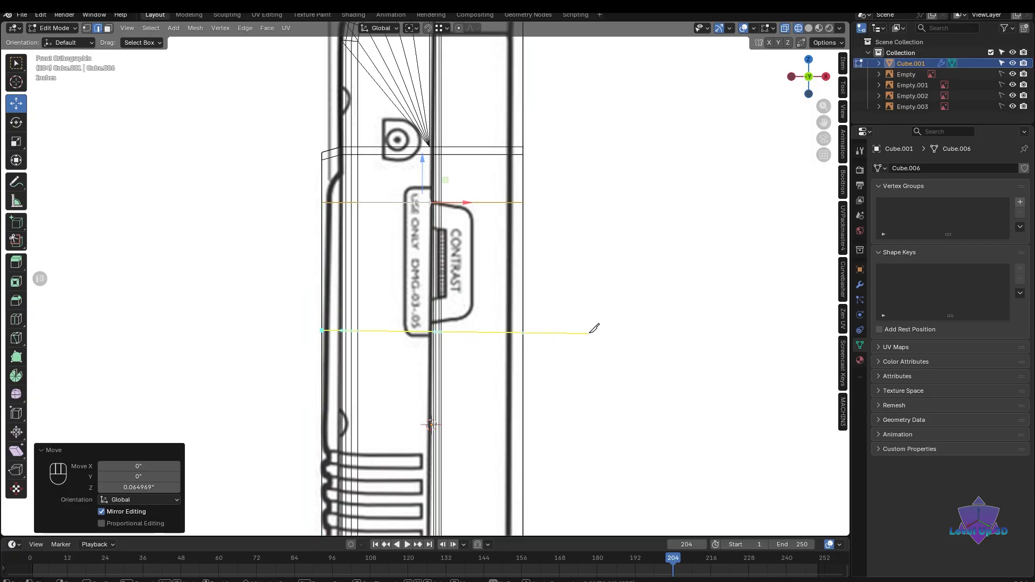
click(590, 333)
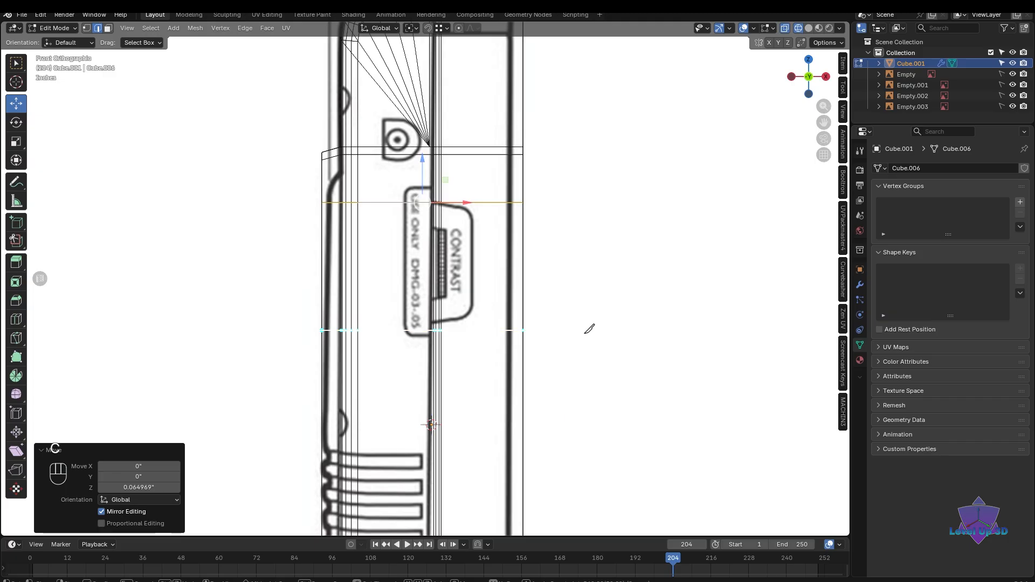
click(588, 331)
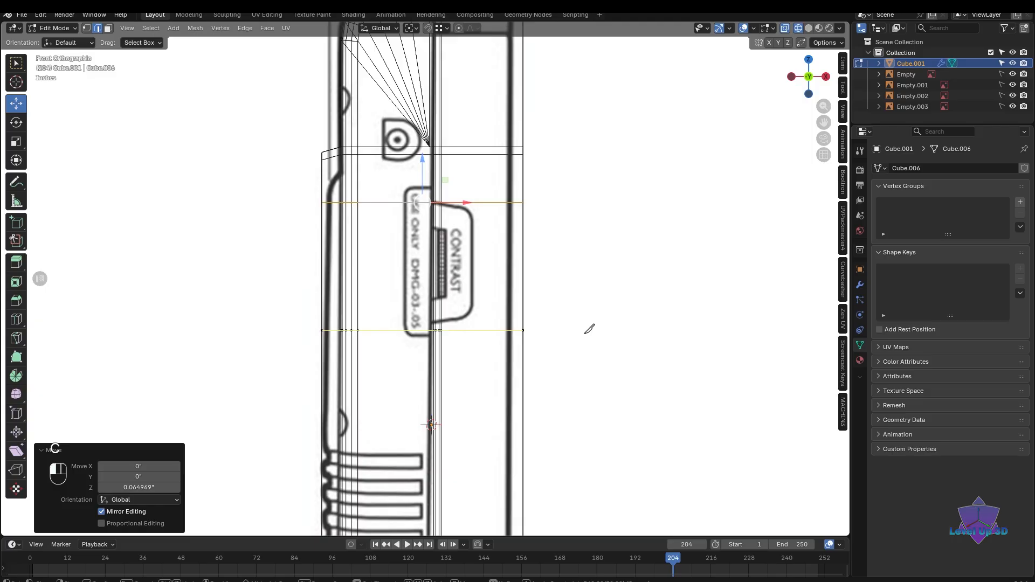
key(Return)
- Raise the lower horizontal cut about 0.041 in along Z to line up with the contrast recess's bottom edge
scroll(588, 331, down, 5)
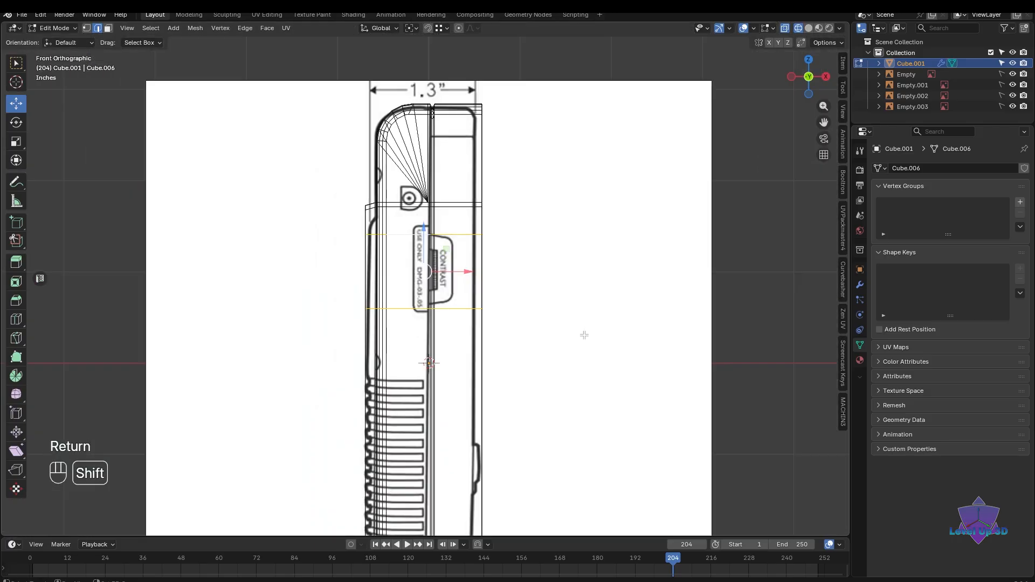
key(shift+z)
mouse_move(578, 352)
middle_down()
mouse_move(482, 377)
mouse_move(360, 381)
mouse_move(568, 374)
mouse_move(545, 367)
middle_up()
key(shift+z)
scroll(533, 362, up, 4)
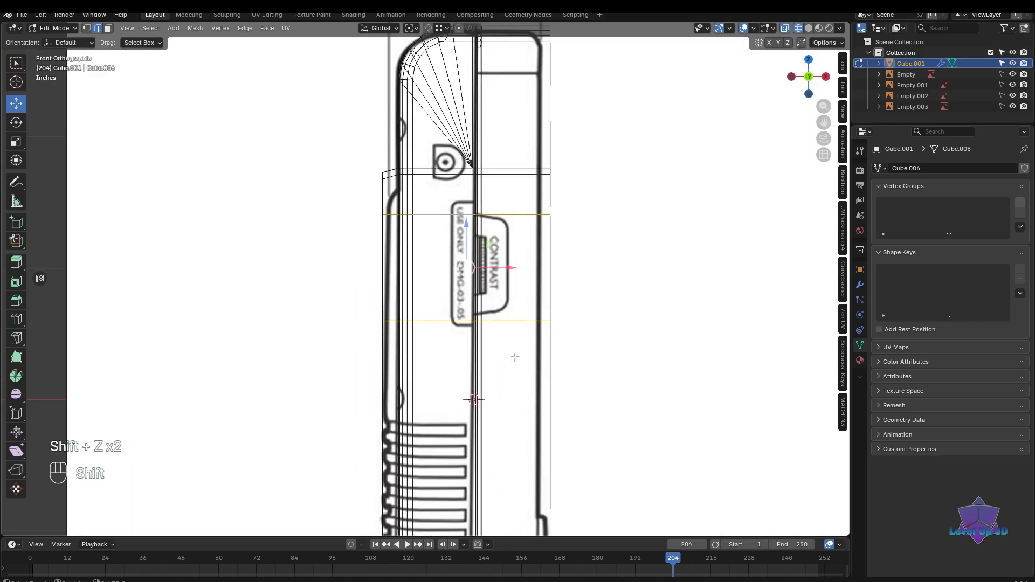
alt+shift+click(474, 327)
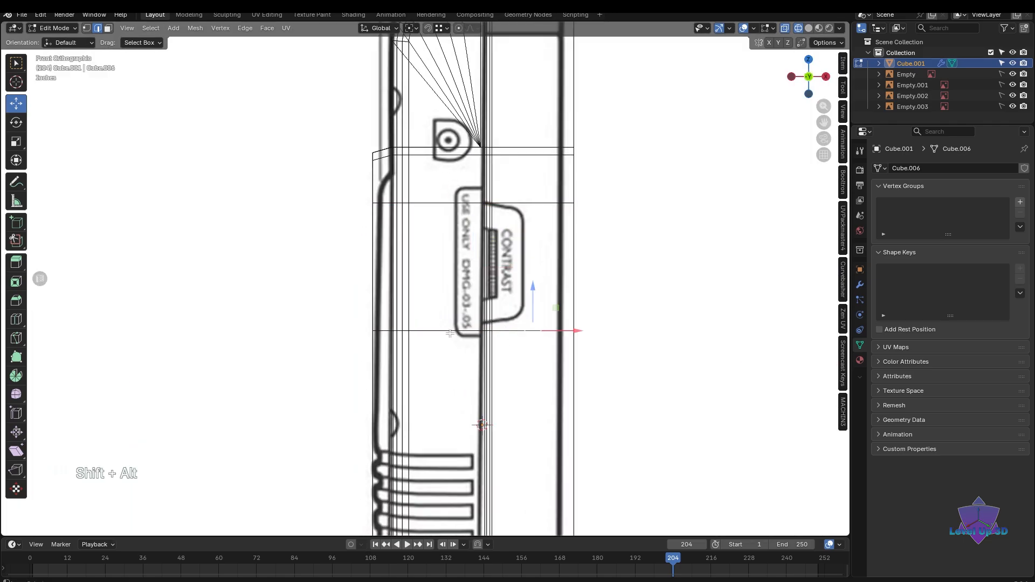
drag(473, 315, 474, 308)
shift+middle_drag(524, 348, 516, 369)
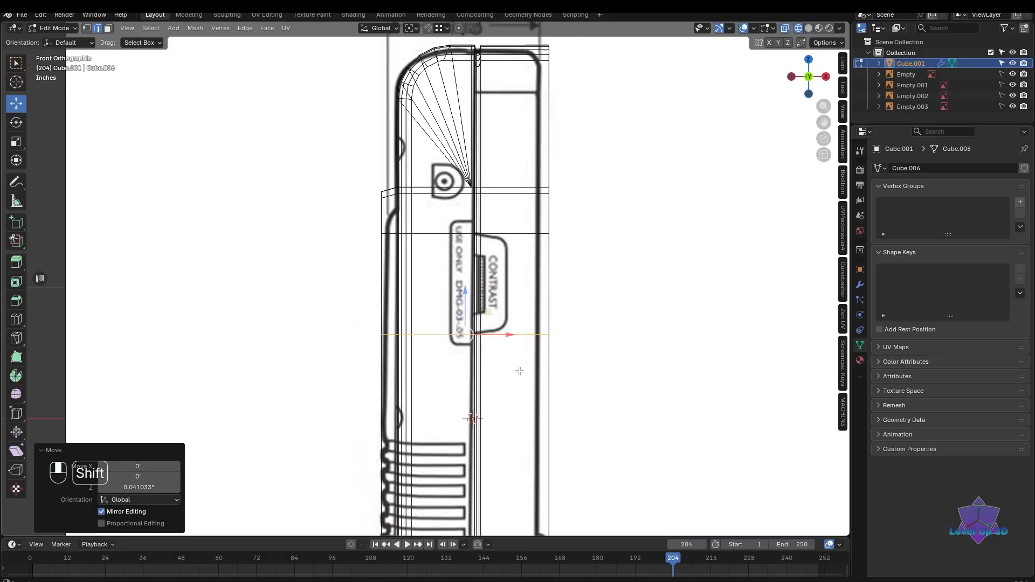
scroll(518, 351, up, 2)
shift+middle_drag(535, 299, 527, 319)
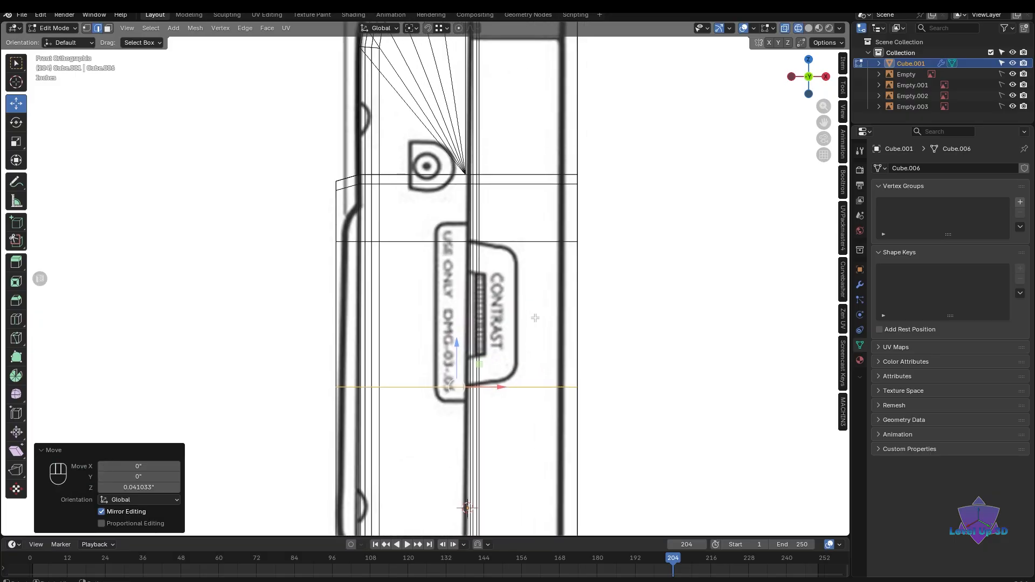
- Knife a vertical cut between the two horizontal cuts along the contrast recess's outer edge
key(k)
click(516, 241)
key(a)
click(515, 386)
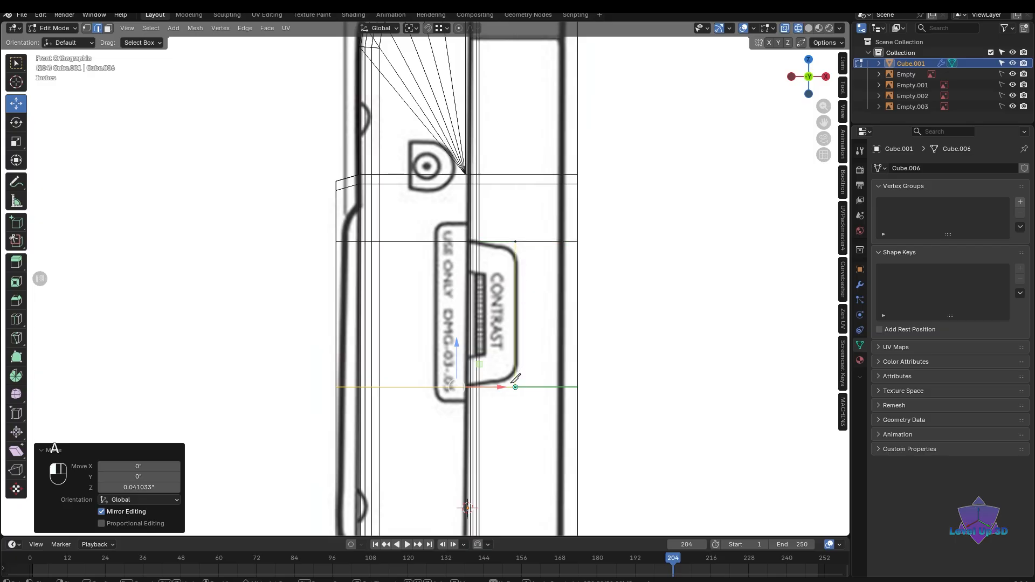
key(Return)
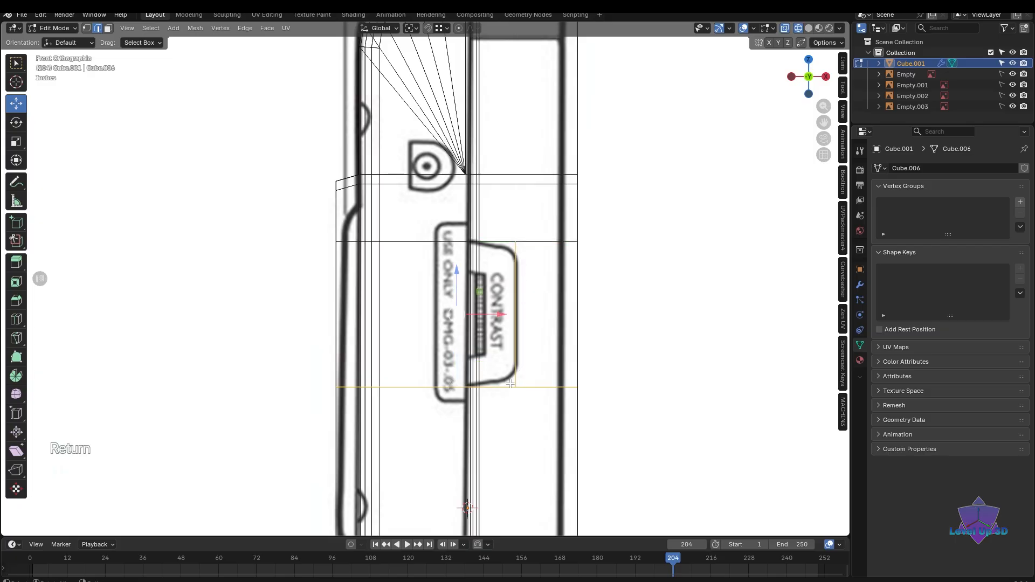
scroll(512, 269, up, 3)
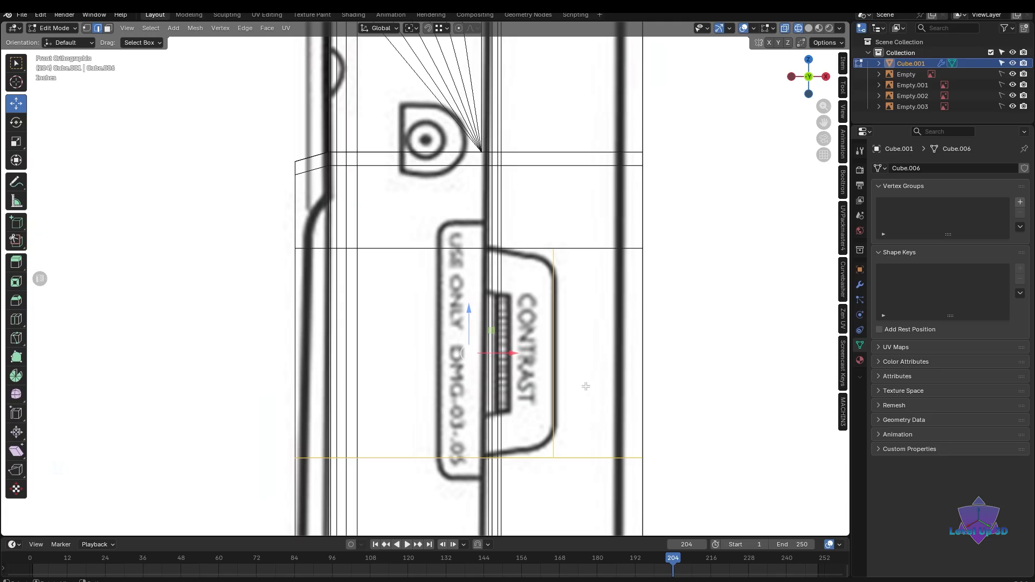
scroll(555, 377, down, 3)
scroll(554, 377, up, 2)
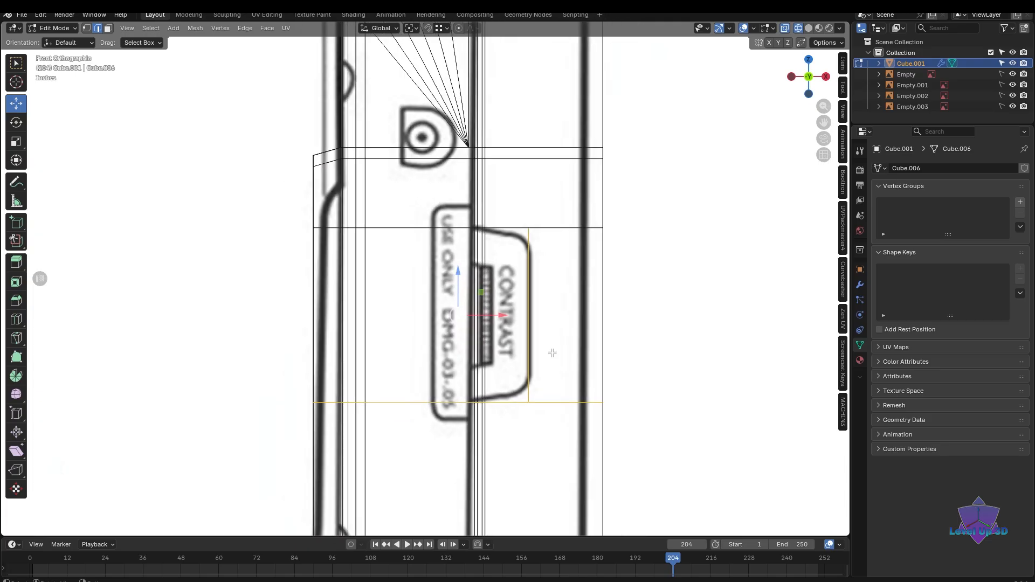
- Show the body shaded and select the face enclosed by the contrast recess cuts
mouse_move(553, 353)
middle_down()
mouse_move(527, 386)
mouse_move(545, 387)
mouse_move(548, 405)
mouse_move(550, 395)
mouse_move(596, 430)
mouse_move(569, 412)
mouse_move(610, 410)
mouse_move(523, 414)
mouse_move(556, 388)
mouse_move(597, 423)
mouse_move(505, 413)
middle_up()
key(shift+z)
key(3)
click(596, 415)
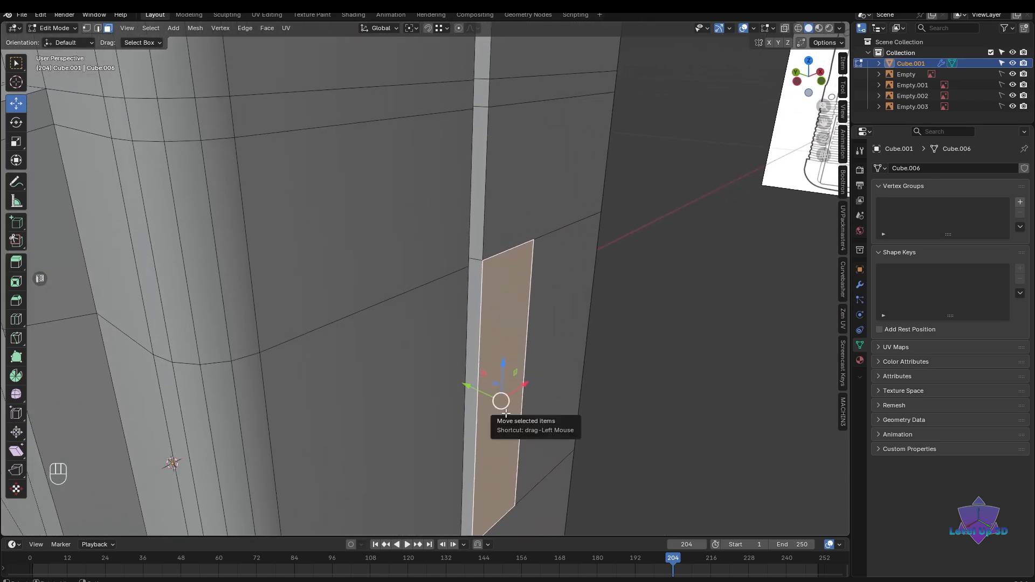
- Try to extrude the contrast face about 0.063 in inward and inset its floor, and undo both operations
key(e)
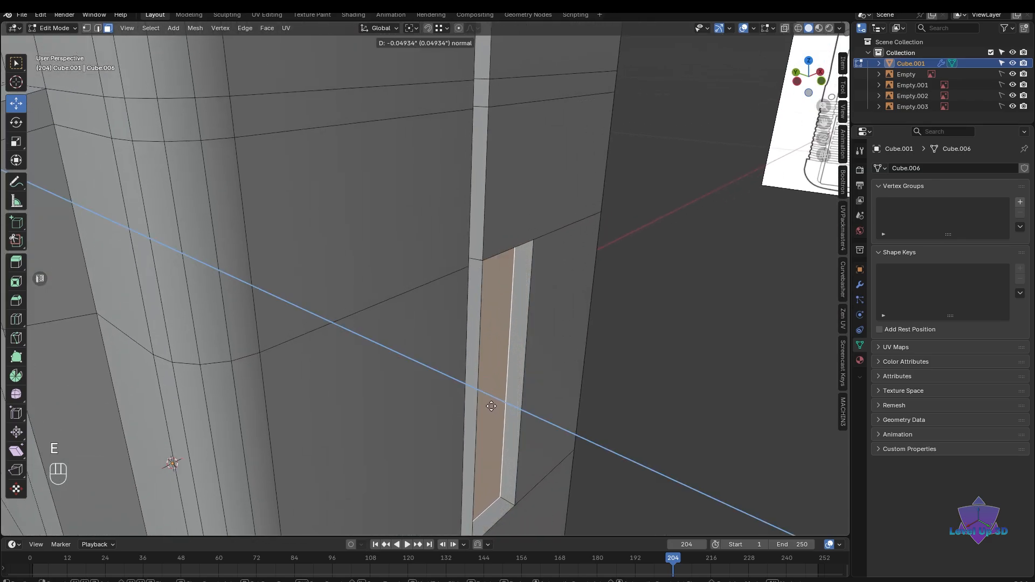
click(488, 404)
mouse_move(489, 405)
middle_down()
mouse_move(513, 428)
mouse_move(426, 412)
mouse_move(498, 417)
mouse_move(328, 397)
mouse_move(522, 433)
mouse_move(466, 388)
mouse_move(519, 410)
mouse_move(507, 408)
middle_up()
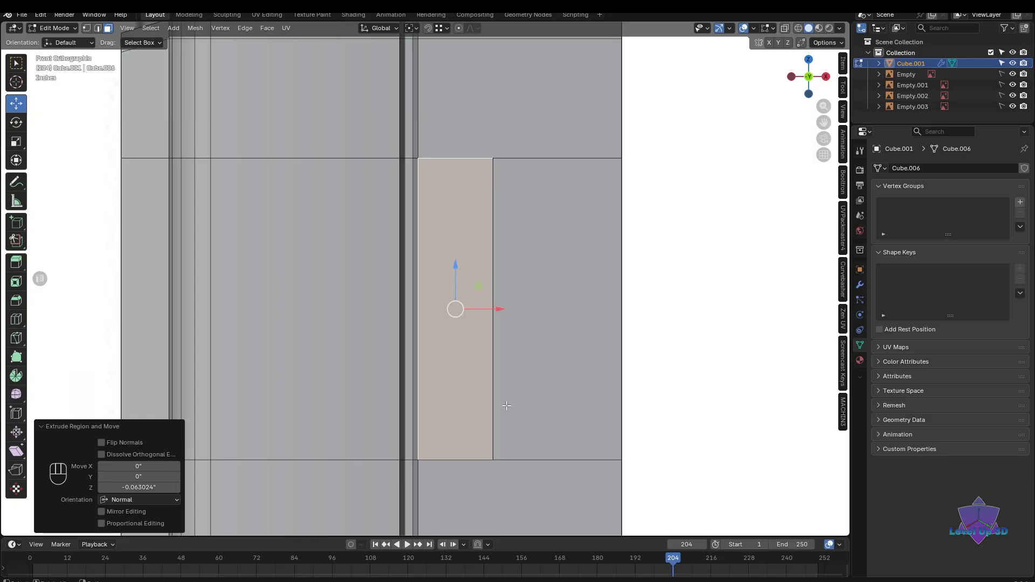
key(i)
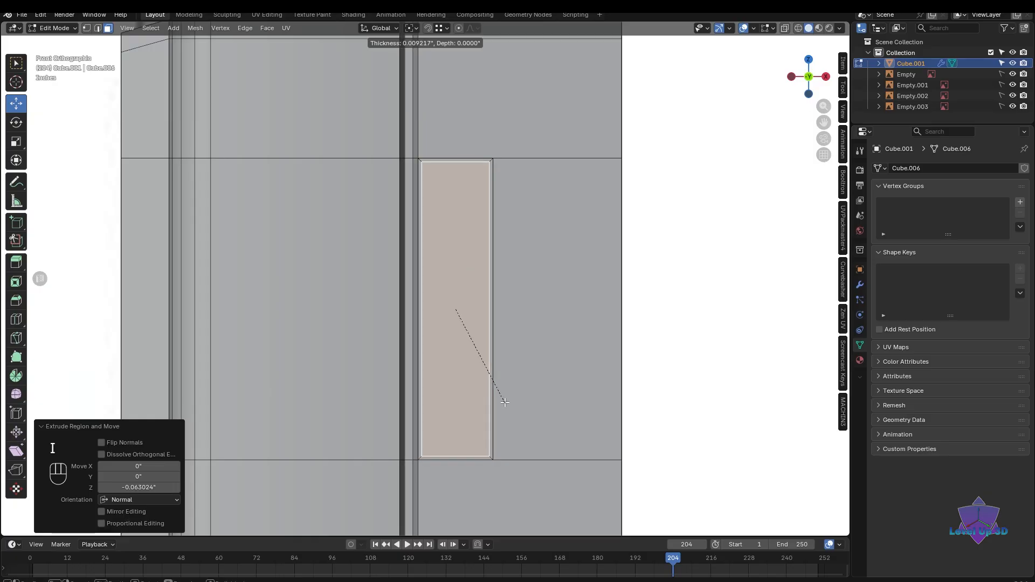
click(505, 403)
middle_drag(505, 402, 518, 422)
key(ctrl+z)
key(ctrl+z)
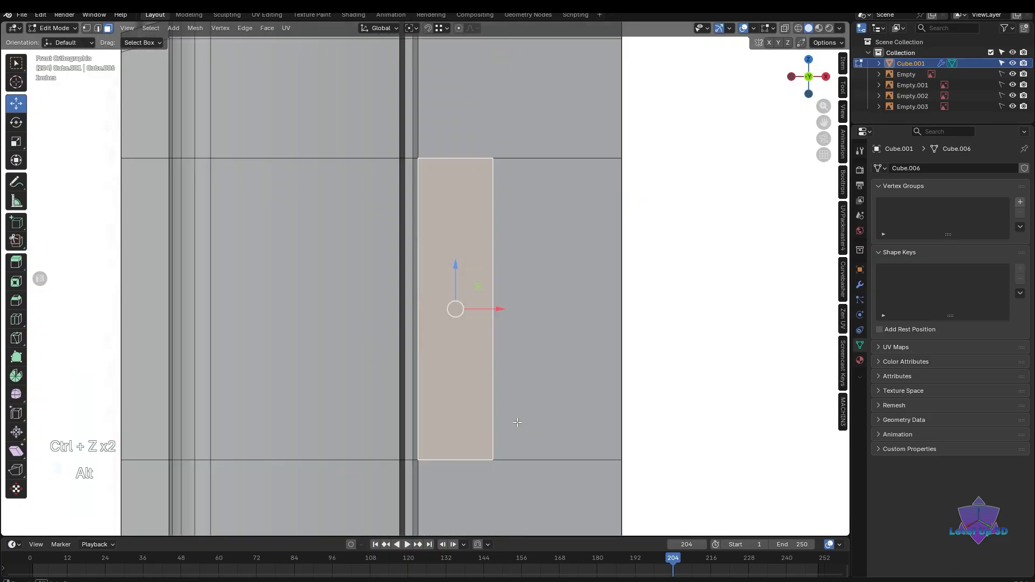
- Inset the contrast face by about 0.012 in and extrude the inner face about 0.061 in into the body
scroll(477, 397, up, 1)
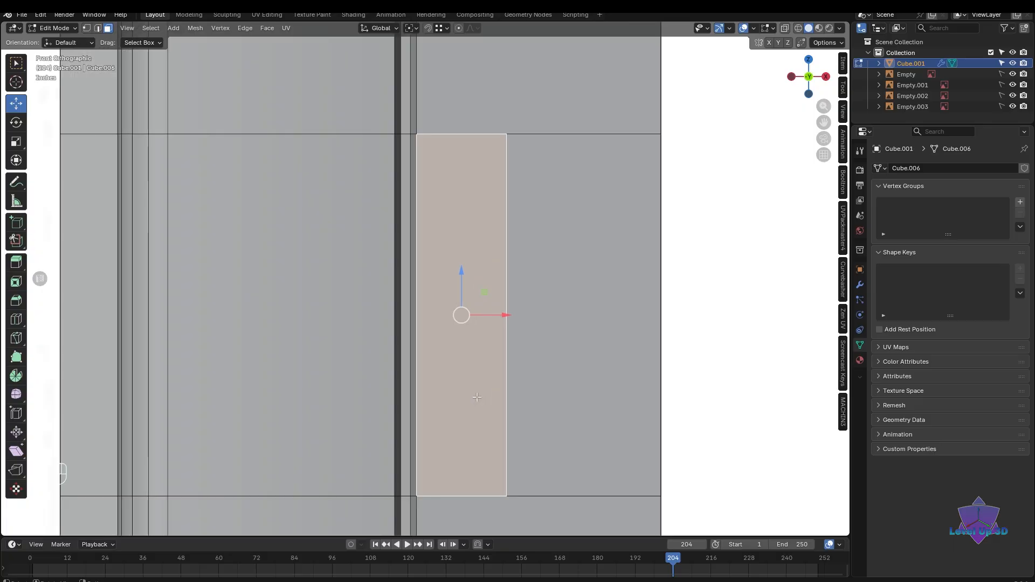
shift+middle_drag(477, 398, 479, 415)
key(i)
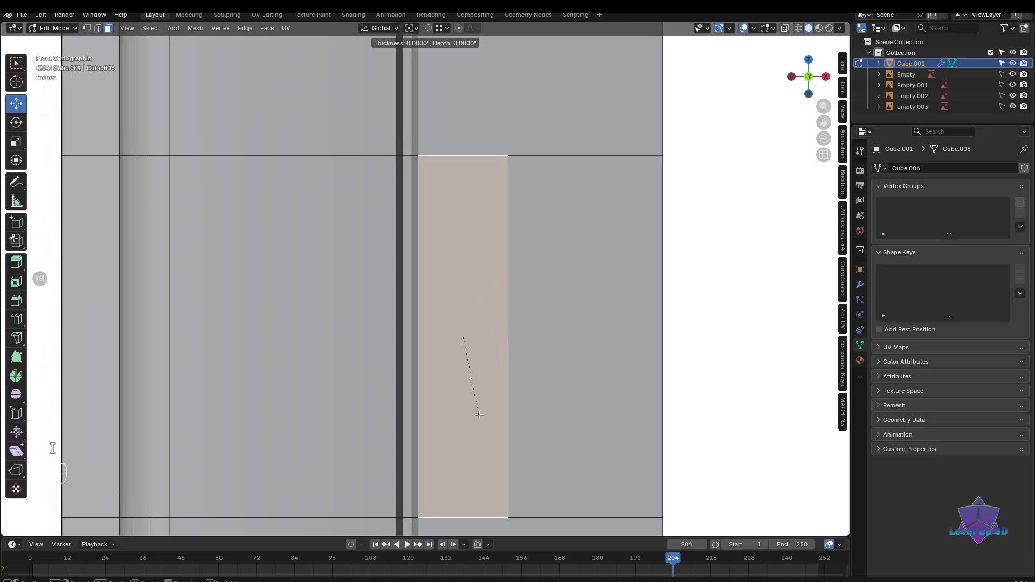
click(478, 410)
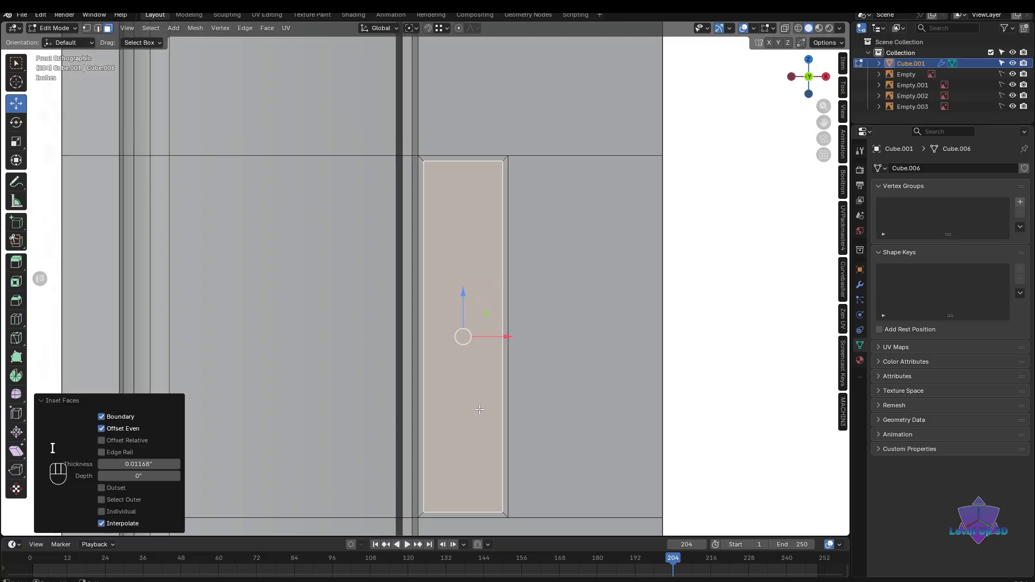
middle_drag(478, 410, 514, 423)
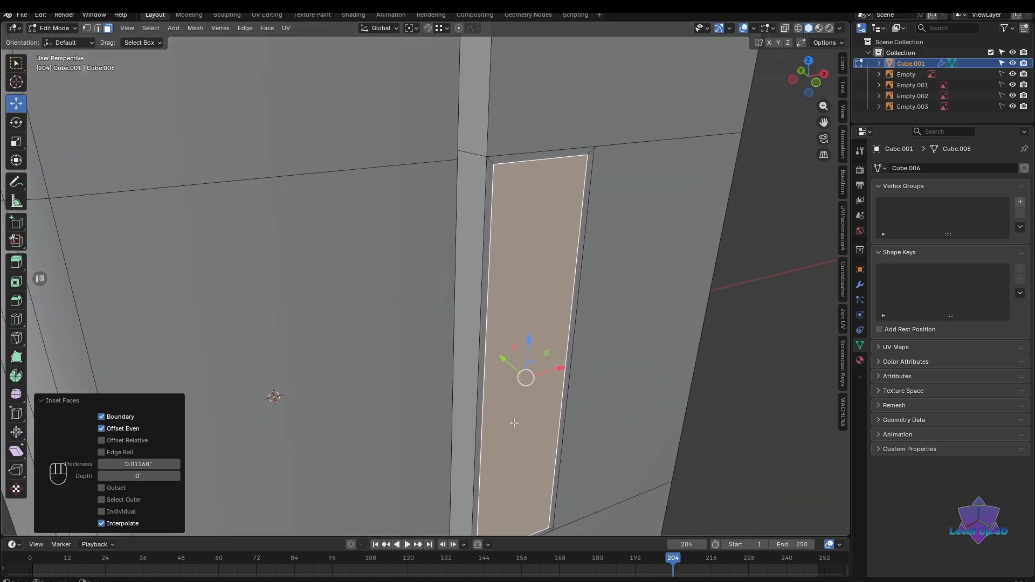
key(e)
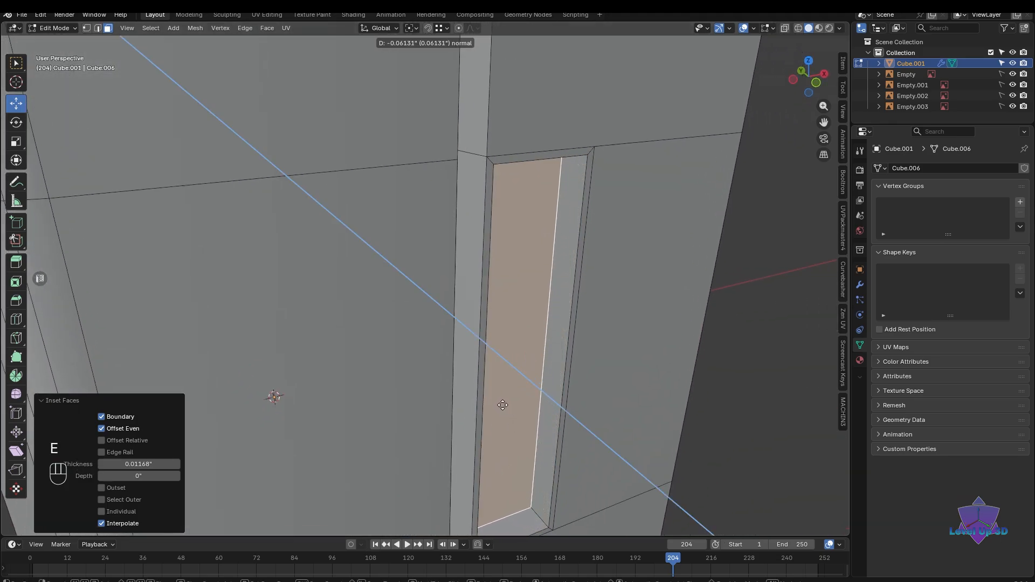
click(503, 405)
- Fine-tune the contrast recess's depth by moving its floor about 0.018 in outward and then 0.021 in inward along Y
alt+middle_drag(503, 405, 533, 416)
key(shift+z)
scroll(511, 363, up, 2)
drag(532, 337, 525, 337)
scroll(524, 337, down, 3)
middle_drag(525, 337, 523, 379)
key(shift+z)
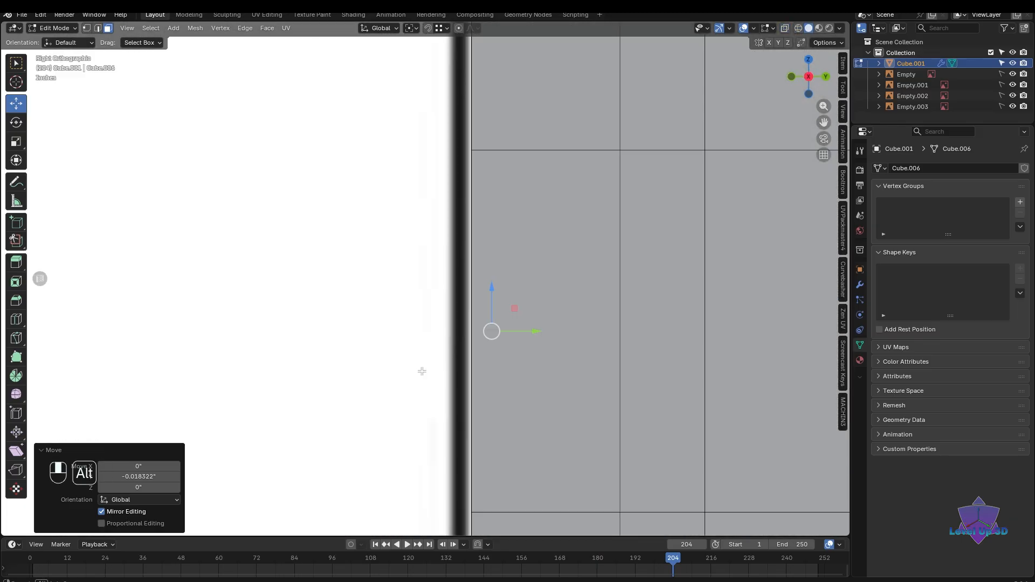
key(shift+z)
drag(537, 342, 536, 342)
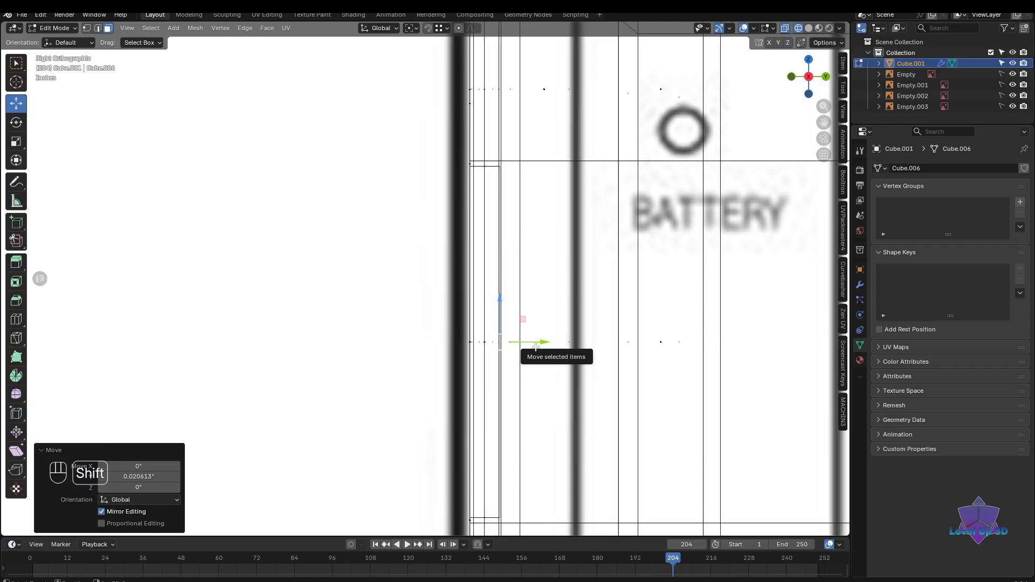
key(shift+z)
middle_drag(539, 345, 597, 385)
scroll(597, 385, up, 8)
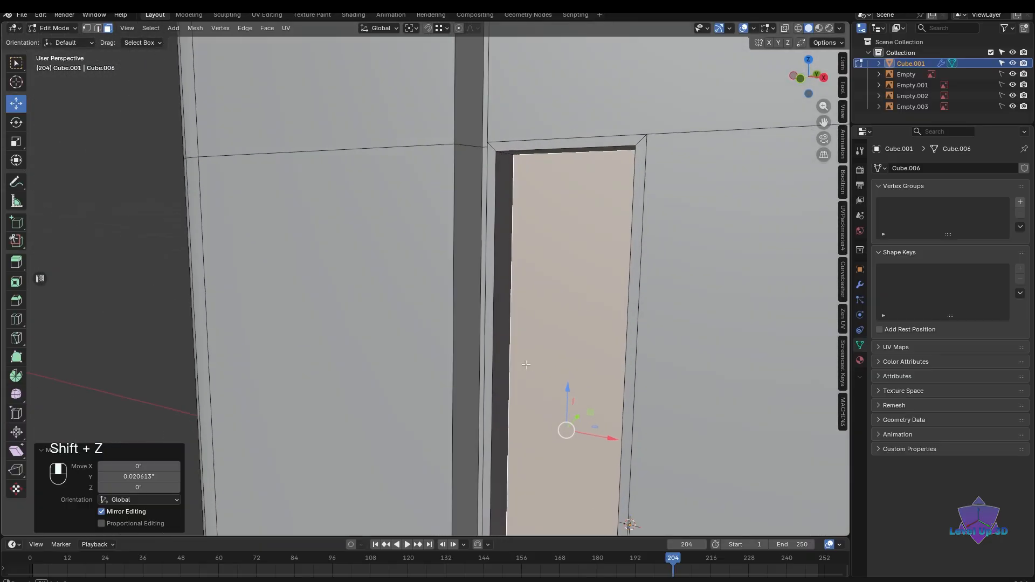
middle_drag(525, 365, 499, 392)
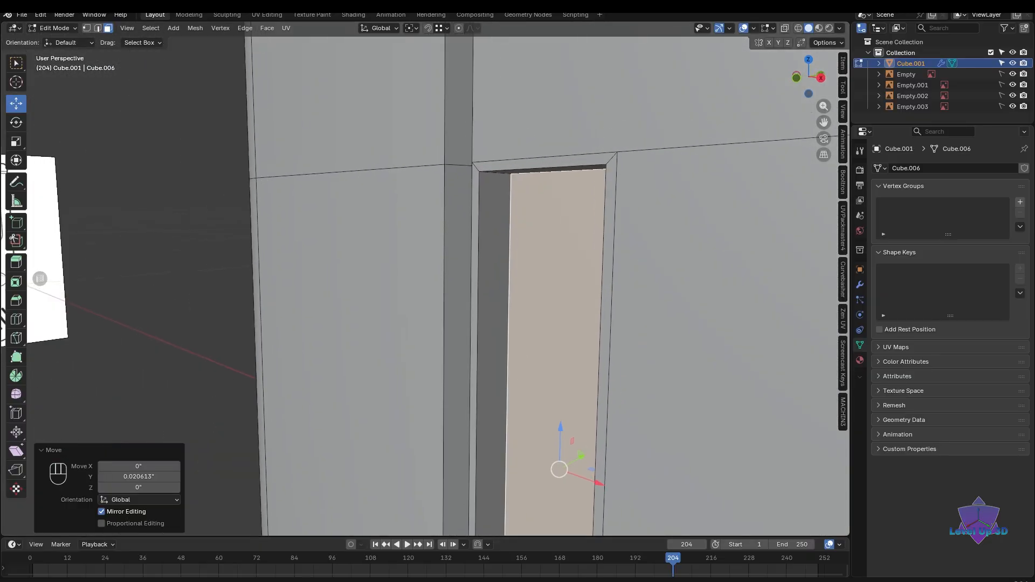
- Delete the narrow rim, recess side wall and groove wall faces separating the contrast recess from the body's seam
middle_drag(606, 335, 426, 295)
shift+click(547, 348)
click(512, 319)
shift+click(492, 335)
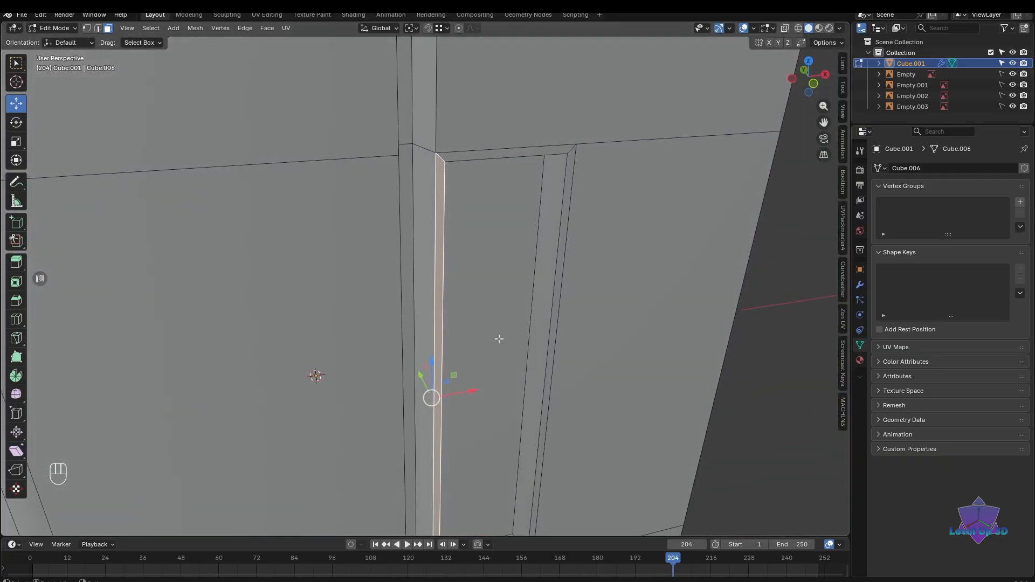
shift+click(425, 296)
key(x)
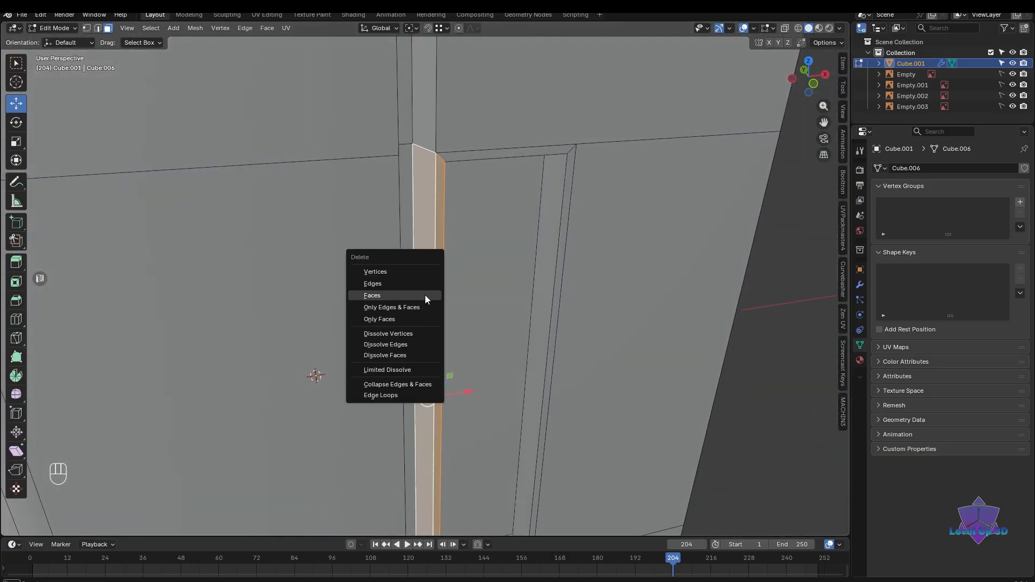
click(425, 295)
middle_drag(425, 296, 510, 414)
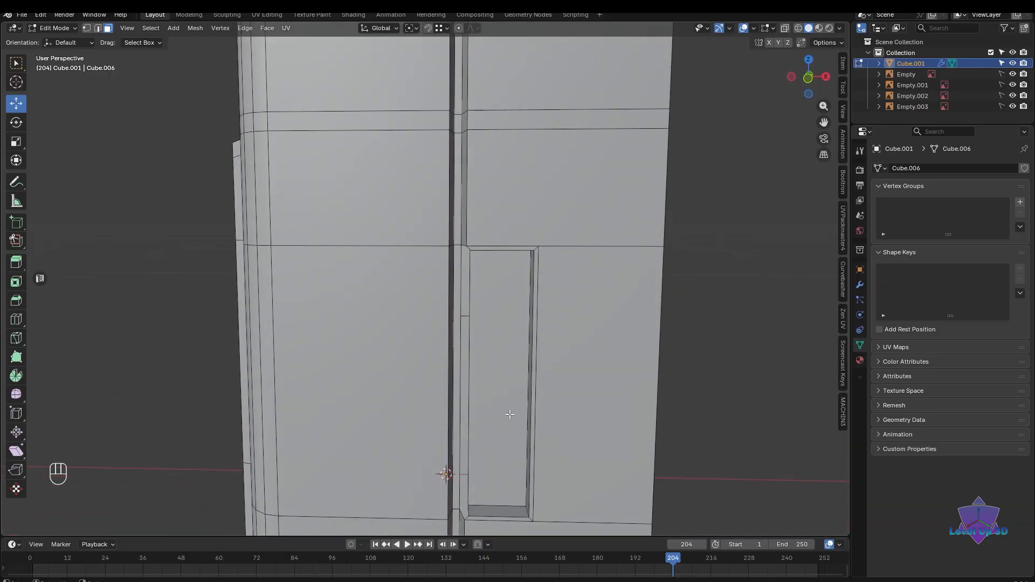
- Move the contrast recess floor's long edge nearest the seam about 0.025 in toward the seam along X
click(473, 374)
middle_drag(473, 374, 475, 399)
key(2)
click(474, 362)
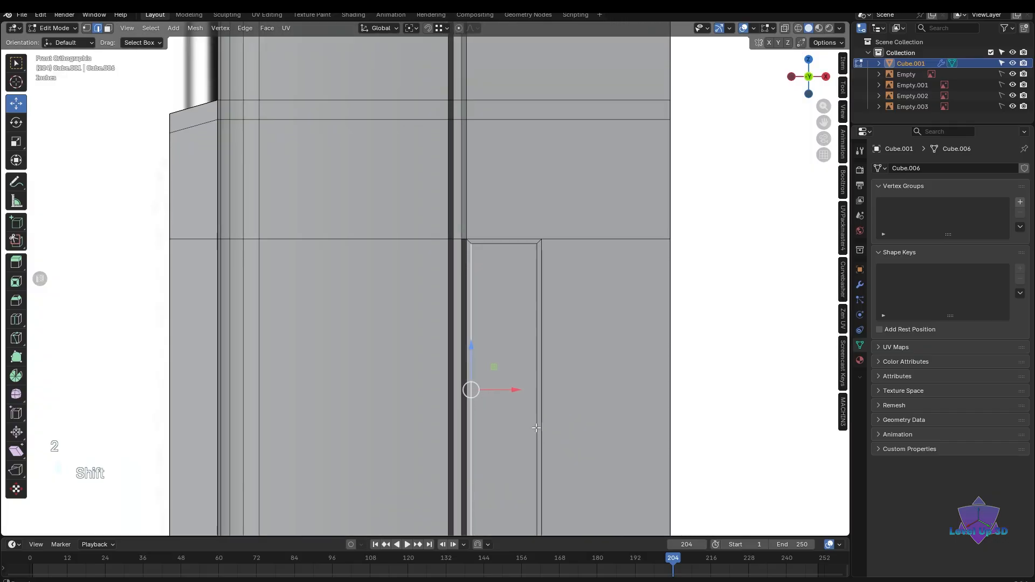
shift+middle_drag(526, 468, 538, 376)
scroll(541, 384, up, 1)
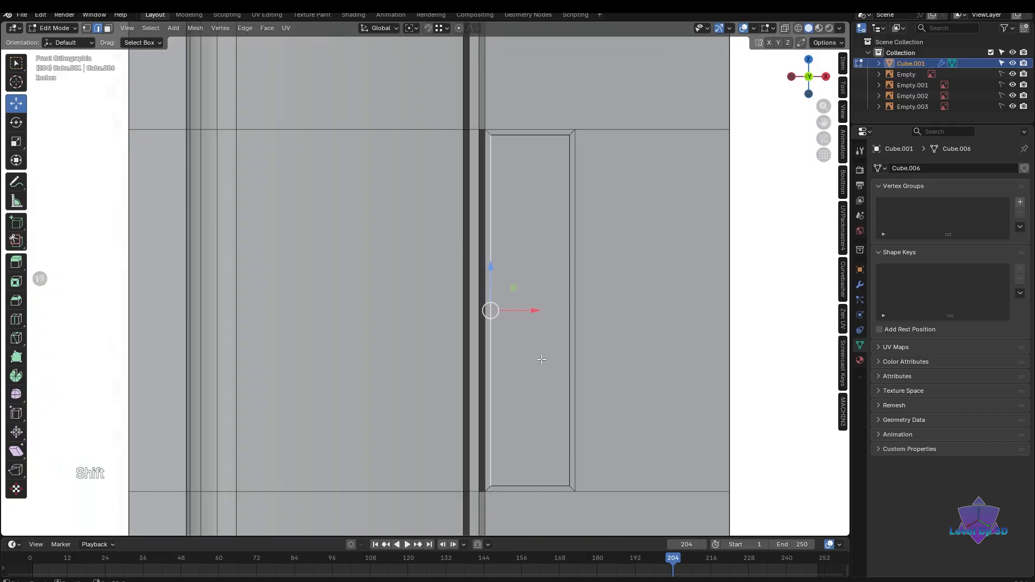
shift+scroll(540, 386, up, 1)
ctrl+drag(526, 344, 518, 341)
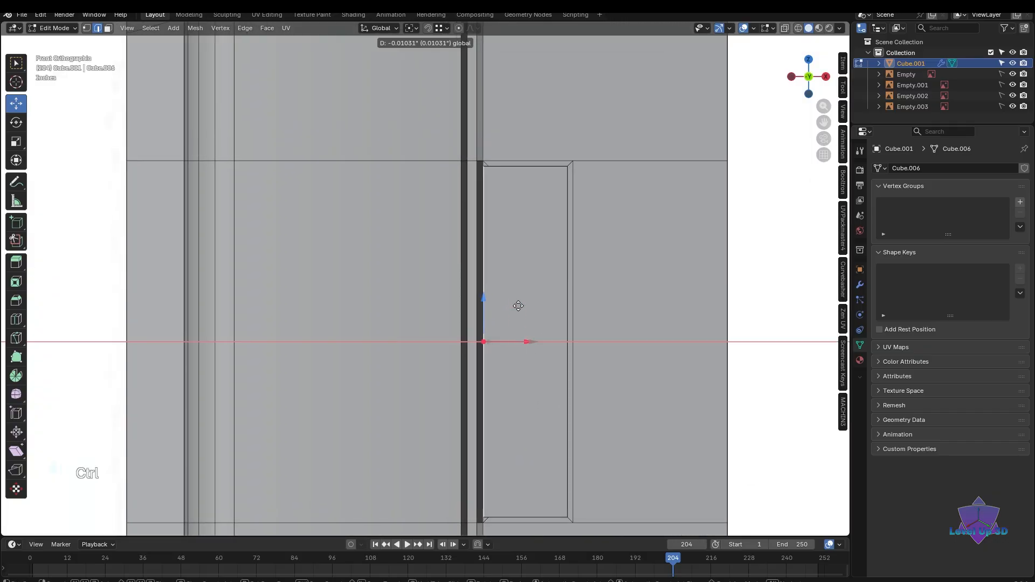
ctrl+drag(519, 306, 477, 162)
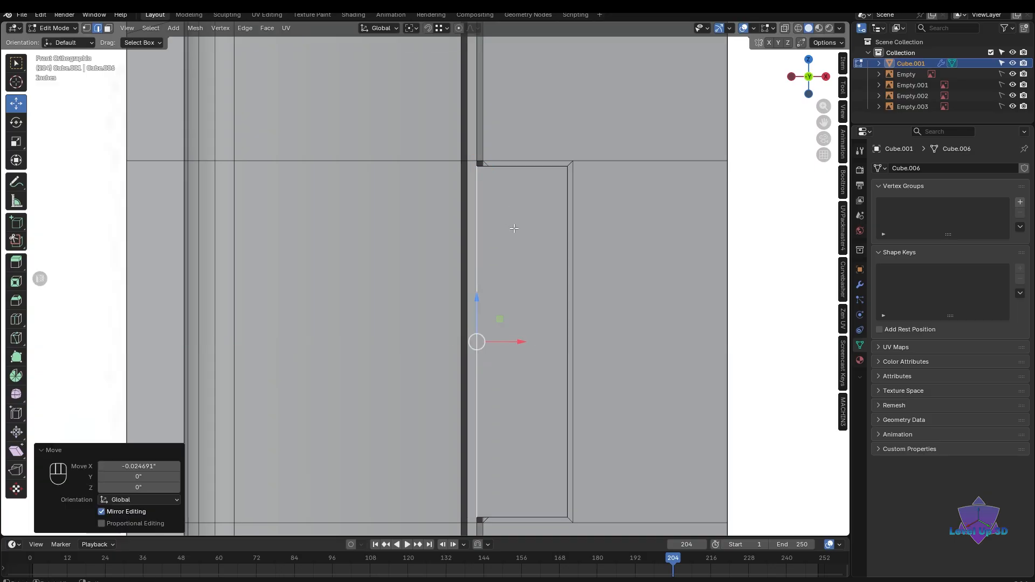
- Move the recess floor's seam-side edge about 0.013 in back along X to line up with the groove's edge
key(shift+z)
middle_drag(478, 162, 534, 382)
key(shift+z)
drag(542, 370, 507, 118)
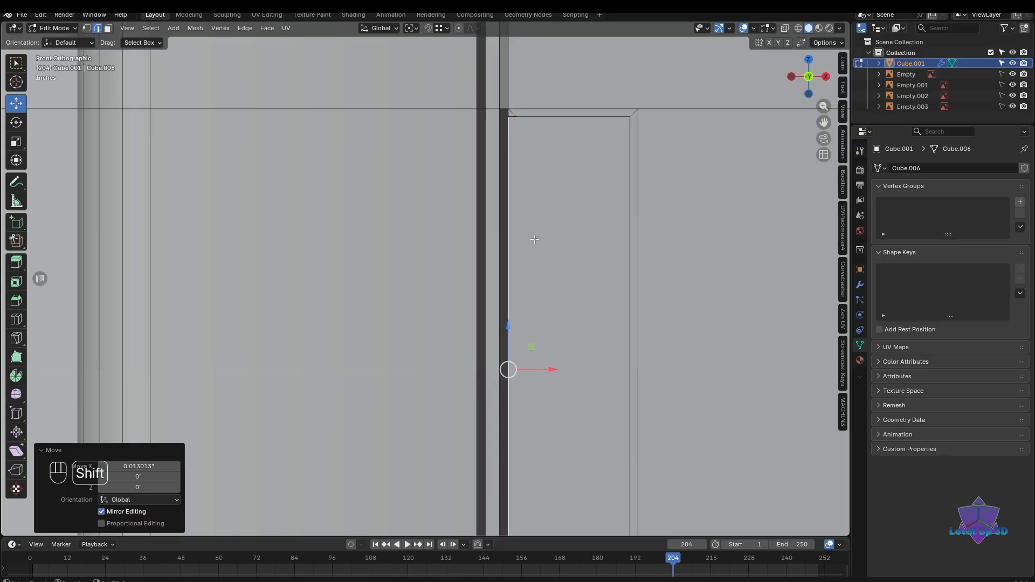
- Fill the open gaps between the contrast recess and the seam groove at the recess's upper and lower corners
key(shift+z)
middle_drag(508, 117, 555, 331)
key(shift+z)
middle_drag(540, 386, 552, 338)
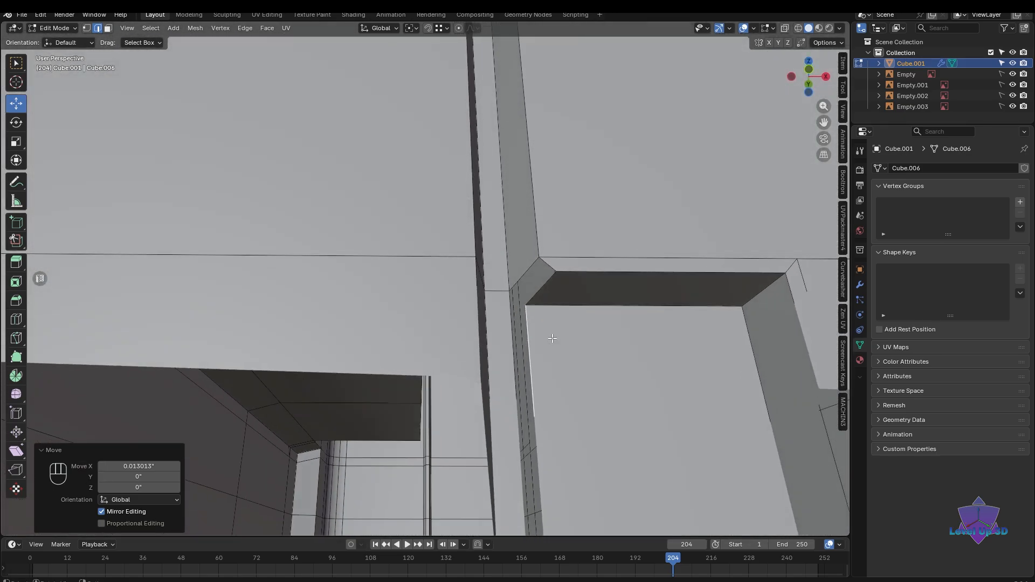
click(545, 265)
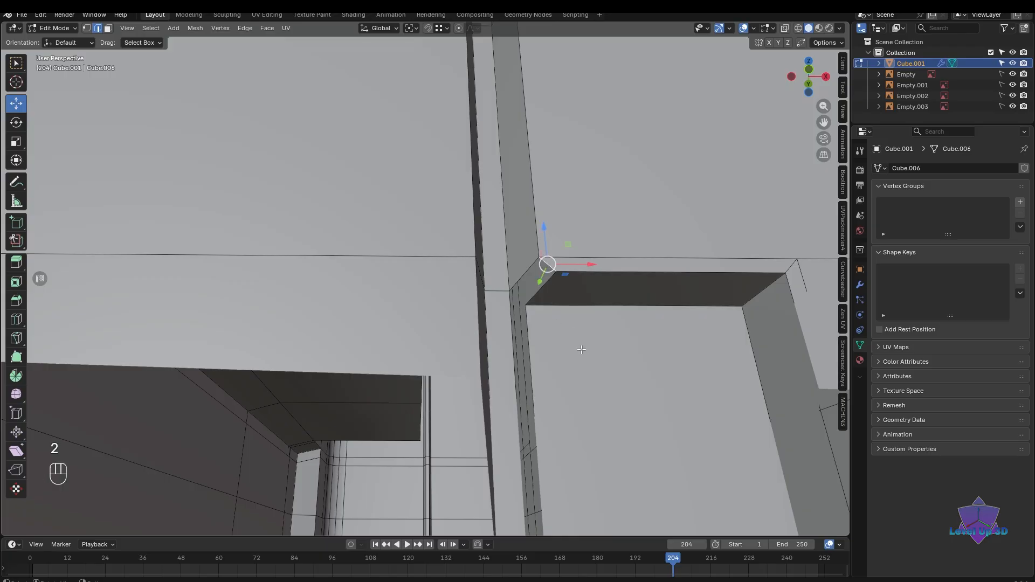
key(f)
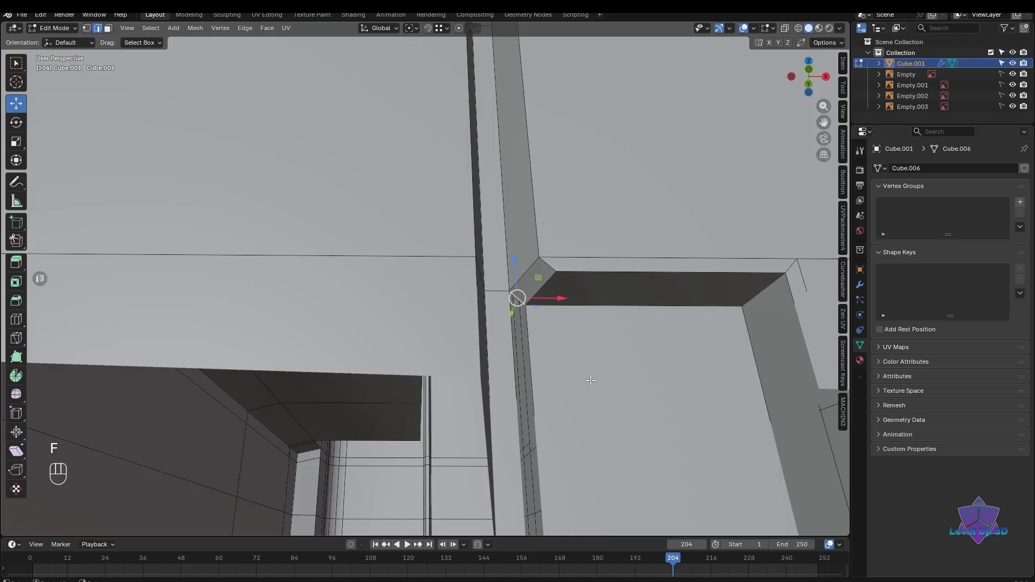
key(f)
key(f)
middle_drag(596, 383, 555, 339)
scroll(555, 340, up, 3)
middle_drag(423, 469, 571, 328)
scroll(584, 362, up, 3)
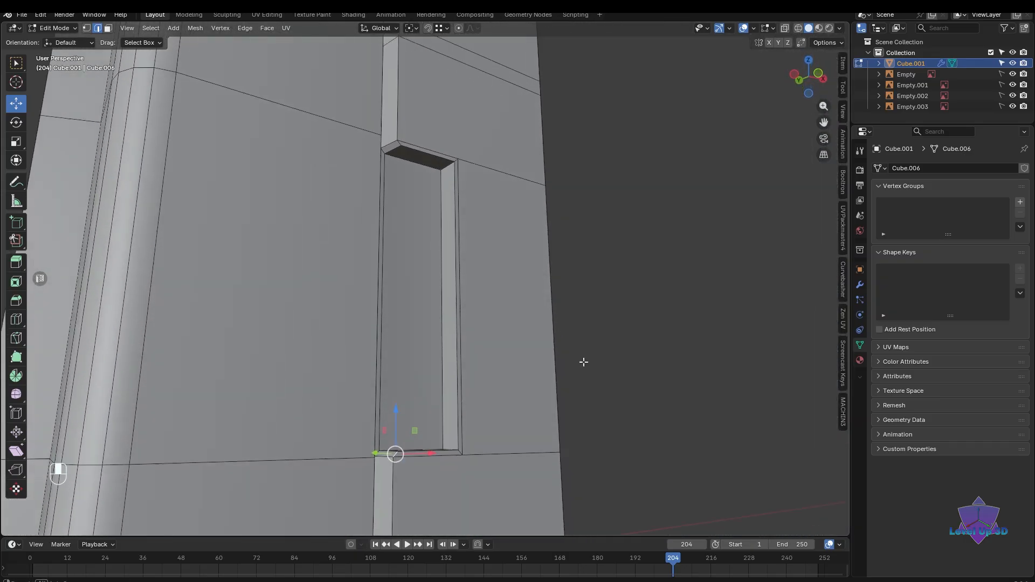
- Compare the contrast recess and its corners with the reference photo of the Game Boy's back and side
scroll(583, 362, down, 3)
mouse_move(550, 375)
shift+middle_down()
mouse_move(527, 444)
mouse_move(543, 386)
shift+middle_up()
scroll(692, 398, up, 4)
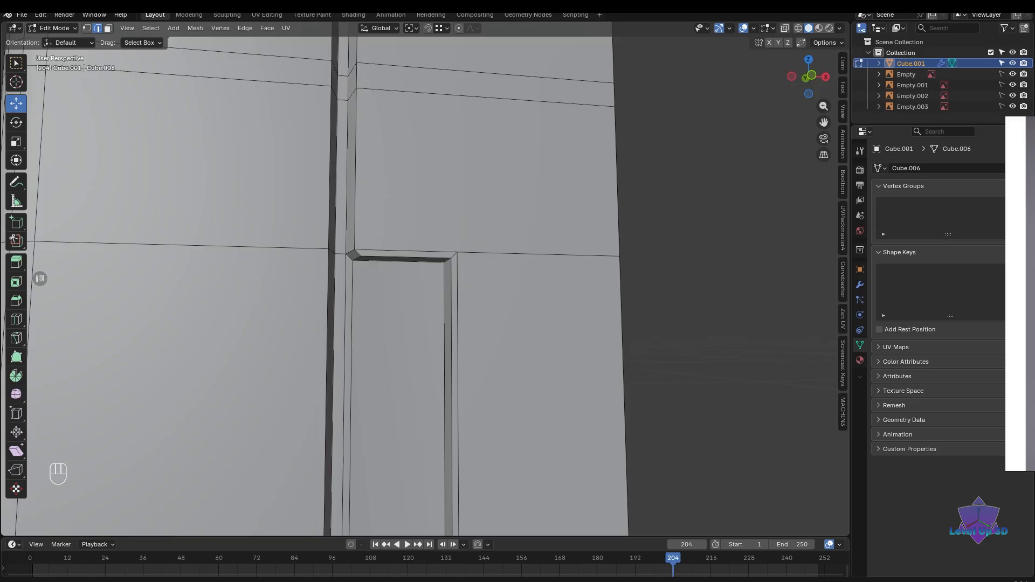
scroll(591, 238, up, 4)
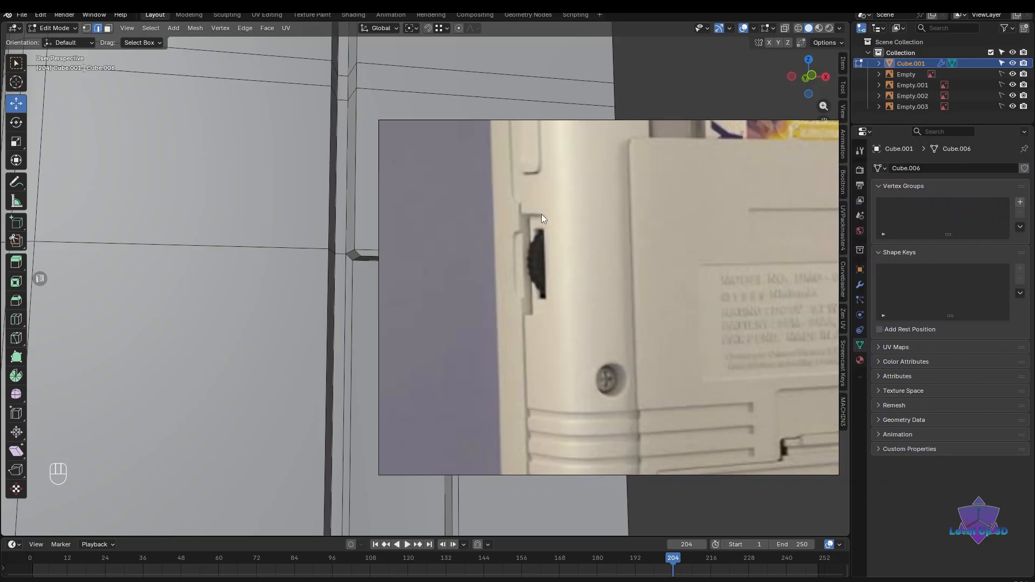
scroll(543, 246, down, 2)
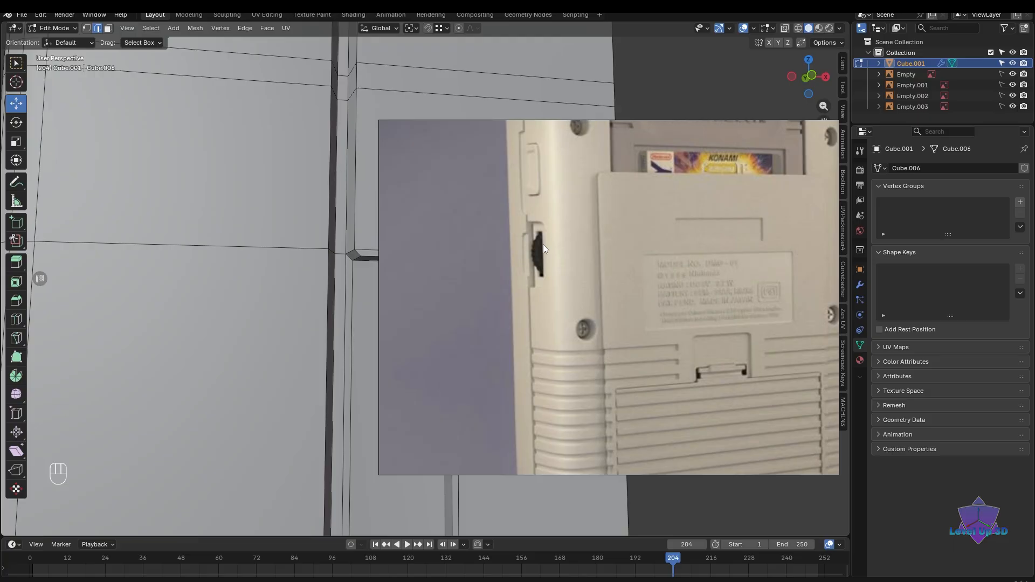
scroll(542, 245, down, 3)
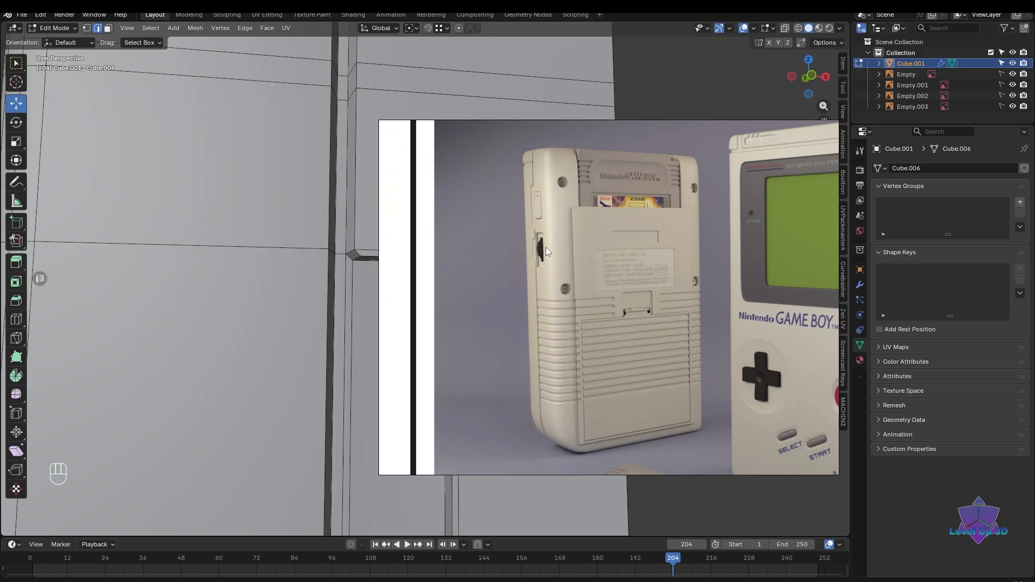
scroll(580, 394, down, 5)
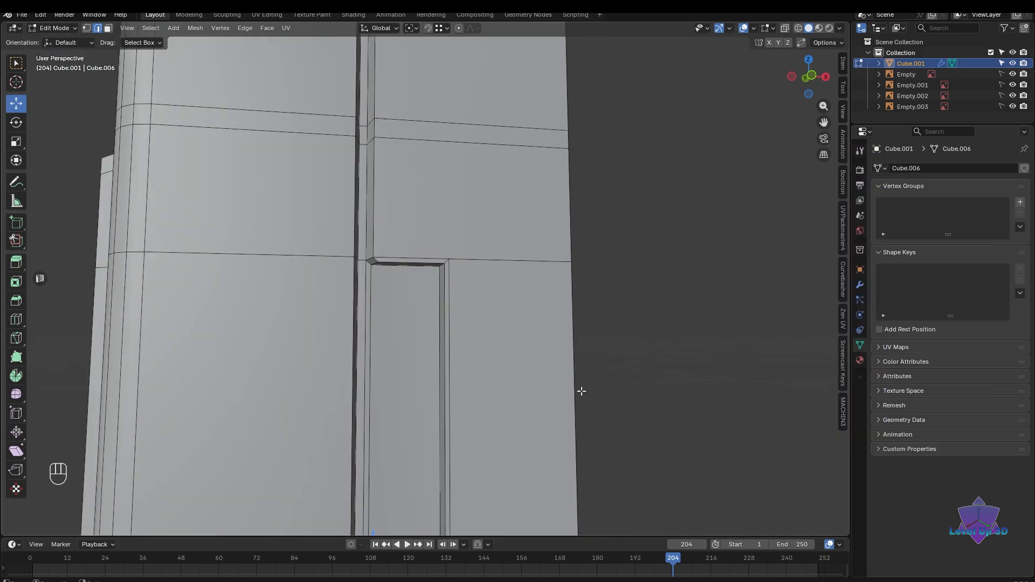
- Examine the contrast recess's shape and shading from several angles, with and without its mesh edges
middle_drag(579, 404, 592, 439)
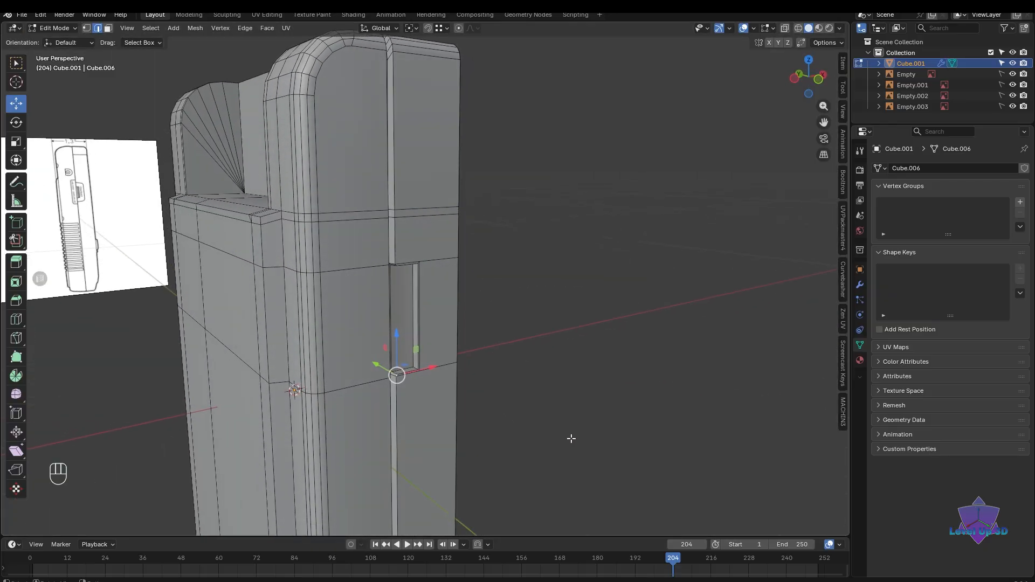
key(Tab)
click(568, 371)
middle_drag(551, 400, 522, 409)
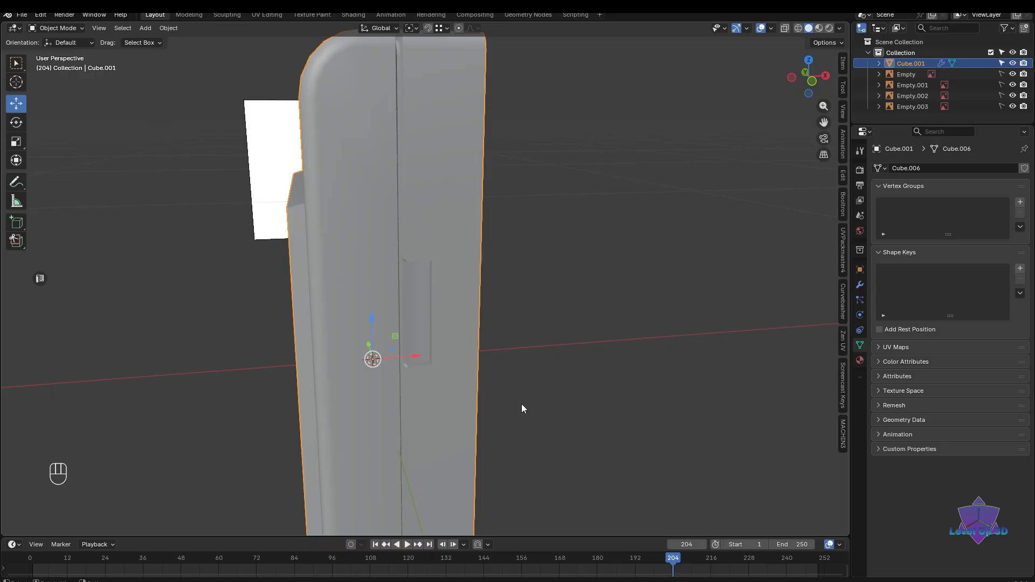
middle_drag(495, 377, 474, 330)
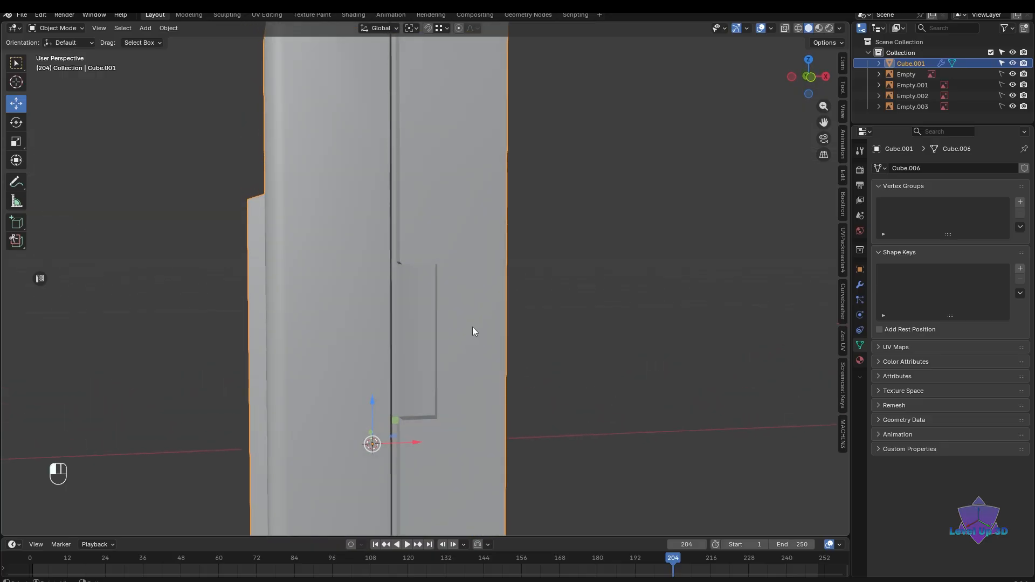
key(Tab)
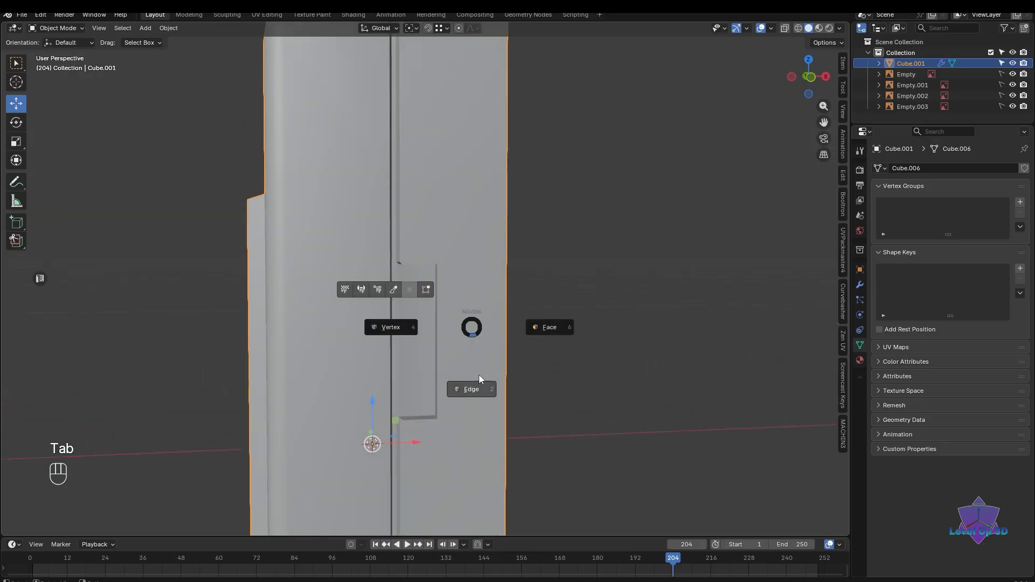
click(412, 332)
middle_drag(412, 332, 521, 306)
scroll(513, 321, up, 2)
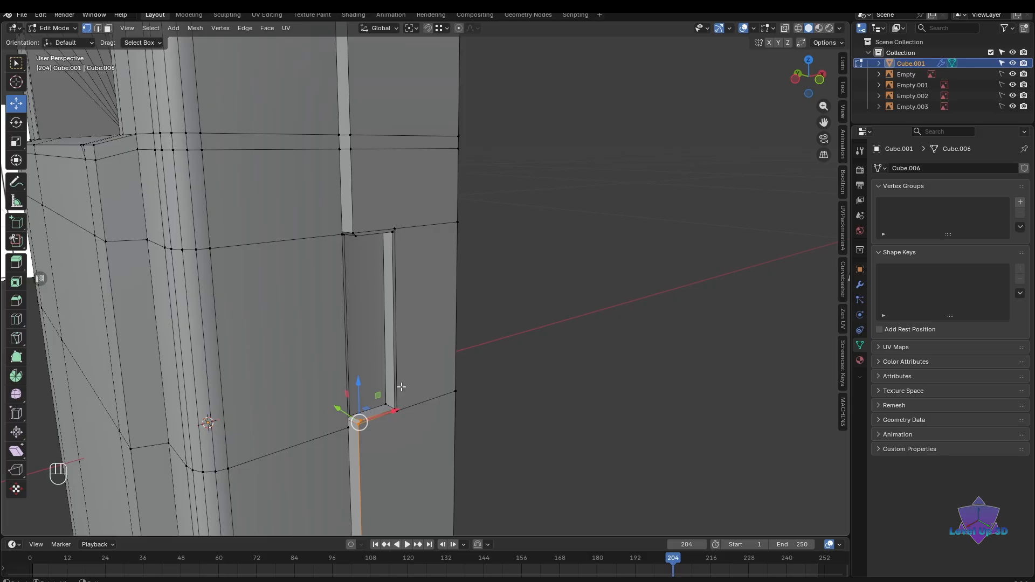
alt+middle_drag(402, 386, 458, 340)
key(Tab)
click(457, 247)
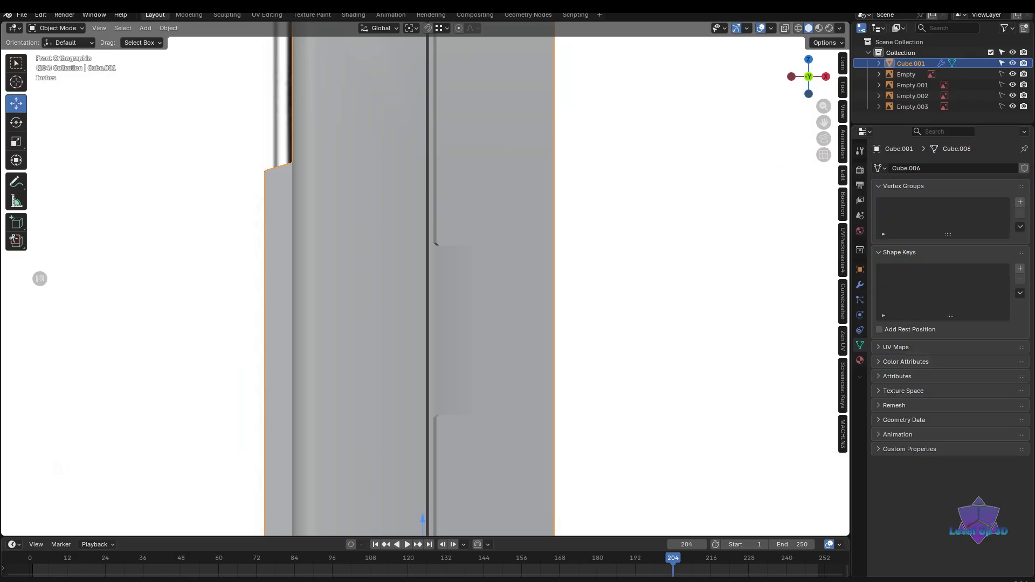
scroll(487, 351, down, 2)
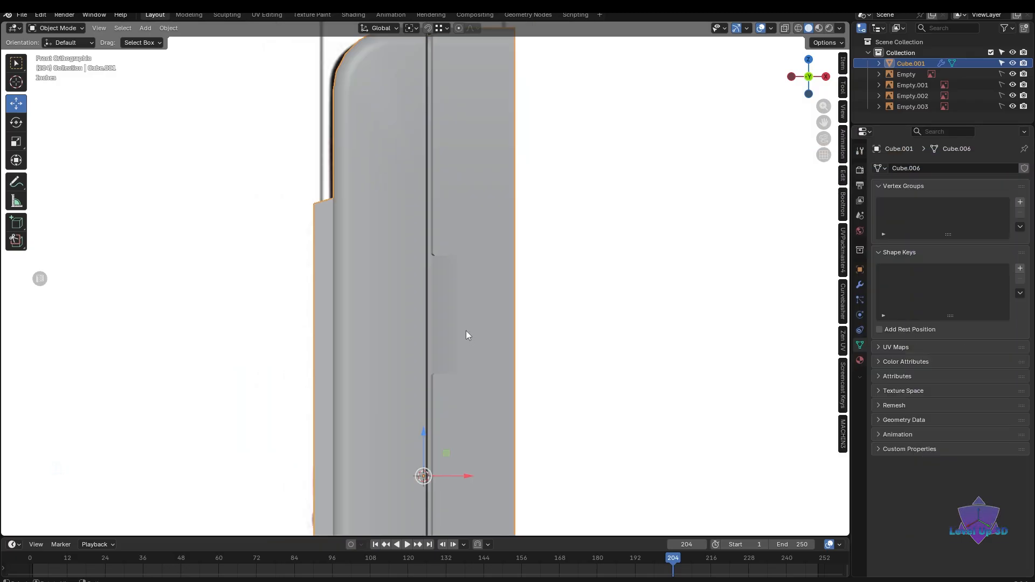
- Add a separate cube object at the world origin in wireframe front view and scale it uniformly to about 0.161
key(Tab)
click(530, 353)
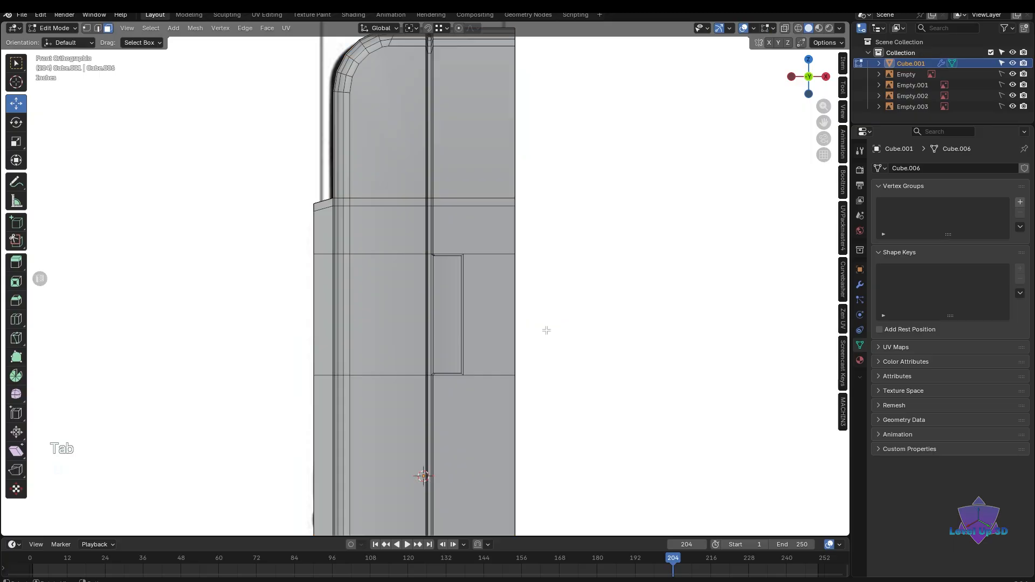
key(shift+z)
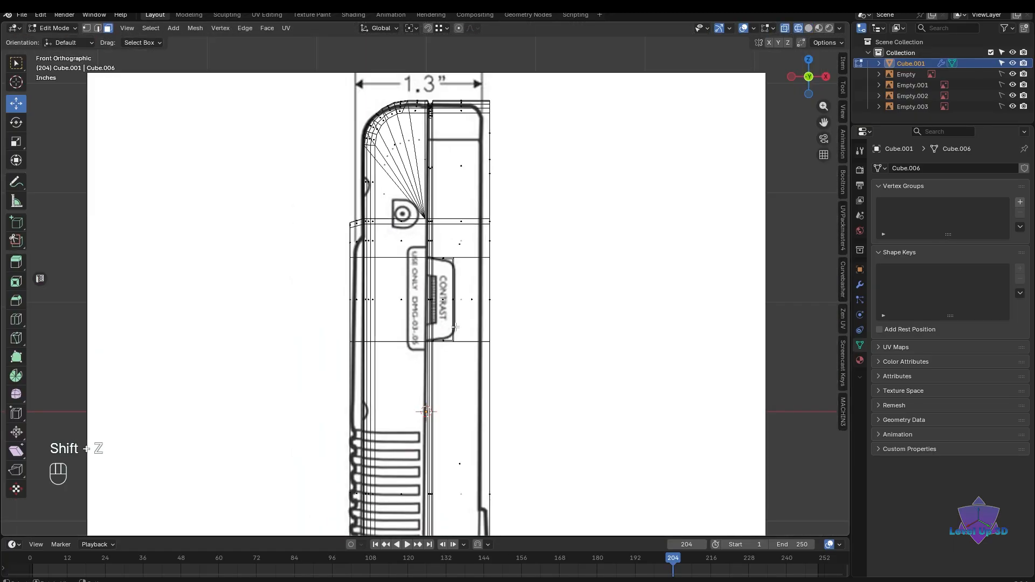
scroll(456, 329, down, 5)
key(Tab)
click(469, 273)
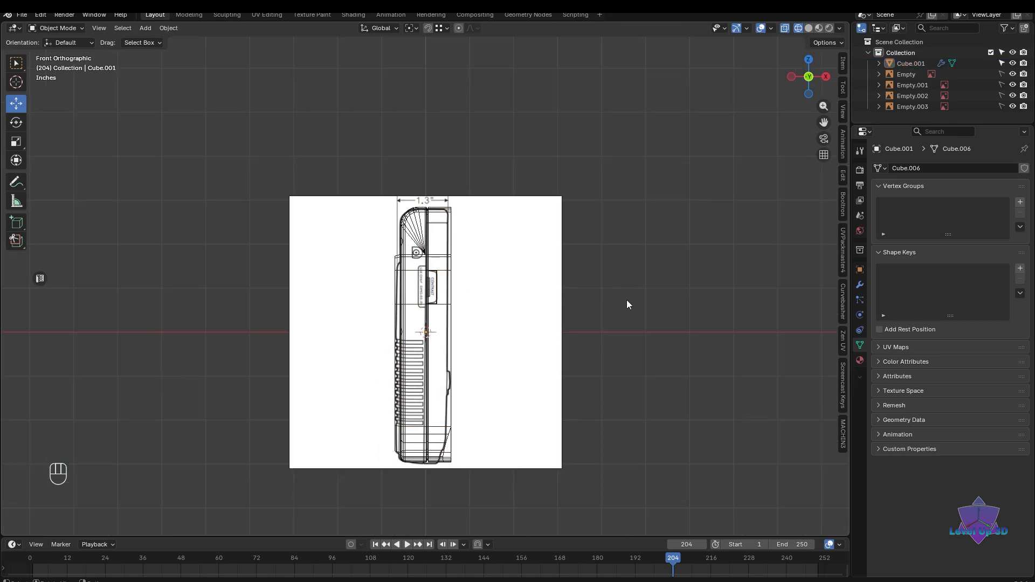
key(shift+a)
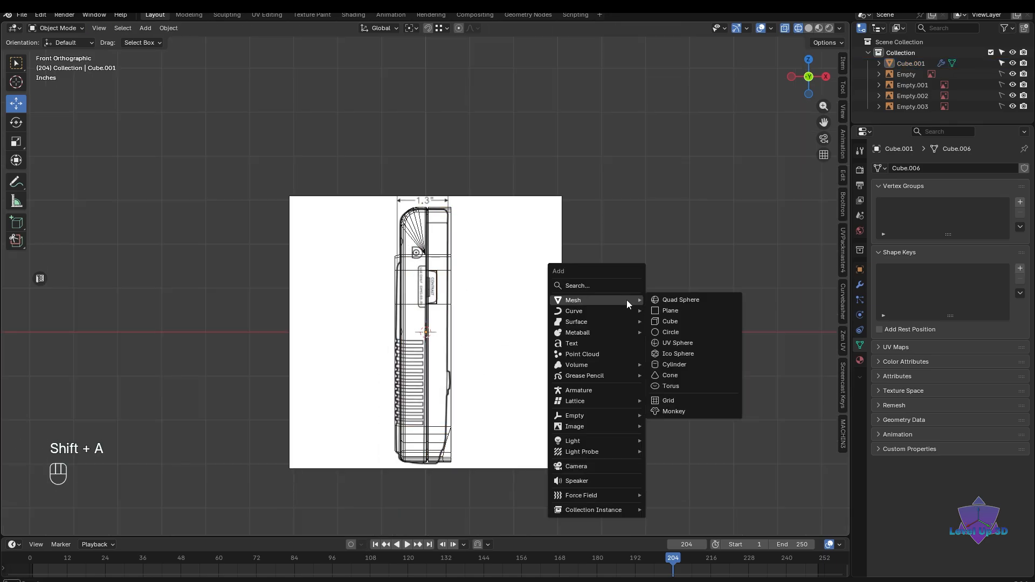
click(686, 322)
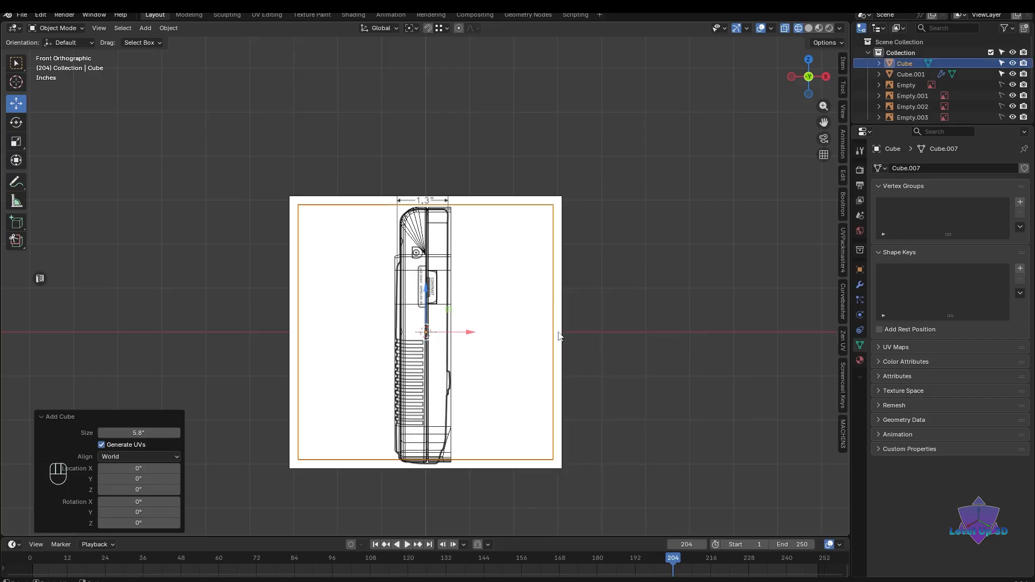
scroll(499, 330, up, 2)
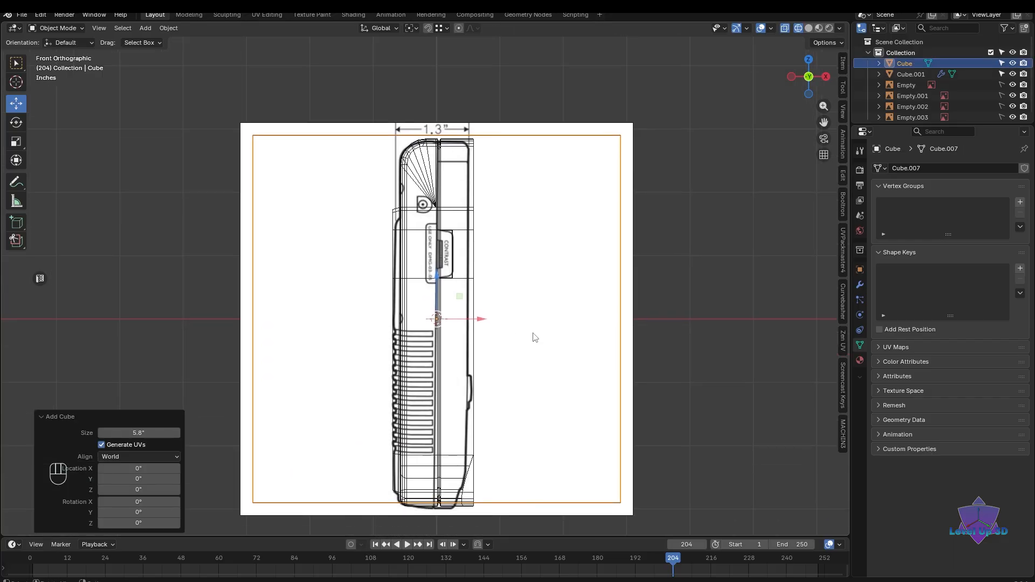
key(s)
click(453, 319)
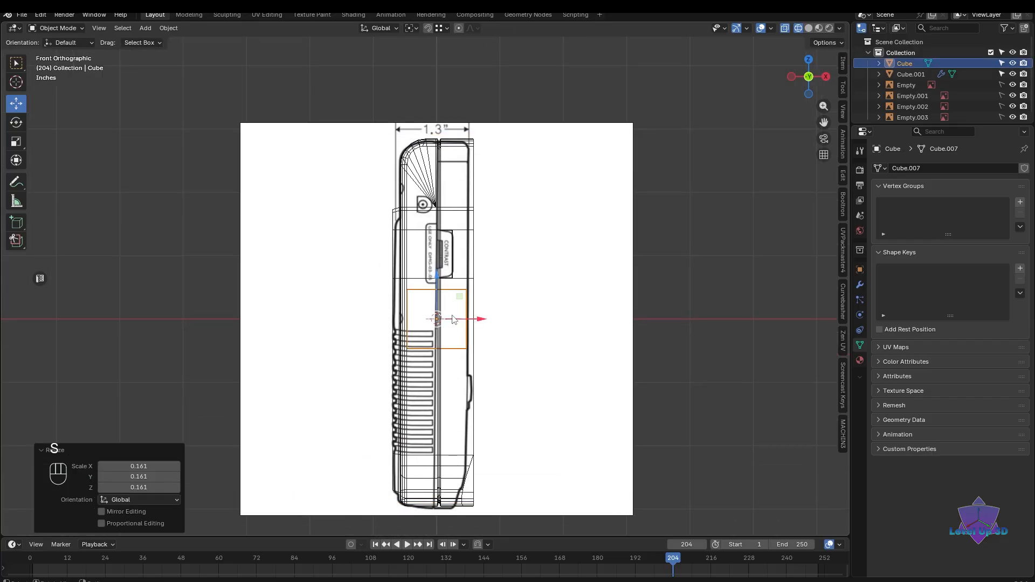
- Move the cube about 1.034 in up along Z to the "USE ONLY" outline and scale it to about 0.379 along X
scroll(453, 319, up, 3)
shift+middle_drag(453, 319, 501, 356)
drag(462, 319, 467, 210)
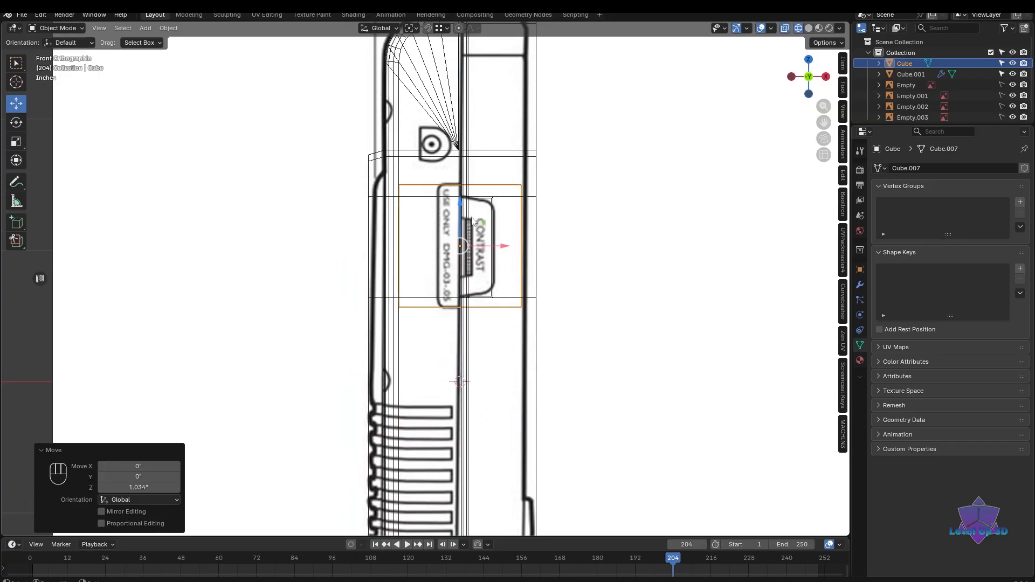
scroll(473, 221, up, 2)
shift+middle_drag(469, 259, 463, 302)
scroll(459, 329, up, 2)
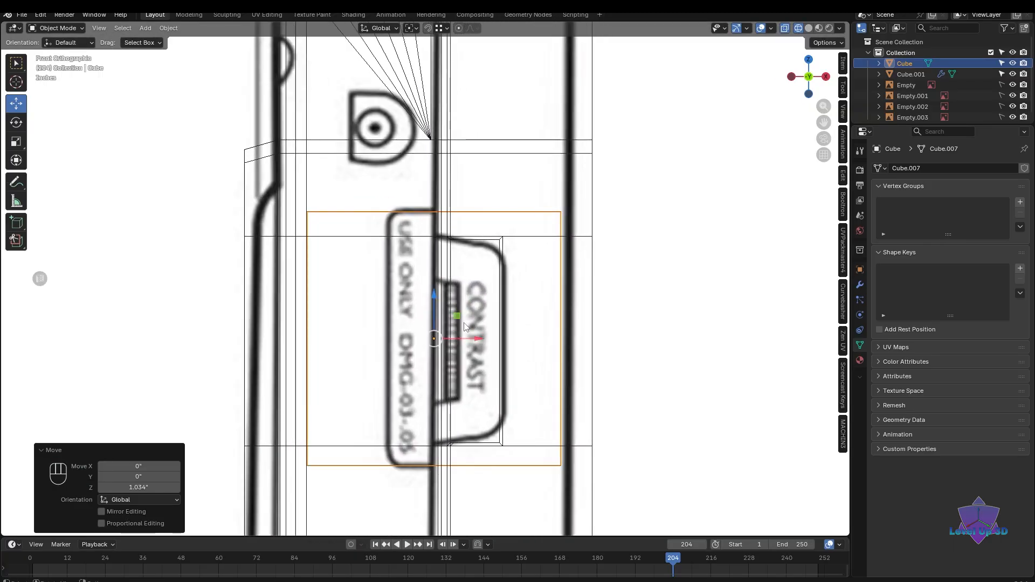
key(s)
key(x)
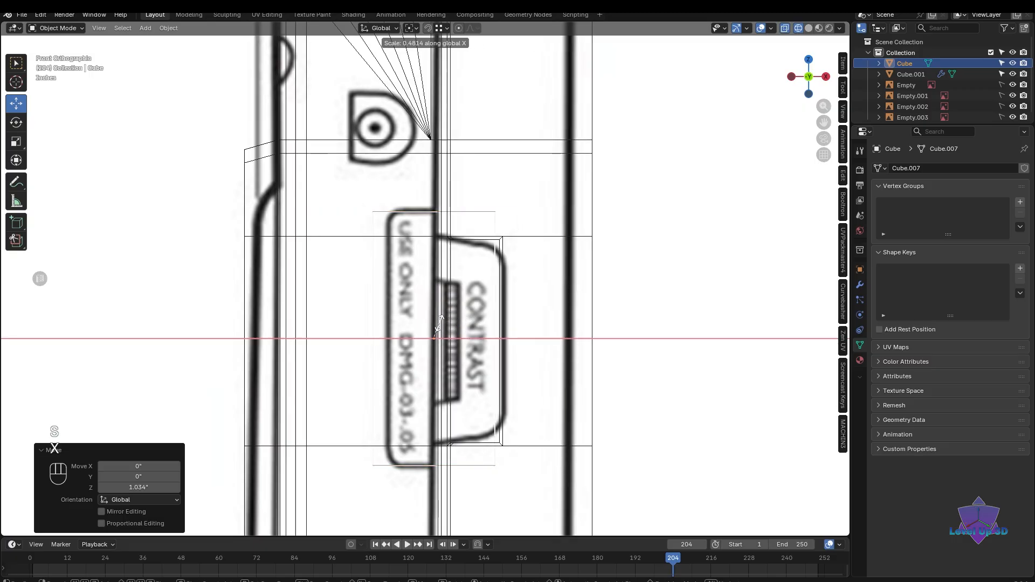
click(449, 339)
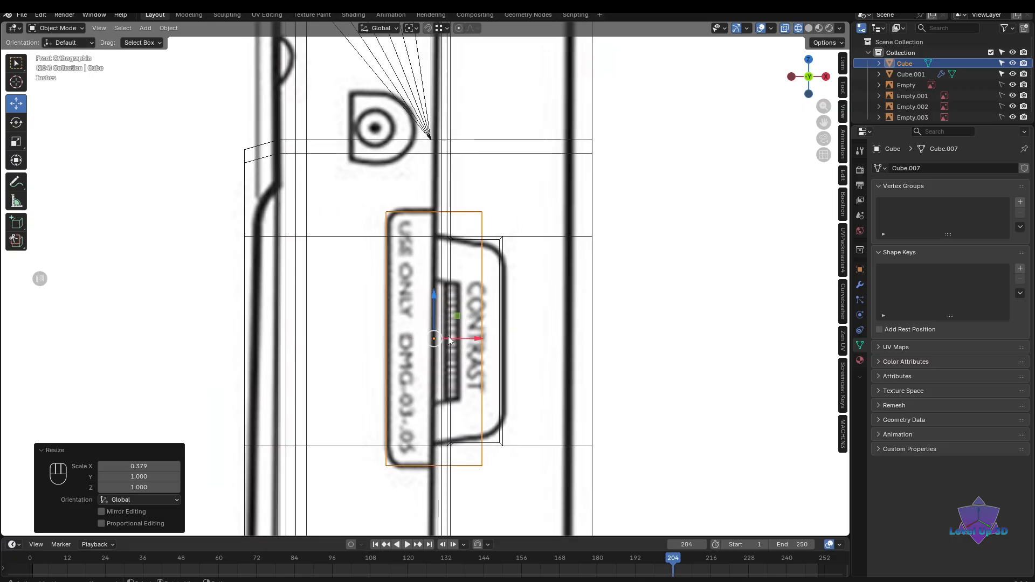
- Move the cube's vertices on the contrast side along X to the seam so the block matches the "USE ONLY" outline's width
key(Tab)
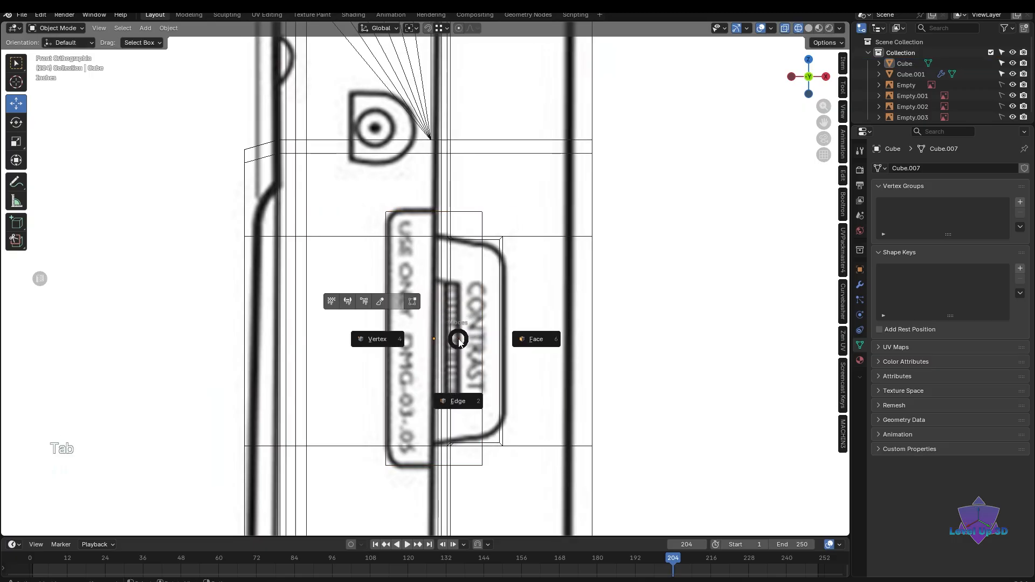
drag(607, 523, 607, 523)
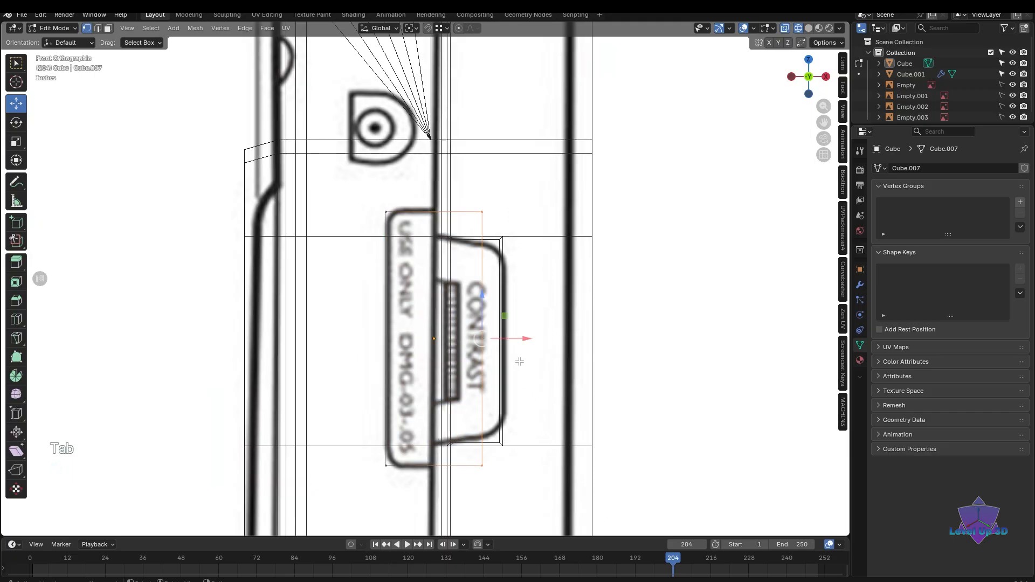
drag(514, 339, 464, 340)
key(shift+z)
scroll(431, 304, down, 5)
mouse_move(485, 407)
middle_down()
mouse_move(575, 406)
mouse_move(536, 419)
mouse_move(398, 272)
middle_up()
key(shift+z)
scroll(343, 389, up, 3)
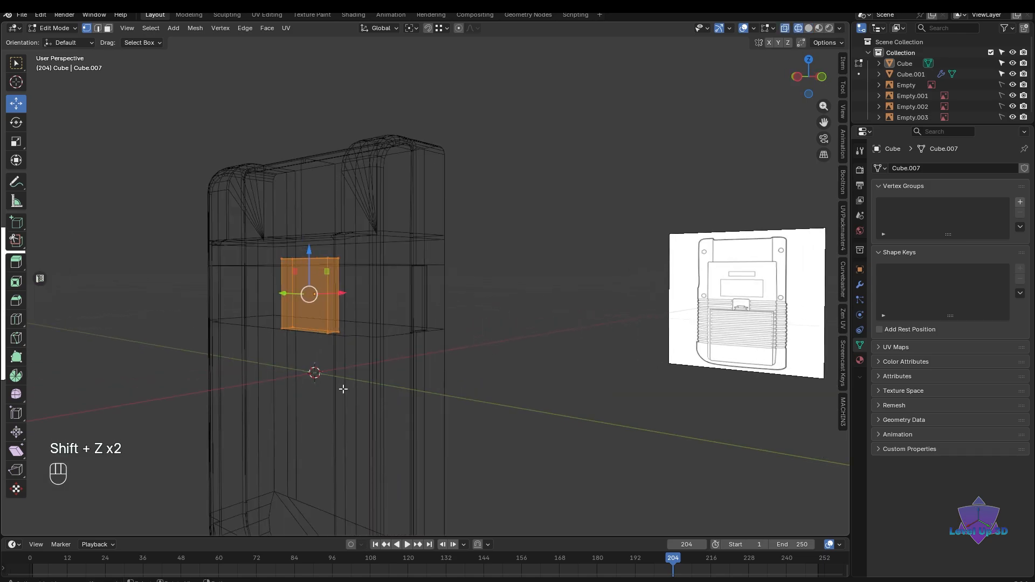
- Move the block 2.0326 in along negative Y so its inner end sits inside the body's contrast side
middle_drag(343, 389, 237, 305)
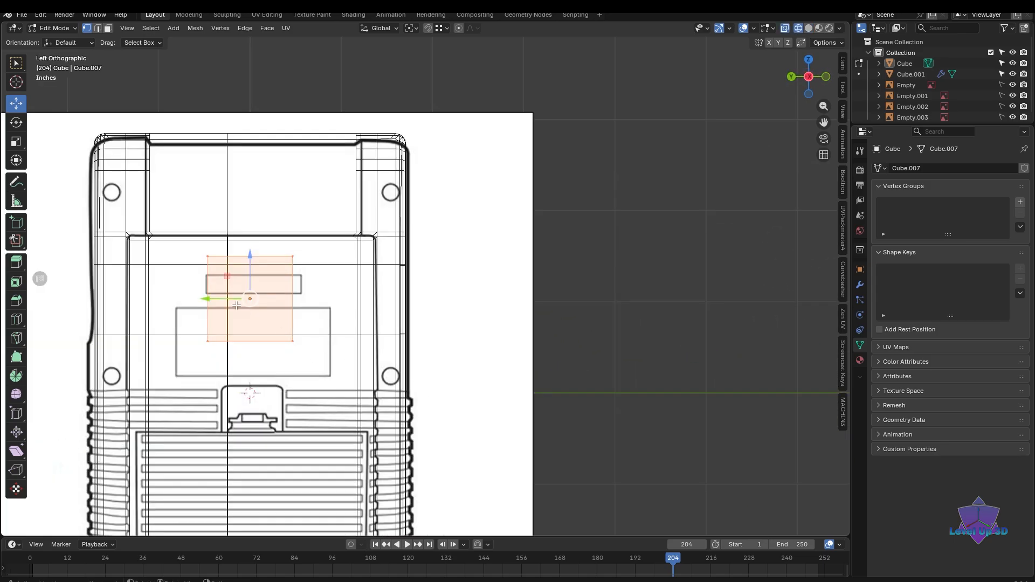
mouse_move(237, 305)
mouse_down()
mouse_move(439, 300)
mouse_move(423, 302)
mouse_up()
key(shift+z)
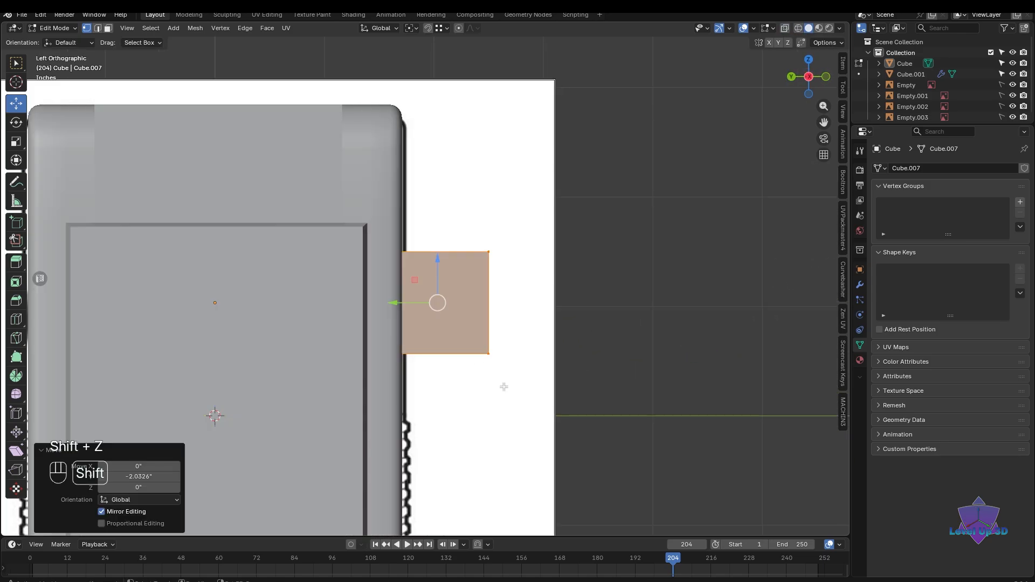
middle_drag(504, 386, 526, 205)
key(shift+z)
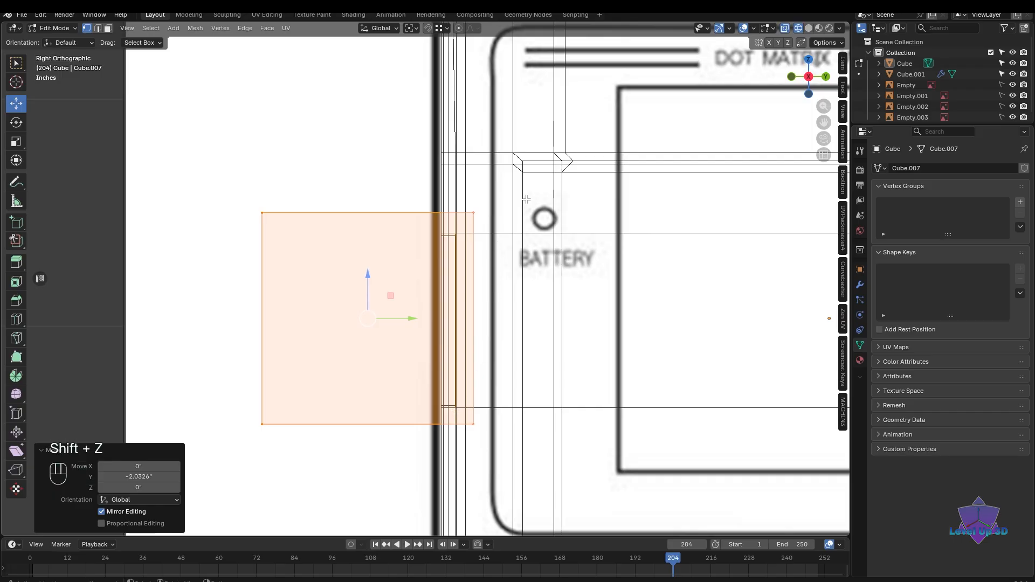
drag(519, 180, 462, 474)
scroll(499, 332, up, 2)
mouse_move(533, 335)
ctrl+mouse_down()
mouse_move(484, 272)
mouse_move(473, 221)
mouse_move(498, 301)
ctrl+mouse_up()
- Shift the block's seam-side vertices slightly along X past the seam line in wireframe front view and finish editing the block
key(shift+z)
mouse_move(763, 503)
middle_down()
mouse_move(560, 388)
mouse_move(580, 393)
mouse_move(581, 381)
mouse_move(578, 408)
middle_up()
key(shift+z)
scroll(580, 393, up, 4)
scroll(581, 393, up, 1)
drag(462, 179, 415, 488)
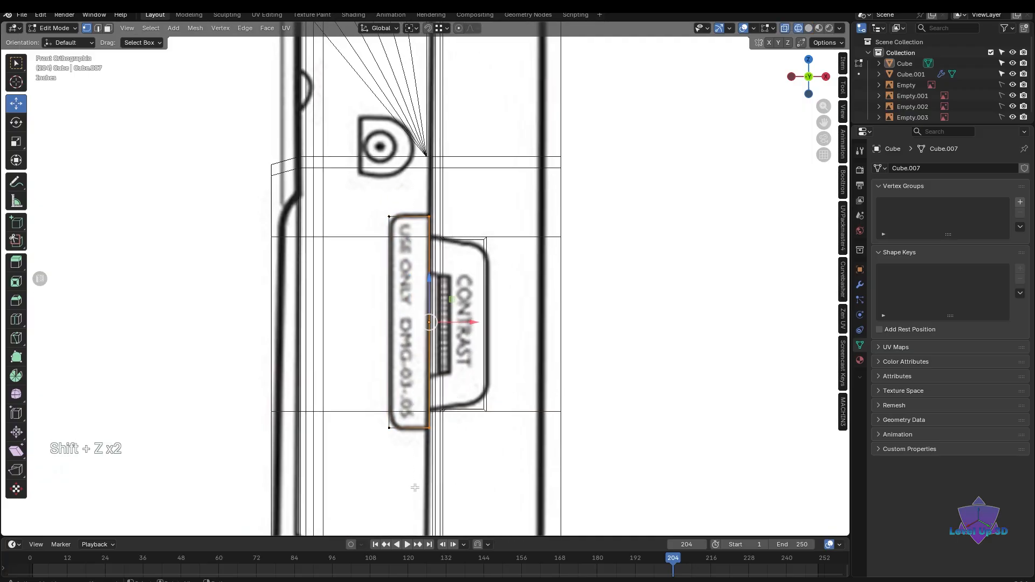
scroll(416, 488, up, 2)
key(g)
key(x)
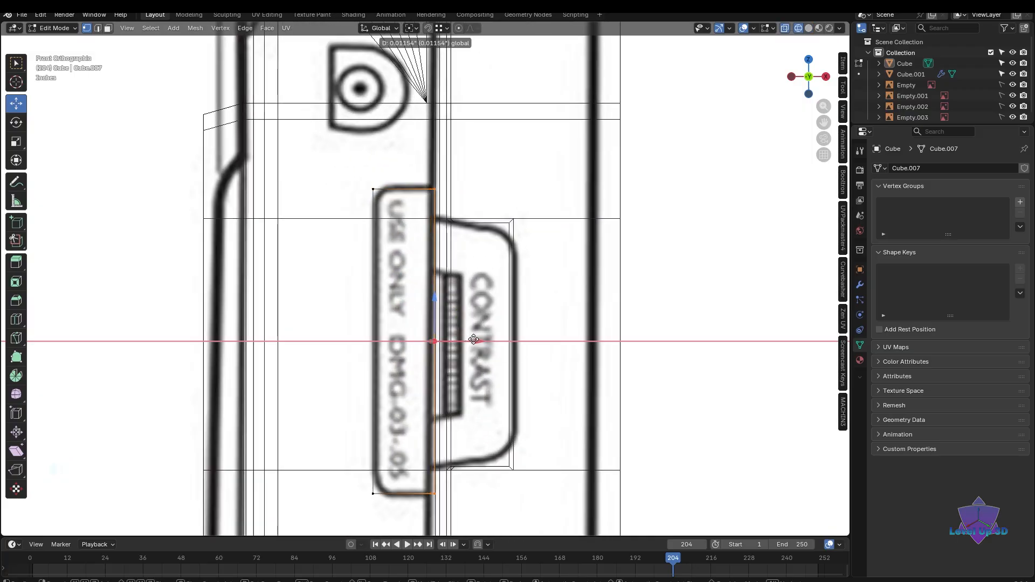
click(482, 340)
key(shift+z)
mouse_move(482, 339)
middle_down()
mouse_move(431, 436)
mouse_move(670, 397)
mouse_move(568, 406)
middle_up()
key(Tab)
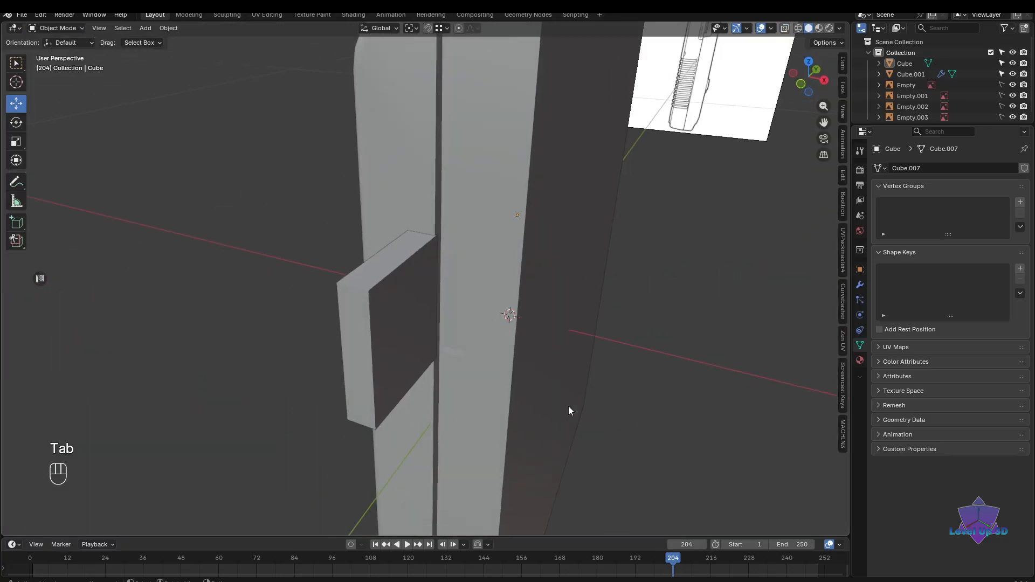
- Cut the block out of the Game Boy body with a brush Boolean Difference
click(412, 326)
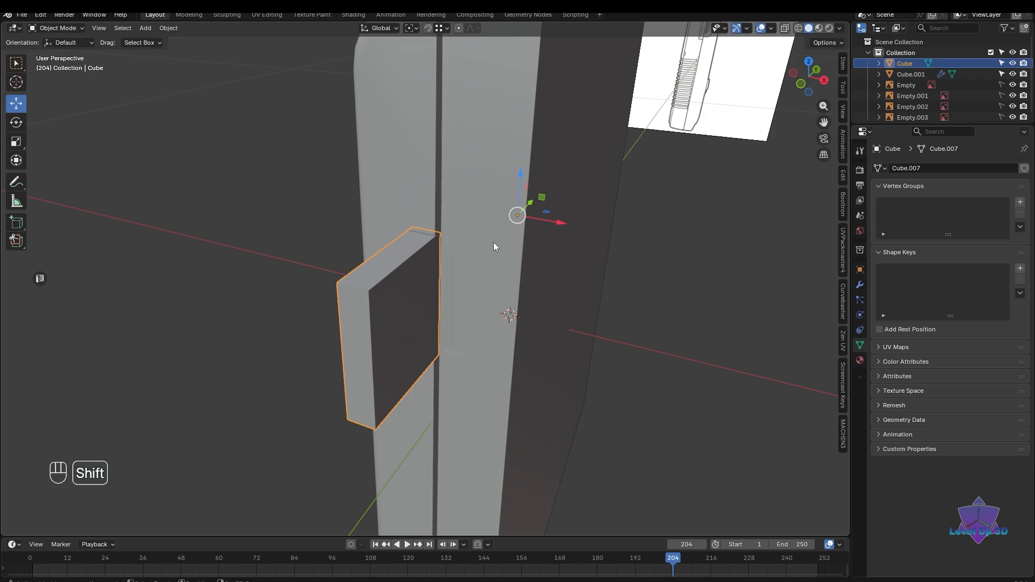
shift+click(603, 323)
middle_drag(603, 322, 552, 355)
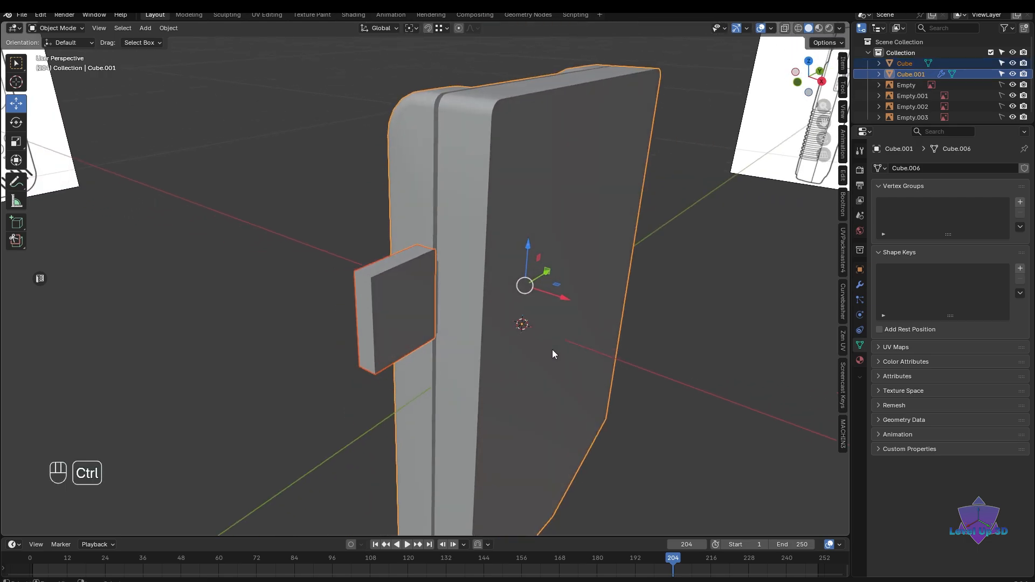
key(ctrl+KP_Subtract)
middle_drag(552, 349, 625, 378)
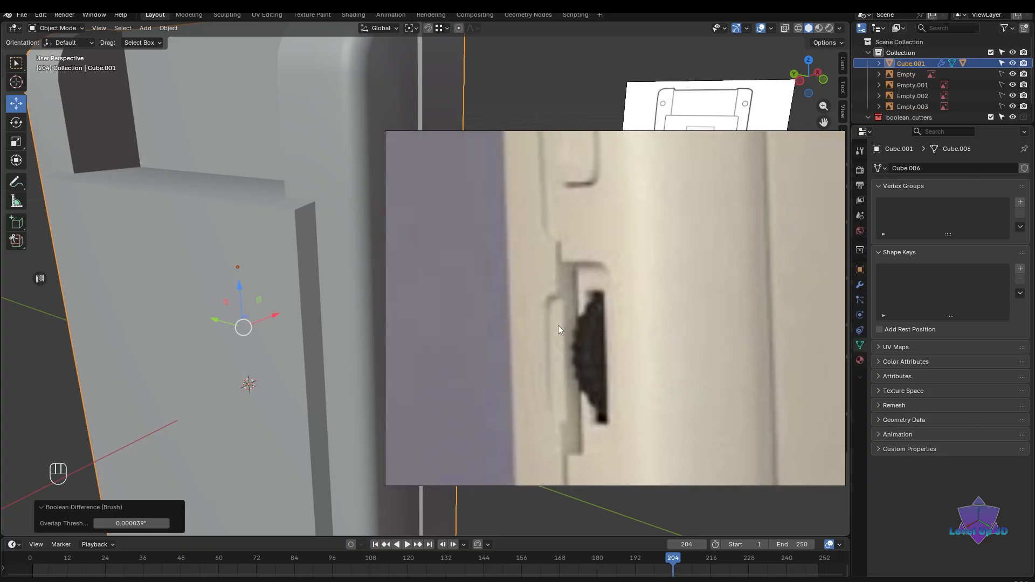
- Move the cutter block about 0.022 in outward along negative Y to make the label recess shallower
middle_drag(533, 340, 553, 276)
click(383, 355)
scroll(383, 359, up, 2)
drag(619, 260, 616, 260)
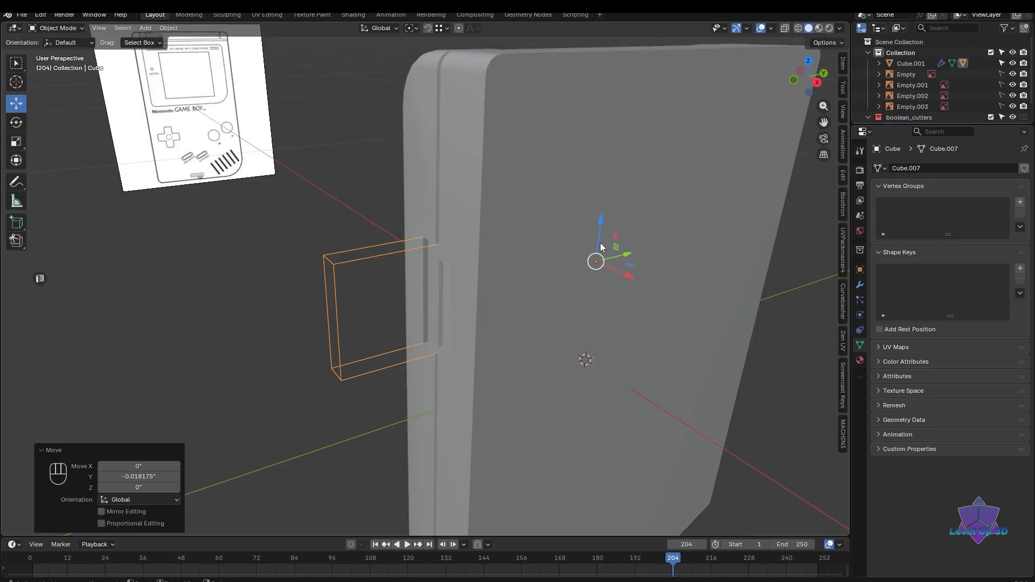
drag(601, 226, 623, 253)
key(ctrl+z)
key(ctrl+z)
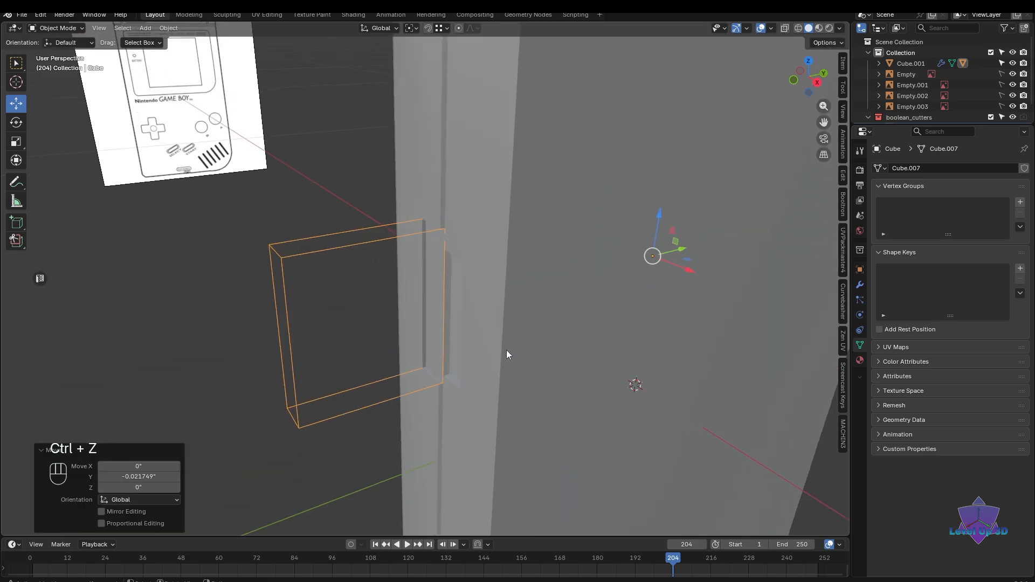
middle_drag(508, 352, 613, 348)
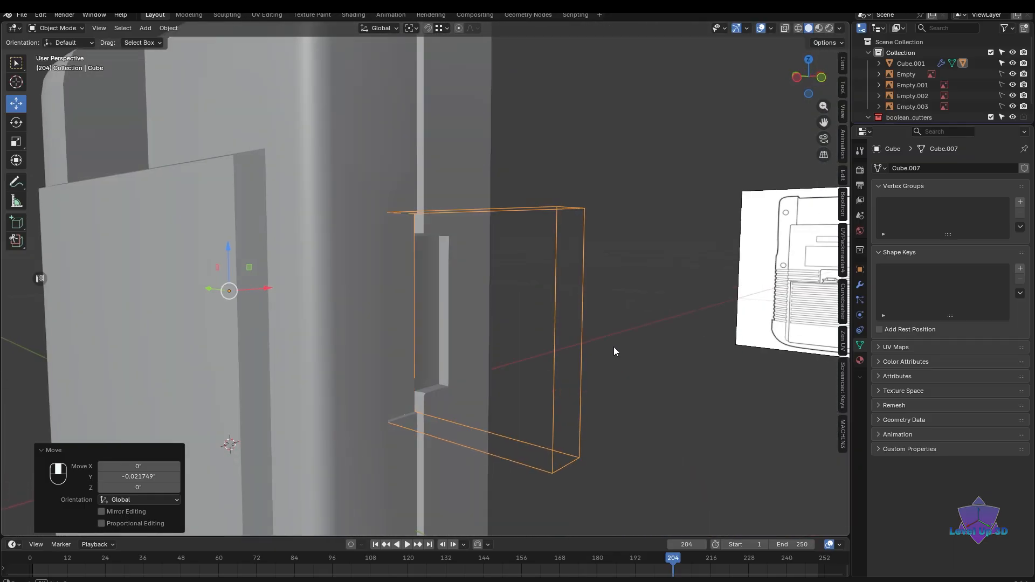
- Check the options of the body's boolean_Cube modifier
click(389, 326)
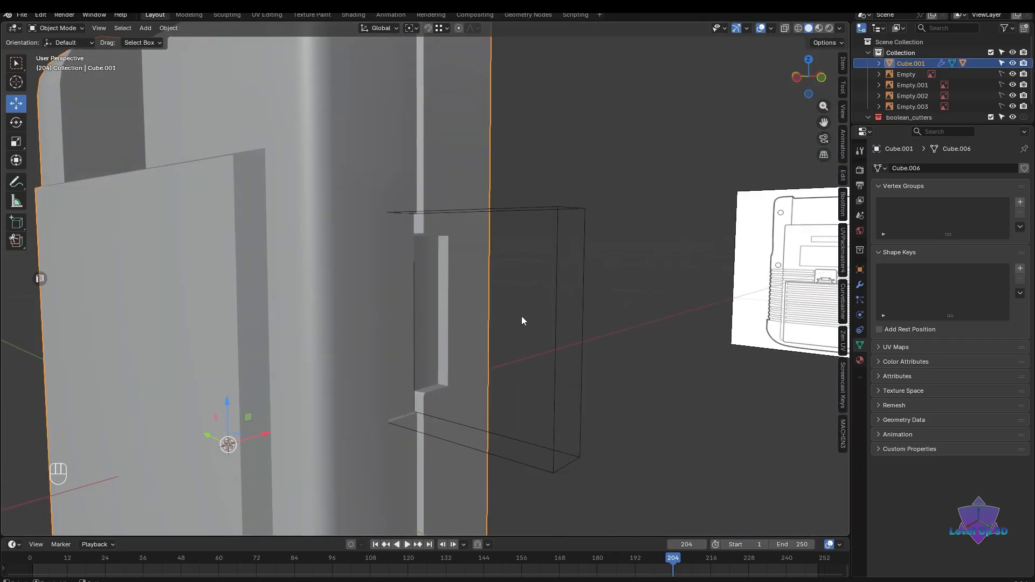
click(860, 286)
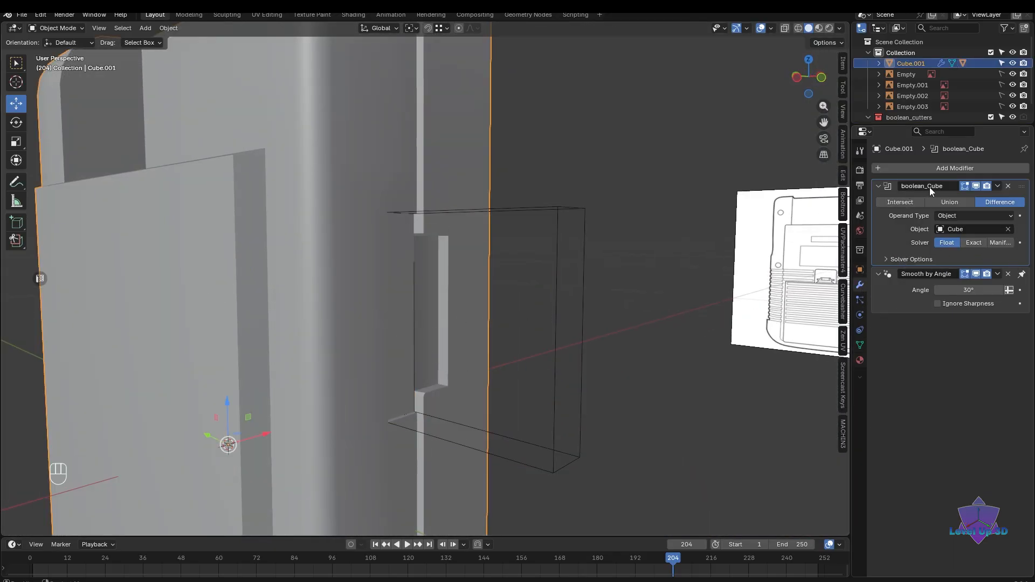
click(998, 186)
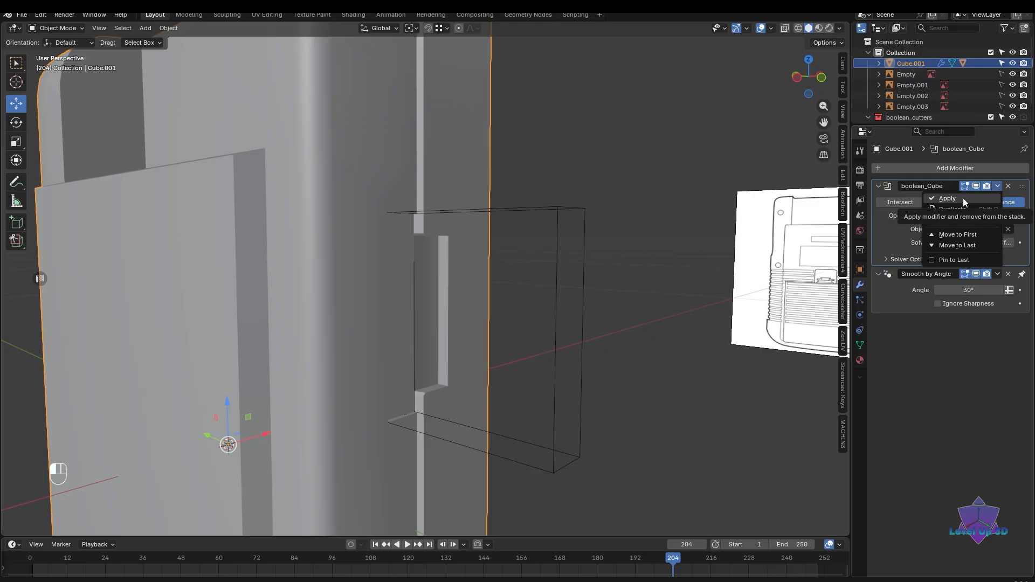
click(672, 262)
- Hide the label cutter block so only the recess in the body's side is shown
drag(613, 165, 538, 268)
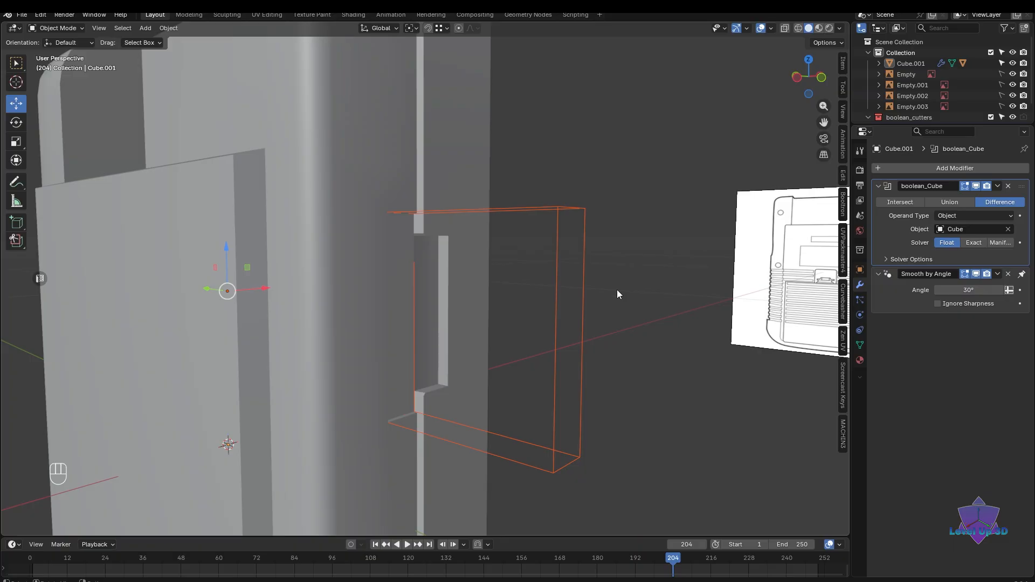
click(581, 292)
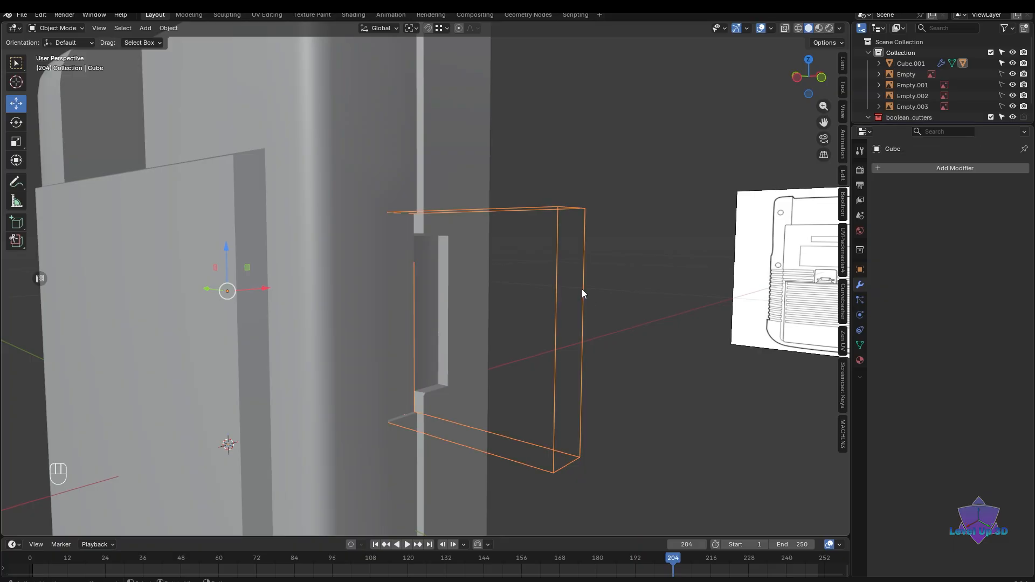
key(h)
middle_drag(581, 290, 481, 376)
scroll(475, 399, down, 5)
mouse_move(470, 416)
middle_down()
mouse_move(507, 391)
mouse_move(487, 442)
mouse_move(566, 393)
mouse_move(562, 377)
mouse_move(515, 399)
mouse_move(513, 329)
middle_up()
key(shift+z)
key(shift+z)
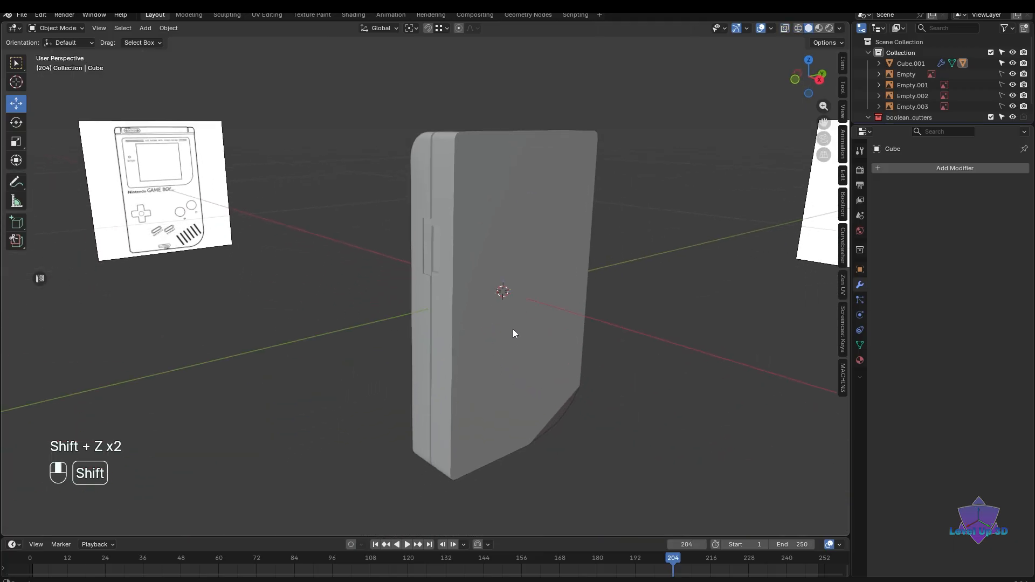
- Turn on Cavity in the solid viewport shading
scroll(498, 367, down, 1)
click(840, 29)
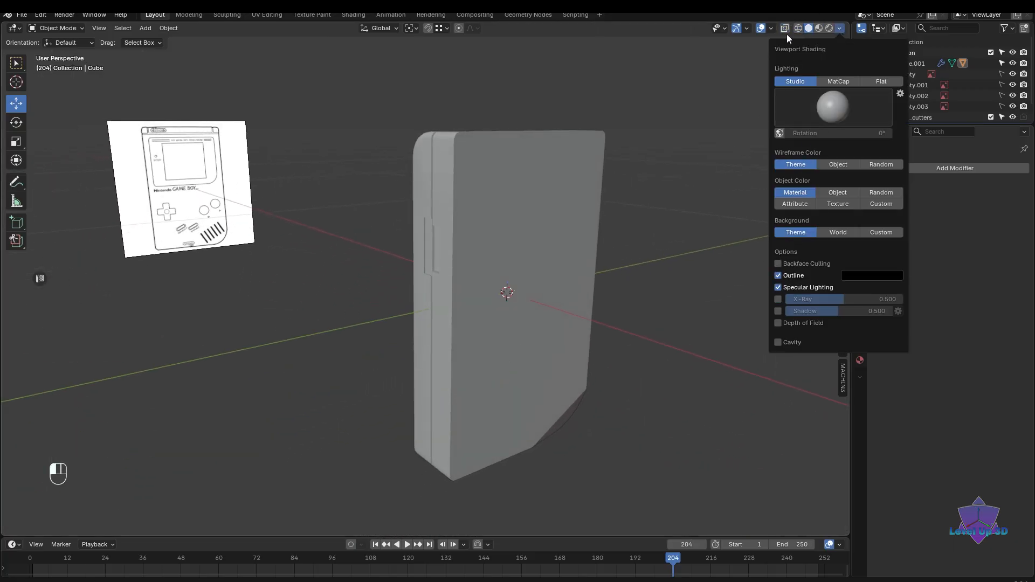
click(773, 29)
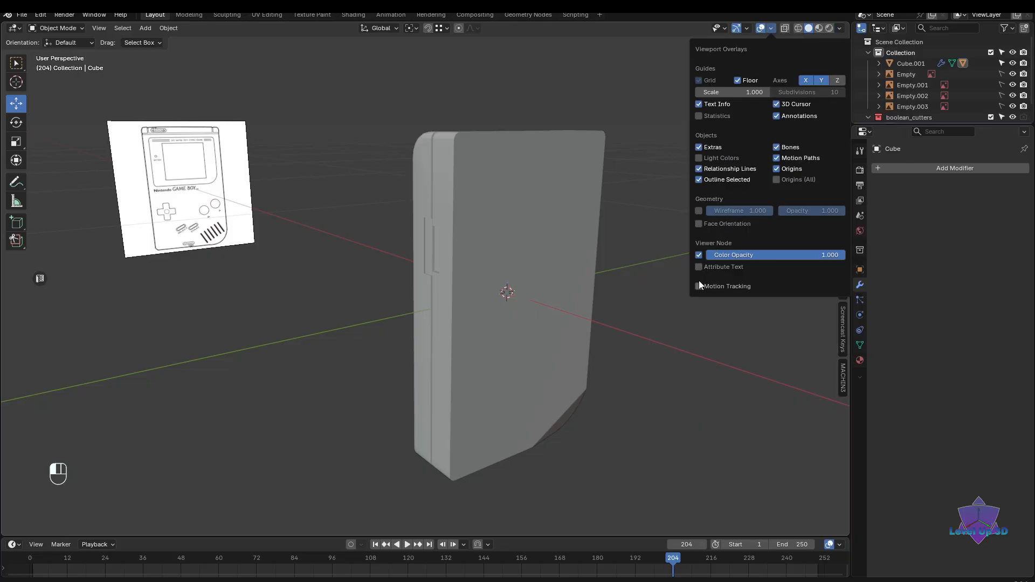
click(747, 29)
click(773, 29)
click(842, 28)
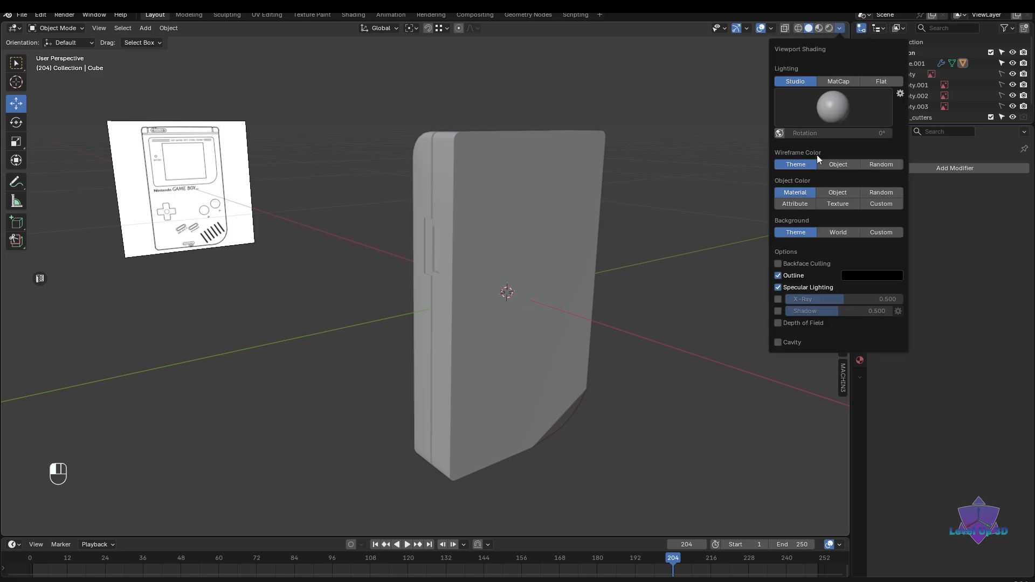
click(780, 343)
mouse_move(561, 383)
middle_down()
mouse_move(520, 368)
mouse_move(586, 399)
mouse_move(506, 397)
mouse_move(504, 388)
mouse_move(541, 328)
mouse_move(550, 365)
mouse_move(576, 365)
middle_up()
- Examine the contrast-side reference against the body in wireframe front view, from the round jack down to the grip ribs
key(shift+z)
scroll(553, 326, up, 2)
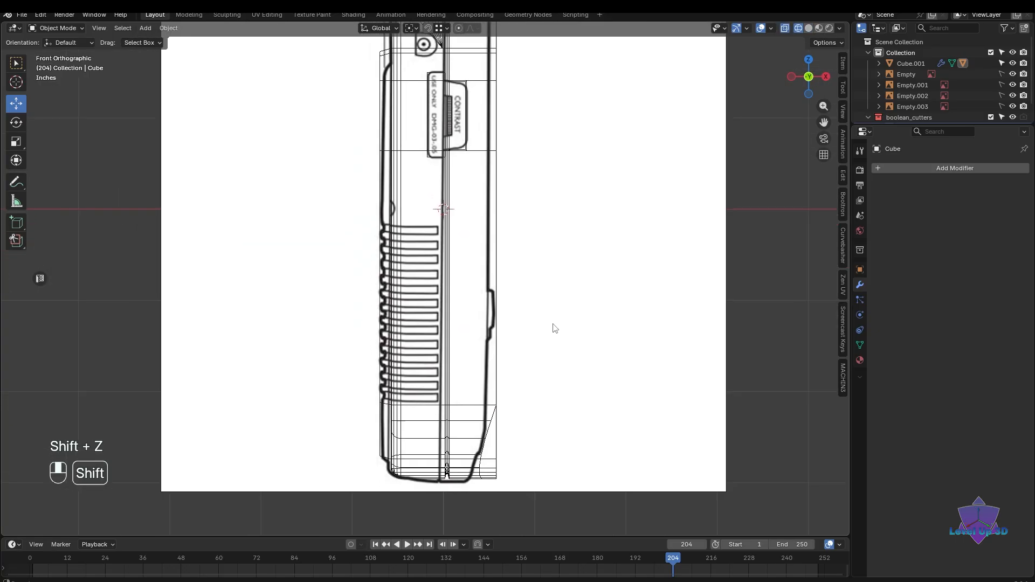
mouse_move(553, 326)
shift+middle_down()
mouse_move(569, 387)
mouse_move(543, 342)
shift+middle_up()
scroll(570, 388, down, 3)
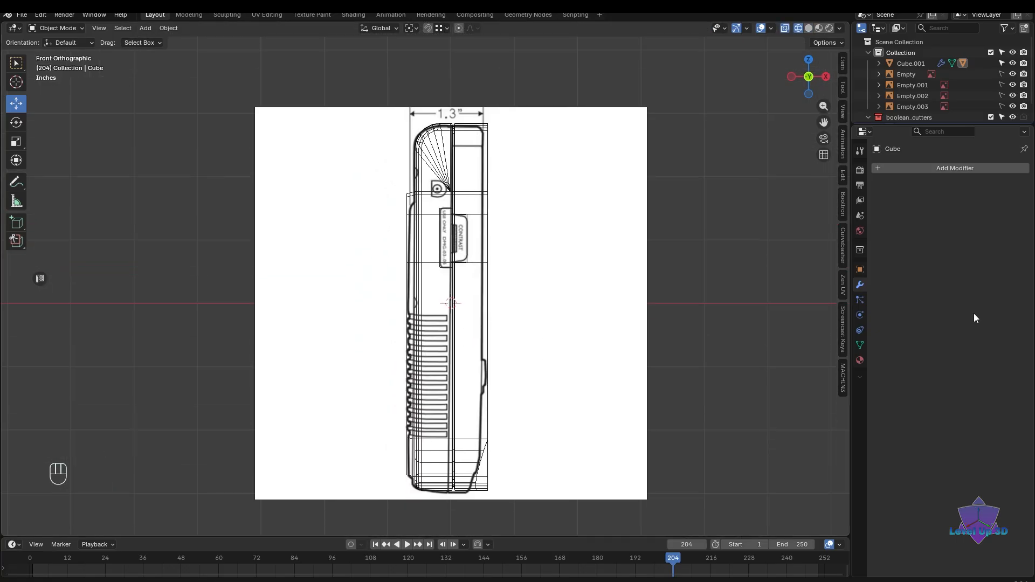
scroll(561, 331, up, 2)
shift+middle_drag(561, 330, 540, 300)
scroll(545, 332, down, 2)
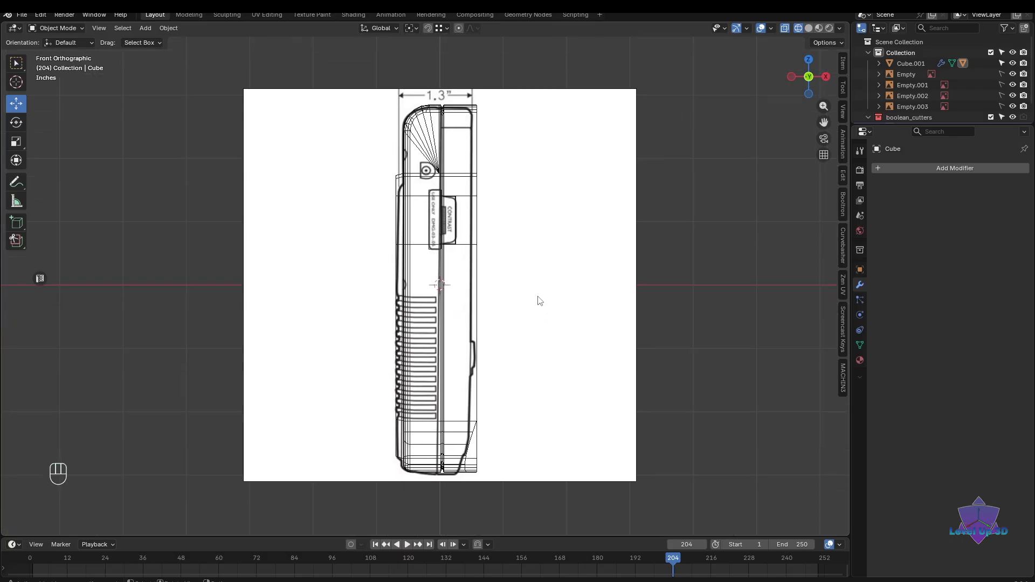
scroll(539, 300, up, 6)
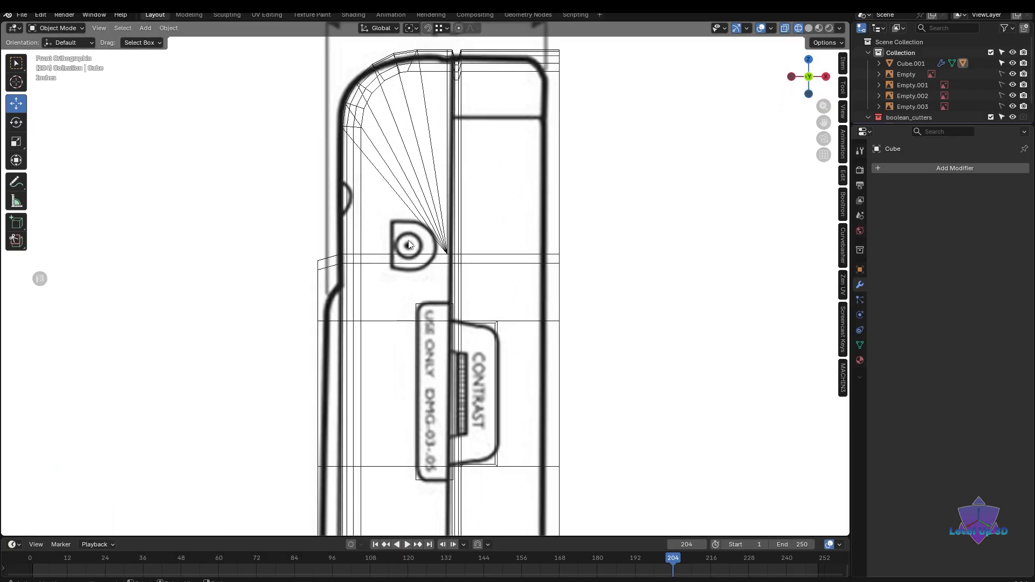
scroll(464, 288, down, 5)
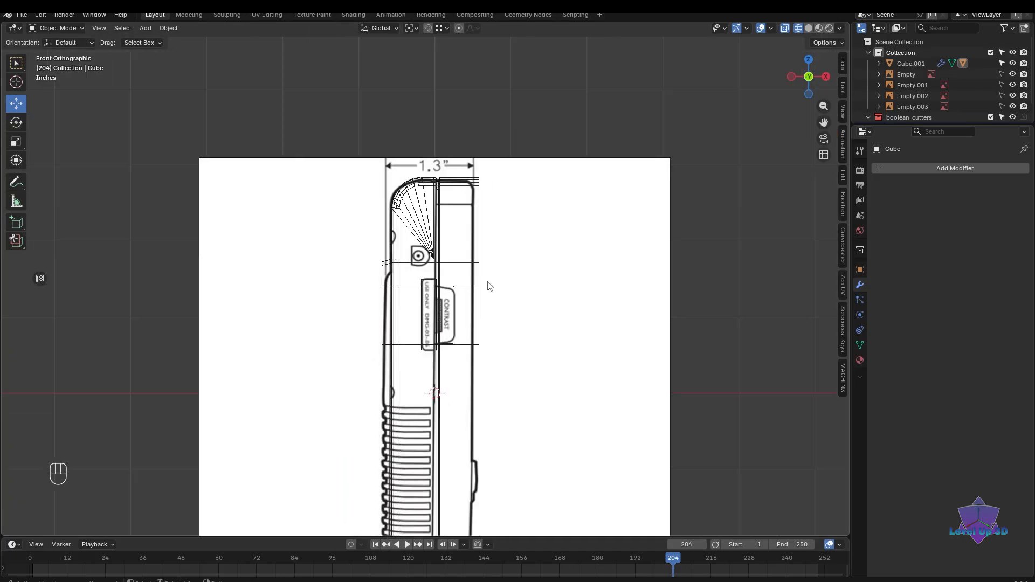
scroll(489, 286, down, 2)
- Examine the EXT CONNECTOR and VOL outlines on the opposite side against the body in wireframe back view
middle_drag(483, 303, 559, 382)
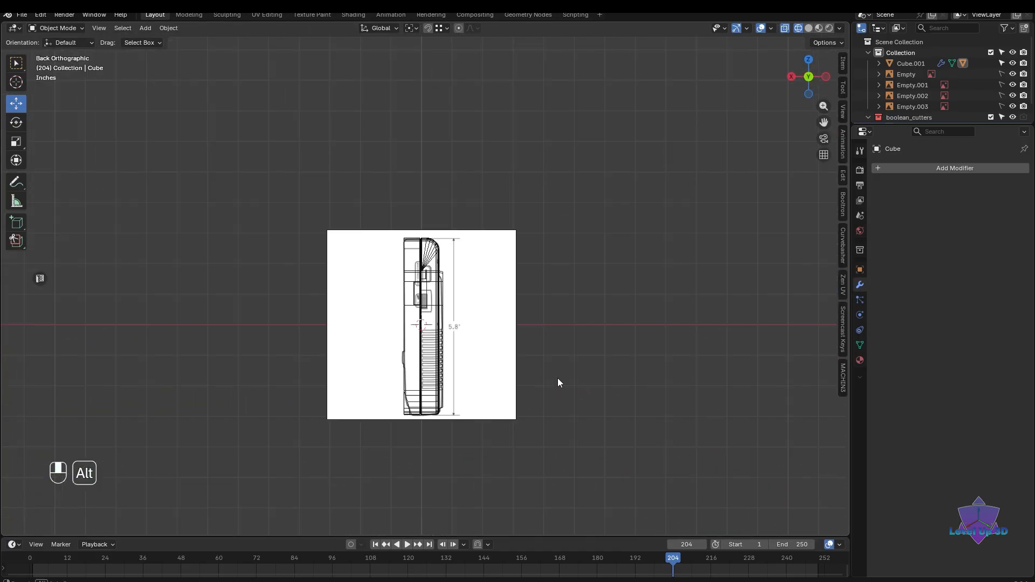
scroll(511, 377, up, 8)
shift+scroll(488, 337, up, 2)
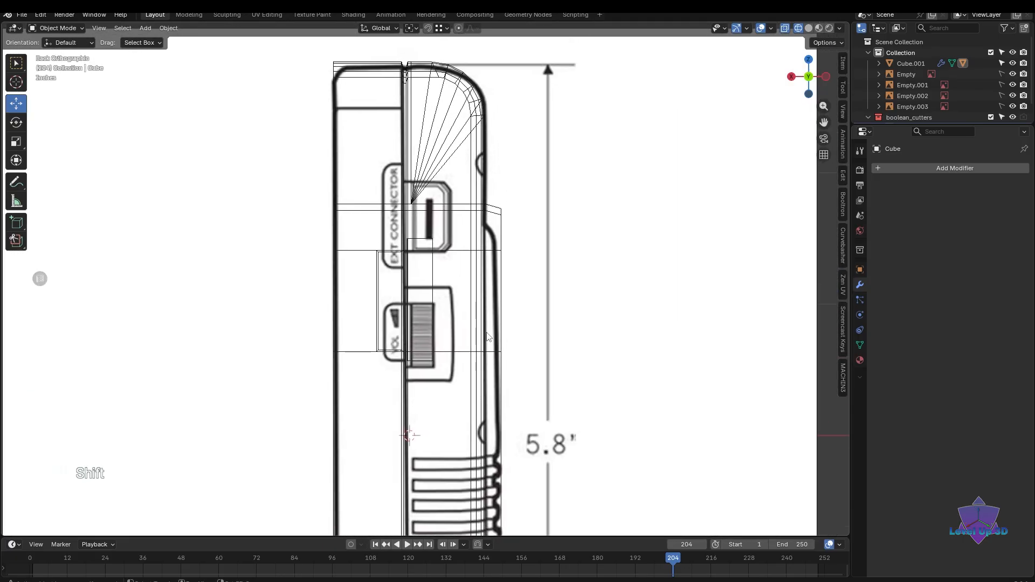
scroll(407, 173, up, 1)
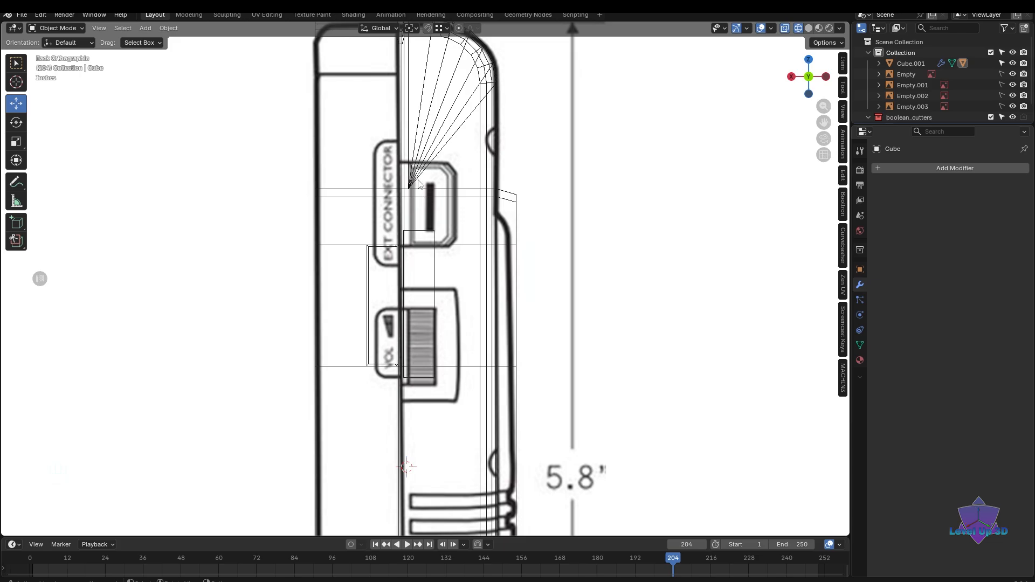
shift+middle_drag(516, 310, 530, 349)
scroll(507, 326, down, 1)
scroll(523, 341, up, 1)
scroll(526, 345, up, 1)
key(shift+z)
key(shift+z)
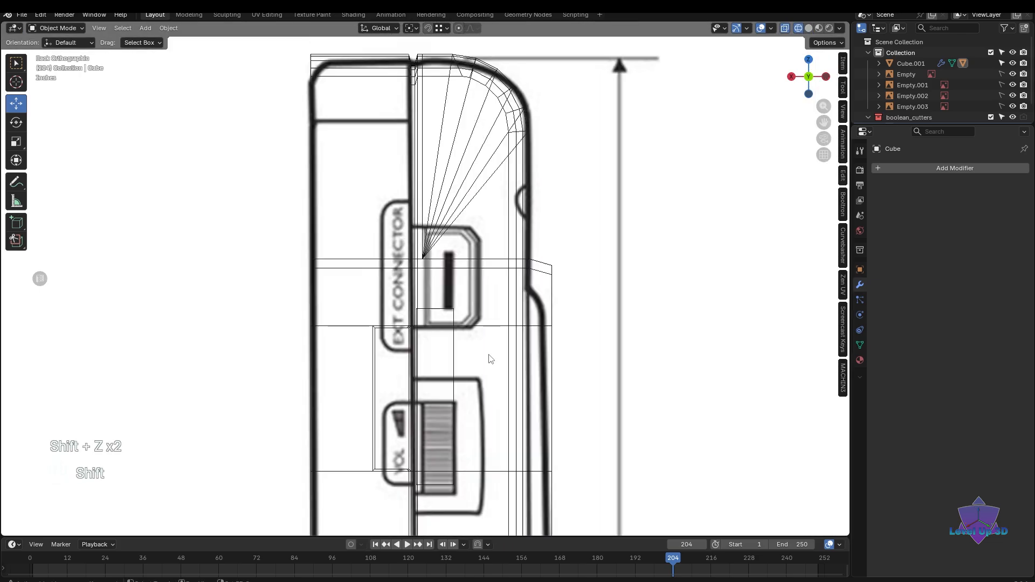
- Open the body mesh for vertex editing in wireframe back view, framed on the EXT CONNECTOR and VOL outlines
key(shift+z)
click(486, 321)
scroll(488, 329, down, 2)
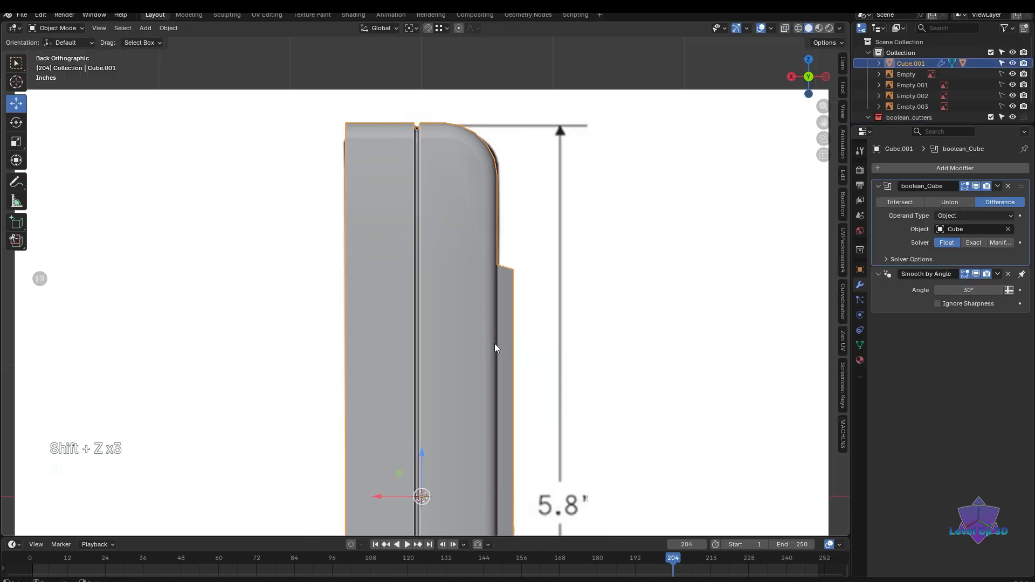
key(Tab)
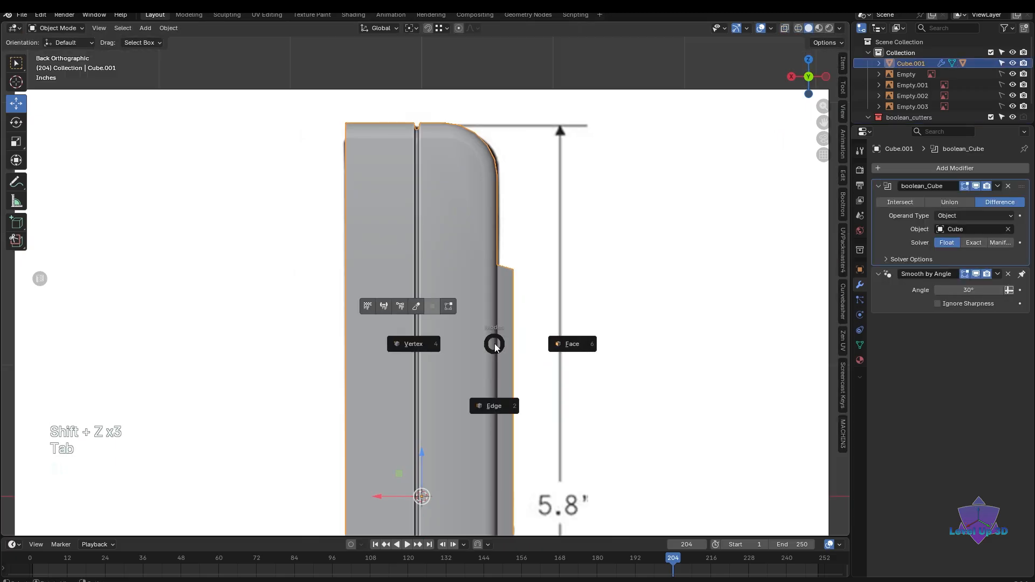
click(426, 346)
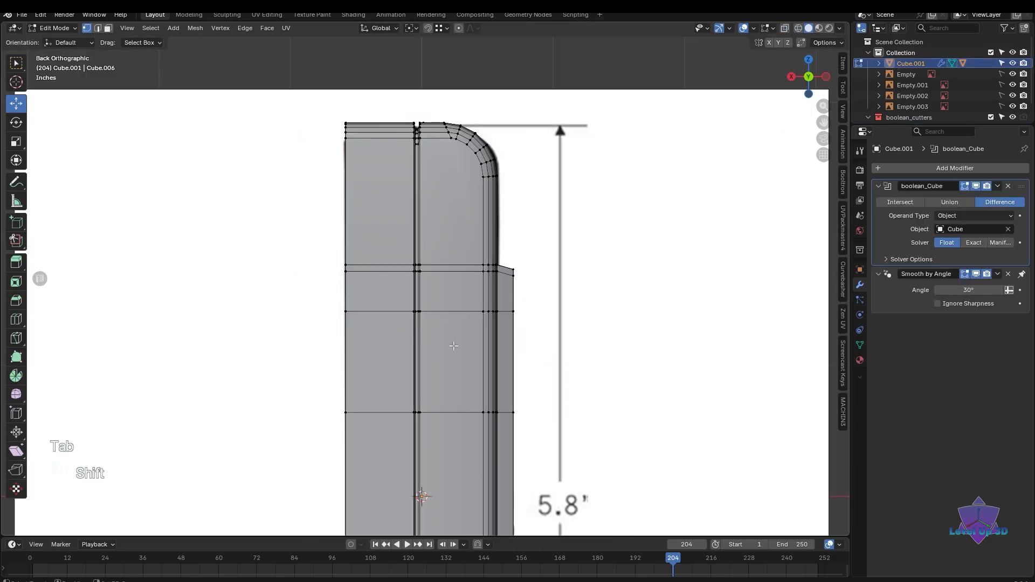
key(shift+z)
scroll(467, 334, up, 4)
shift+middle_drag(467, 334, 461, 347)
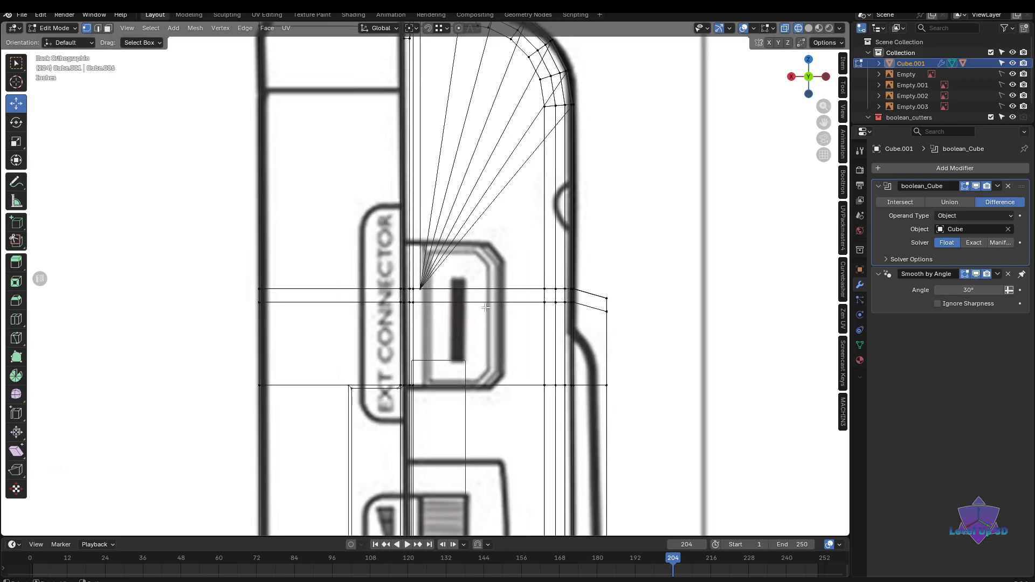
scroll(486, 308, down, 3)
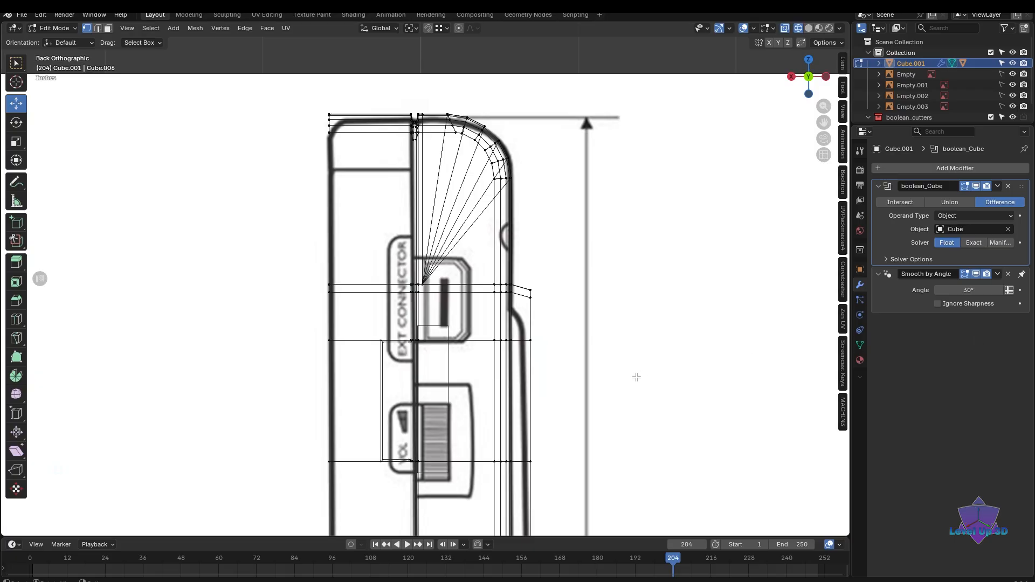
- Leave the body's mesh editing and add a 5.8-inch cube at the world origin
scroll(623, 376, up, 2)
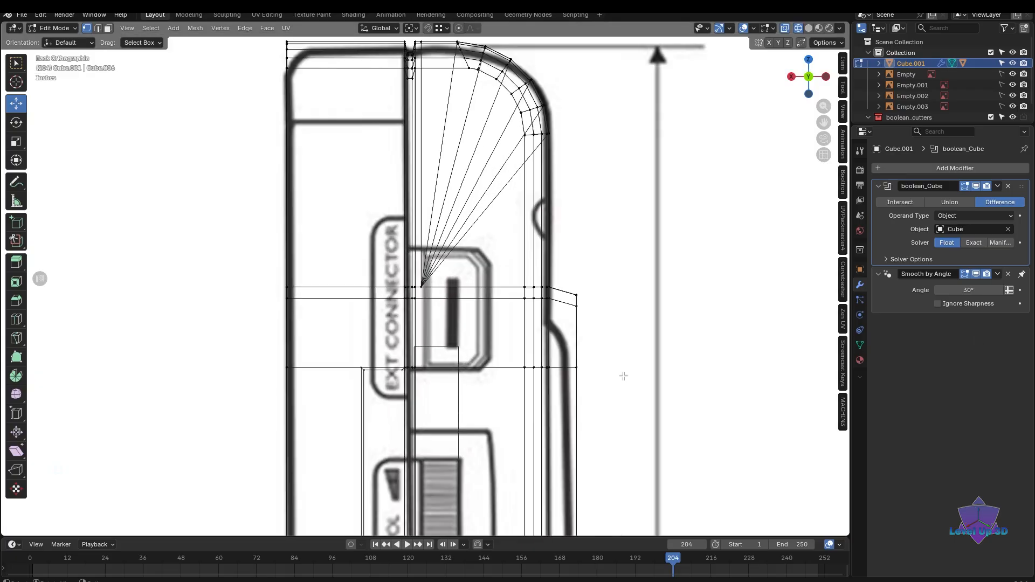
shift+middle_drag(623, 376, 557, 337)
scroll(601, 337, down, 3)
scroll(532, 348, down, 2)
scroll(413, 372, up, 2)
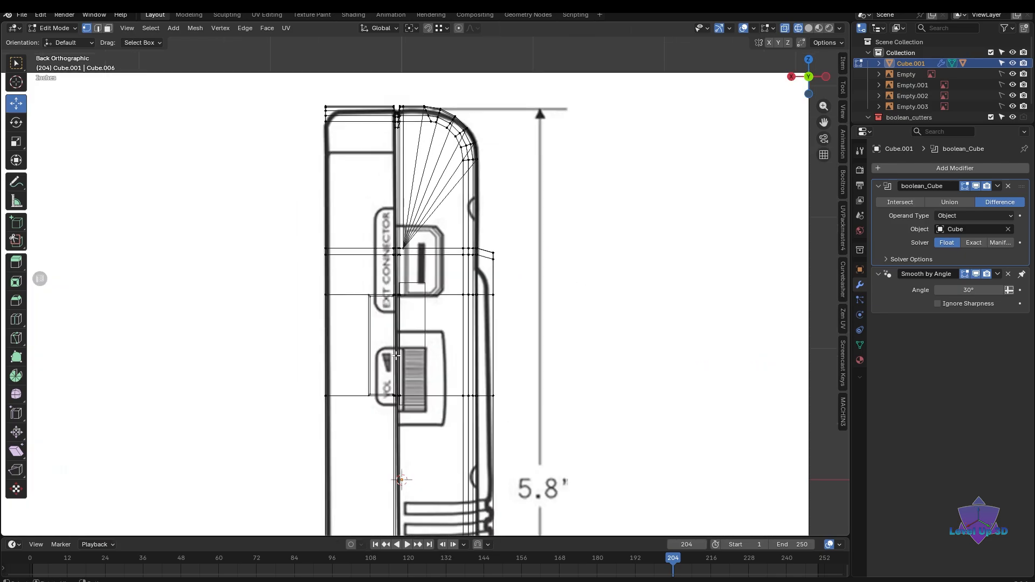
key(Tab)
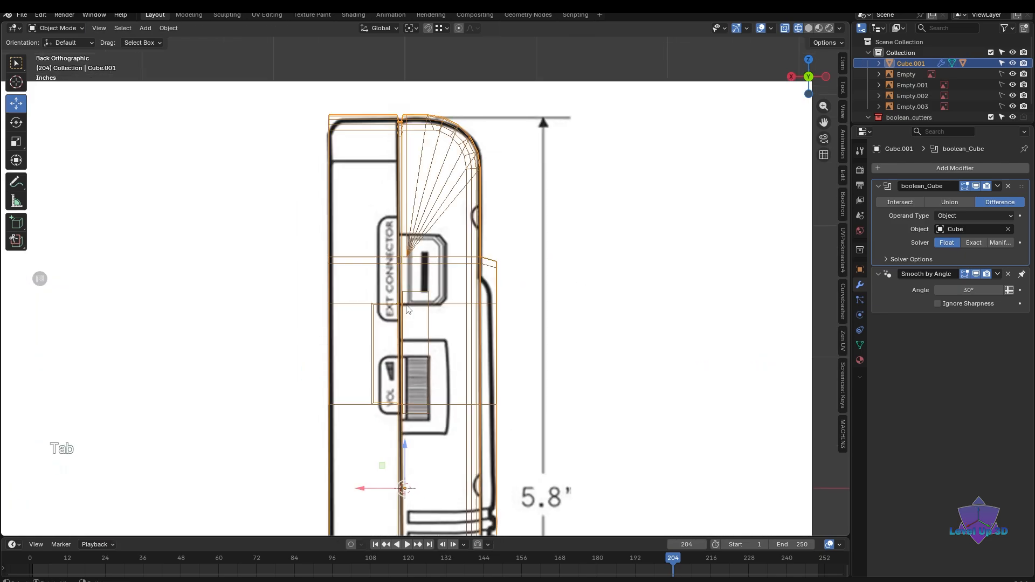
scroll(561, 351, down, 3)
scroll(704, 327, up, 1)
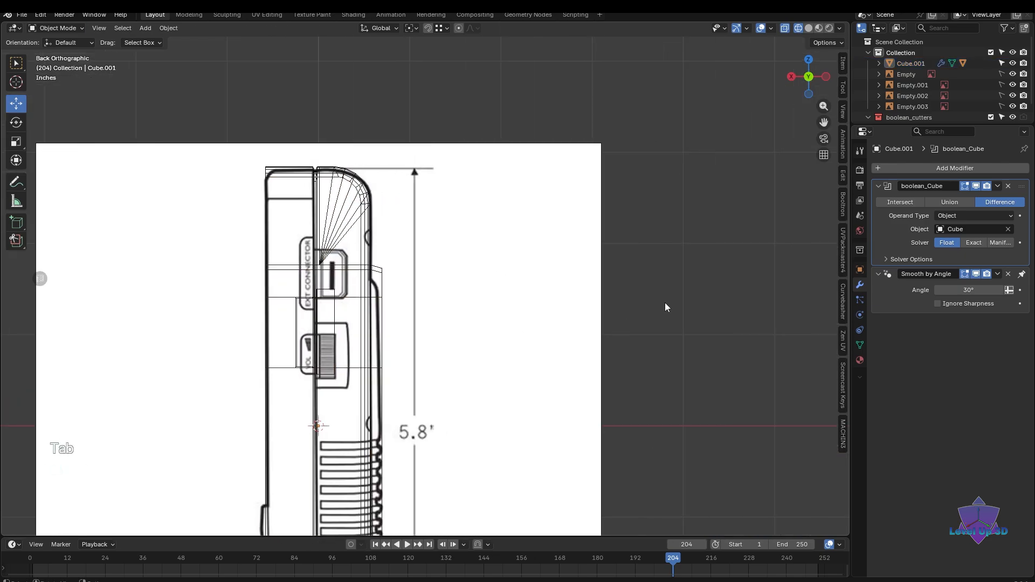
scroll(665, 305, down, 2)
key(shift+a)
mouse_move(642, 326)
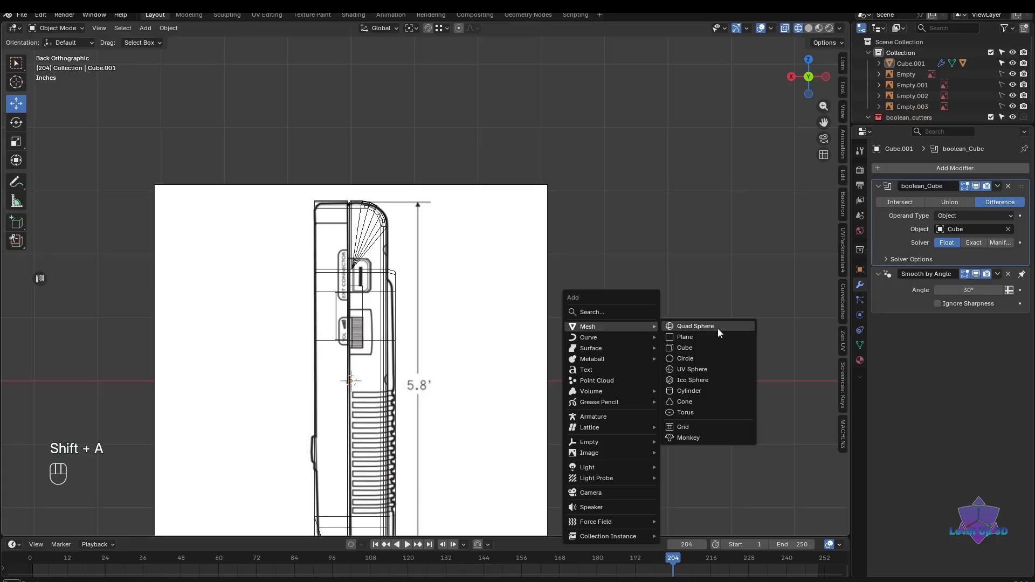
click(694, 347)
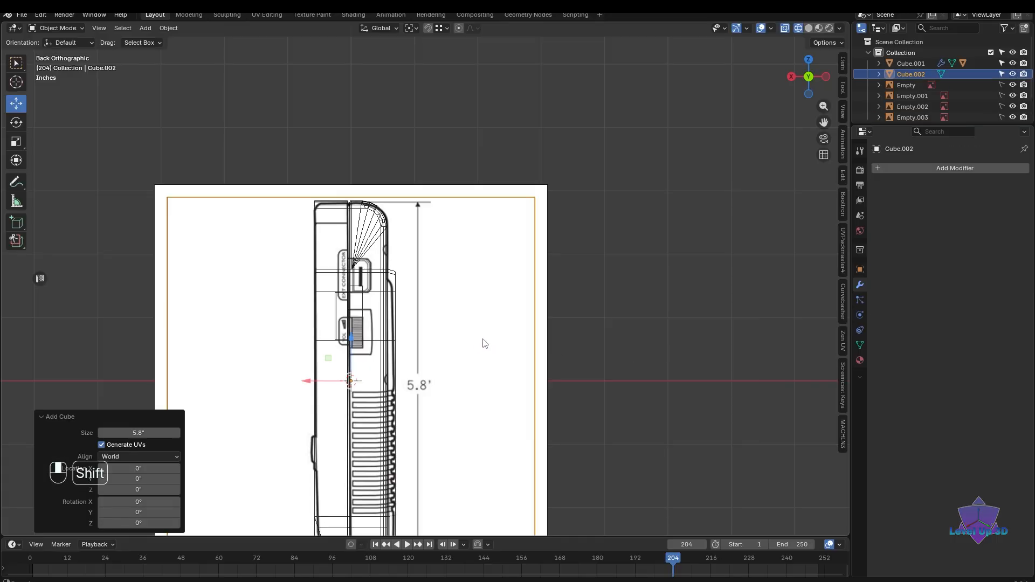
- Scale the new cube to 0.14 and raise it about 0.722" along Z onto the VOL wheel recess outline
shift+middle_drag(484, 342, 557, 320)
key(s)
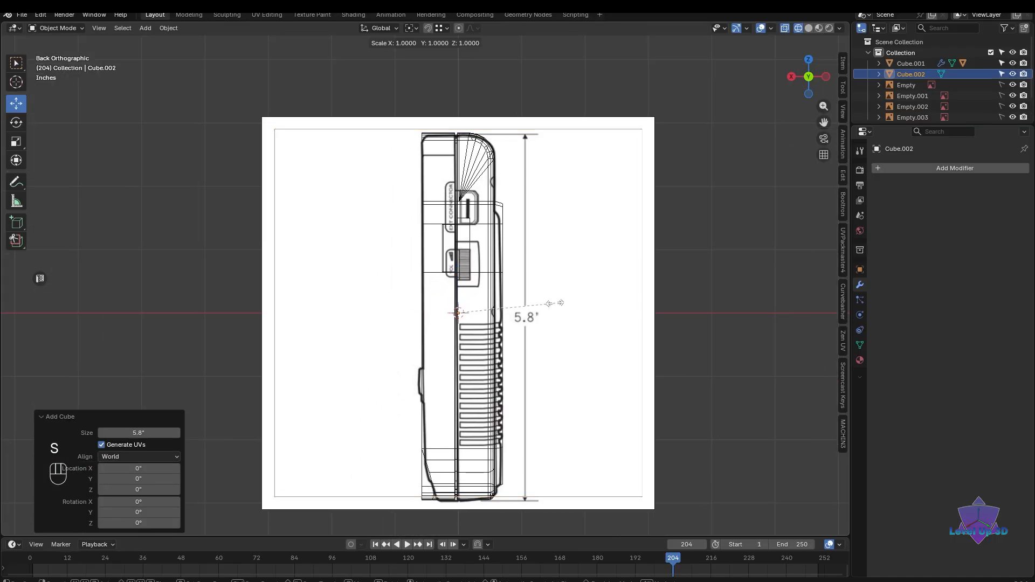
click(468, 307)
scroll(469, 307, up, 4)
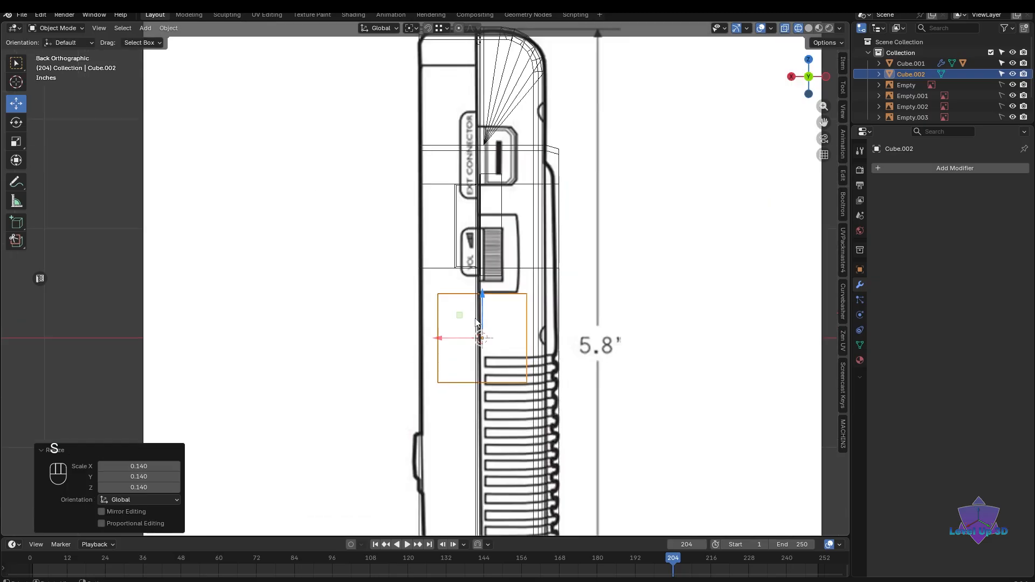
shift+middle_drag(469, 307, 451, 329)
drag(451, 328, 455, 235)
scroll(455, 235, up, 2)
shift+middle_drag(464, 259, 438, 314)
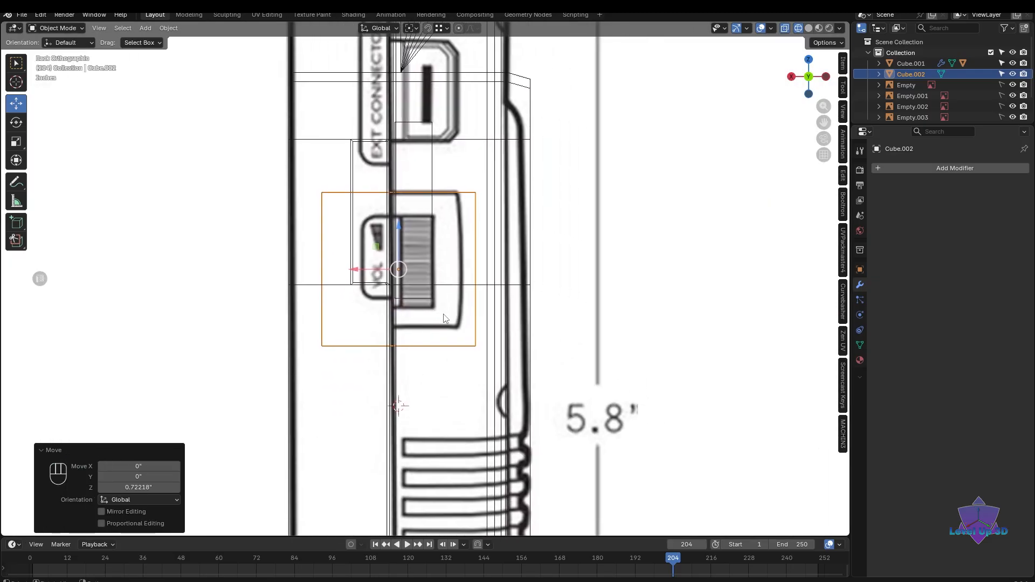
scroll(438, 314, up, 1)
- Reshape the cube's outer, lower and inner sides to fit the VOL recess outline, moving the inner side about 0.369" along X
key(Tab)
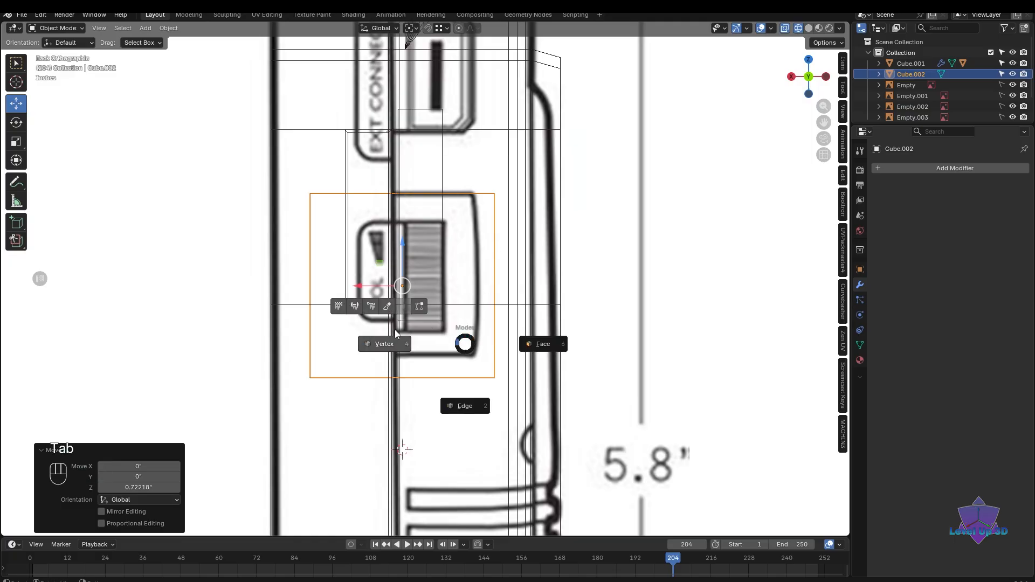
scroll(541, 368, up, 2)
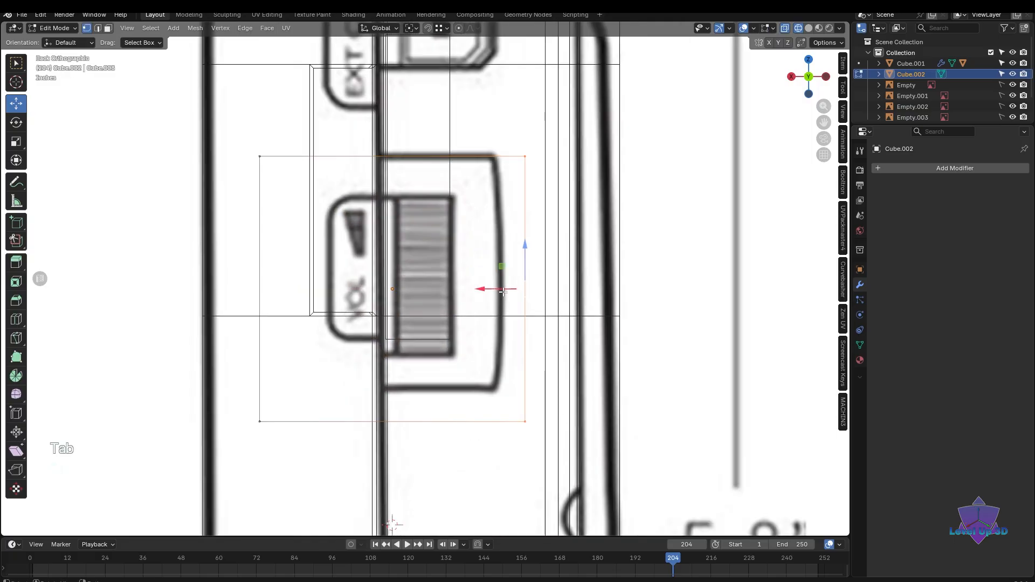
drag(502, 291, 480, 290)
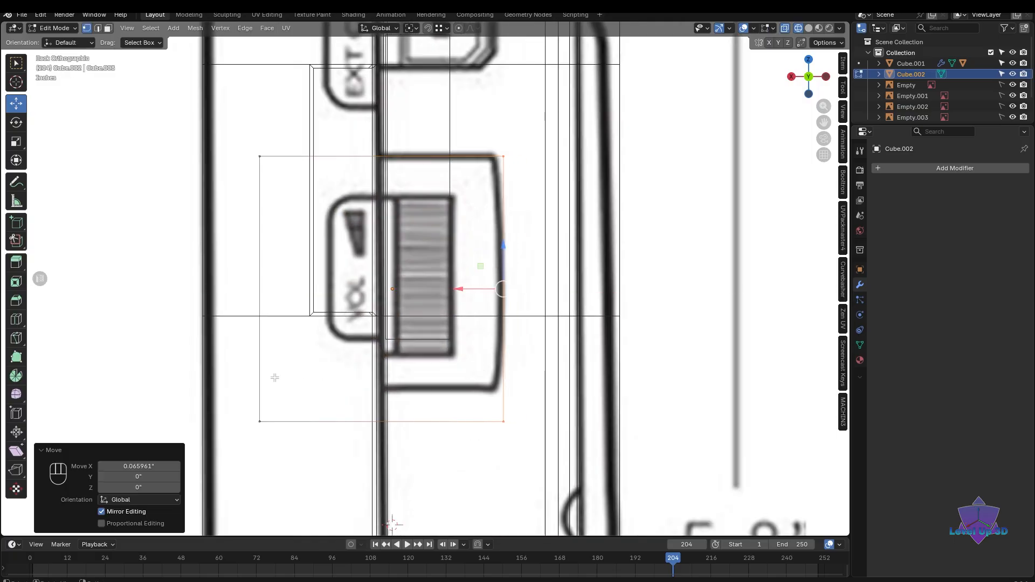
drag(237, 373, 545, 485)
drag(381, 401, 381, 379)
drag(223, 376, 223, 399)
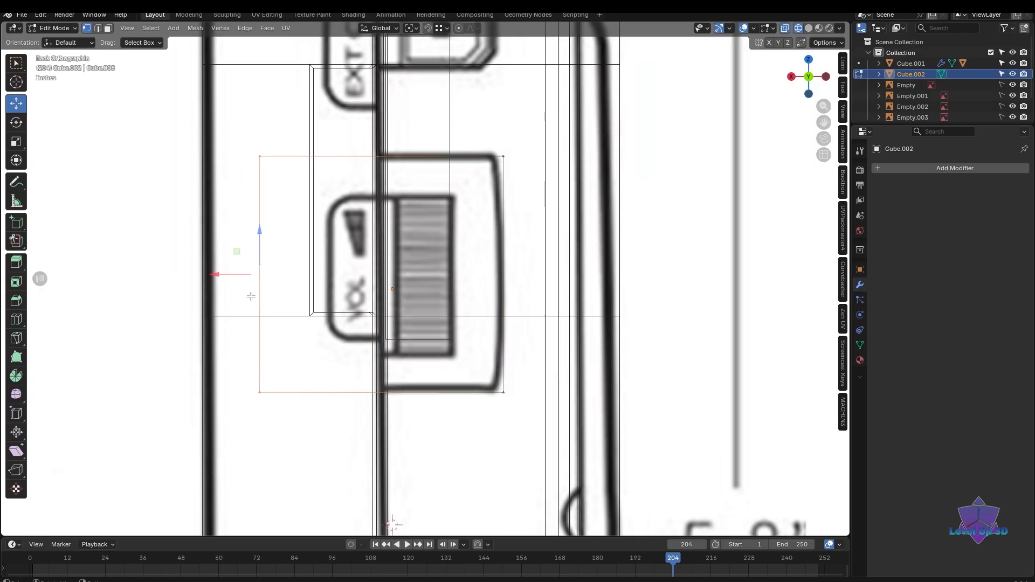
key(g)
key(x)
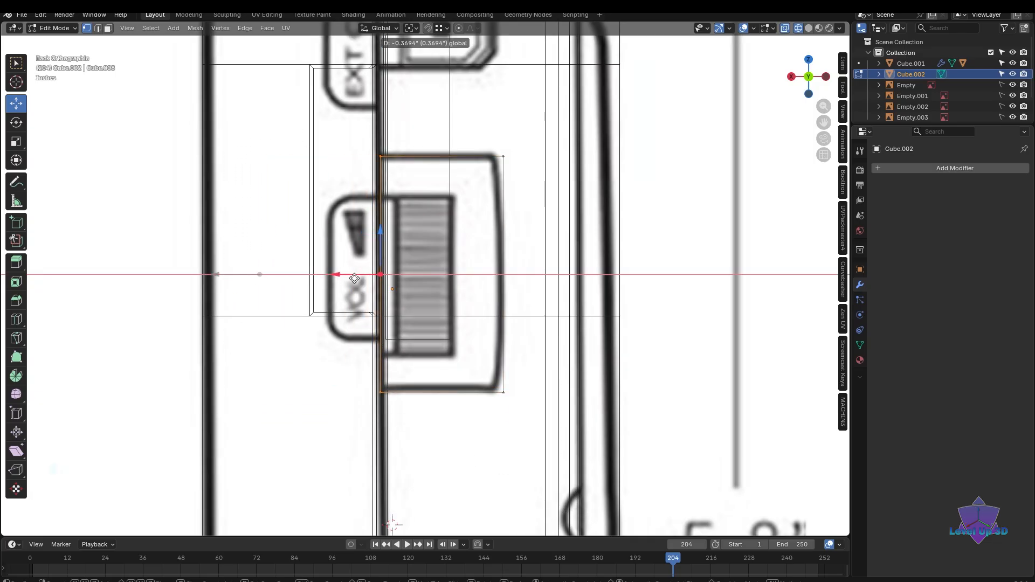
click(355, 278)
- Move the whole cube mesh about 2.006" along Y so it straddles the body's side wall in left view
shift+middle_drag(424, 346, 416, 393)
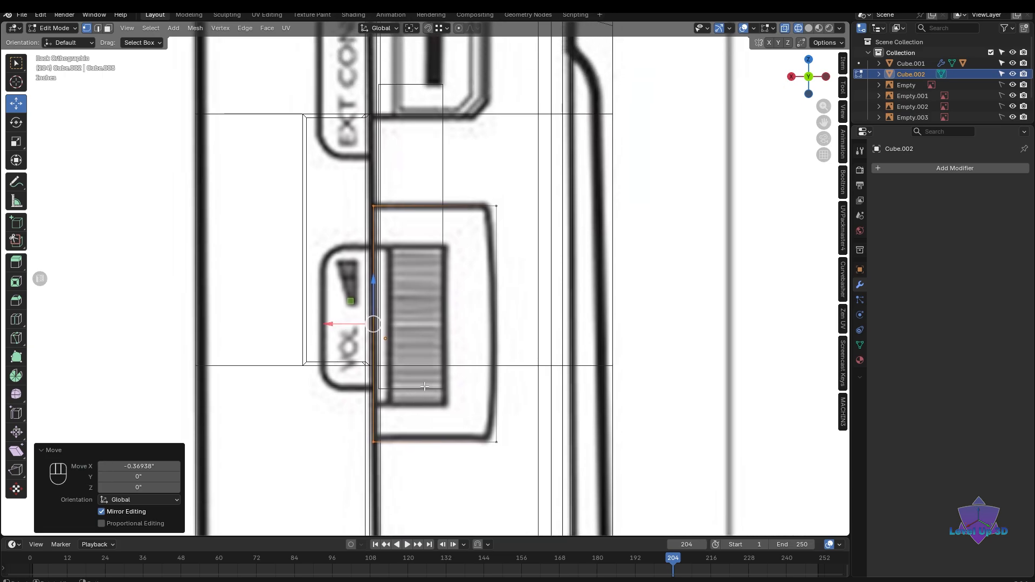
shift+middle_drag(469, 388, 451, 340)
scroll(451, 340, down, 4)
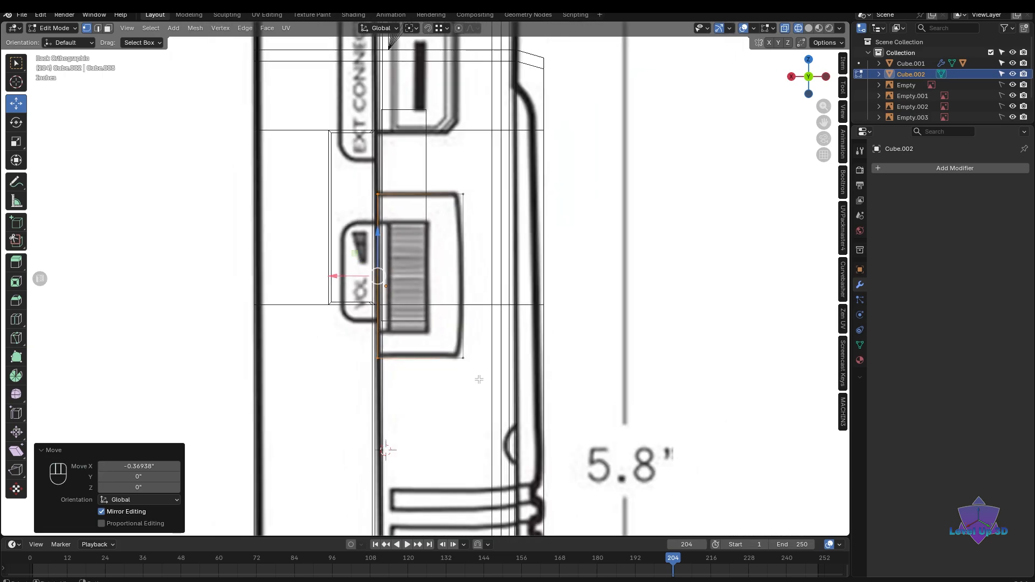
mouse_move(396, 398)
middle_down()
mouse_move(445, 399)
mouse_move(416, 399)
middle_up()
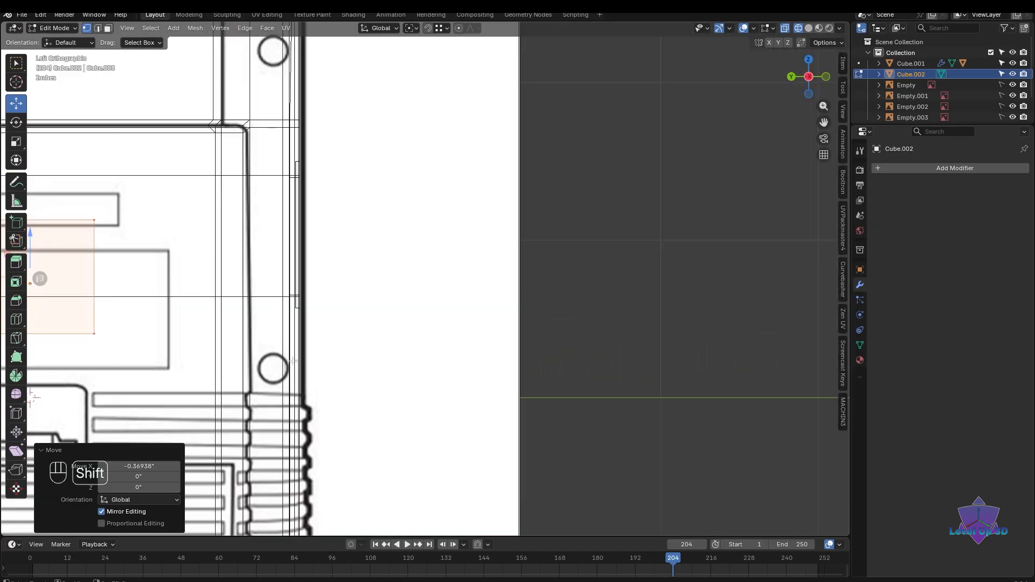
shift+middle_drag(202, 345, 602, 358)
scroll(611, 246, down, 1)
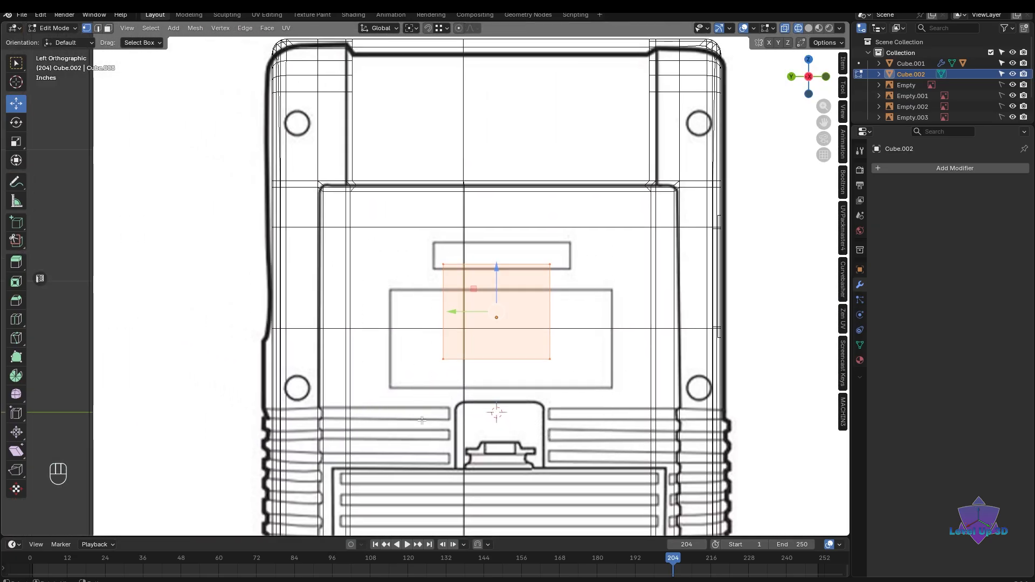
scroll(422, 420, down, 5)
key(shift+z)
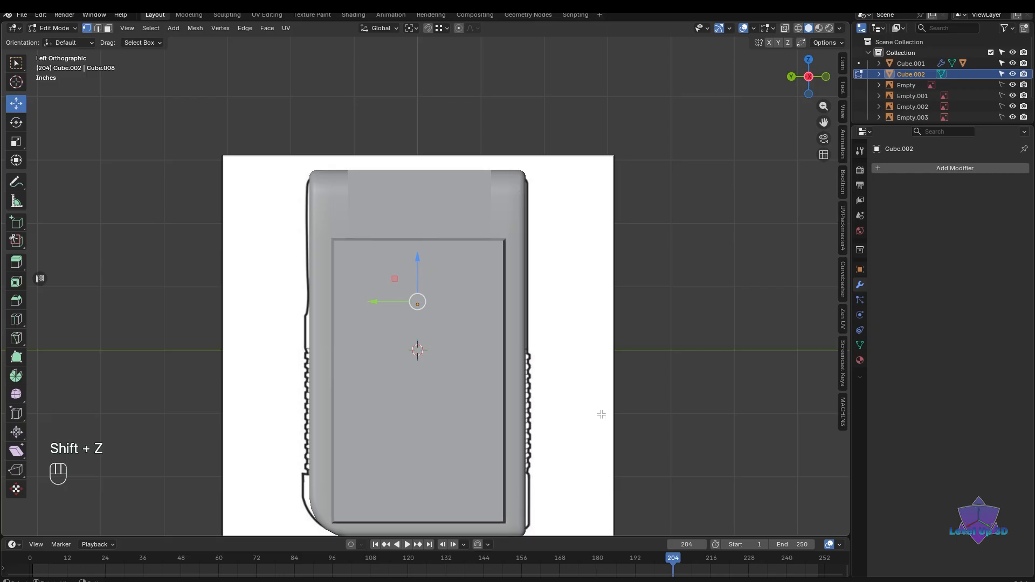
mouse_move(601, 415)
middle_down()
mouse_move(536, 416)
mouse_move(587, 413)
middle_up()
key(shift+z)
shift+middle_drag(421, 401, 583, 413)
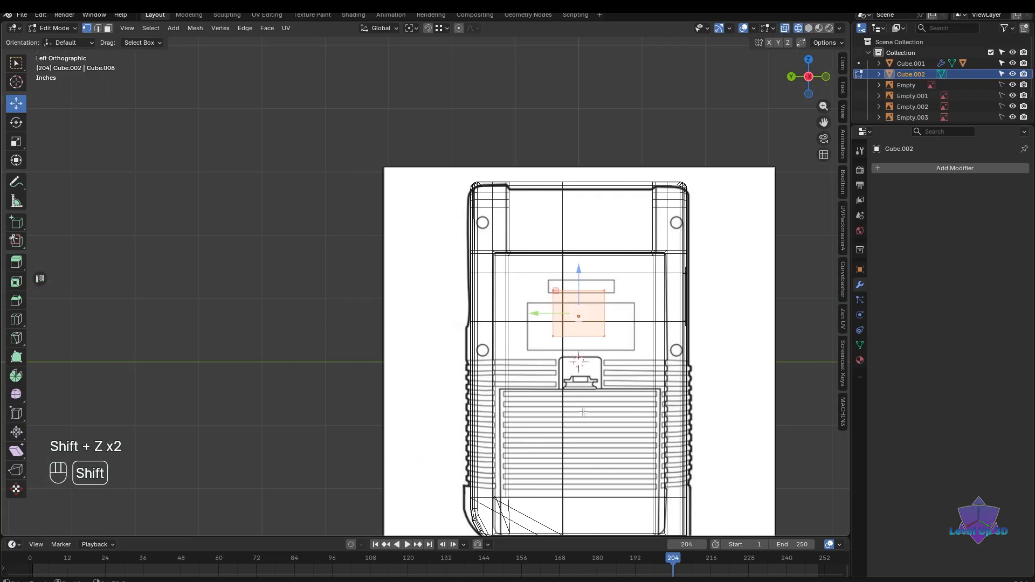
scroll(584, 412, up, 2)
drag(605, 336, 423, 339)
scroll(474, 353, up, 6)
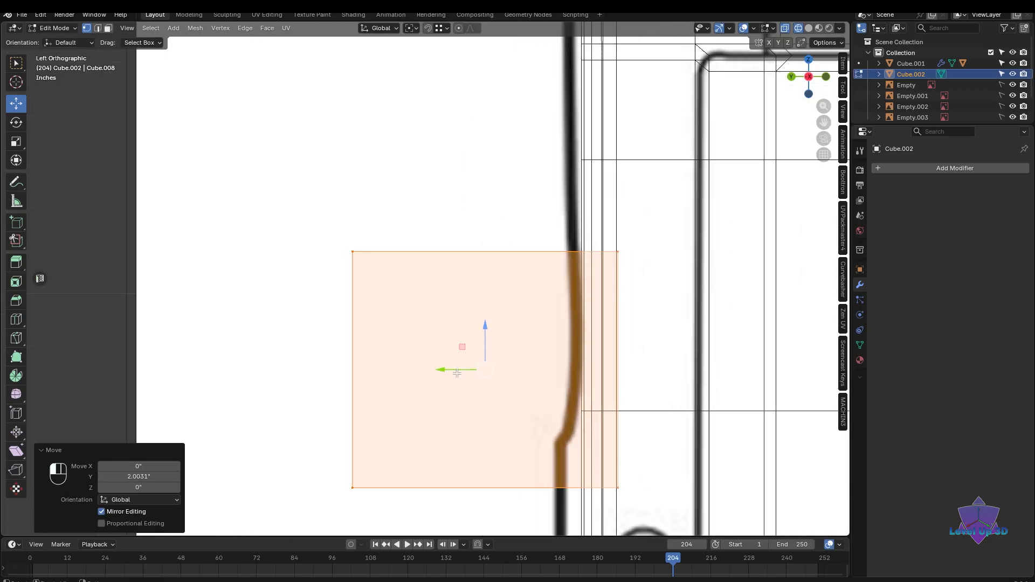
drag(457, 373, 454, 371)
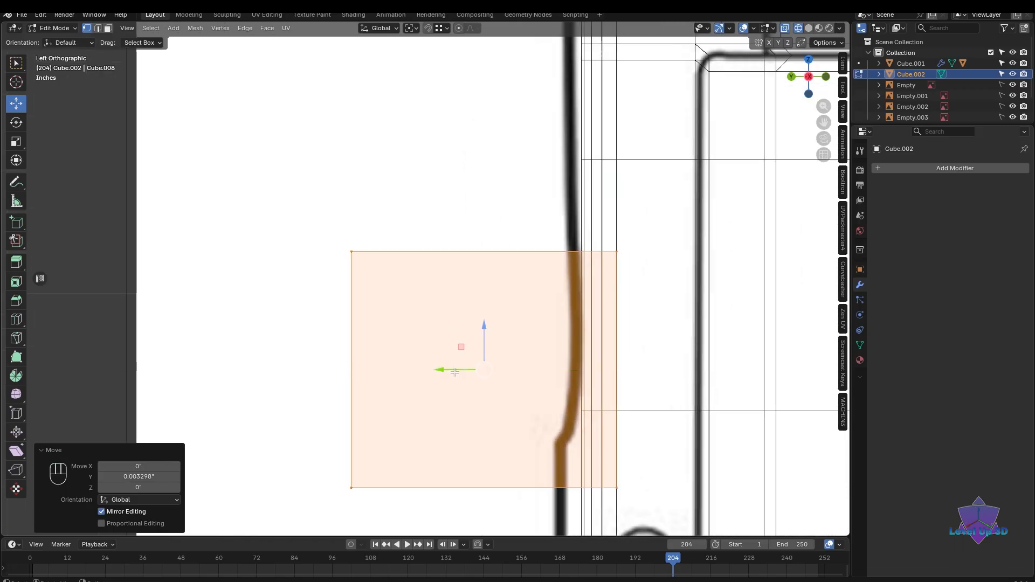
- Examine how the repositioned cube intersects the body's side wall from an angled view
scroll(462, 377, down, 4)
key(shift+z)
middle_drag(473, 396, 573, 393)
key(shift+z)
scroll(572, 394, up, 4)
scroll(569, 383, down, 4)
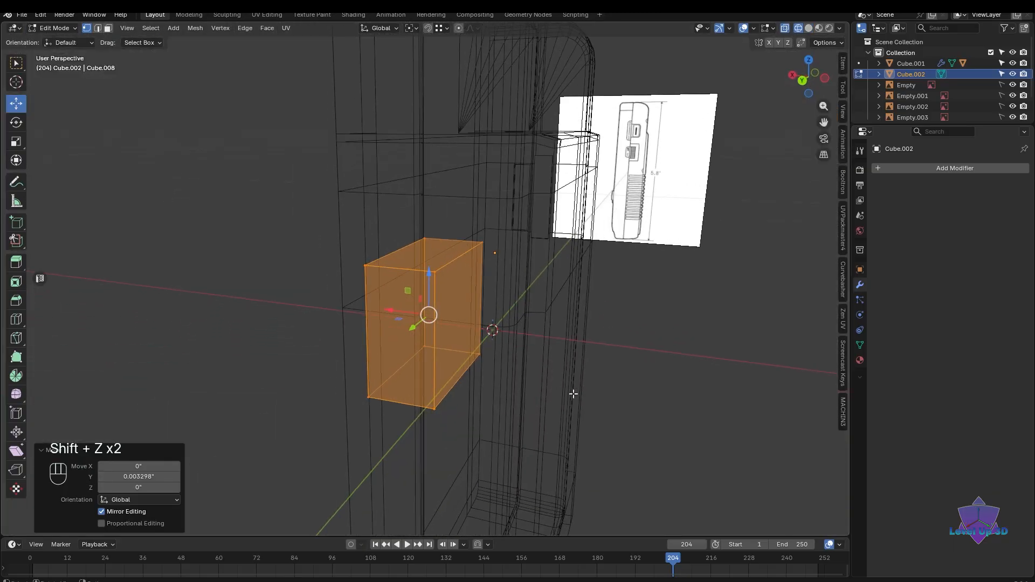
key(Tab)
click(534, 342)
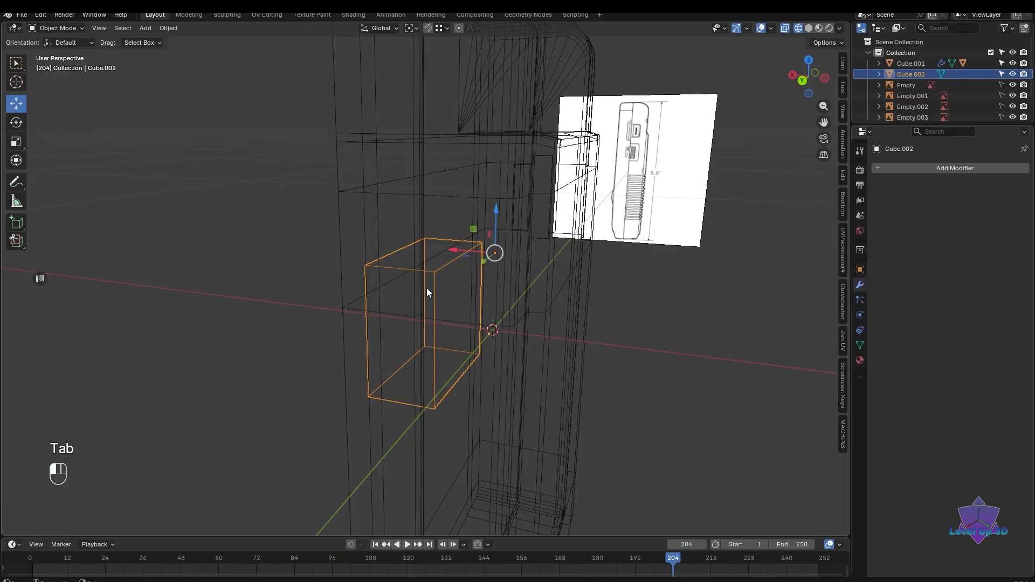
- Reopen the cube for edge editing and add one centred horizontal loop cut across it in wireframe back view
key(shift+z)
middle_drag(489, 374, 429, 314)
key(Tab)
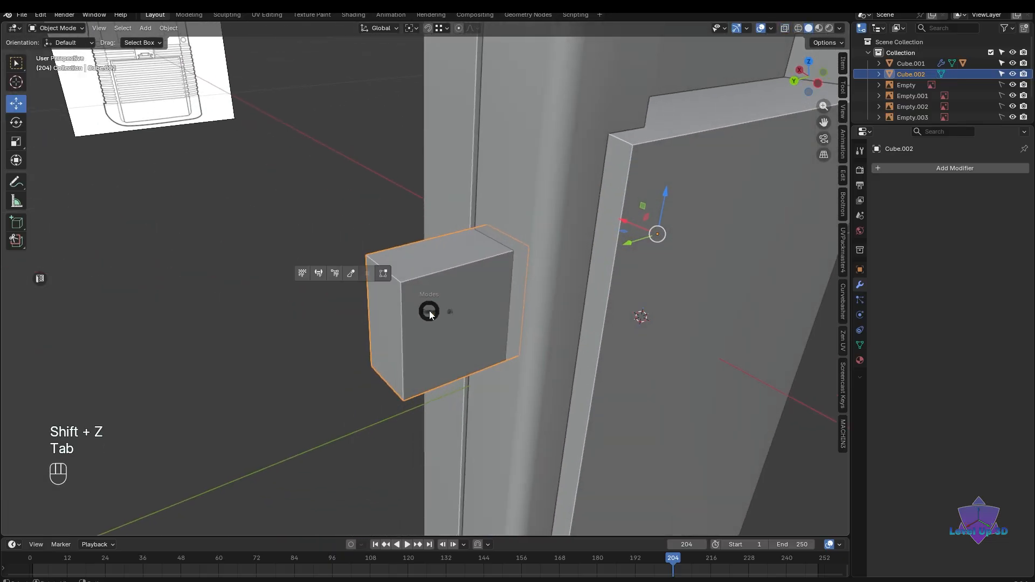
click(424, 297)
key(2)
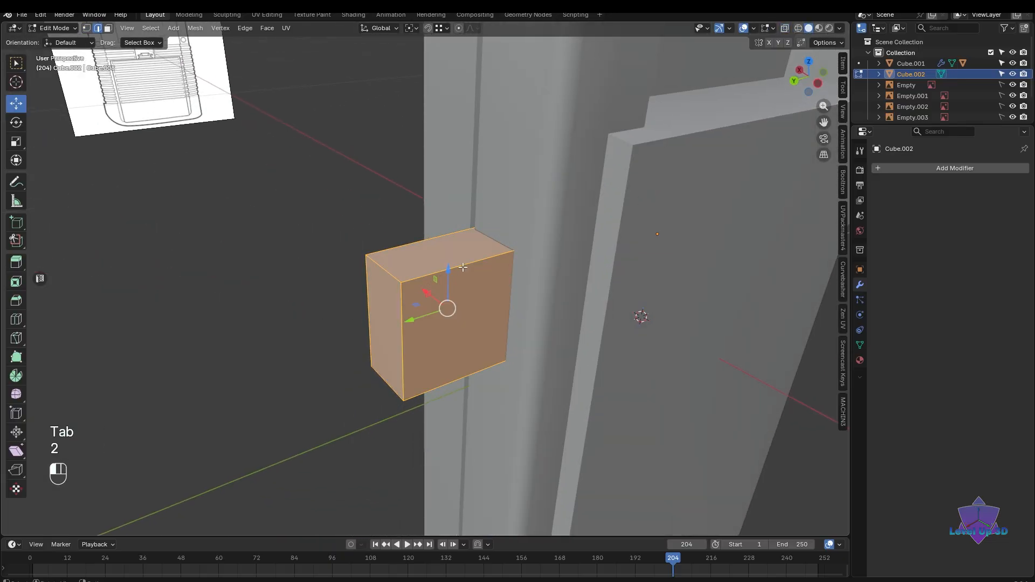
click(455, 269)
shift+click(450, 392)
alt+middle_drag(450, 392, 507, 346)
key(shift+z)
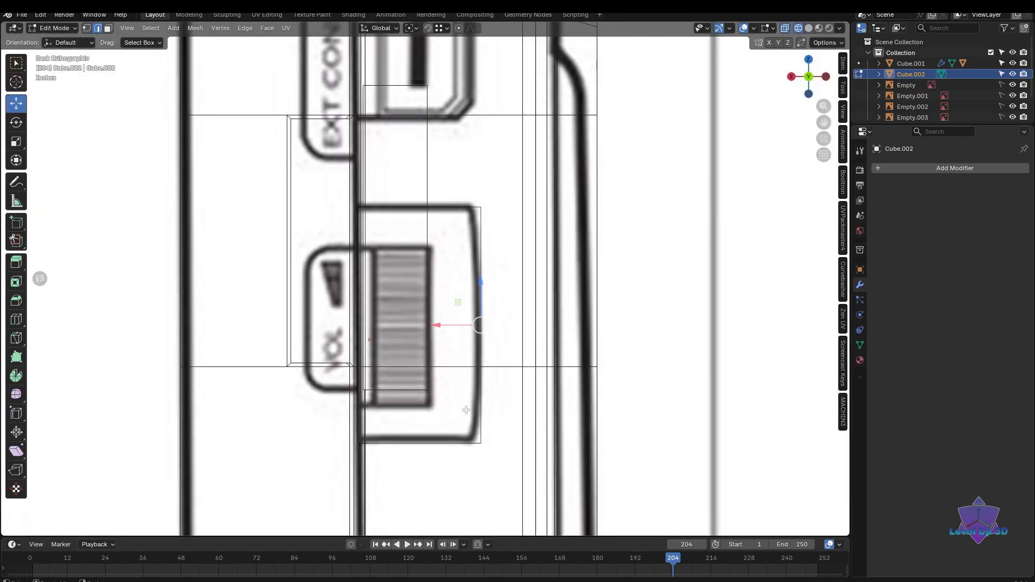
key(ctrl+r)
click(483, 315)
right_click(484, 314)
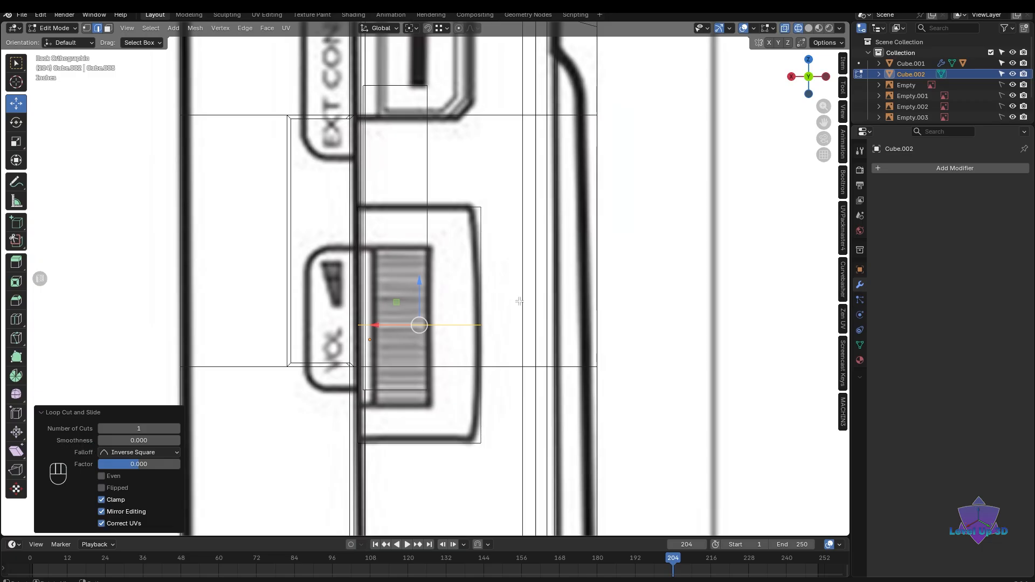
- Move the cube's upper and lower outer corner vertices inward to match the ends of the VOL recess's curved edge
key(1)
drag(475, 196, 504, 450)
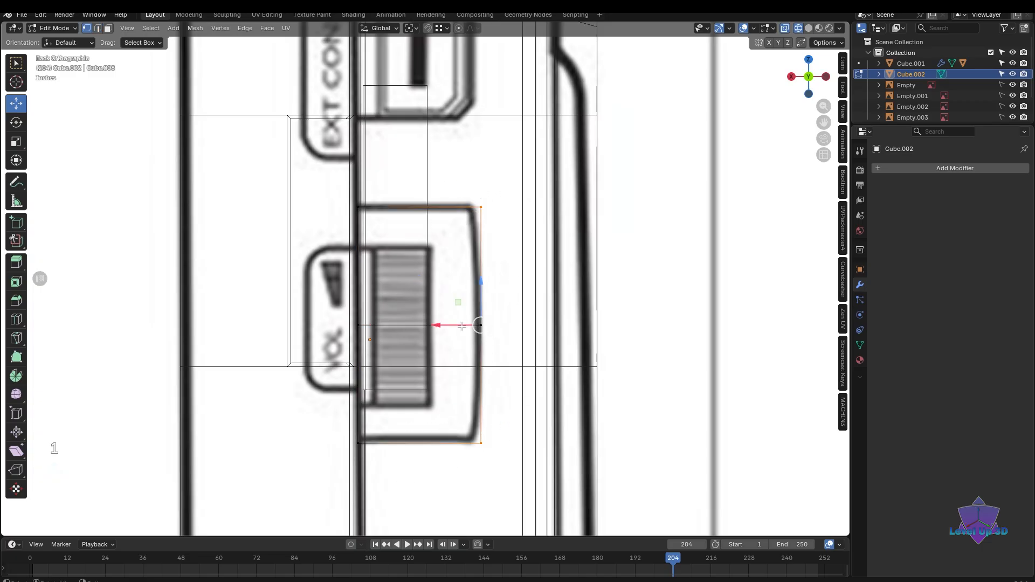
drag(462, 326, 448, 326)
- Bevel the cube's middle edge loop with 4 segments and a 2.17" width to follow the recess's curved edge
shift+middle_drag(448, 326, 494, 403)
scroll(466, 358, up, 2)
key(2)
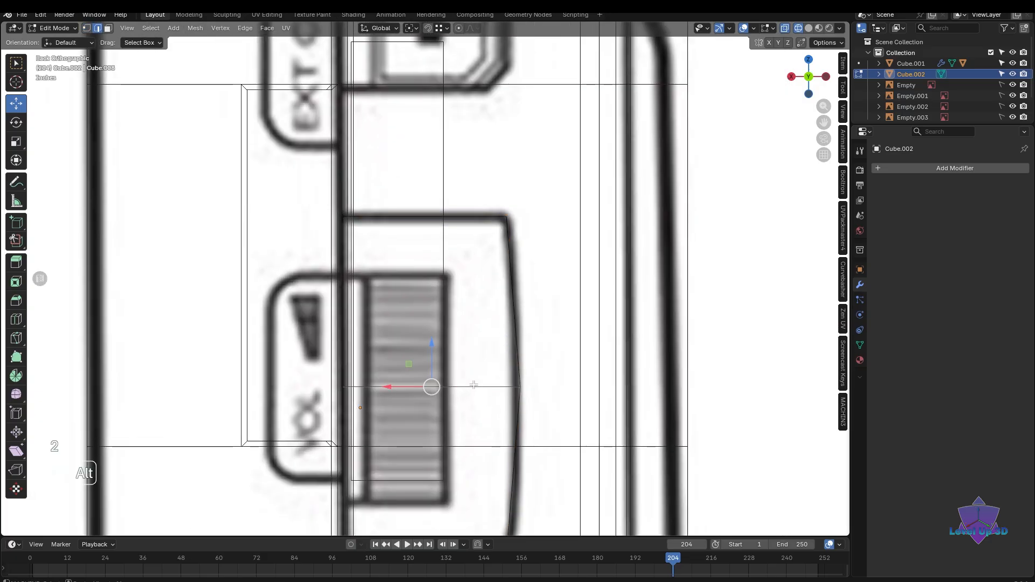
key(ctrl+b)
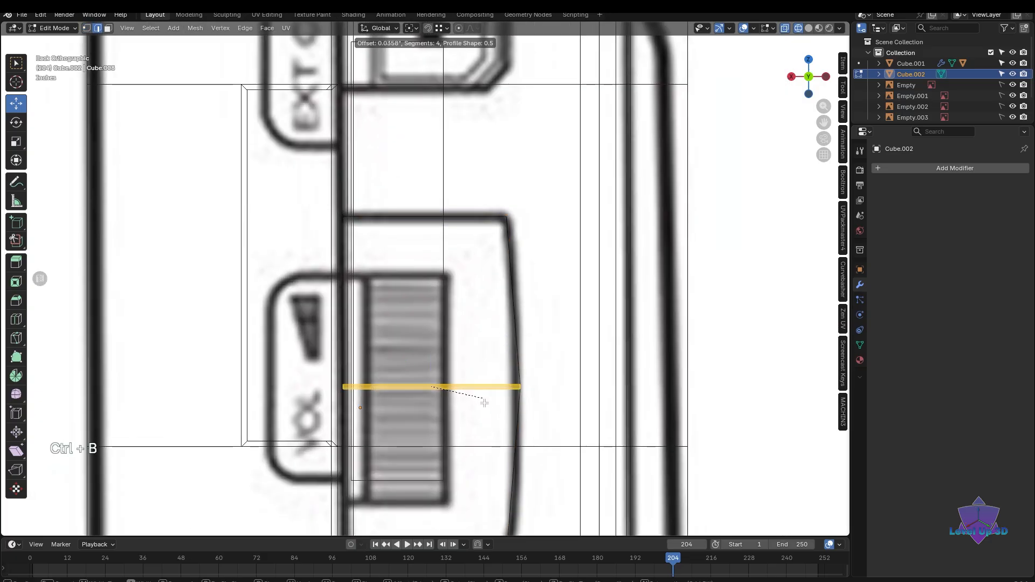
scroll(486, 442, up, 3)
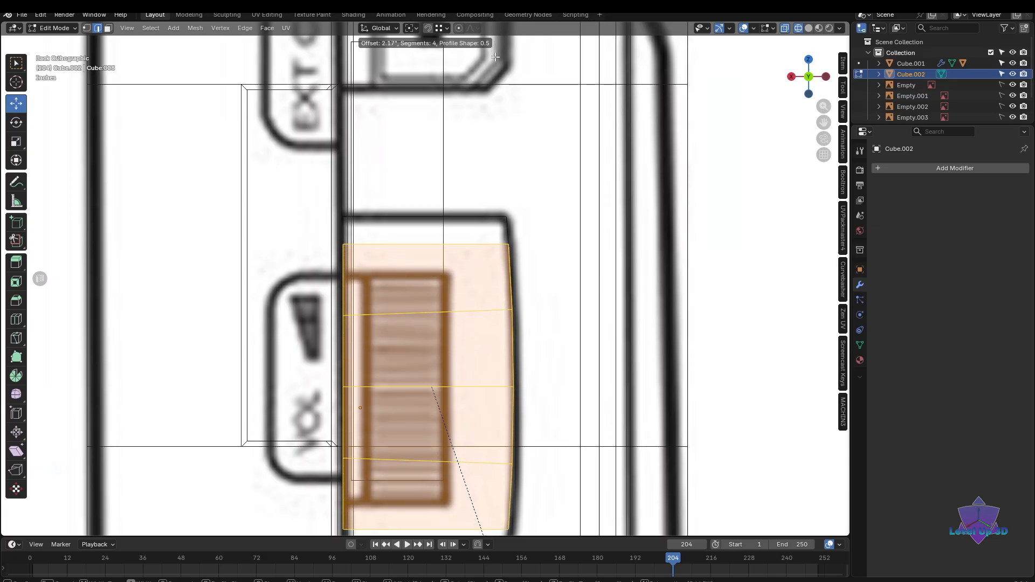
click(495, 56)
- Return the curved VOL cutter to Object Mode and show the model in solid shading
scroll(491, 51, down, 1)
shift+middle_drag(531, 15, 551, 170)
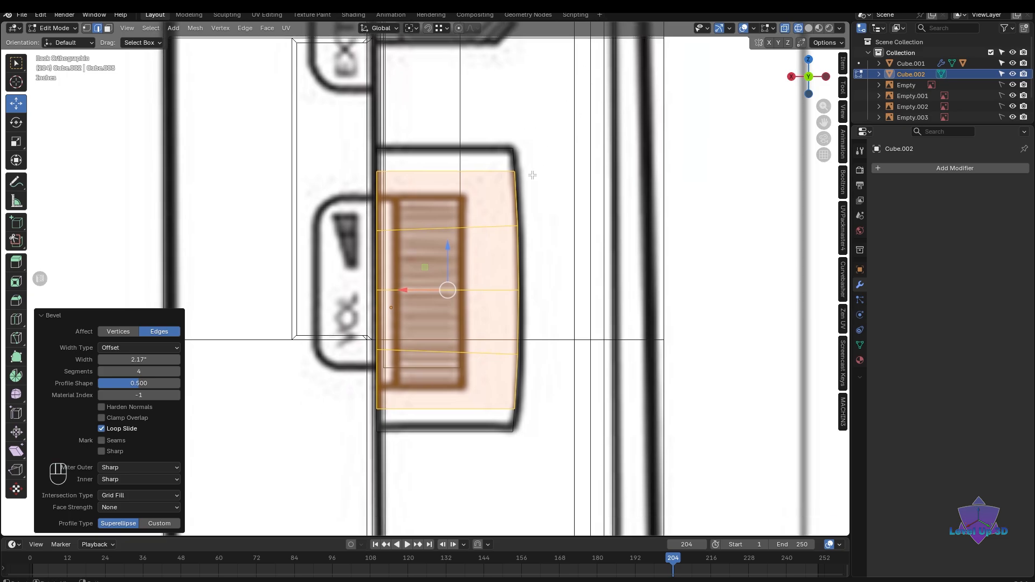
key(Tab)
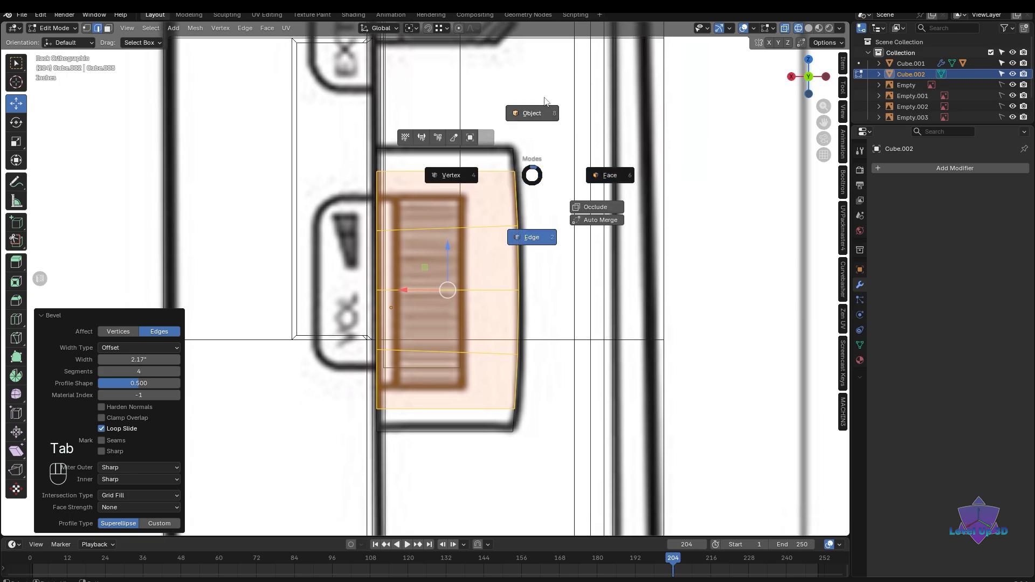
click(545, 106)
scroll(538, 116, down, 3)
key(shift+z)
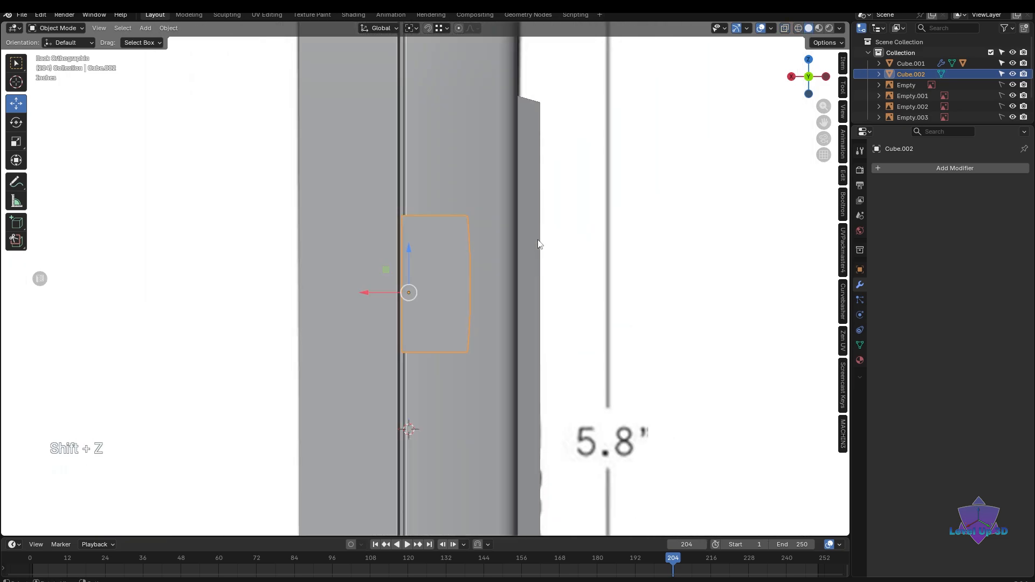
- Subtract the curved VOL cutter from the Game Boy body with a Boolean Difference brush
mouse_move(538, 243)
middle_down()
mouse_move(536, 279)
mouse_move(458, 298)
middle_up()
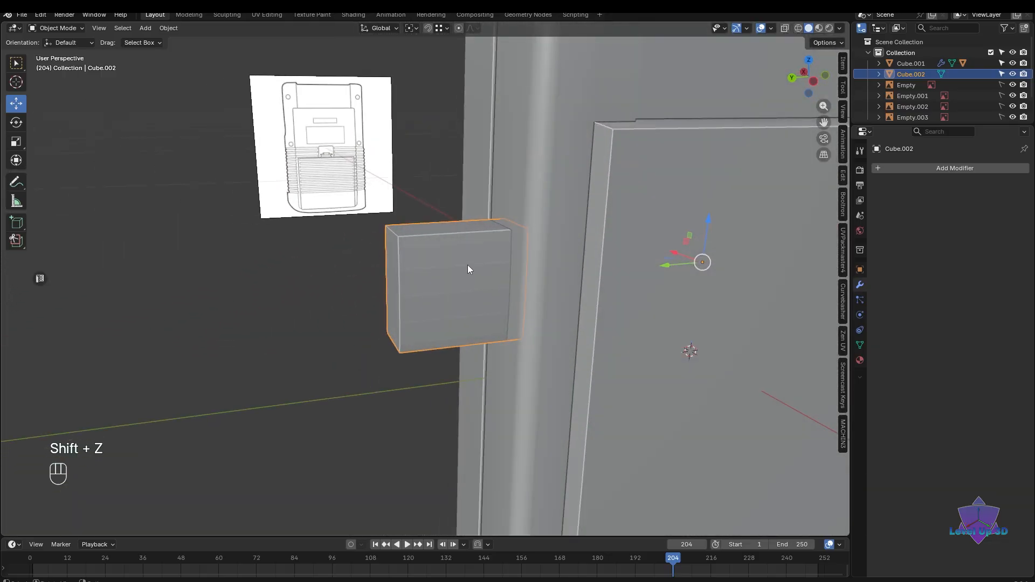
scroll(465, 271, up, 2)
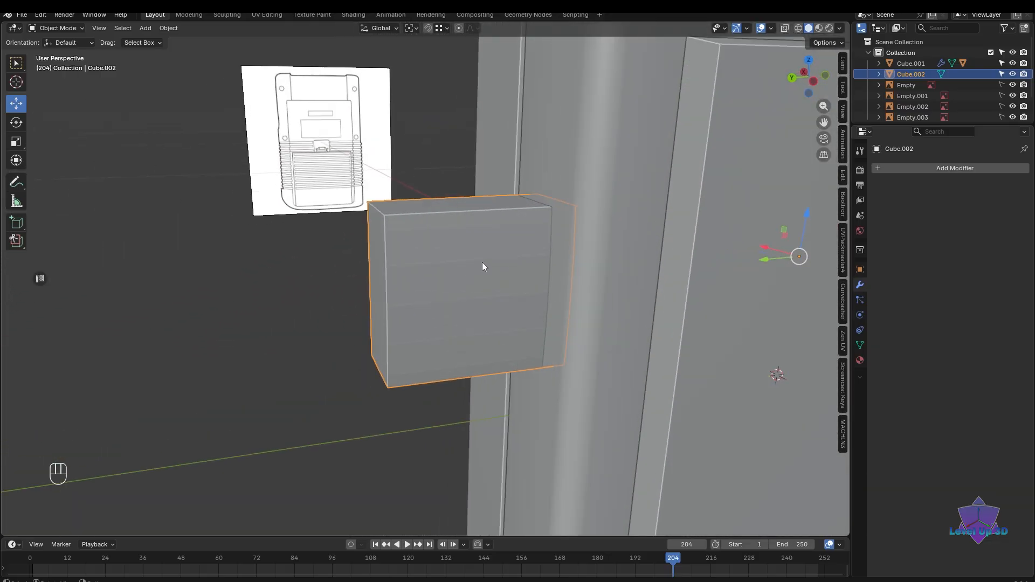
shift+click(594, 159)
key(ctrl+KP_Subtract)
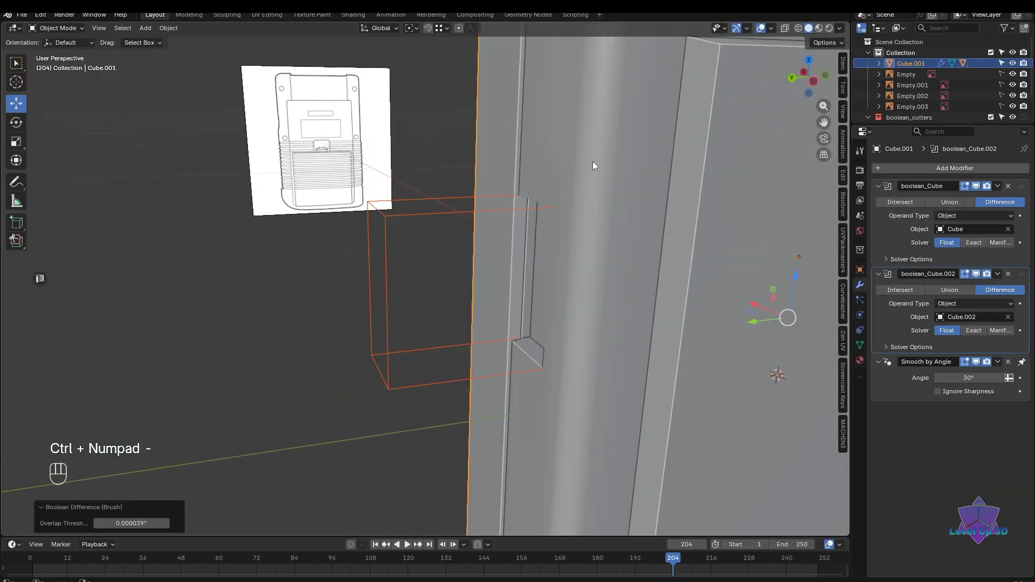
- Reopen the VOL cutter for vertex editing in wireframe left view and select only the vertices at its inner end
scroll(541, 309, up, 1)
middle_drag(541, 310, 548, 244)
scroll(533, 286, up, 2)
middle_drag(533, 290, 527, 329)
key(shift+z)
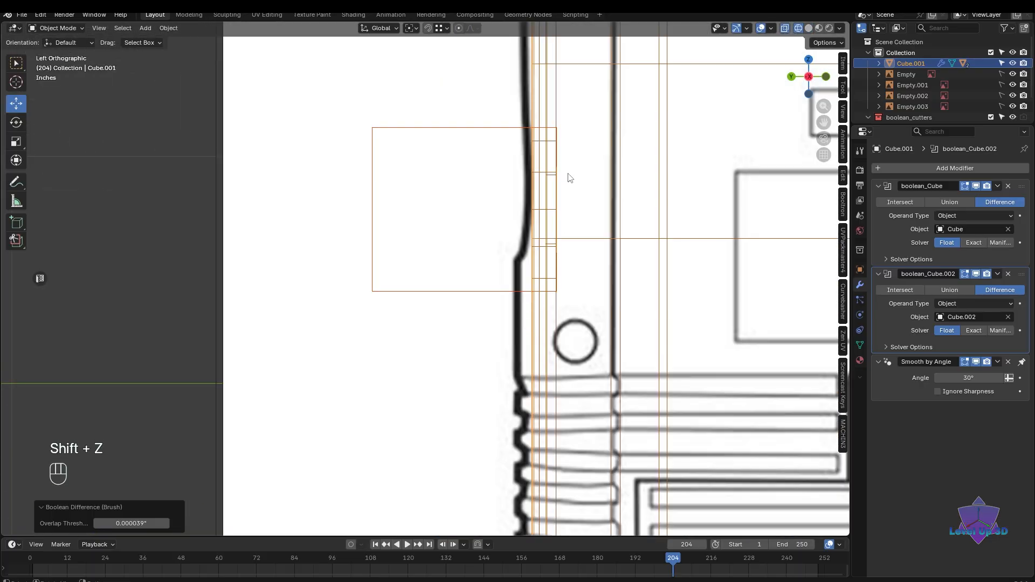
click(477, 128)
key(Tab)
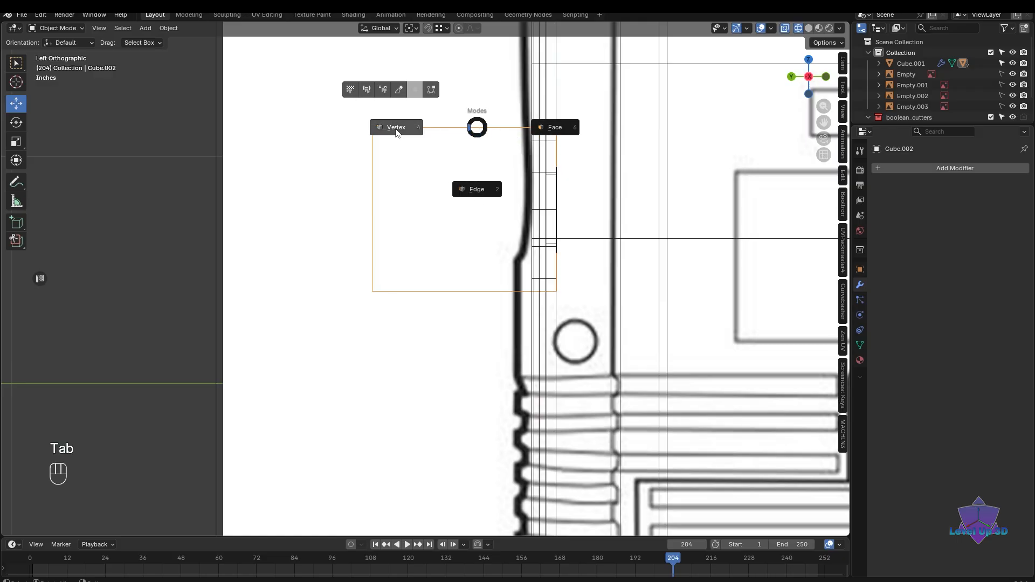
click(393, 131)
key(alt+a)
scroll(610, 350, up, 2)
scroll(555, 398, down, 5)
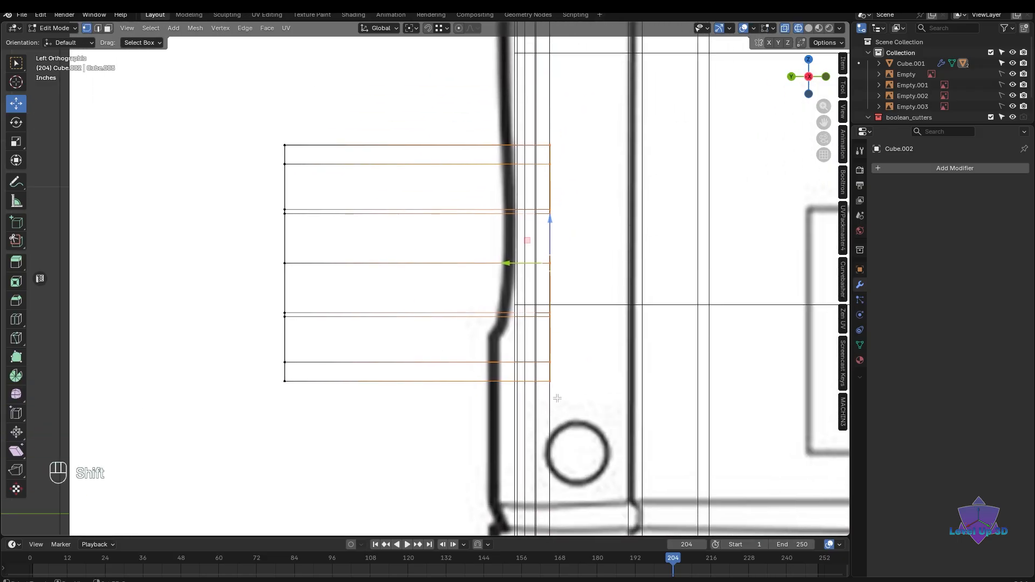
- Make the volume recess shallower by moving the selected inner end of its cutter about 0.044" along Y
key(shift+z)
mouse_move(554, 377)
middle_down()
mouse_move(580, 387)
mouse_move(584, 428)
mouse_move(596, 370)
mouse_move(561, 415)
mouse_move(577, 353)
middle_up()
scroll(584, 375, up, 2)
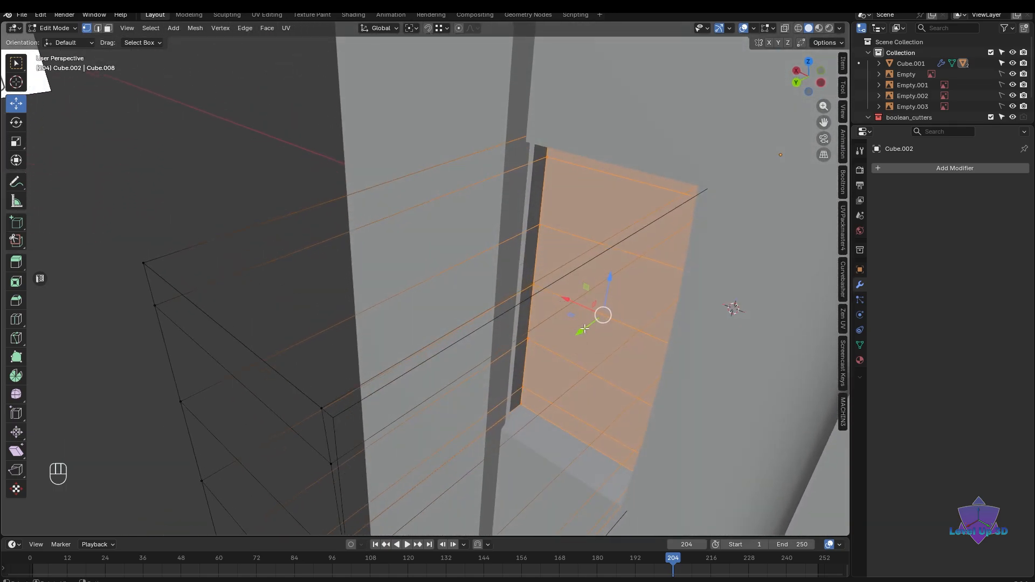
drag(585, 328, 571, 344)
middle_drag(571, 344, 621, 425)
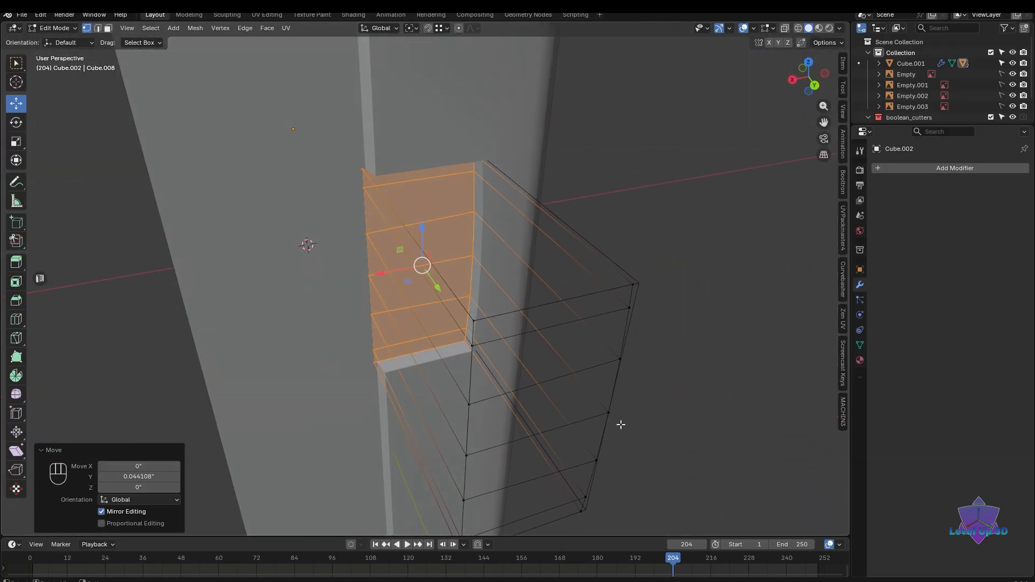
- Return to Object Mode and hide the volume recess cutter
key(Tab)
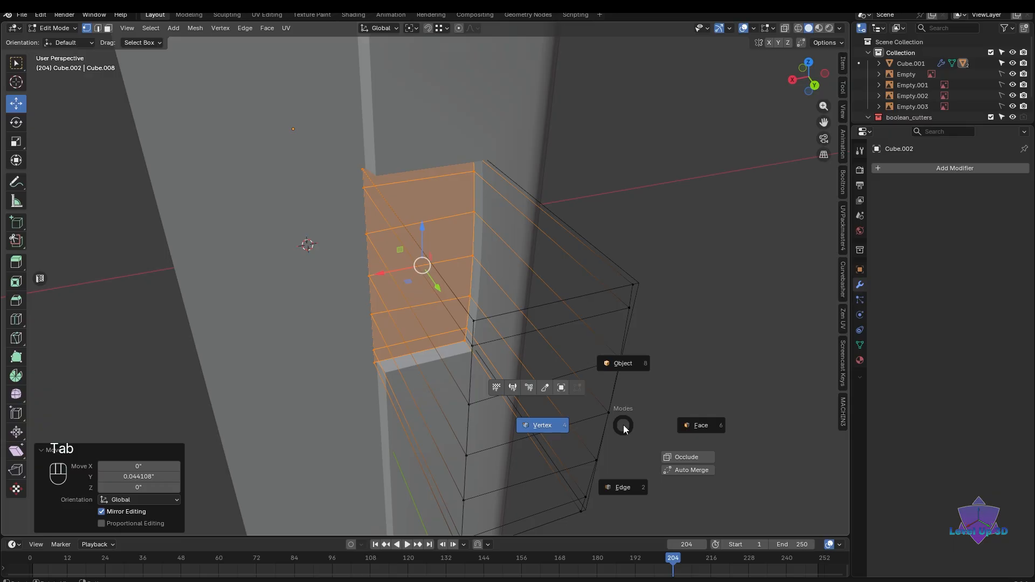
click(625, 364)
middle_drag(684, 324, 490, 395)
click(459, 400)
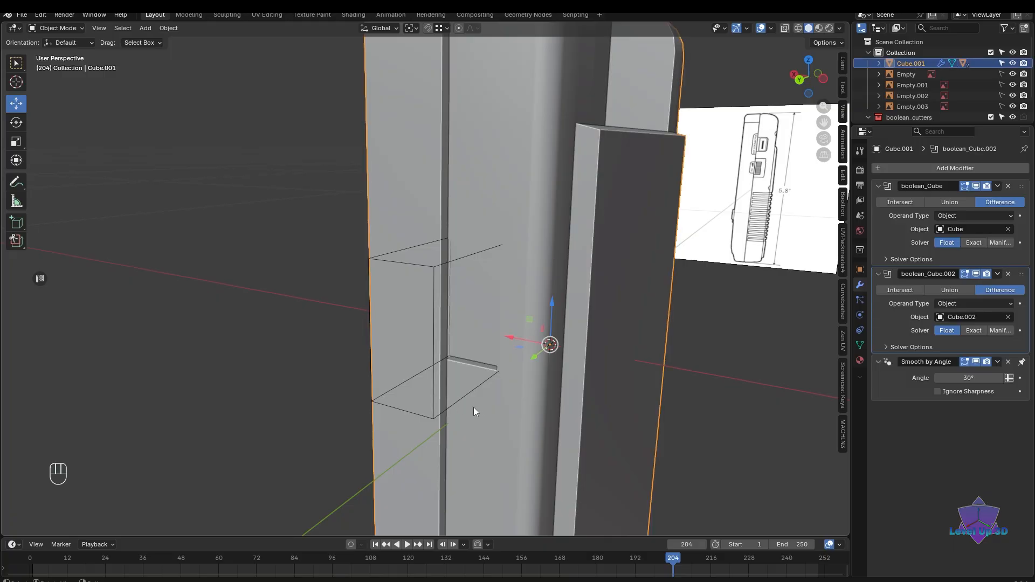
click(441, 412)
key(h)
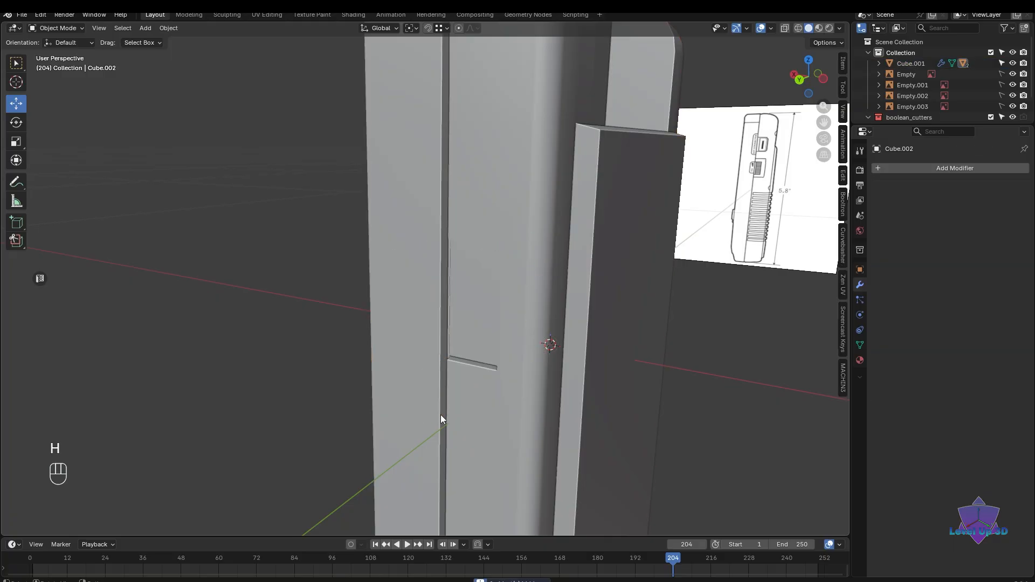
middle_drag(441, 415, 620, 390)
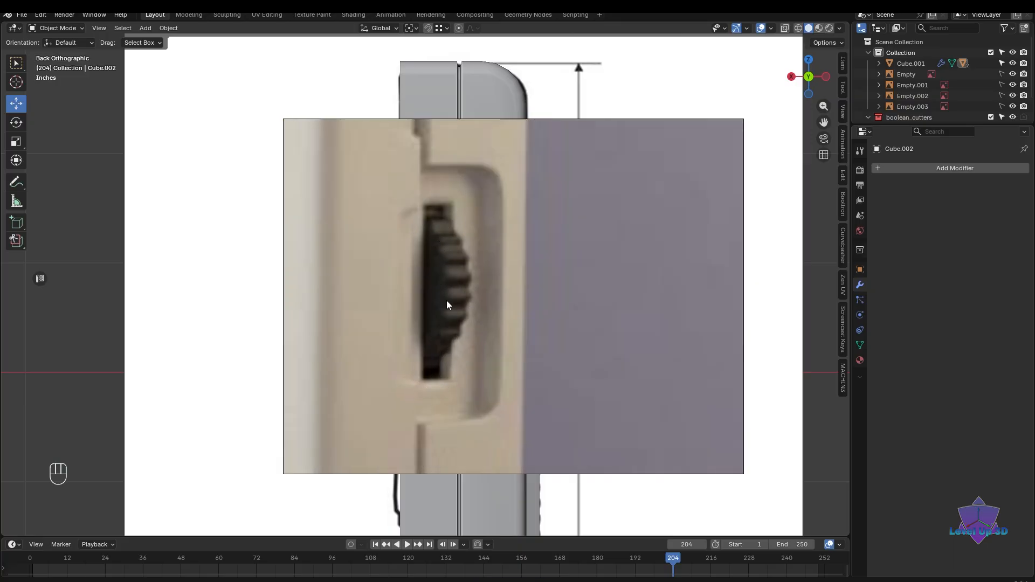
scroll(435, 342, down, 1)
alt+middle_drag(435, 342, 486, 395)
click(489, 331)
scroll(489, 331, up, 3)
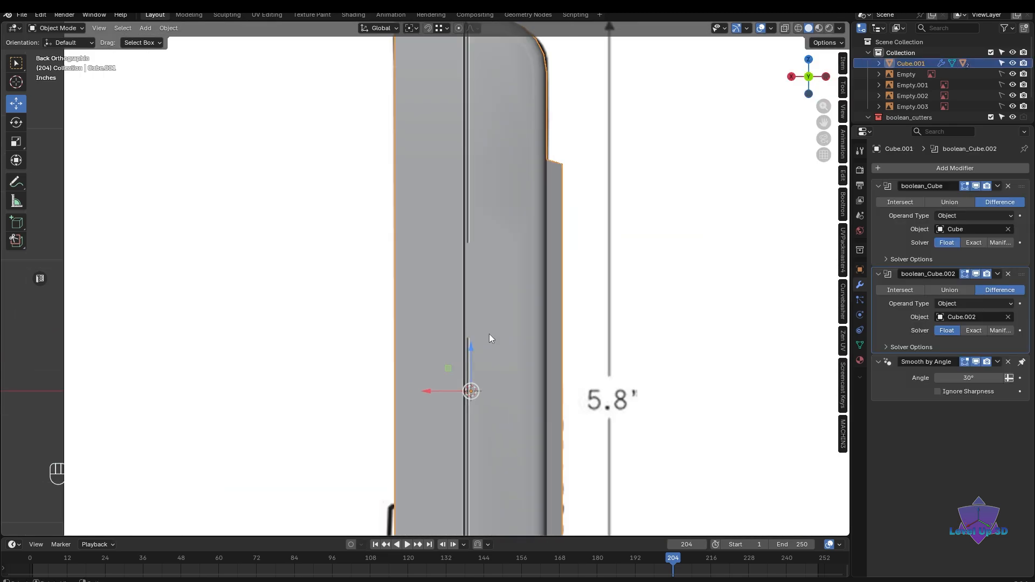
key(Tab)
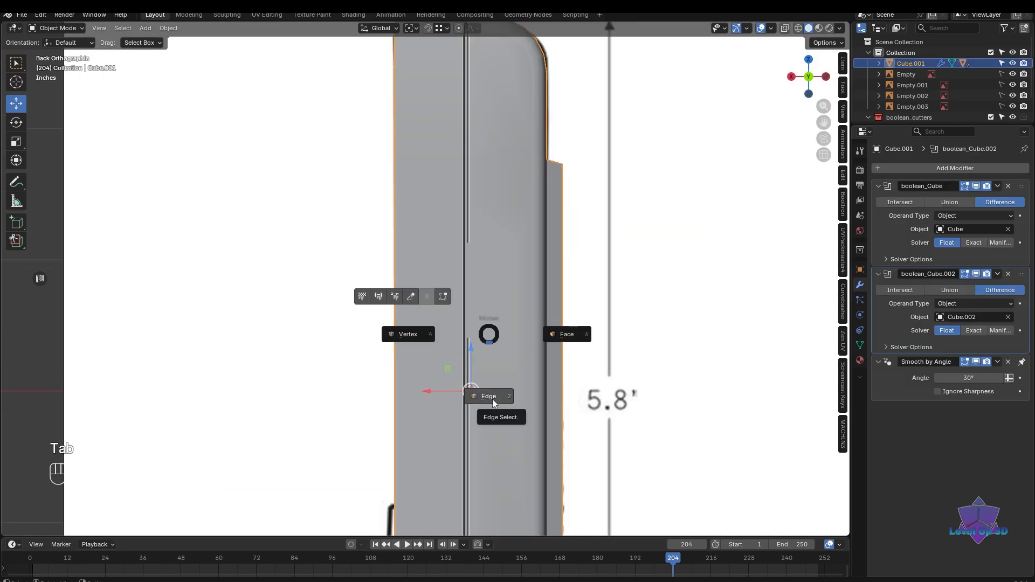
click(384, 320)
scroll(491, 374, down, 2)
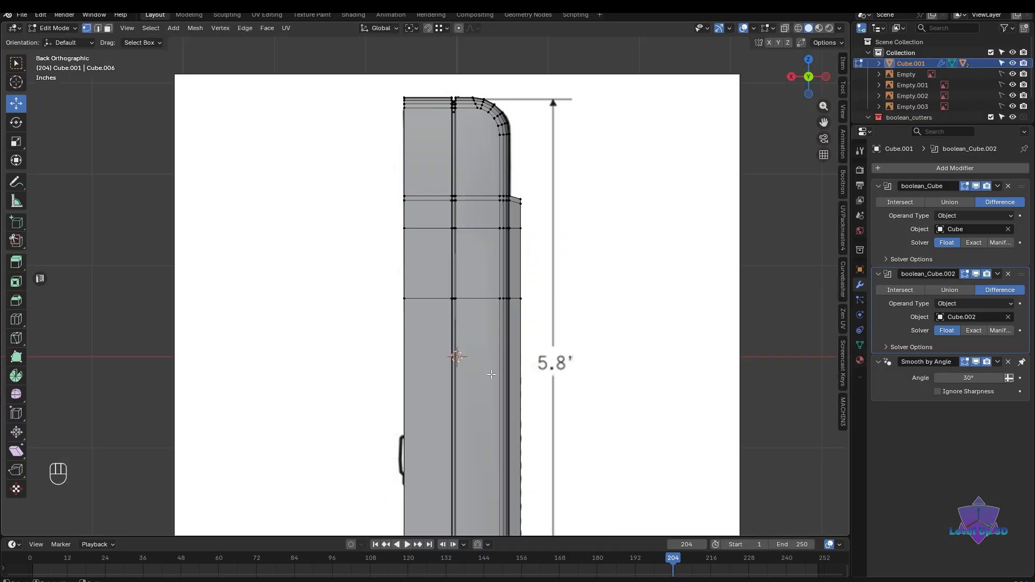
- Add a cube scaled to 0.077 and position it over the drawn volume wheel, about 0.77" up and 0.037" along X
key(shift+z)
scroll(491, 375, up, 2)
shift+middle_drag(491, 374, 448, 371)
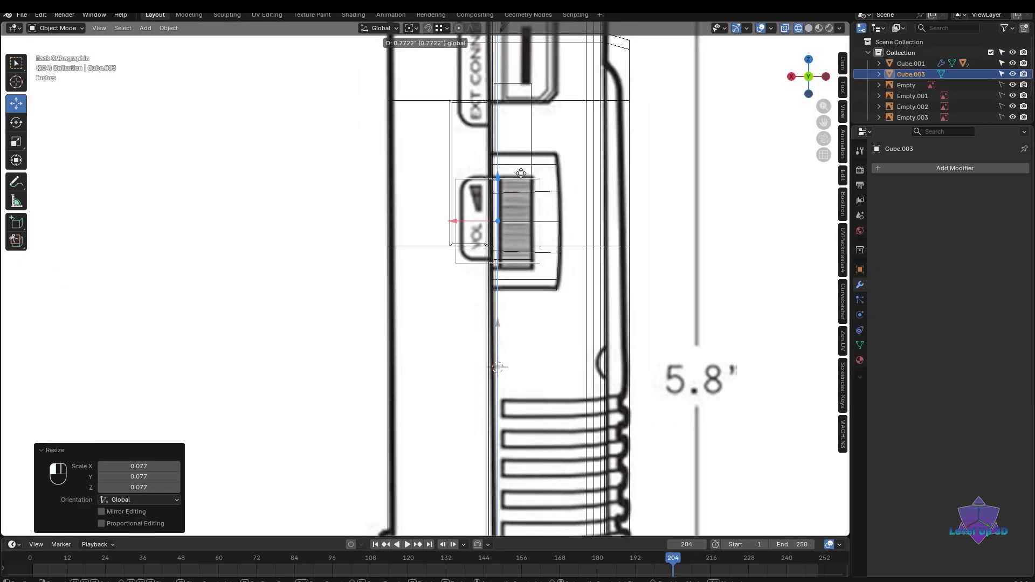
click(521, 173)
shift+middle_drag(521, 173, 511, 227)
scroll(505, 302, up, 3)
drag(524, 277, 507, 277)
- Fit the cube to the drawn volume wheel by moving one side about -0.276" in X and its lower edge about -0.034" in Z
key(Tab)
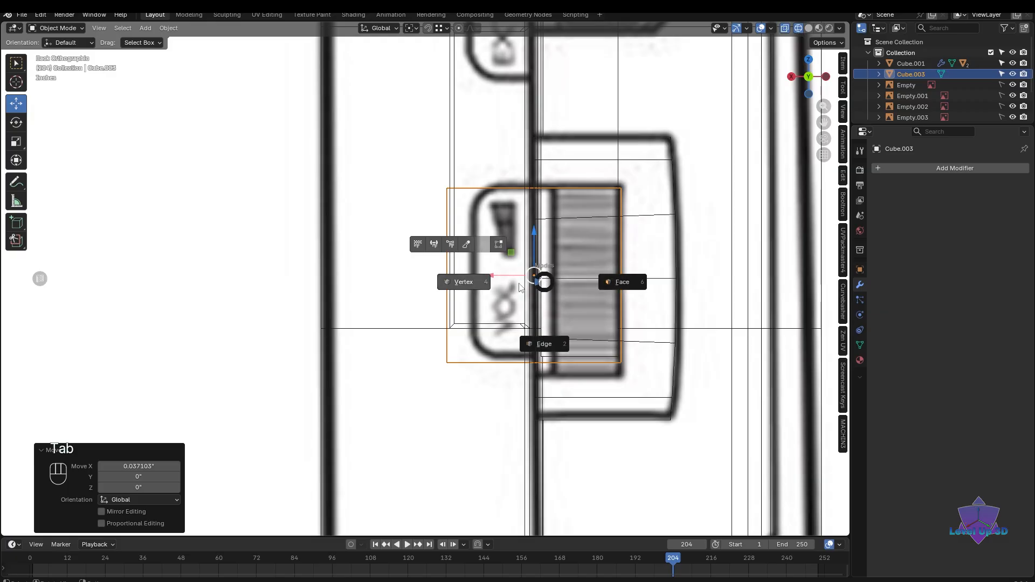
drag(392, 449, 392, 450)
scroll(426, 259, up, 2)
drag(434, 277, 585, 281)
shift+middle_drag(586, 281, 565, 285)
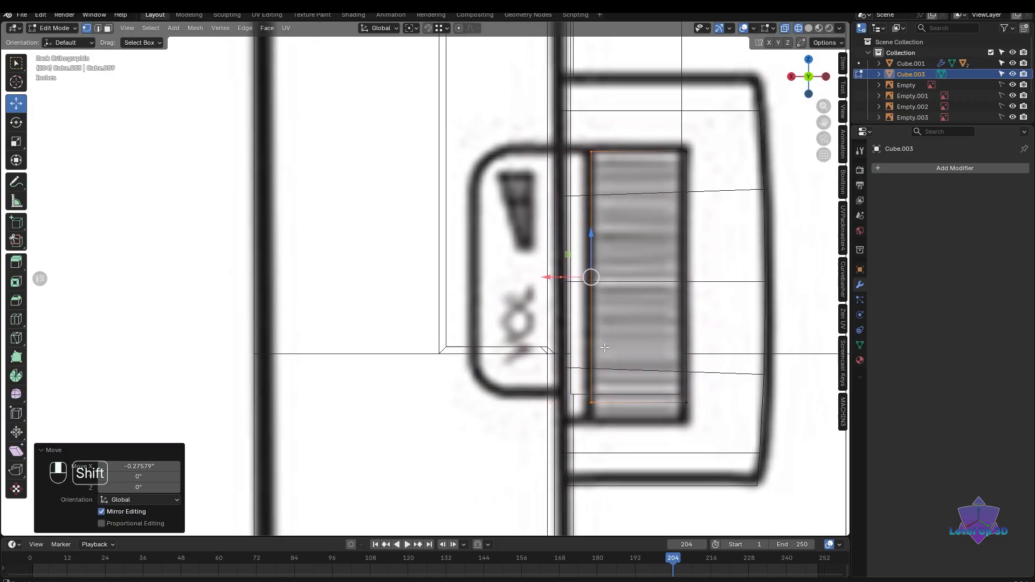
click(638, 401)
drag(642, 390, 637, 405)
- Move the cube's whole mesh about 1.70" along Y so it straddles the body's side wall at the volume recess
shift+middle_drag(637, 405, 570, 426)
scroll(593, 410, down, 2)
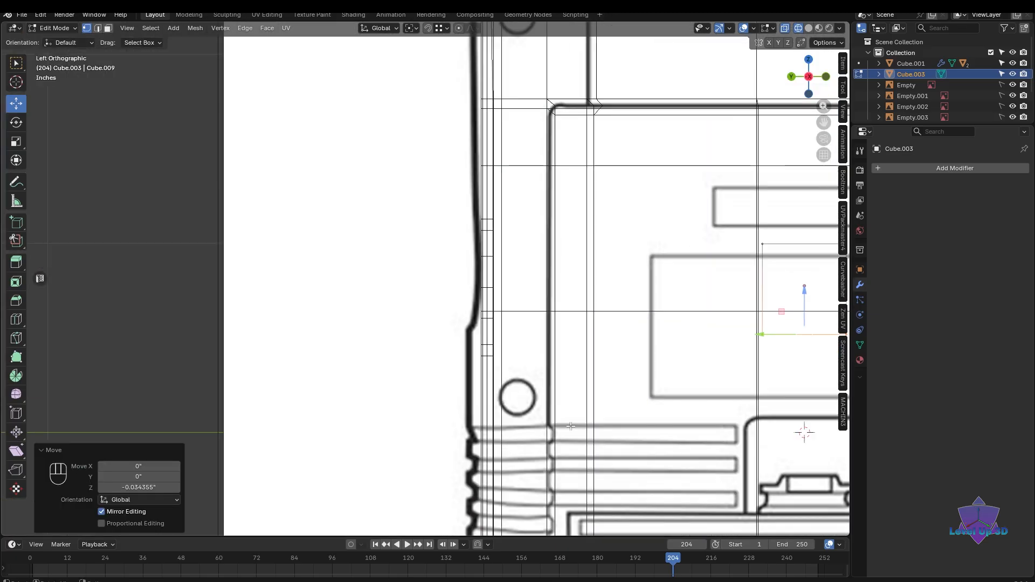
scroll(570, 426, down, 2)
key(shift+z)
key(shift+z)
shift+middle_drag(620, 203, 566, 193)
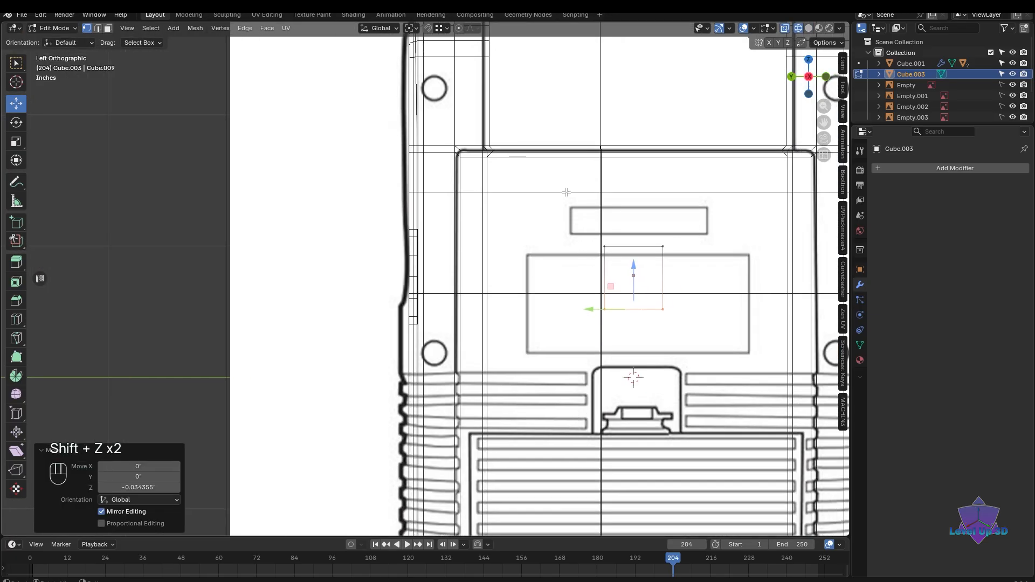
drag(566, 193, 668, 324)
drag(615, 277, 387, 282)
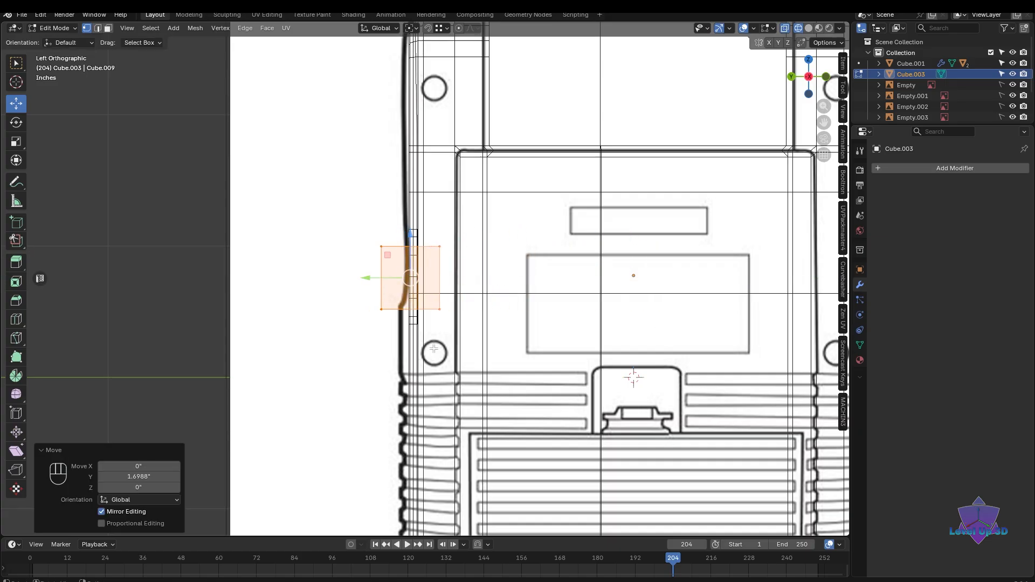
key(shift+z)
mouse_move(387, 283)
middle_down()
mouse_move(599, 398)
mouse_move(575, 390)
mouse_move(672, 403)
mouse_move(490, 355)
middle_up()
- Cut the volume wheel slot into the body with a Boolean Difference using the fitted cube
key(Tab)
shift+click(476, 235)
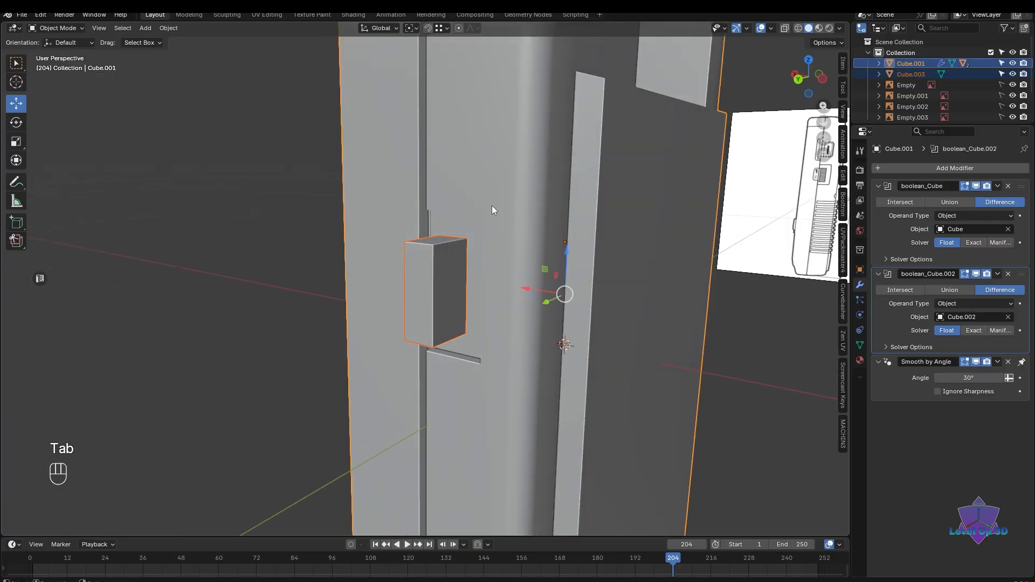
key(ctrl+KP_Subtract)
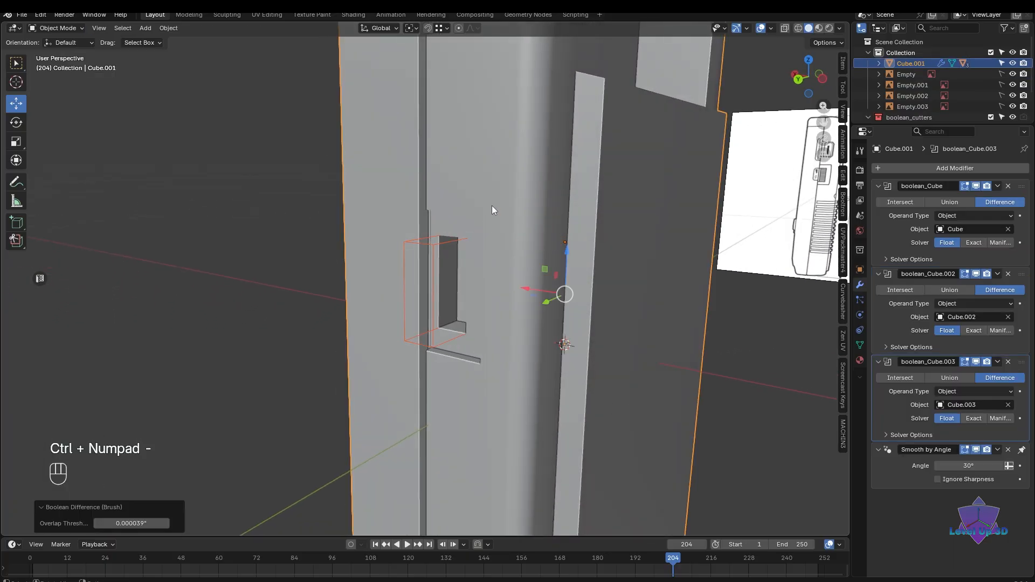
middle_drag(492, 205, 514, 319)
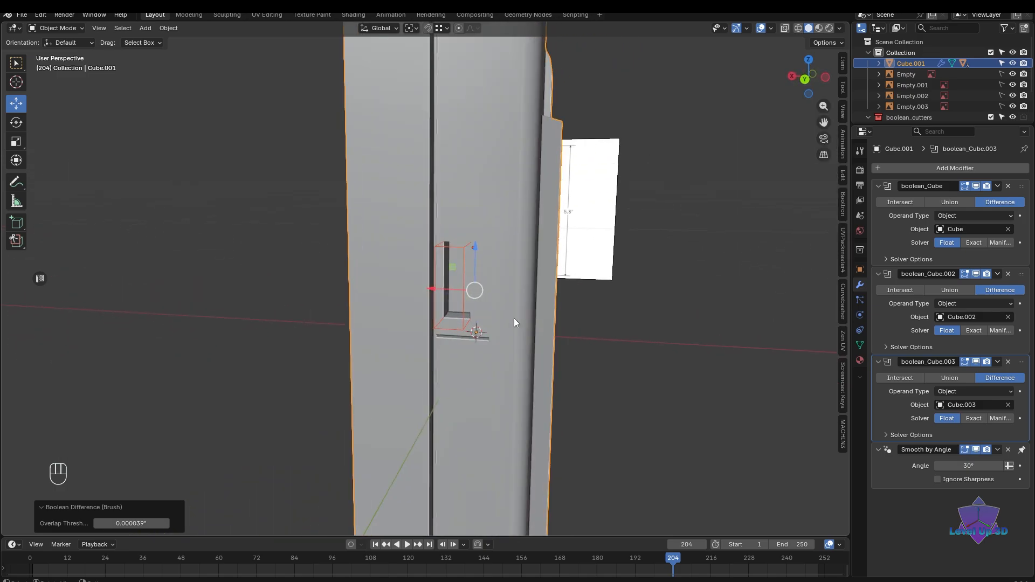
- Select the volume wheel slot's cutter and hide it in Object Mode
key(Tab)
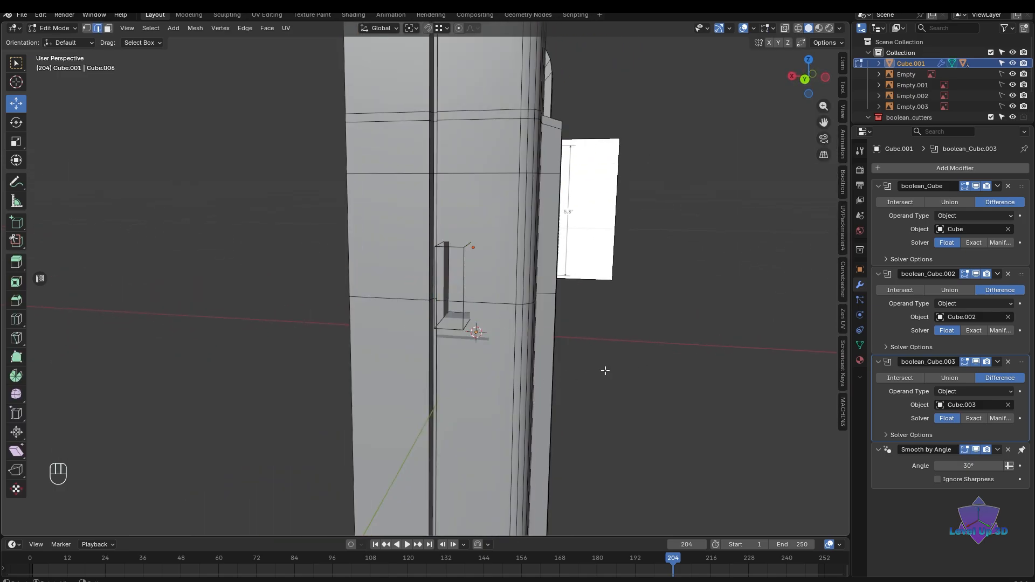
middle_drag(602, 370, 516, 371)
click(479, 332)
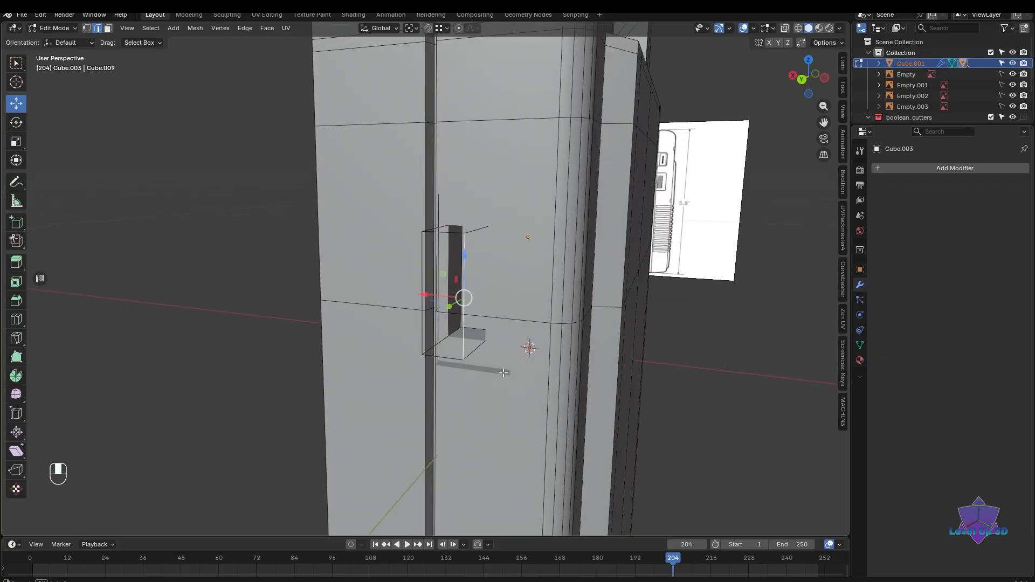
key(Tab)
key(Tab)
click(501, 259)
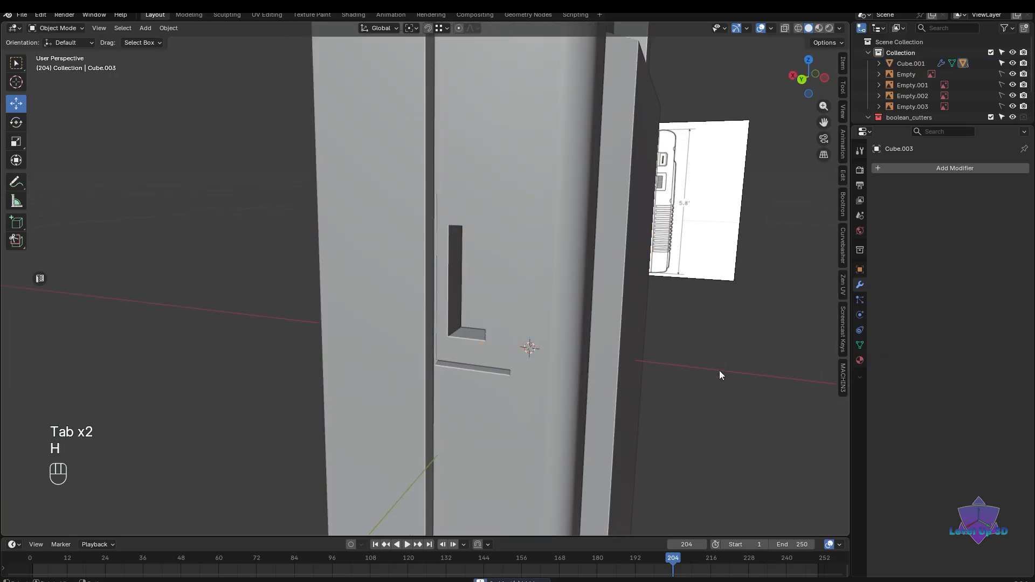
key(h)
- Examine the side cutouts and compare the body's wireframe with the front Game Boy reference drawing
mouse_move(720, 371)
middle_down()
mouse_move(720, 389)
mouse_move(639, 364)
mouse_move(701, 364)
mouse_move(697, 381)
mouse_move(723, 386)
mouse_move(710, 388)
middle_up()
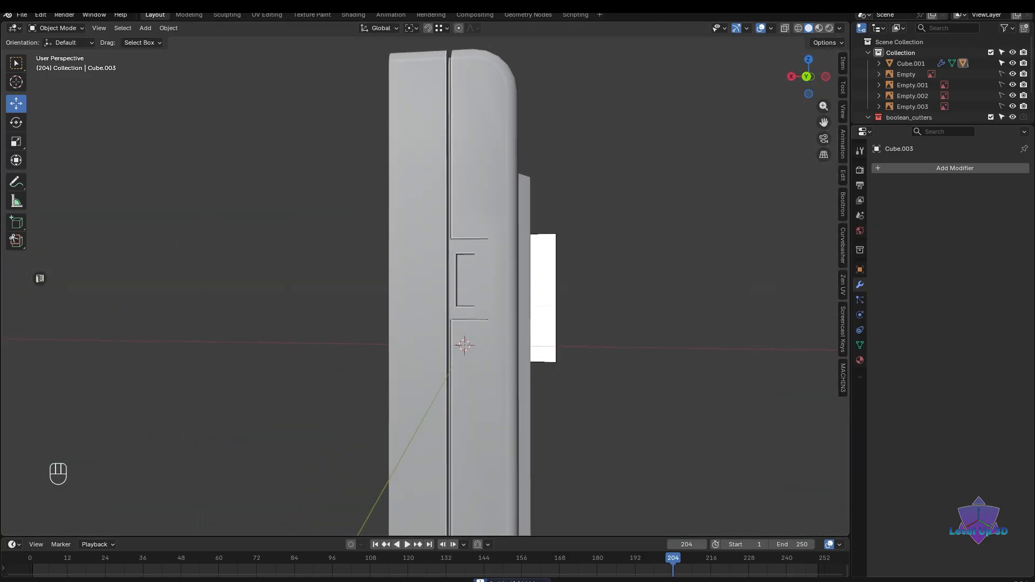
middle_drag(518, 356, 492, 397)
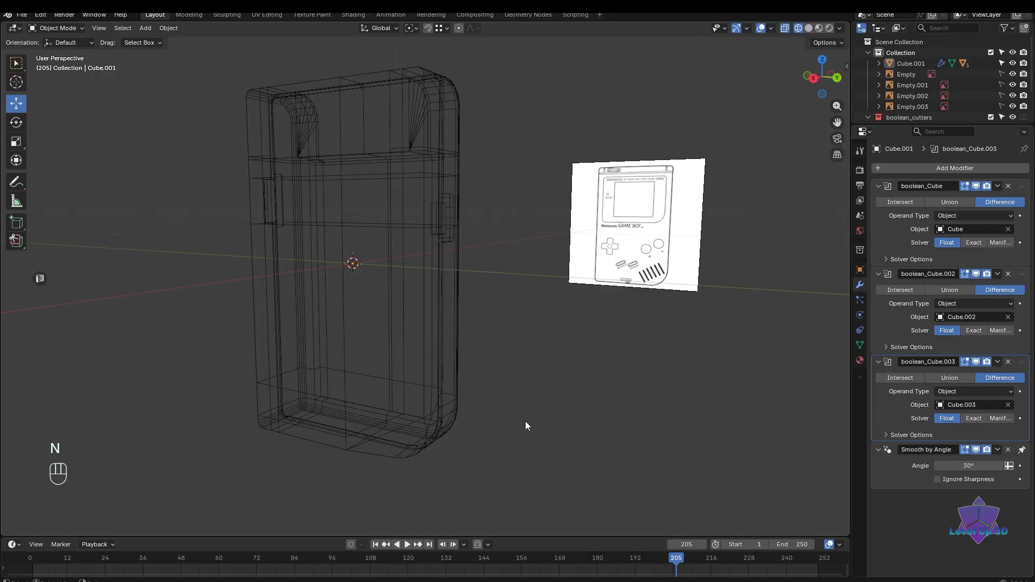
scroll(526, 424, down, 2)
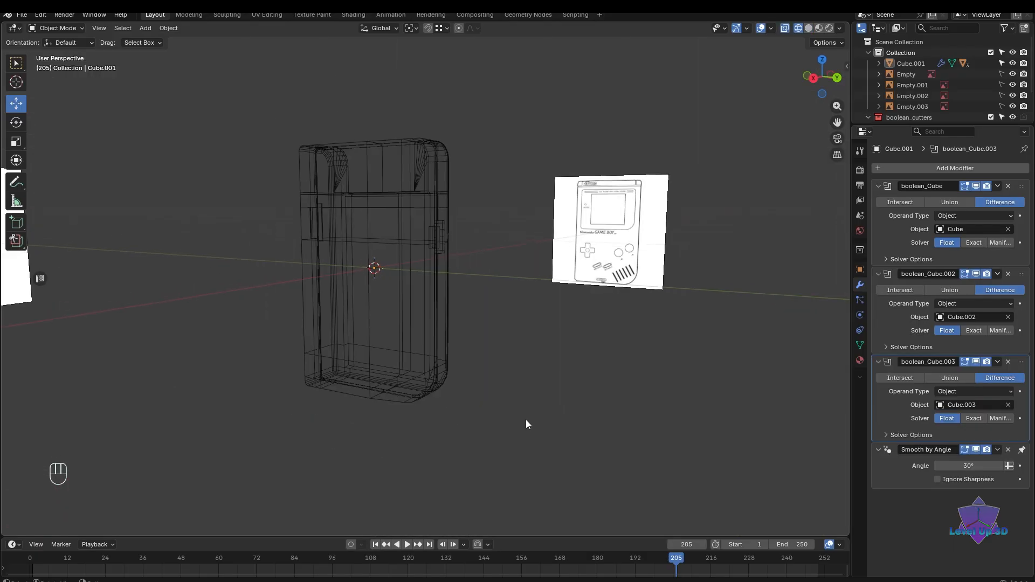
shift+middle_drag(525, 420, 584, 415)
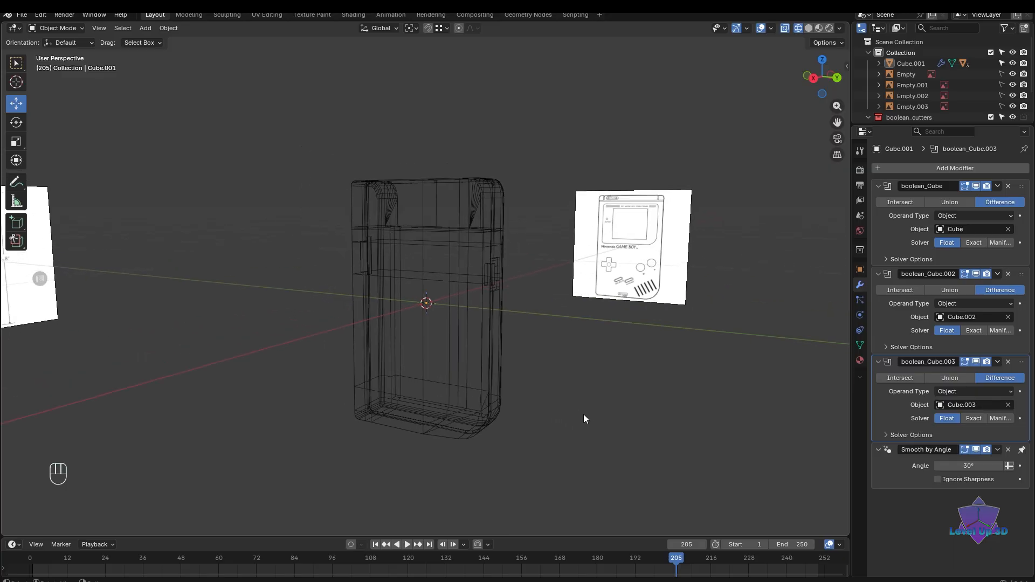
middle_drag(584, 419, 547, 385)
scroll(603, 407, up, 3)
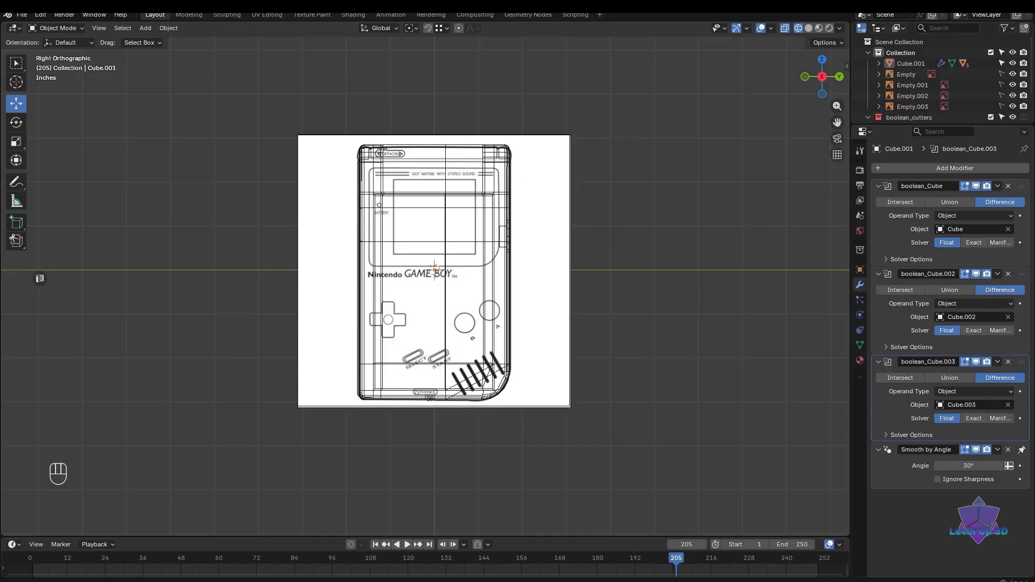
scroll(607, 382, up, 1)
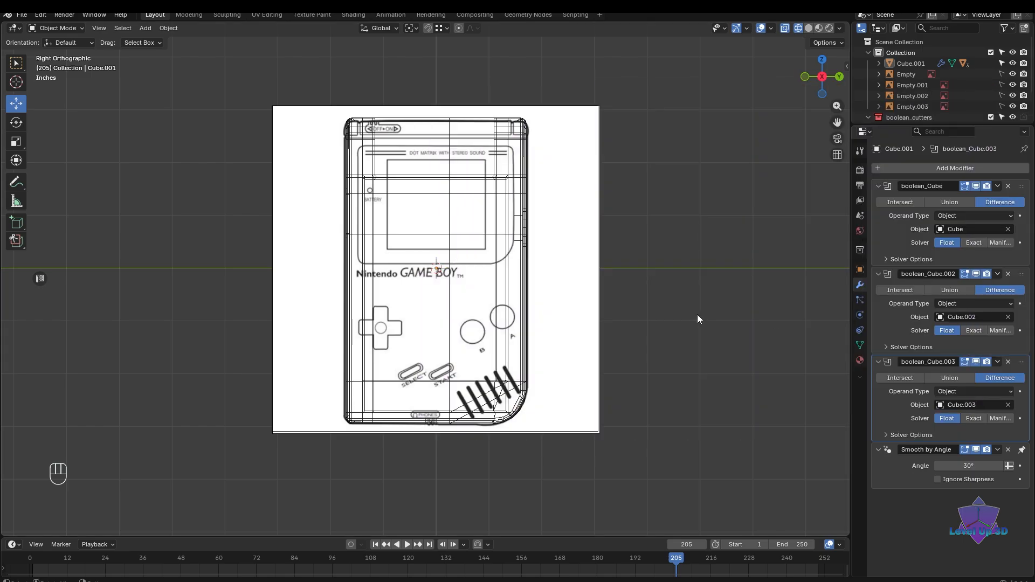
shift+middle_drag(702, 331, 559, 334)
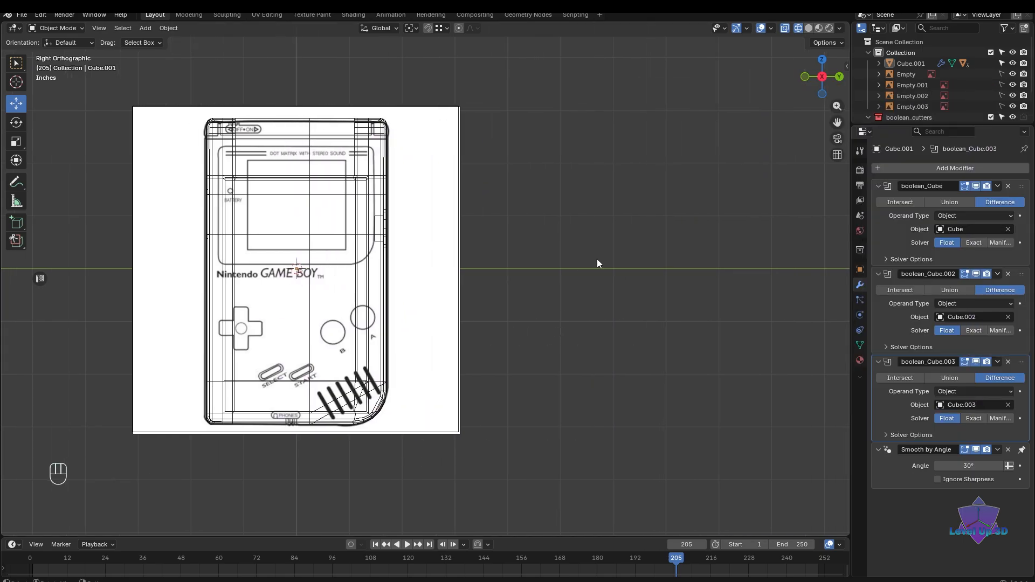
middle_drag(561, 284, 527, 319)
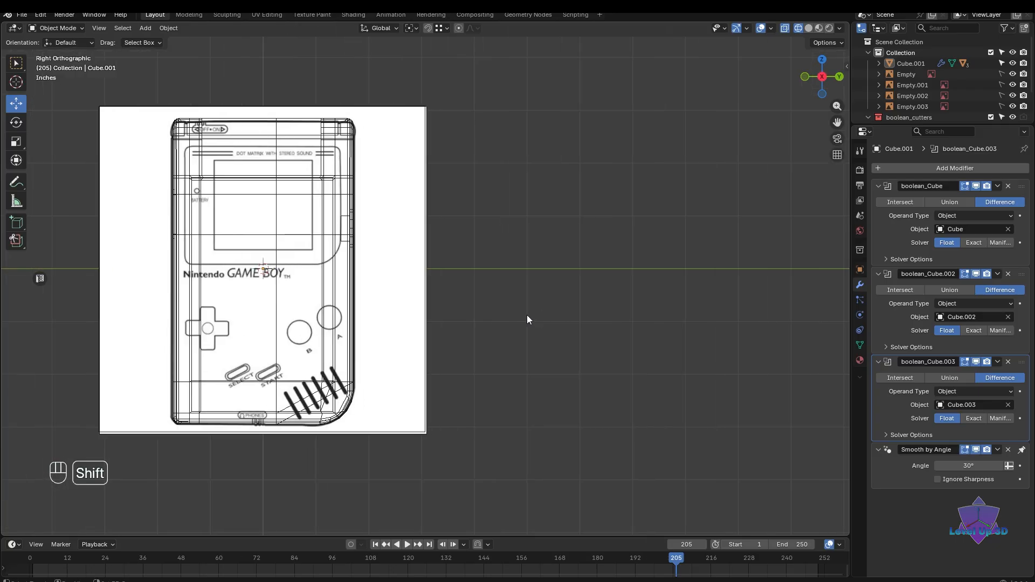
- Add a 24" cube mesh at the world origin over the front reference drawing
key(shift+a)
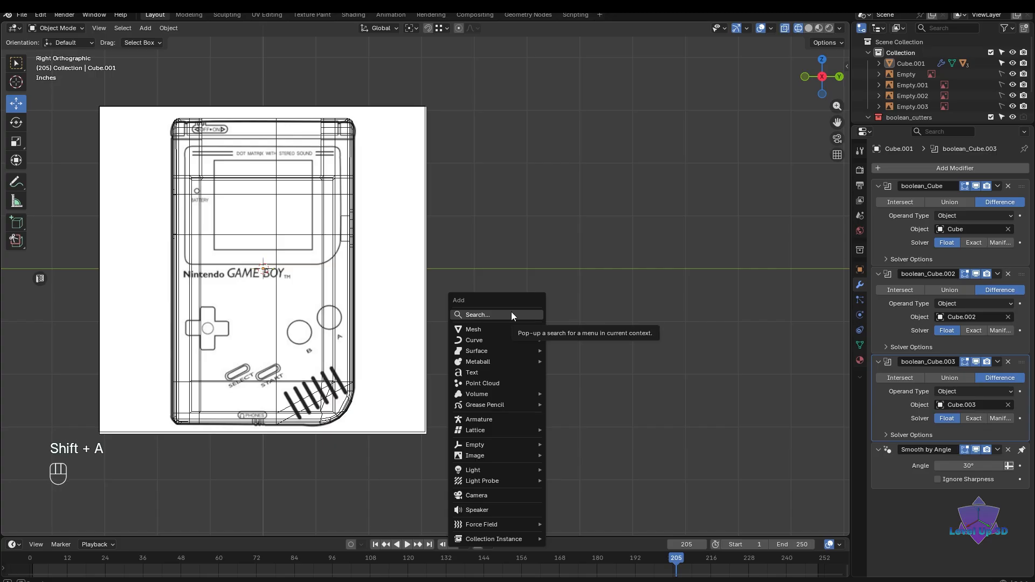
mouse_move(489, 333)
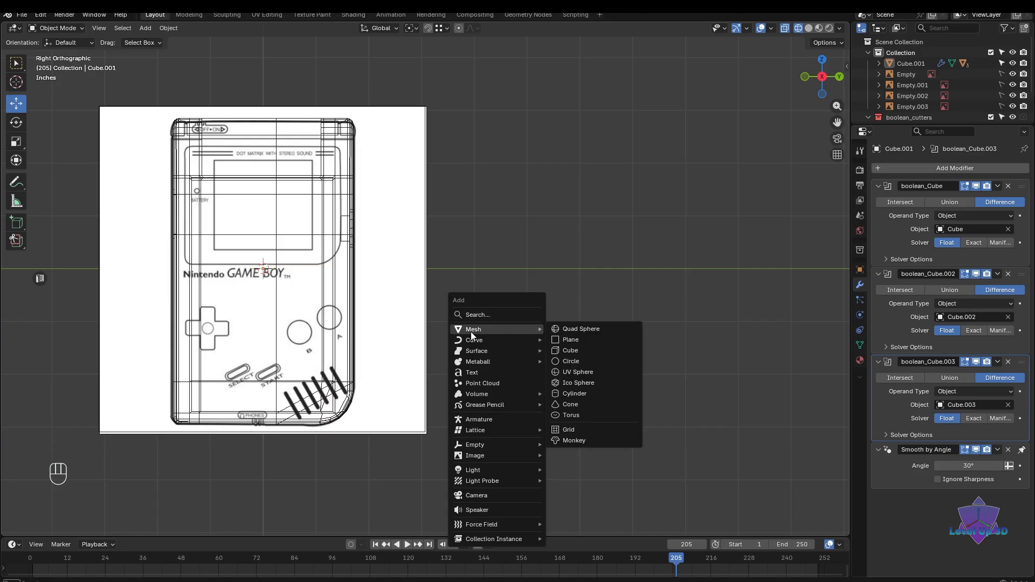
click(575, 352)
scroll(536, 325, down, 3)
shift+middle_drag(536, 324, 559, 337)
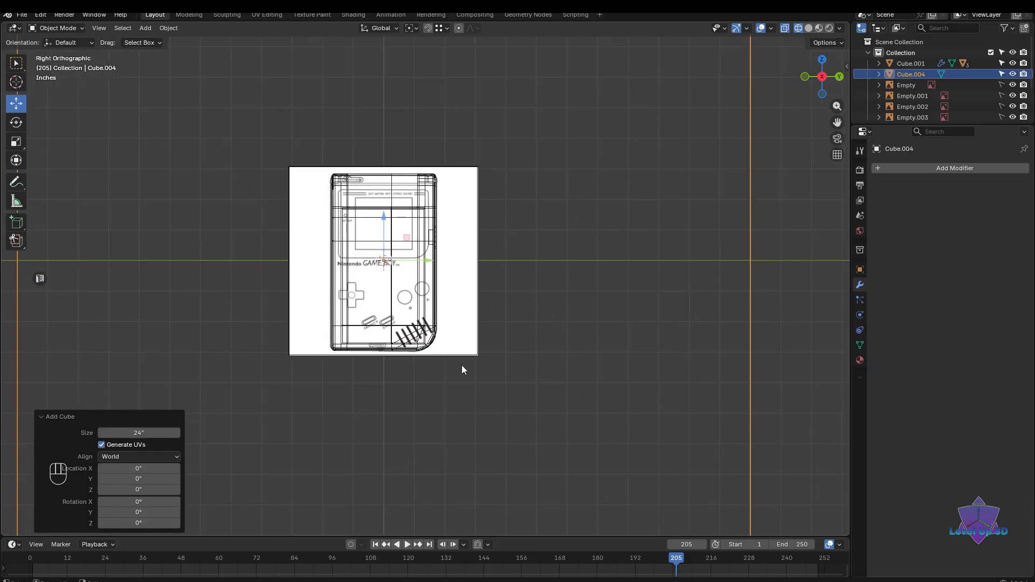
scroll(463, 365, up, 2)
shift+middle_drag(498, 366, 532, 360)
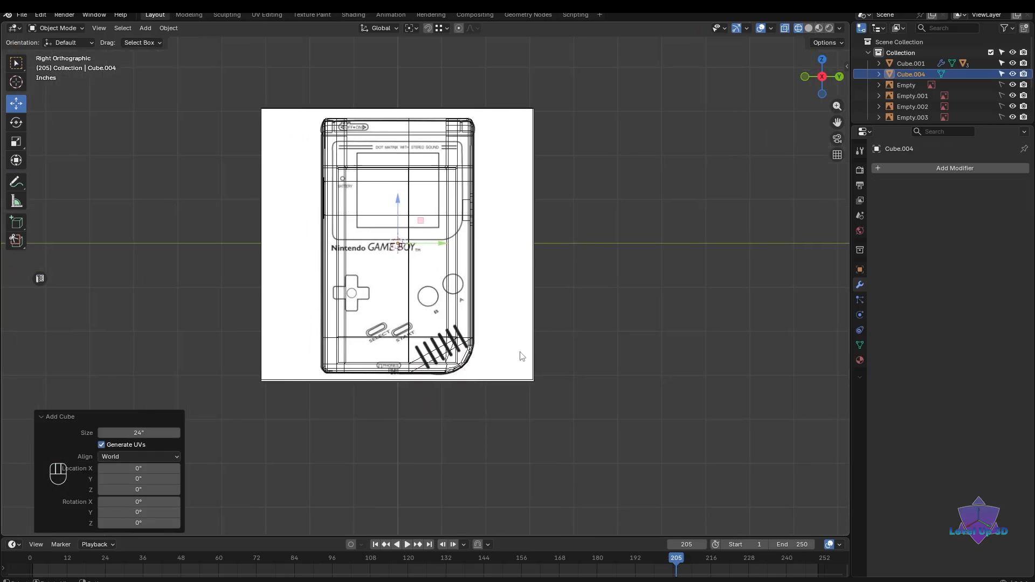
scroll(520, 358, up, 10)
shift+middle_drag(342, 184, 452, 336)
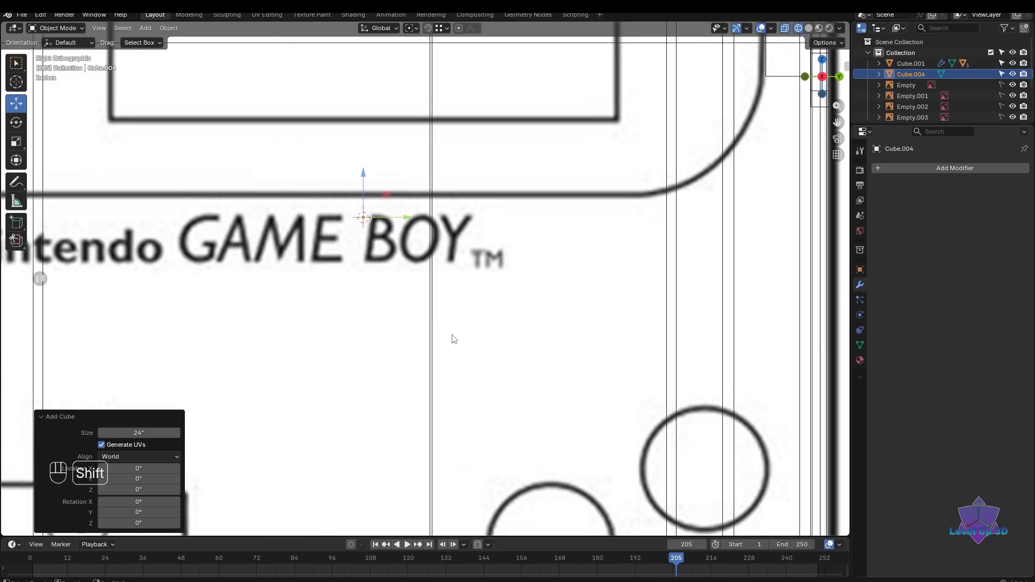
scroll(452, 338, down, 10)
scroll(538, 388, down, 6)
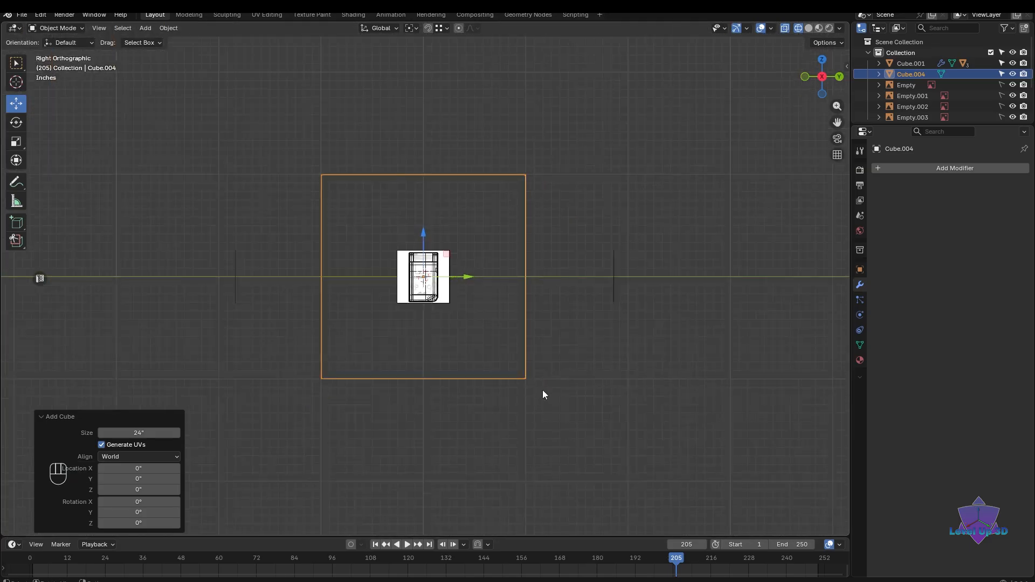
- Scale the new cube down uniformly to about 0.048 over the front reference drawing
shift+middle_drag(518, 350, 508, 335)
scroll(559, 384, up, 2)
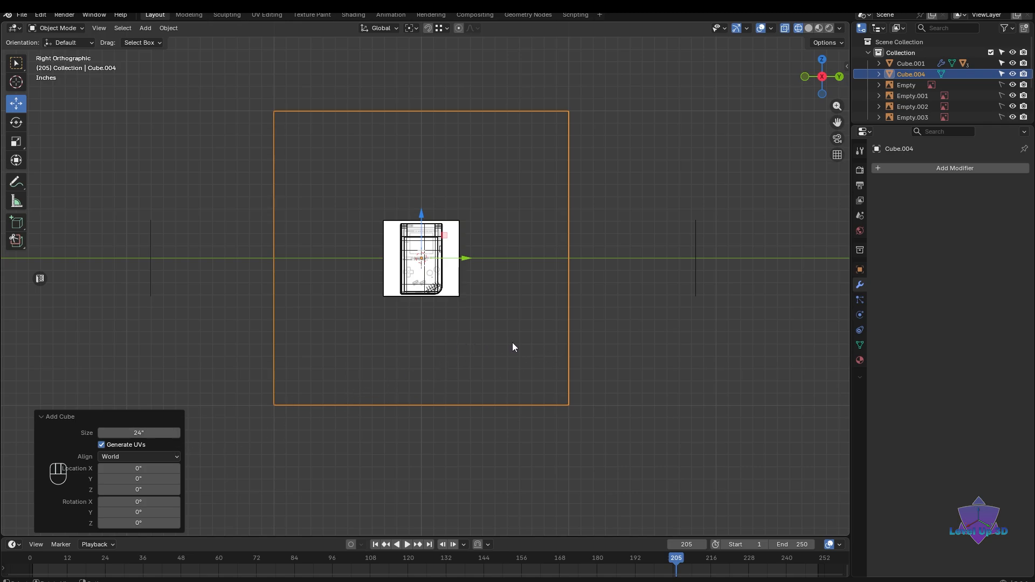
key(s)
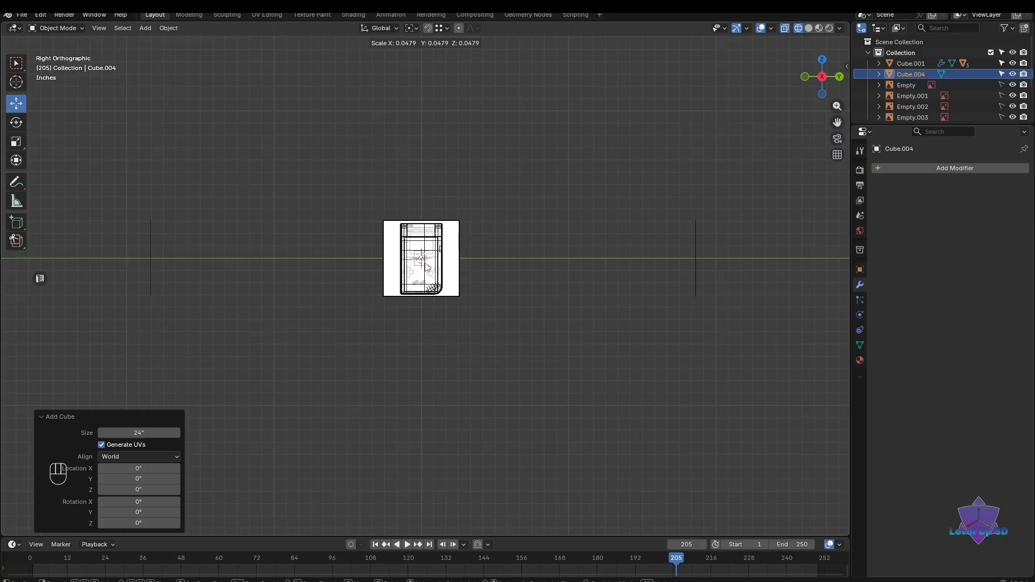
click(431, 276)
scroll(431, 279, up, 7)
shift+middle_drag(430, 280, 467, 292)
scroll(425, 185, up, 3)
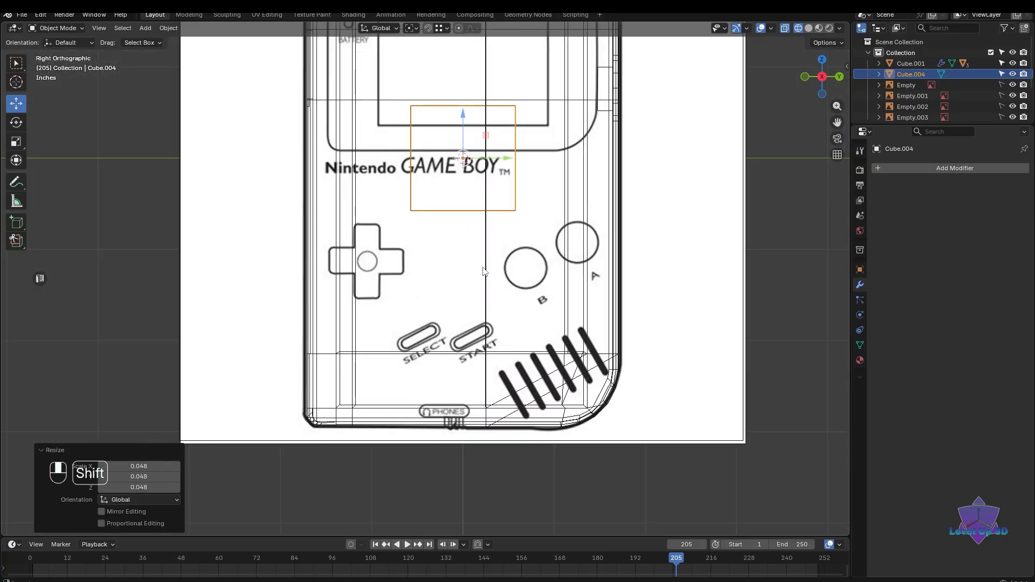
- Move the cube down and sideways until it is roughly centred over the D-pad in the front reference drawing
shift+middle_drag(458, 120, 467, 149)
drag(467, 149, 467, 232)
shift+middle_drag(467, 232, 490, 234)
scroll(527, 291, up, 3)
shift+middle_drag(590, 299, 547, 299)
drag(562, 263, 415, 271)
shift+middle_drag(373, 287, 415, 274)
drag(419, 222, 415, 247)
drag(455, 277, 436, 278)
scroll(394, 319, up, 2)
shift+middle_drag(393, 320, 417, 342)
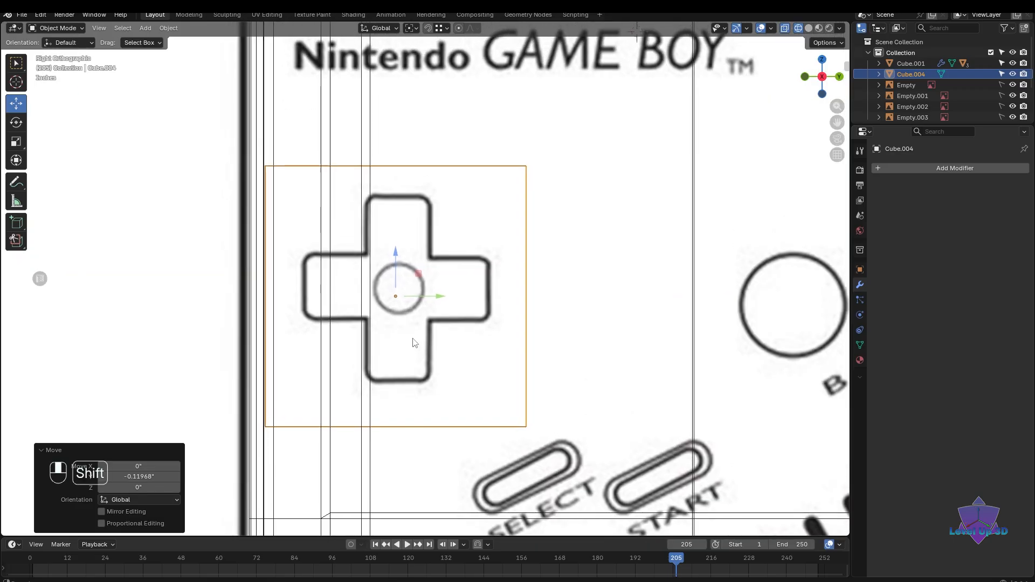
- Scale the cube to about 0.71 to match the D-pad's overall span and nudge it along Z and Y to centre it
key(s)
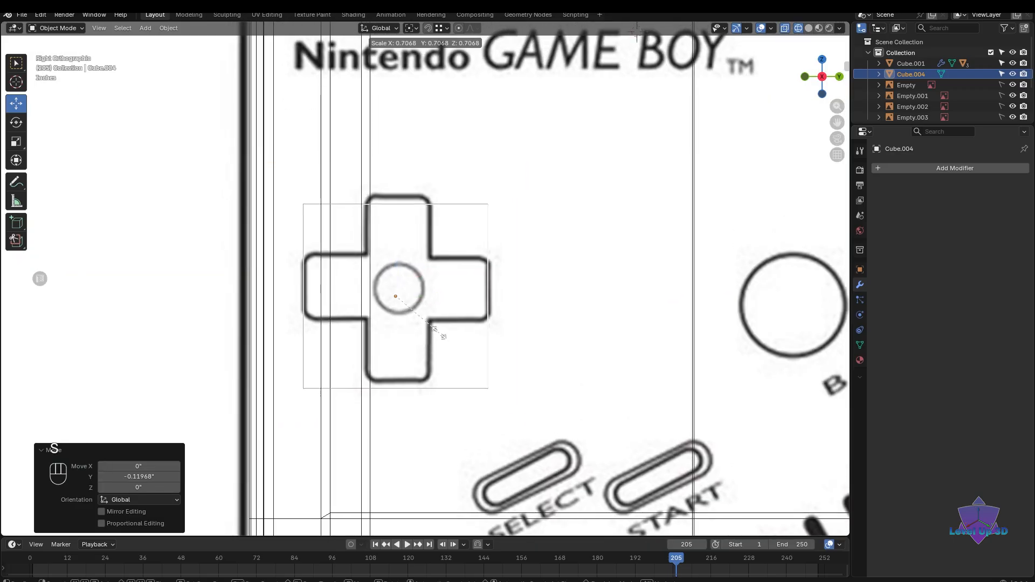
click(439, 332)
drag(396, 261, 396, 249)
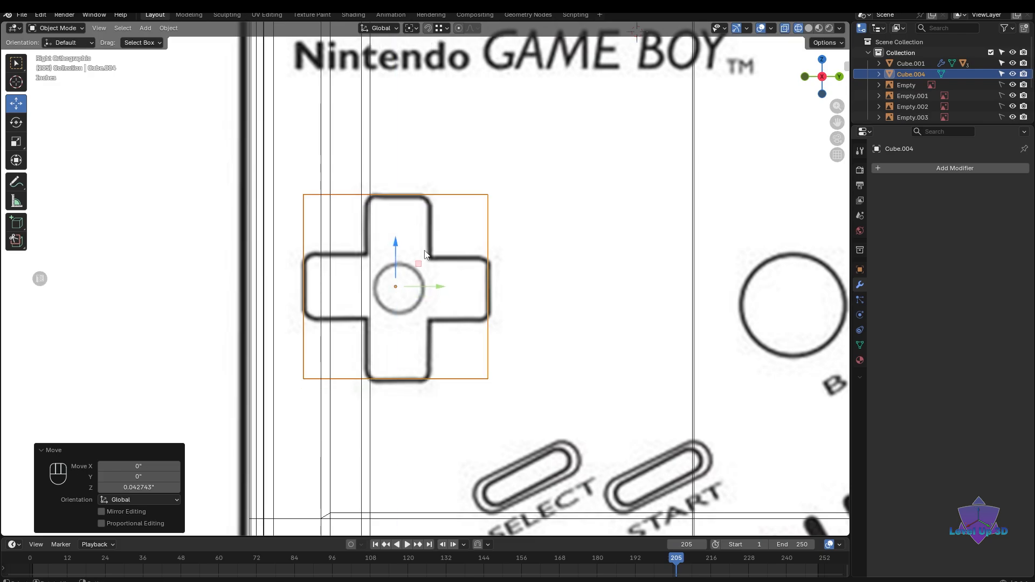
scroll(379, 301, up, 2)
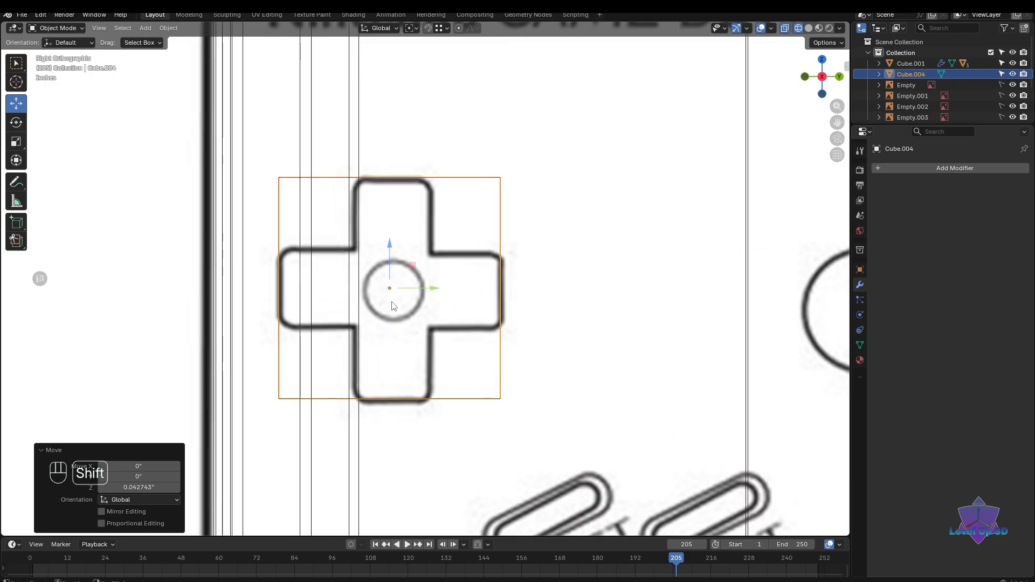
shift+middle_drag(329, 227, 350, 216)
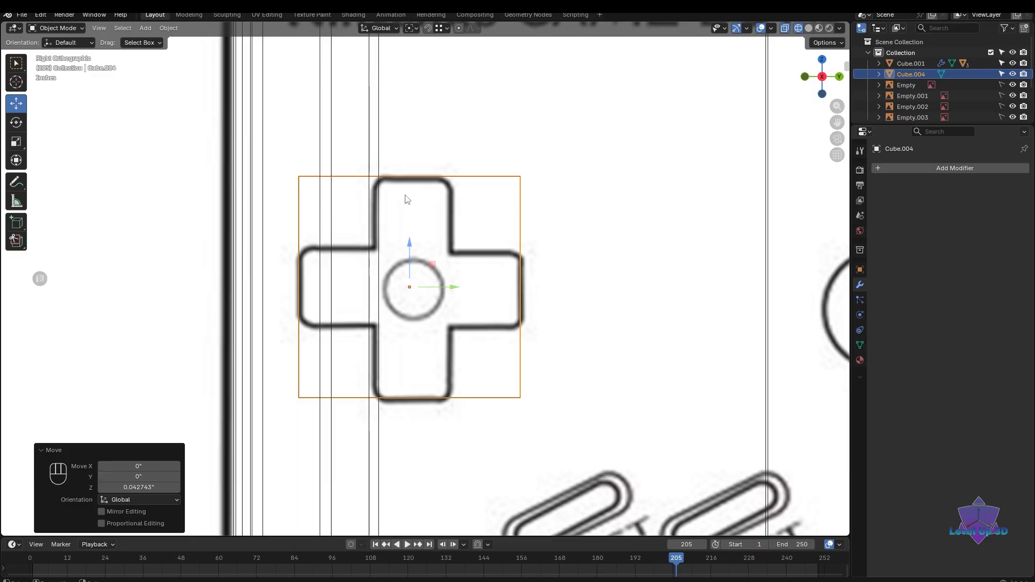
shift+middle_drag(446, 321, 429, 318)
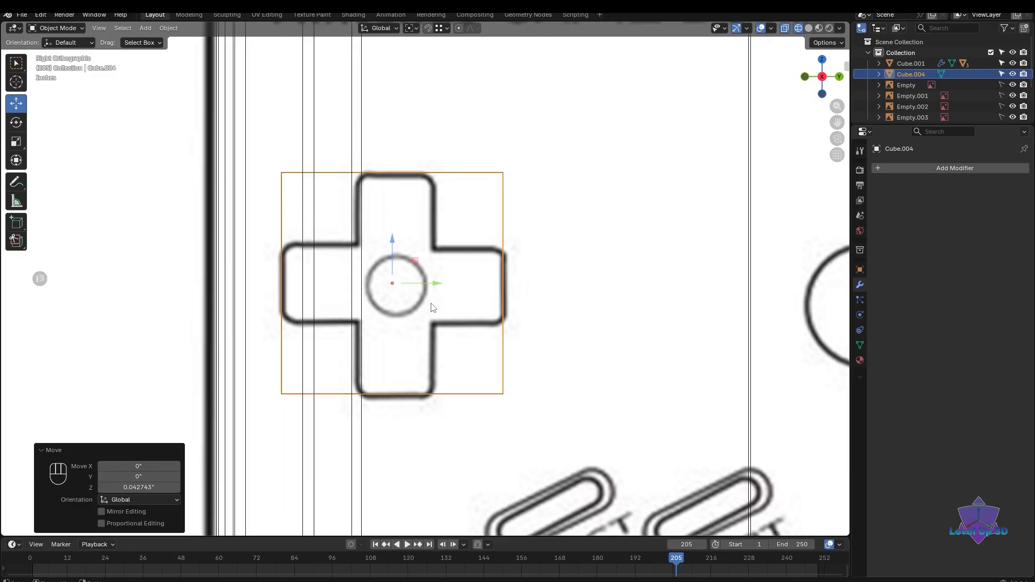
scroll(431, 307, up, 1)
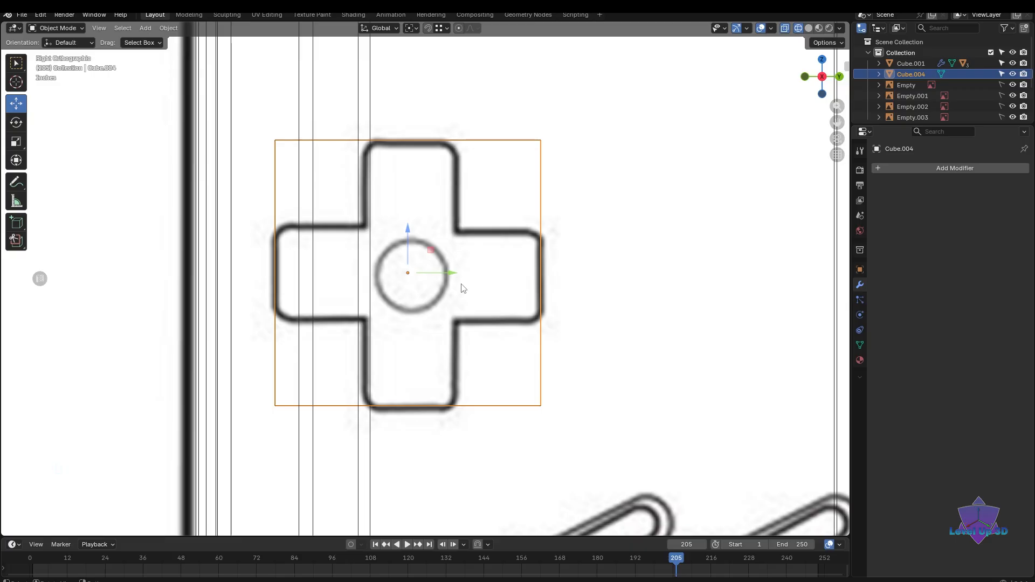
drag(452, 273, 446, 273)
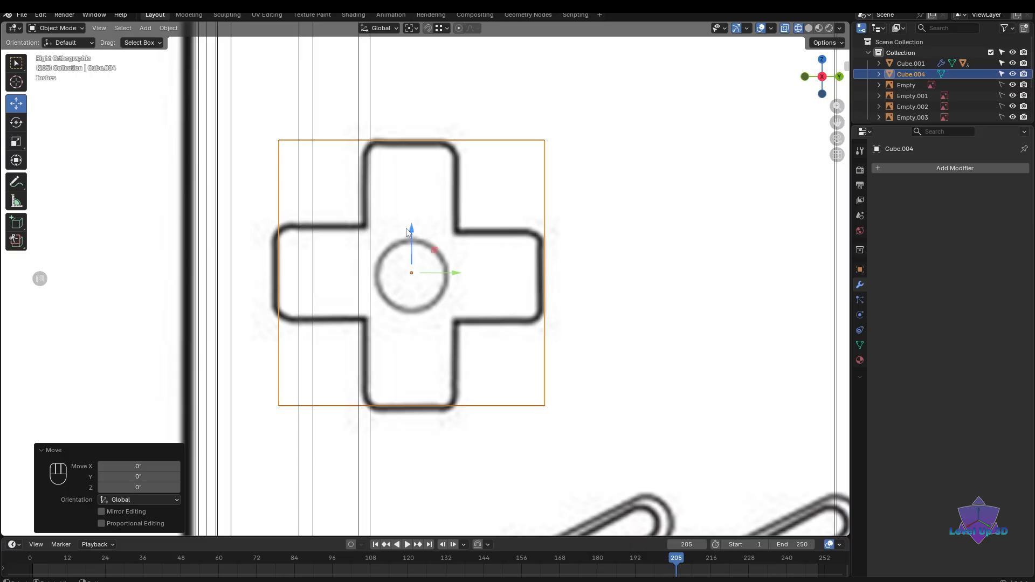
drag(471, 274, 443, 285)
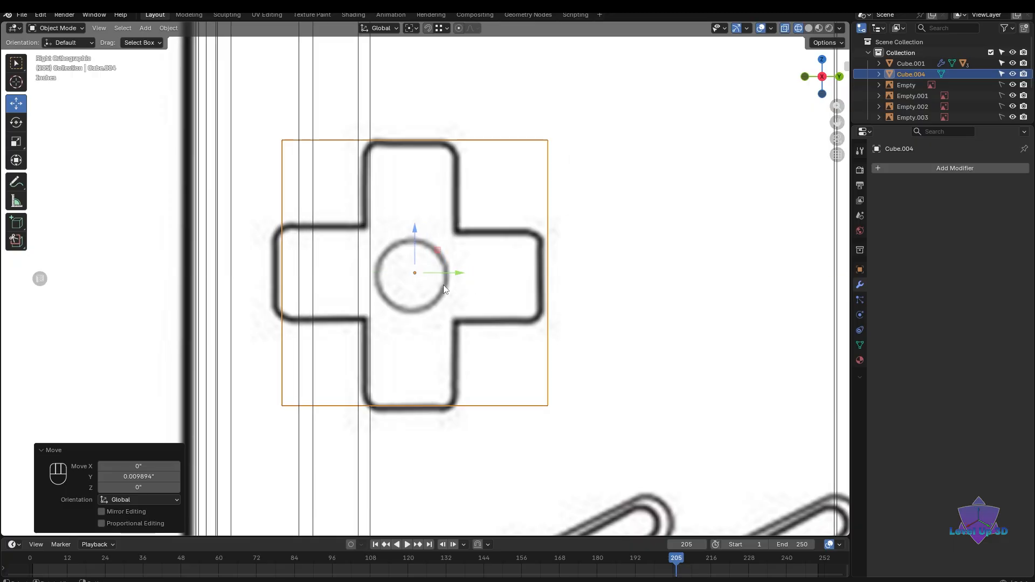
click(18, 124)
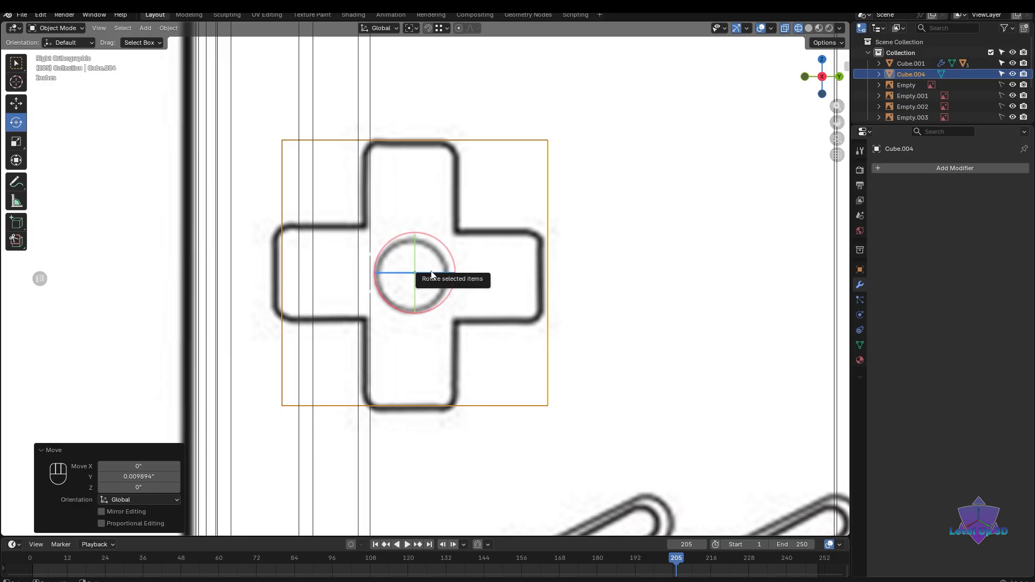
drag(447, 252, 582, 323)
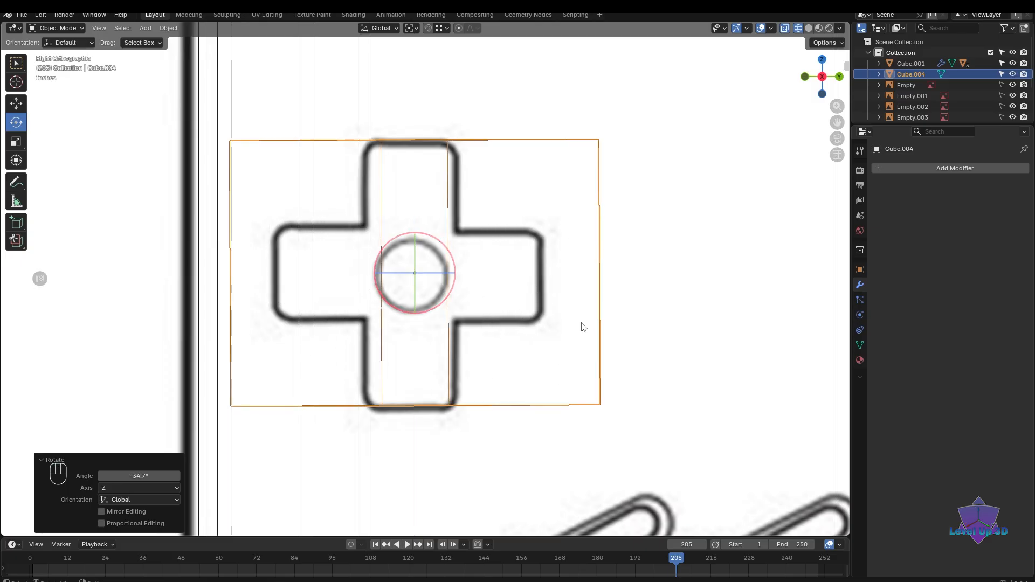
click(18, 144)
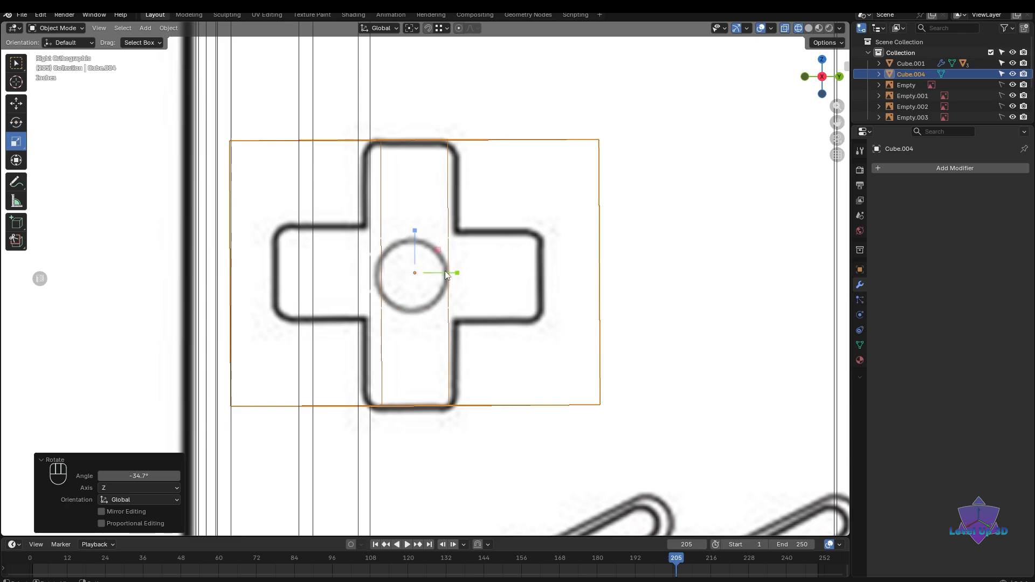
drag(414, 230, 415, 205)
drag(457, 273, 426, 284)
key(ctrl+z)
key(ctrl+z)
key(ctrl+z)
key(ctrl+z)
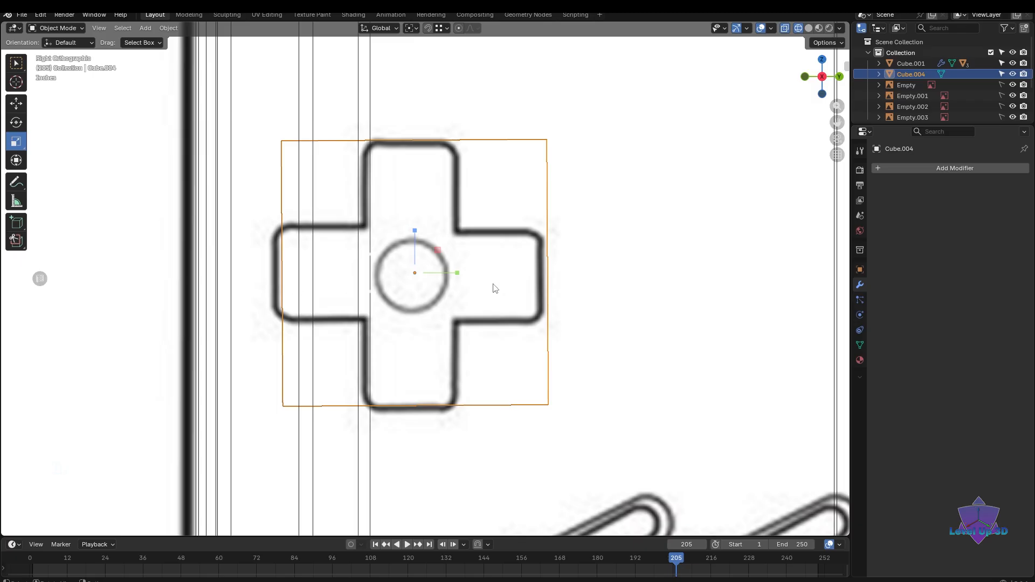
- Scale the cube to about 0.341 along Y and shift it about -0.013" along Y to fit the D-pad's vertical bar
key(s)
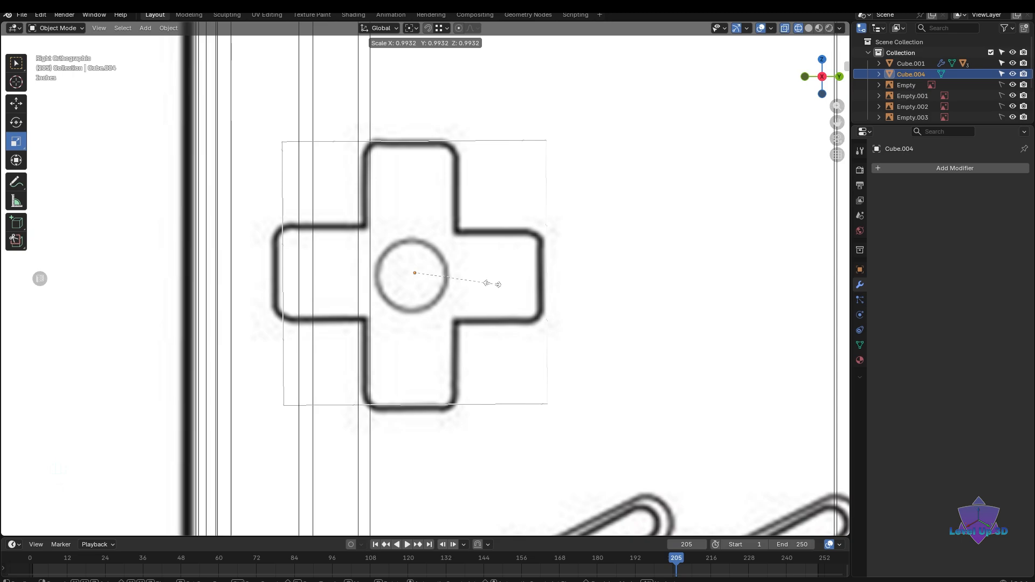
key(y)
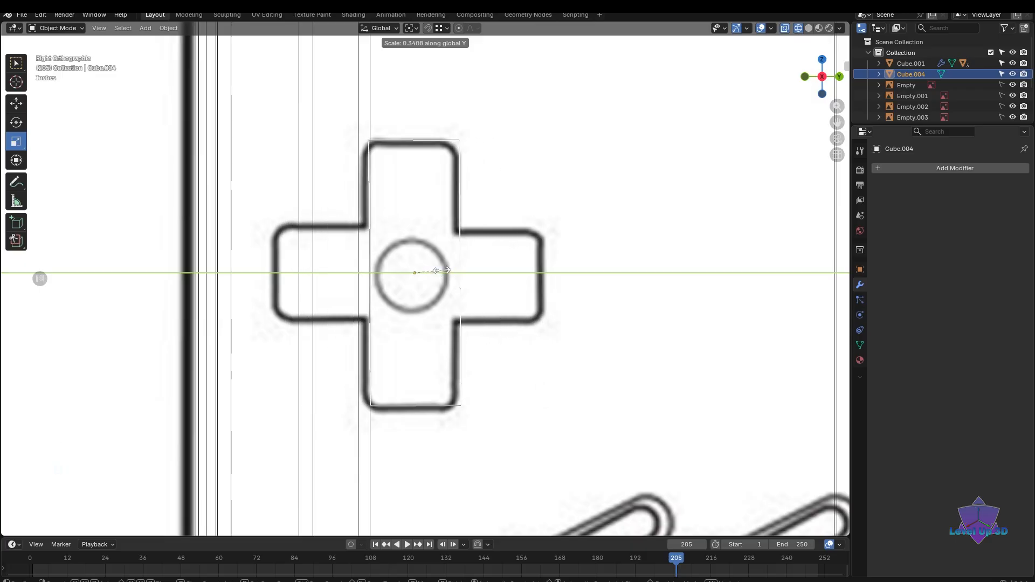
click(441, 271)
click(17, 103)
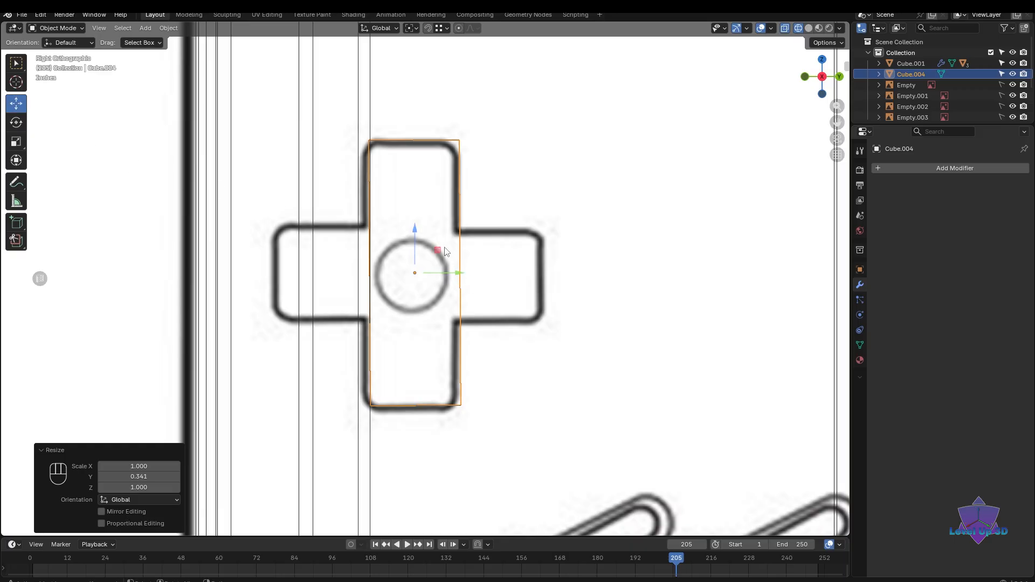
drag(458, 273, 453, 270)
scroll(511, 286, down, 3)
scroll(511, 293, up, 3)
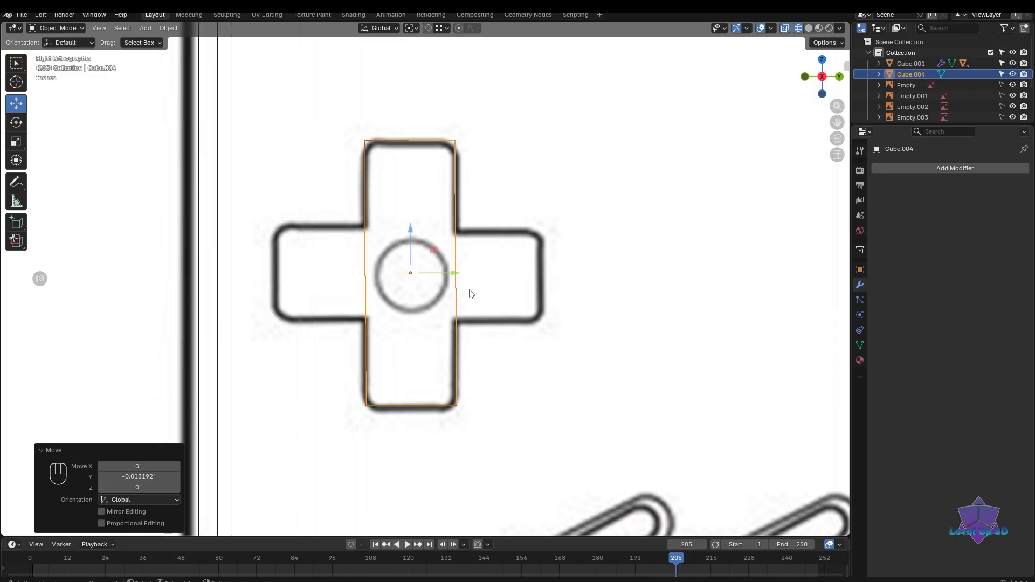
- Open the D-pad bar's cube in Edit Mode and check its outline against the reference drawing
key(Tab)
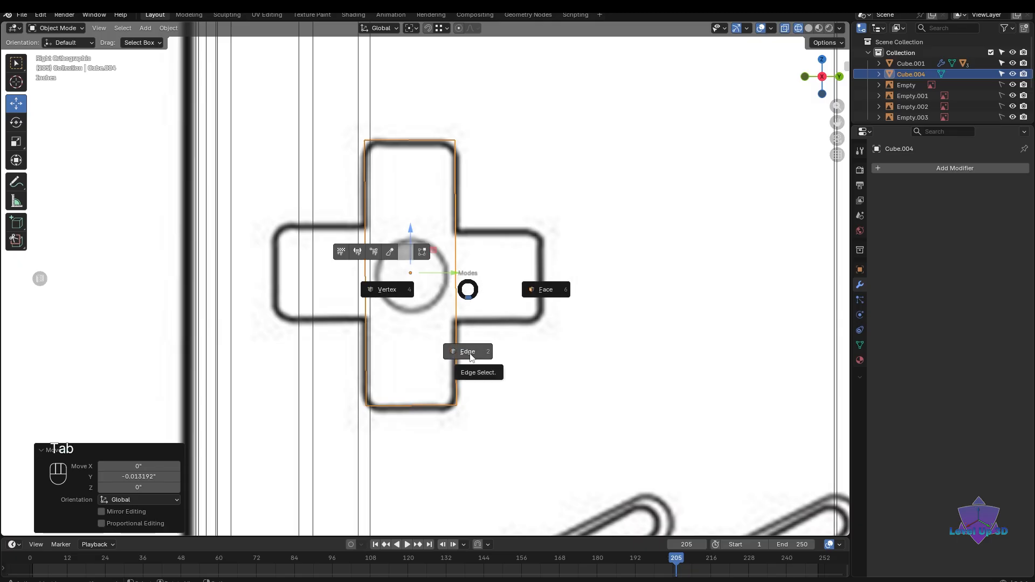
click(468, 352)
click(470, 351)
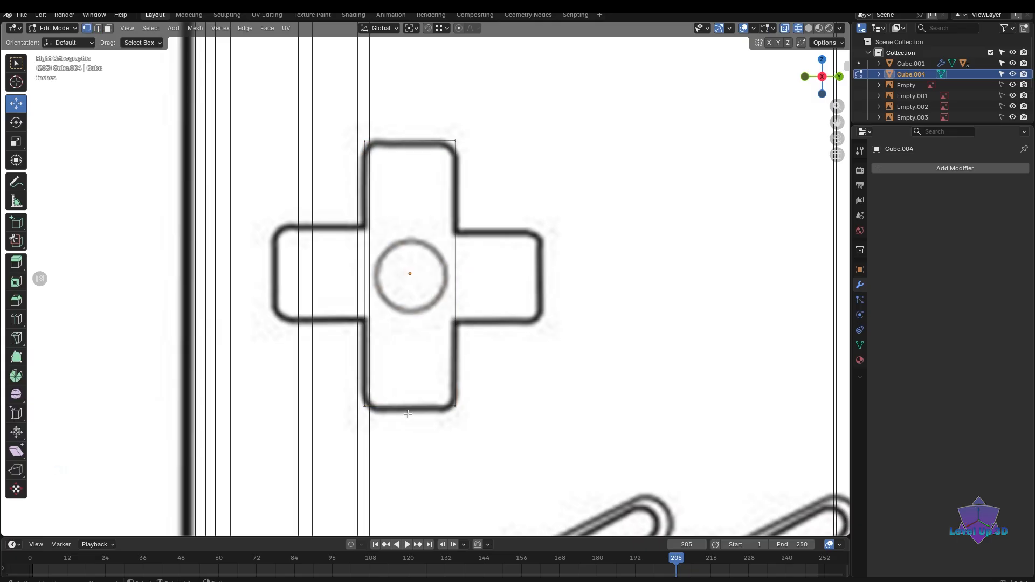
scroll(453, 377, up, 2)
key(shift+z)
key(shift+z)
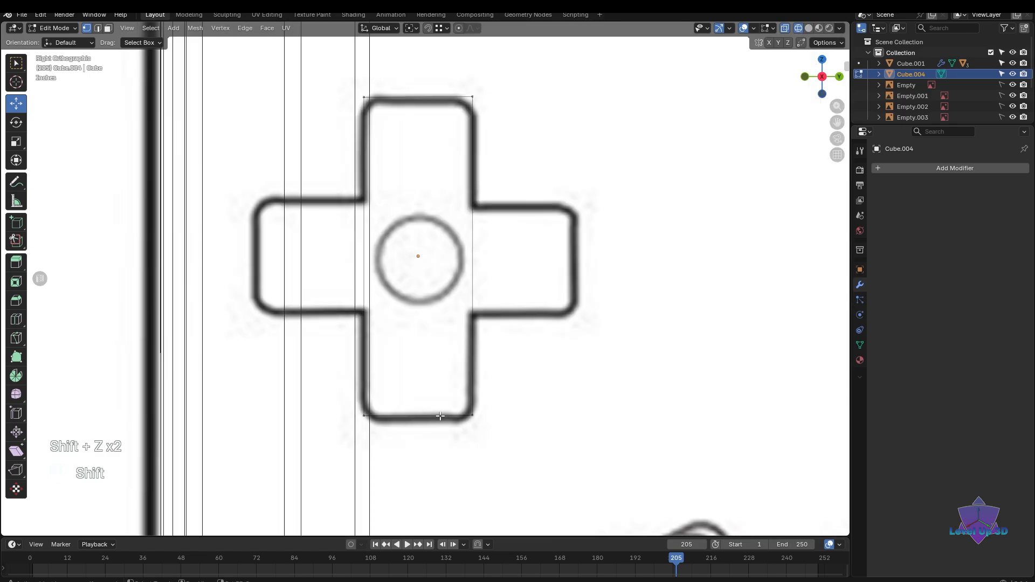
- Select the D-pad bar's whole mesh and move it about 0.253" along X in the front orthographic view
scroll(434, 411, down, 7)
middle_drag(441, 413, 534, 426)
scroll(493, 409, up, 3)
scroll(493, 409, up, 1)
click(404, 246)
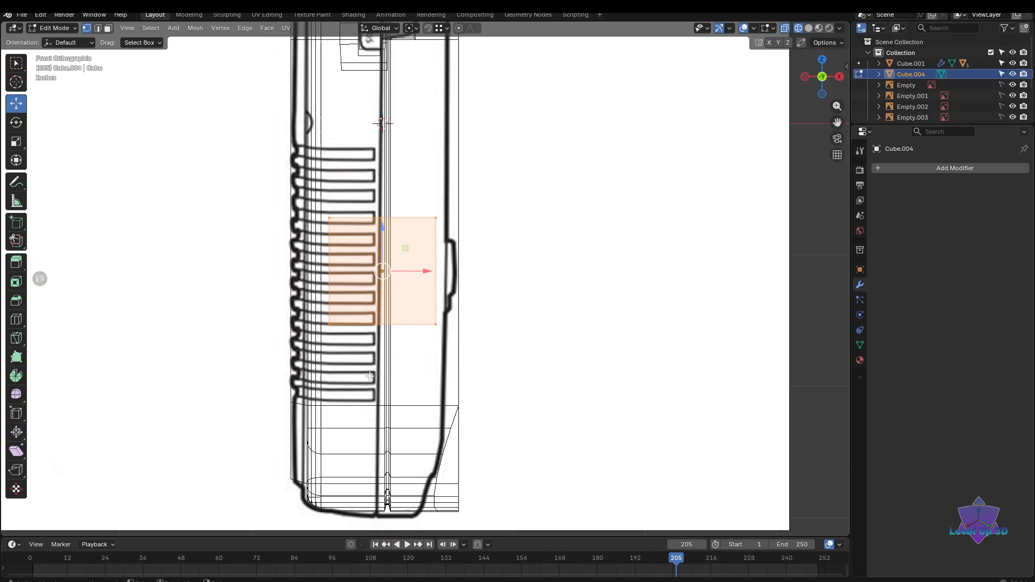
scroll(402, 265, up, 1)
drag(419, 270, 458, 271)
scroll(464, 275, down, 5)
shift+middle_drag(468, 279, 461, 388)
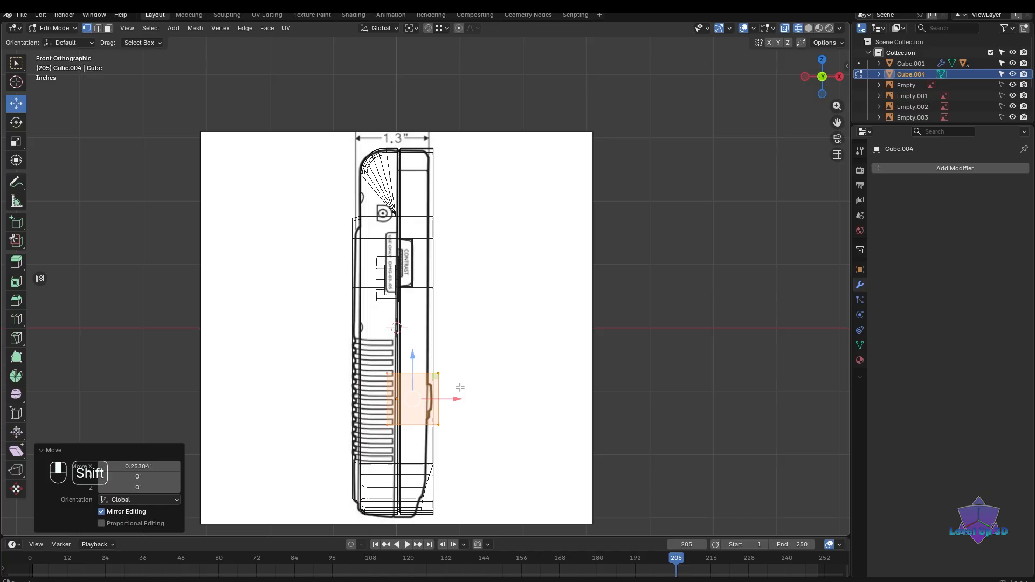
- Move the D-pad bar's mesh about a further 0.646" along X to bring it out past the body's front
scroll(431, 393, up, 4)
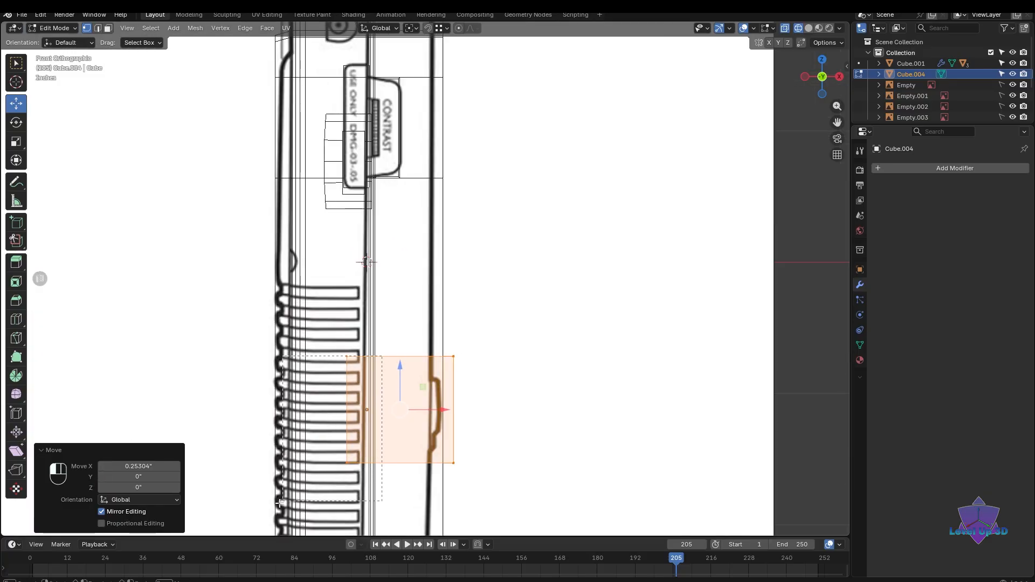
shift+middle_drag(398, 462, 421, 366)
scroll(415, 346, up, 3)
drag(380, 300, 519, 298)
scroll(476, 303, down, 3)
middle_drag(475, 303, 501, 280)
key(KP_3)
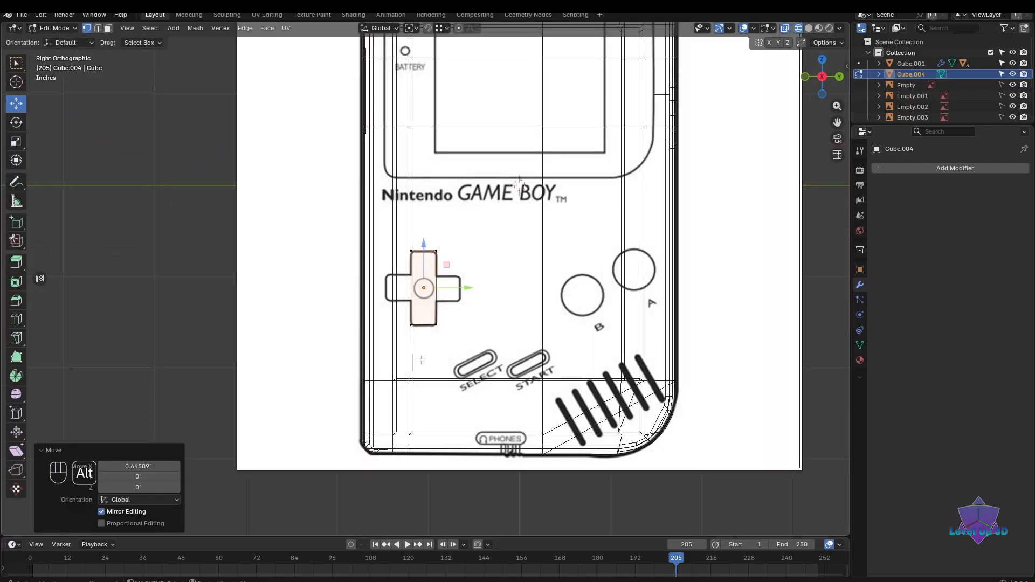
- Add two evenly spaced horizontal loop cuts to the D-pad bar, leave them unslid, and clear the selection
key(shift+z)
scroll(422, 359, up, 3)
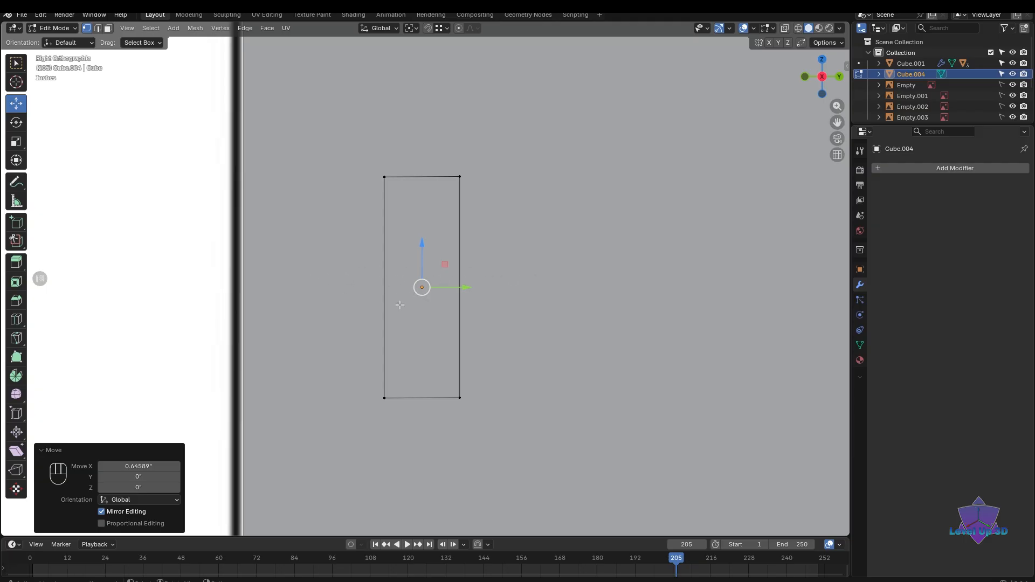
key(shift+z)
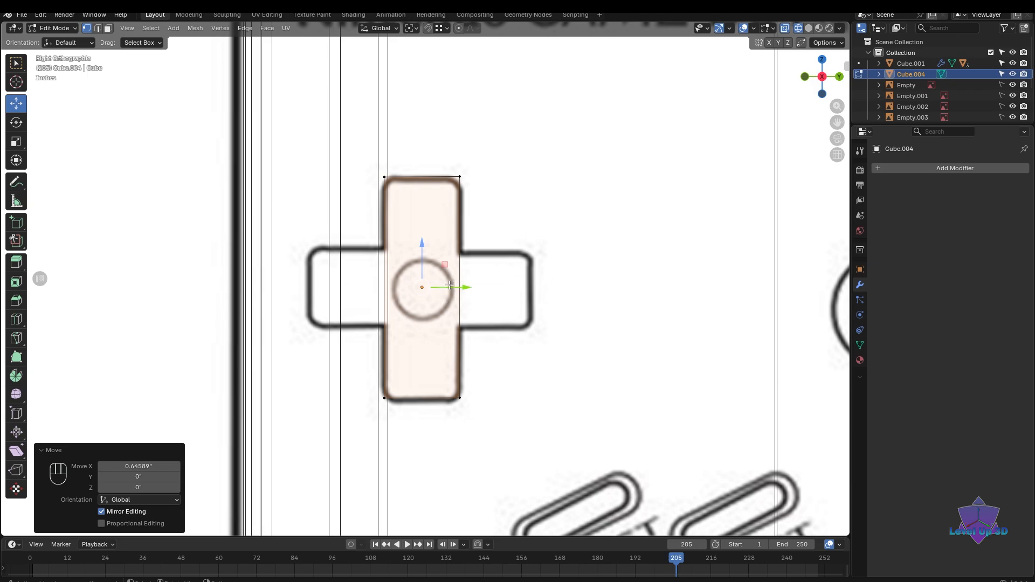
key(ctrl+r)
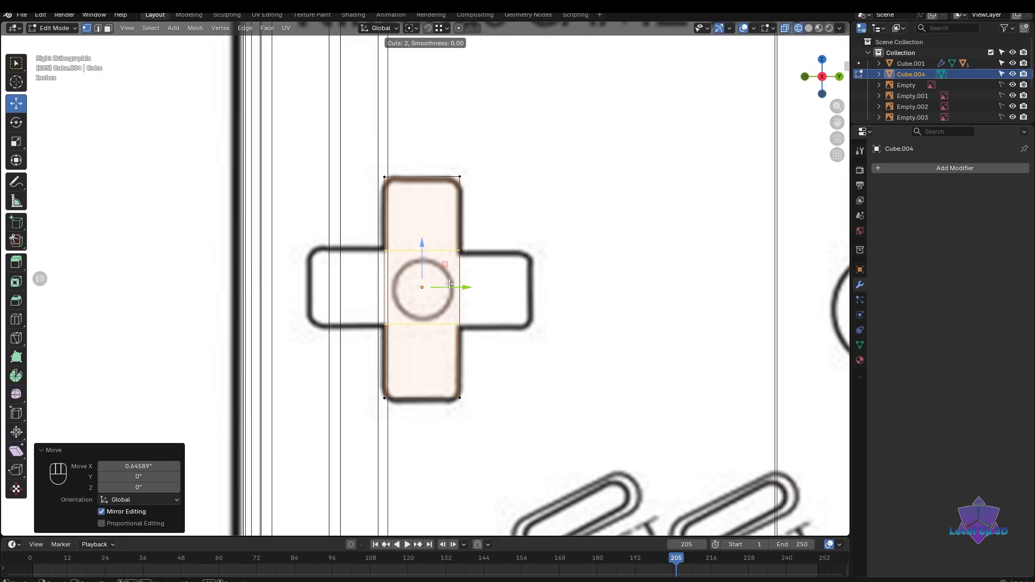
click(449, 283)
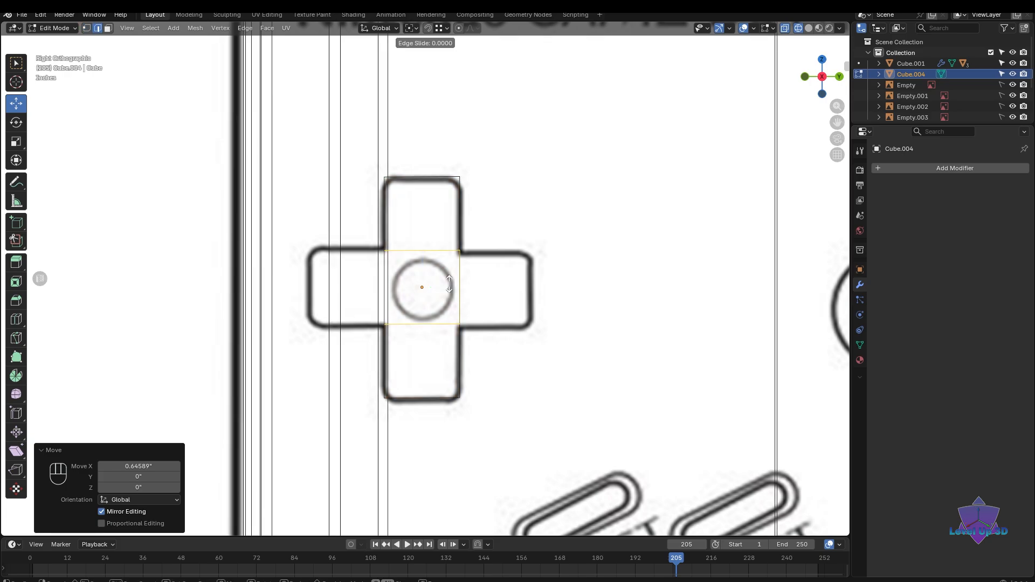
right_click(450, 284)
key(1)
click(400, 291)
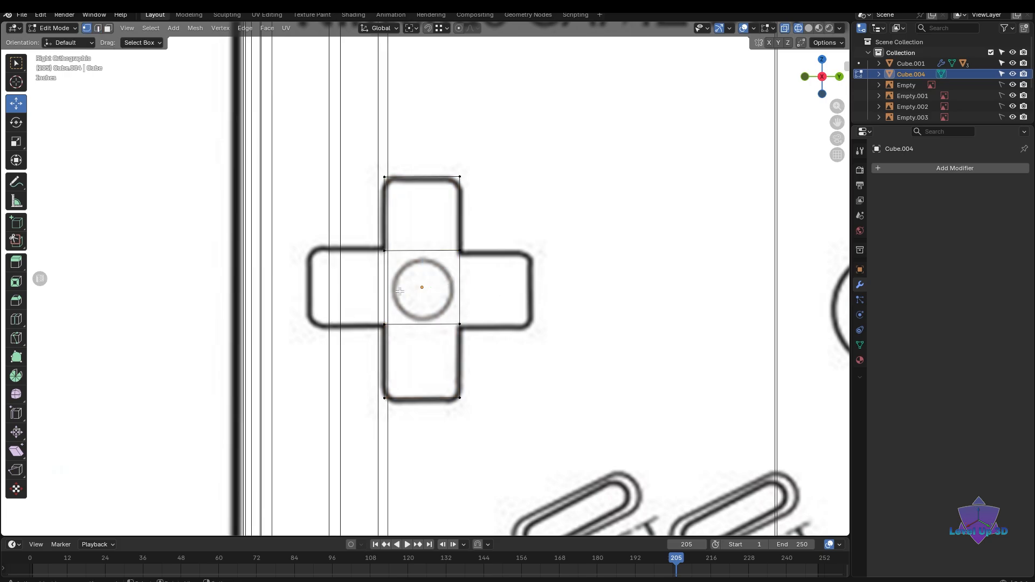
scroll(408, 370, down, 3)
middle_drag(408, 370, 482, 388)
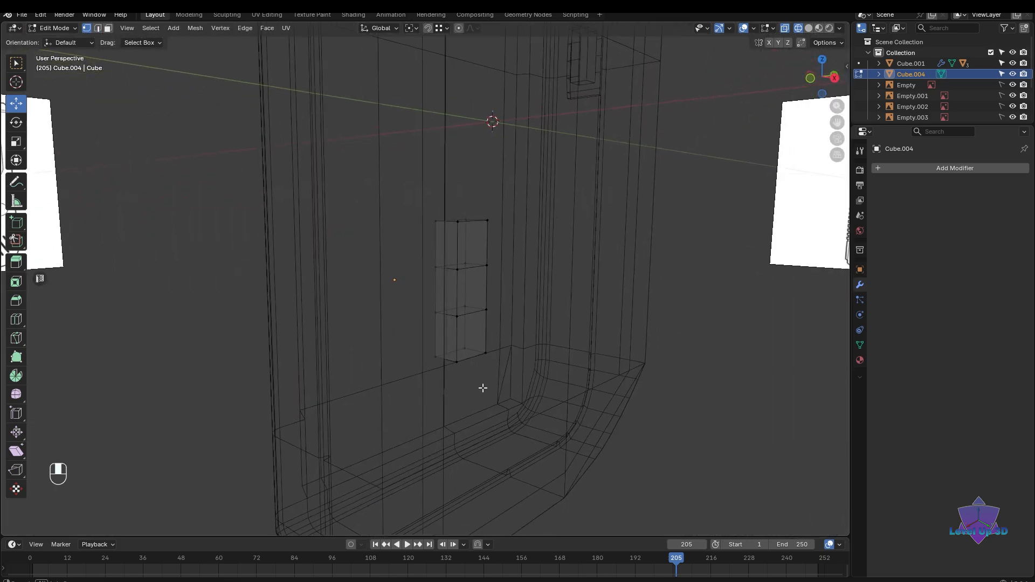
scroll(482, 388, up, 6)
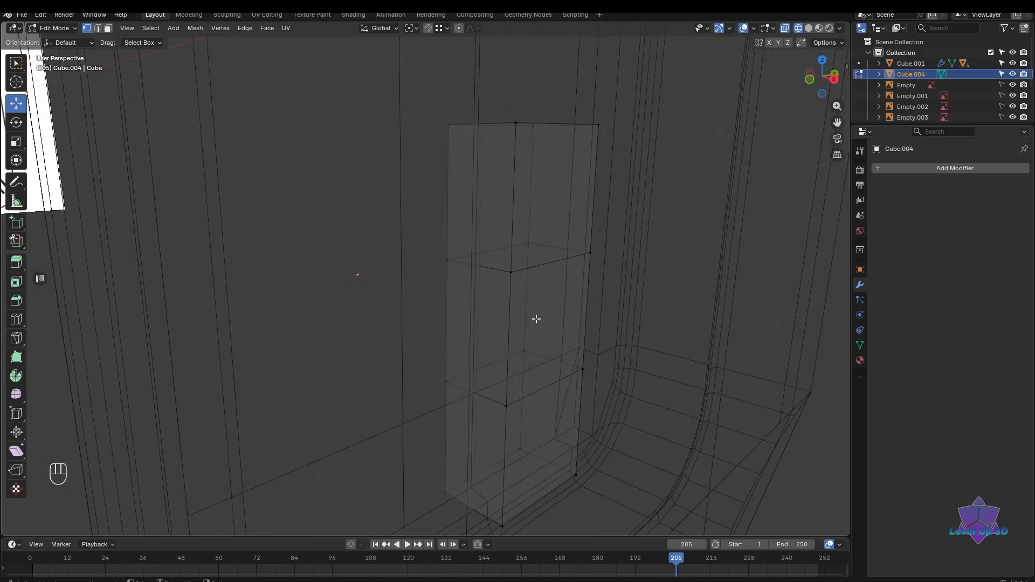
mouse_move(508, 386)
middle_down()
mouse_move(521, 397)
mouse_move(514, 376)
middle_up()
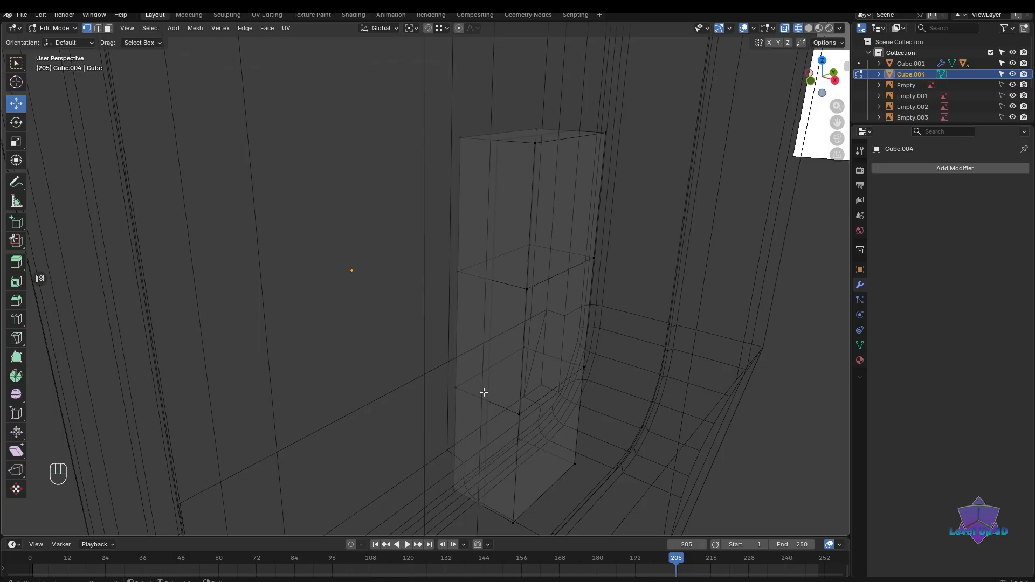
- Extrude the two opposite side faces of the bar's middle section about 22.8" along their normals to form the D-pad's horizontal arms
key(3)
click(488, 342)
key(KP_3)
middle_drag(497, 400, 491, 400)
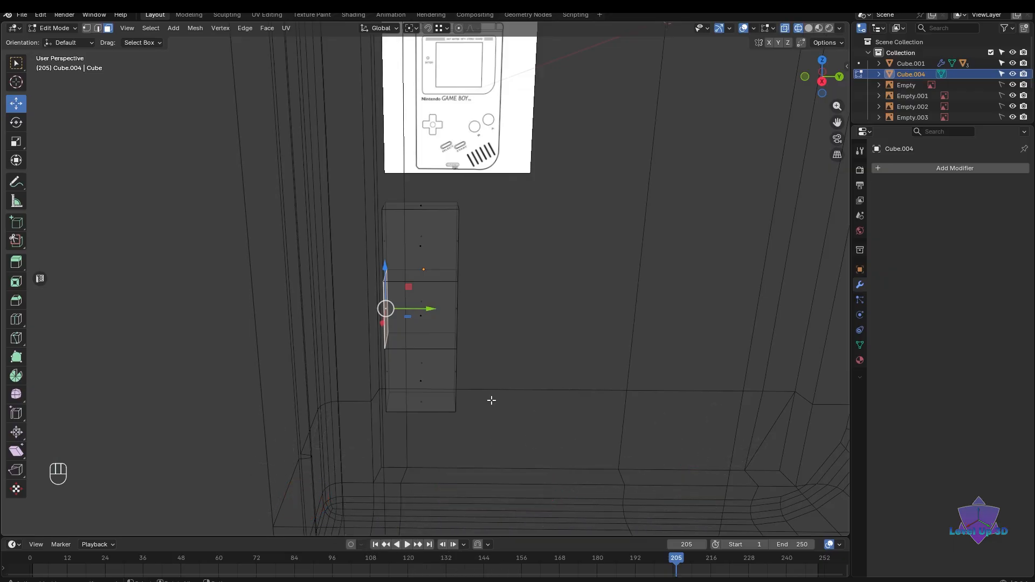
middle_drag(491, 399, 466, 417)
shift+click(412, 334)
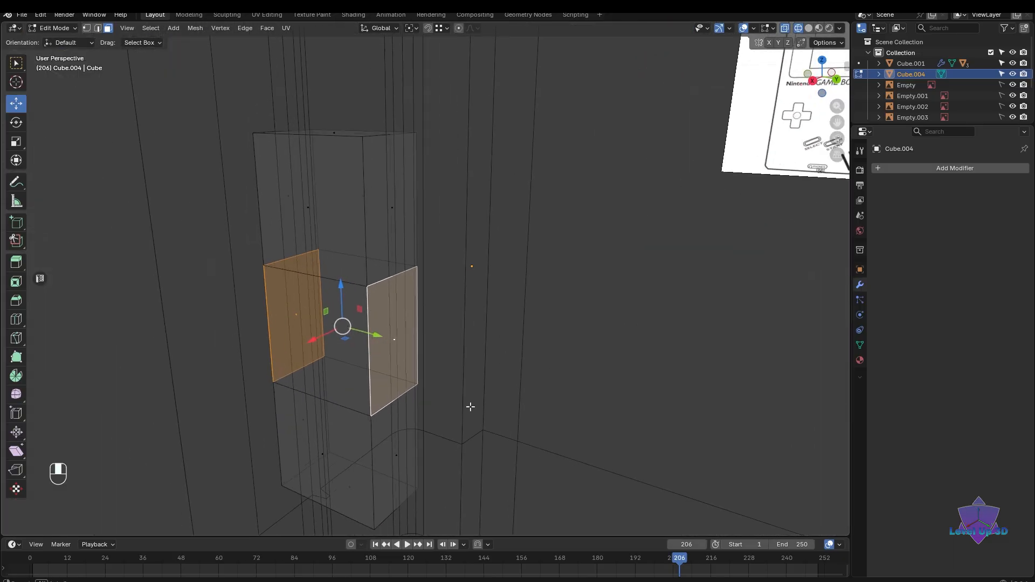
middle_drag(472, 407, 463, 414)
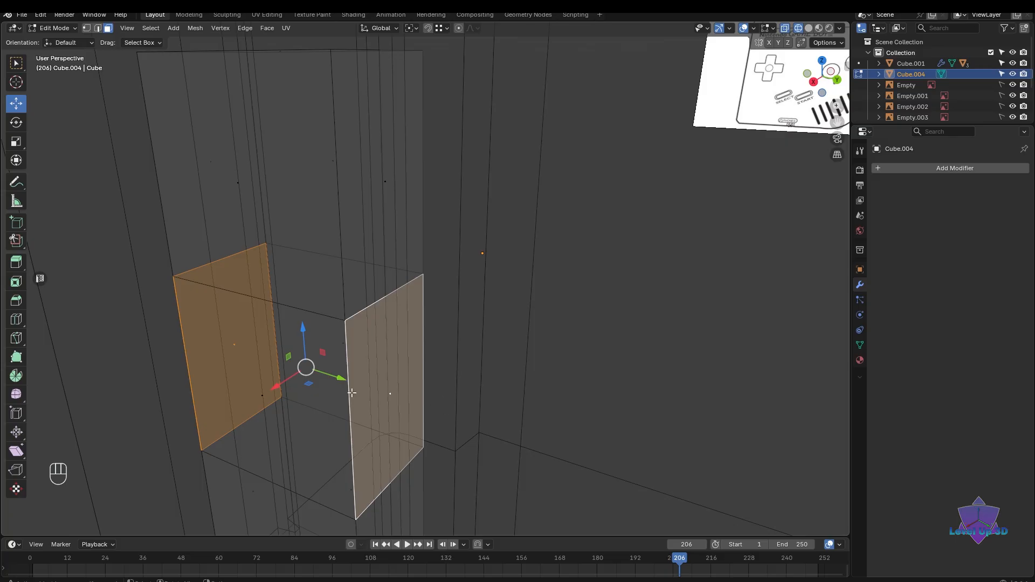
middle_drag(380, 419, 448, 409)
key(KP_3)
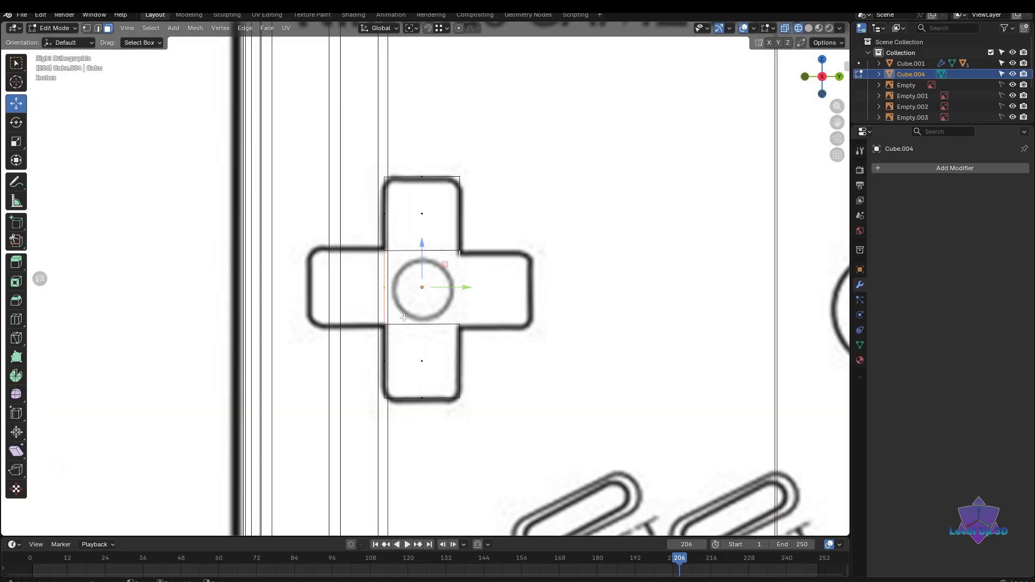
key(alt+e)
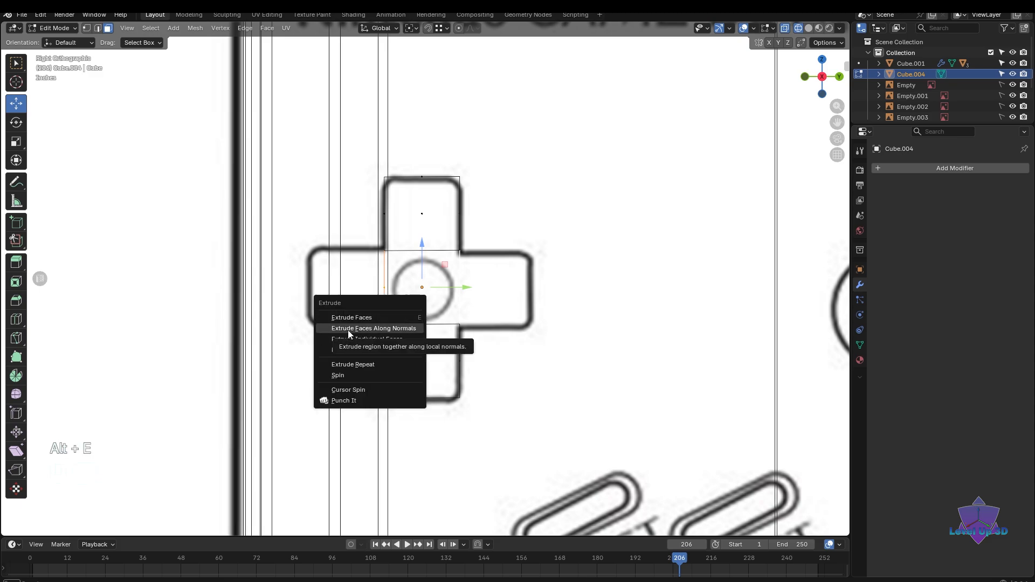
click(389, 328)
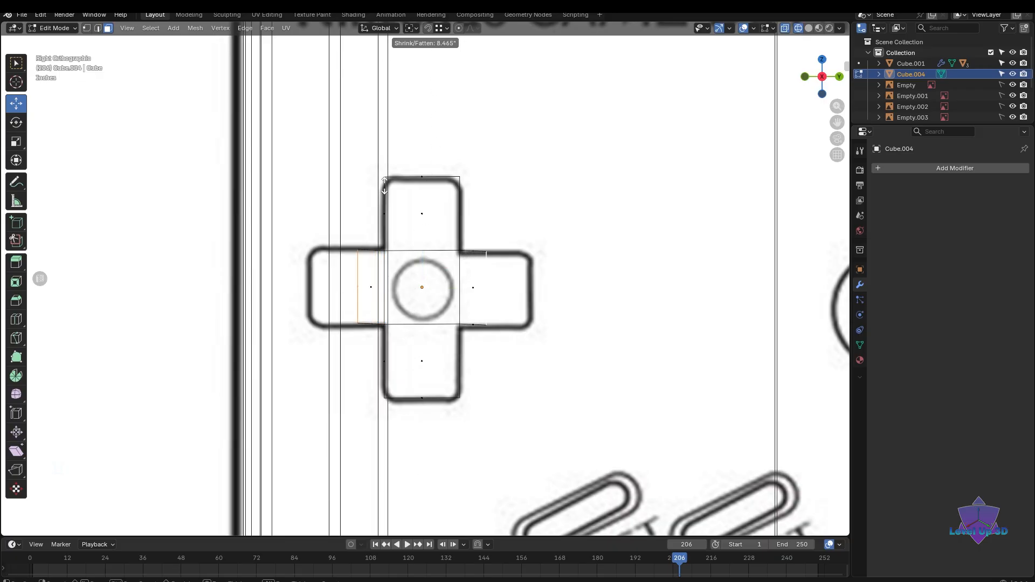
click(382, 300)
- Show the D-pad in solid shading and isolate it in local view
scroll(493, 383, down, 4)
key(shift+z)
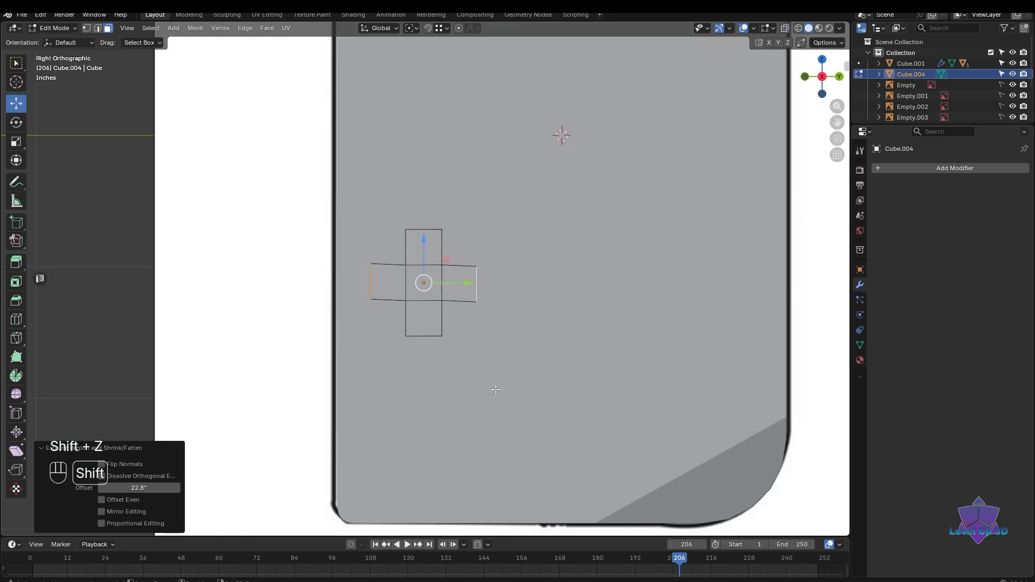
mouse_move(495, 389)
middle_down()
mouse_move(550, 370)
mouse_move(557, 412)
mouse_move(492, 366)
mouse_move(527, 432)
mouse_move(488, 361)
middle_up()
scroll(550, 370, up, 4)
key(shift+z)
key(shift+z)
scroll(493, 370, up, 1)
scroll(488, 360, up, 3)
middle_drag(475, 347, 422, 351)
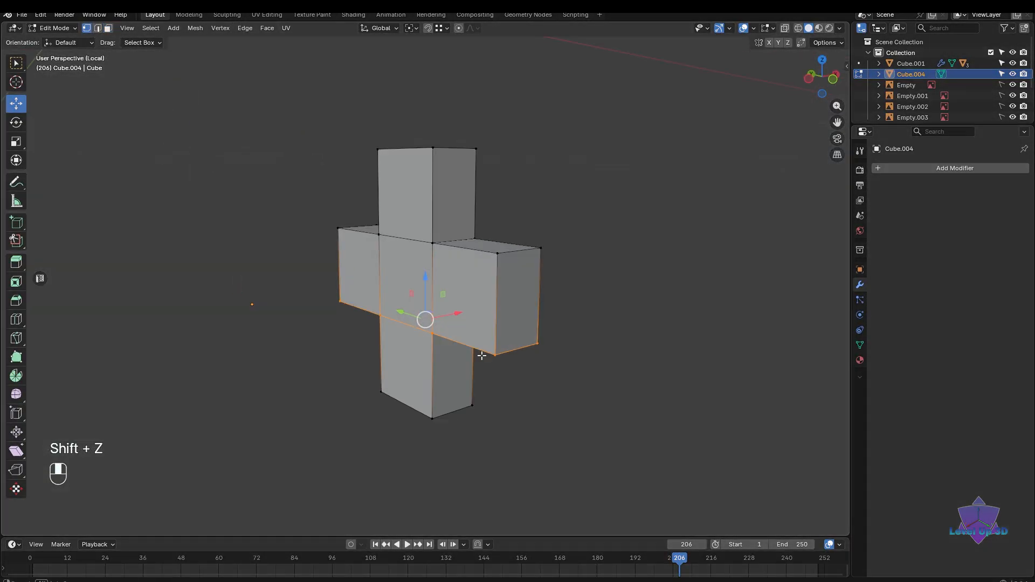
key(3)
click(407, 194)
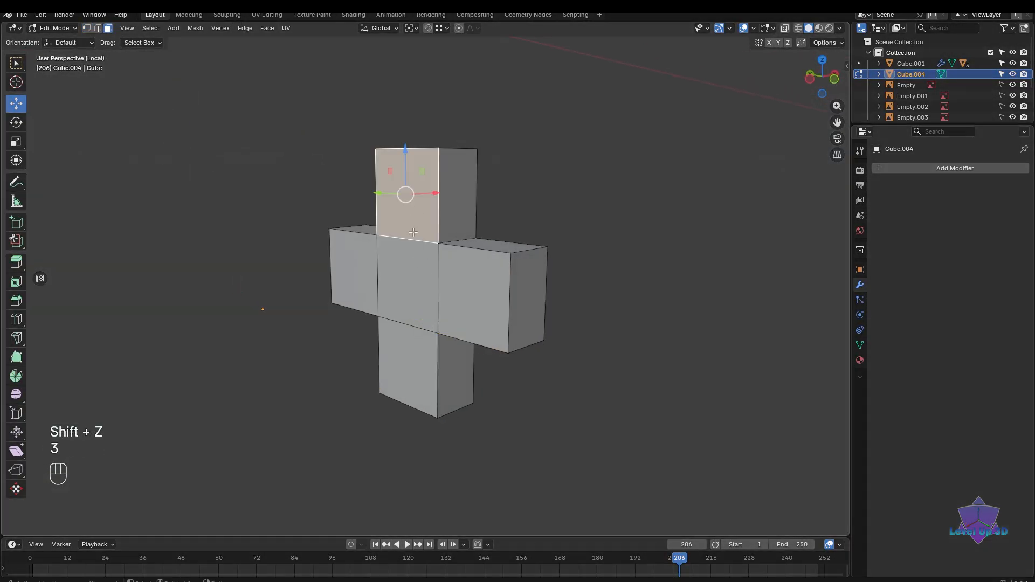
shift+click(408, 281)
shift+click(371, 283)
shift+click(489, 294)
shift+click(418, 365)
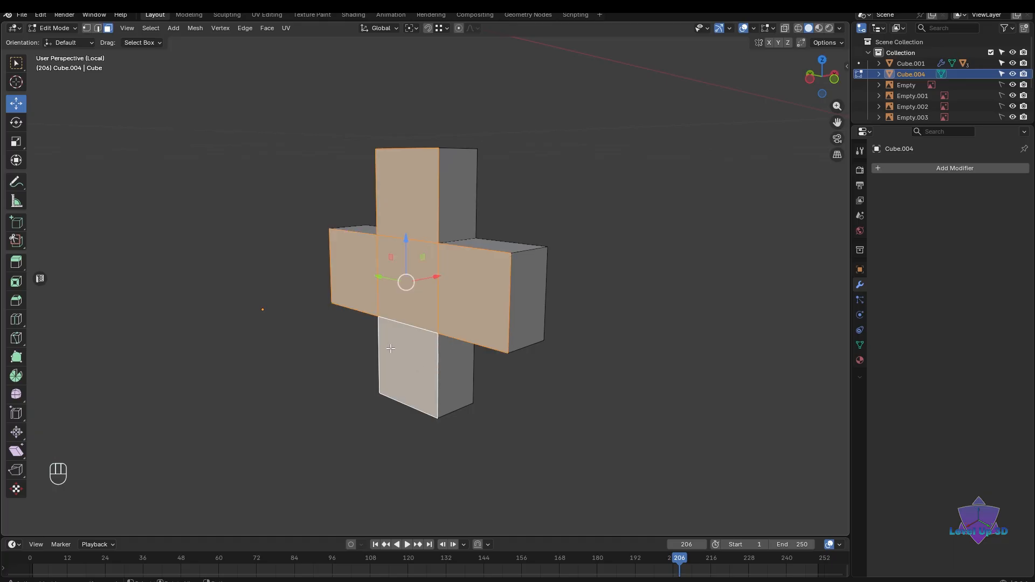
key(x)
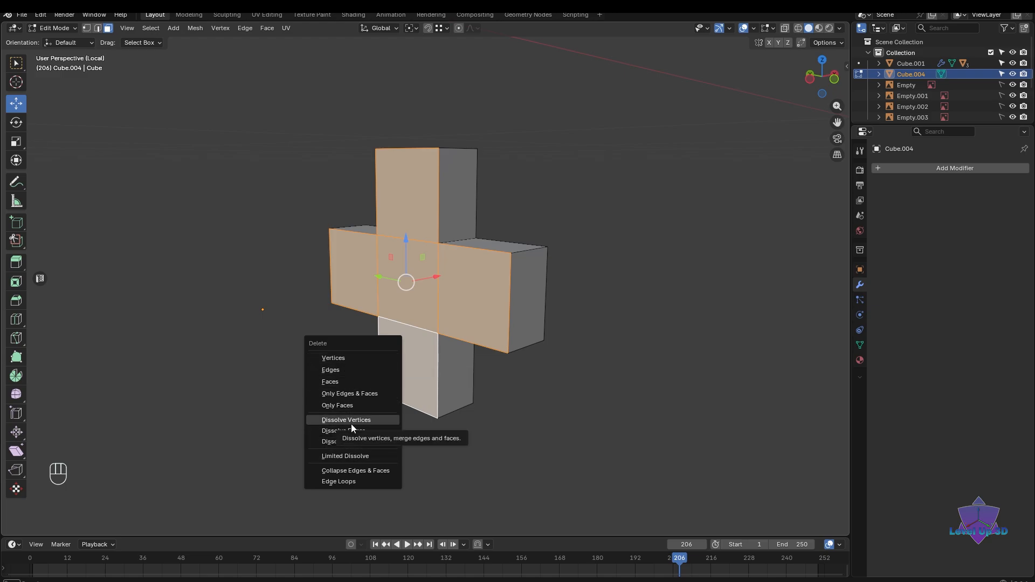
scroll(502, 291, up, 3)
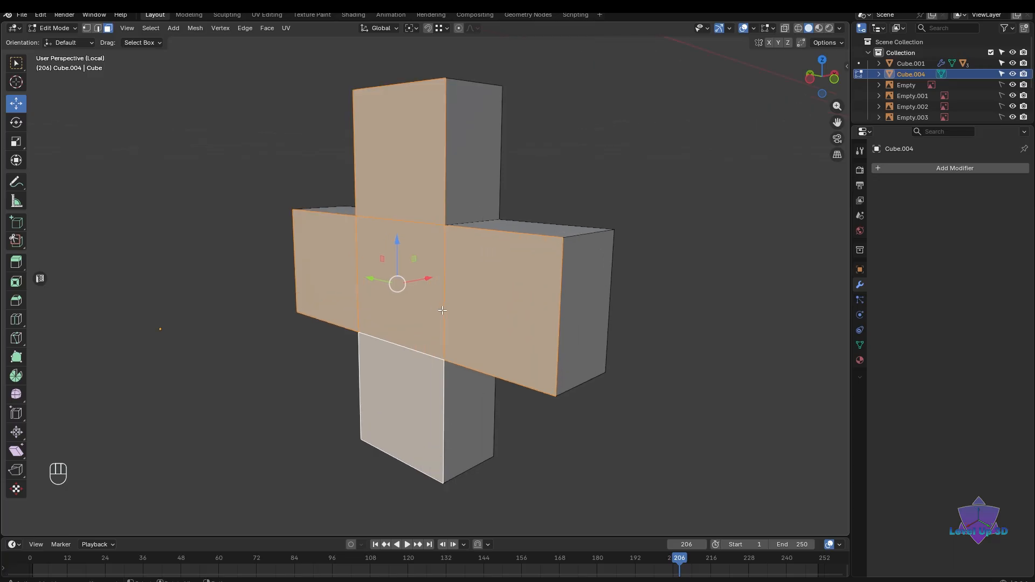
- Try dissolving the vertical edge between the center and one side arm on the D-pad's back, and undo it
click(505, 315)
key(2)
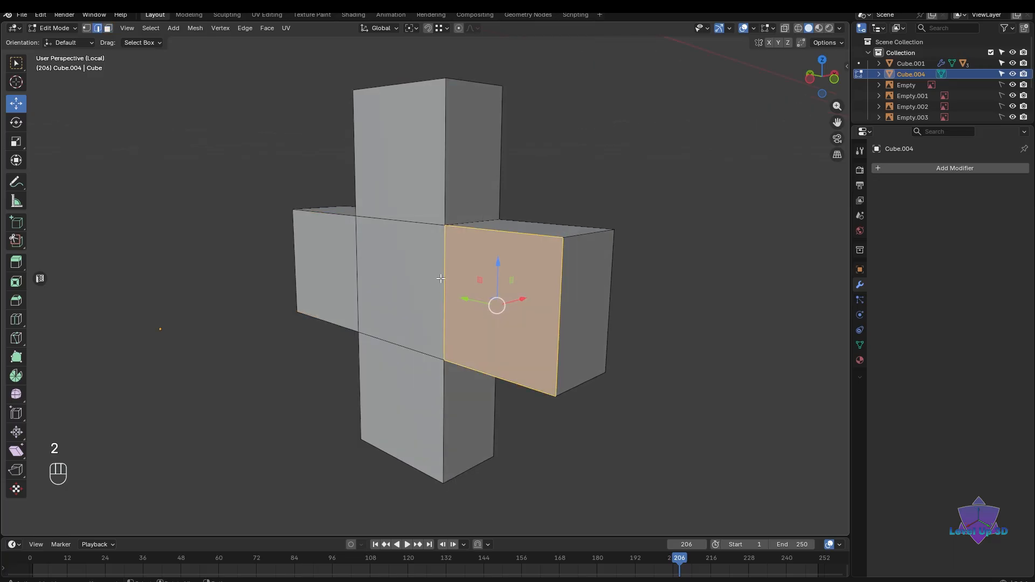
click(443, 279)
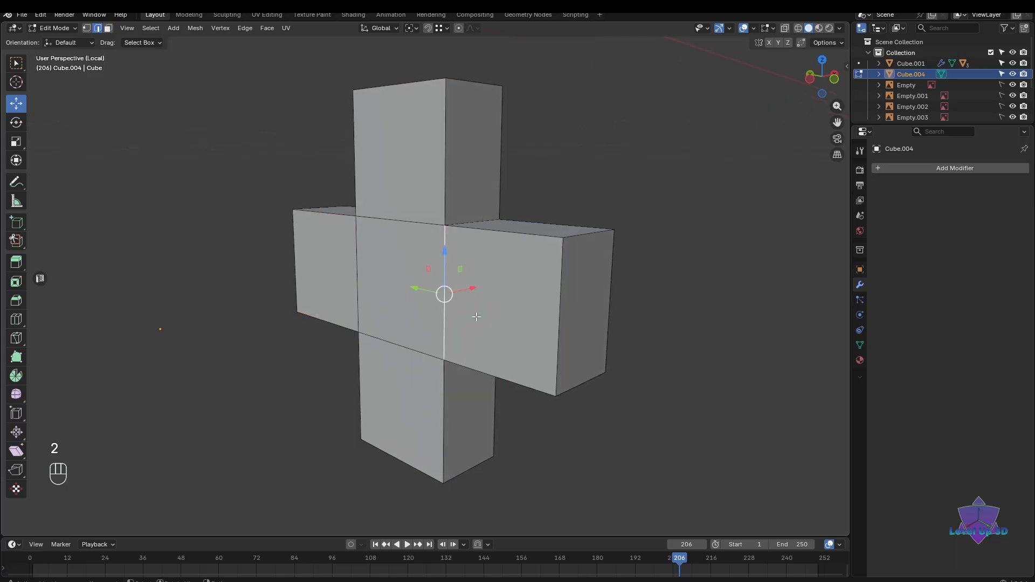
key(x)
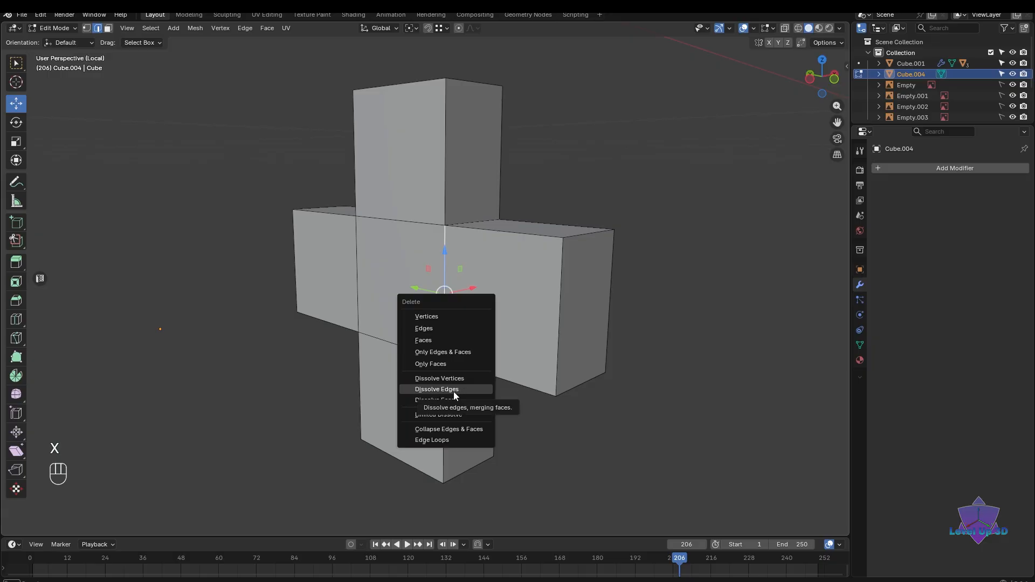
click(454, 390)
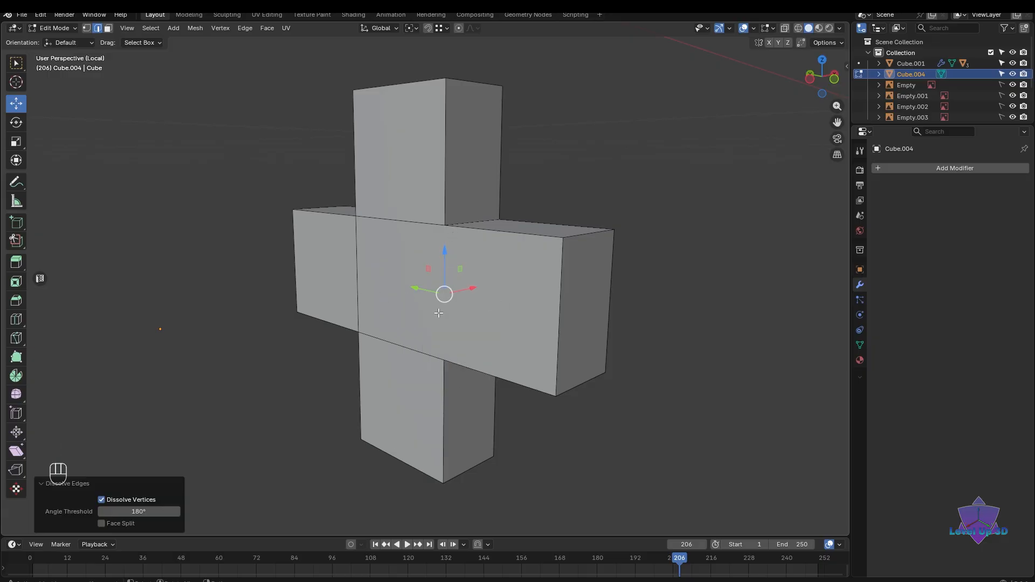
key(ctrl+z)
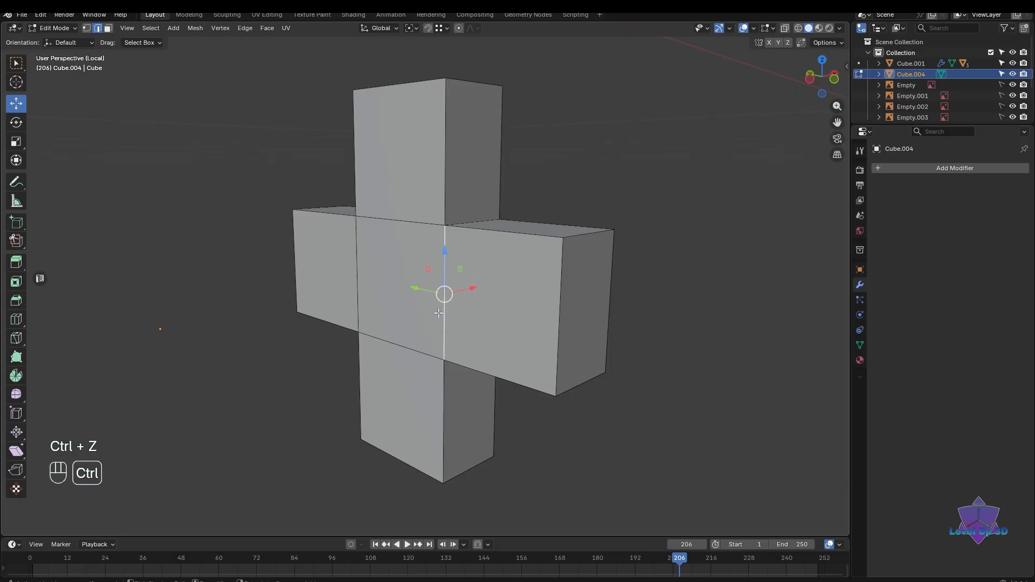
- Try deleting the vertical edge between the center and side arm, and inspect the opened back of the D-pad
key(x)
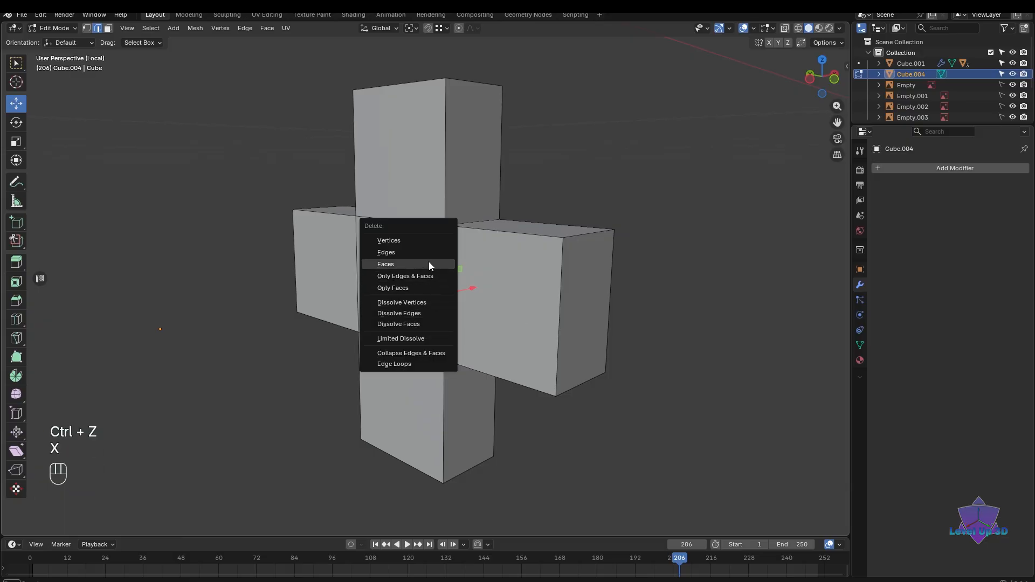
click(428, 252)
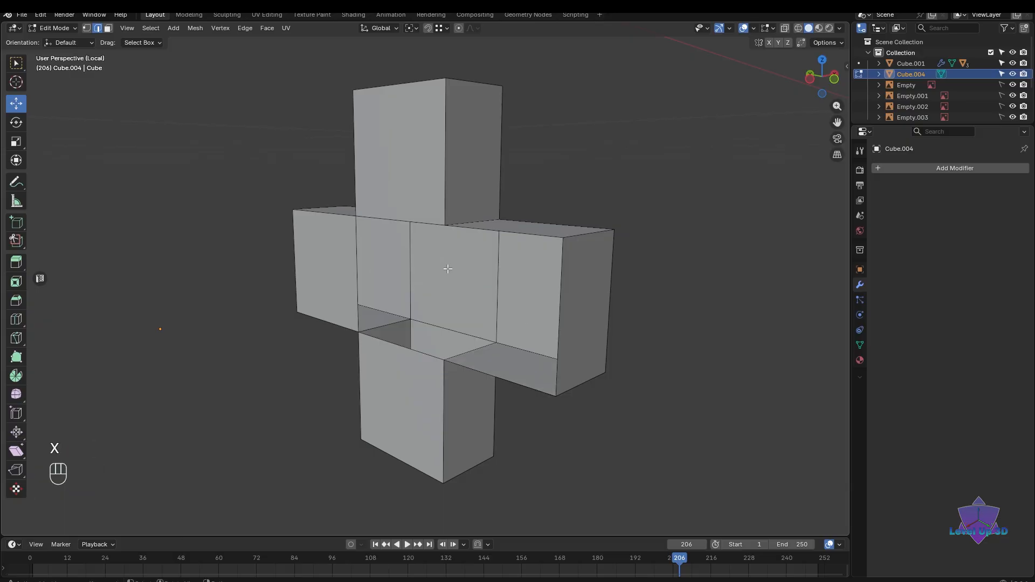
middle_drag(428, 251, 404, 301)
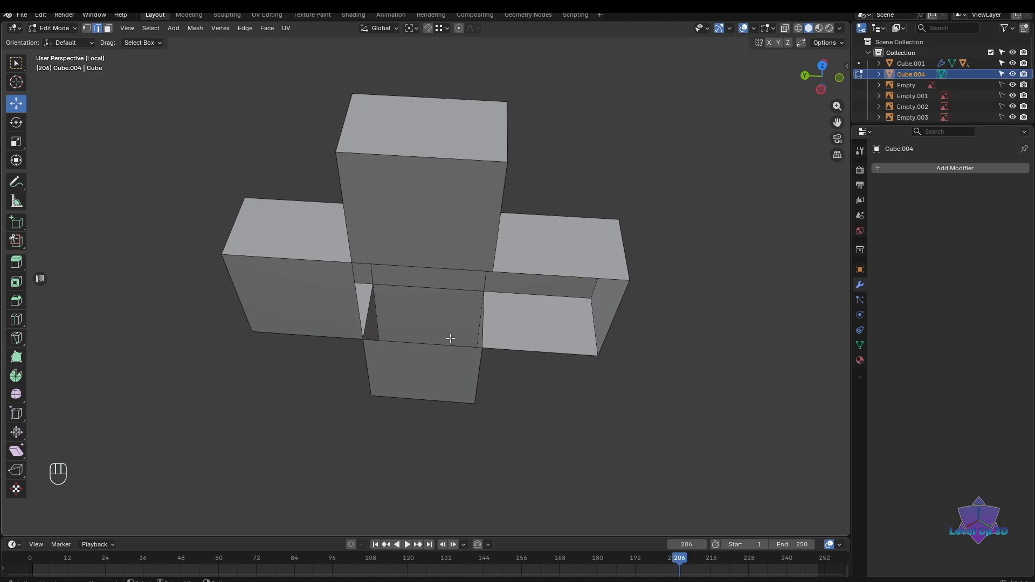
scroll(451, 339, down, 1)
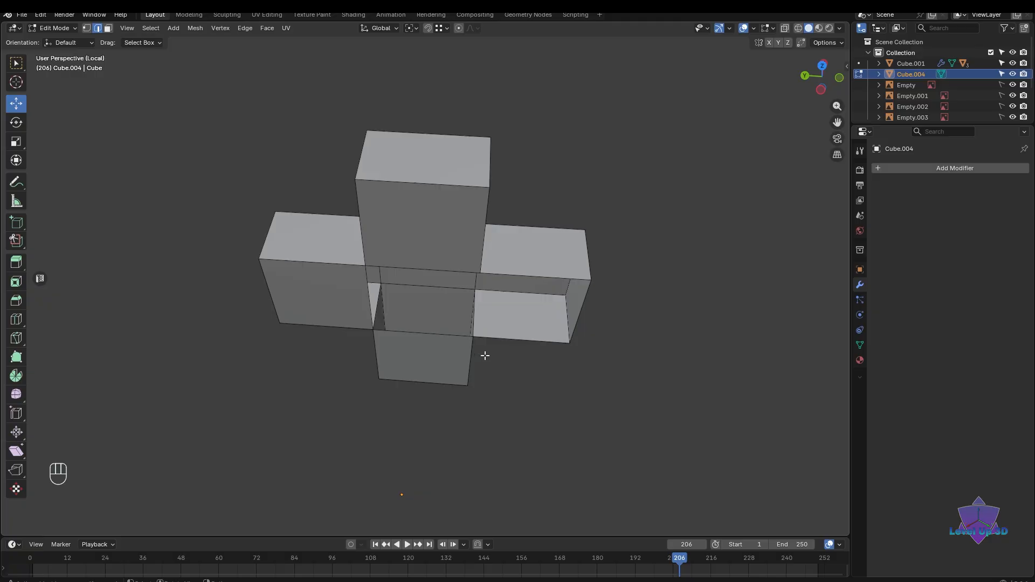
middle_drag(509, 360, 489, 351)
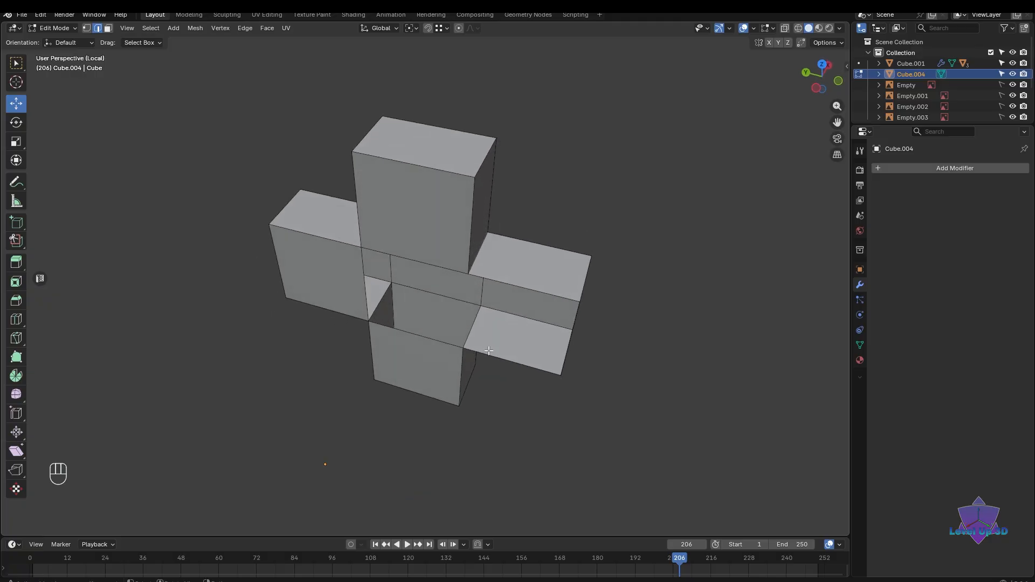
- Select the five back faces of the D-pad cross and delete them as faces
key(3)
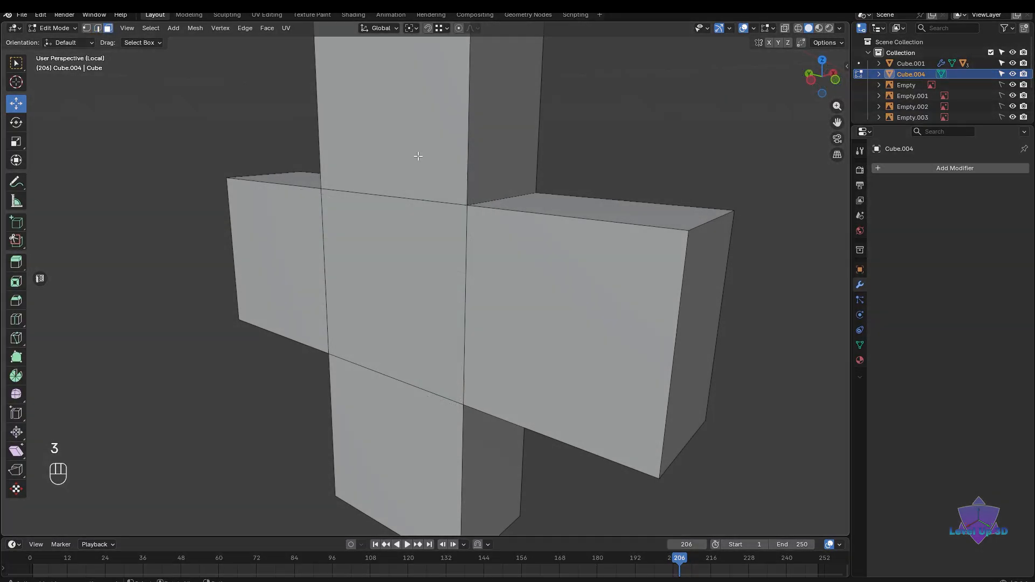
click(416, 154)
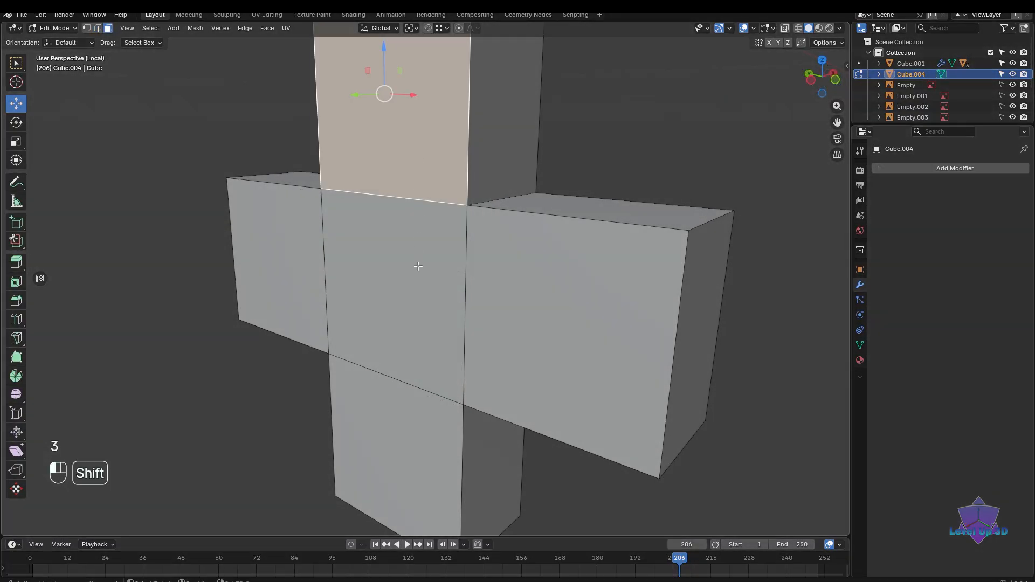
shift+click(415, 268)
shift+click(323, 263)
shift+click(537, 313)
shift+click(400, 409)
scroll(399, 409, down, 3)
middle_drag(400, 409, 525, 386)
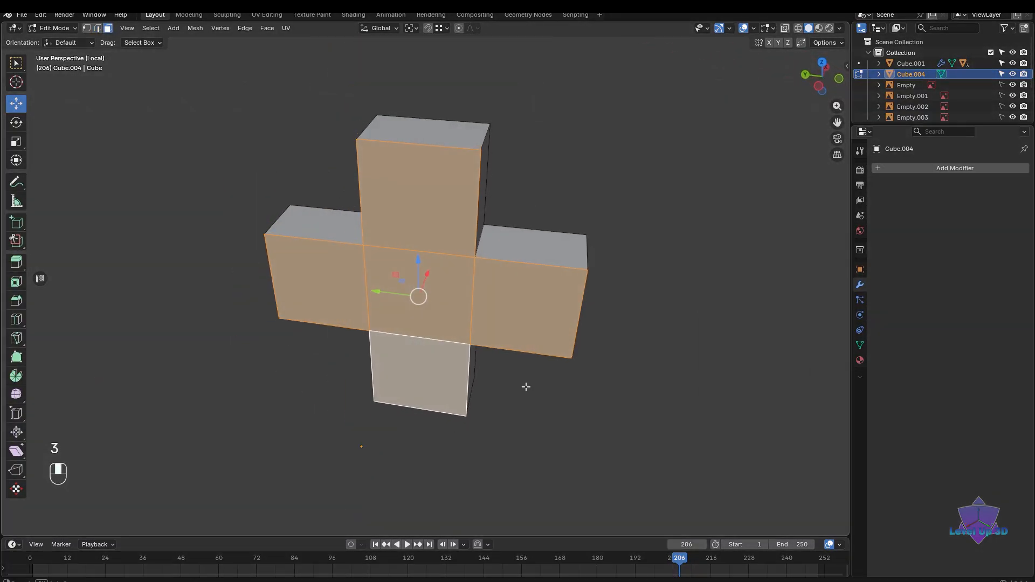
key(x)
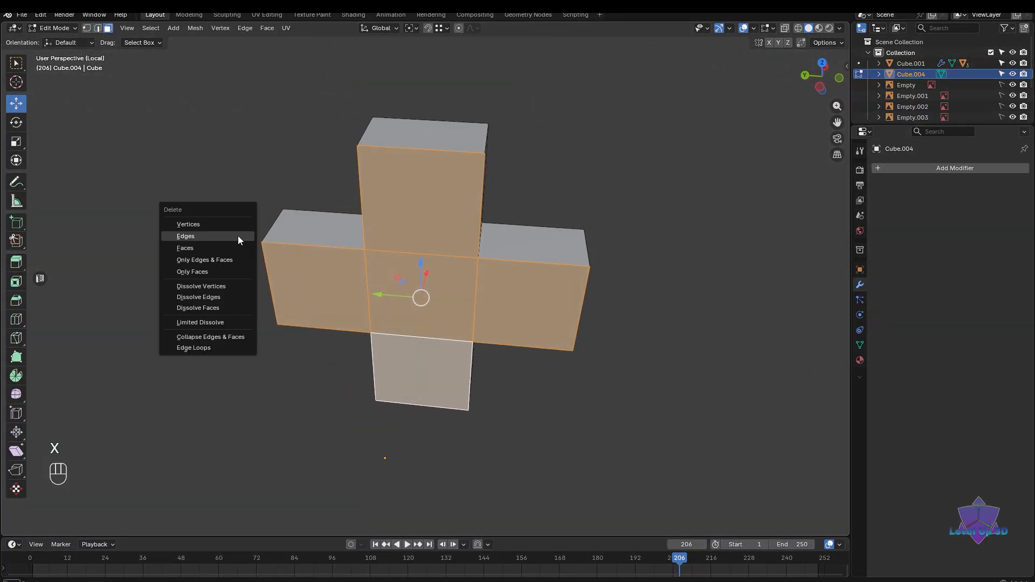
click(196, 247)
middle_drag(355, 309, 316, 344)
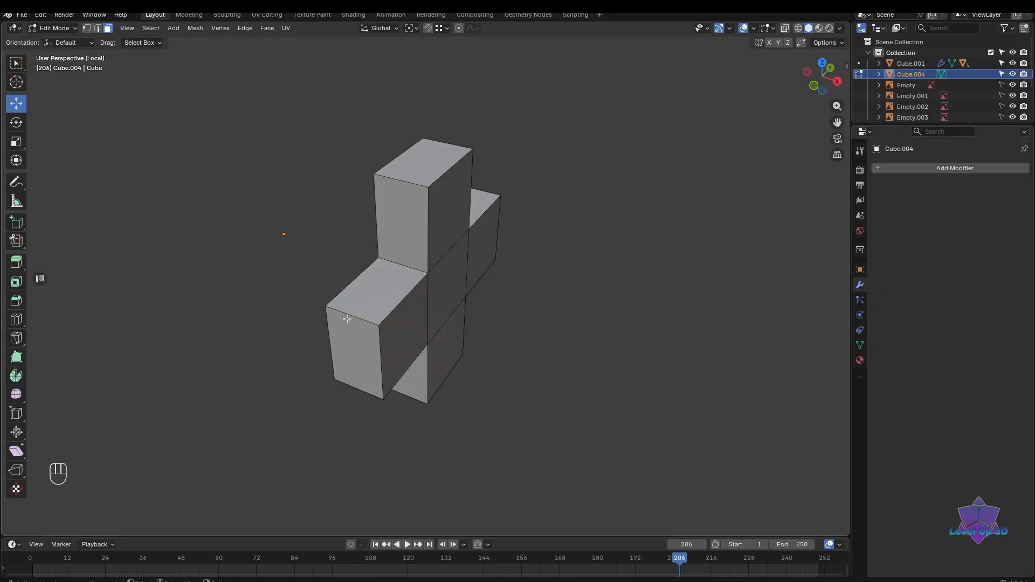
- Leave local view, return the D-pad to Object Mode and deselect it to check it on the body
key(KP_Divide)
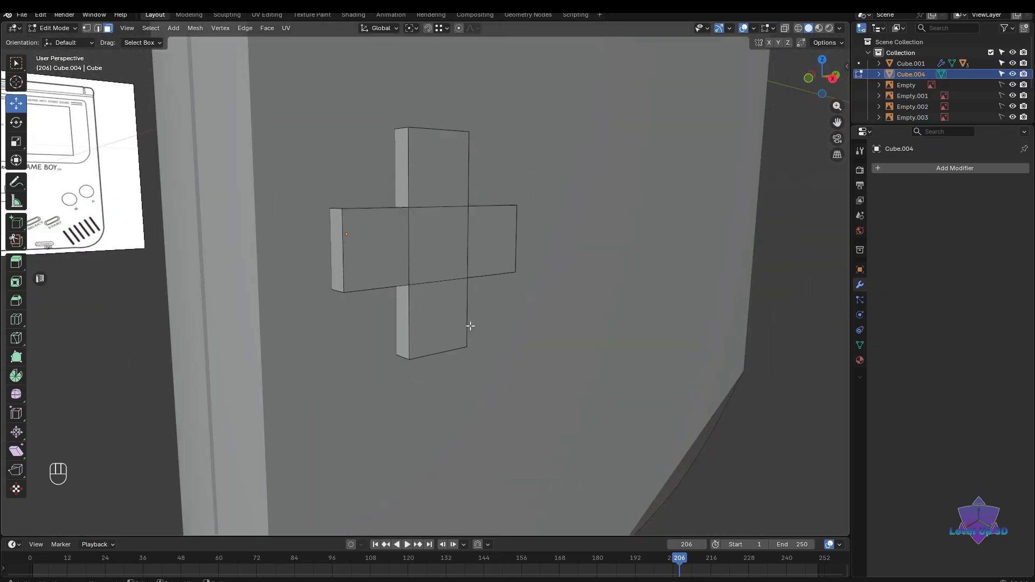
key(Tab)
click(500, 265)
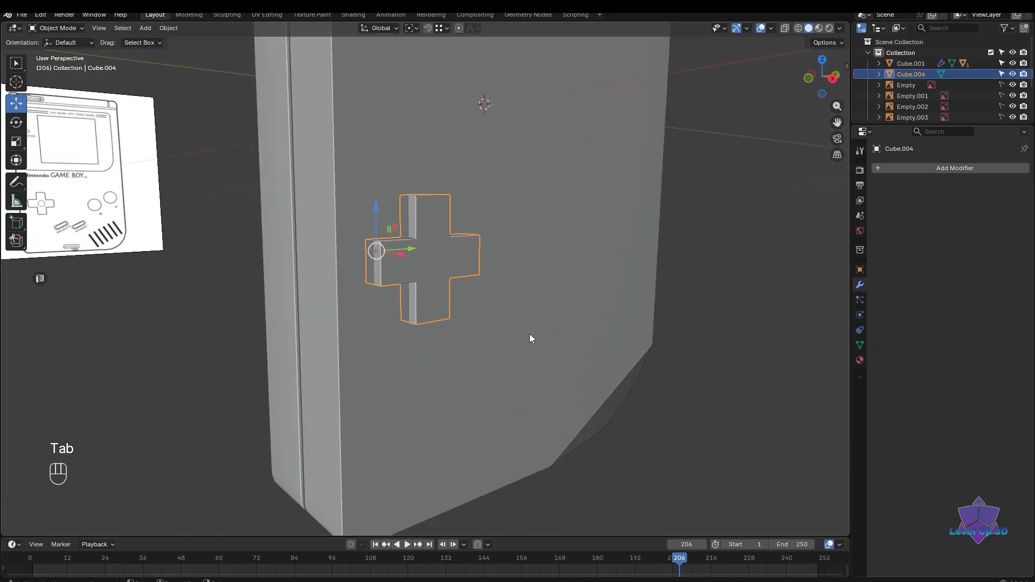
middle_drag(529, 334, 503, 354)
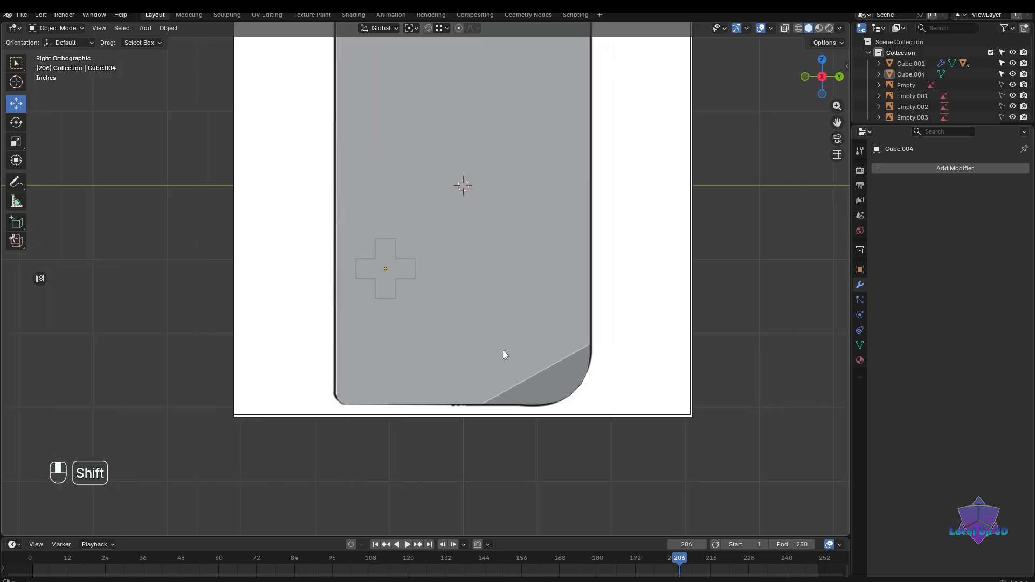
scroll(404, 319, up, 2)
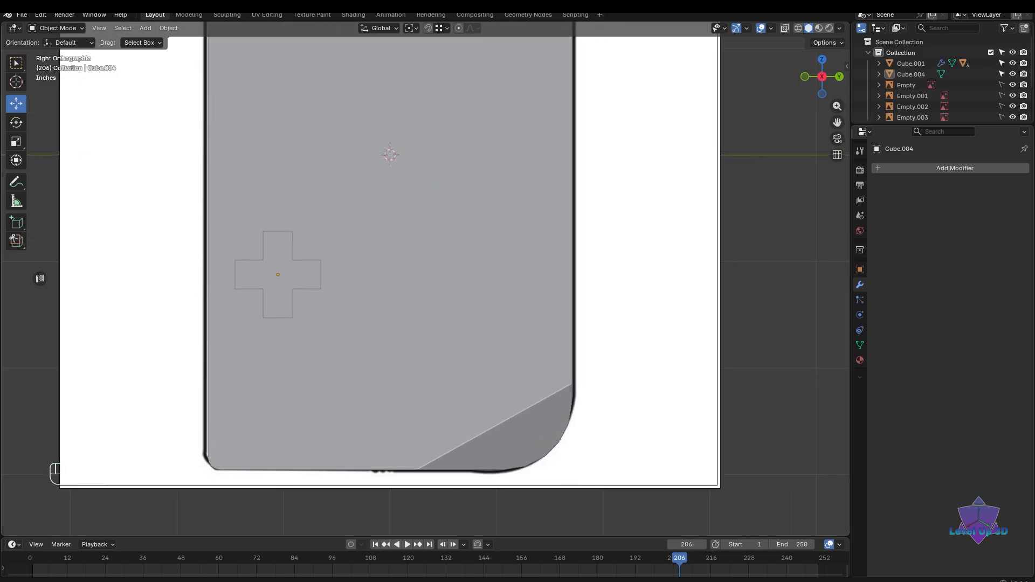
middle_drag(767, 275, 730, 280)
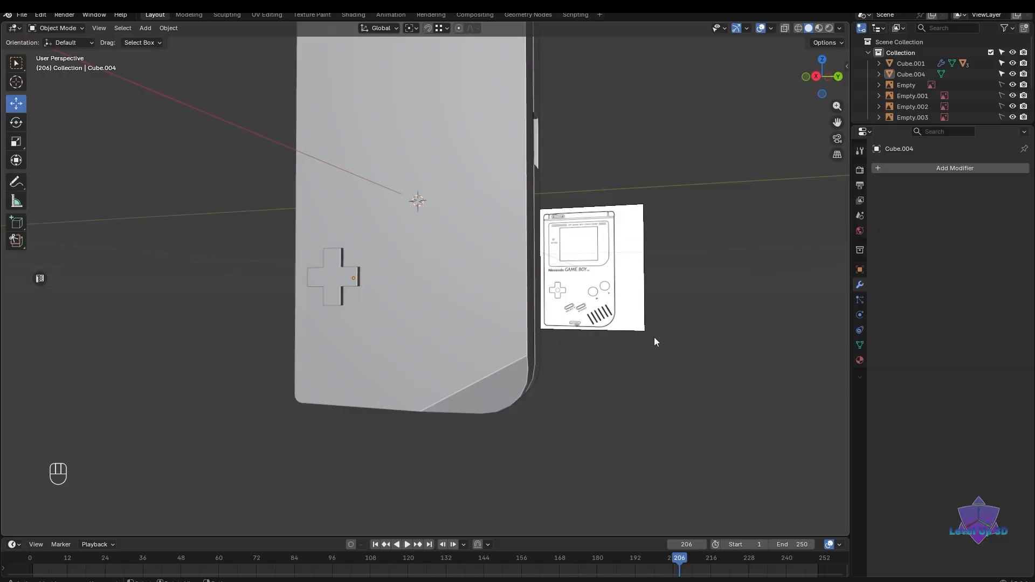
- Show the model in wireframe over the front drawing in right orthographic view and leave nothing selected
alt+middle_drag(655, 337, 649, 375)
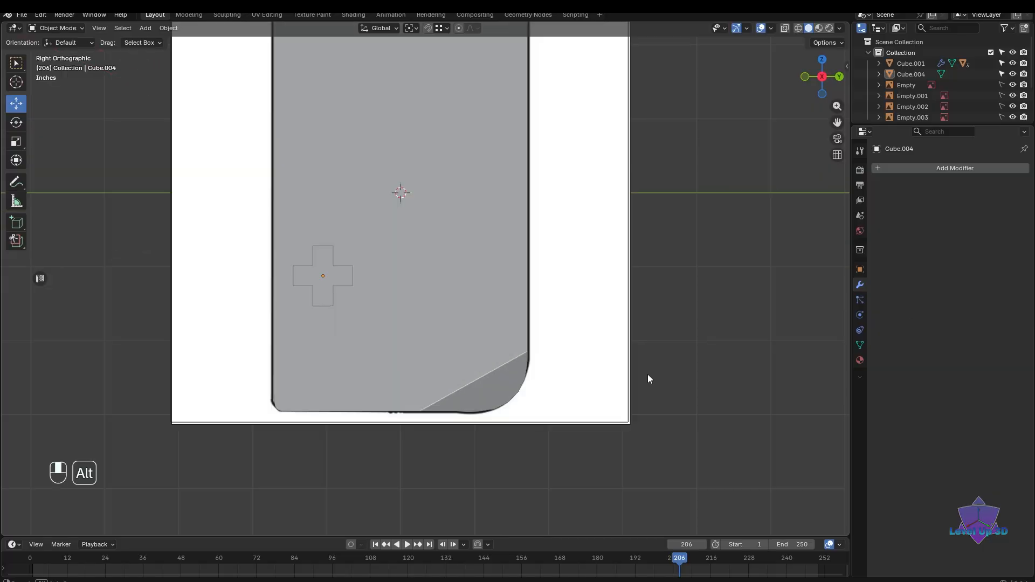
scroll(648, 374, up, 2)
click(481, 334)
key(shift+z)
scroll(485, 337, up, 1)
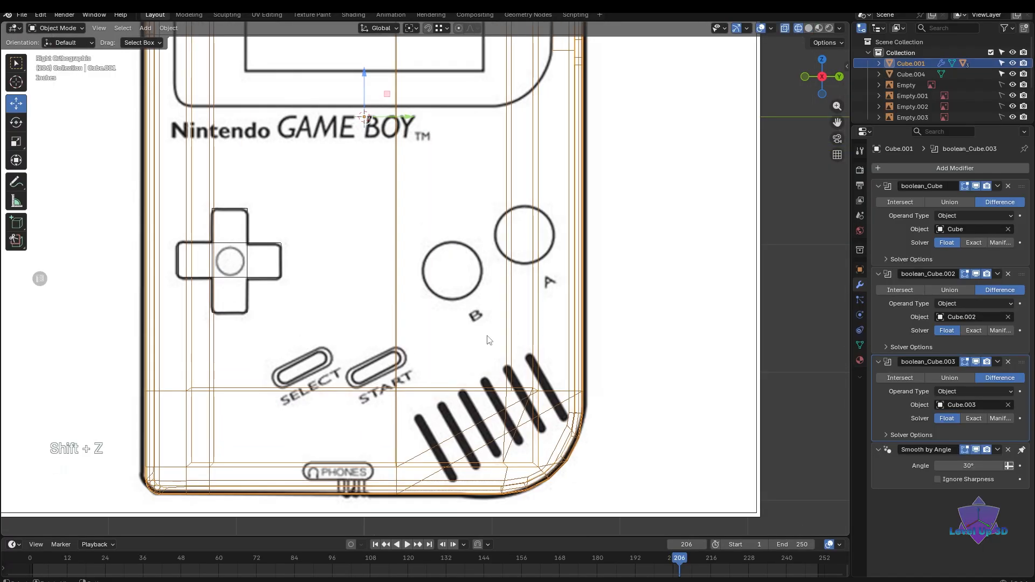
scroll(488, 340, down, 3)
click(632, 311)
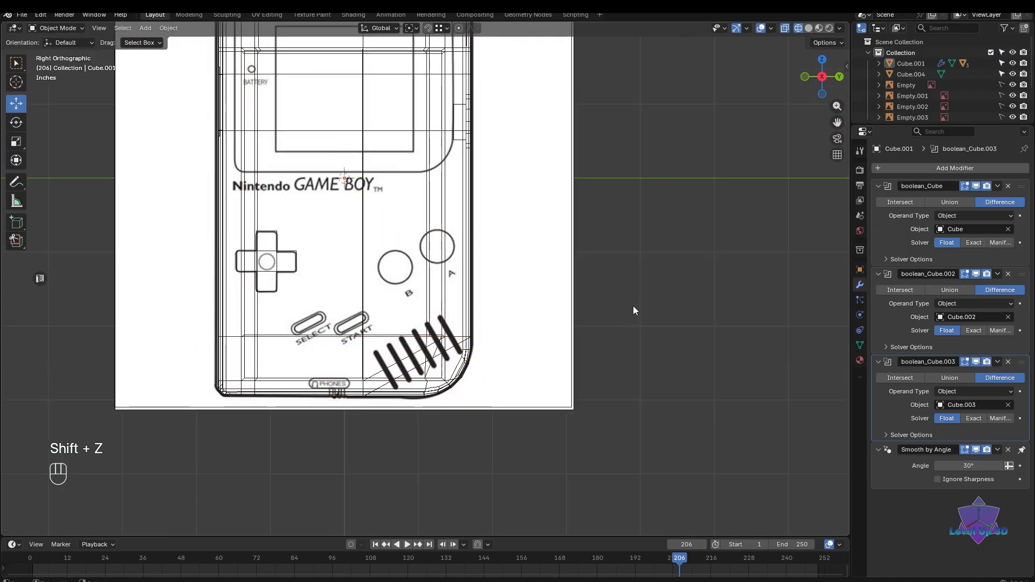
- Add a cylinder with a 0.5-inch radius, rotated 90° about Y so its round end faces the front drawing
key(shift+a)
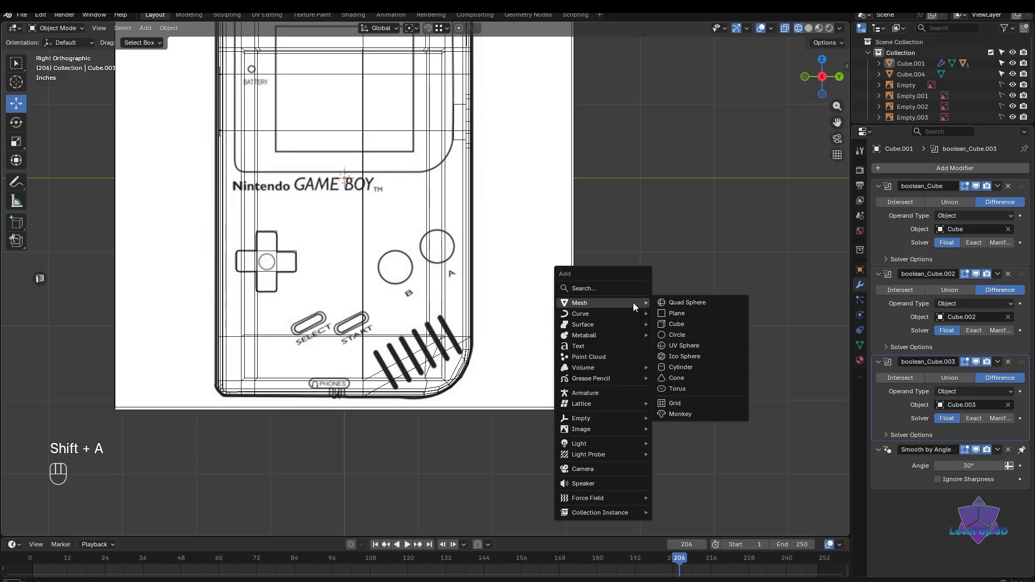
click(696, 367)
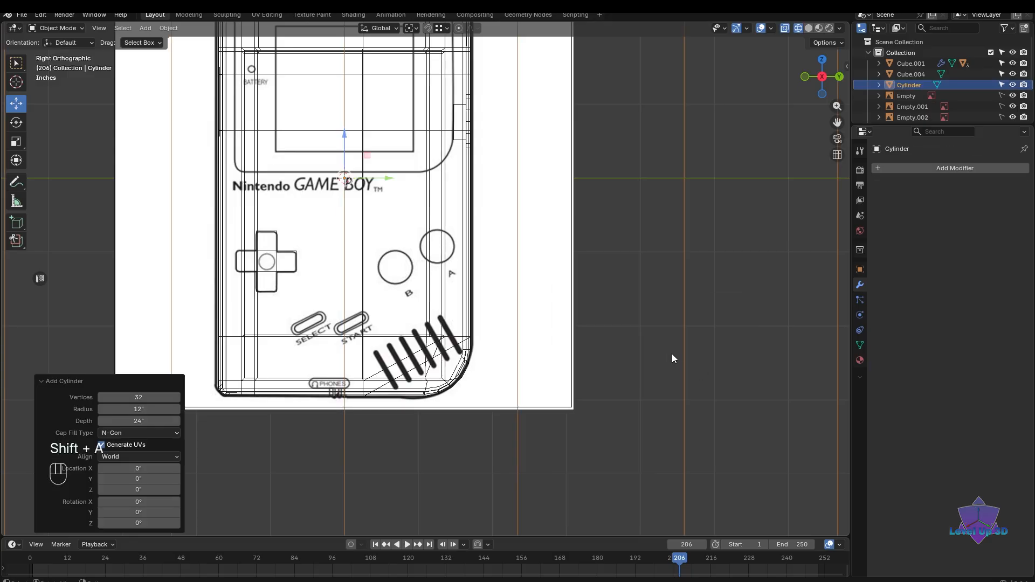
scroll(672, 357, down, 10)
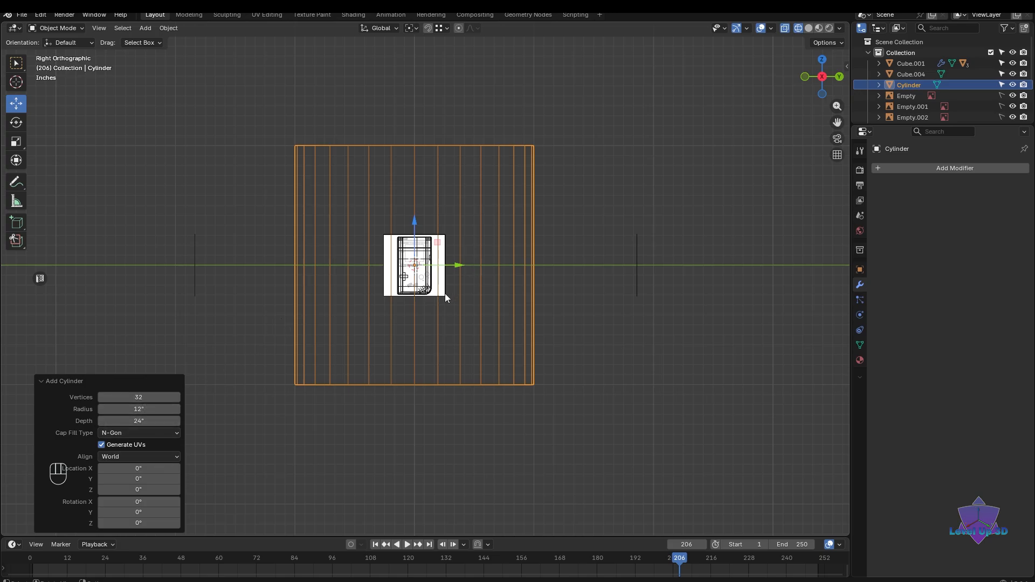
scroll(439, 293, up, 4)
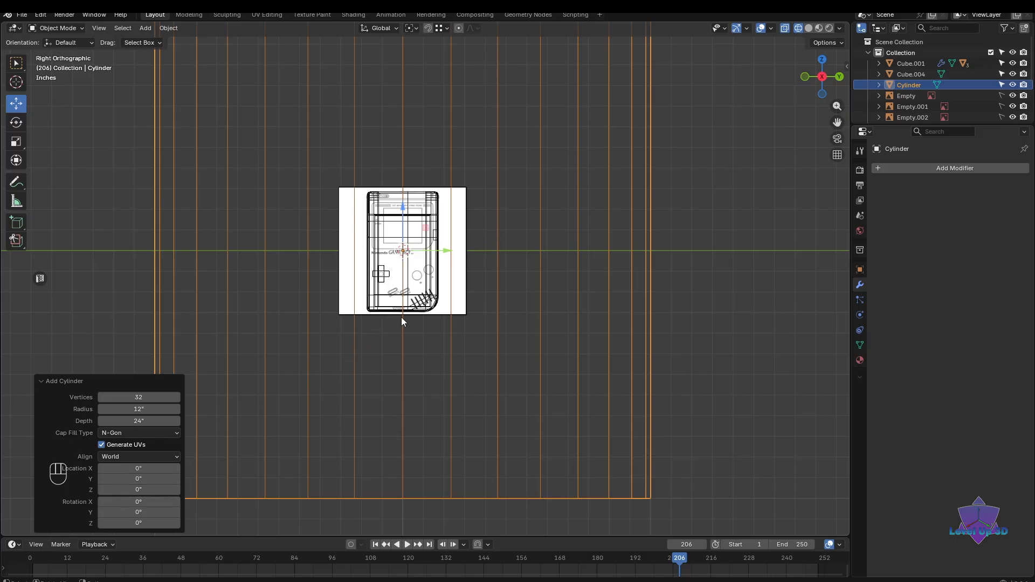
scroll(465, 267, down, 5)
scroll(411, 225, up, 7)
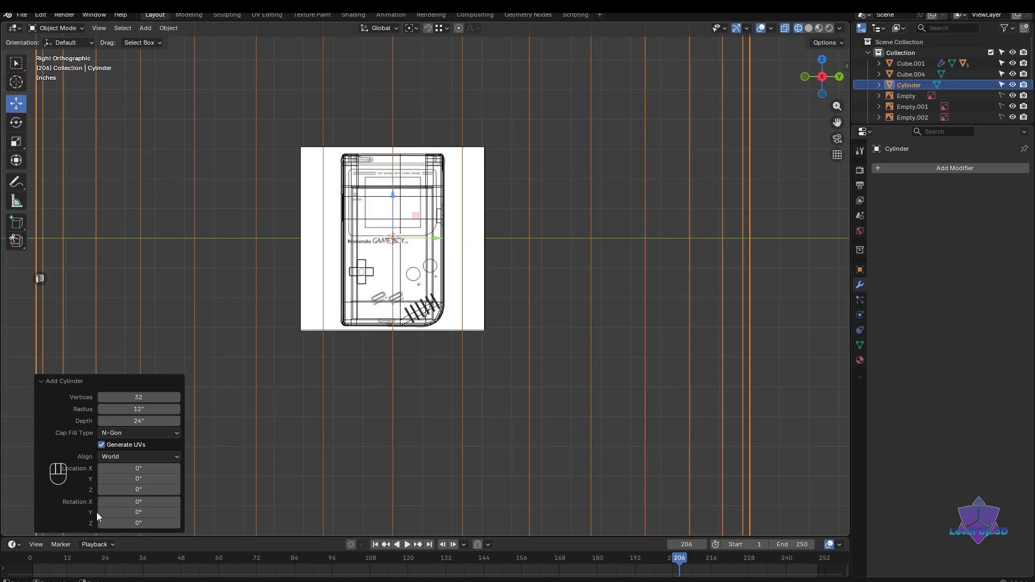
click(142, 513)
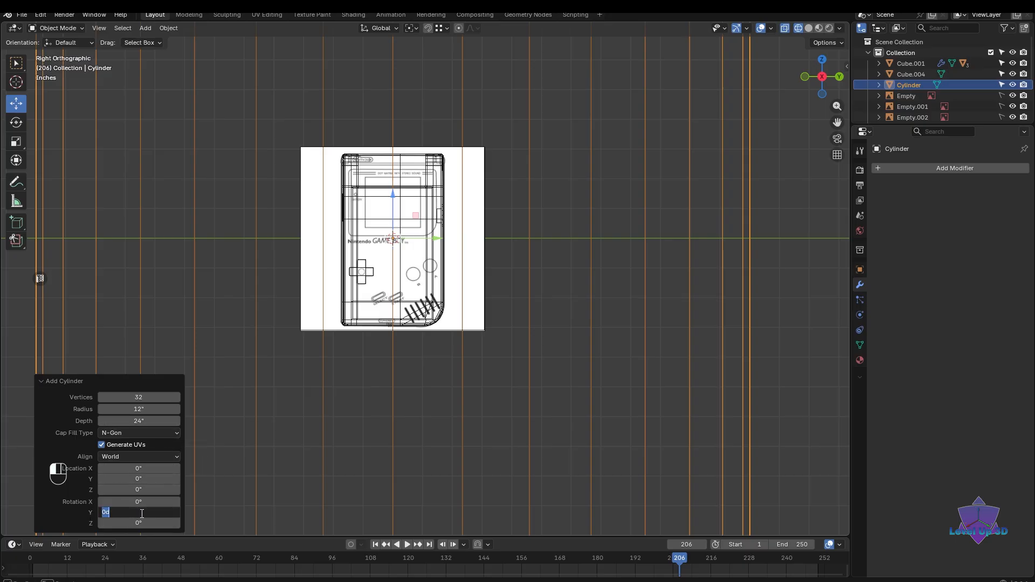
key(Return)
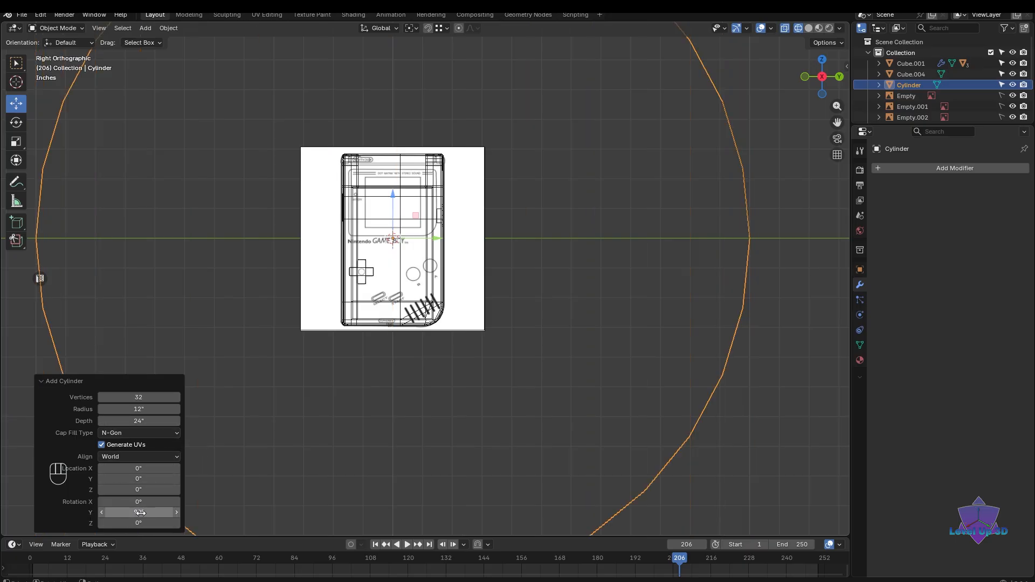
scroll(277, 473, down, 2)
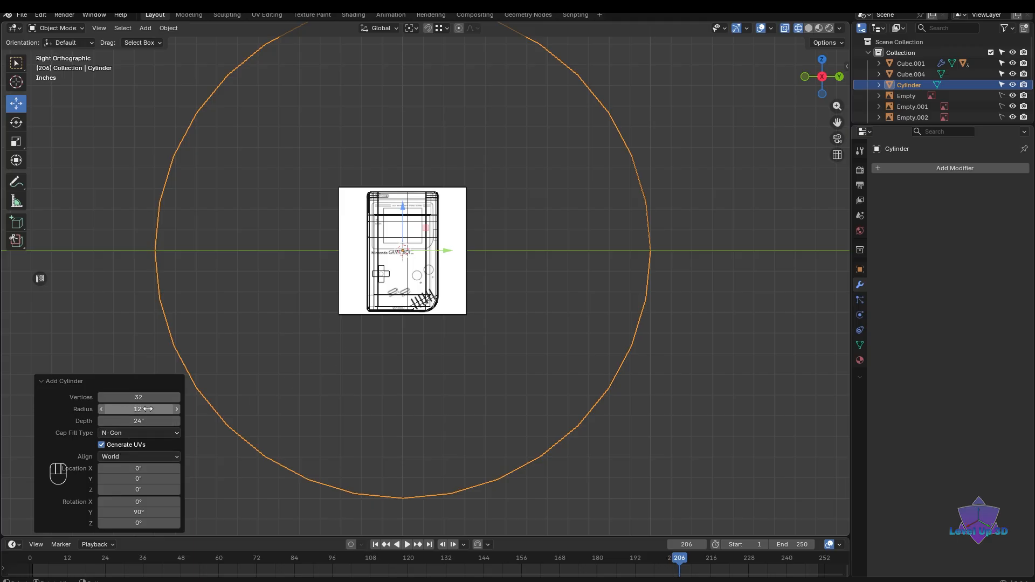
drag(146, 409, 104, 409)
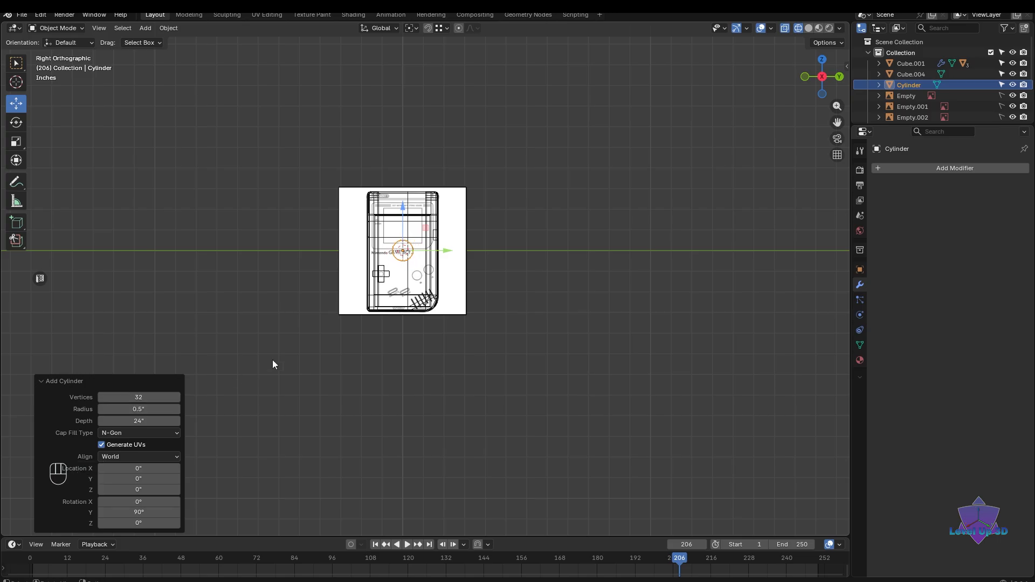
- Move the cylinder about 0.71 inches along Y and -1.22 inches along Z onto the drawing's B button circle
scroll(273, 363, up, 8)
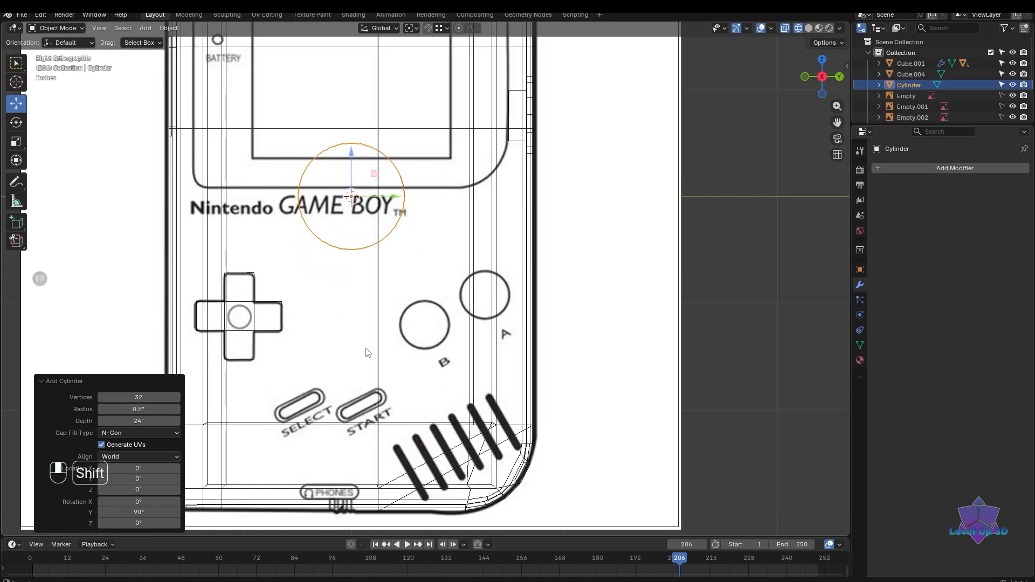
shift+middle_drag(367, 353, 365, 315)
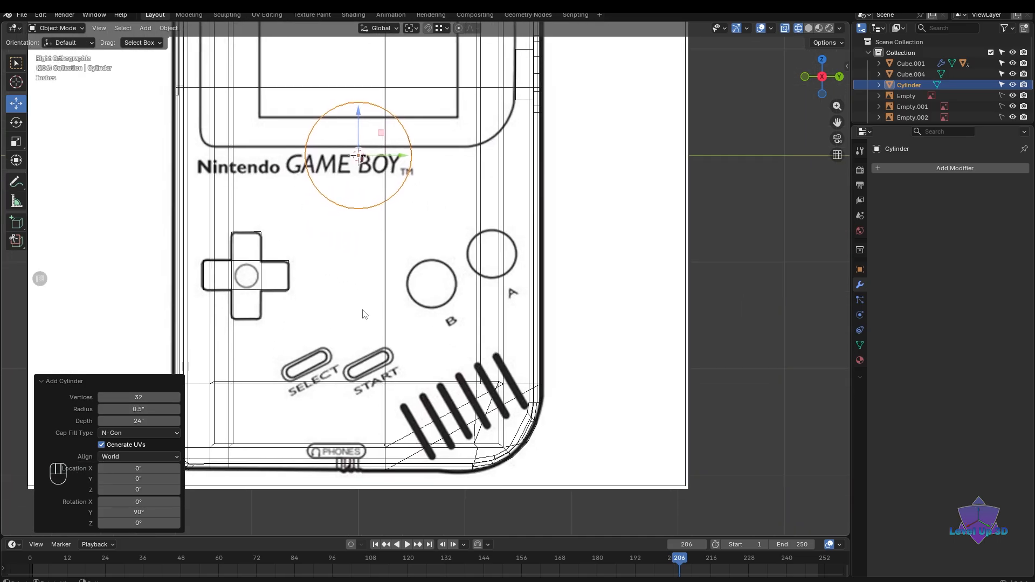
key(g)
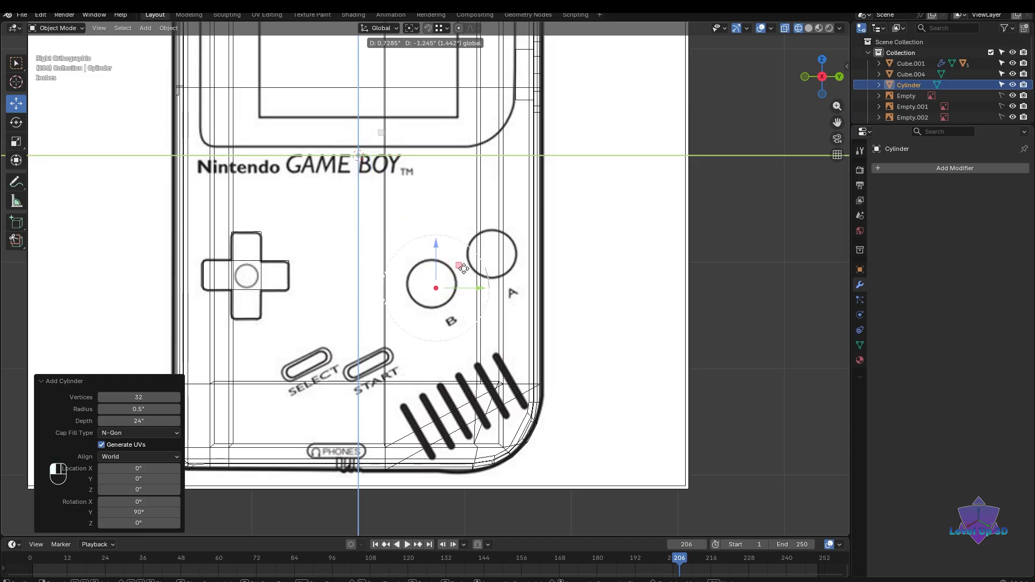
click(474, 313)
- Scale the cylinder uniformly to about 0.466 and nudge it to line up exactly with the B button outline
scroll(475, 313, up, 4)
shift+middle_drag(475, 313, 468, 305)
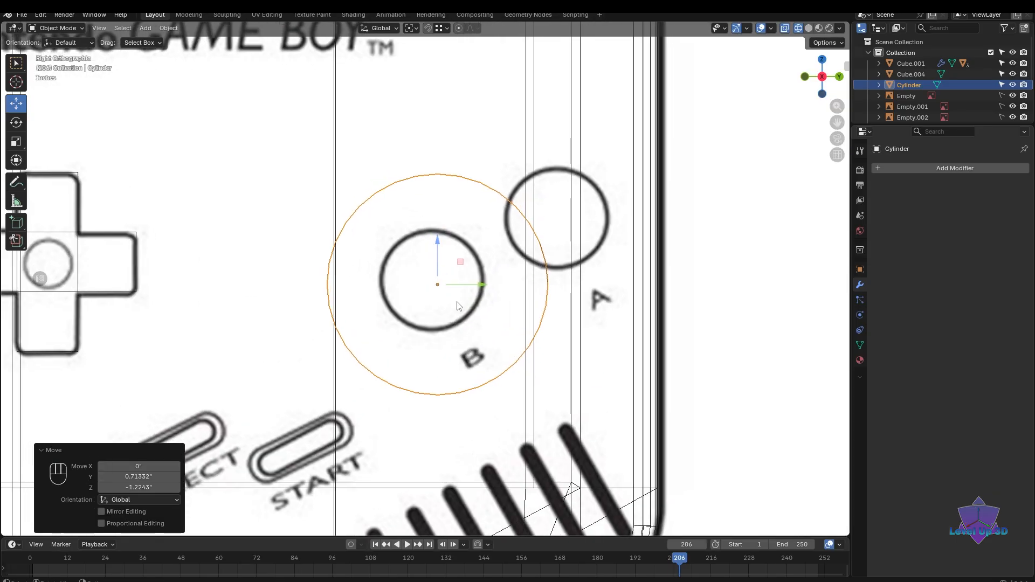
key(s)
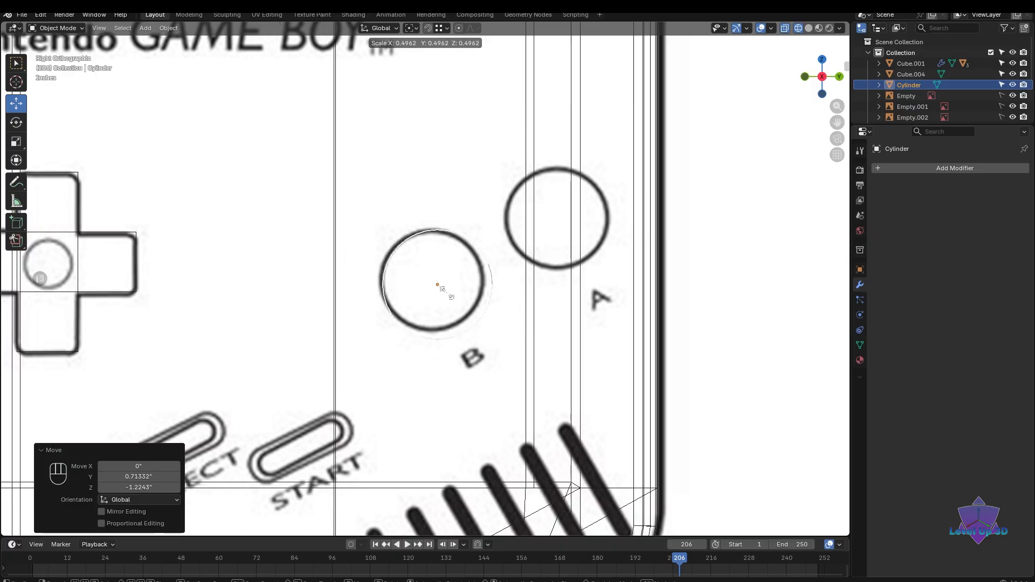
click(443, 291)
scroll(453, 292, up, 3)
shift+middle_drag(478, 272, 506, 275)
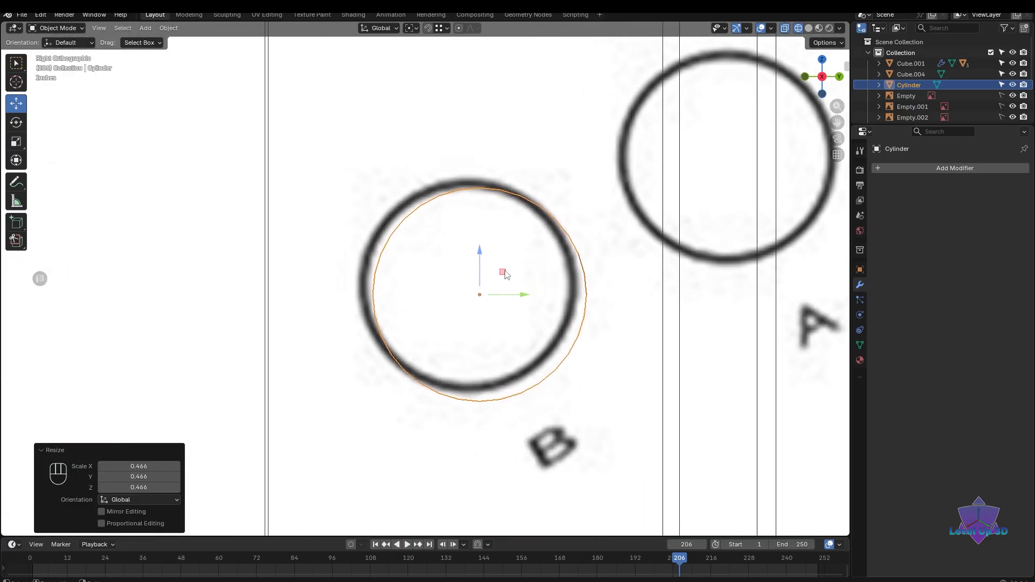
drag(505, 274, 491, 263)
- Duplicate the B button cylinder onto the A button circle, about 0.566 inches along Y and 0.285 inches along Z
scroll(527, 340, down, 4)
shift+middle_drag(526, 339, 534, 366)
scroll(478, 330, up, 3)
shift+middle_drag(478, 331, 499, 318)
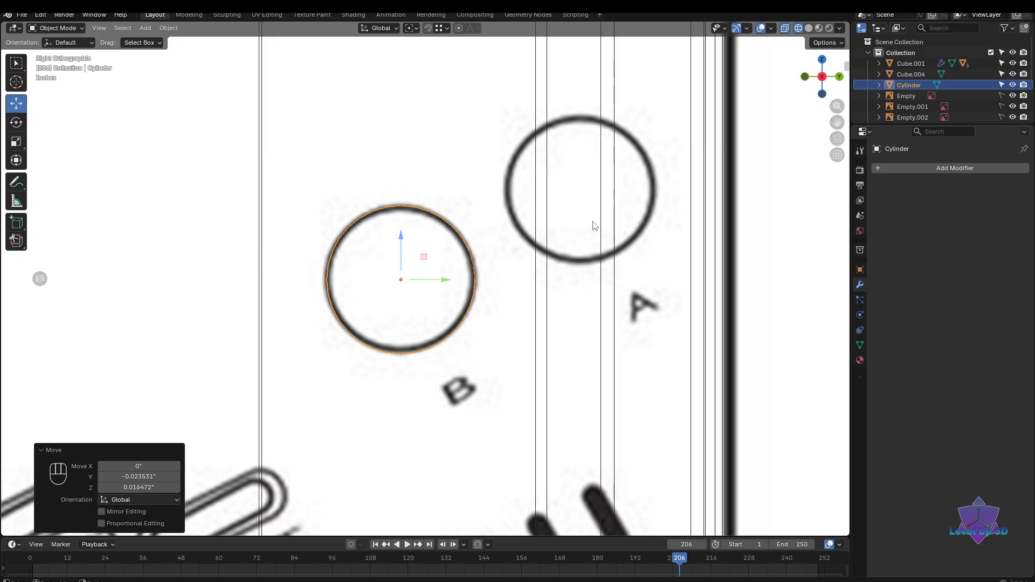
key(shift+d)
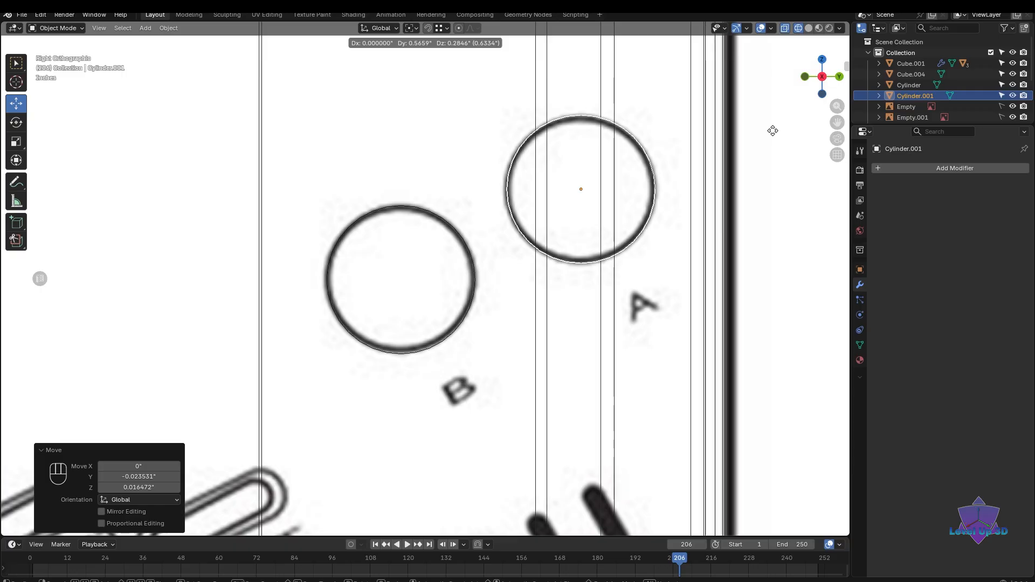
click(773, 131)
scroll(644, 295, down, 6)
- Show the model in solid shading, select both button cylinders and inspect how they pass through the body
key(shift+z)
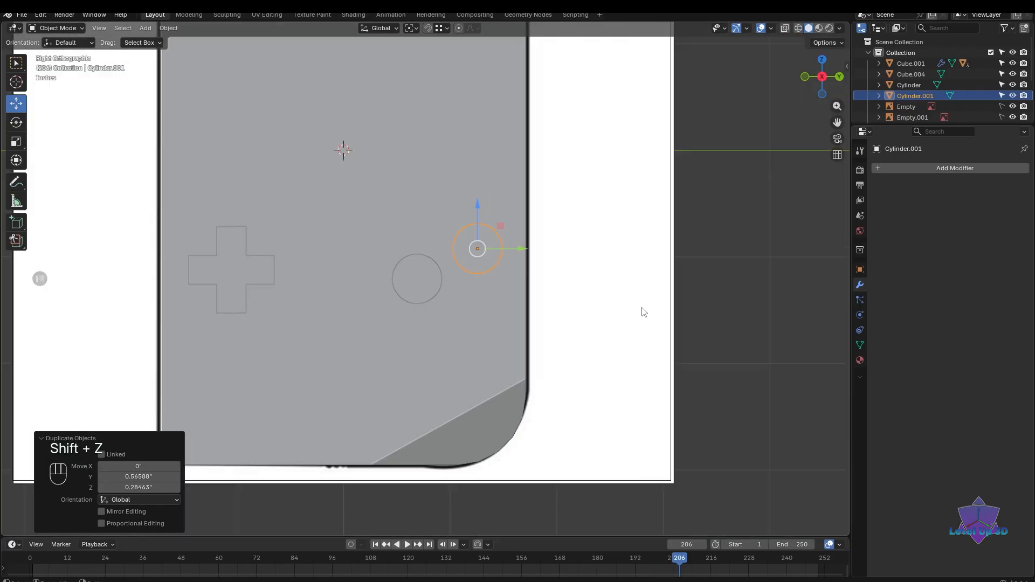
middle_drag(645, 312, 380, 307)
drag(283, 296, 313, 372)
scroll(387, 348, down, 3)
alt+middle_drag(387, 349, 358, 340)
scroll(358, 340, up, 3)
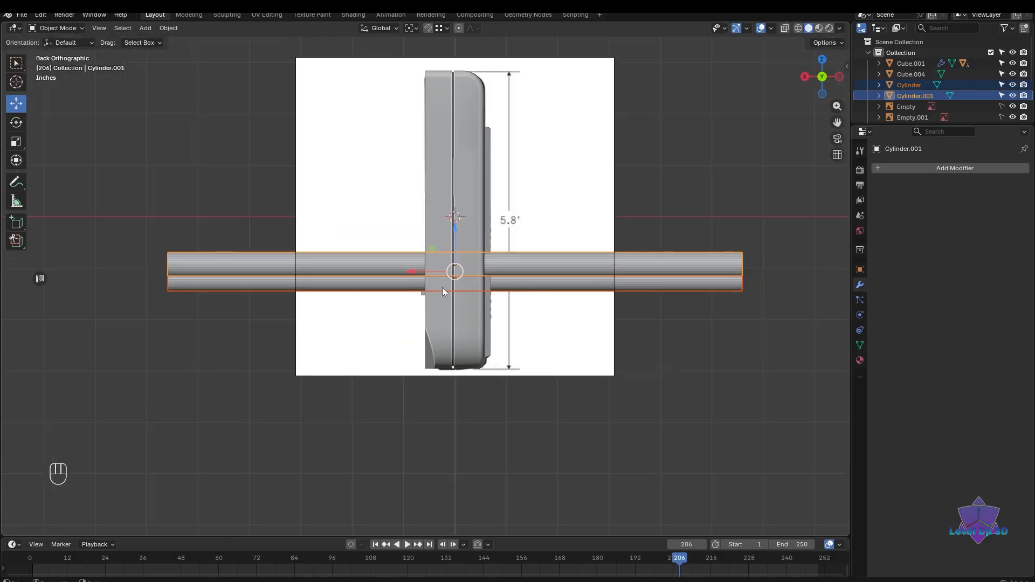
shift+middle_drag(443, 291, 378, 329)
scroll(461, 340, up, 2)
scroll(465, 345, down, 2)
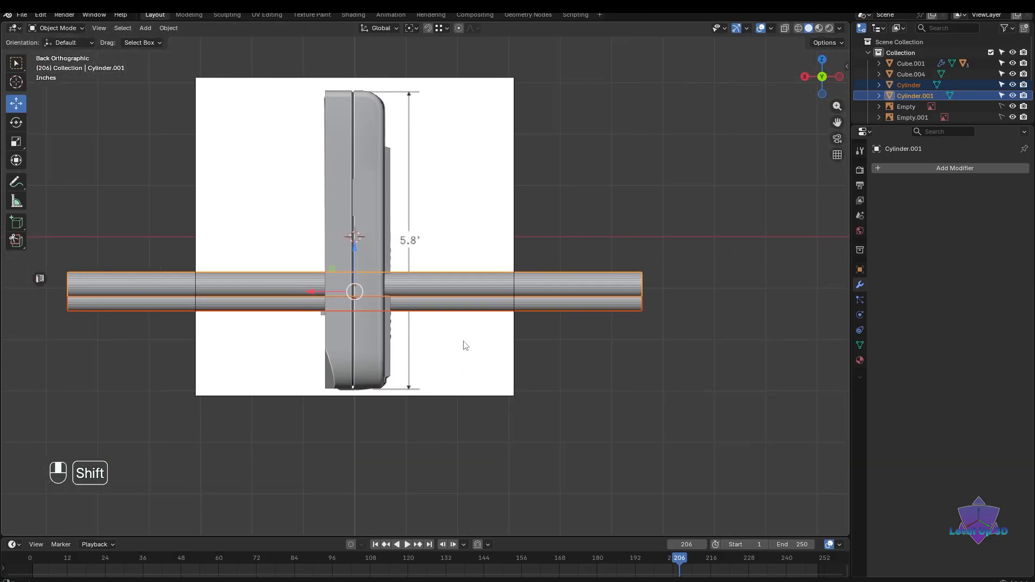
shift+middle_drag(466, 345, 555, 273)
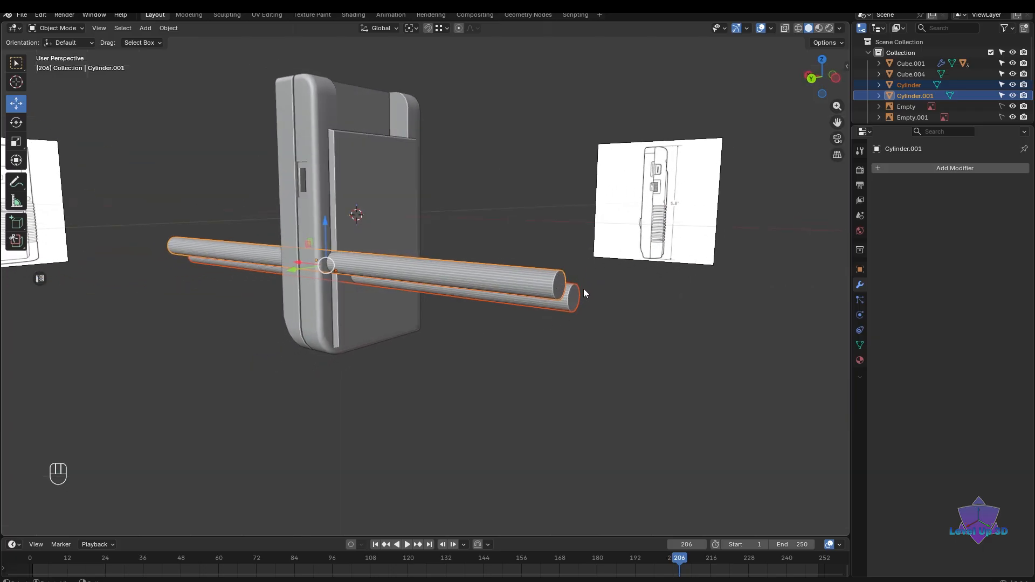
scroll(584, 293, up, 3)
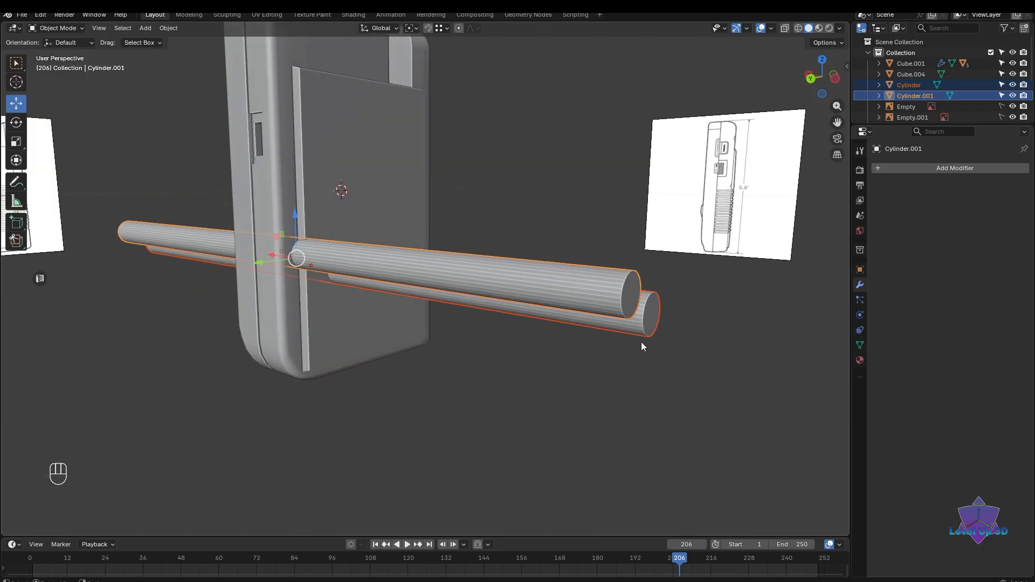
- Delete the end cap faces of both button cylinders on the back side of the Game Boy
key(Tab)
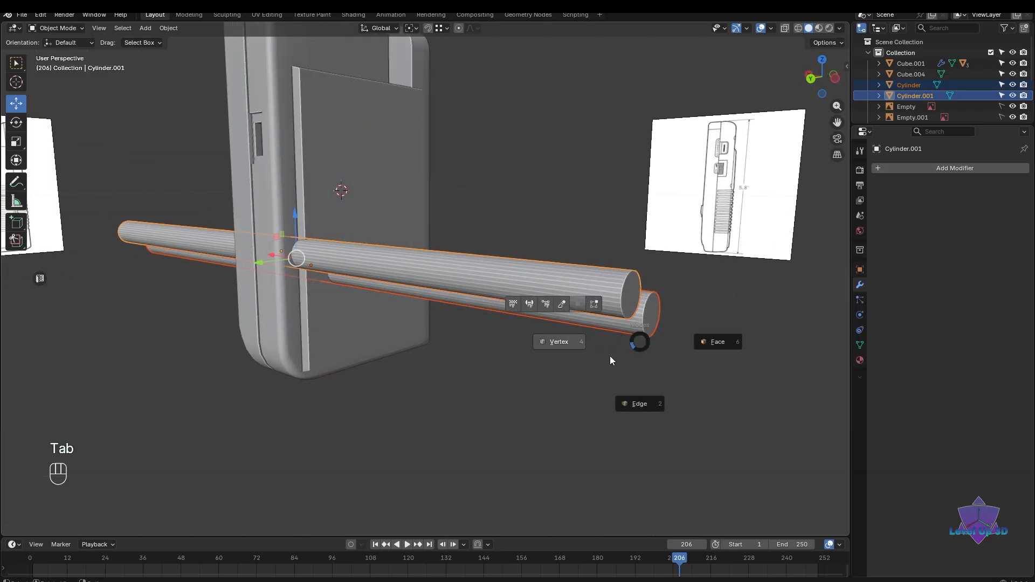
click(716, 344)
middle_drag(633, 370, 629, 308)
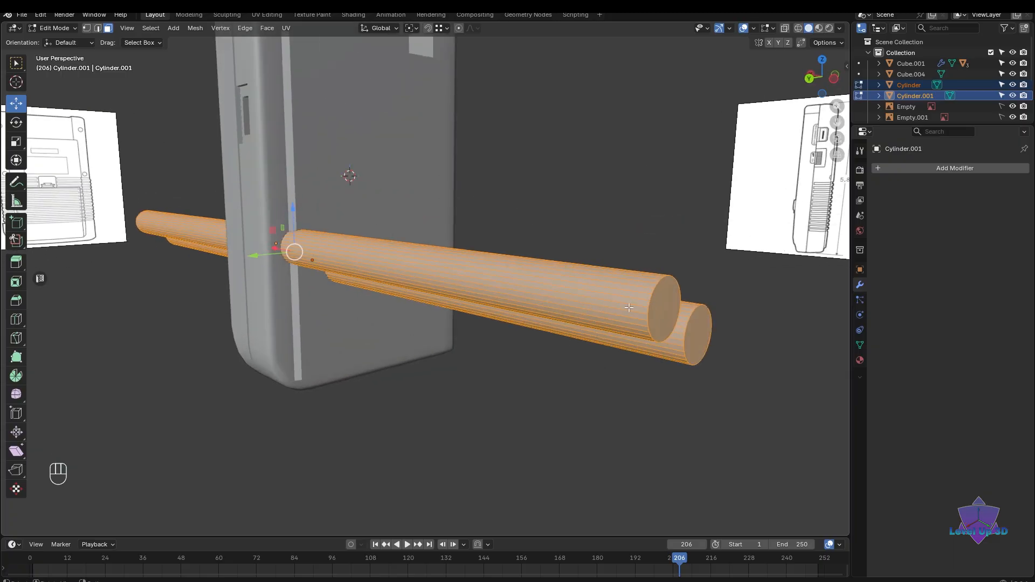
click(663, 311)
shift+click(700, 339)
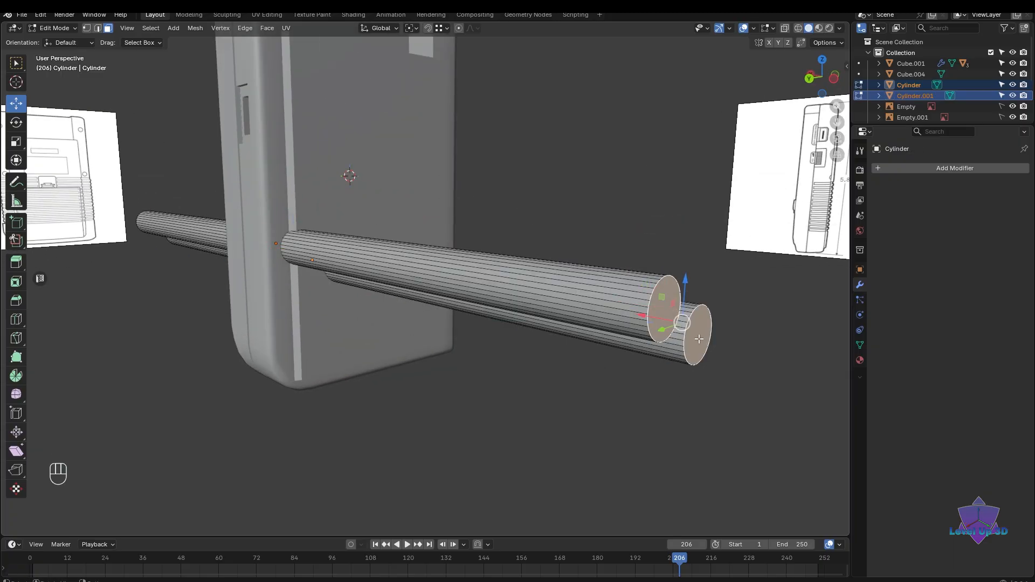
key(x)
click(697, 338)
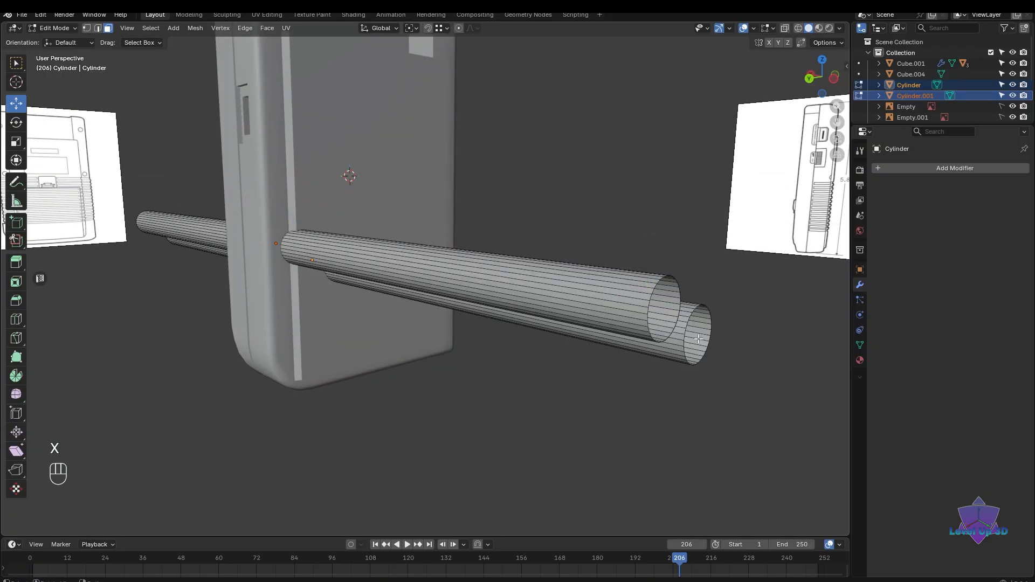
- Return both cylinders to Object Mode in back orthographic view and scale them along X to about -0.060
scroll(604, 363, down, 3)
alt+middle_drag(604, 362, 689, 351)
scroll(658, 351, down, 4)
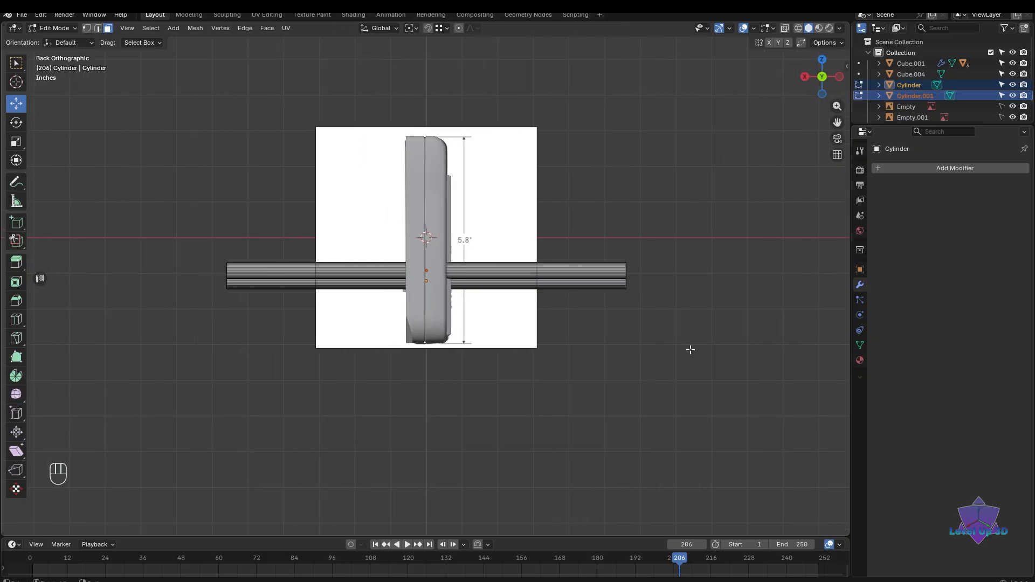
key(ctrl+Tab)
click(690, 288)
drag(635, 241, 597, 343)
shift+middle_drag(597, 343, 656, 343)
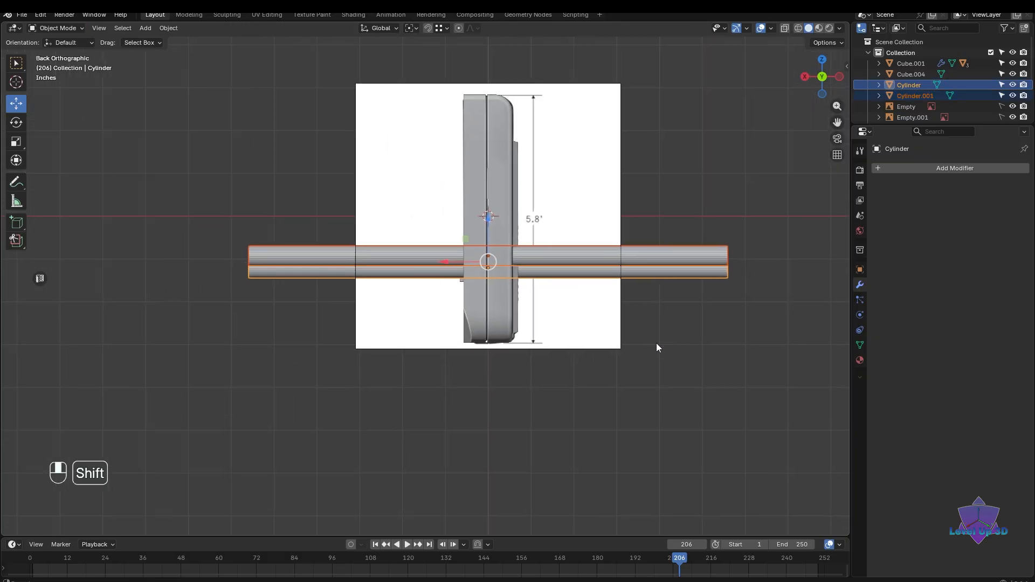
scroll(462, 308, up, 1)
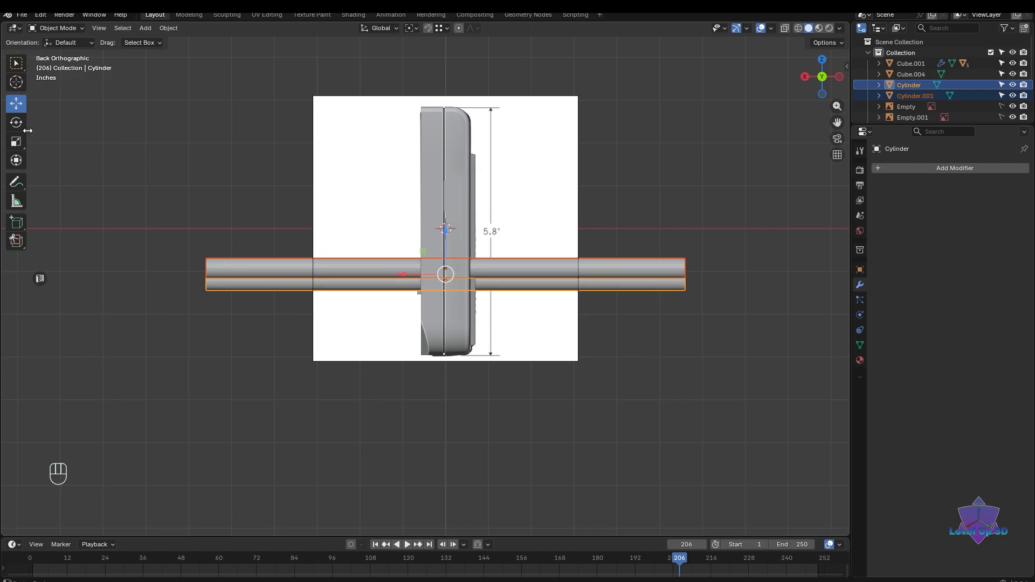
click(16, 143)
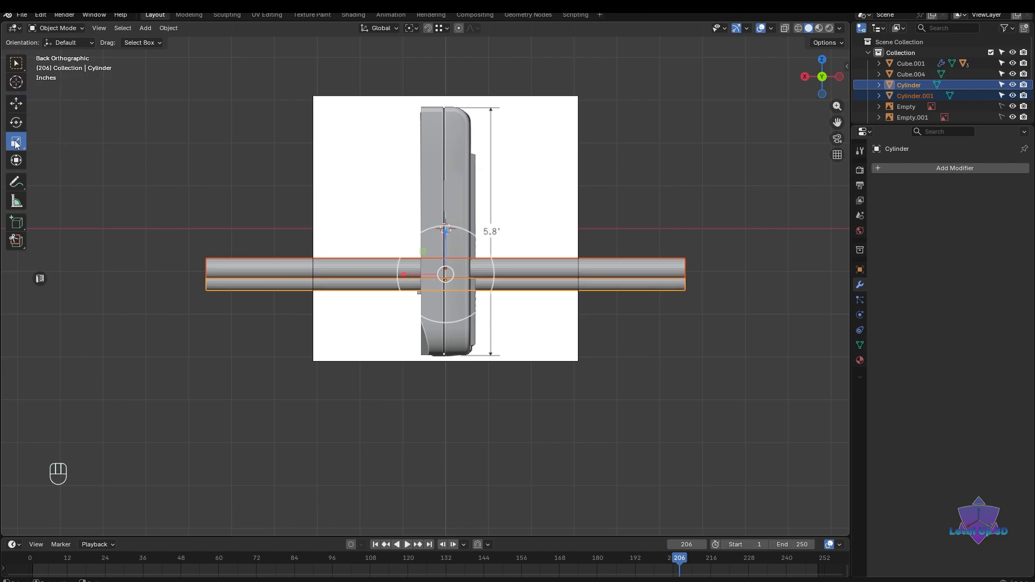
drag(403, 276, 444, 276)
- In wireframe, move both shortened cylinders about 0.323 inches along X so their front ends line up with the D-pad's front
scroll(470, 338, up, 3)
key(shift+z)
scroll(469, 343, up, 4)
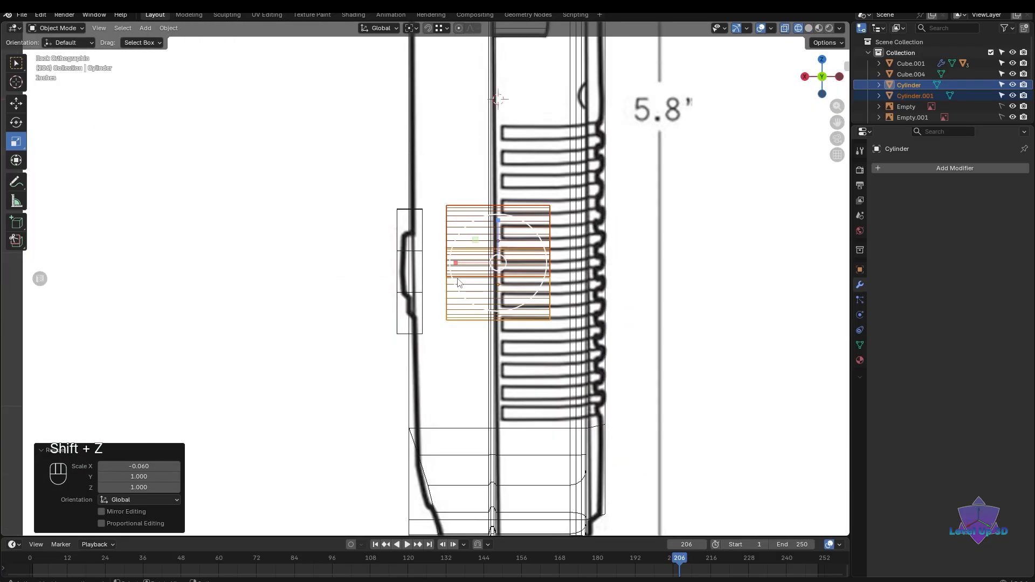
click(16, 103)
drag(456, 263, 416, 264)
- Try to shorten both buttons by moving their rear vertices about 0.503 inches along X, and check them in solid shading
key(ctrl+Tab)
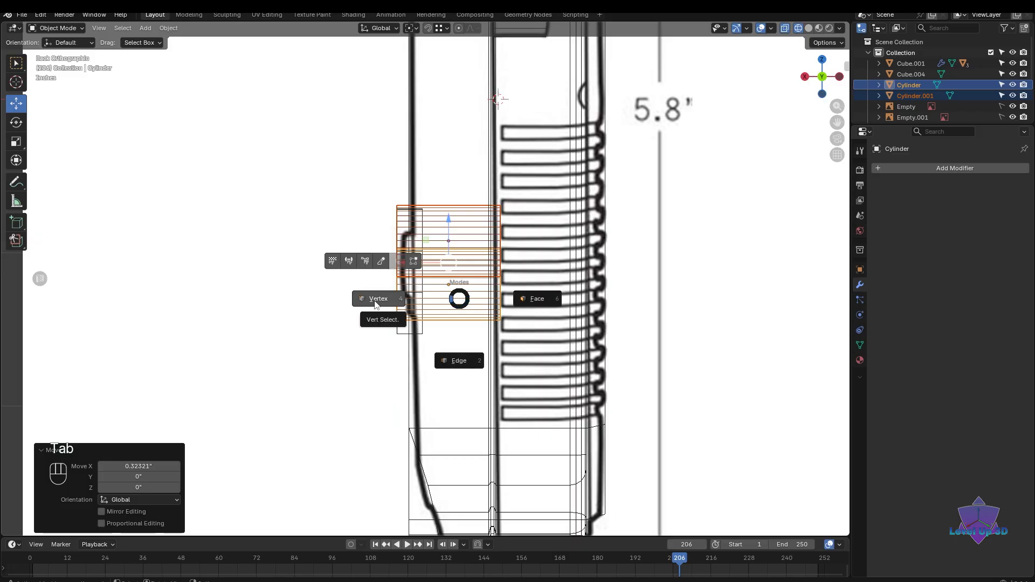
click(378, 300)
scroll(463, 430, up, 2)
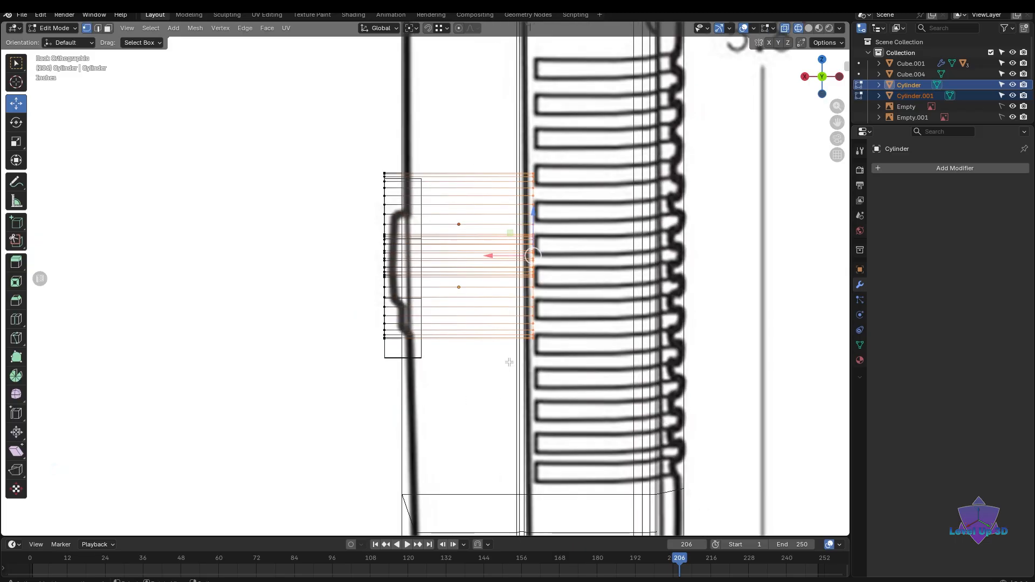
scroll(509, 362, up, 2)
drag(538, 247, 392, 250)
key(shift+z)
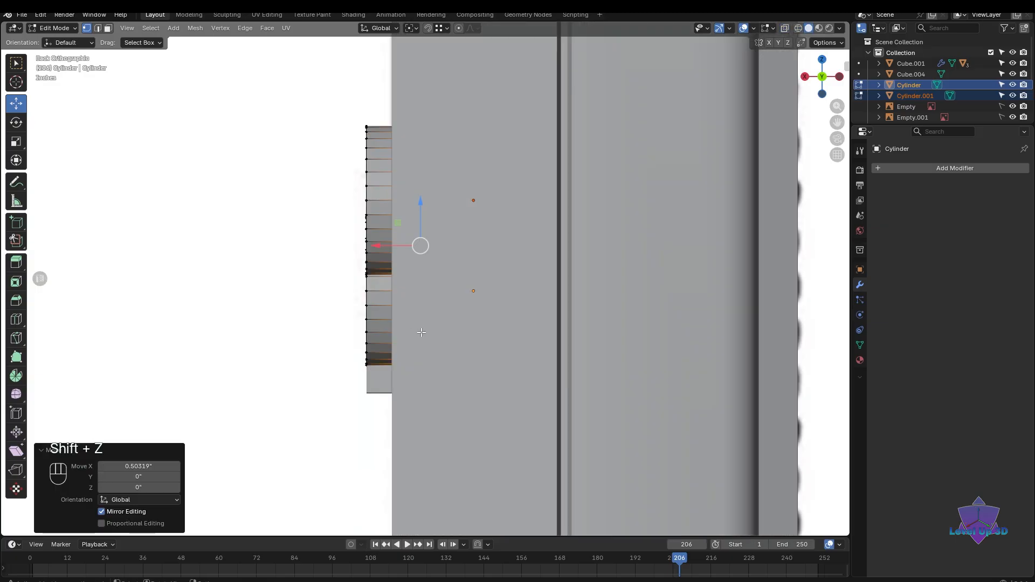
scroll(624, 443, down, 1)
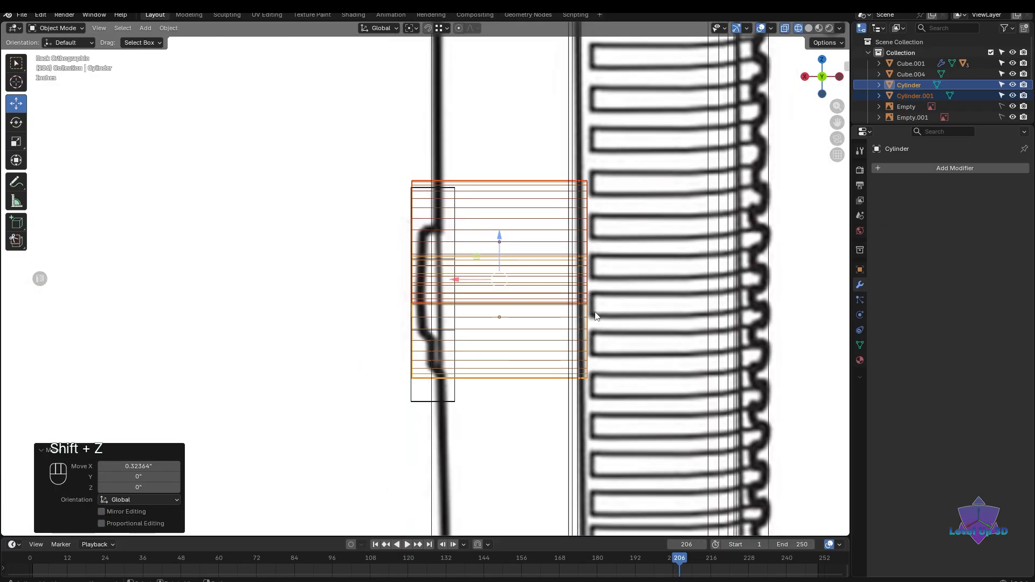
- Shorten both button cylinders by moving their rear vertices about 0.498 inches along X, level with the D-pad's rear edge
key(Tab)
key(Tab)
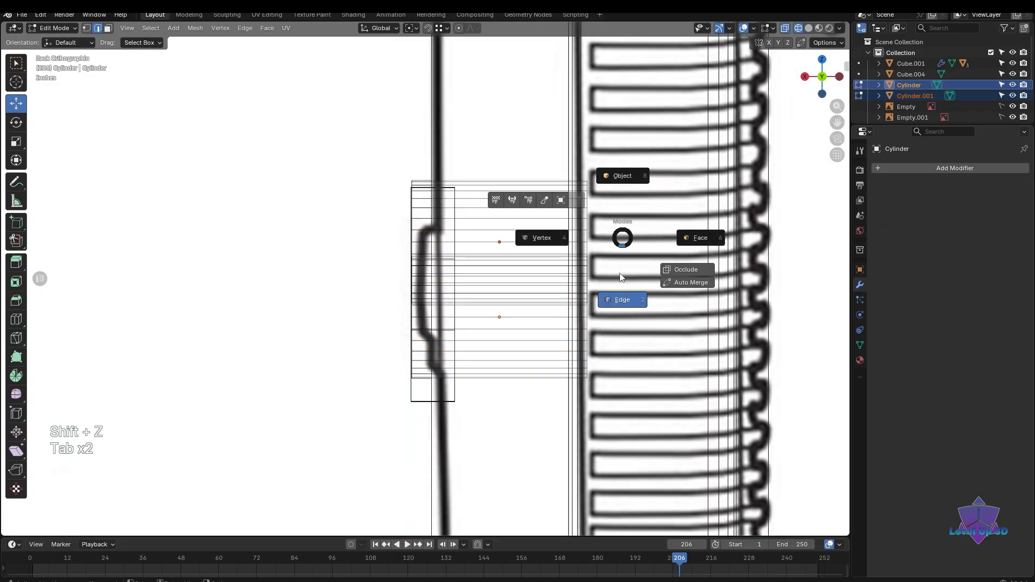
click(526, 242)
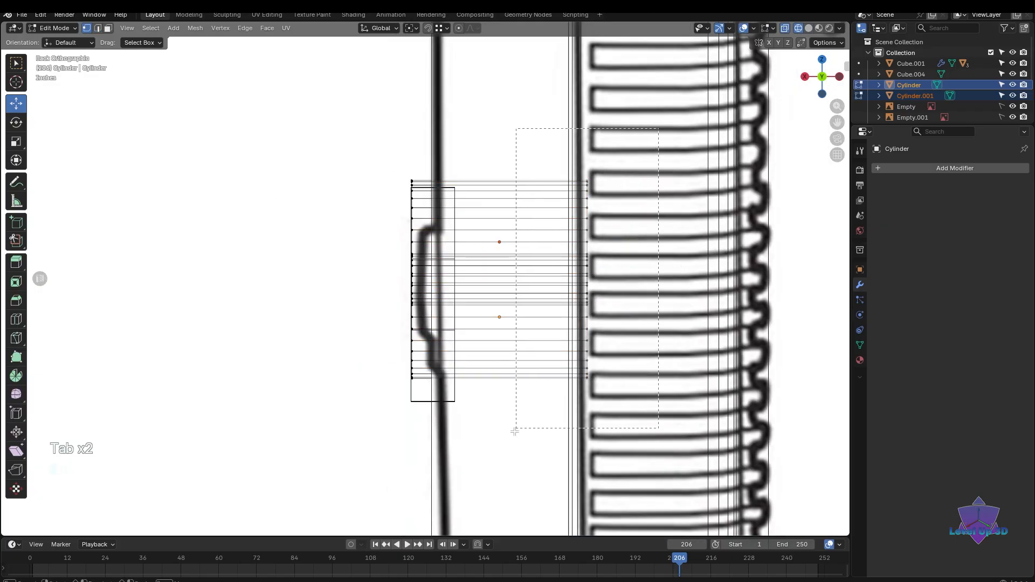
scroll(588, 390, up, 2)
key(g)
key(x)
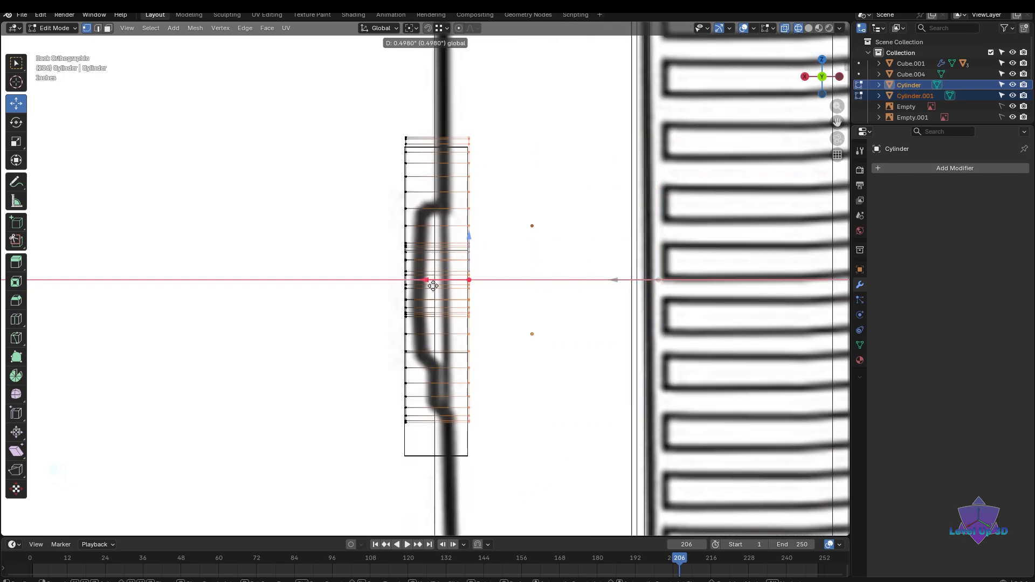
click(433, 297)
- Check the shortened buttons in solid shading and return to Object Mode with nothing selected
key(shift+z)
mouse_move(433, 297)
middle_down()
mouse_move(577, 392)
mouse_move(669, 390)
mouse_move(644, 394)
mouse_move(665, 394)
mouse_move(549, 311)
middle_up()
key(Tab)
click(575, 303)
click(668, 348)
- Examine the Select and Start button outlines on the front reference drawing in right orthographic wireframe view
scroll(604, 391, down, 5)
key(shift+z)
scroll(641, 393, up, 3)
scroll(549, 312, up, 2)
scroll(549, 312, down, 1)
shift+middle_drag(613, 351, 467, 372)
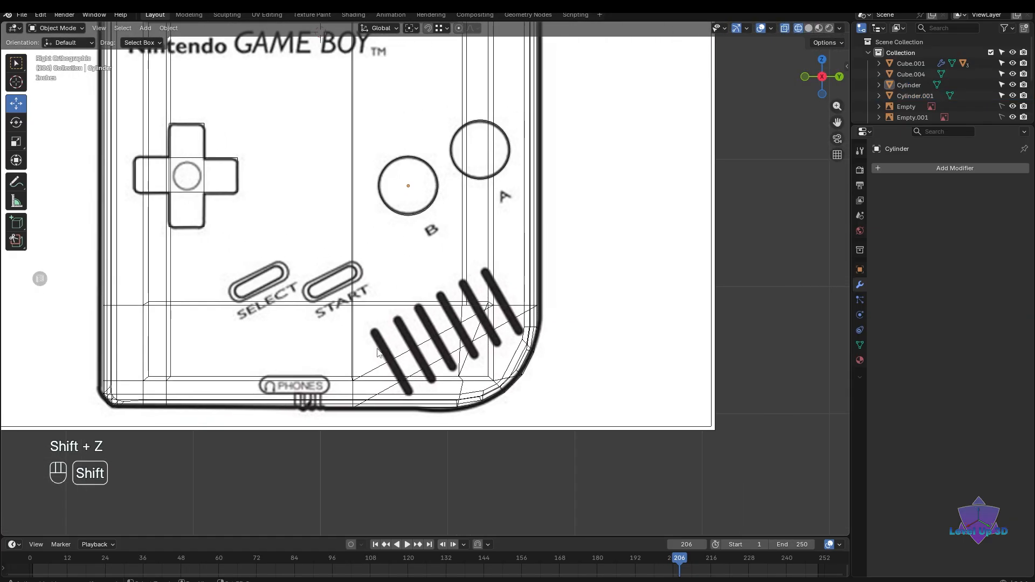
scroll(468, 372, down, 3)
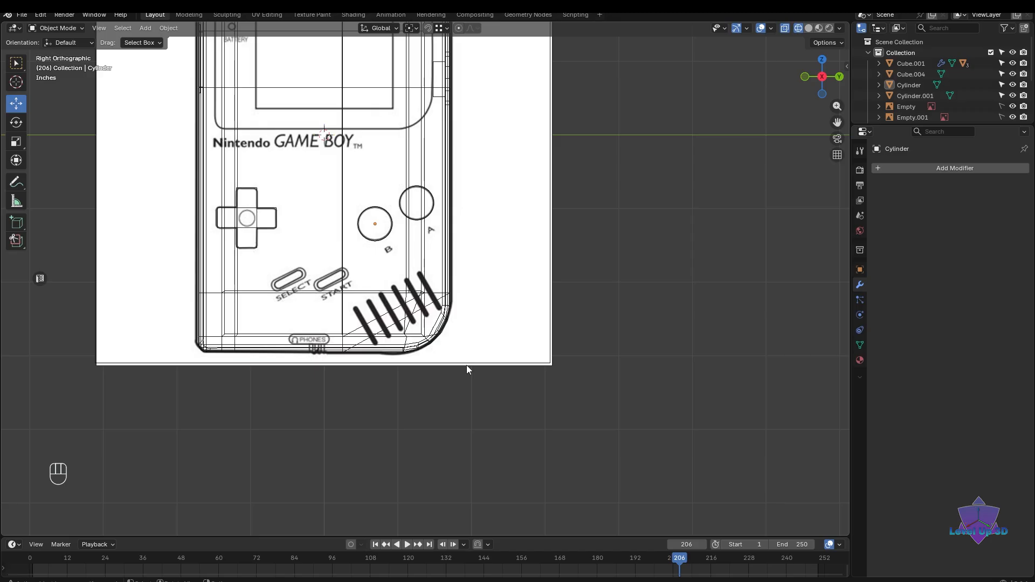
scroll(467, 364, down, 1)
shift+middle_drag(469, 373, 418, 347)
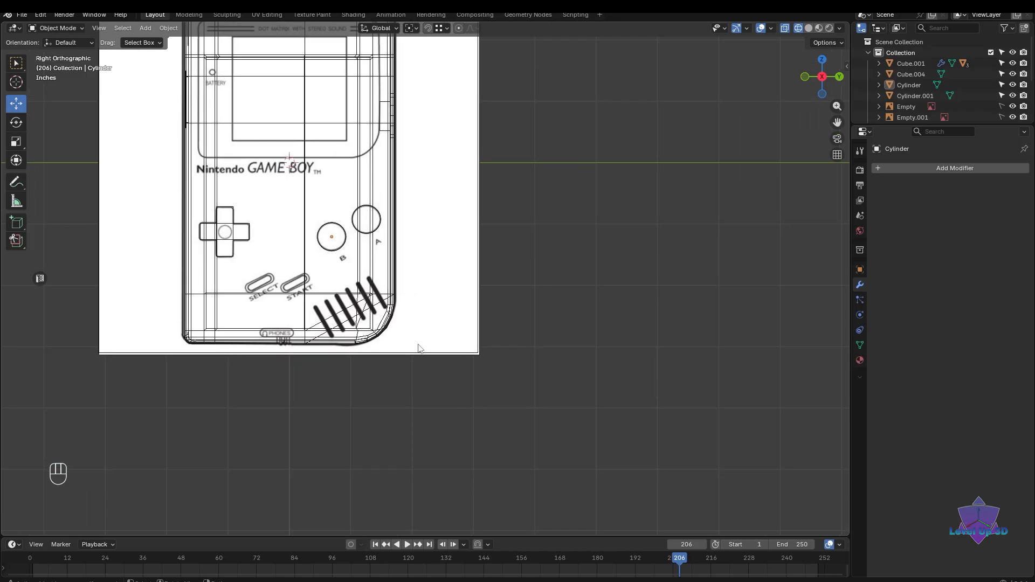
scroll(124, 187, up, 1)
shift+middle_drag(124, 186, 203, 209)
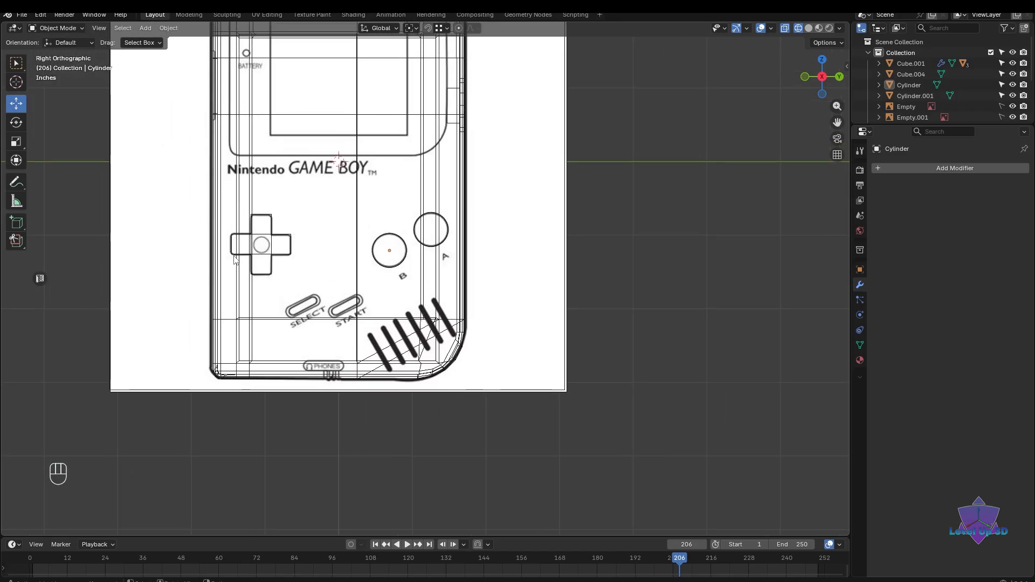
scroll(235, 260, up, 2)
shift+middle_drag(249, 265, 316, 268)
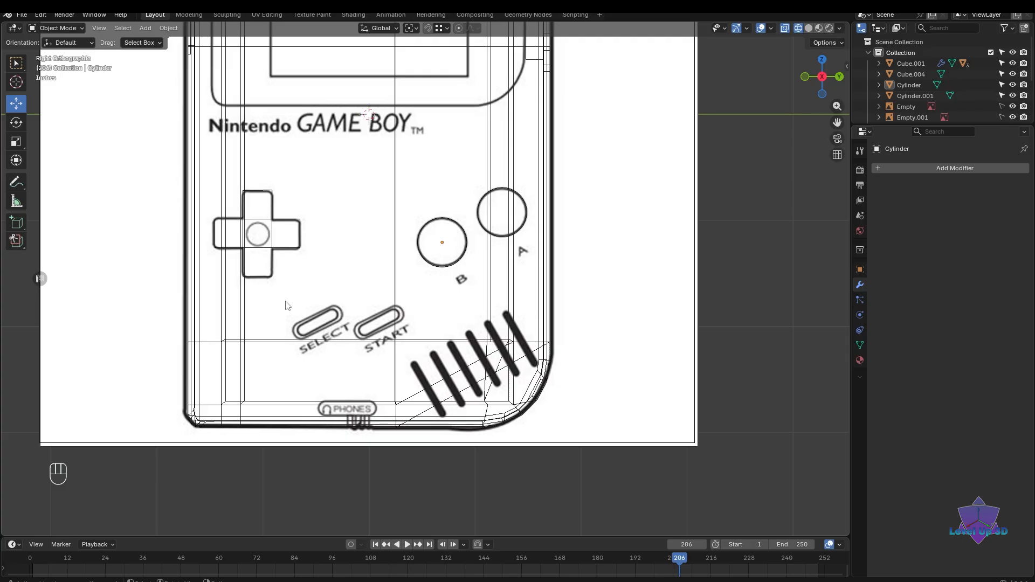
scroll(401, 338, down, 2)
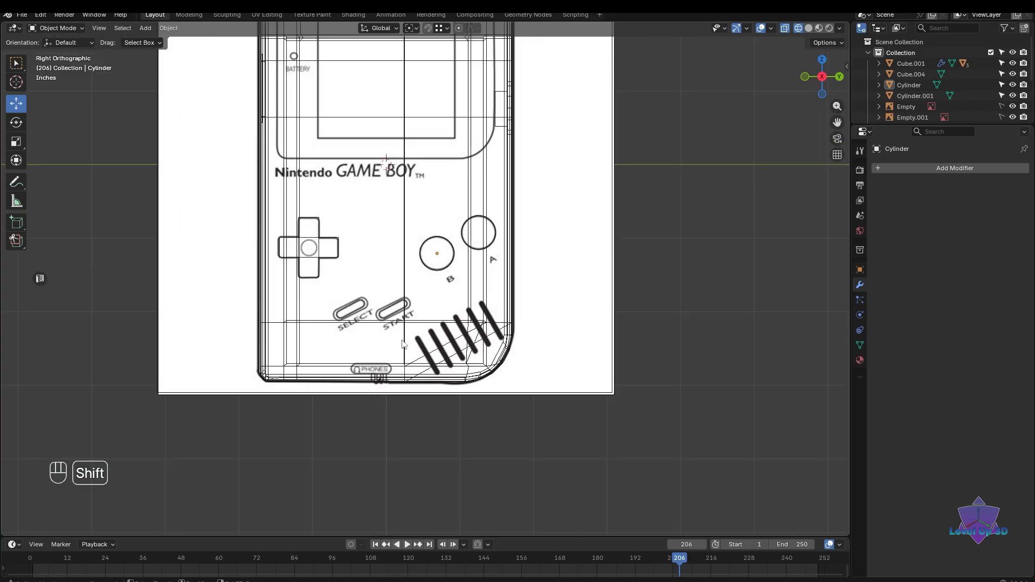
shift+middle_drag(402, 338, 377, 295)
scroll(370, 299, up, 3)
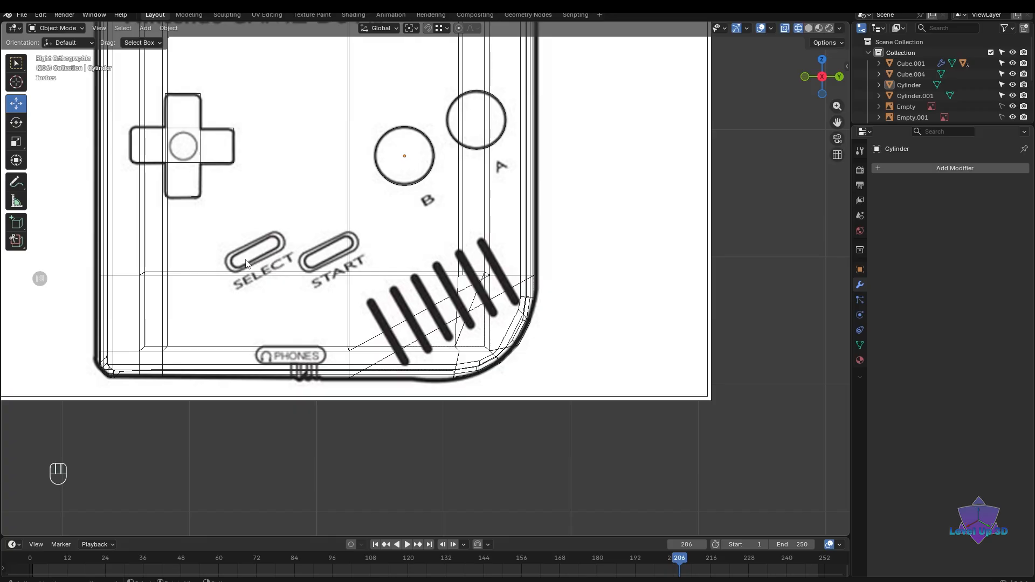
click(390, 29)
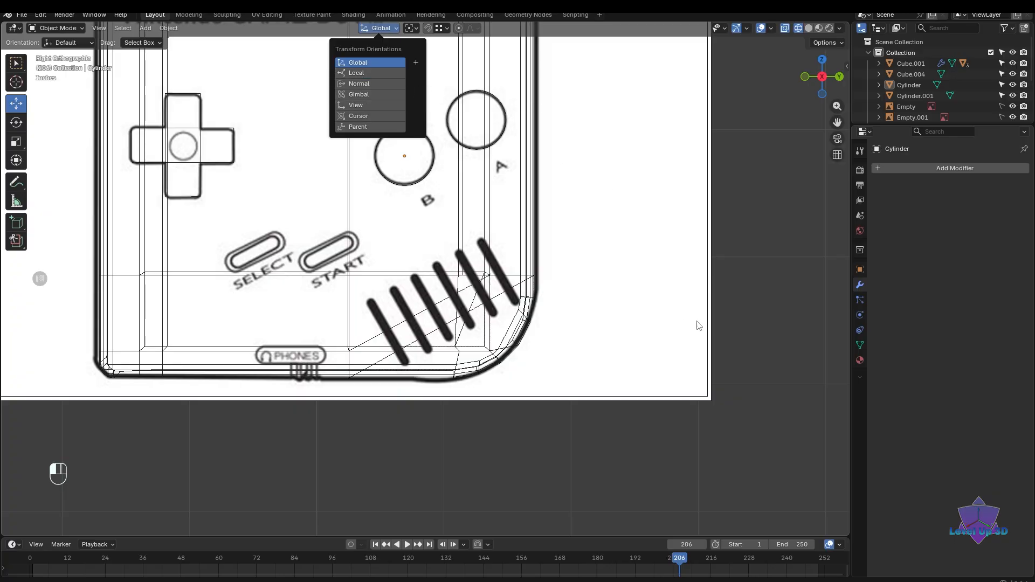
scroll(771, 349, down, 1)
scroll(772, 344, down, 2)
shift+middle_drag(771, 344, 668, 342)
shift+middle_drag(633, 242, 588, 243)
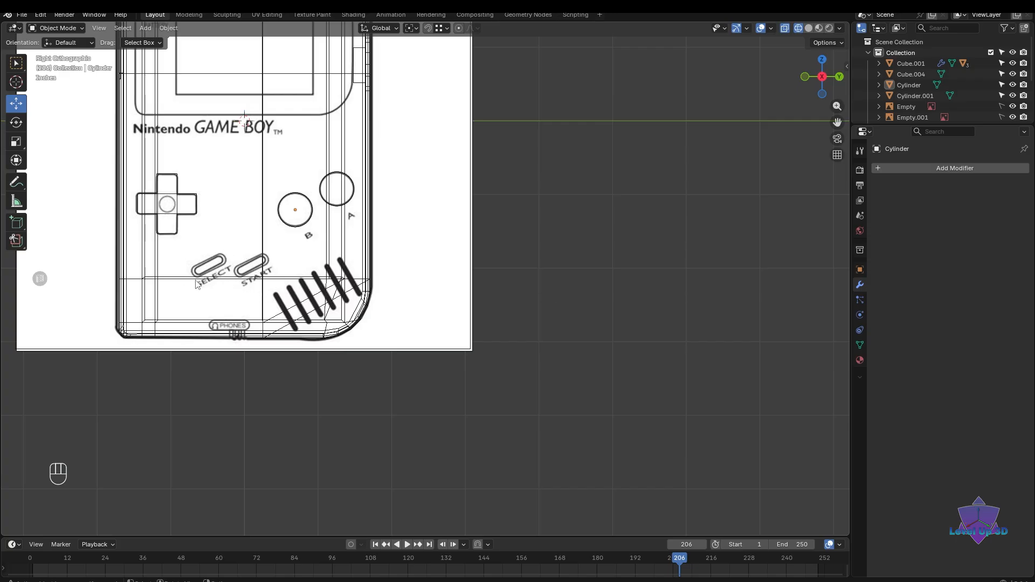
scroll(516, 268, down, 3)
scroll(516, 268, up, 6)
shift+middle_drag(391, 291, 473, 298)
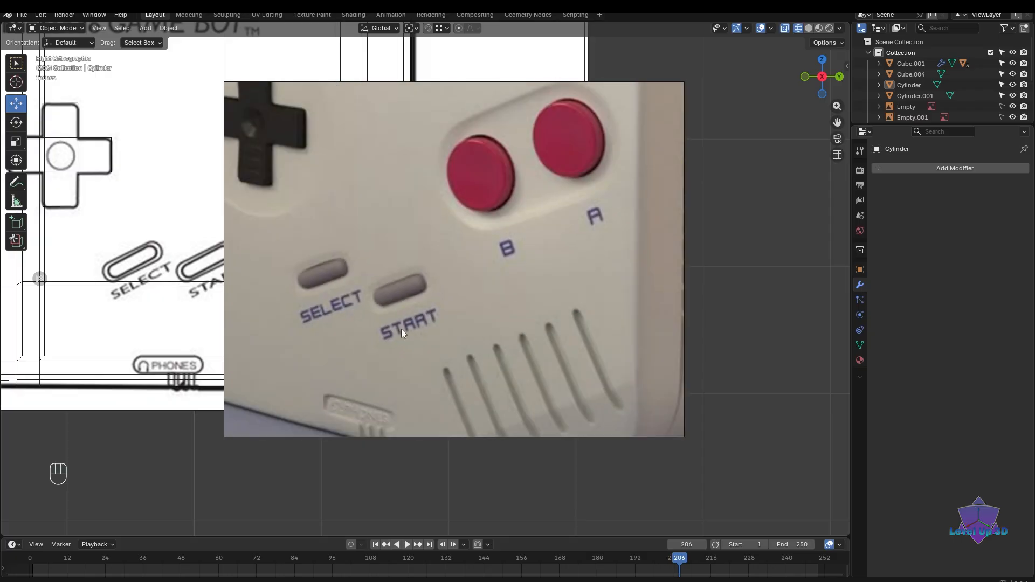
scroll(620, 346, down, 3)
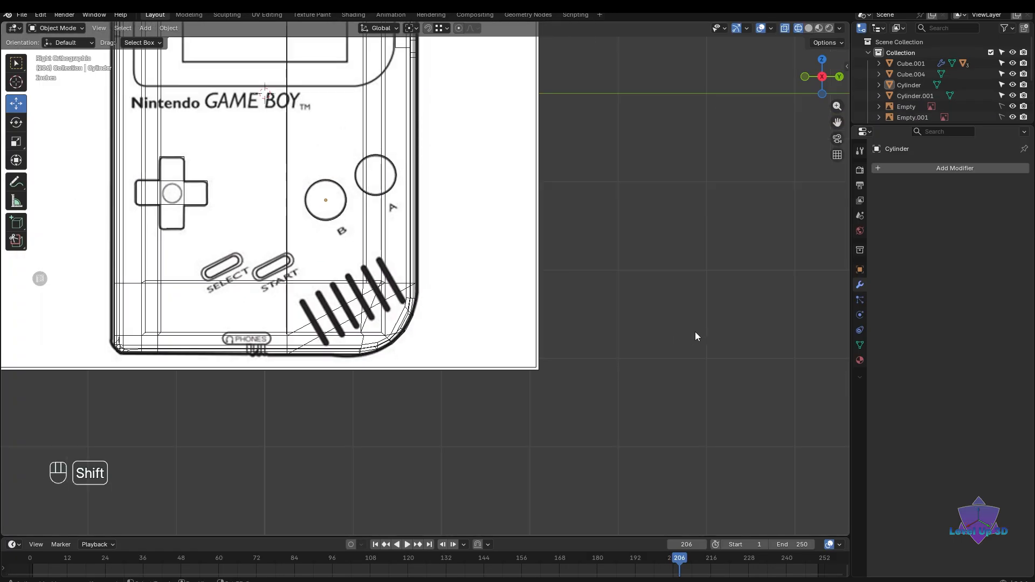
- Add a mesh cylinder with 16 vertices, a 0.5-inch radius and a depth of 4 inches
scroll(694, 332, up, 2)
shift+middle_drag(695, 332, 579, 290)
key(shift+a)
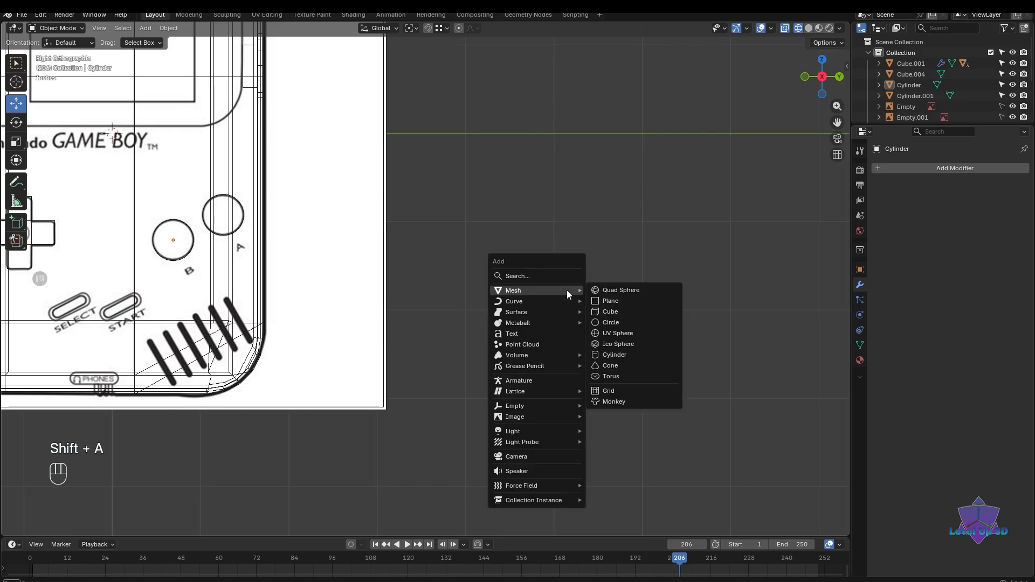
click(623, 354)
scroll(630, 340, down, 5)
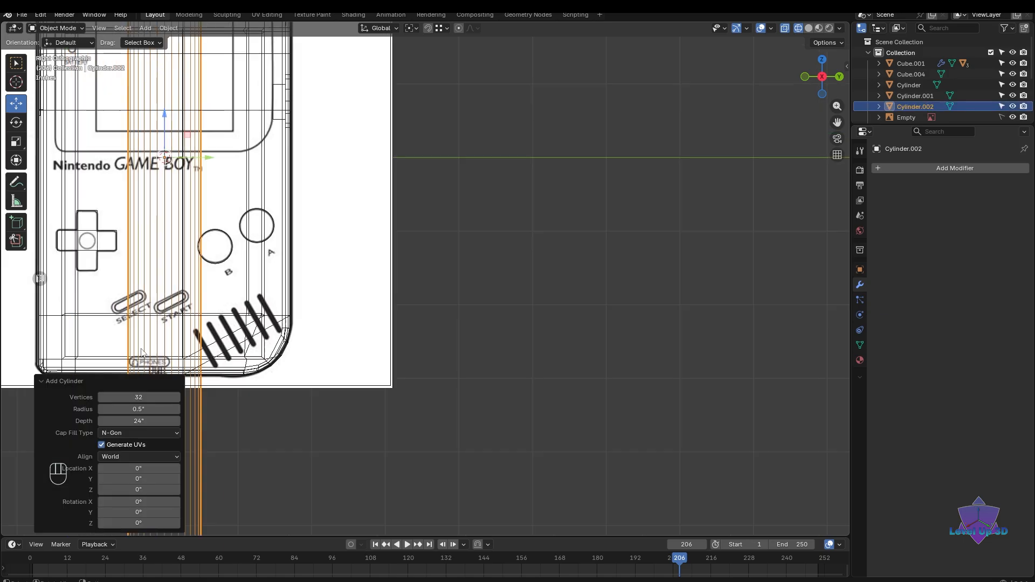
scroll(198, 351, down, 1)
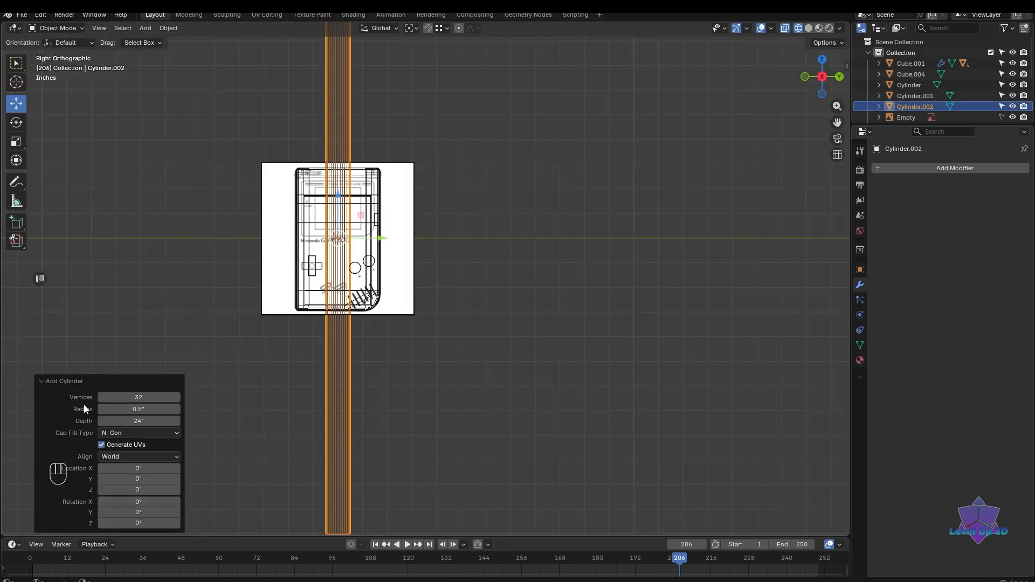
click(142, 397)
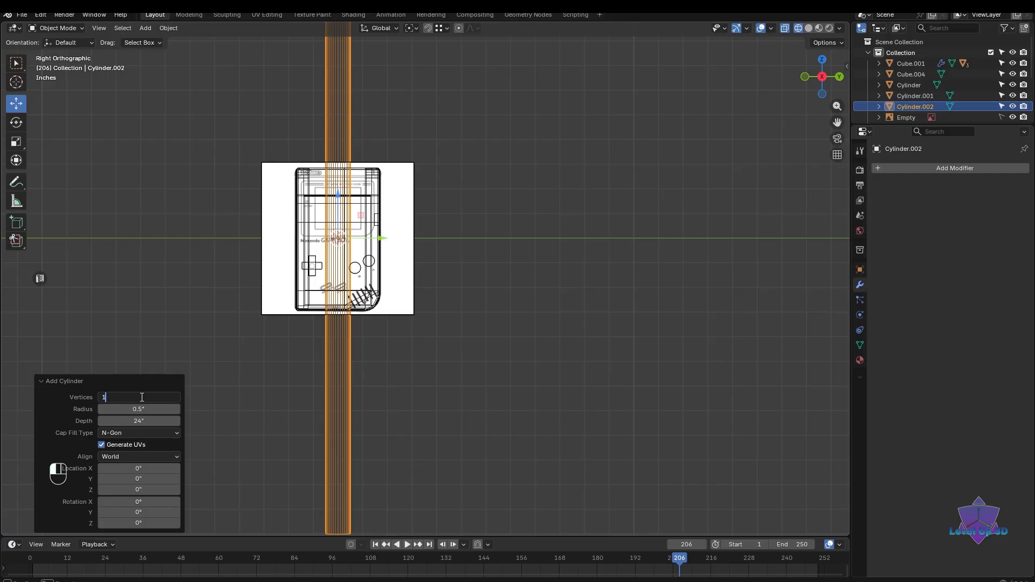
text(16)
key(Return)
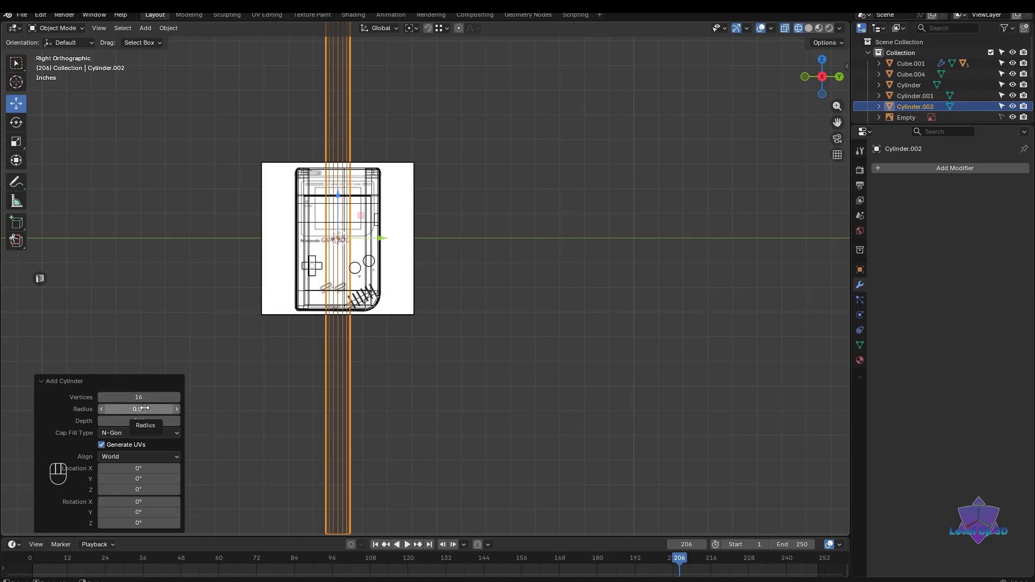
drag(144, 421, 100, 421)
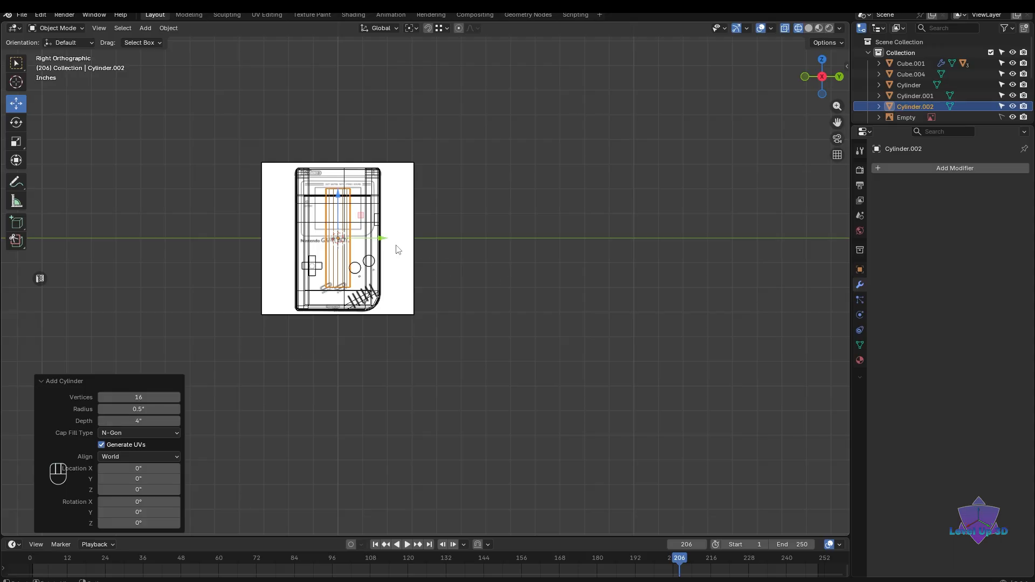
- Move the new cylinder along Y into the empty space beside the reference drawing
drag(384, 238, 548, 275)
scroll(510, 341, up, 3)
shift+middle_drag(548, 275, 520, 356)
click(426, 318)
scroll(463, 275, up, 3)
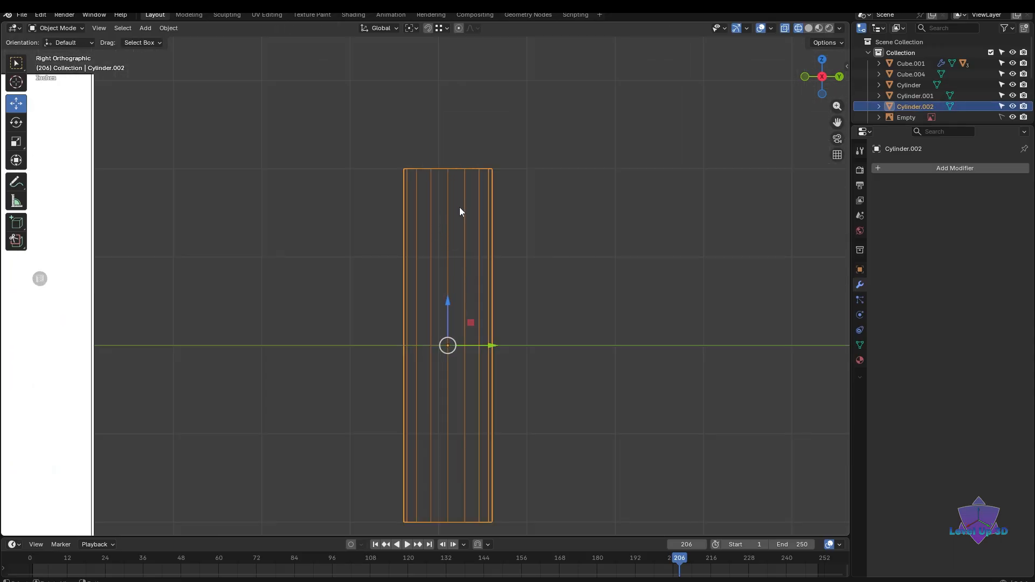
- Delete both end cap faces of the new cylinder and return to Object Mode
key(Tab)
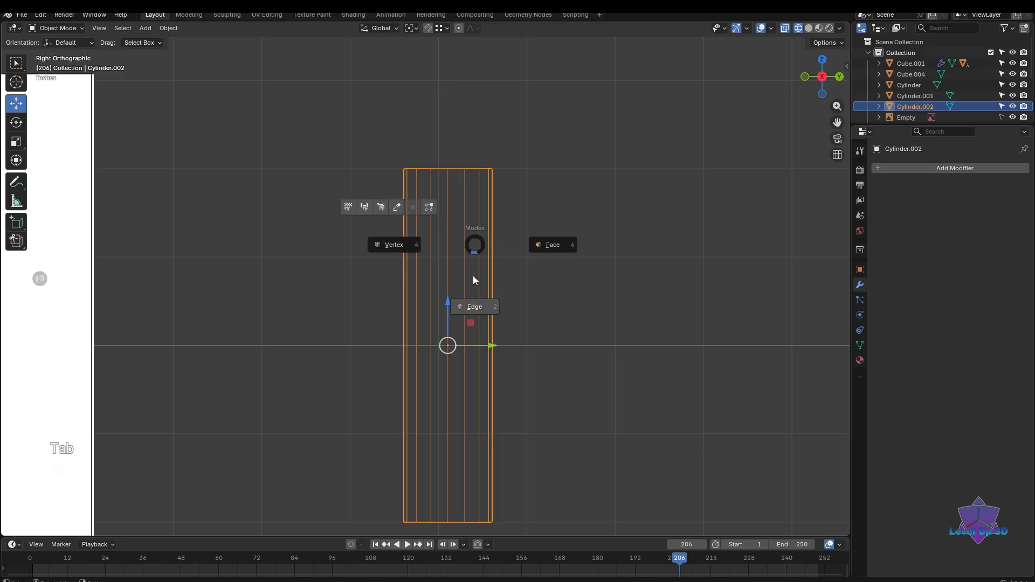
click(562, 245)
drag(587, 150, 338, 224)
scroll(407, 266, down, 1)
drag(311, 65, 578, 481)
drag(360, 144, 555, 527)
ctrl+drag(358, 352, 488, 385)
key(x)
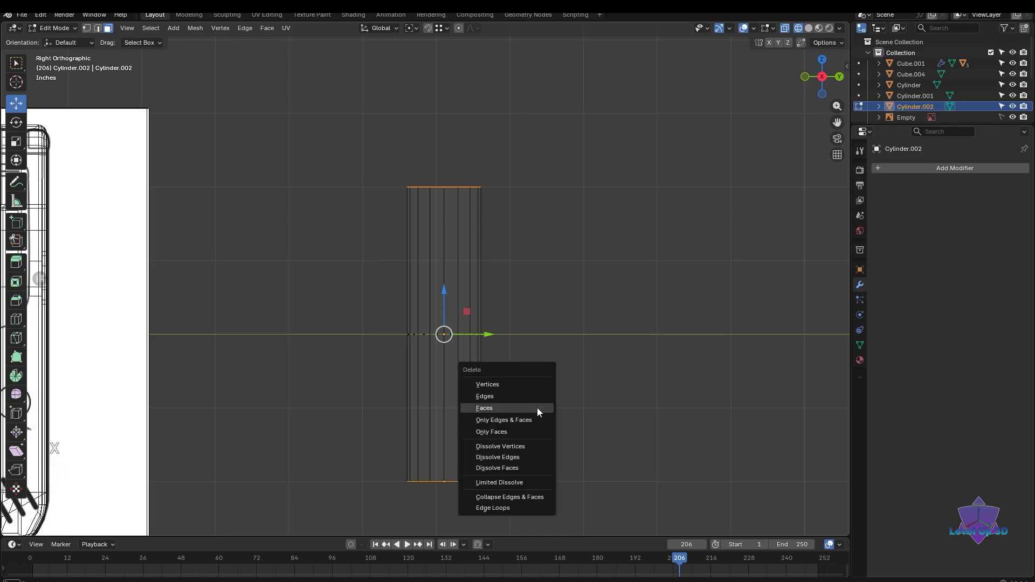
click(526, 406)
scroll(484, 426, down, 4)
middle_drag(484, 426, 488, 363)
scroll(471, 293, up, 7)
scroll(487, 362, down, 4)
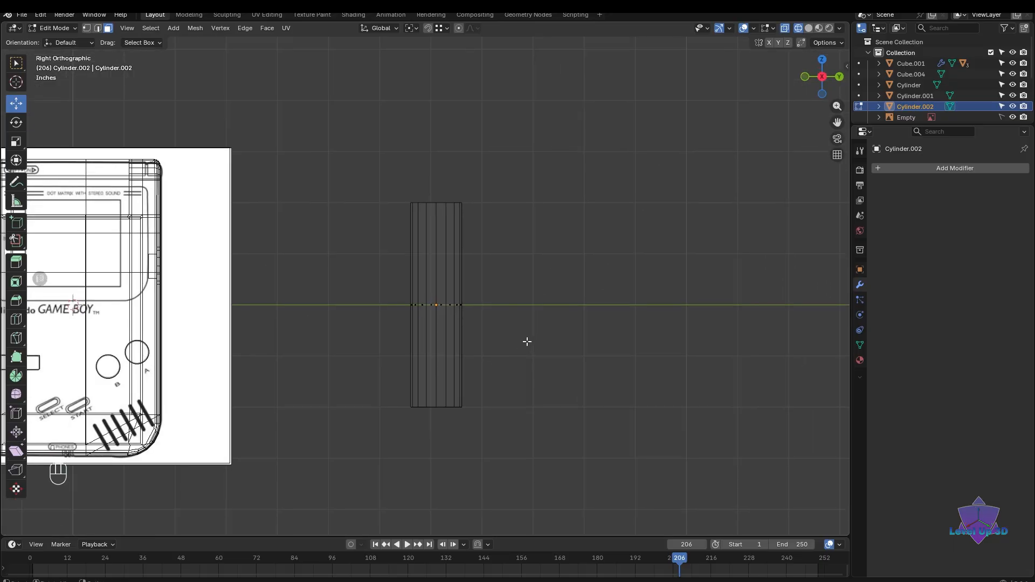
key(Tab)
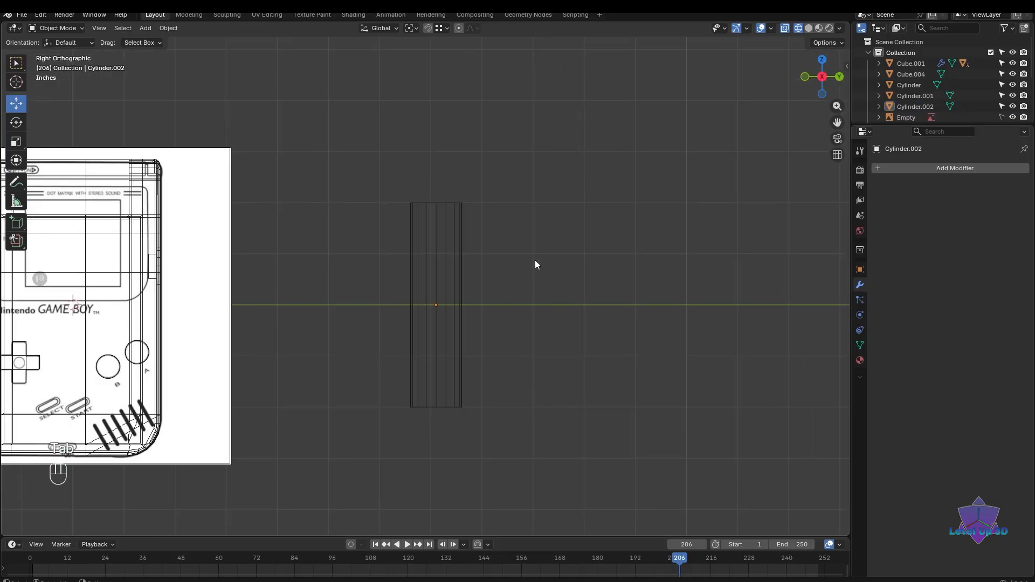
- Add a UV sphere with 16 segments, 16 rings and a 2-inch radius
key(shift+a)
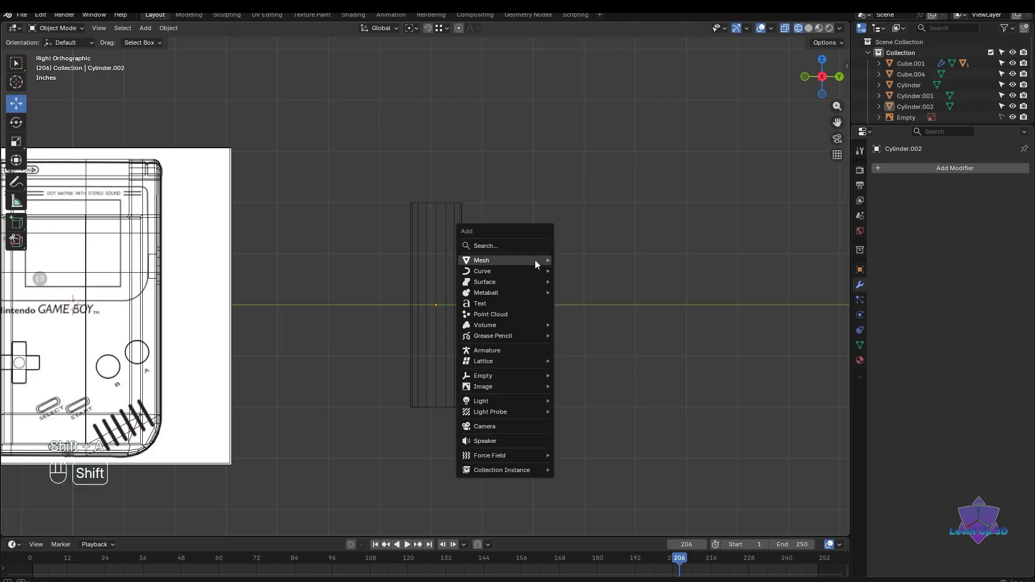
click(535, 259)
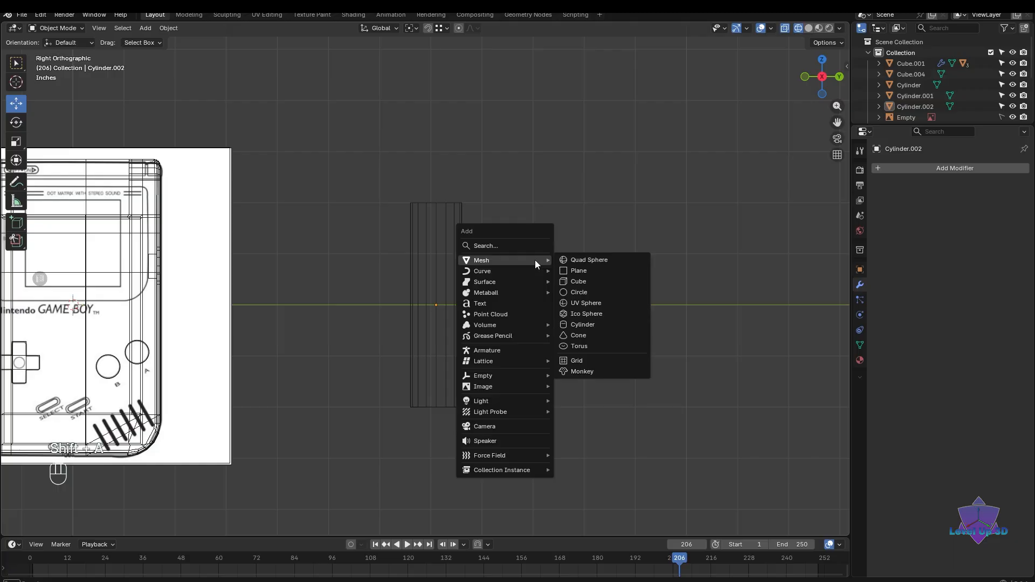
click(593, 303)
scroll(608, 304, down, 6)
shift+middle_drag(461, 357, 376, 361)
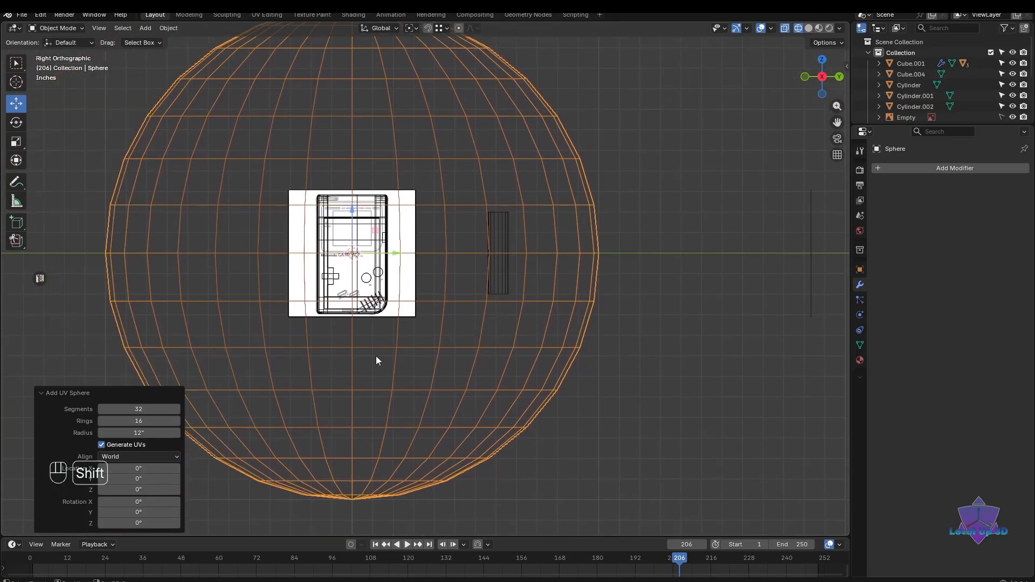
click(138, 411)
text(1)
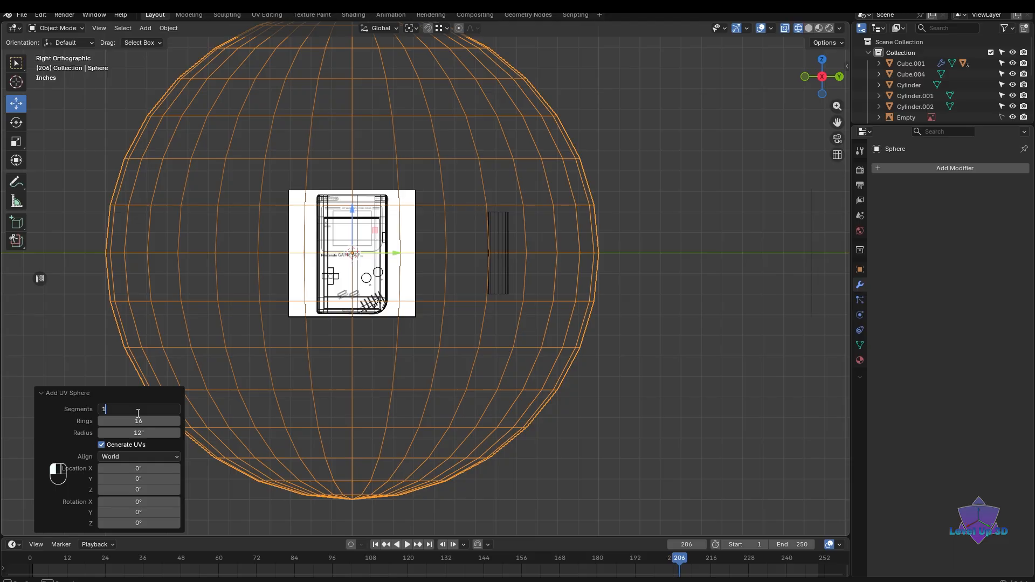
text(6)
key(Return)
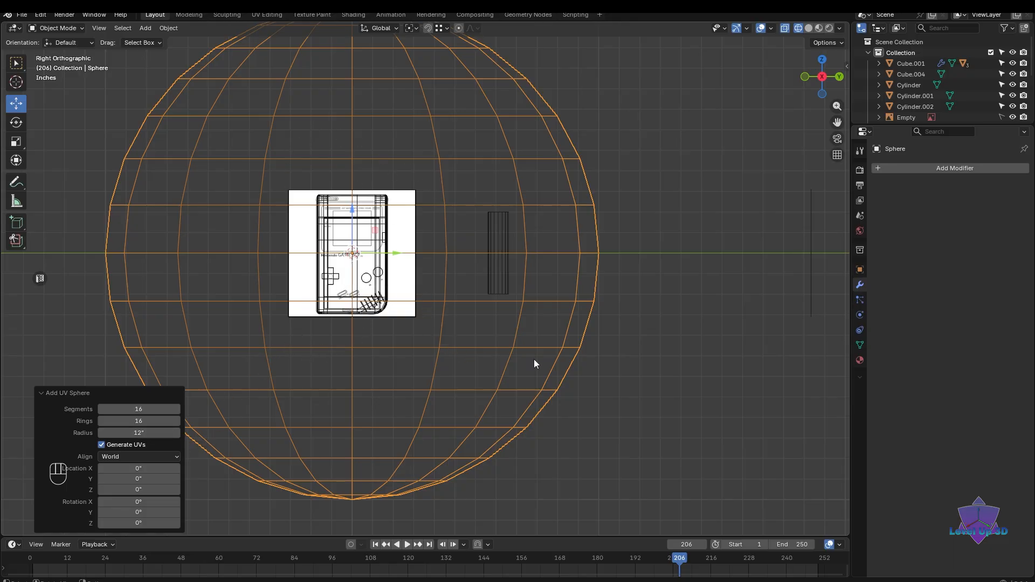
drag(142, 434, 95, 434)
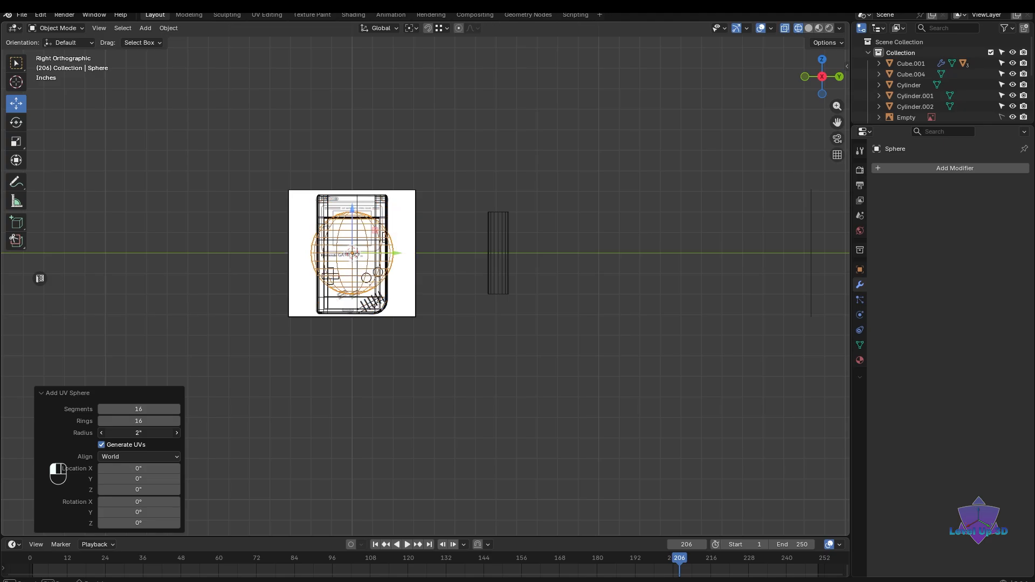
click(305, 365)
- Move the sphere along Y about 6.977 inches plus a further 0.130 inches to centre it on the open cylinder
scroll(305, 366, up, 2)
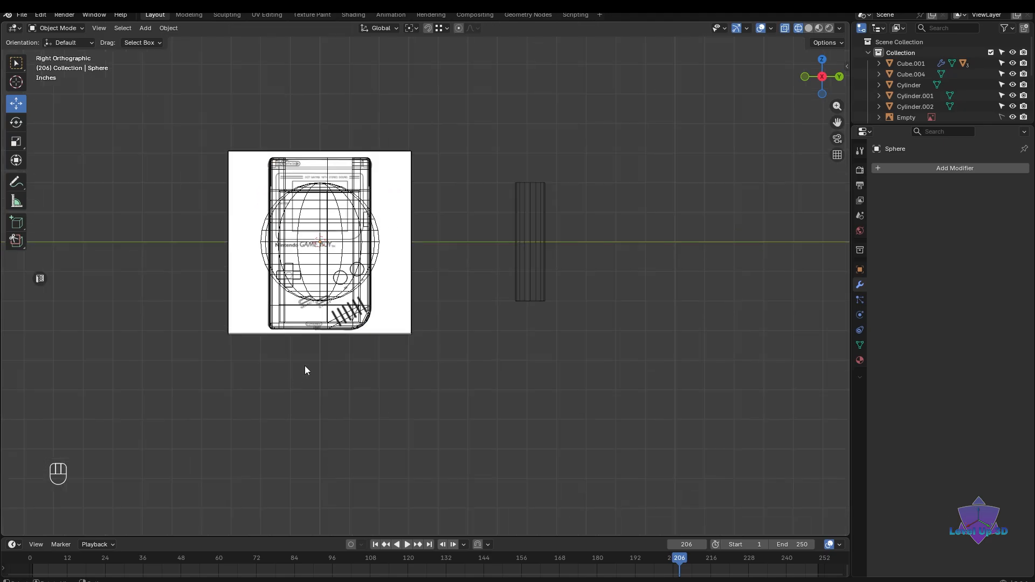
click(350, 254)
drag(356, 243, 557, 237)
scroll(593, 270, up, 4)
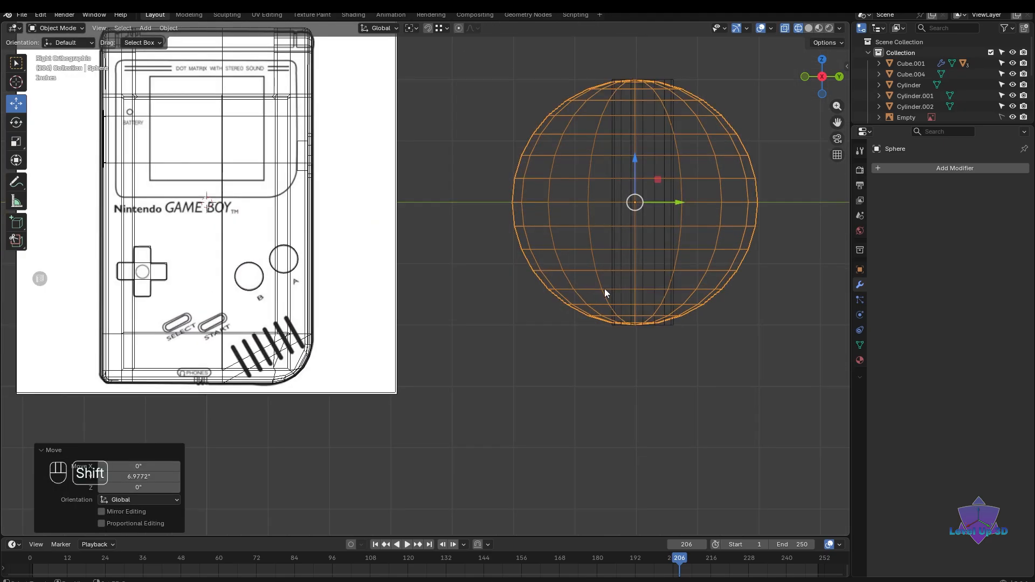
shift+middle_drag(605, 292, 442, 389)
scroll(442, 390, up, 1)
scroll(486, 378, up, 2)
shift+middle_drag(509, 365, 439, 322)
scroll(439, 322, up, 4)
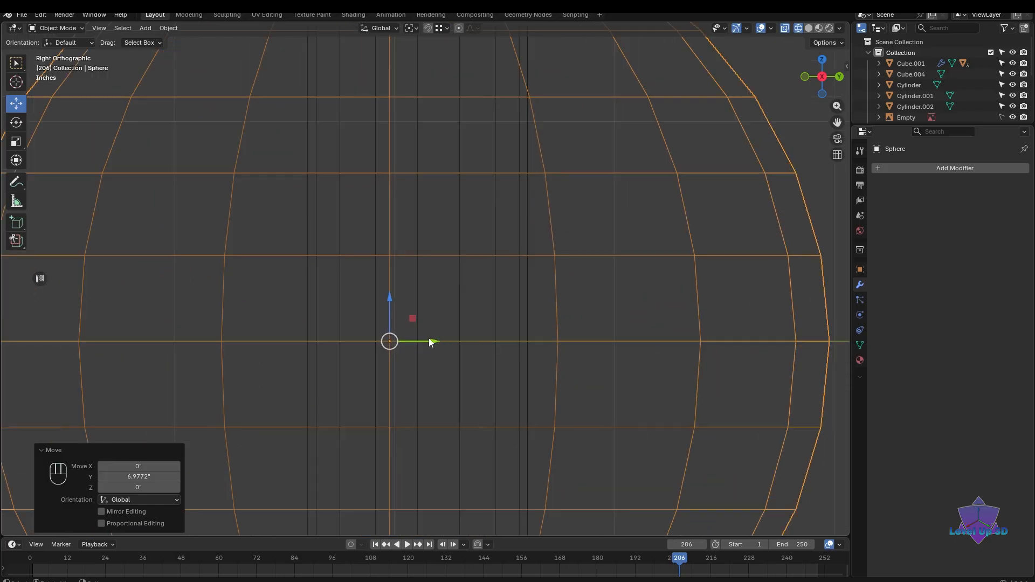
ctrl+drag(412, 344, 441, 343)
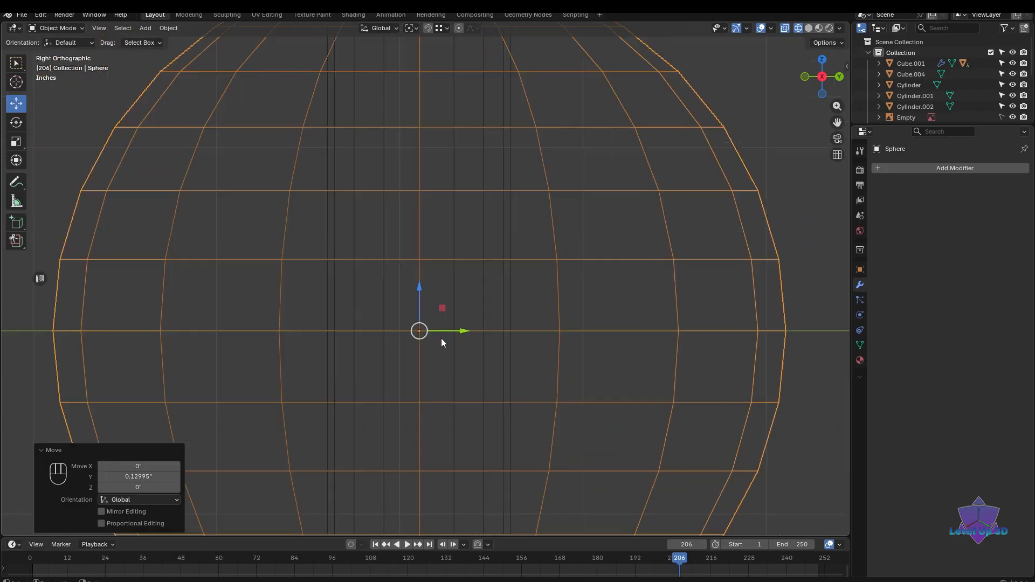
- Move the sphere about 2.099 inches up along Z so it sits over the cylinder's upper opening
scroll(441, 342, down, 2)
click(447, 28)
scroll(464, 215, down, 2)
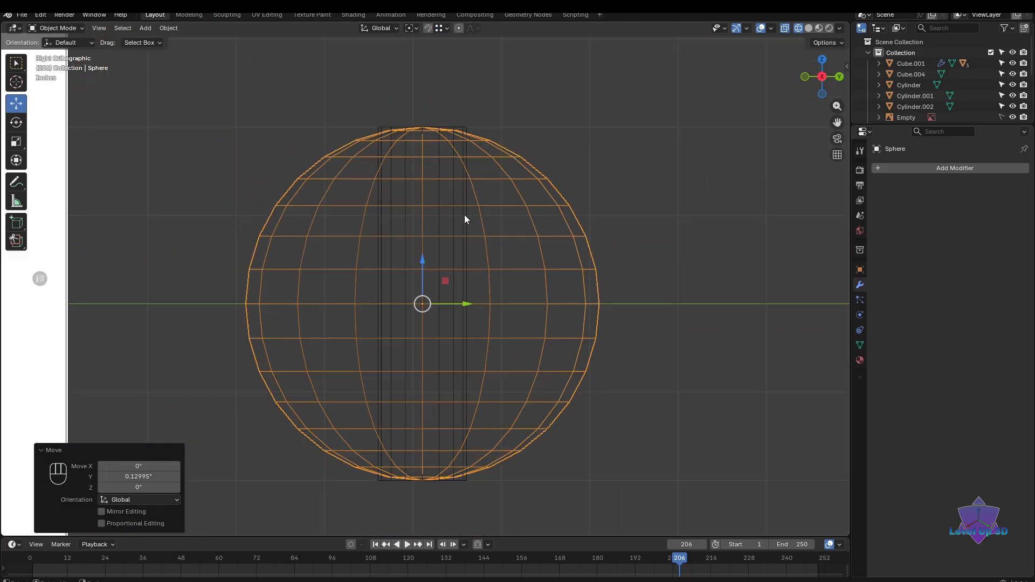
shift+middle_drag(464, 215, 458, 293)
drag(422, 327, 429, 142)
scroll(427, 192, up, 3)
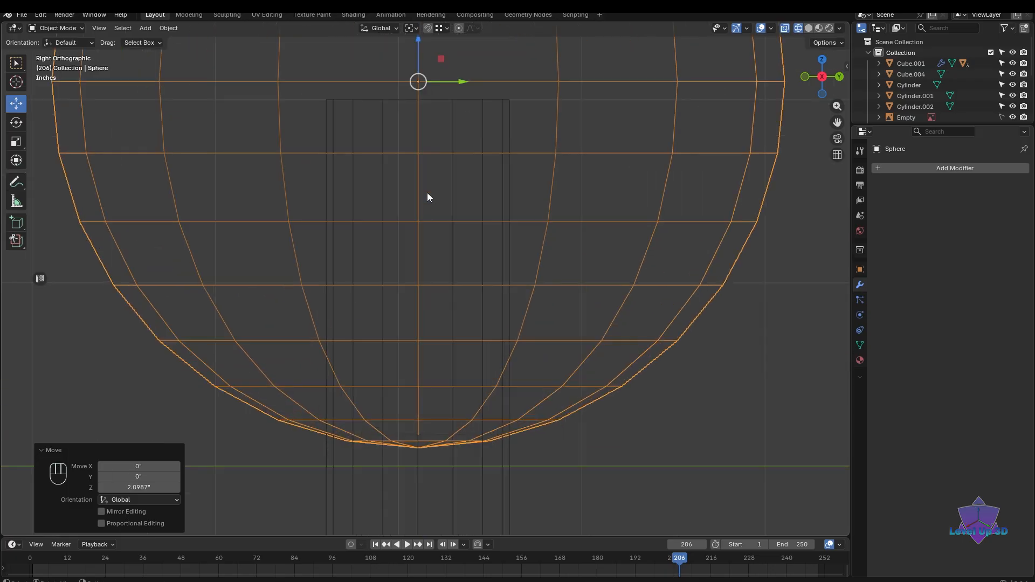
shift+middle_drag(427, 193, 432, 291)
scroll(432, 291, up, 2)
key(ctrl+z)
key(ctrl+z)
key(ctrl+z)
key(ctrl+z)
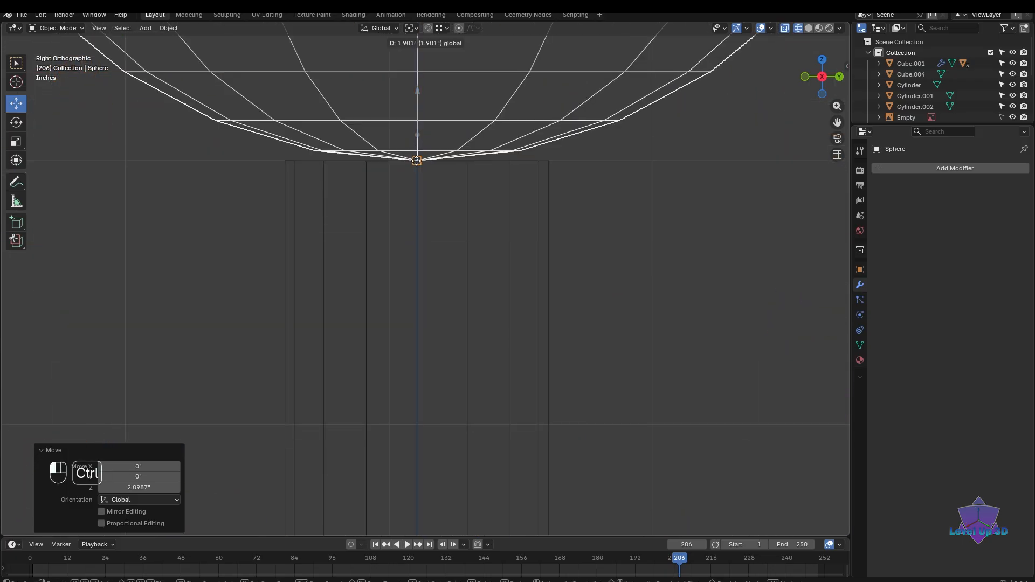
scroll(426, 240, down, 5)
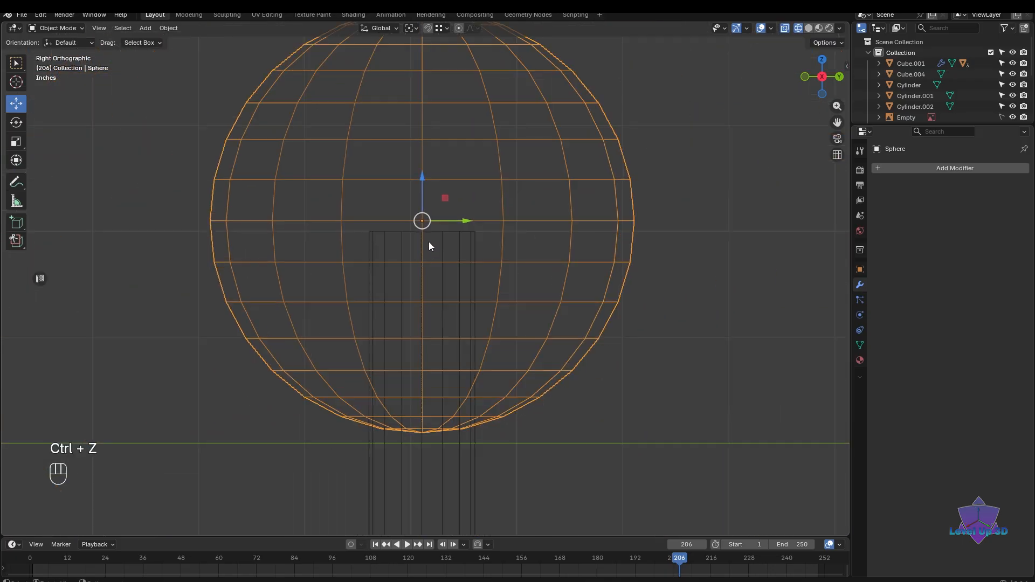
- Scale the sphere uniformly by 0.251 to match the cylinder's width
key(s)
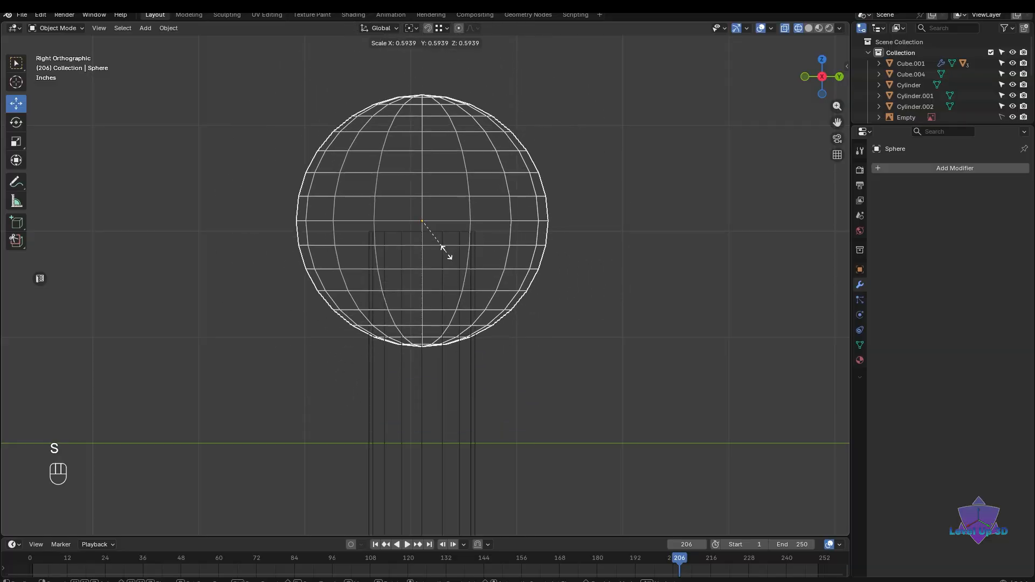
click(432, 231)
scroll(448, 251, up, 6)
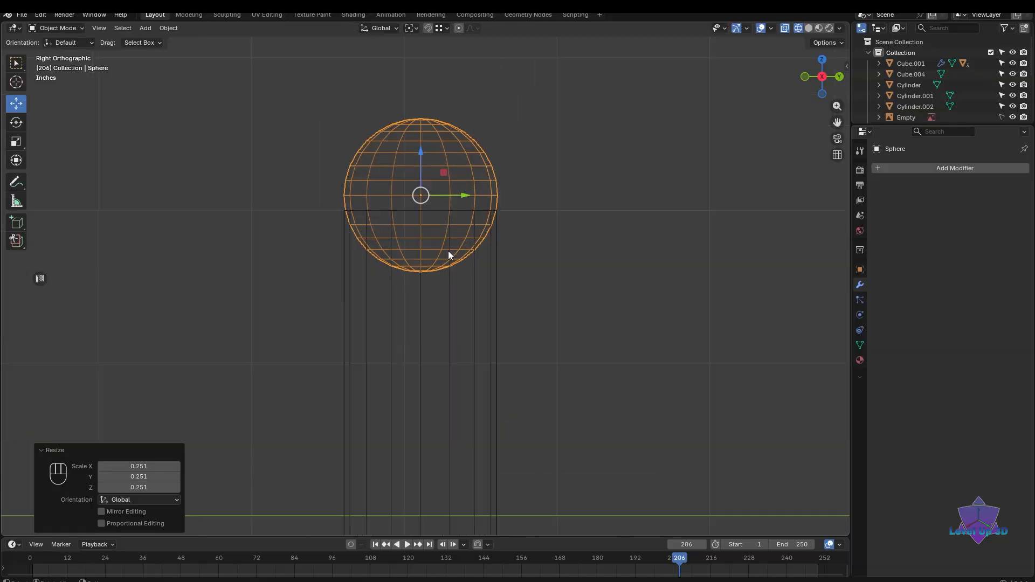
- Lower the sphere along Z and nudge it by about -0.009 and 0.013 inches to align its equator with the cylinder's upper rim
shift+middle_drag(454, 246, 441, 351)
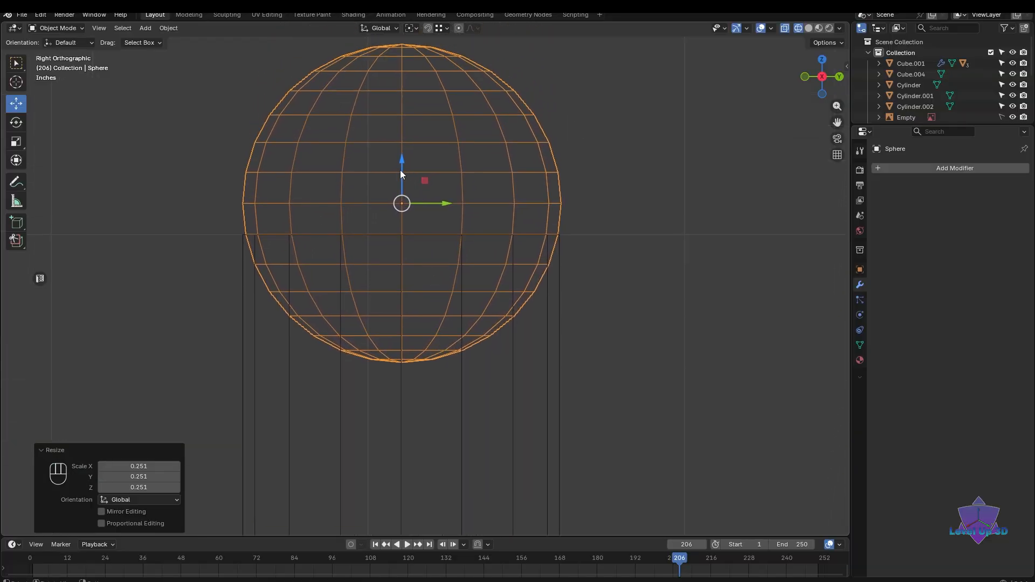
drag(401, 172, 390, 227)
scroll(400, 226, up, 3)
scroll(390, 226, down, 1)
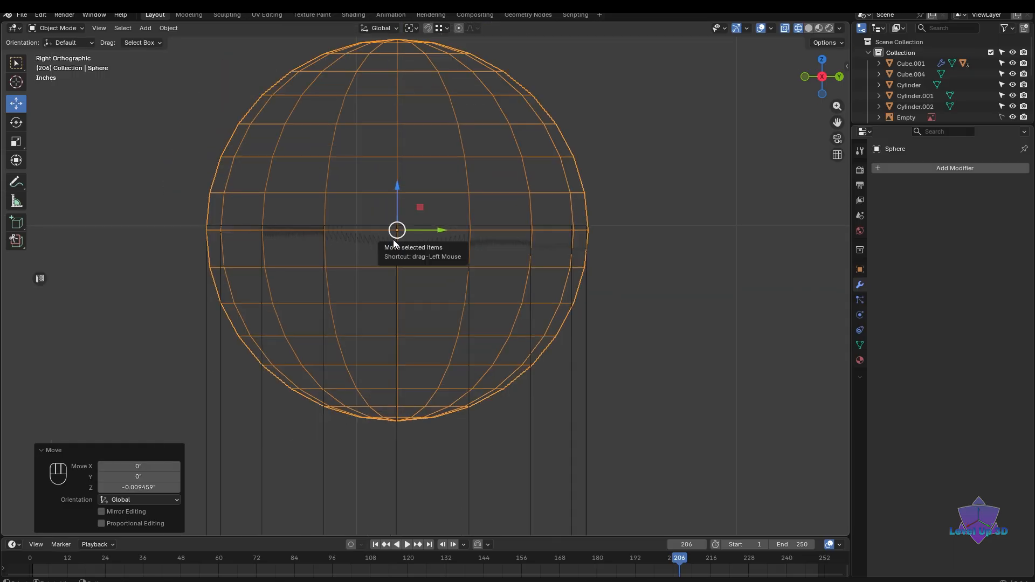
drag(395, 212, 395, 204)
scroll(406, 247, down, 3)
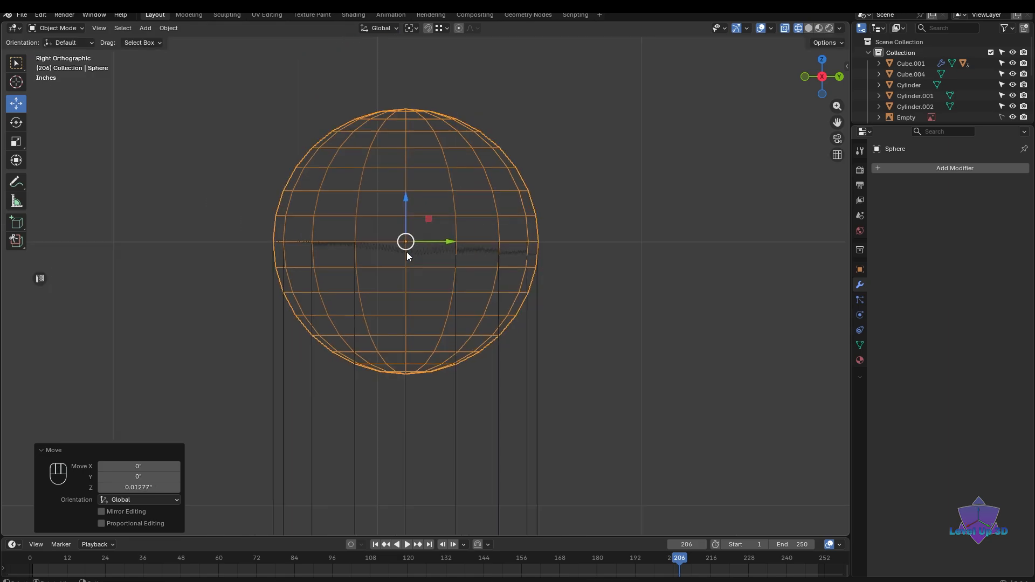
- Delete the faces of the sphere's lower half, return to Object Mode and deselect everything
key(Tab)
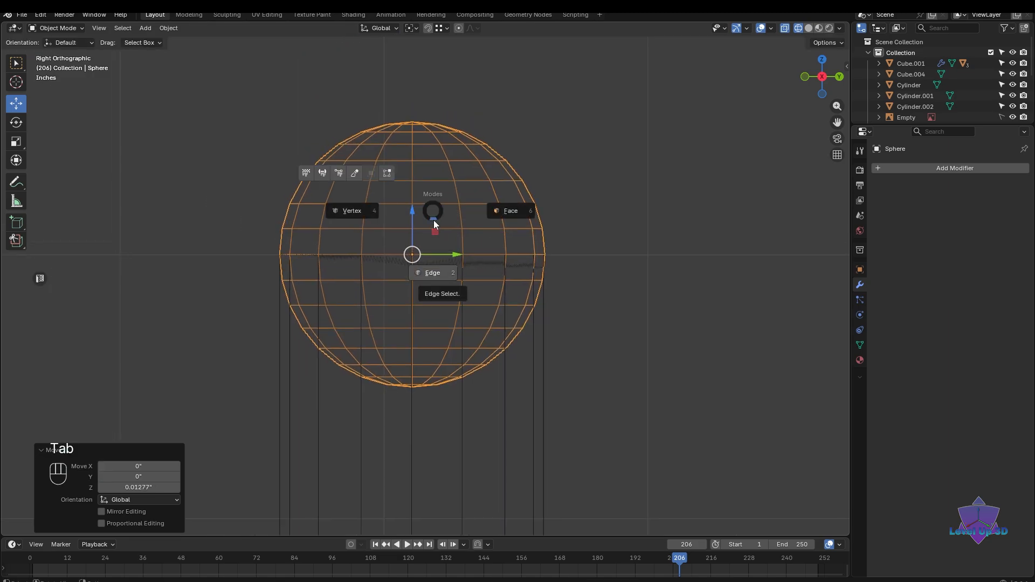
click(574, 285)
drag(580, 263, 110, 482)
key(Delete)
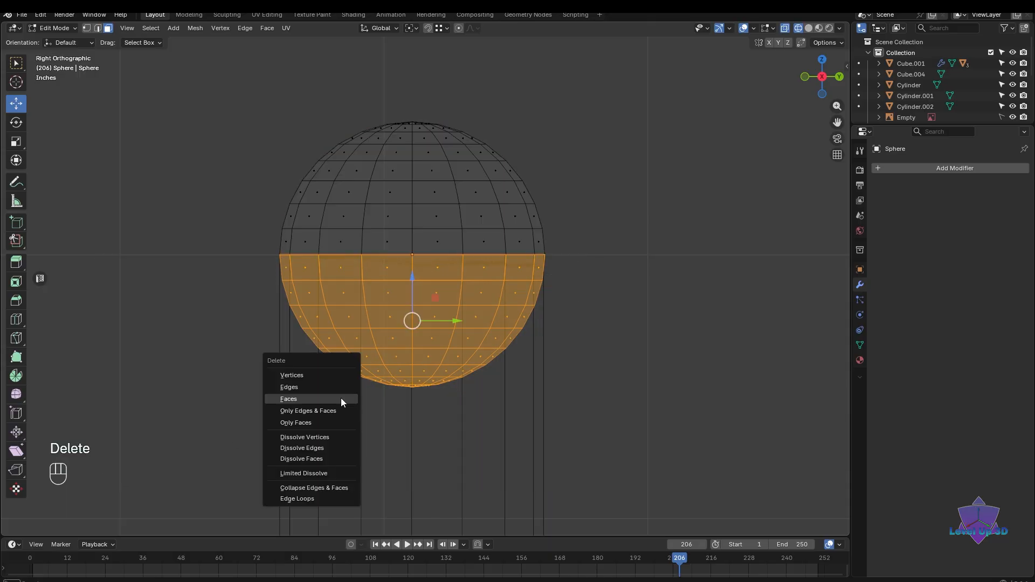
click(312, 399)
shift+scroll(405, 335, up, 2)
scroll(435, 338, up, 2)
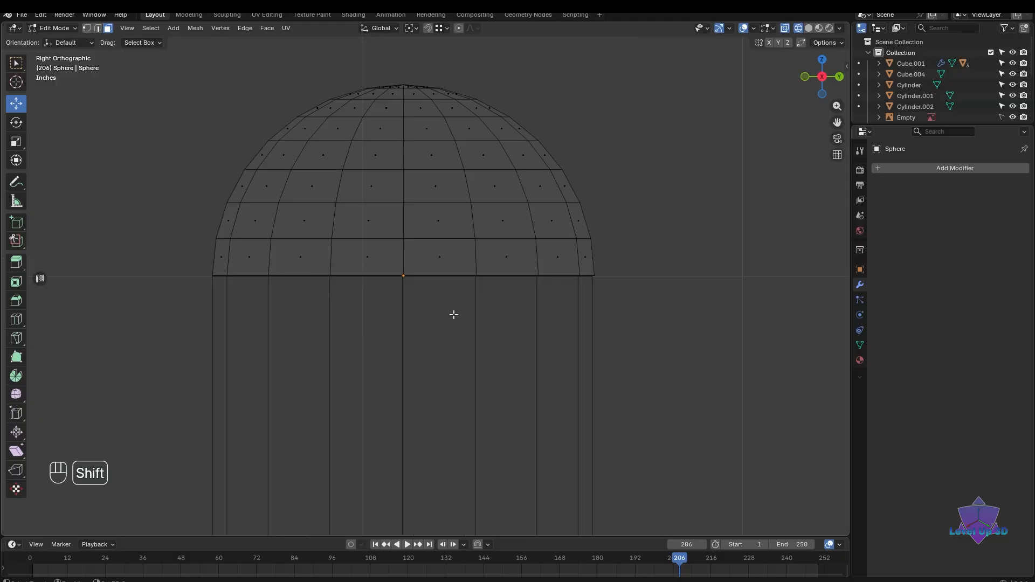
key(Tab)
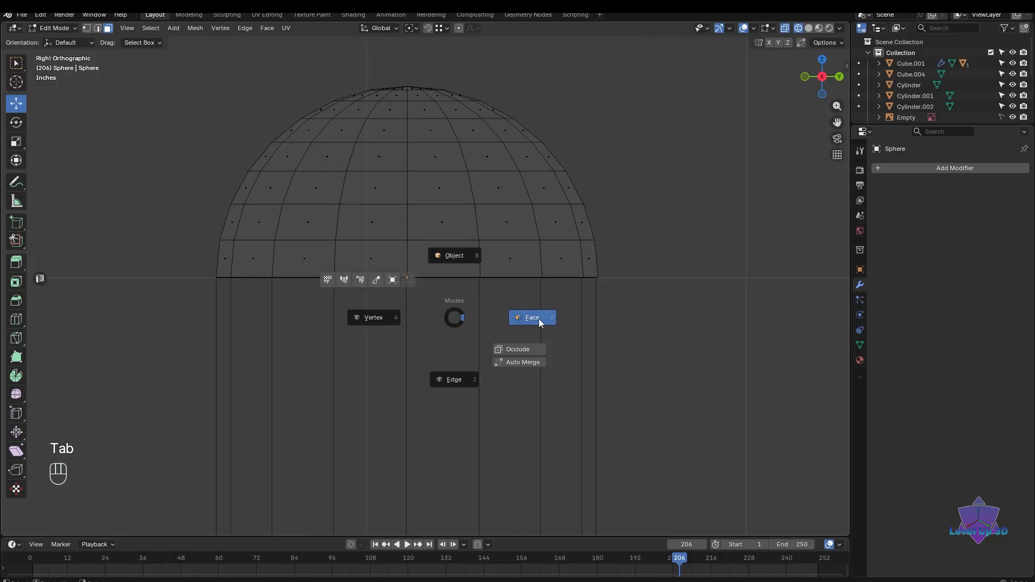
click(443, 259)
click(597, 308)
scroll(610, 319, down, 4)
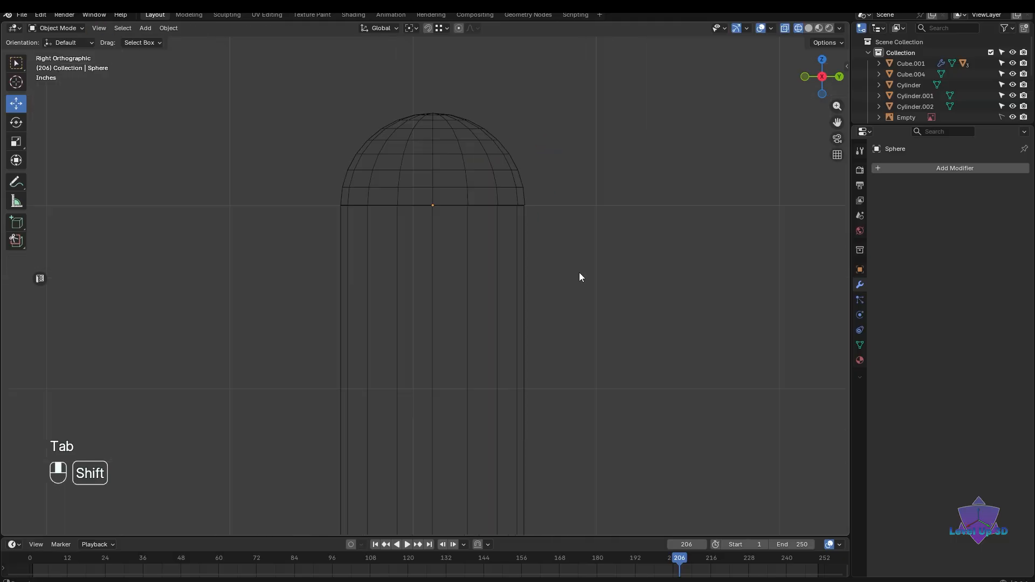
- Select the half-sphere and the open cylinder together and join them into one object
shift+scroll(580, 273, down, 1)
drag(631, 258, 365, 312)
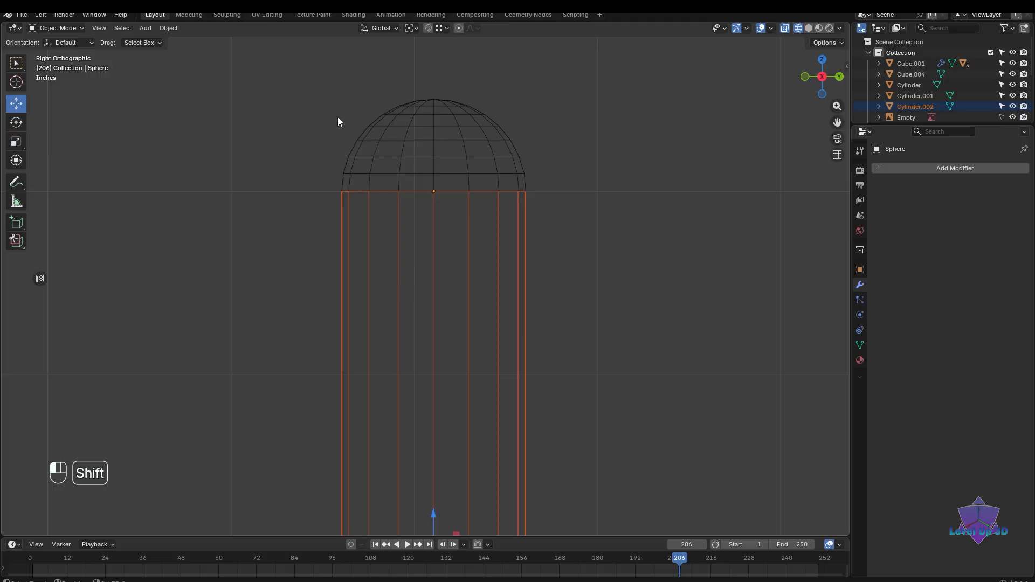
shift+drag(338, 119, 601, 189)
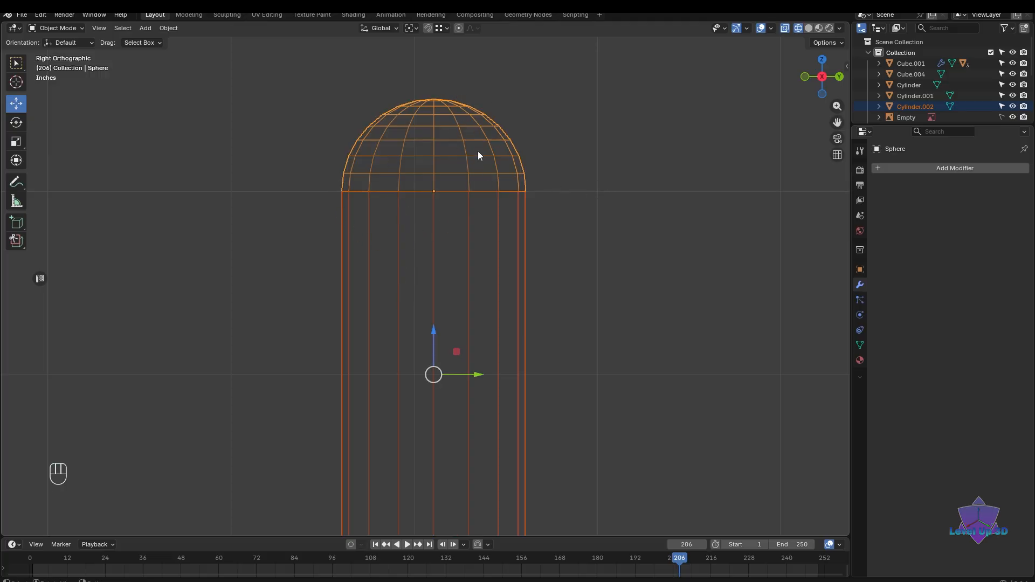
click(521, 138)
drag(274, 207, 510, 227)
click(552, 193)
scroll(551, 195, up, 2)
scroll(551, 196, up, 2)
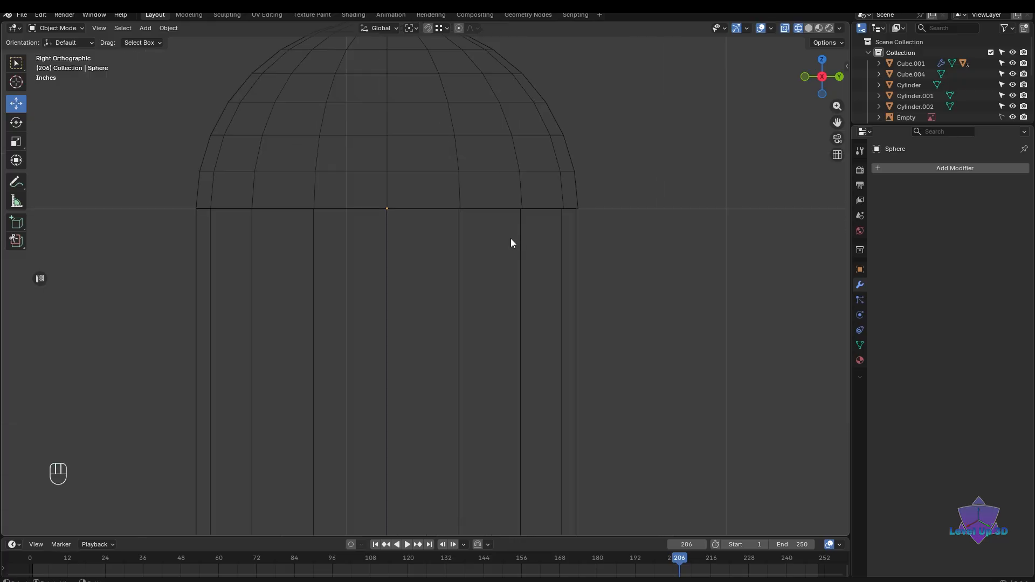
shift+middle_drag(458, 329, 493, 308)
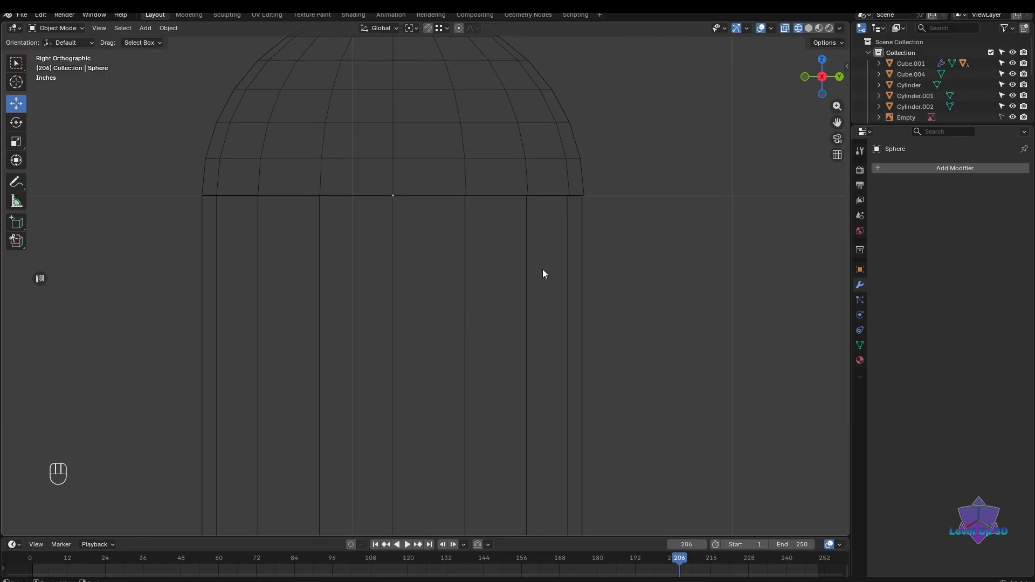
drag(624, 152, 469, 238)
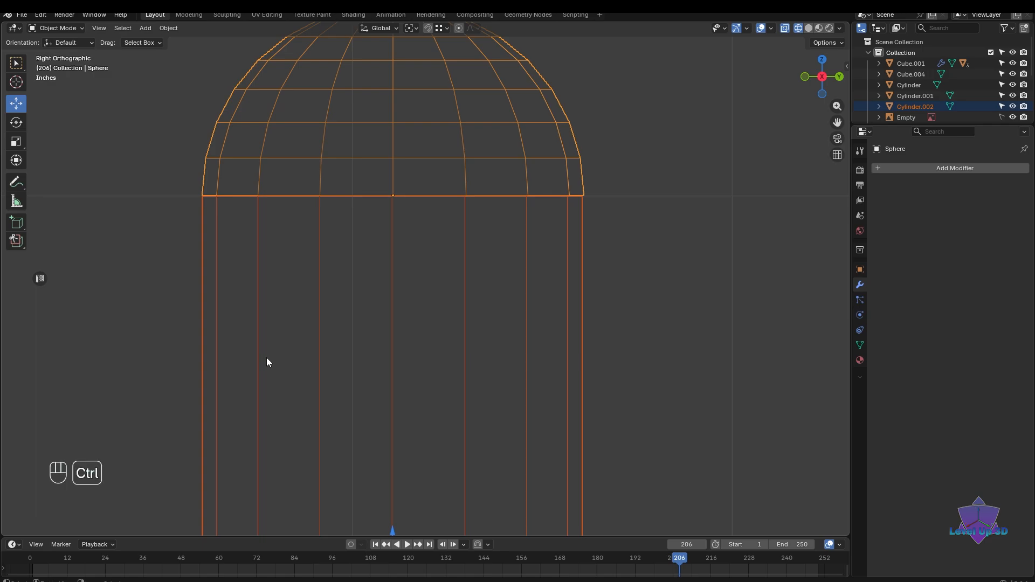
key(ctrl+j)
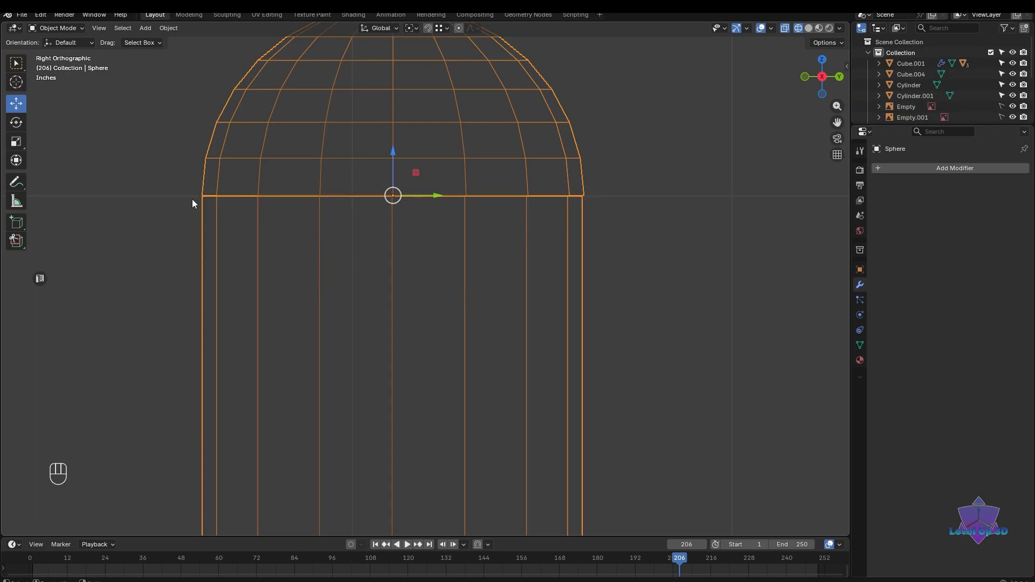
click(593, 209)
drag(597, 210, 313, 329)
drag(642, 291, 171, 370)
drag(600, 318, 367, 363)
drag(559, 332, 117, 388)
click(583, 227)
drag(636, 141, 415, 305)
- Select all vertices along the seam between dome and cylinder in vertex mode, and display the joined mesh in solid shading
key(Tab)
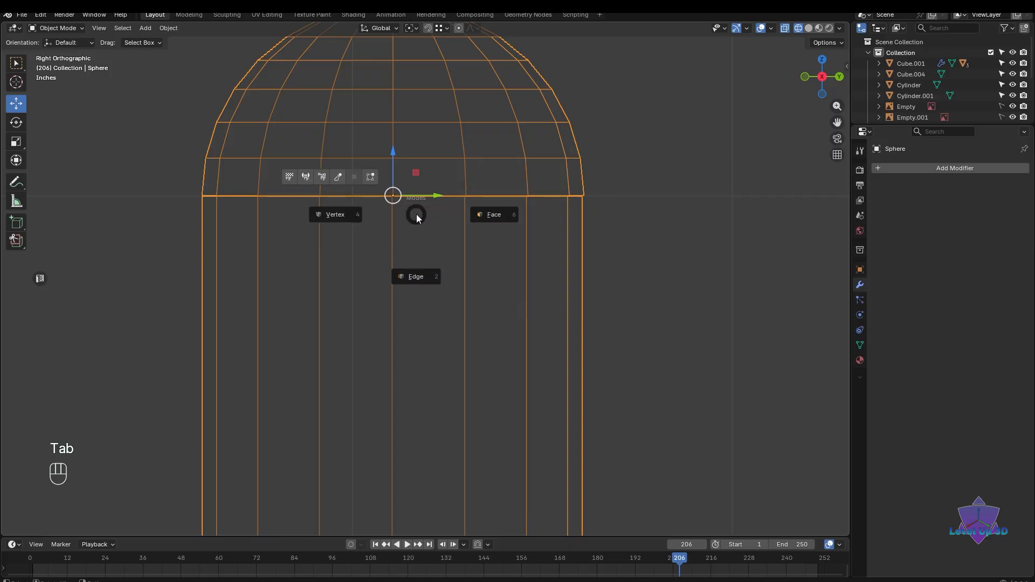
click(325, 230)
drag(178, 183, 793, 246)
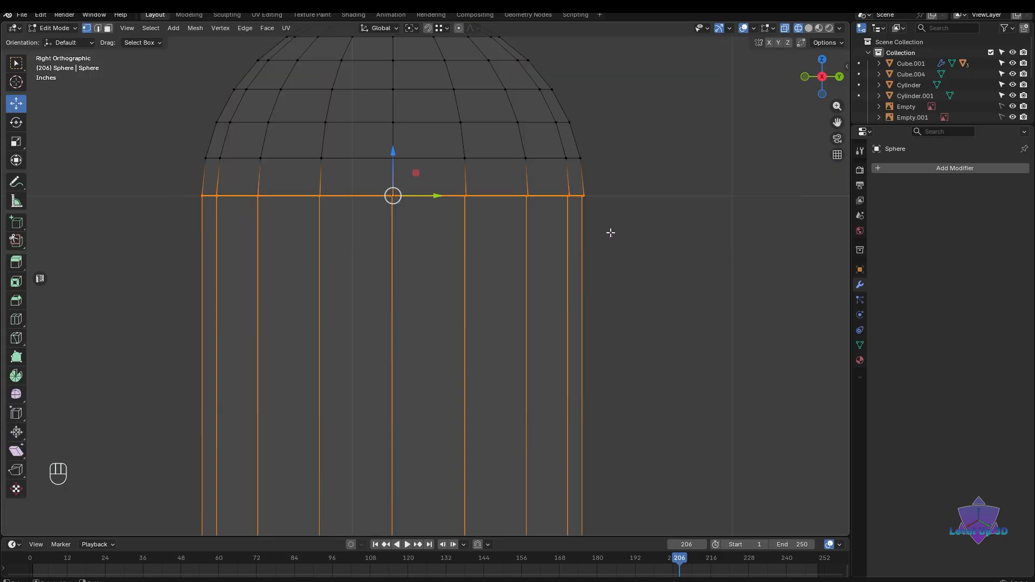
scroll(614, 228, up, 2)
shift+middle_drag(645, 215, 529, 245)
scroll(540, 215, up, 5)
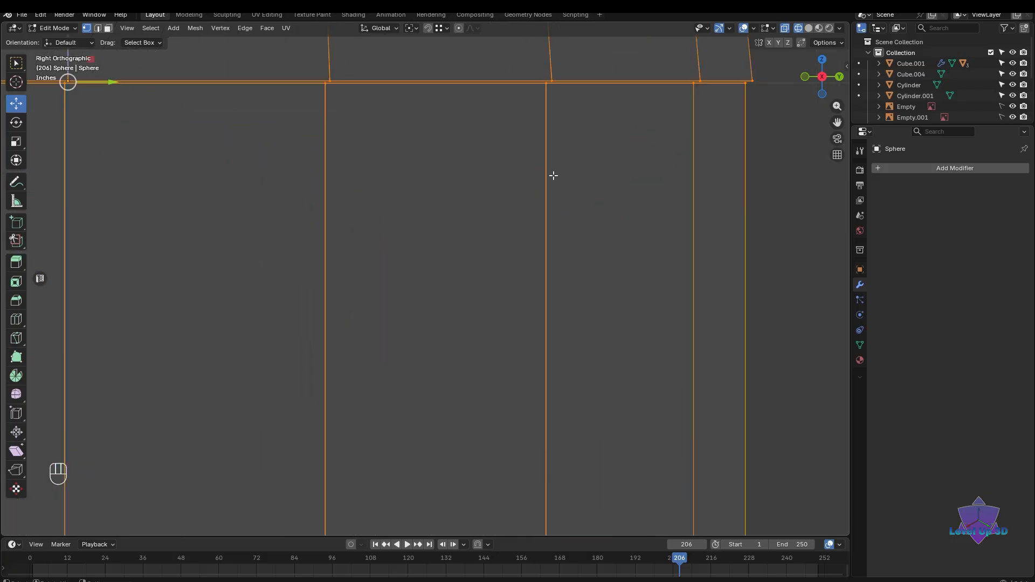
shift+middle_drag(554, 176, 460, 258)
scroll(468, 156, up, 4)
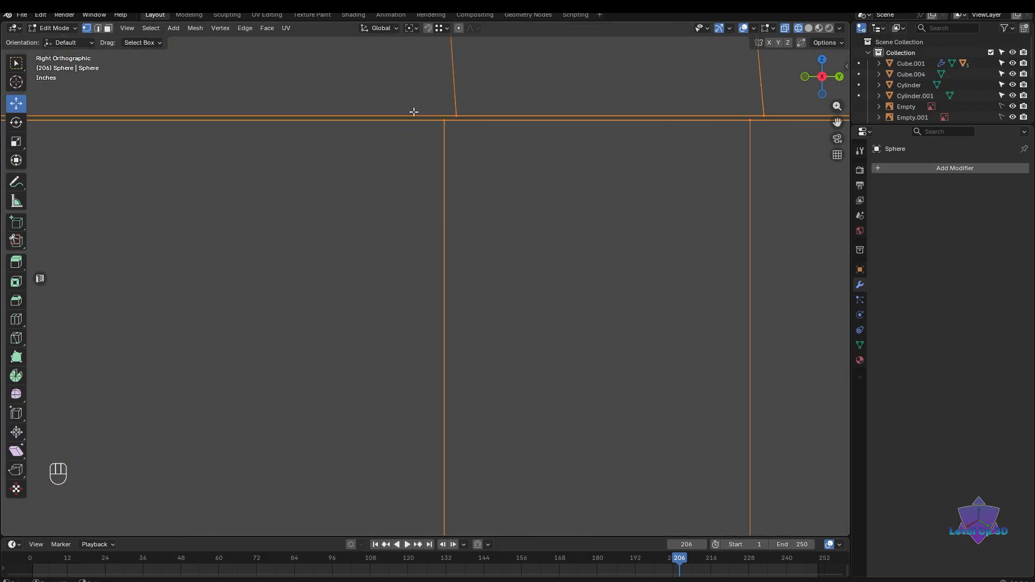
scroll(458, 257, down, 5)
key(shift+z)
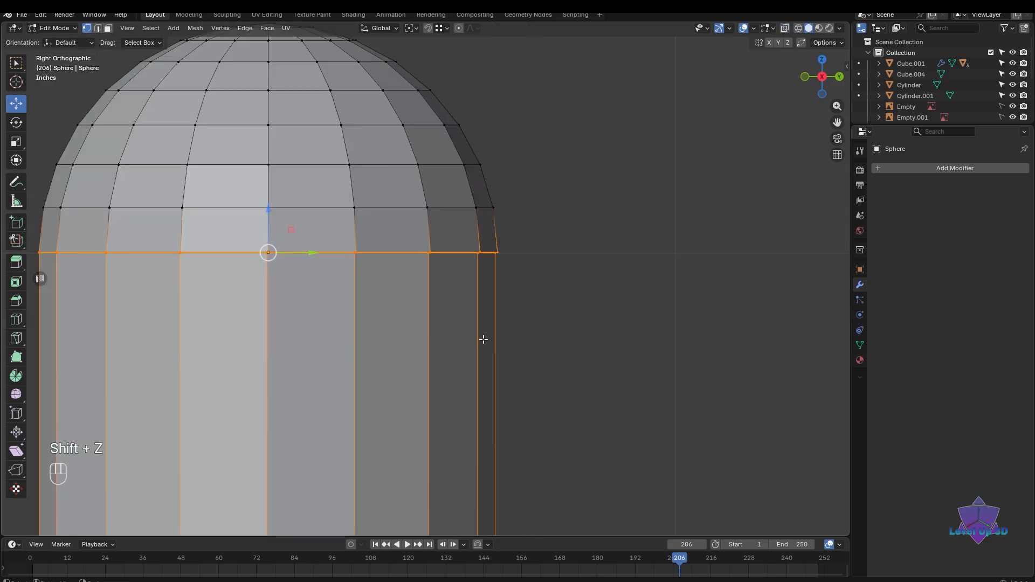
mouse_move(483, 340)
middle_down()
mouse_move(398, 370)
mouse_move(381, 422)
mouse_move(493, 370)
middle_up()
scroll(475, 335, up, 4)
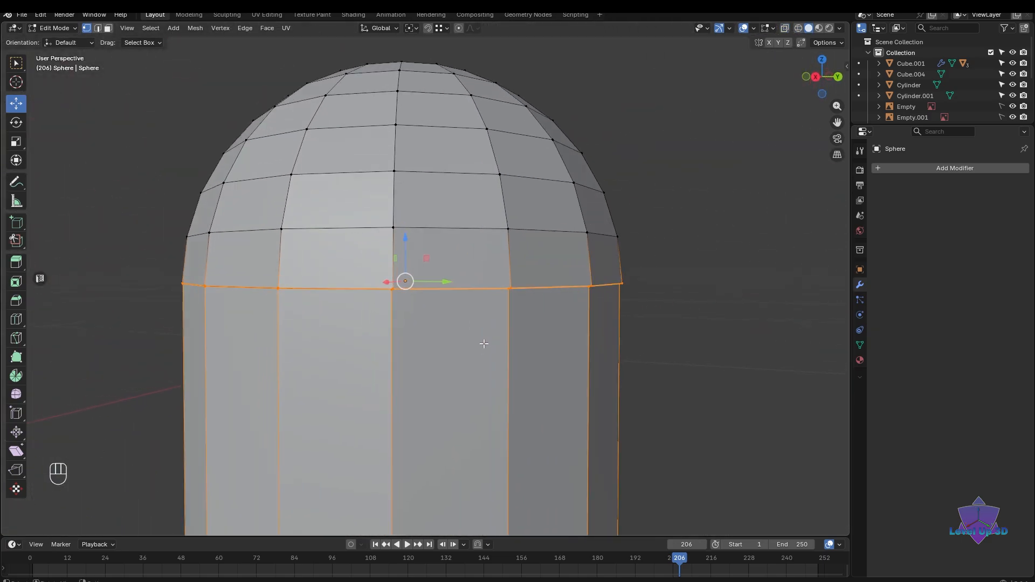
- Merge the selected seam vertices by distance, with the merge distance set to 0.604 inches
key(m)
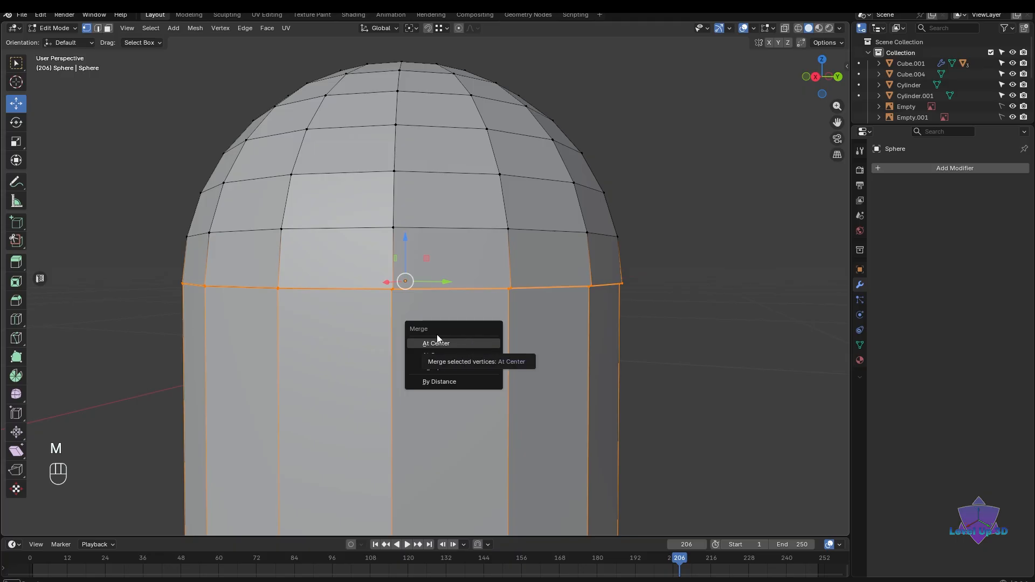
click(438, 383)
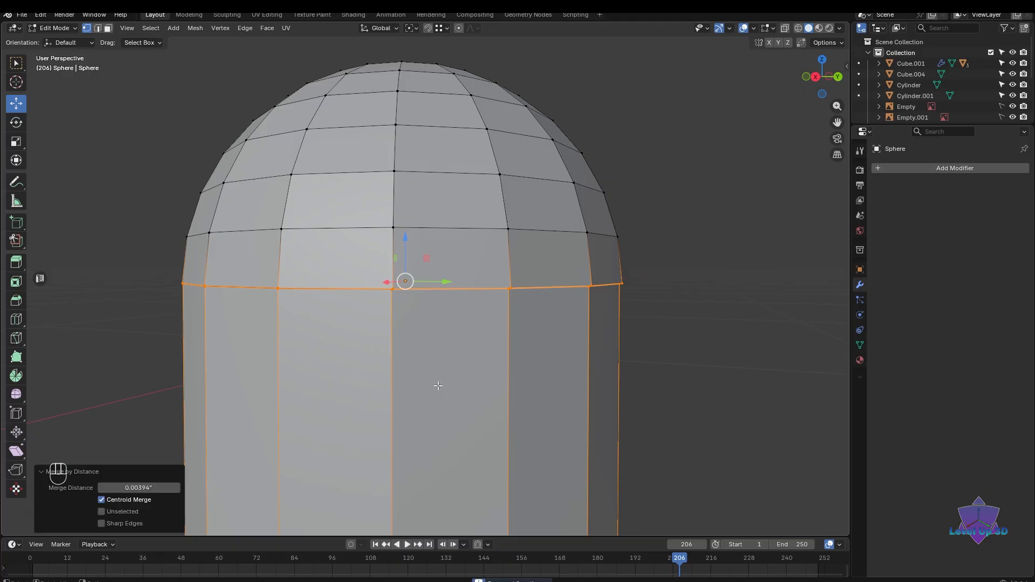
scroll(393, 363, up, 5)
middle_drag(389, 346, 545, 249)
scroll(424, 315, up, 2)
scroll(414, 296, down, 5)
middle_drag(440, 341, 434, 345)
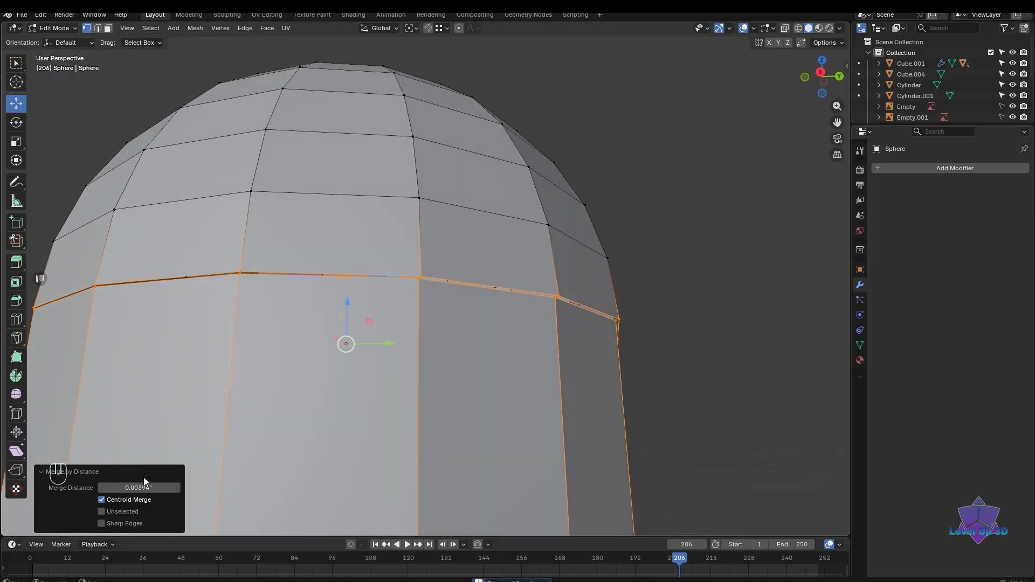
mouse_move(144, 488)
shift+mouse_down()
mouse_move(129, 487)
mouse_move(149, 487)
shift+mouse_up()
scroll(404, 420, down, 7)
middle_drag(400, 448, 405, 419)
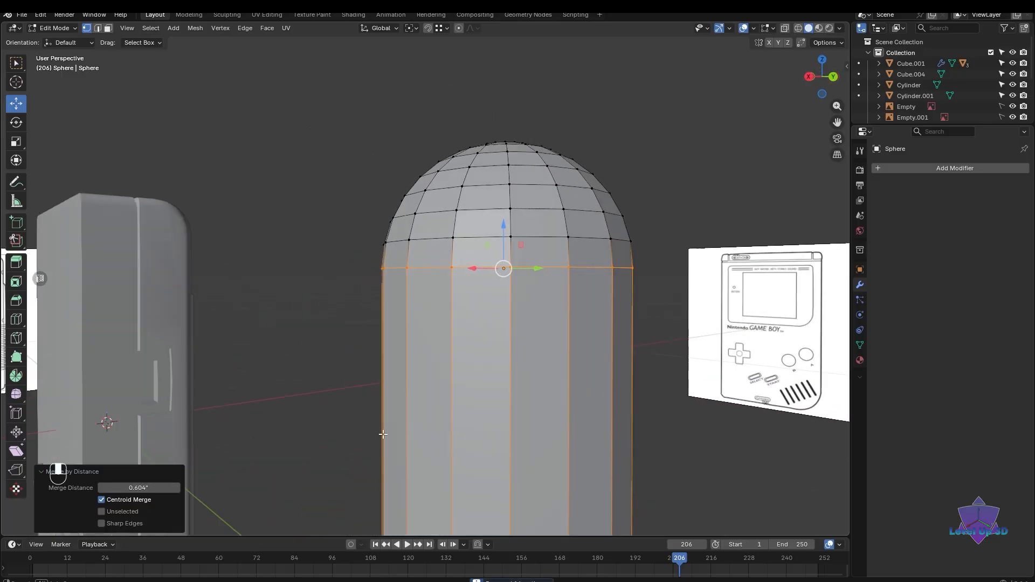
- Turn on the Statistics overlay in the viewport
click(731, 28)
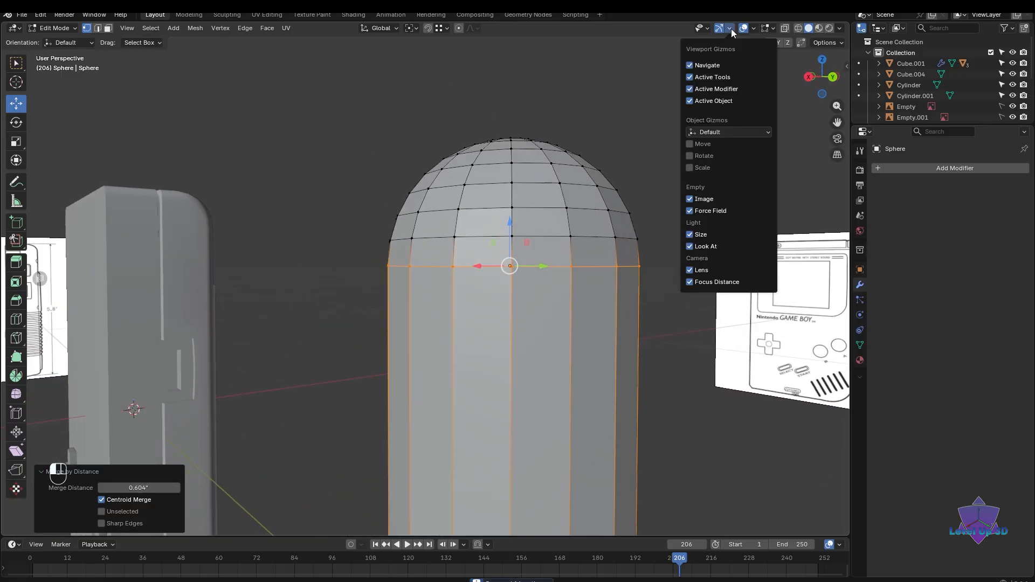
click(753, 28)
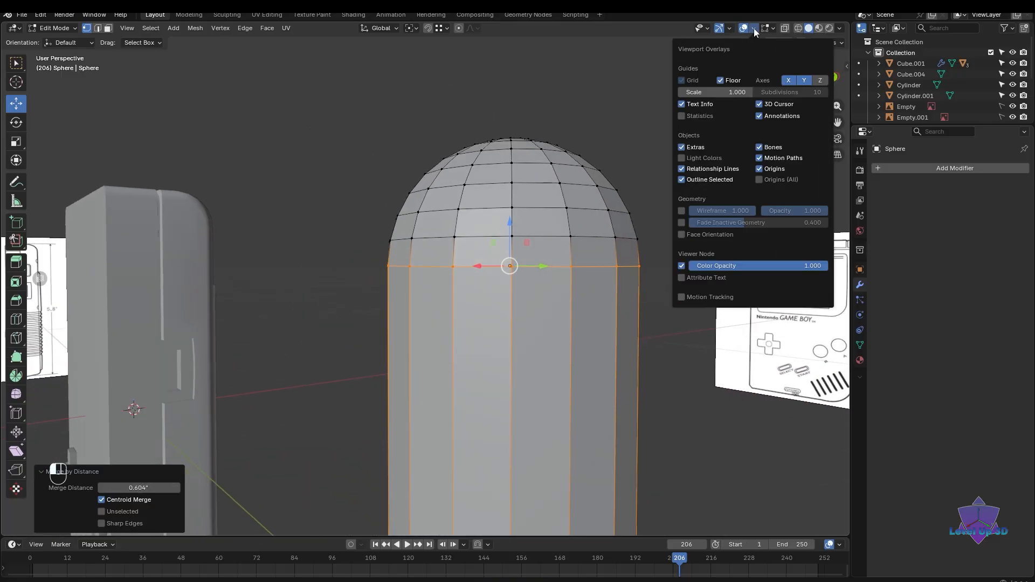
click(683, 116)
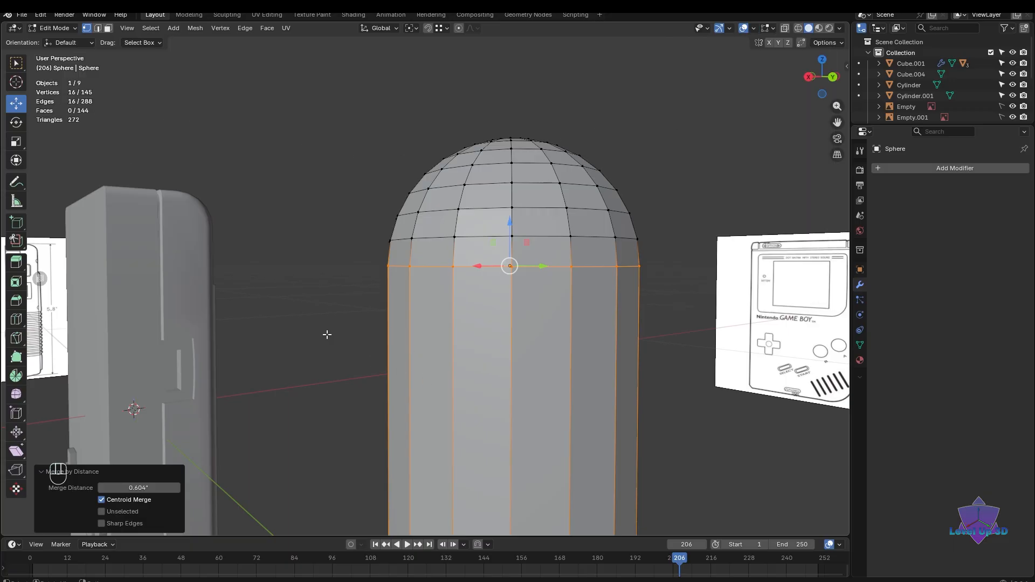
- Return the capped cylinder to Object Mode
scroll(324, 324, down, 3)
middle_drag(378, 324, 479, 333)
key(Tab)
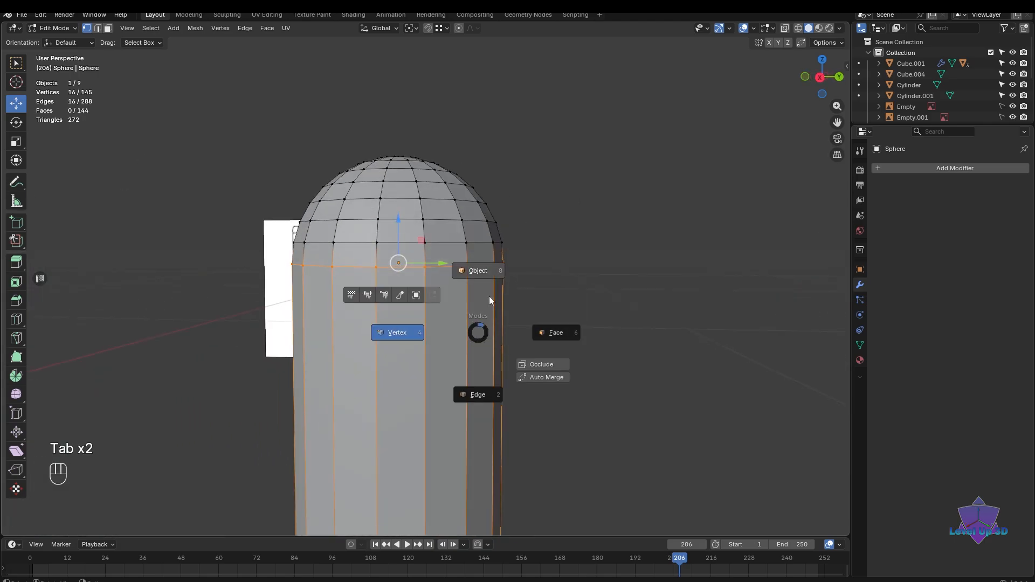
click(496, 286)
scroll(519, 259, down, 4)
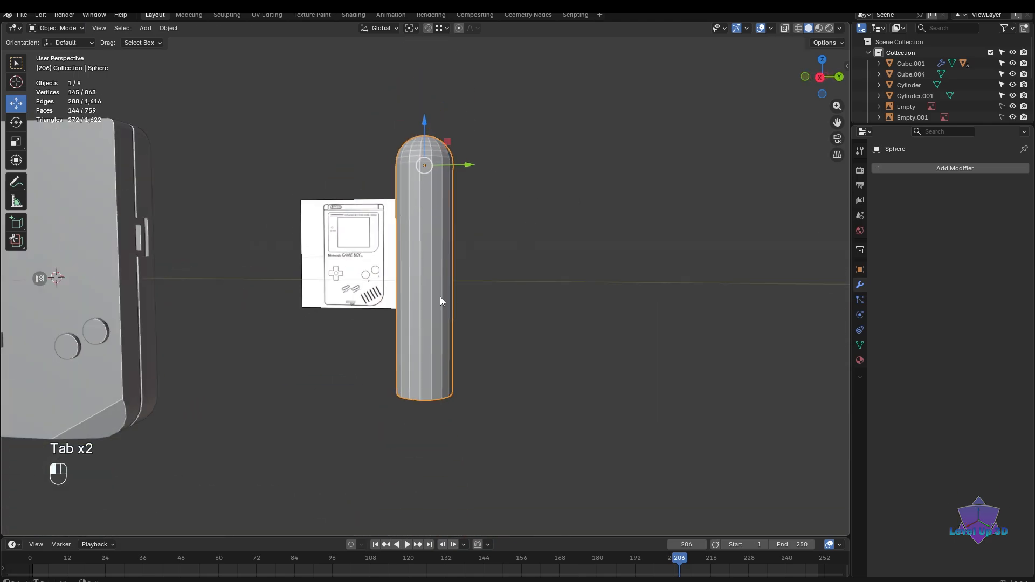
- Select all vertices of the cylinder's open bottom rim in wireframe display and move them up along Z to shorten the cylinder
key(Tab)
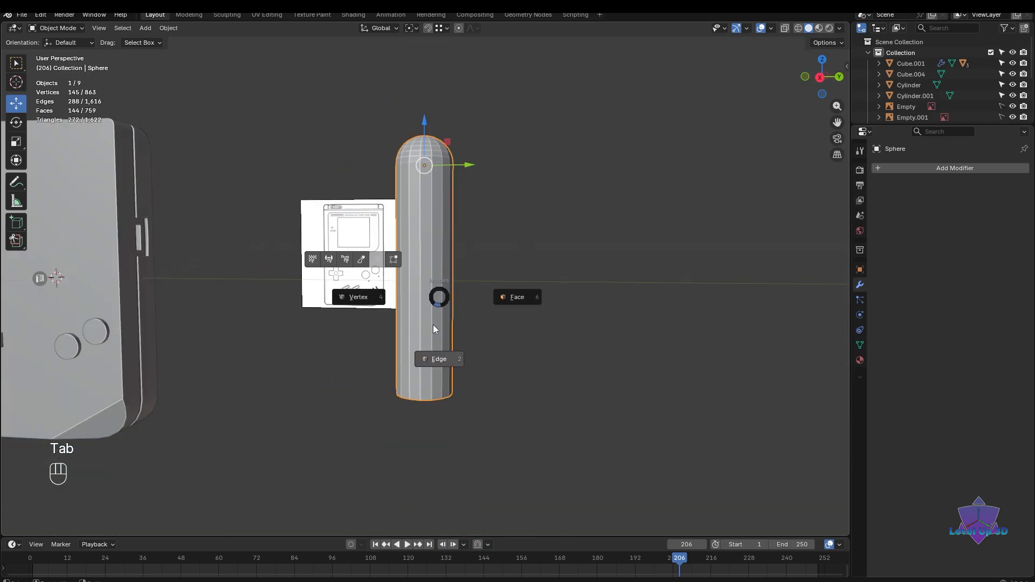
click(336, 301)
drag(351, 372, 594, 486)
middle_drag(594, 485, 542, 405)
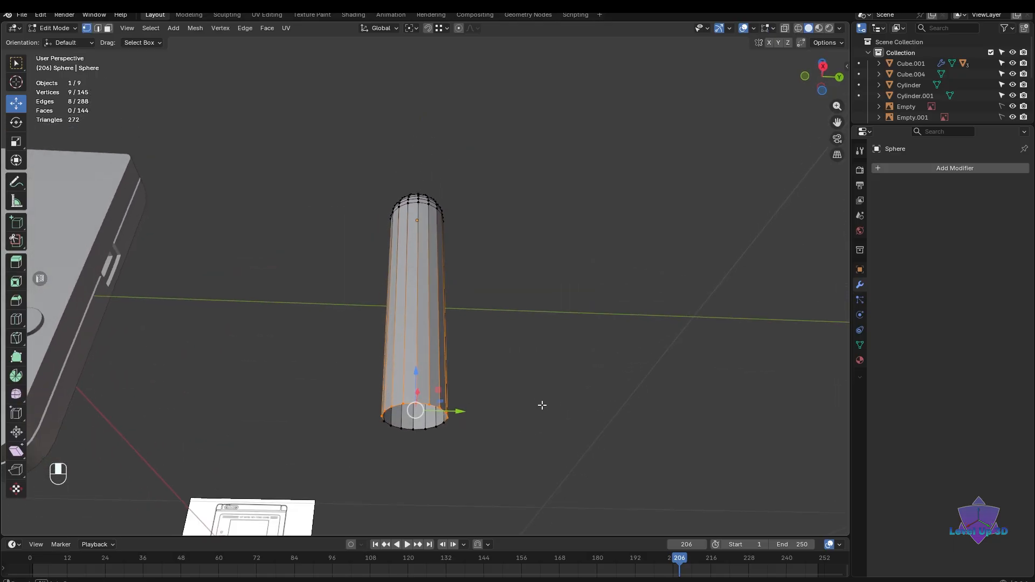
key(shift+z)
drag(370, 365, 579, 513)
alt+middle_drag(579, 513, 526, 465)
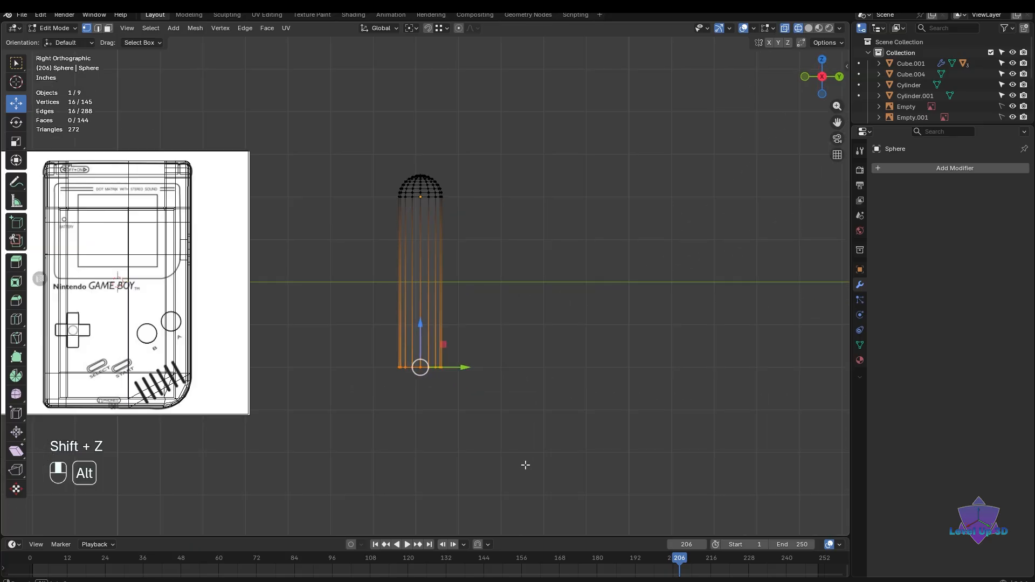
scroll(467, 415, up, 3)
key(g)
key(z)
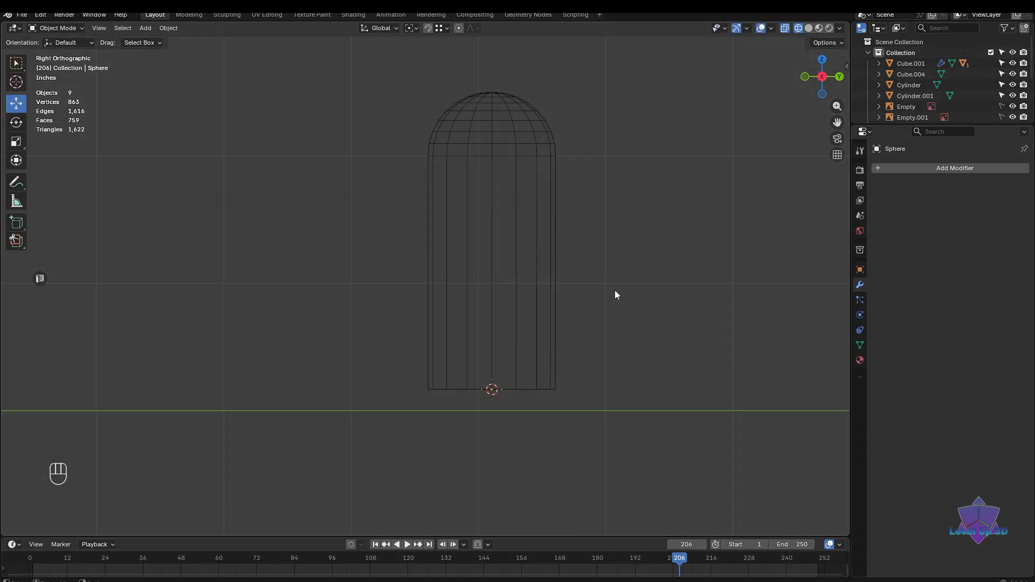
- Add a Mirror modifier to the capped cylinder and set it to mirror across the Z axis only
shift+middle_drag(612, 296, 545, 272)
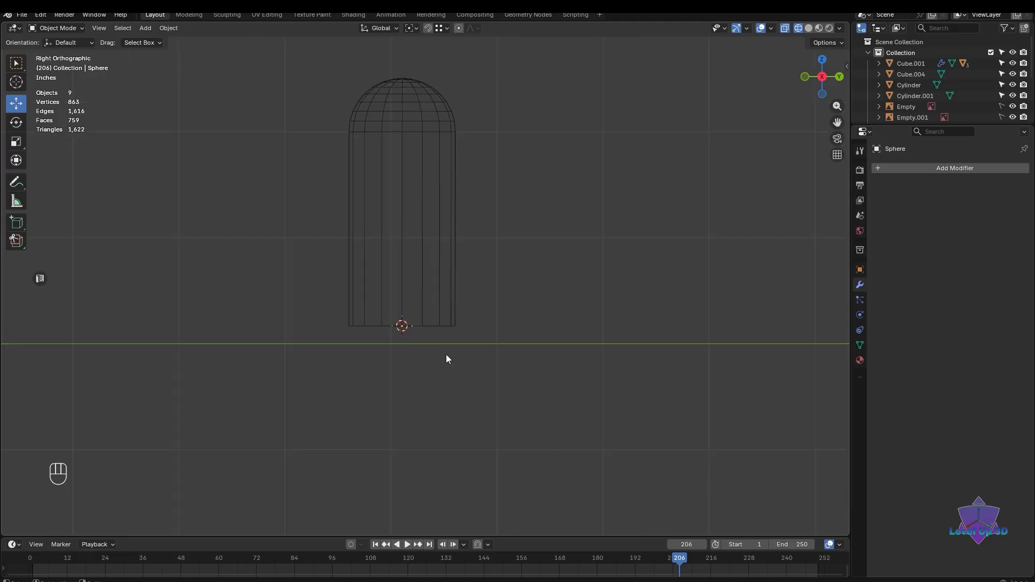
middle_drag(447, 359, 500, 388)
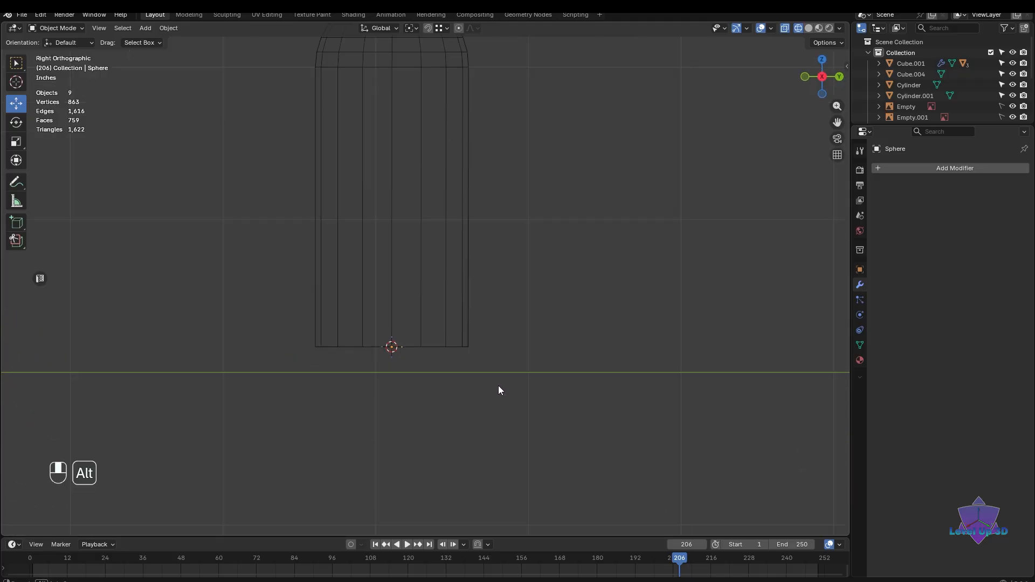
shift+scroll(426, 372, up, 1)
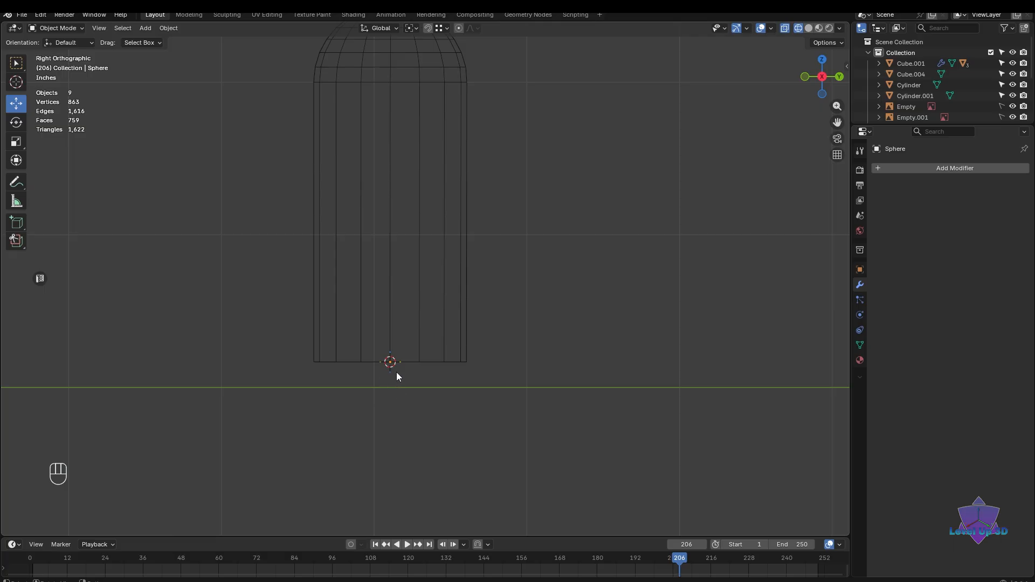
scroll(475, 372, down, 1)
shift+scroll(468, 382, down, 1)
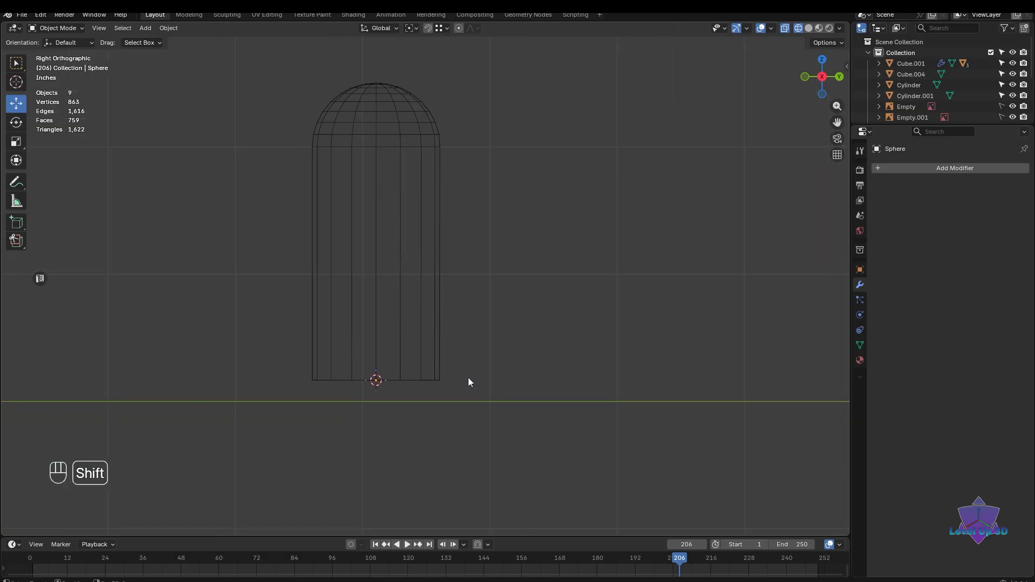
click(937, 168)
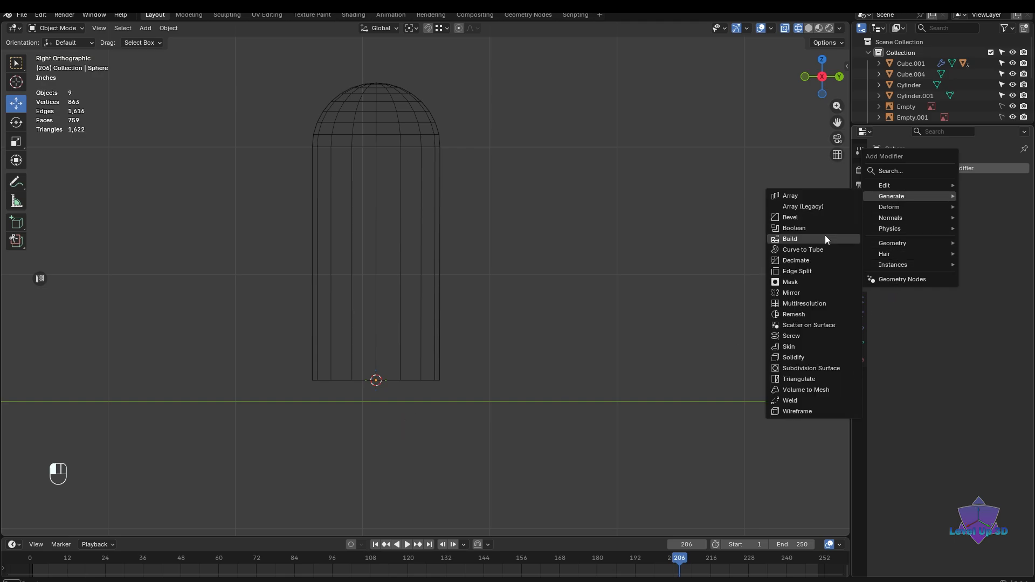
click(811, 291)
click(414, 273)
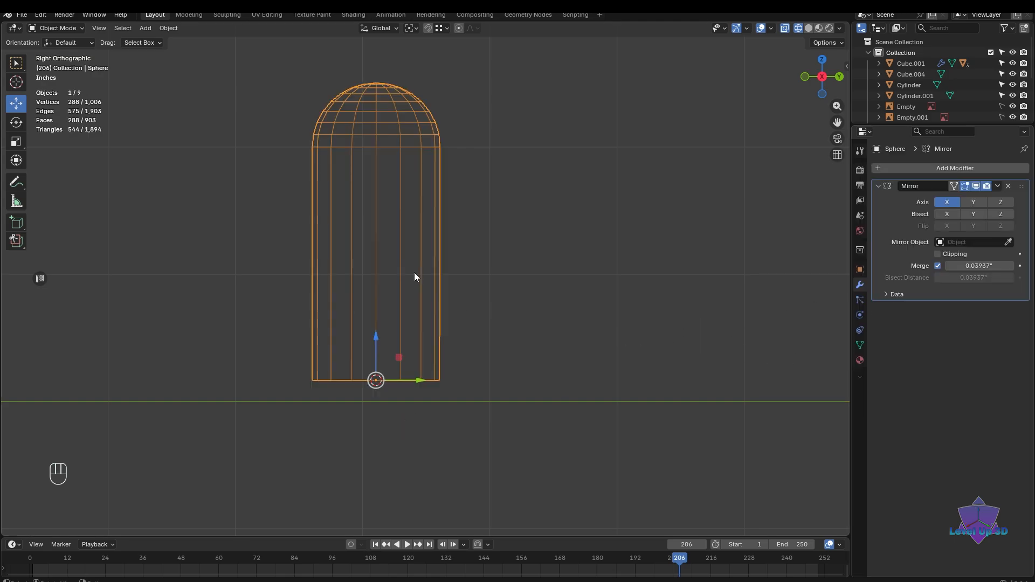
scroll(481, 318, down, 6)
scroll(502, 361, up, 6)
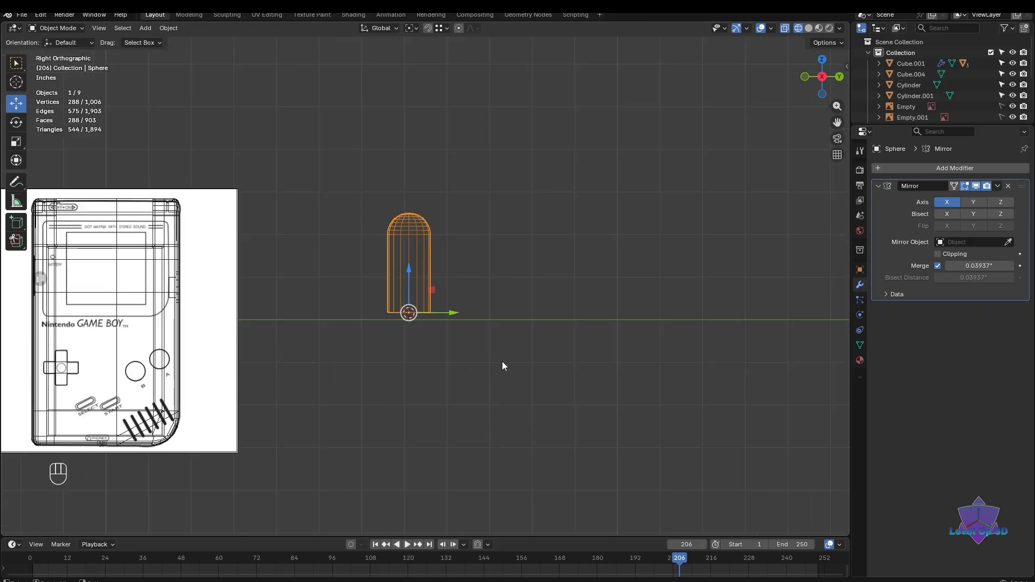
shift+middle_drag(504, 364, 539, 344)
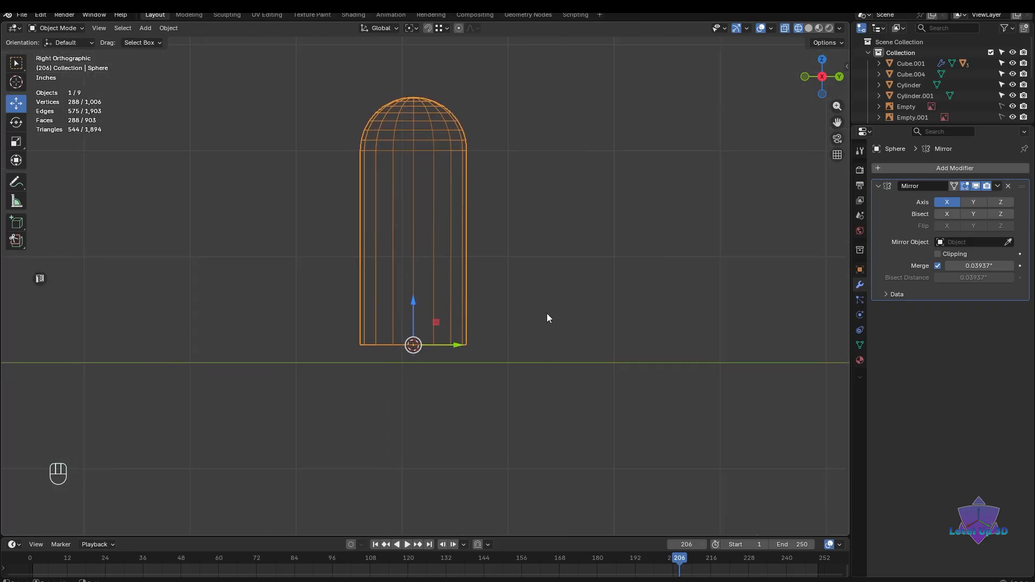
click(995, 202)
click(955, 206)
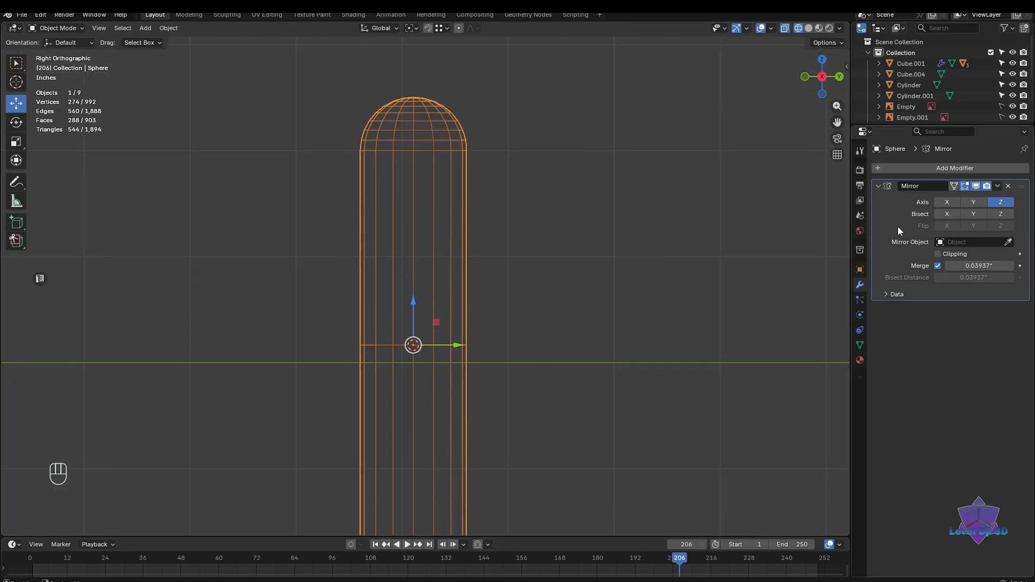
- Apply the Mirror modifier to the capsule
scroll(633, 355, down, 5)
scroll(471, 331, up, 6)
shift+middle_drag(471, 331, 489, 371)
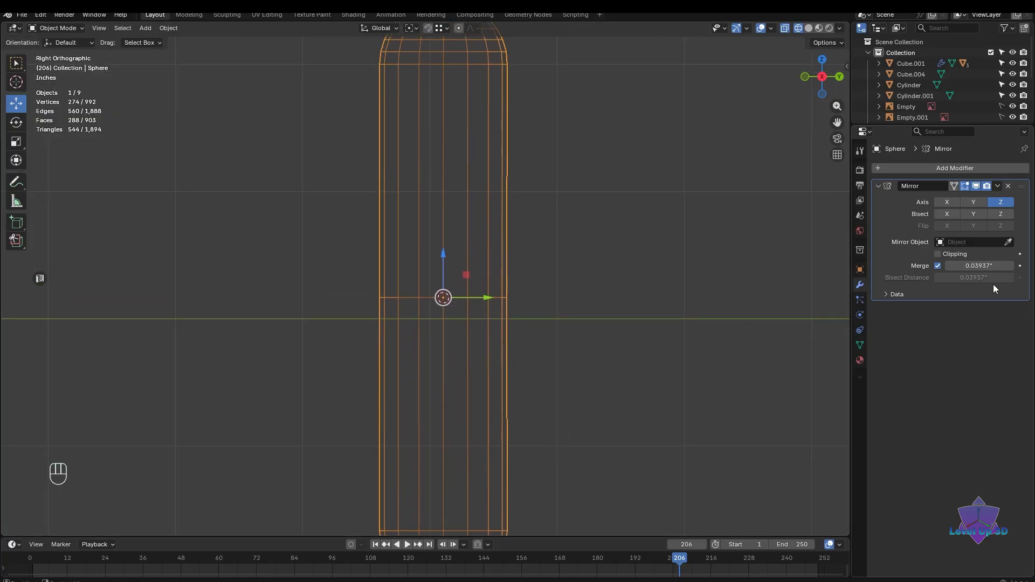
click(998, 186)
click(992, 198)
scroll(597, 347, down, 2)
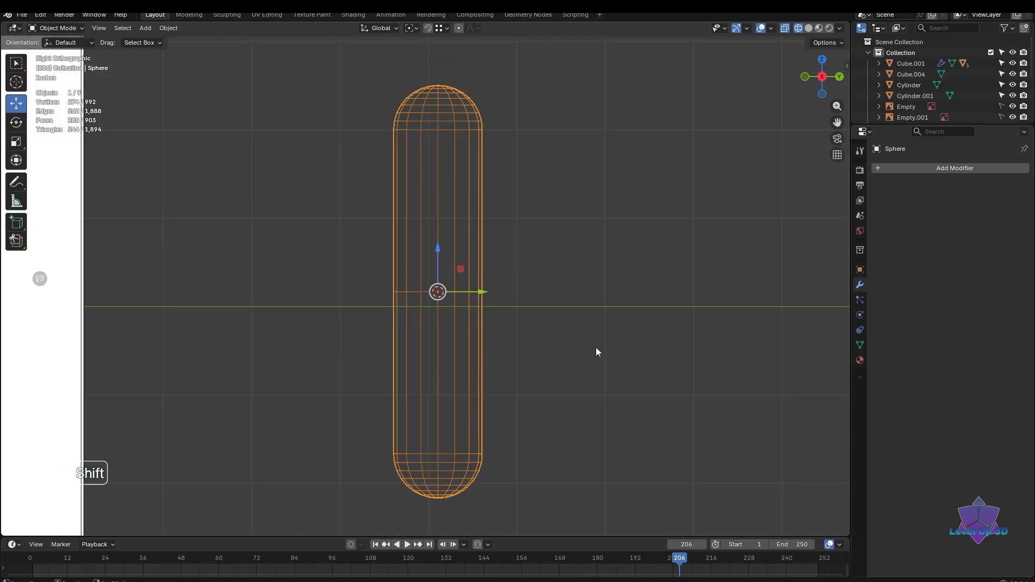
- Select the edge loop around the capsule's middle in edge mode and dissolve it
shift+middle_drag(596, 347, 587, 358)
key(Tab)
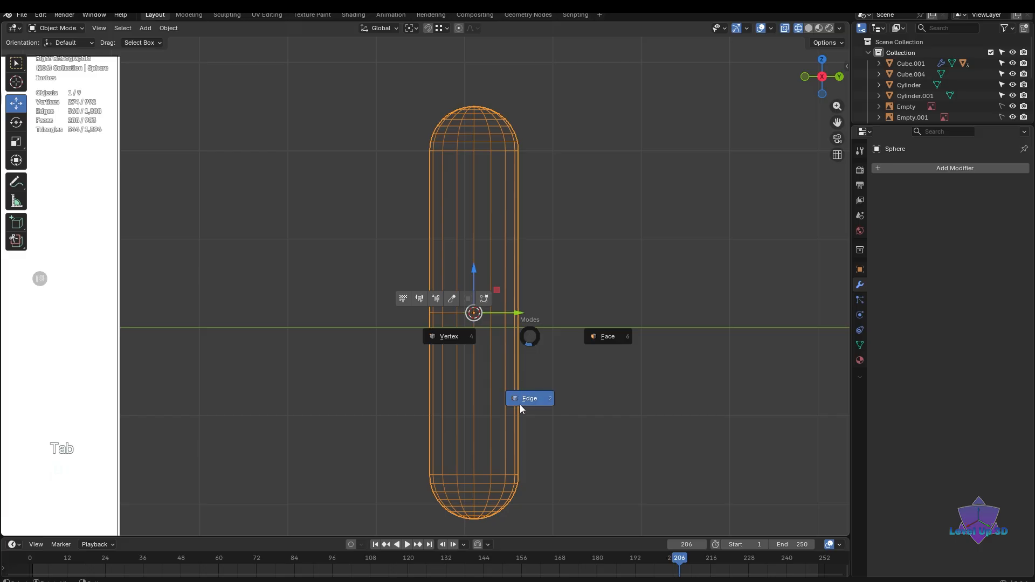
click(520, 405)
alt+shift+click(530, 322)
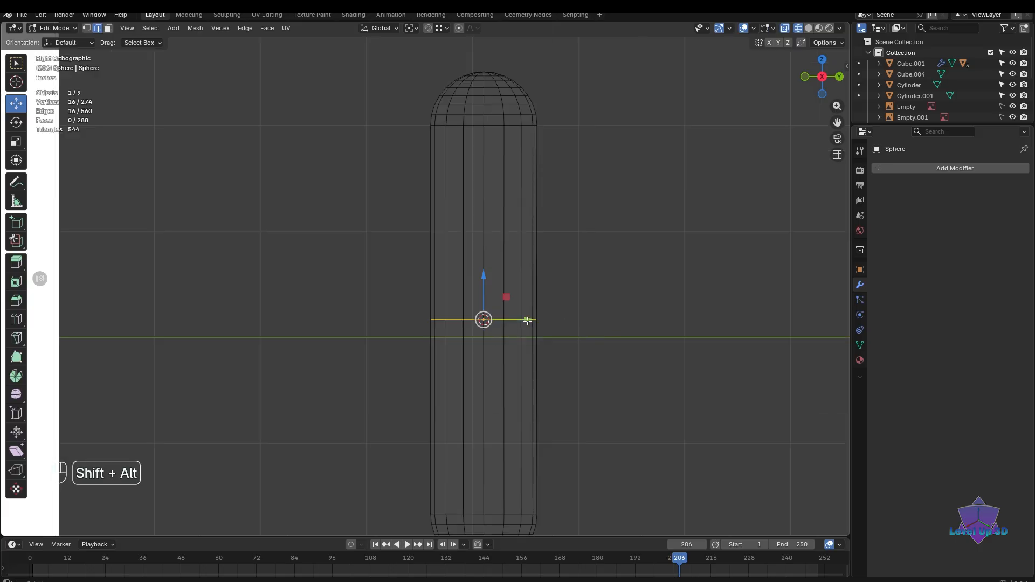
key(ctrl+x)
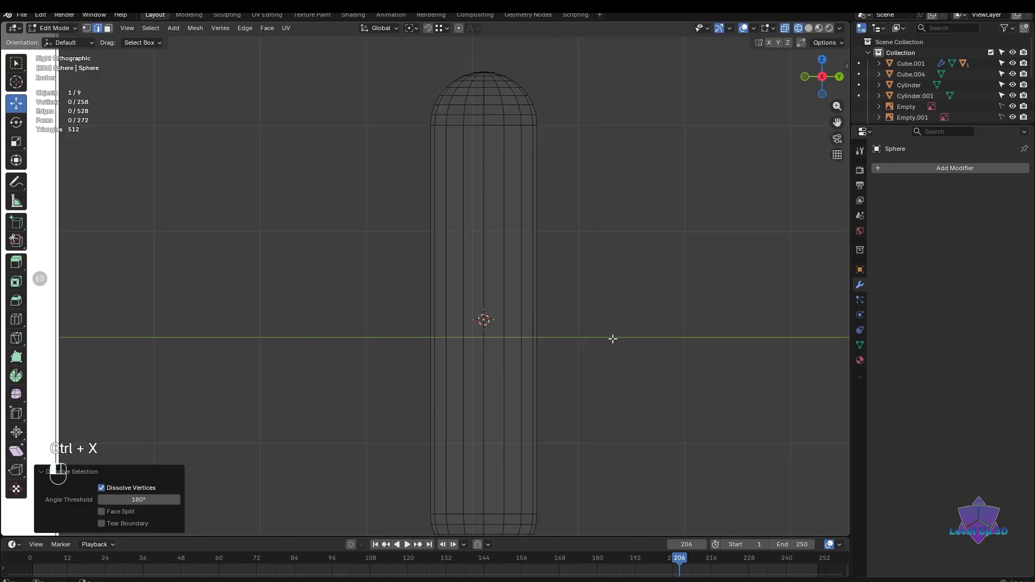
- Select the vertices of the capsule's lower end in vertex mode and move them up along Z to shorten the capsule
scroll(614, 338, down, 6)
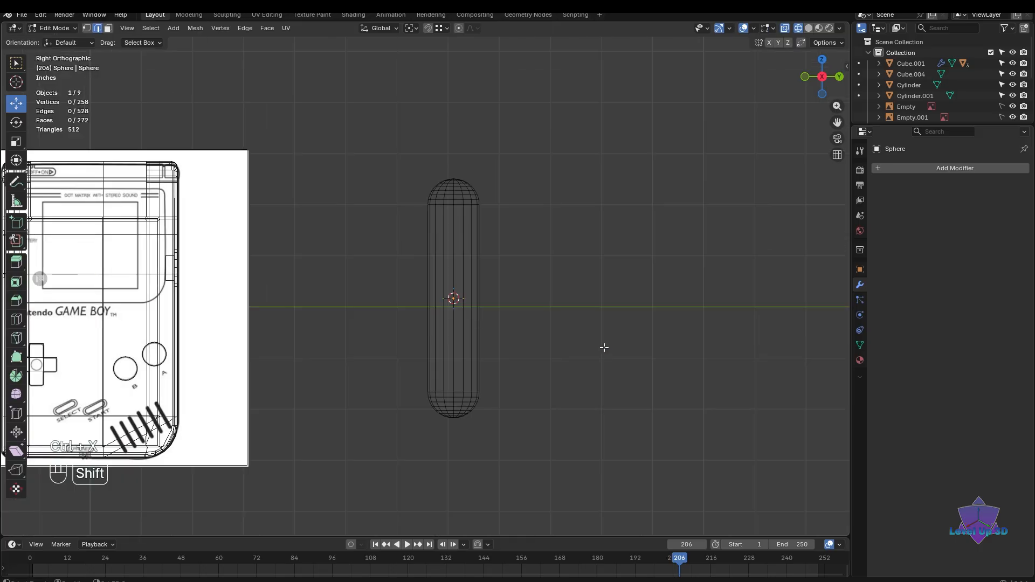
shift+middle_drag(603, 347, 615, 342)
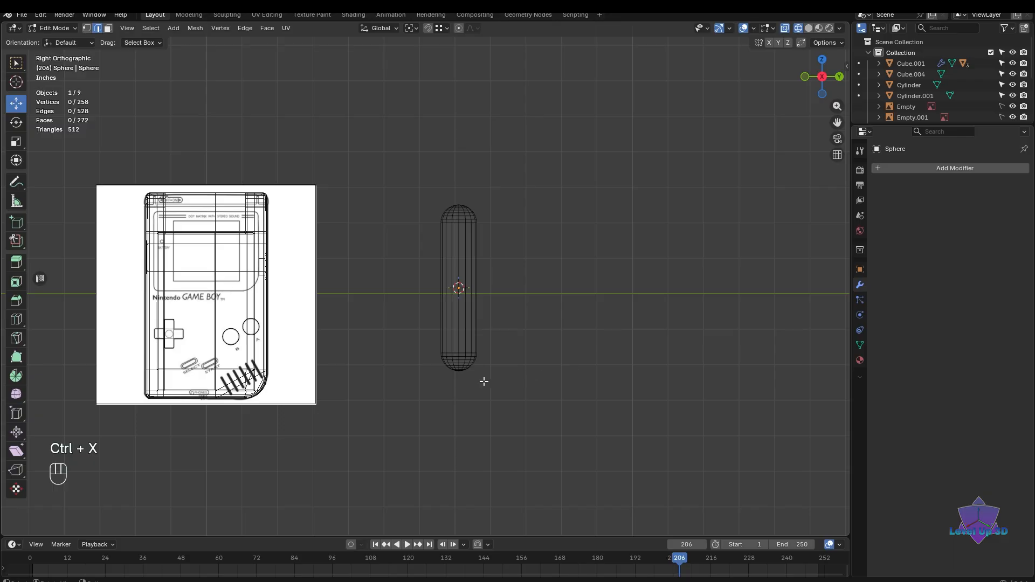
scroll(462, 377, up, 2)
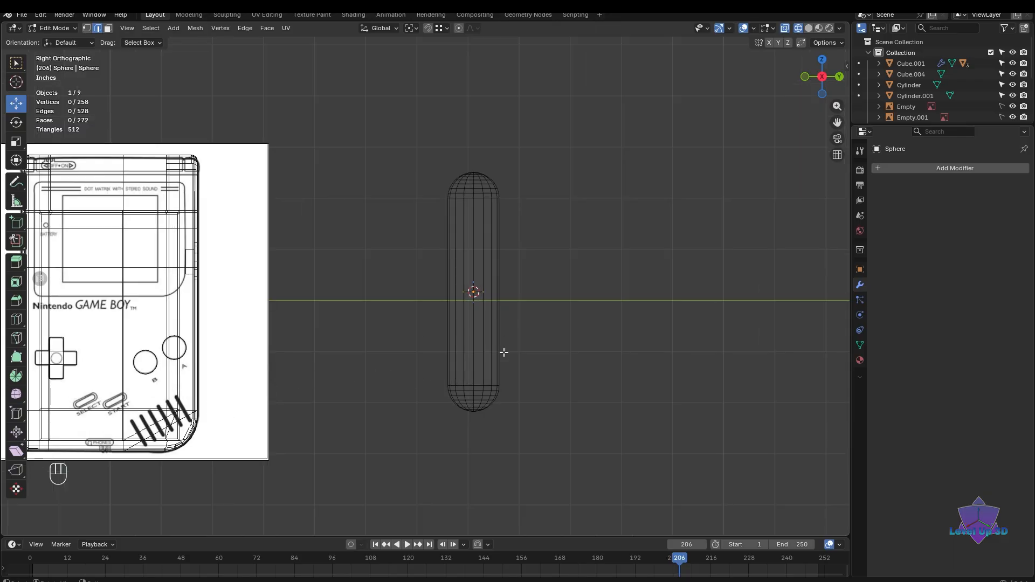
key(Tab)
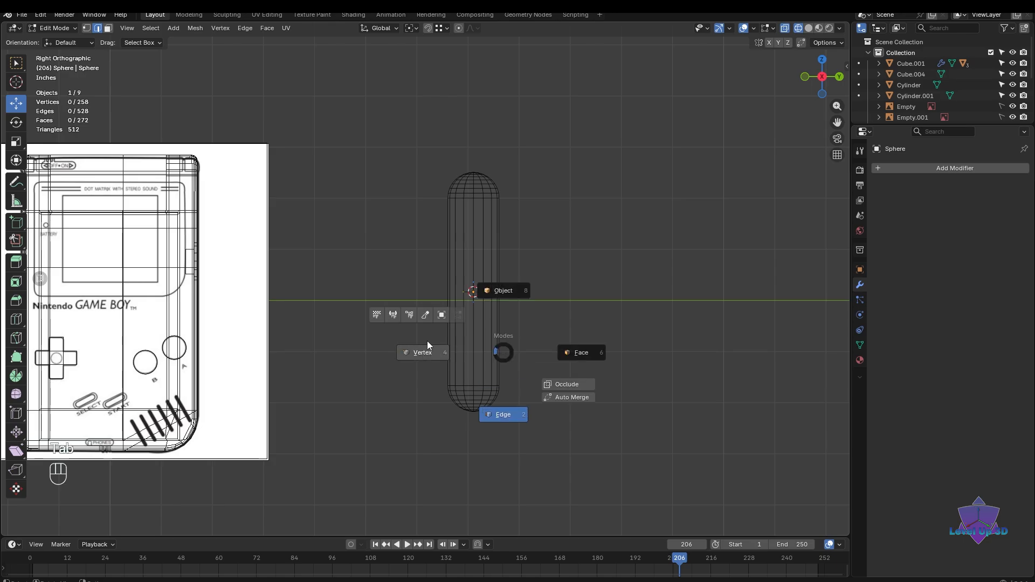
drag(404, 329, 601, 469)
drag(478, 386, 480, 297)
- Select the whole capsule mesh, then set the object's origin to its geometry in Object Mode
drag(579, 85, 426, 410)
scroll(463, 404, down, 1)
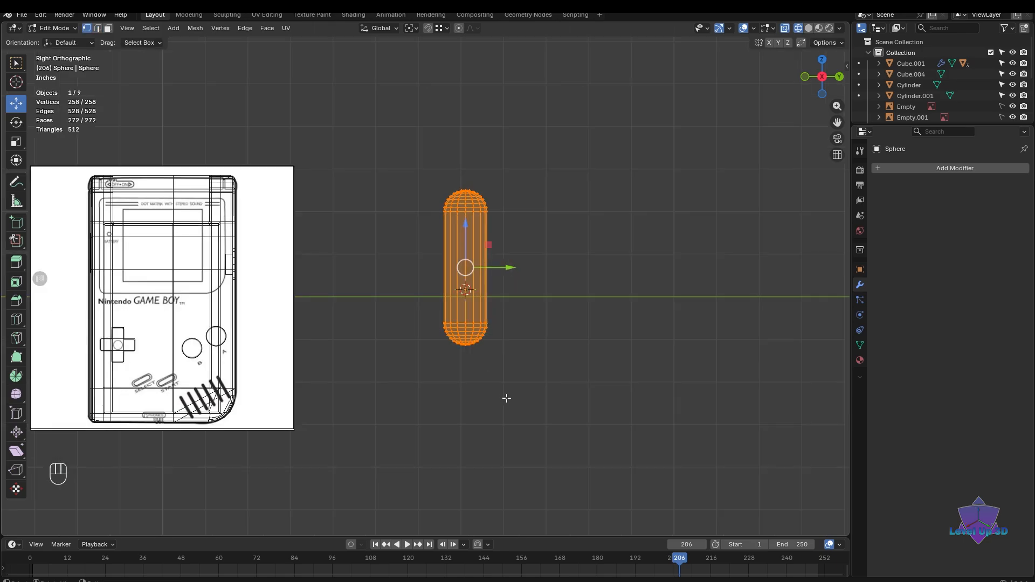
shift+middle_drag(507, 397, 606, 410)
key(Tab)
key(Tab)
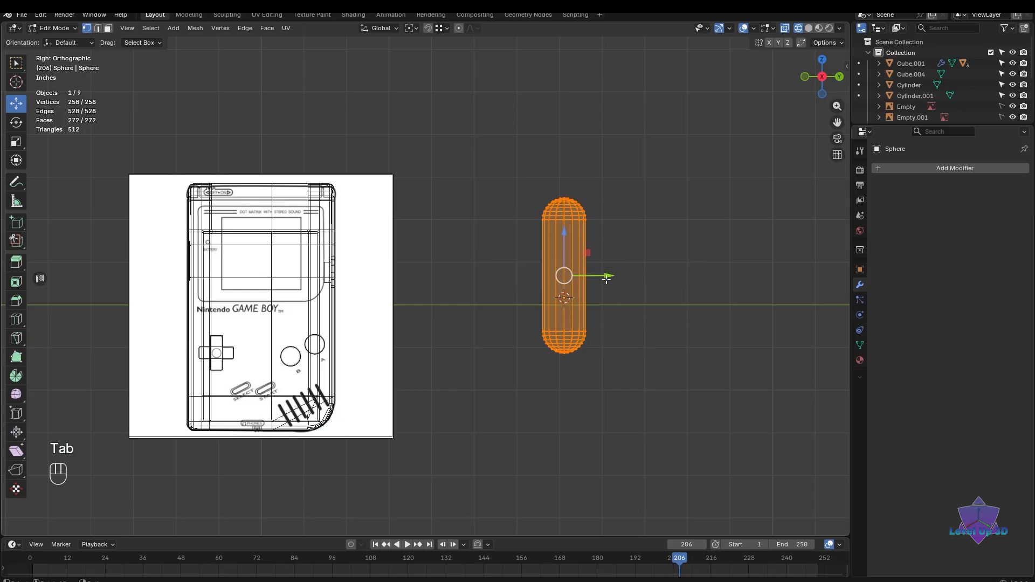
click(569, 277)
right_click(574, 255)
mouse_move(573, 256)
click(626, 265)
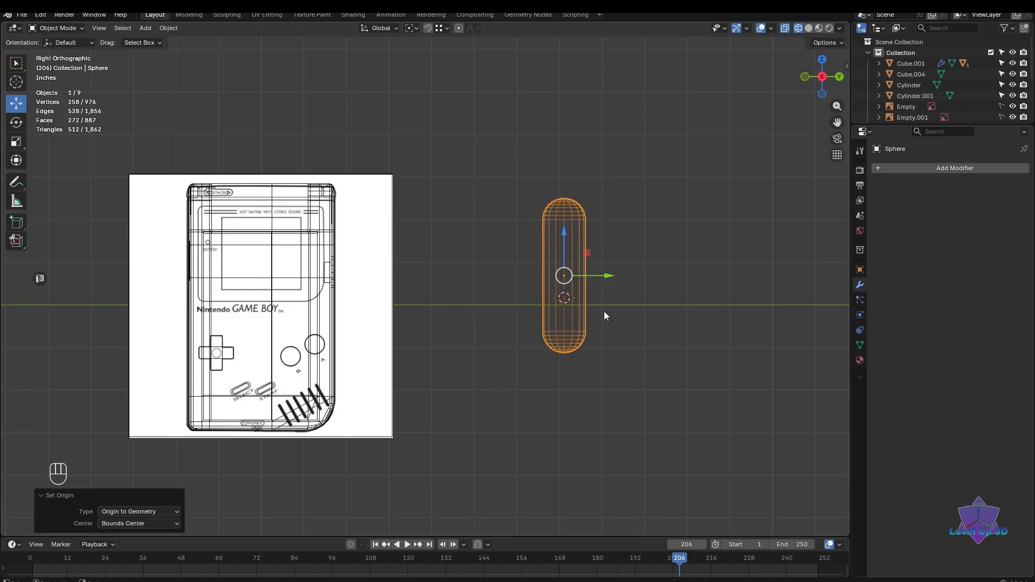
- Move the capsule onto the reference drawing near the Select button, about -7.78 inches in Y and -2.62 inches in Z
scroll(604, 316, down, 2)
drag(537, 254, 307, 331)
scroll(347, 381, up, 2)
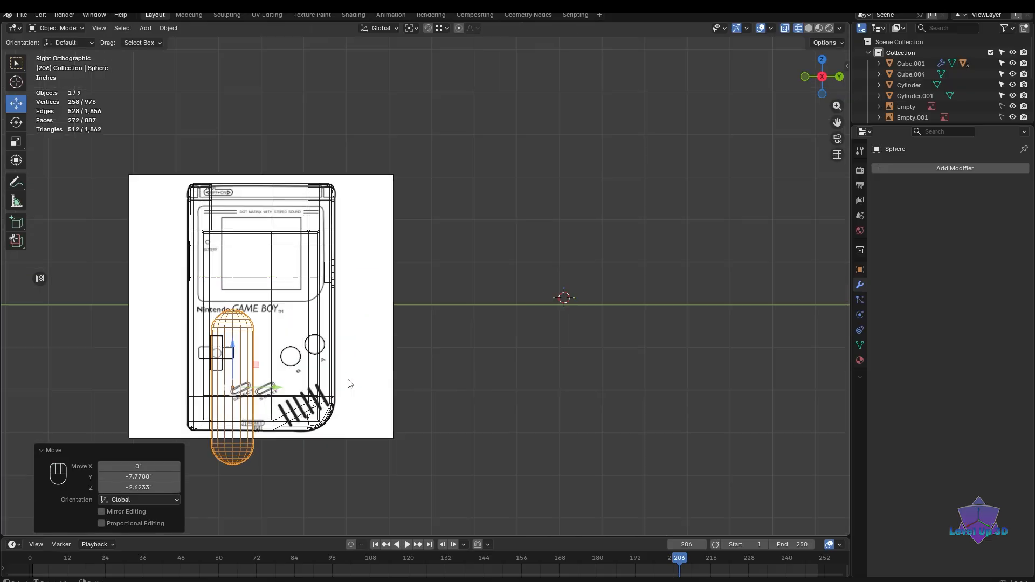
- Rotate the capsule about -62.1° around the global X axis to match the slant of the Select button
shift+middle_drag(347, 381, 554, 291)
scroll(485, 369, up, 4)
scroll(485, 370, up, 2)
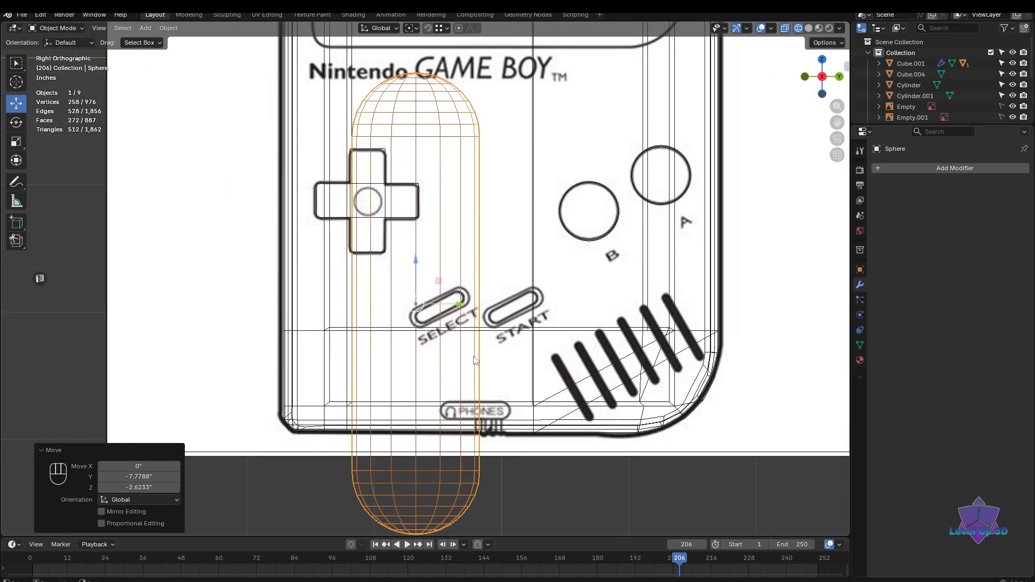
scroll(507, 346, up, 2)
scroll(506, 341, down, 3)
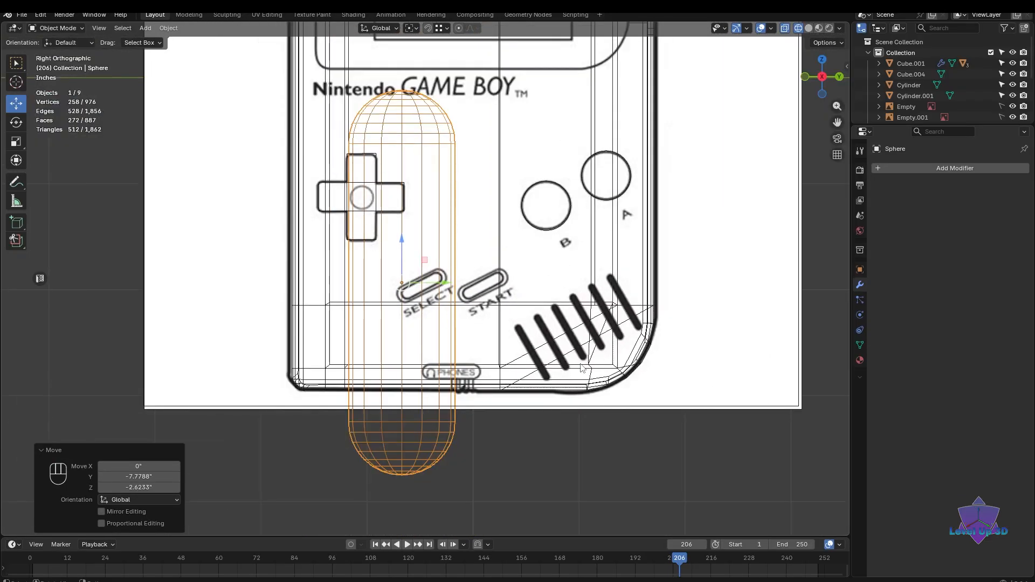
key(r)
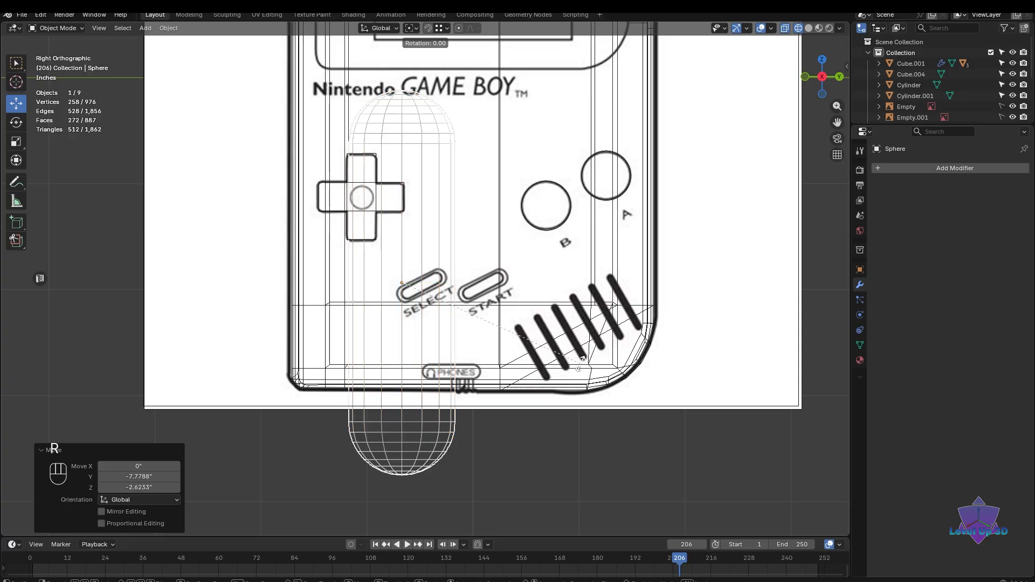
key(x)
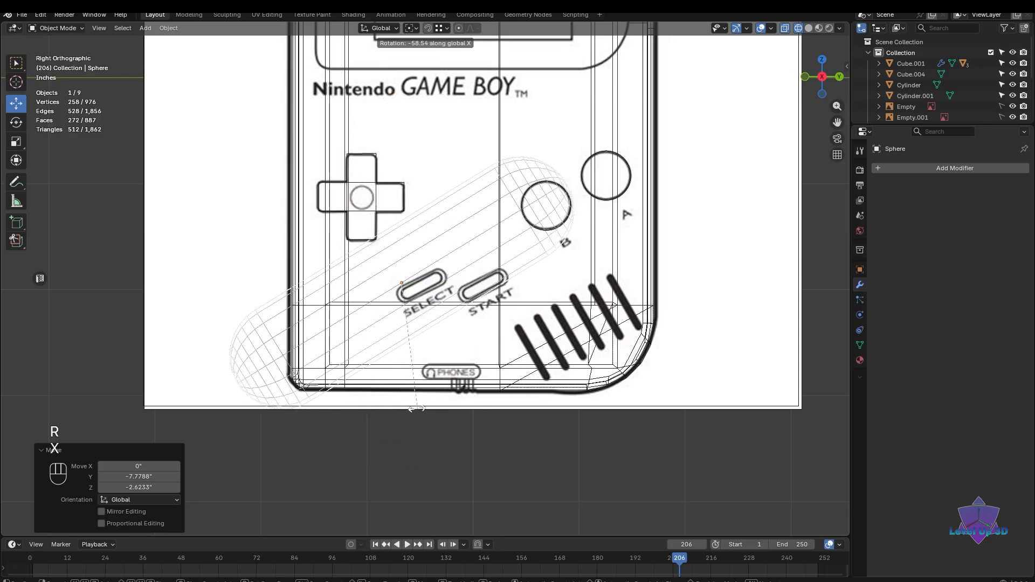
click(409, 410)
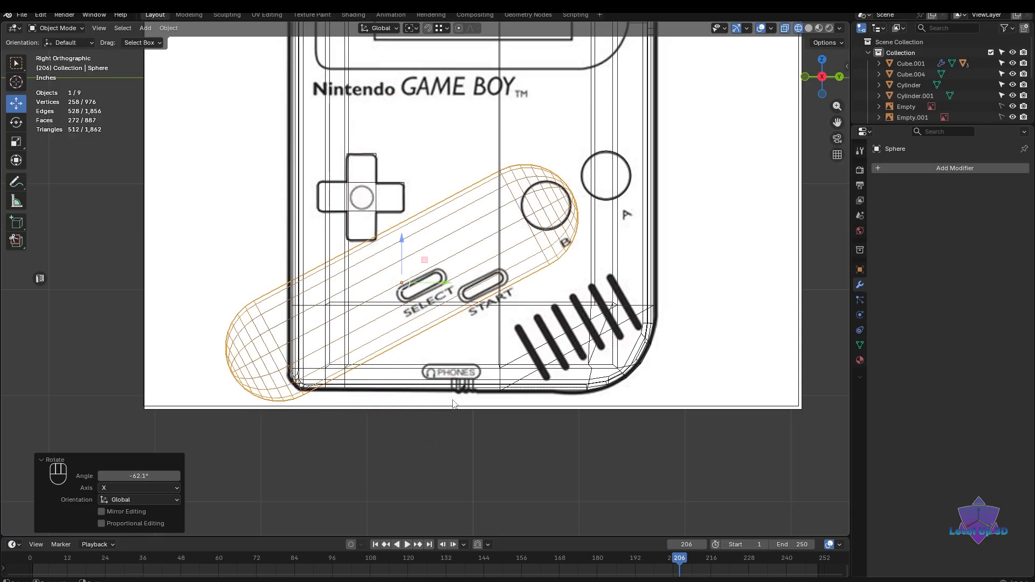
- Scale the capsule uniformly by about 0.192 and move it about 0.155 inches in Y and -0.031 inches in Z over the Select outline
key(s)
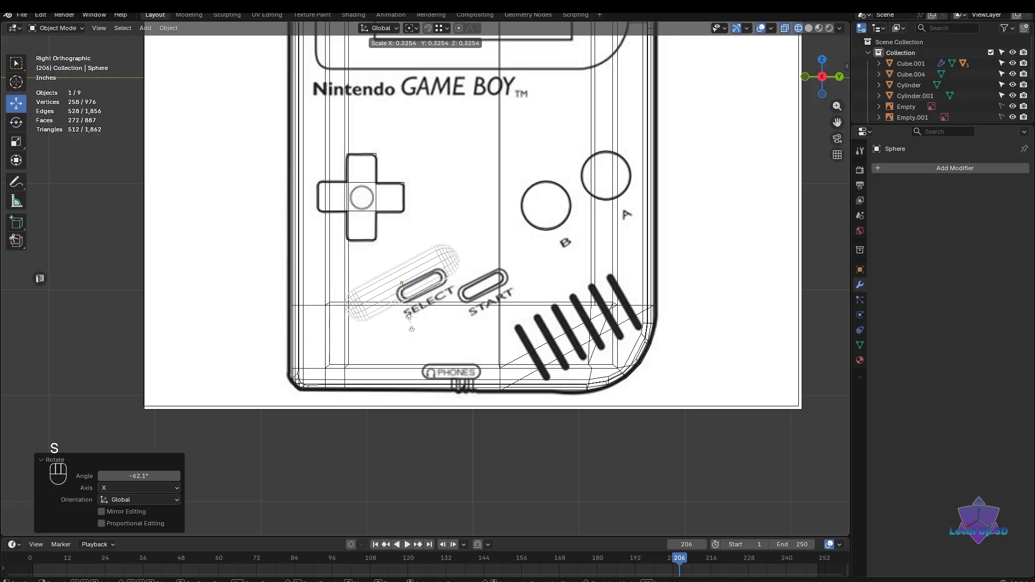
click(402, 302)
scroll(402, 294, up, 6)
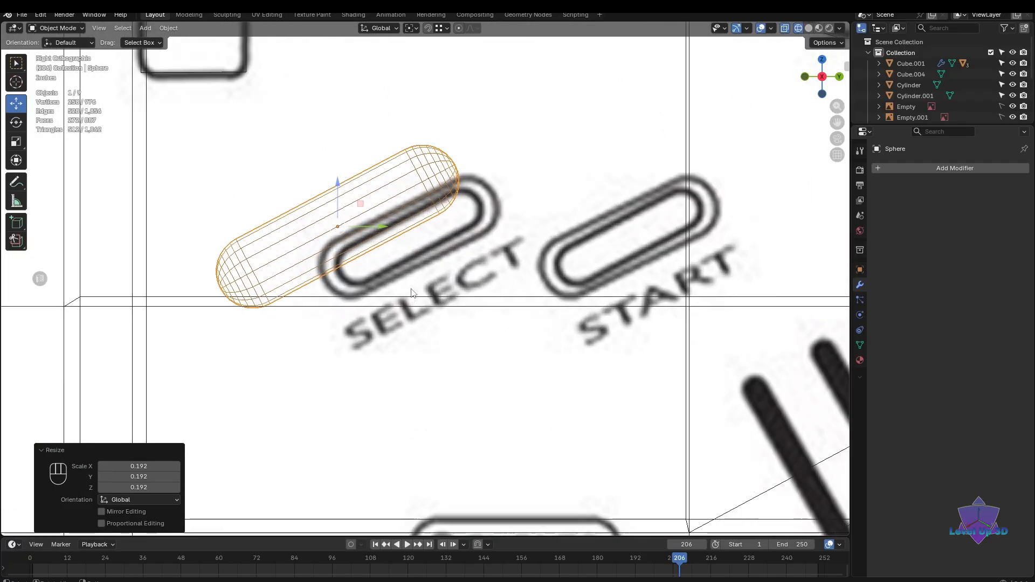
drag(360, 204, 419, 216)
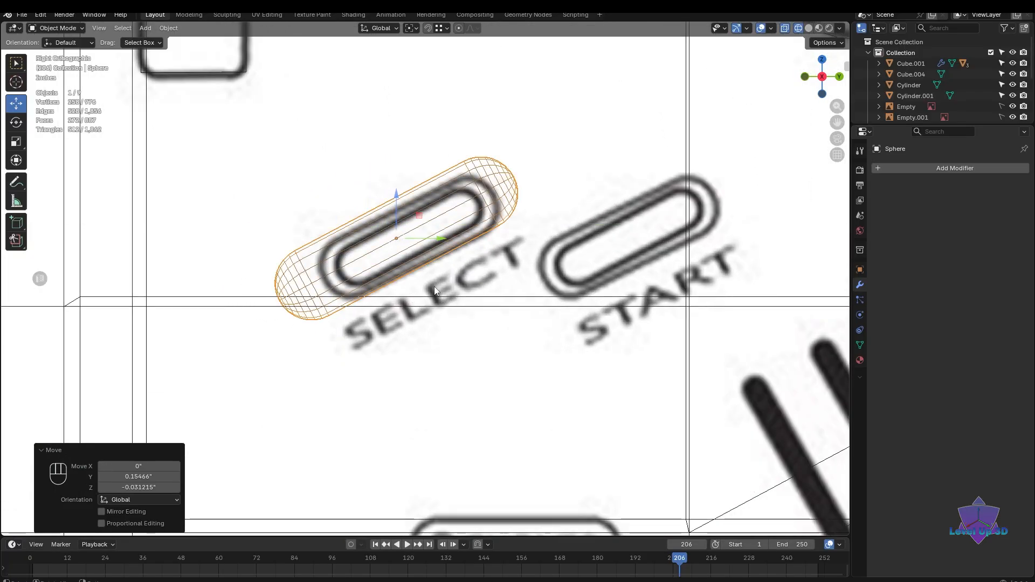
- Scale the capsule down uniformly and move it about 0.030 inches in Y and 0.009 inches in Z onto the Select outline
key(s)
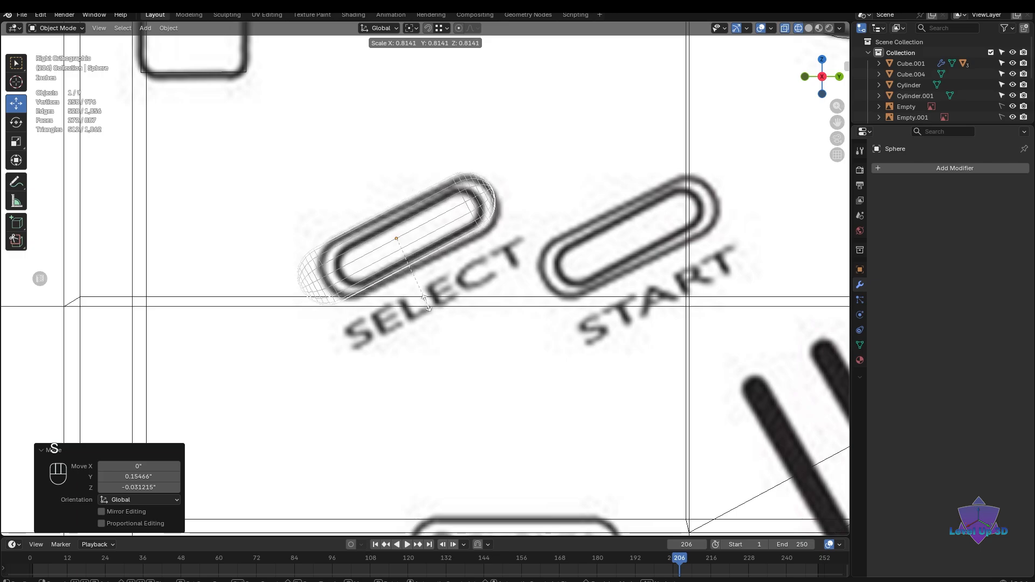
click(424, 303)
drag(419, 215, 431, 212)
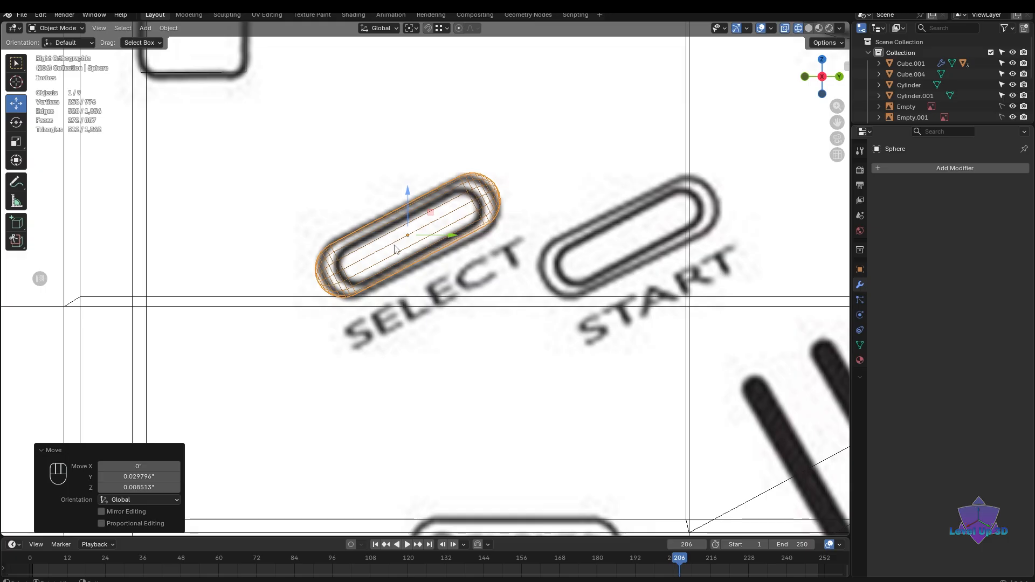
key(s)
key(z)
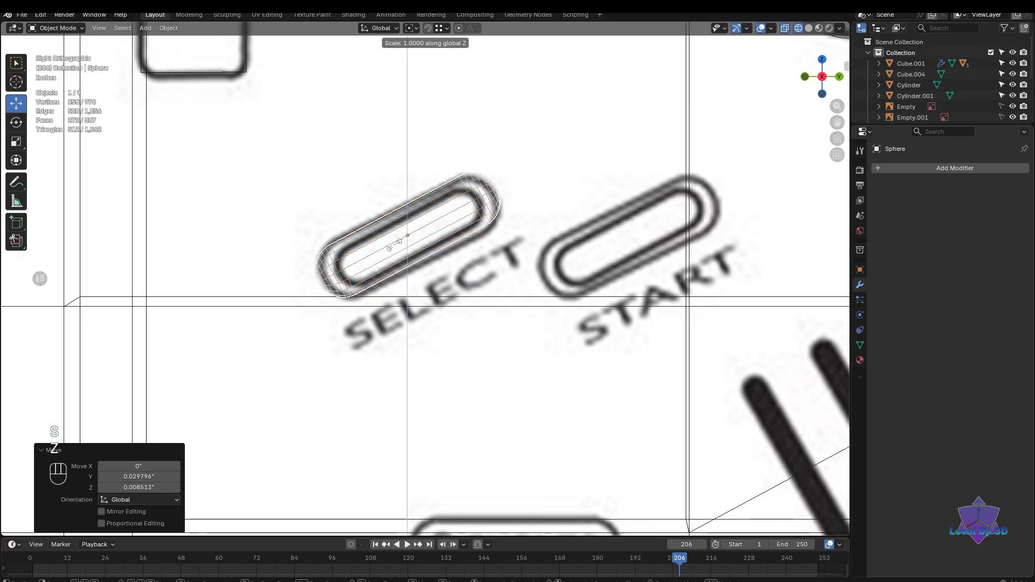
click(408, 255)
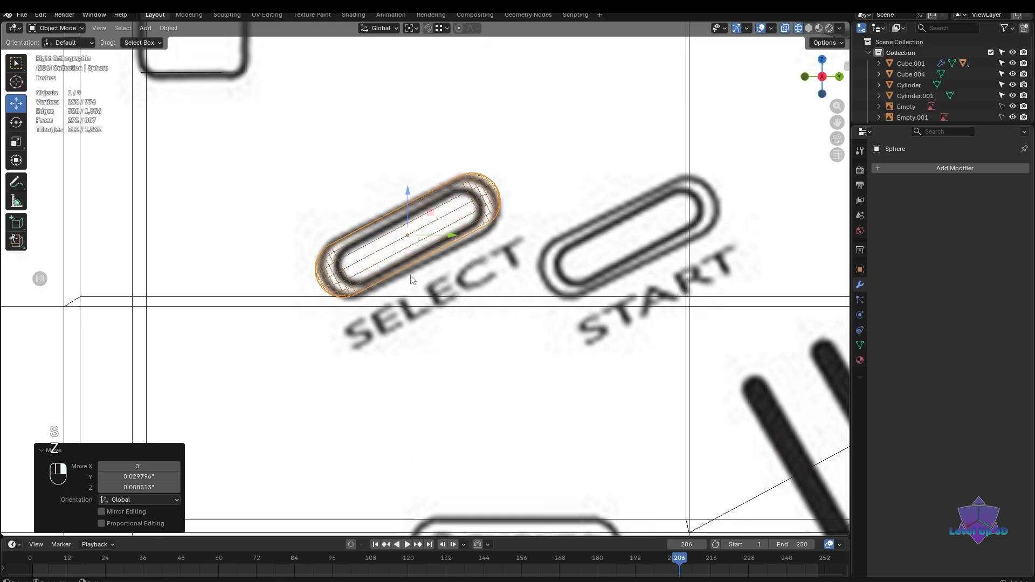
- Set the transform orientation to Local and scale the capsule by about 1.096 along its local Y axis
click(395, 33)
click(370, 75)
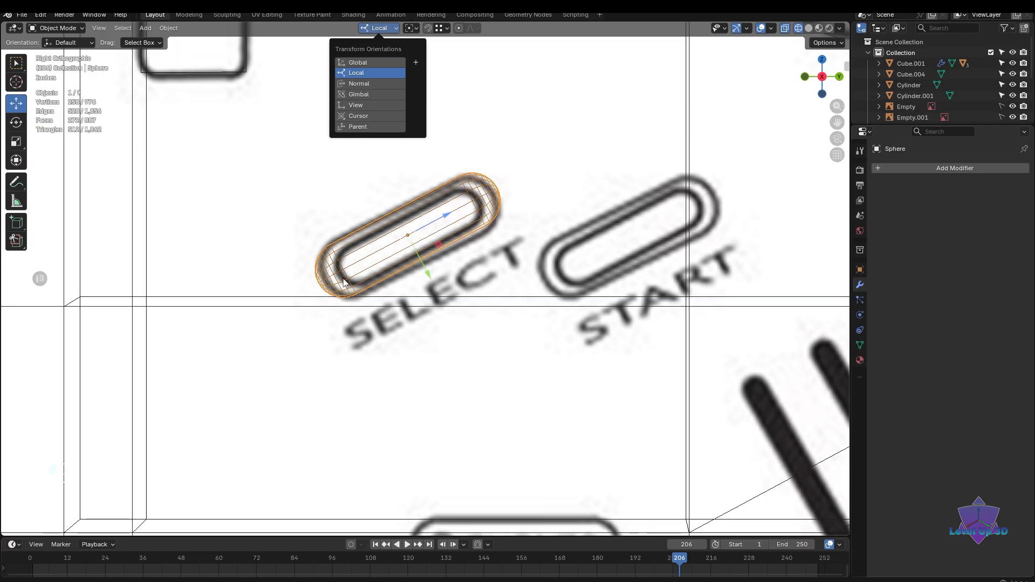
click(496, 217)
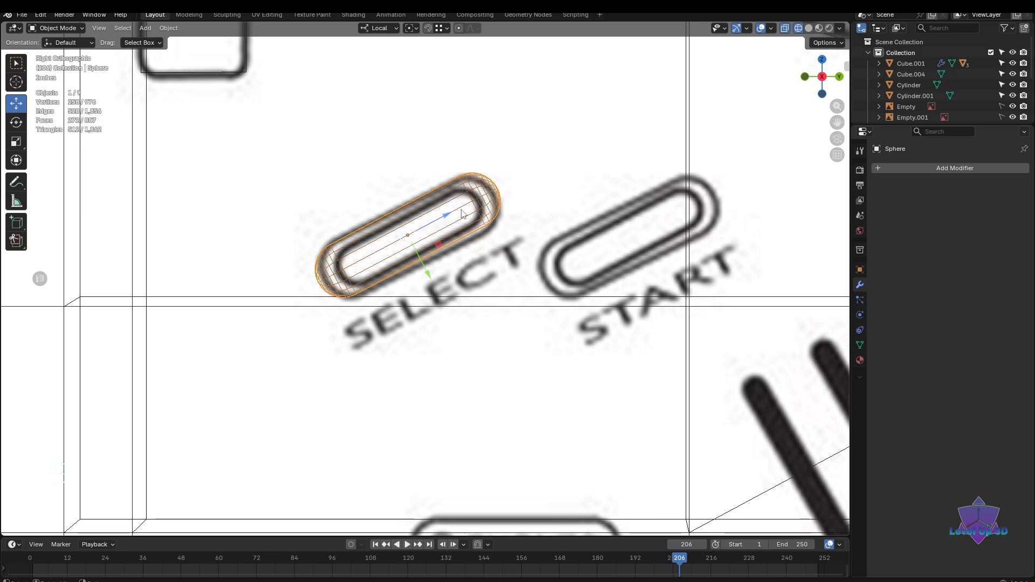
key(s)
key(y)
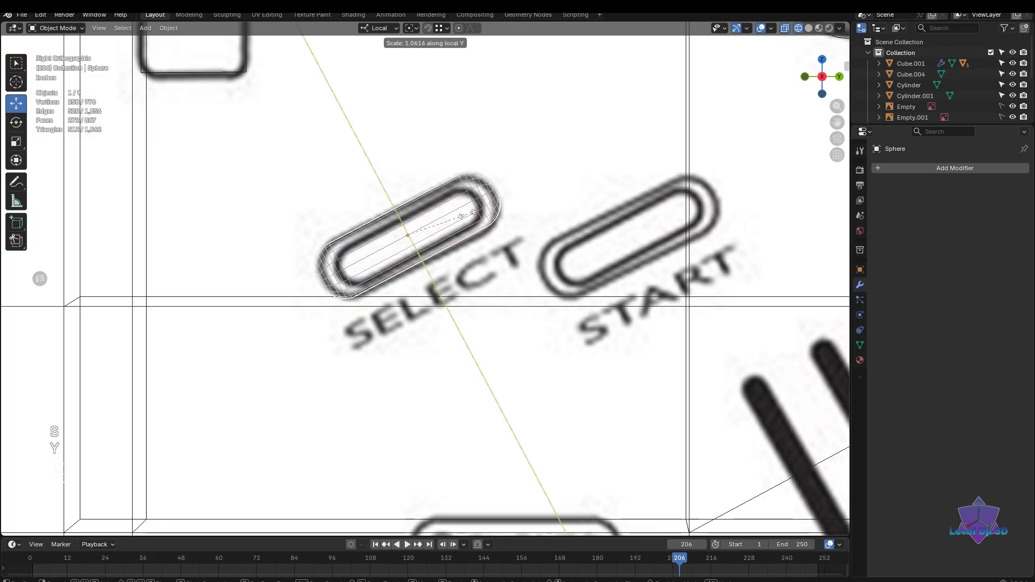
click(463, 217)
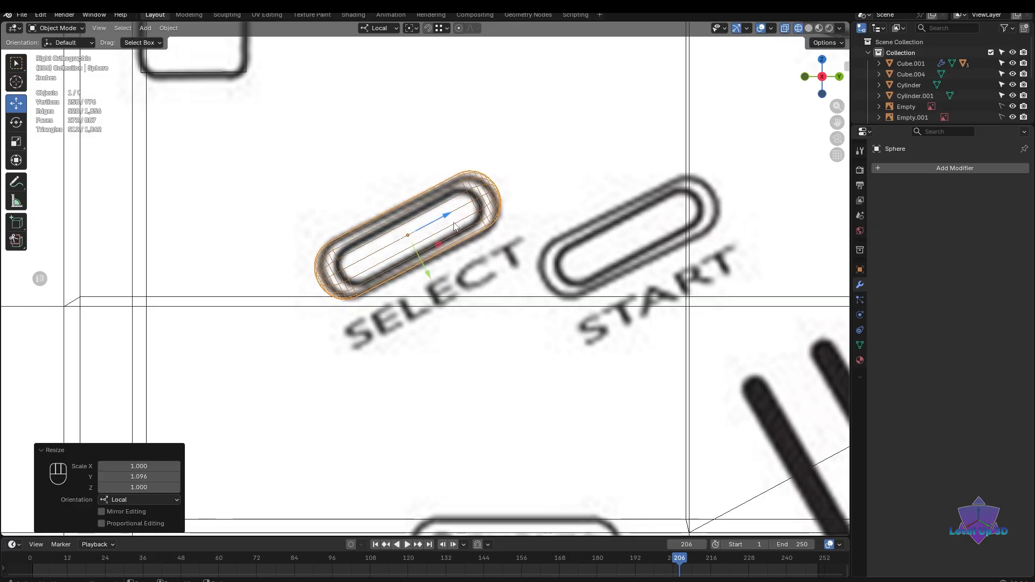
- Duplicate the capsule and place the copy over the Start outline, about 0.578 inches away in Y and -0.006 inches in Z
scroll(451, 257, down, 3)
shift+middle_drag(469, 281, 402, 318)
scroll(451, 257, up, 1)
key(shift+d)
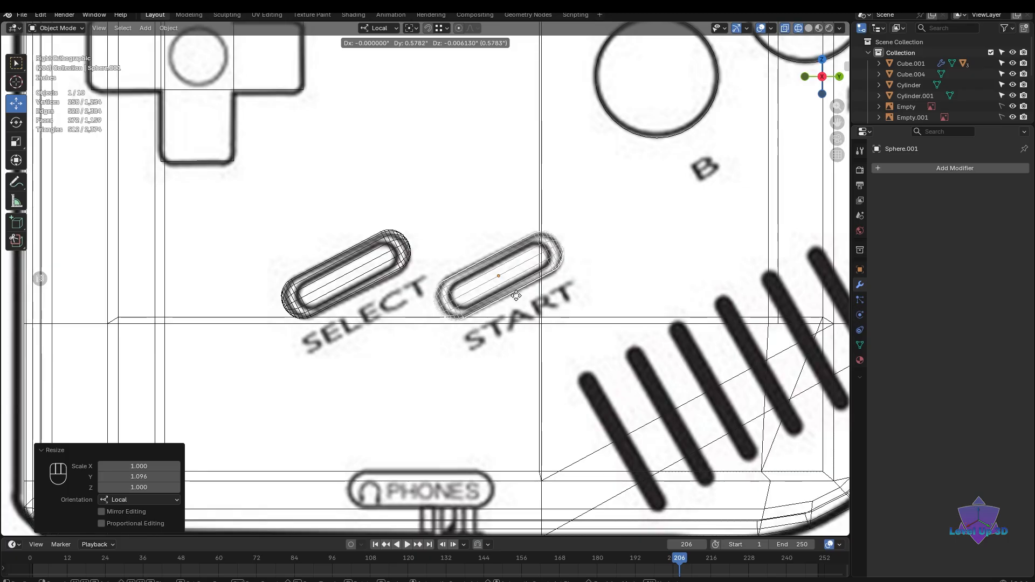
click(517, 296)
- Select both capsules and move them along local X so they straddle the front face of the Game Boy body
scroll(518, 339, down, 4)
scroll(521, 346, down, 3)
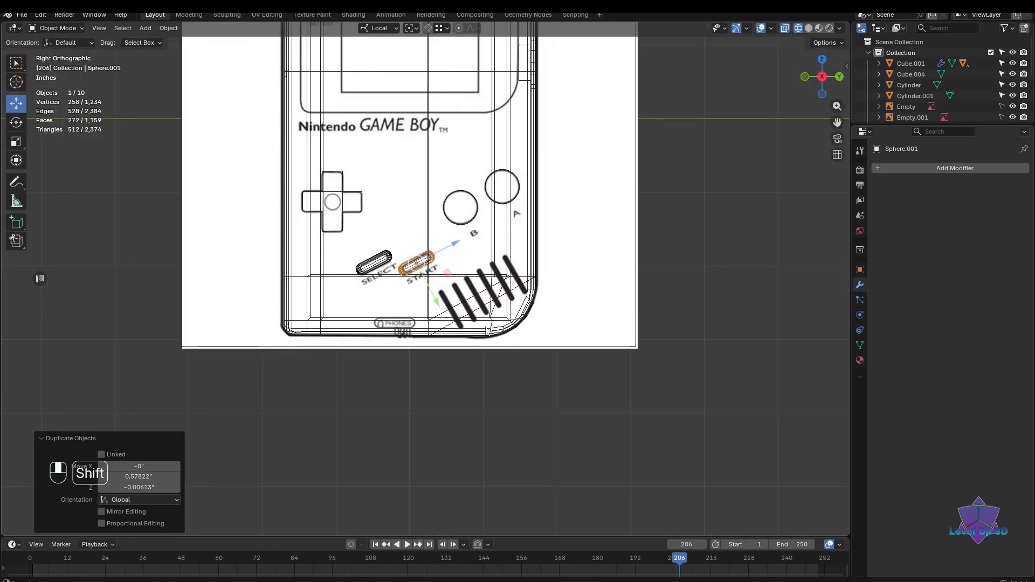
click(652, 330)
middle_drag(652, 330, 465, 326)
scroll(517, 346, up, 3)
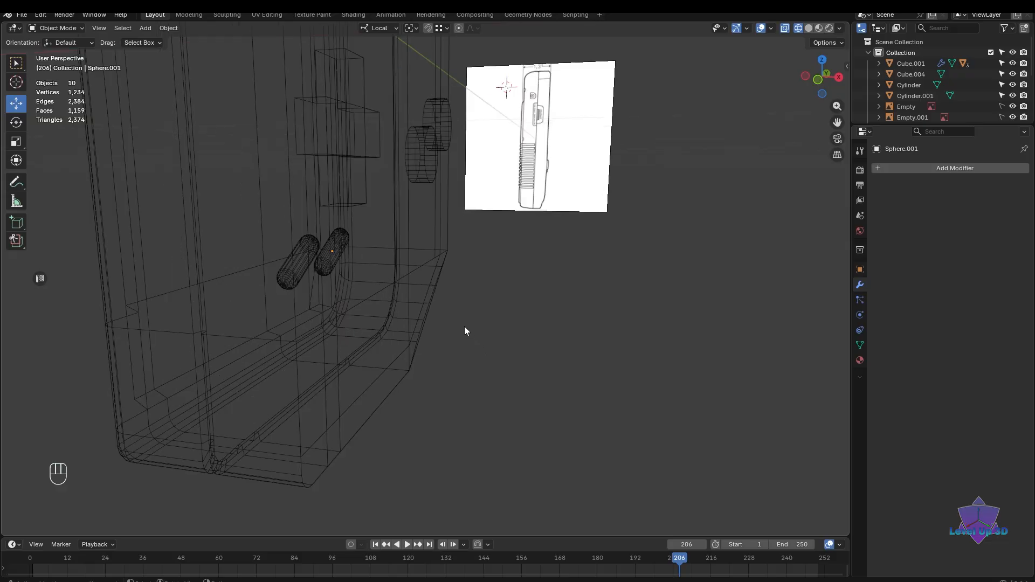
click(329, 251)
shift+click(280, 270)
drag(331, 254, 440, 270)
alt+middle_drag(487, 297, 526, 286)
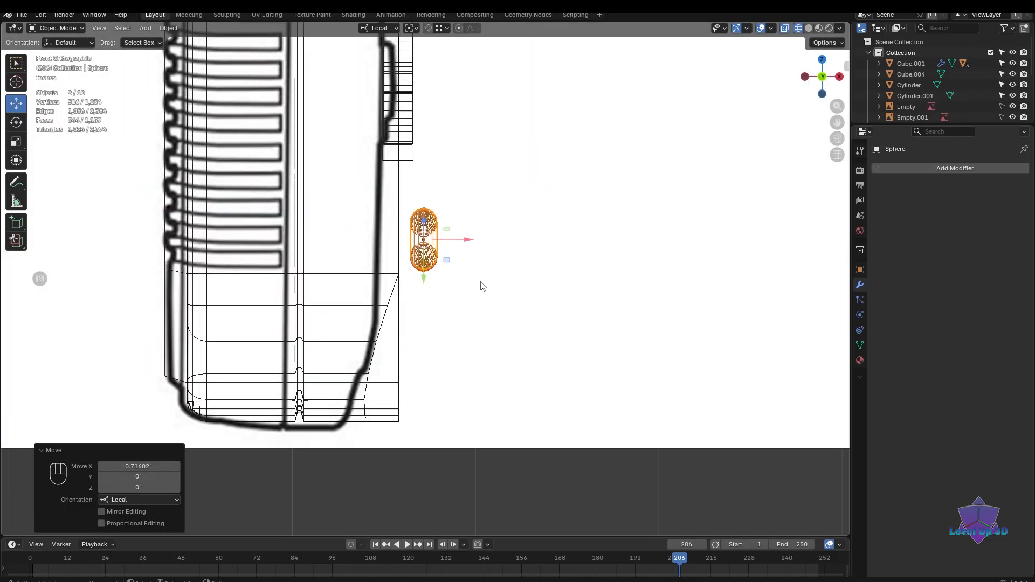
drag(463, 240, 436, 242)
- Isolate the two capsules in local view and enter Edit Mode with edge selection
scroll(435, 253, up, 4)
key(KP_Divide)
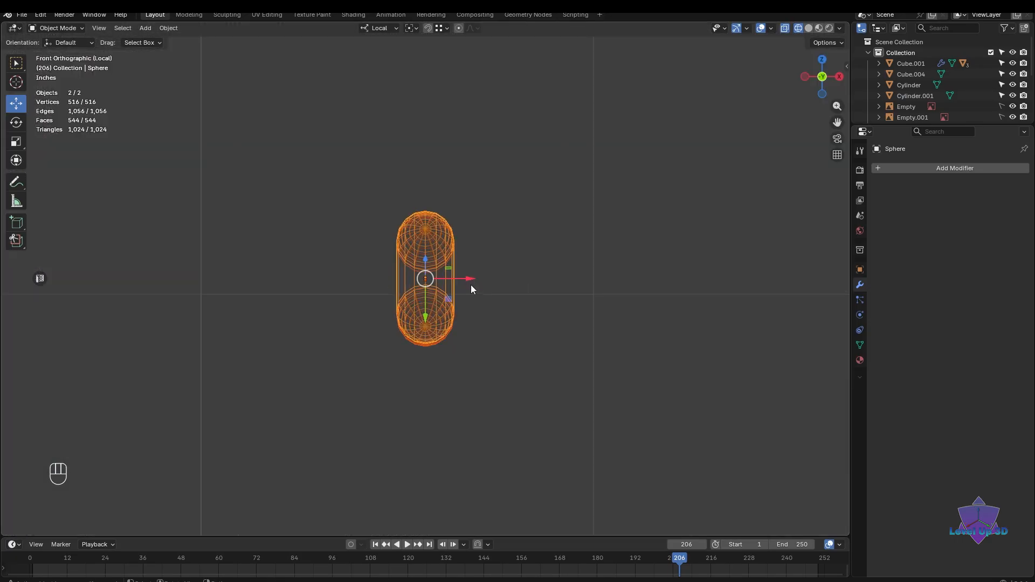
shift+middle_drag(471, 286, 569, 291)
scroll(516, 288, up, 2)
key(Tab)
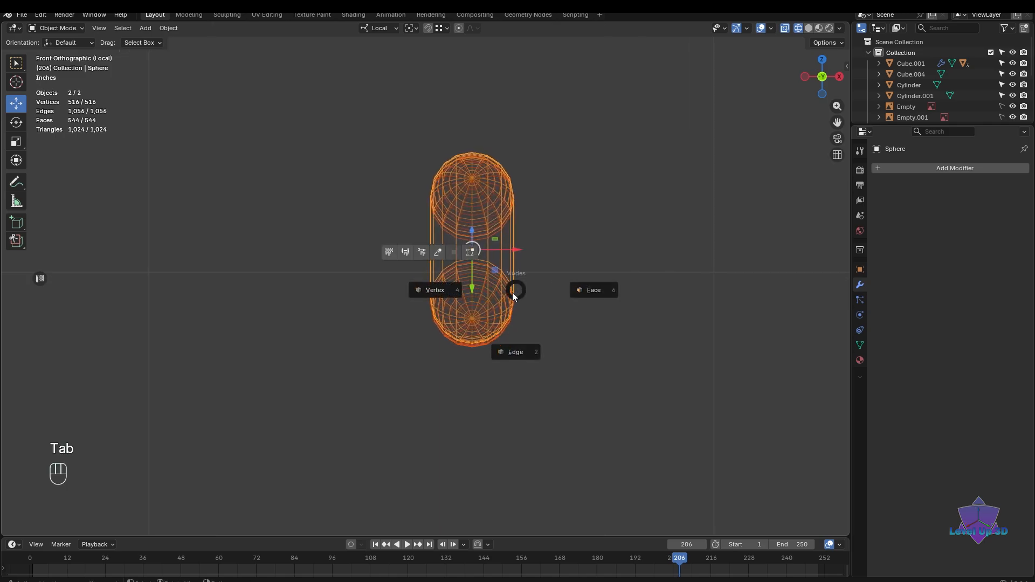
click(512, 354)
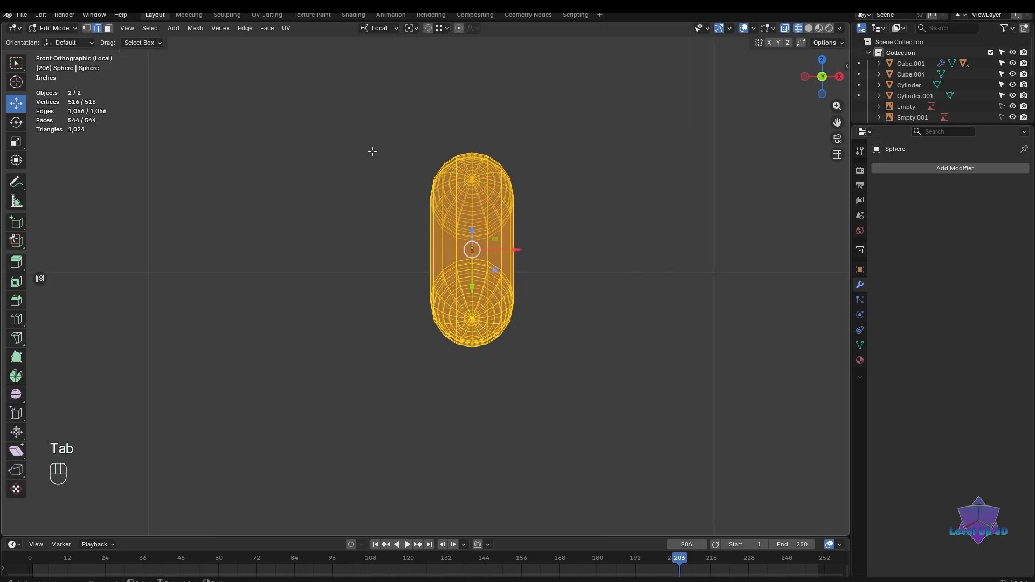
- Switch to face selection and delete the faces of the rear half of both capsules
drag(371, 123, 469, 399)
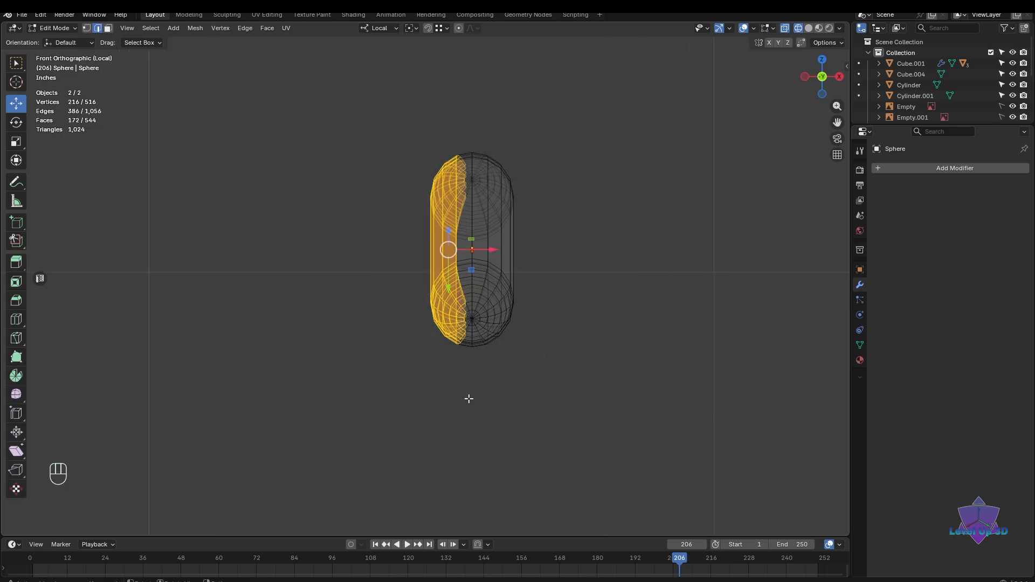
key(3)
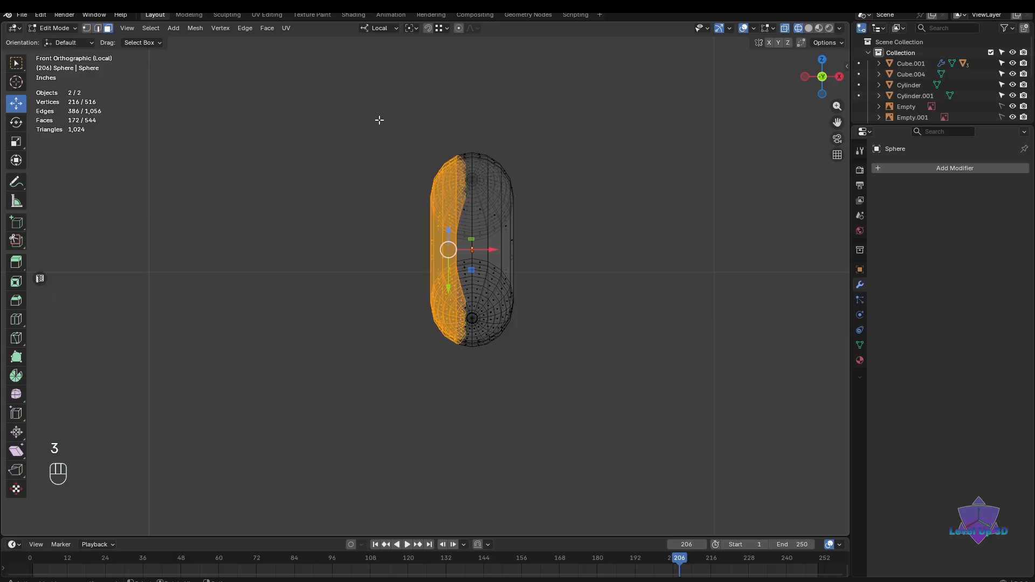
drag(371, 98, 470, 390)
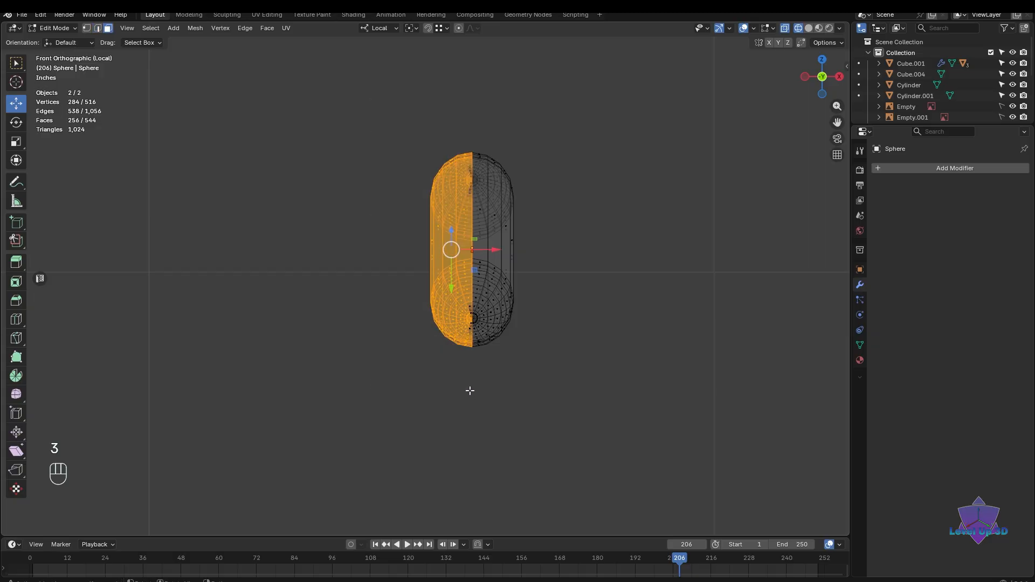
key(x)
click(471, 392)
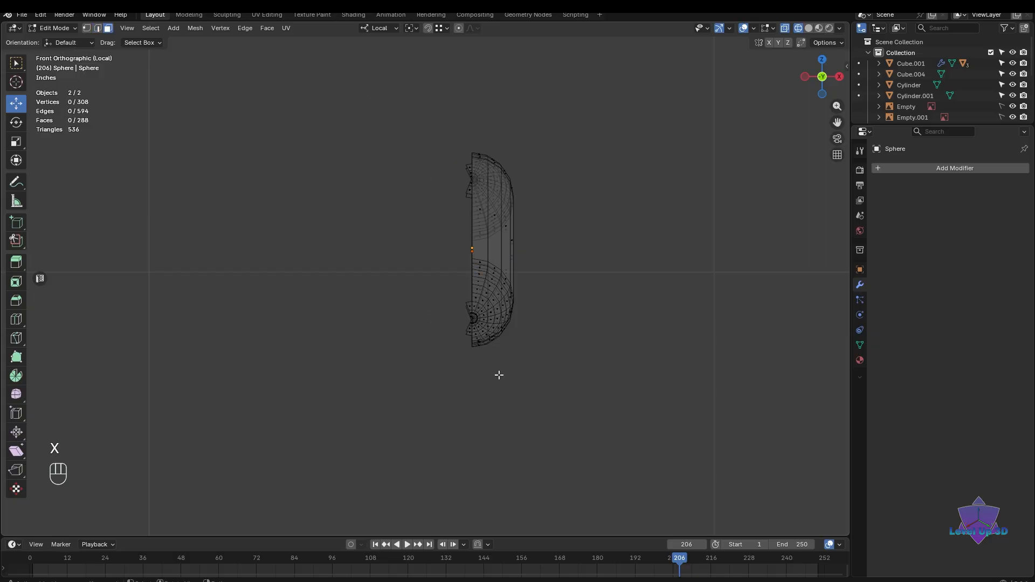
- Delete the leftover faces protruding behind the cut at the upper end of the capsules
scroll(458, 178, up, 3)
shift+middle_drag(460, 164, 442, 397)
scroll(485, 328, up, 3)
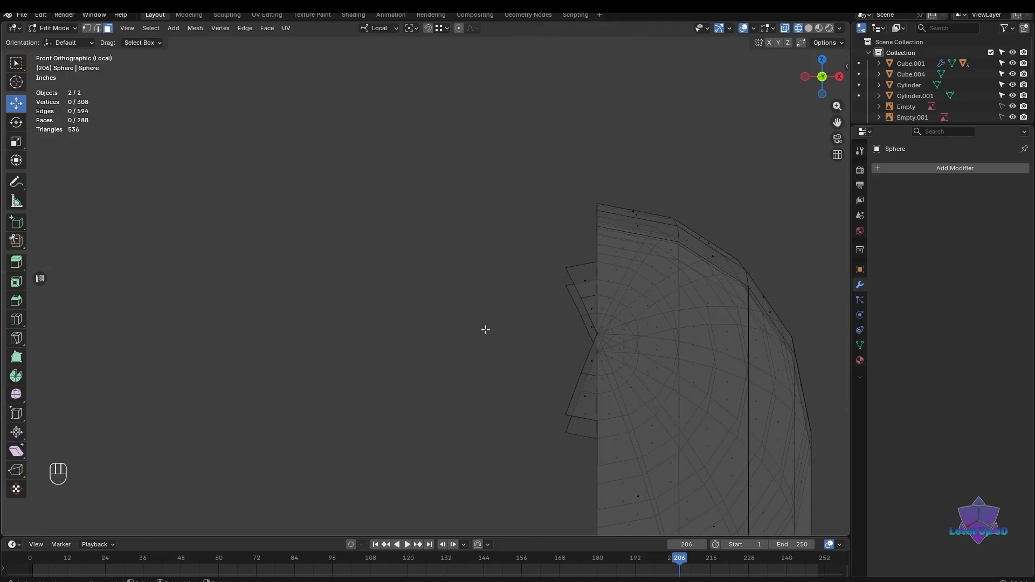
shift+middle_drag(485, 328, 416, 267)
drag(426, 201, 505, 423)
key(x)
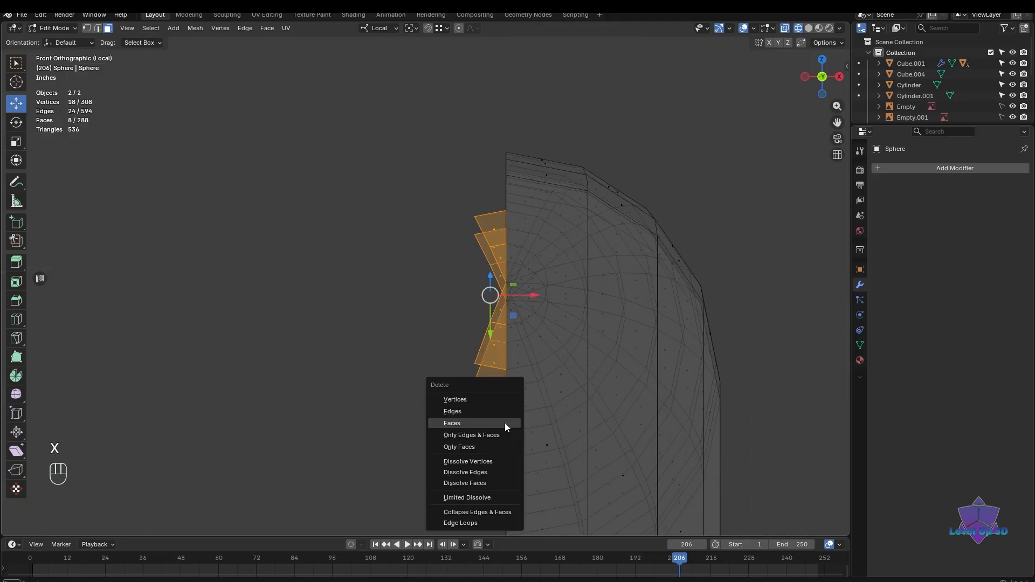
click(505, 423)
- Delete the leftover faces protruding behind the cut at the lower end of the capsules
scroll(511, 423, down, 2)
shift+middle_drag(511, 423, 514, 271)
scroll(513, 271, up, 2)
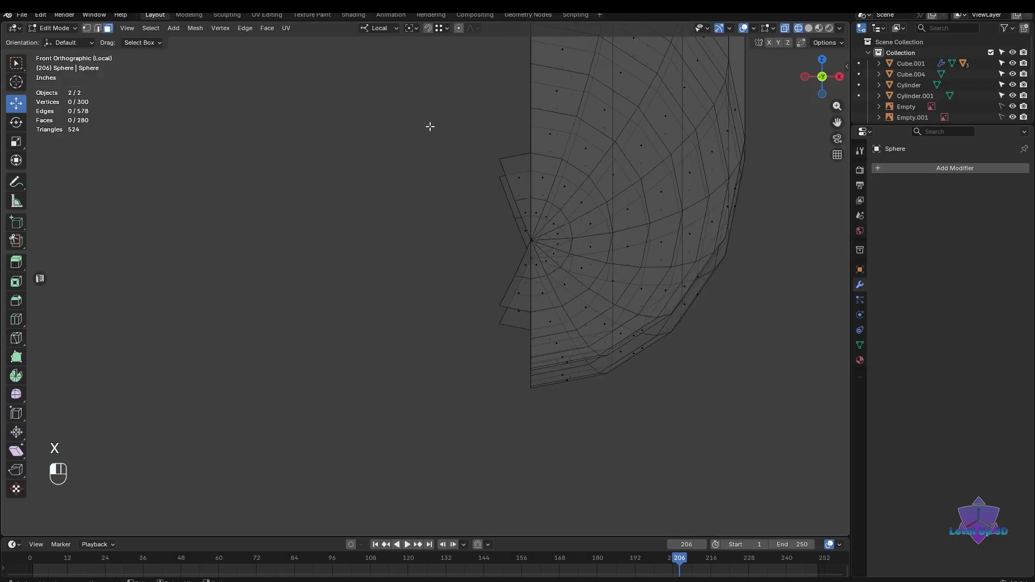
drag(431, 127, 529, 385)
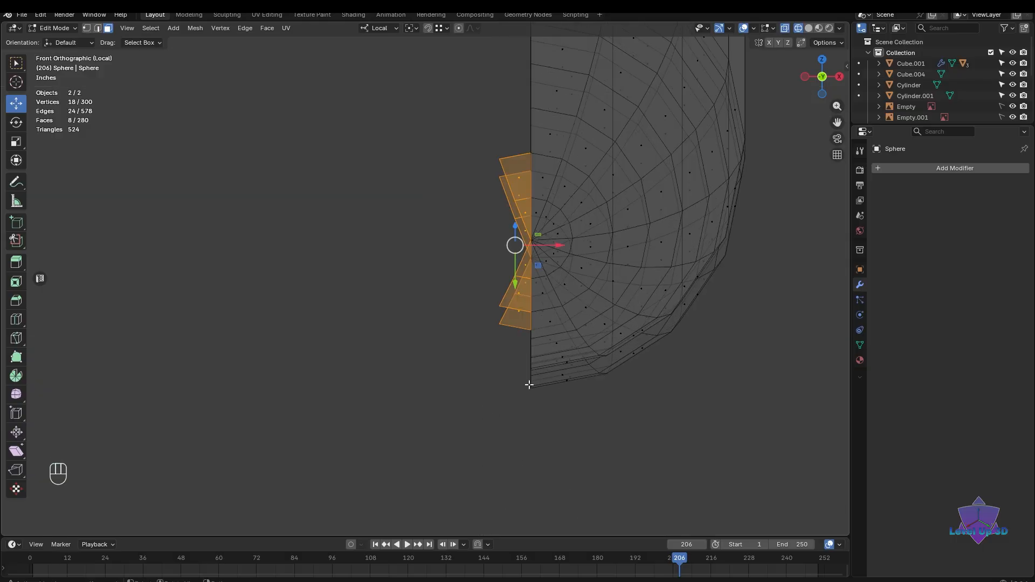
key(x)
click(568, 327)
scroll(571, 328, down, 2)
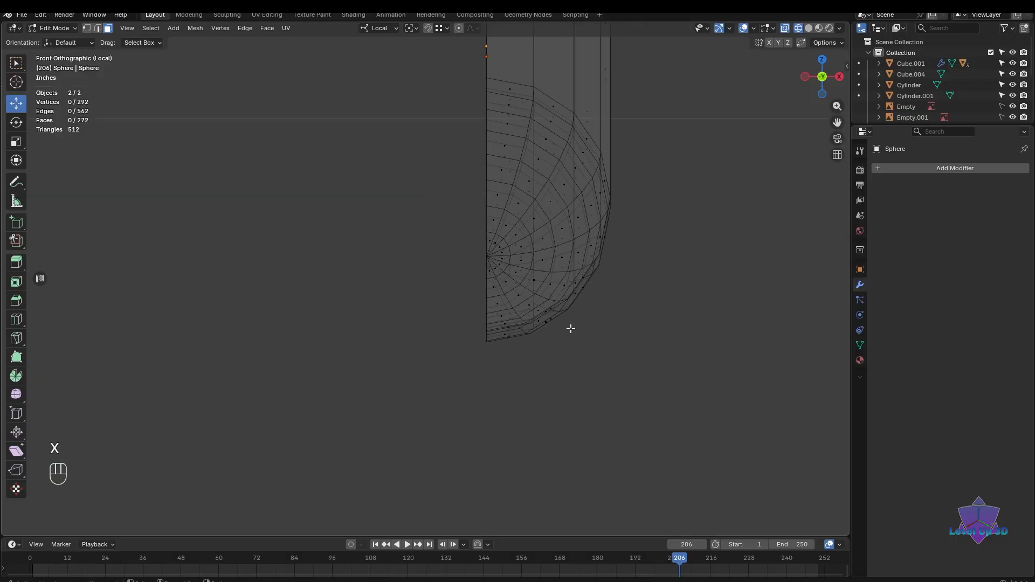
- Leave local view and return to Object Mode with the model in solid shading
shift+middle_drag(571, 328, 583, 379)
scroll(576, 340, down, 3)
middle_drag(575, 340, 490, 349)
scroll(508, 365, down, 2)
key(KP_Divide)
scroll(493, 348, down, 5)
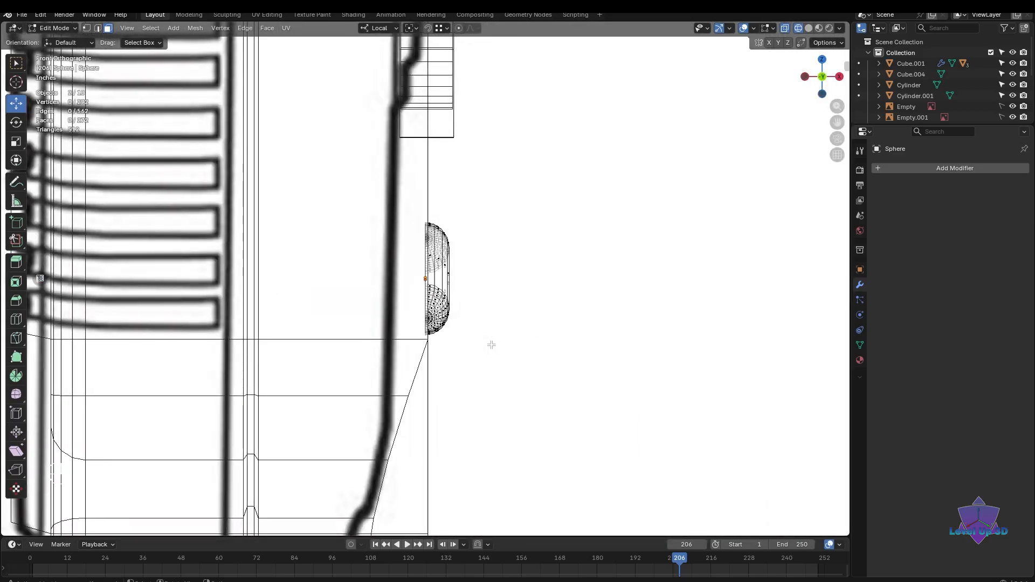
mouse_move(562, 356)
middle_down()
mouse_move(483, 358)
mouse_move(541, 430)
middle_up()
key(shift+z)
key(Tab)
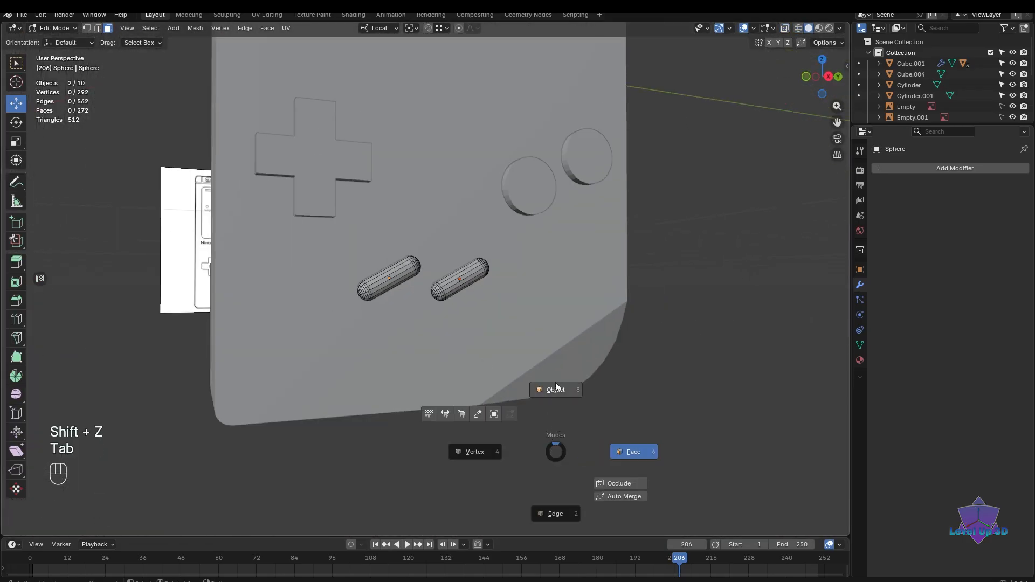
scroll(608, 427, down, 4)
middle_drag(590, 422, 476, 394)
scroll(550, 400, down, 3)
scroll(477, 393, up, 4)
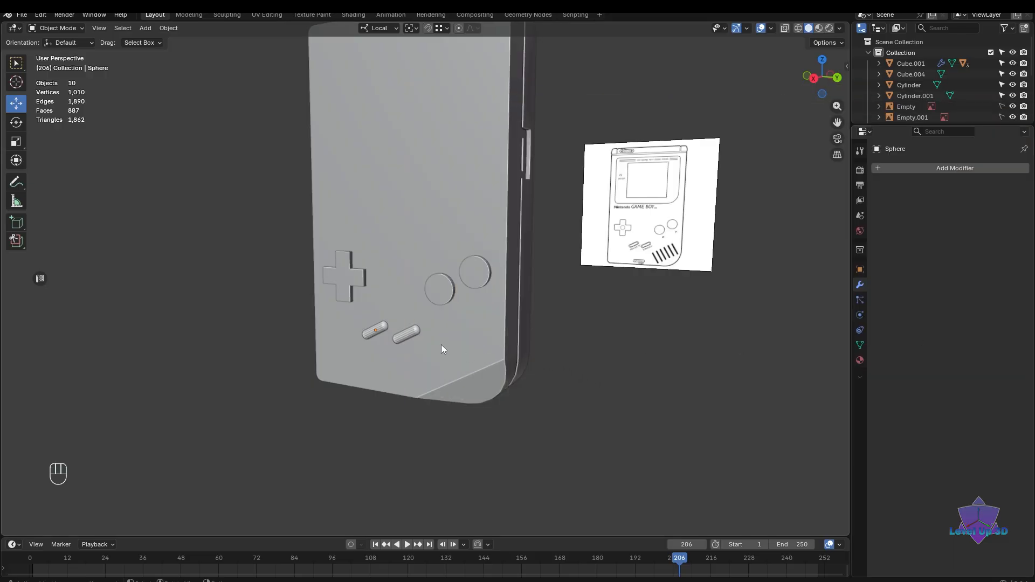
- Show the model in the right orthographic view as wireframe over the reference drawing, with nothing selected
click(442, 349)
key(KP_3)
scroll(536, 367, up, 3)
key(shift+z)
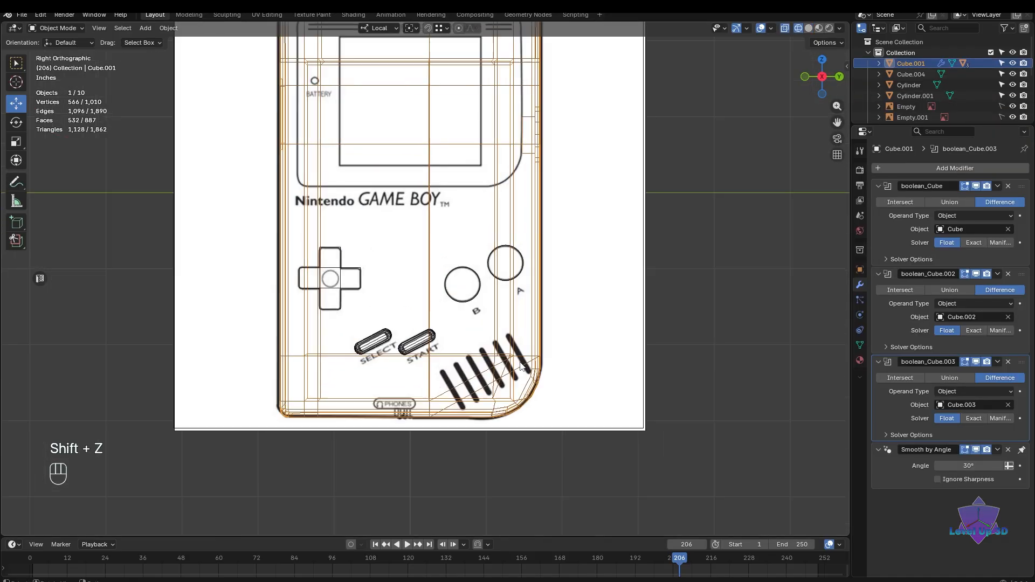
shift+middle_drag(521, 365, 444, 348)
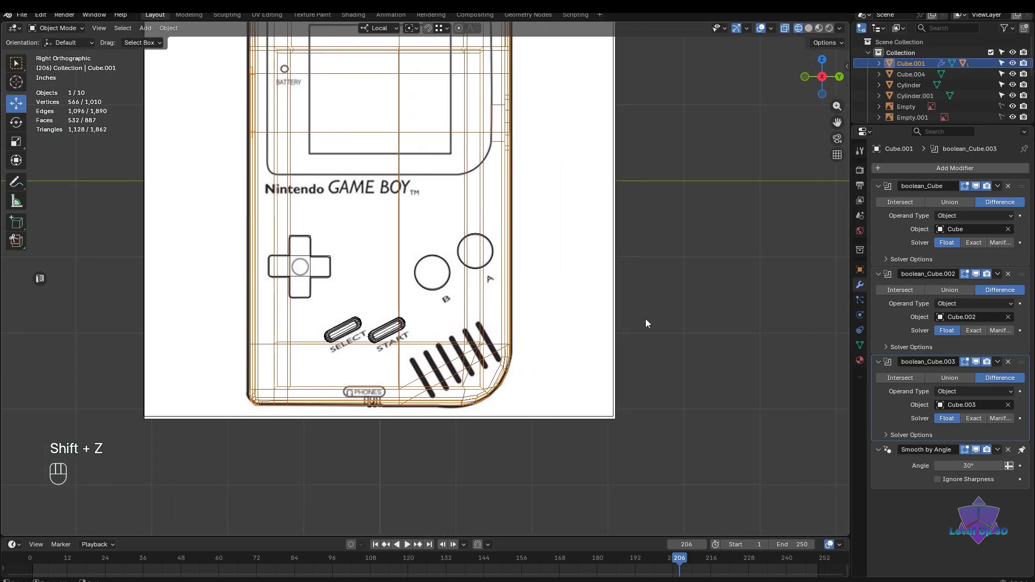
click(645, 319)
scroll(662, 333, down, 3)
shift+middle_drag(639, 295, 626, 258)
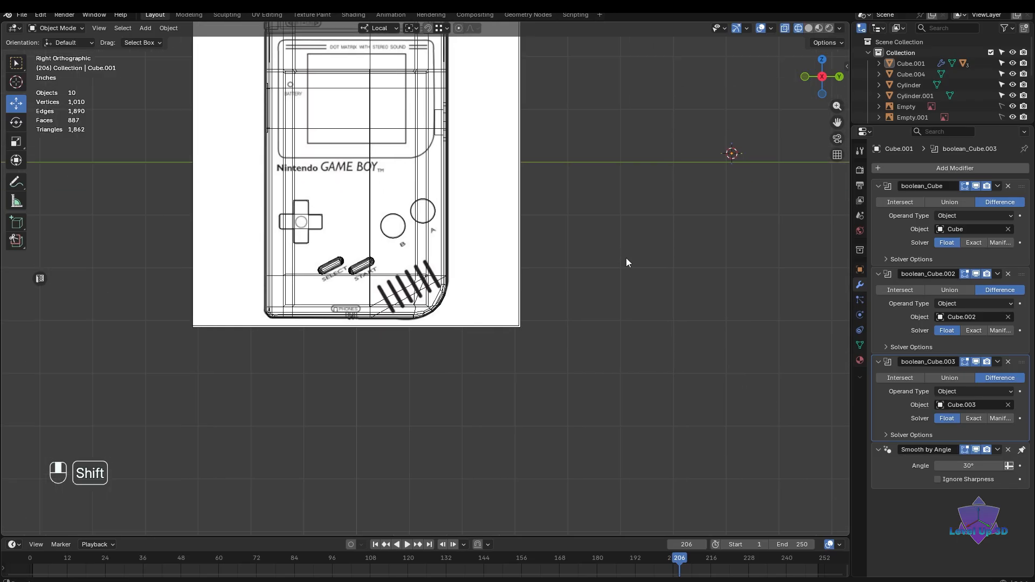
- Add a UV sphere at the 3D cursor and set its Y rotation to 90°
key(shift+a)
mouse_move(626, 259)
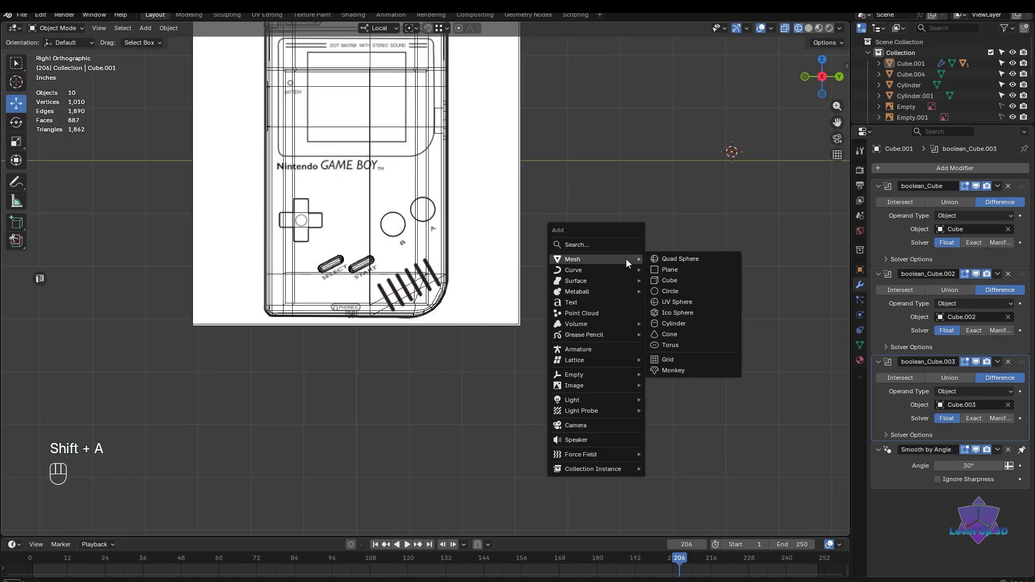
click(679, 303)
scroll(563, 327, down, 3)
scroll(627, 314, up, 2)
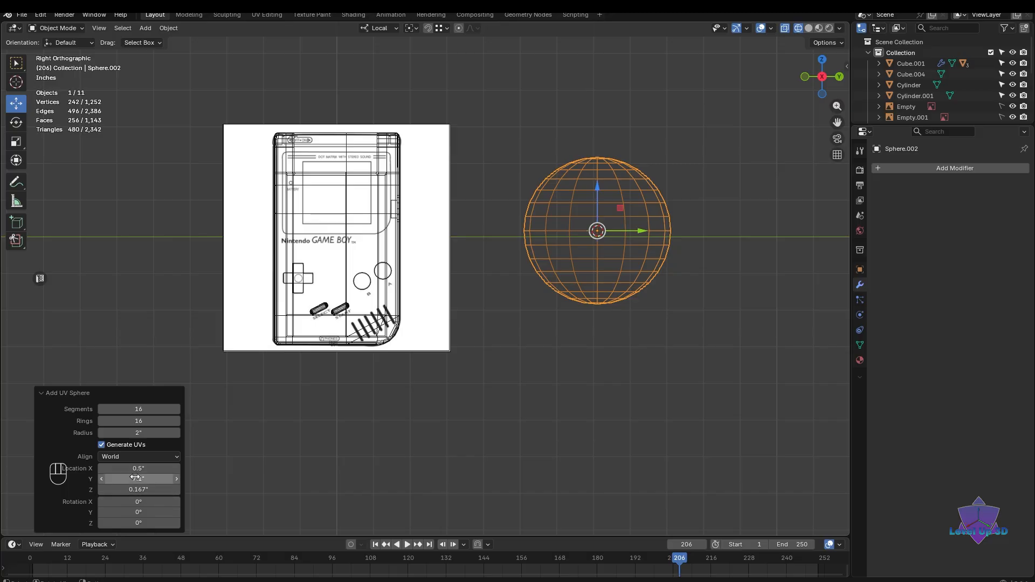
click(144, 513)
text(9)
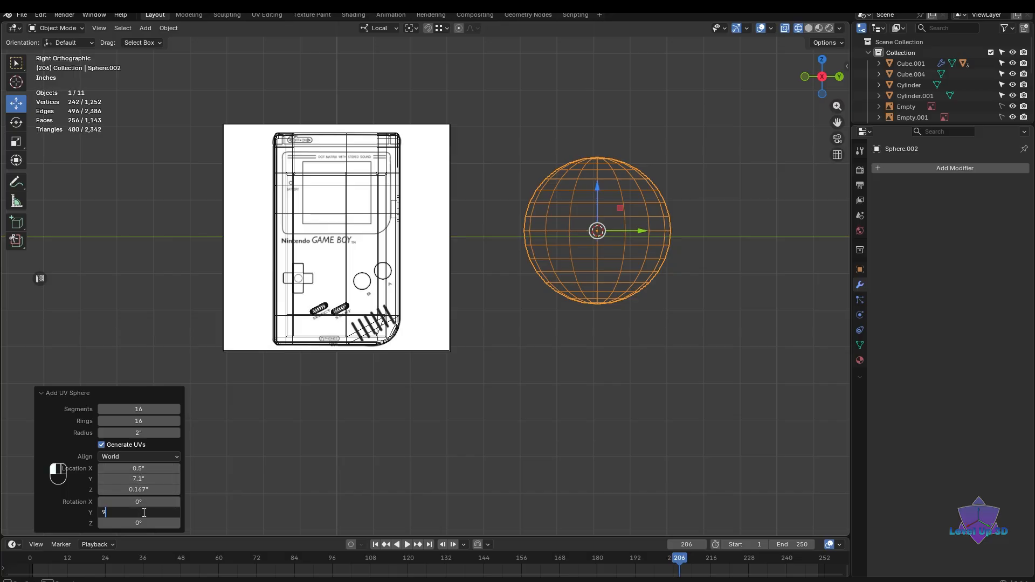
text(0)
key(Return)
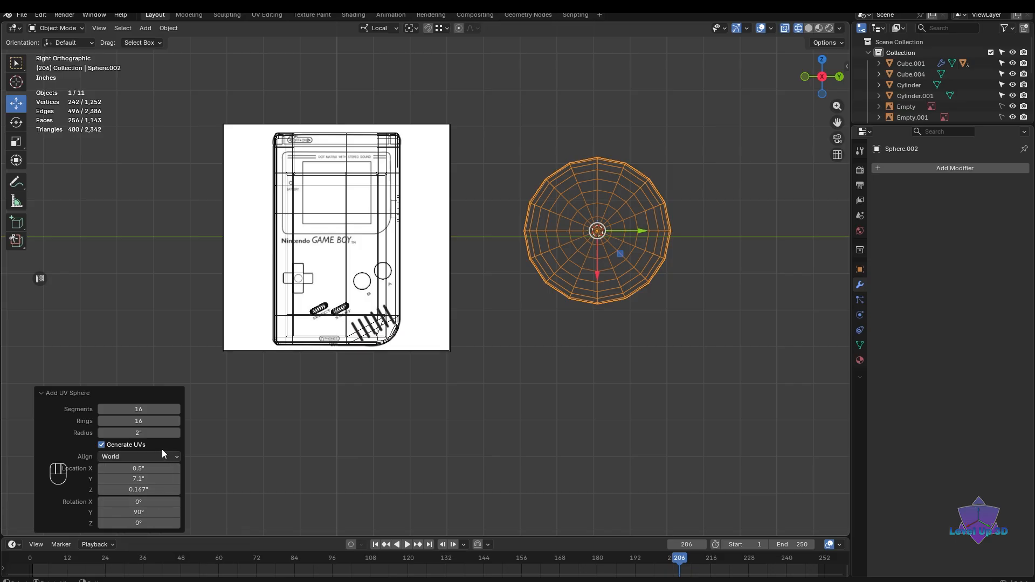
- Move the sphere about 1.338" in local X and -8.175" in local Y so it sits over the D-pad
click(148, 409)
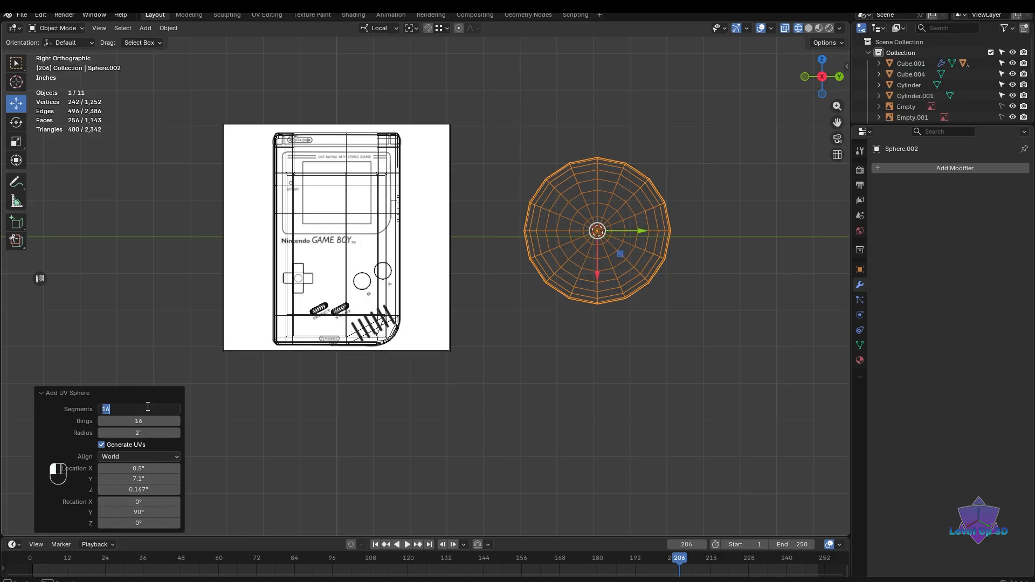
click(589, 403)
key(g)
click(321, 301)
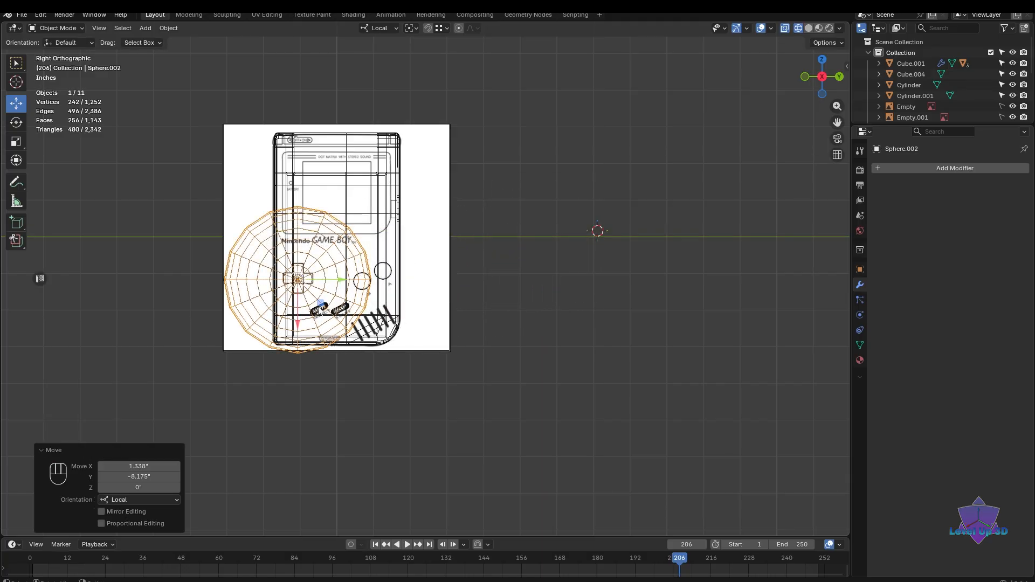
scroll(323, 302, up, 5)
shift+middle_drag(280, 377, 488, 316)
scroll(489, 316, up, 2)
scroll(490, 317, up, 4)
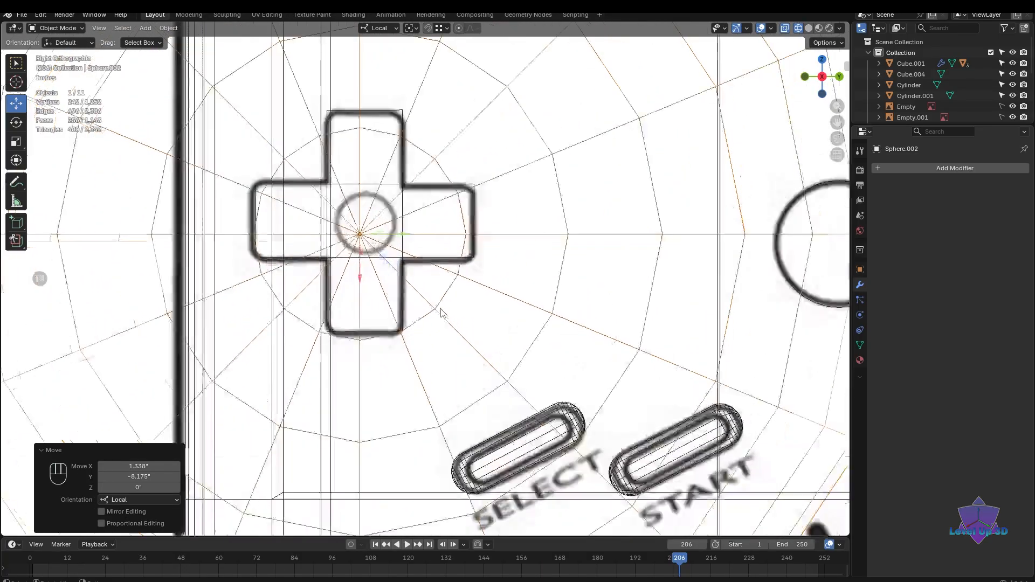
- Set the D-pad's origin to its geometry, using the bounds center
click(474, 200)
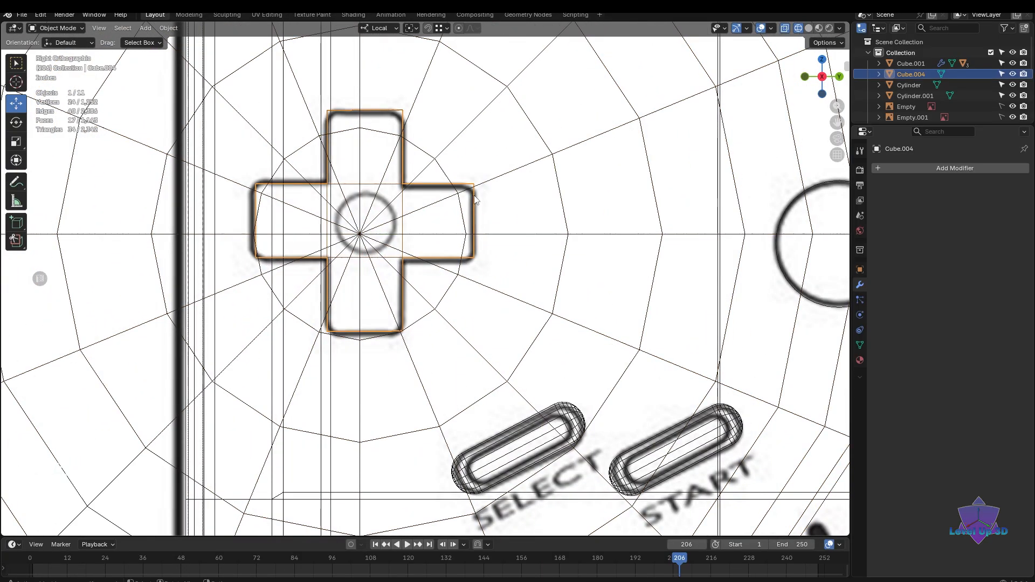
right_click(475, 199)
mouse_move(477, 201)
click(530, 212)
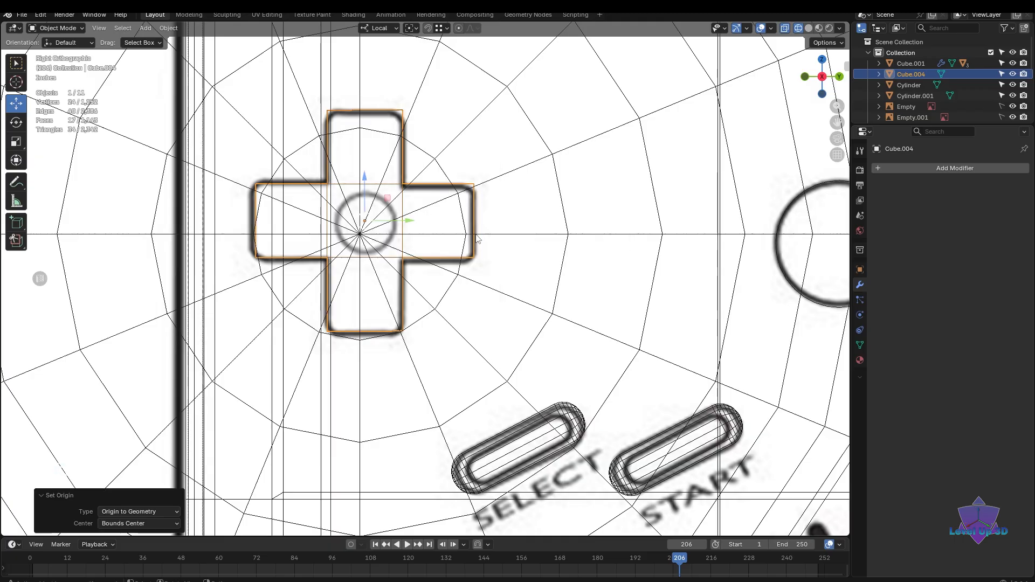
- Shift the sphere about 0.02" along local X onto the D-pad's center and scale it uniformly to about 0.267
click(365, 240)
mouse_move(360, 258)
mouse_down()
mouse_move(372, 225)
mouse_move(397, 215)
mouse_move(366, 243)
mouse_up()
scroll(366, 242, down, 5)
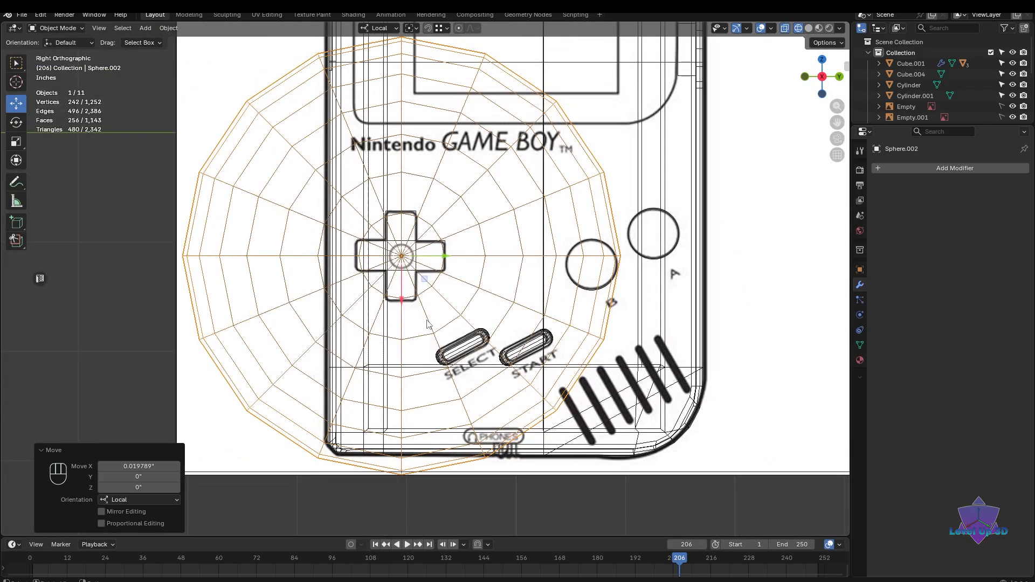
key(s)
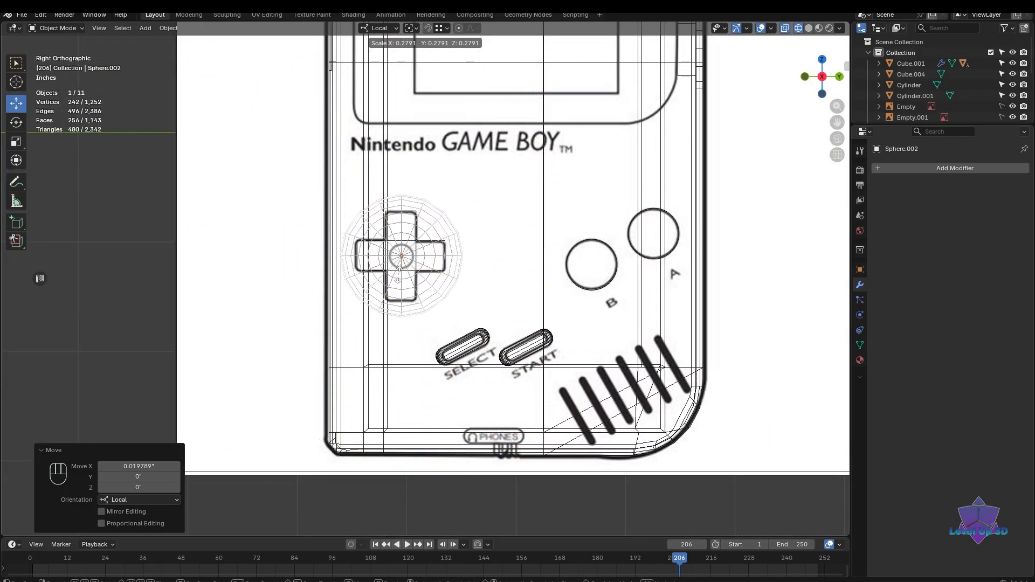
click(399, 276)
- In front view, flatten the sphere to about 0.22 along local Z and move it about 0.076" outward along that axis
scroll(399, 277, down, 3)
middle_drag(431, 323, 564, 363)
scroll(564, 363, up, 5)
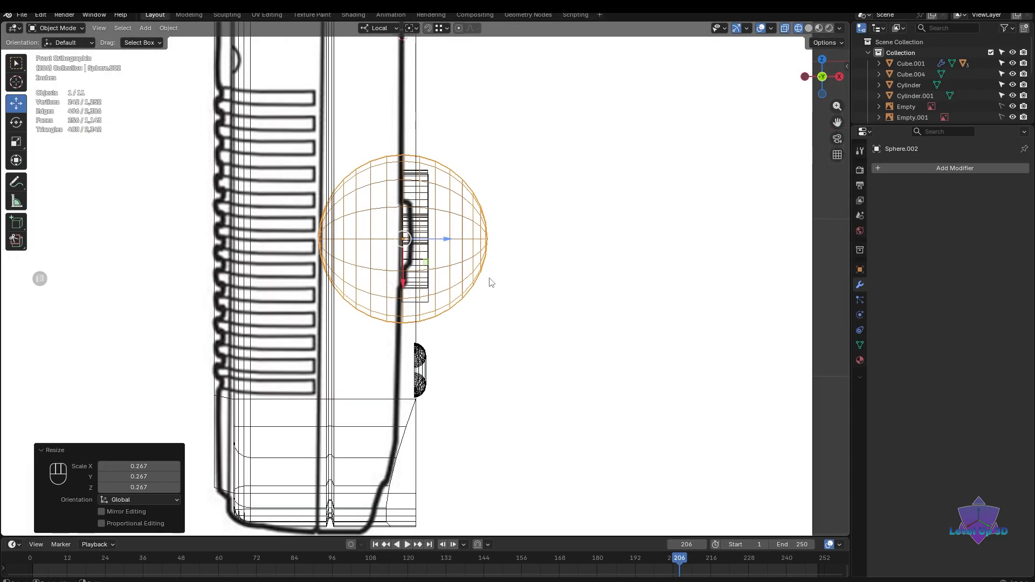
key(s)
key(z)
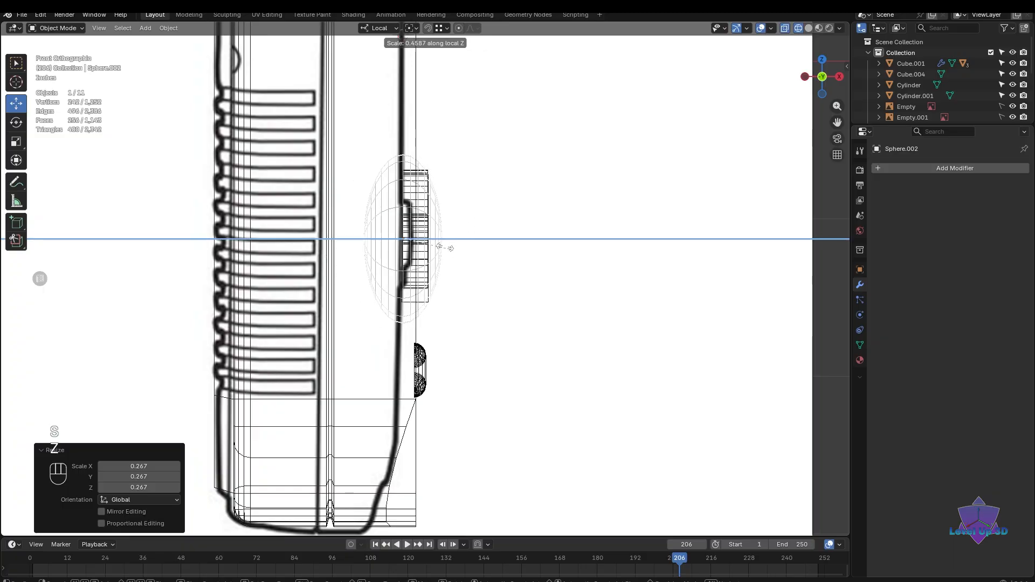
click(444, 241)
scroll(440, 232, up, 2)
key(g)
key(z)
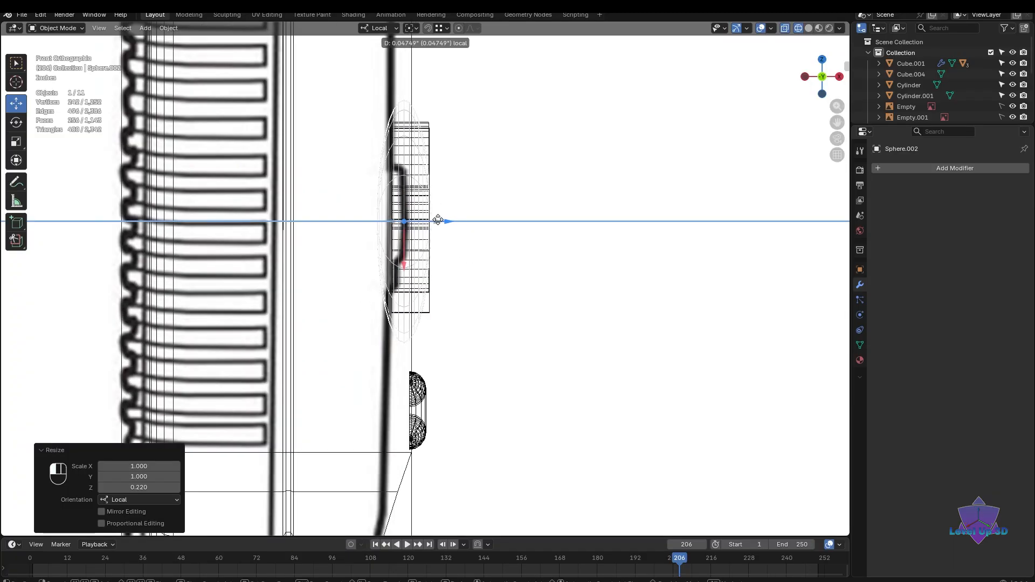
click(443, 221)
- Cut the flattened sphere out of the Game Boy body with a Boolean Difference brush, in solid shading
key(shift+z)
mouse_move(464, 266)
middle_down()
mouse_move(504, 320)
mouse_move(476, 349)
mouse_move(426, 325)
middle_up()
scroll(505, 290, down, 2)
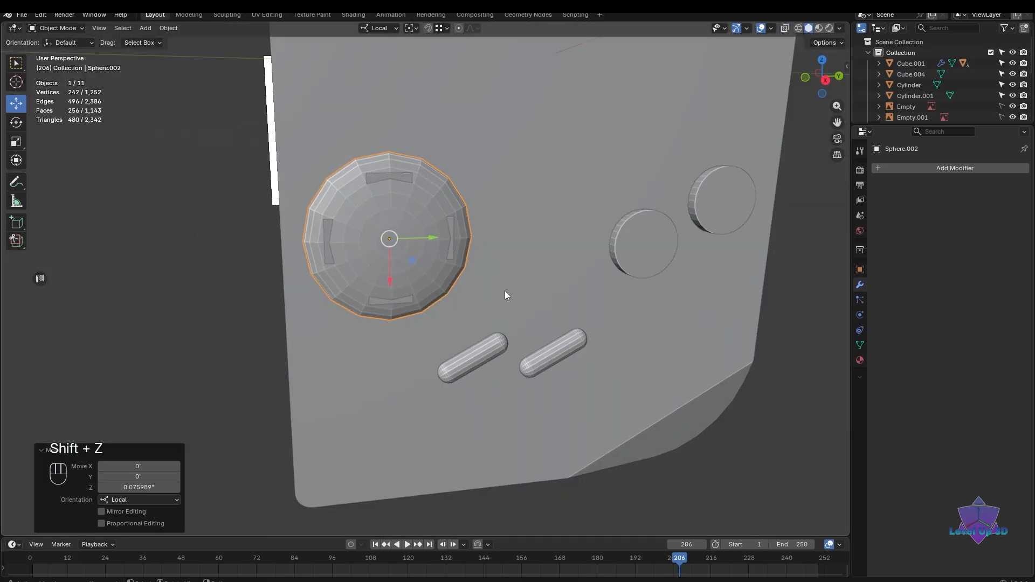
shift+click(518, 264)
key(ctrl+KP_Subtract)
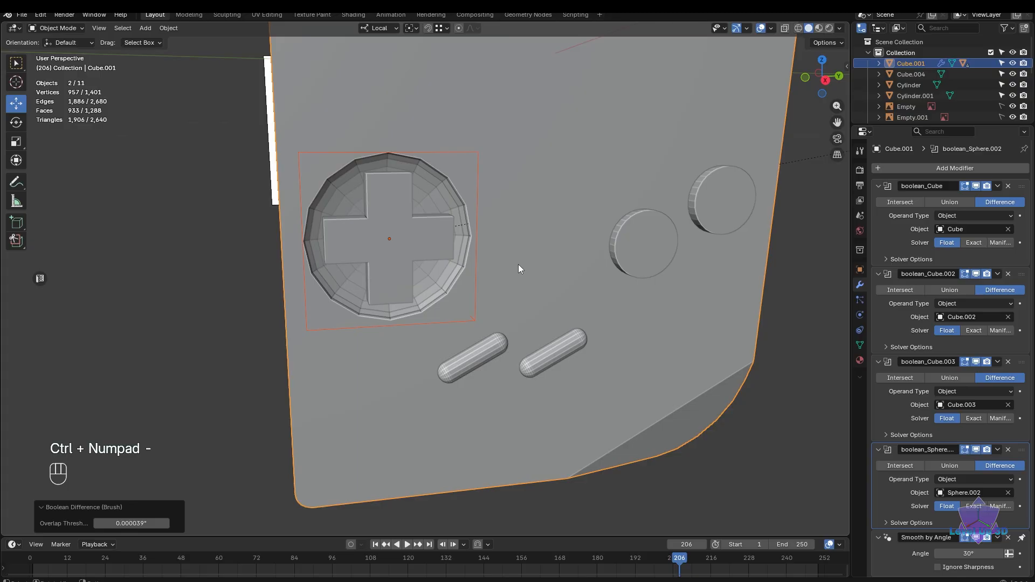
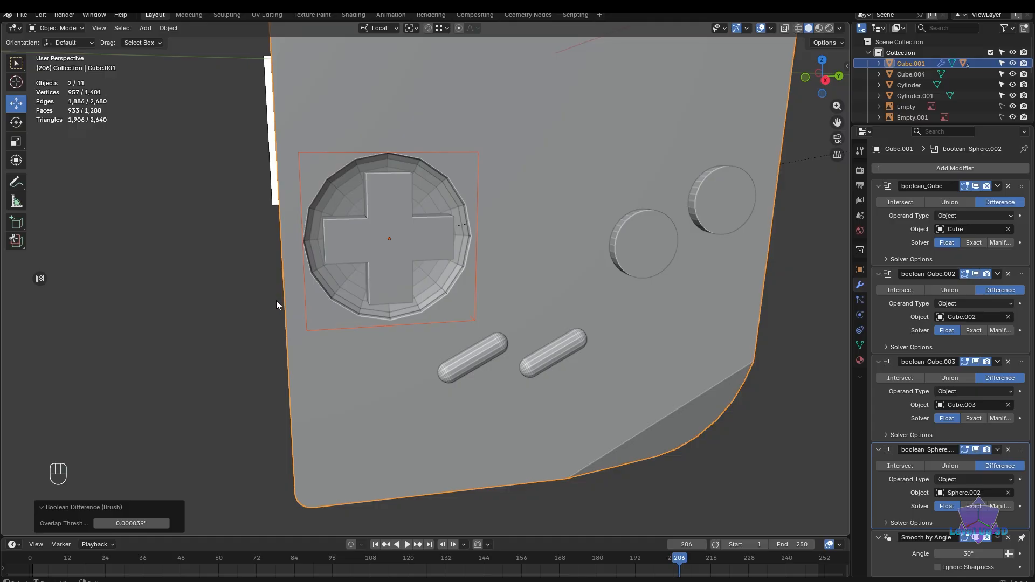
- Move the cutter sphere about 0.024" outward along its local Z to make the D-pad recess shallower
middle_drag(276, 306, 321, 351)
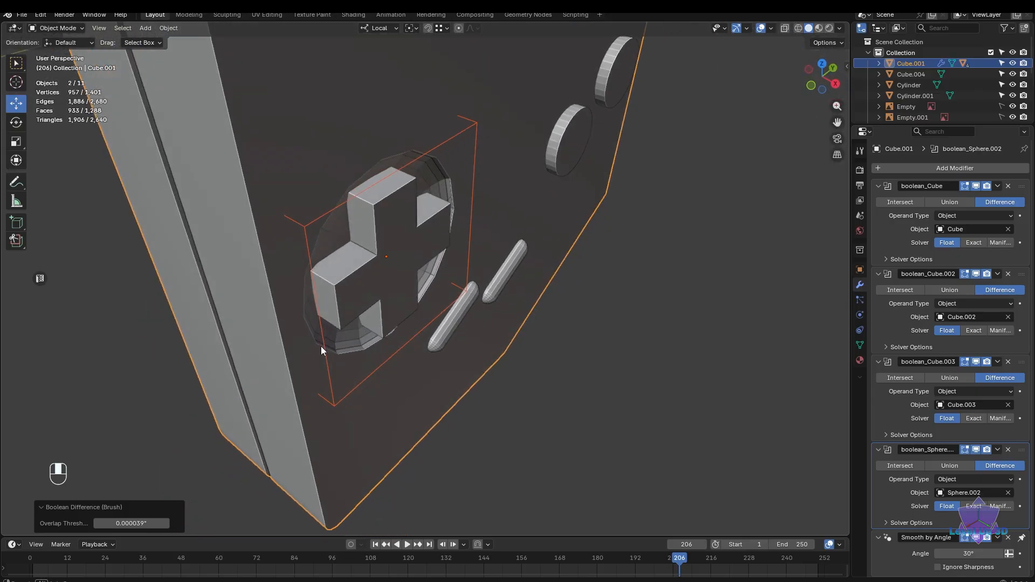
click(356, 390)
middle_drag(357, 390, 518, 346)
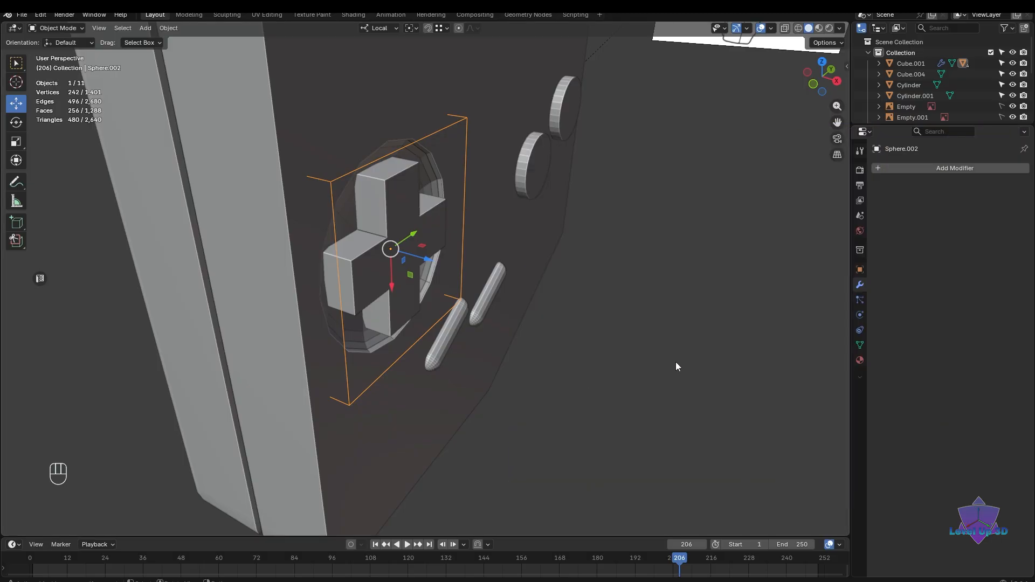
middle_drag(677, 366, 640, 353)
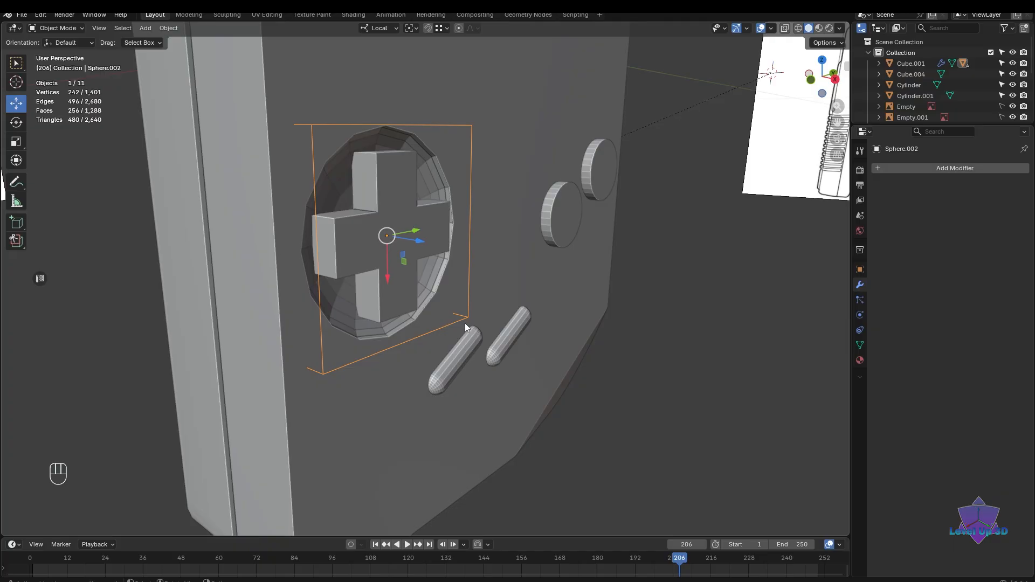
mouse_move(465, 323)
middle_down()
mouse_move(503, 332)
mouse_move(549, 370)
mouse_move(600, 364)
mouse_move(532, 313)
mouse_move(511, 331)
mouse_move(508, 358)
mouse_move(485, 370)
mouse_move(468, 339)
middle_up()
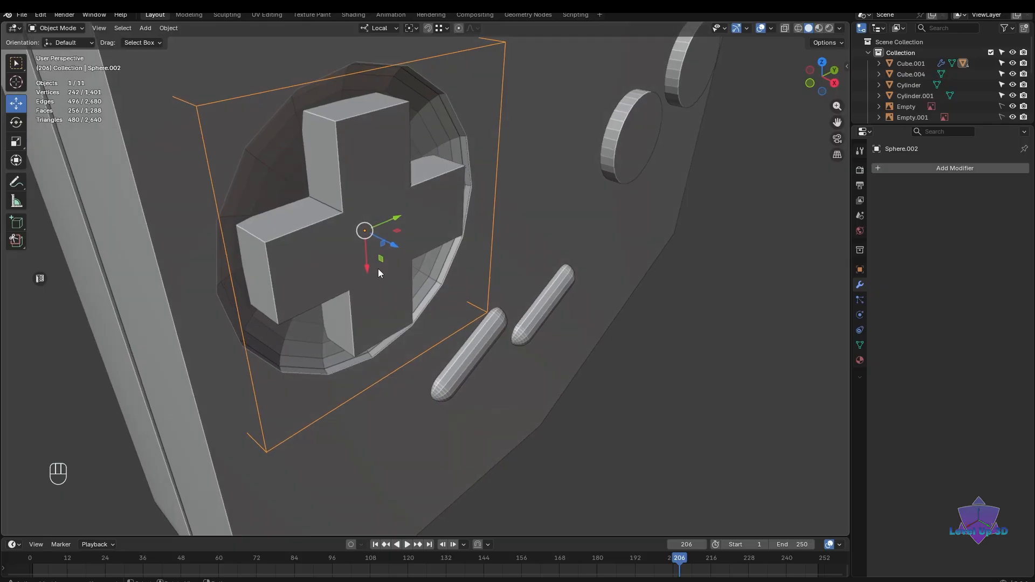
drag(397, 245, 403, 247)
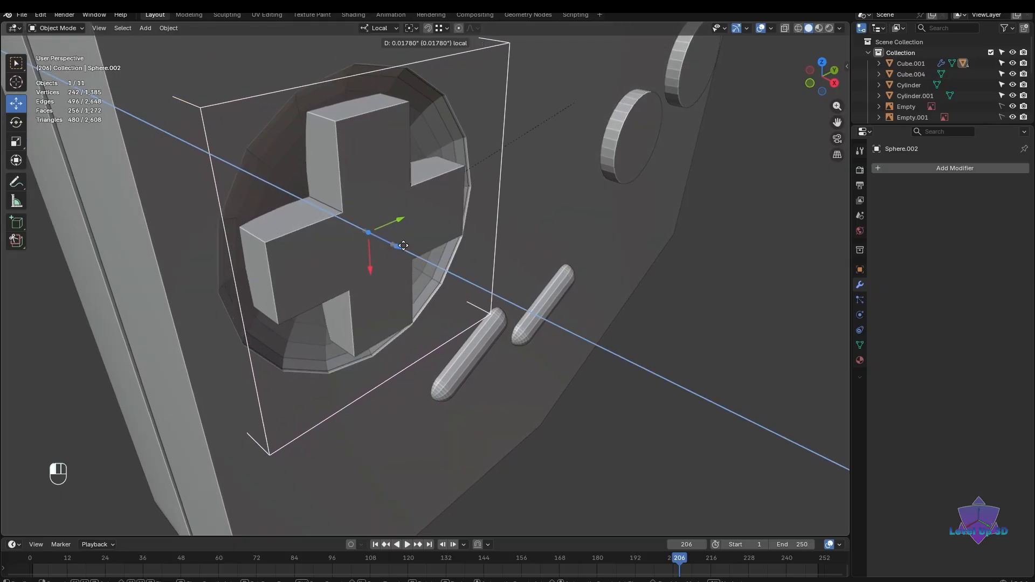
click(432, 291)
- In front wireframe view, scale the cutter sphere to about 0.618 along local Z and return to solid shading
mouse_move(435, 296)
alt+middle_down()
mouse_move(627, 312)
mouse_move(600, 309)
alt+middle_up()
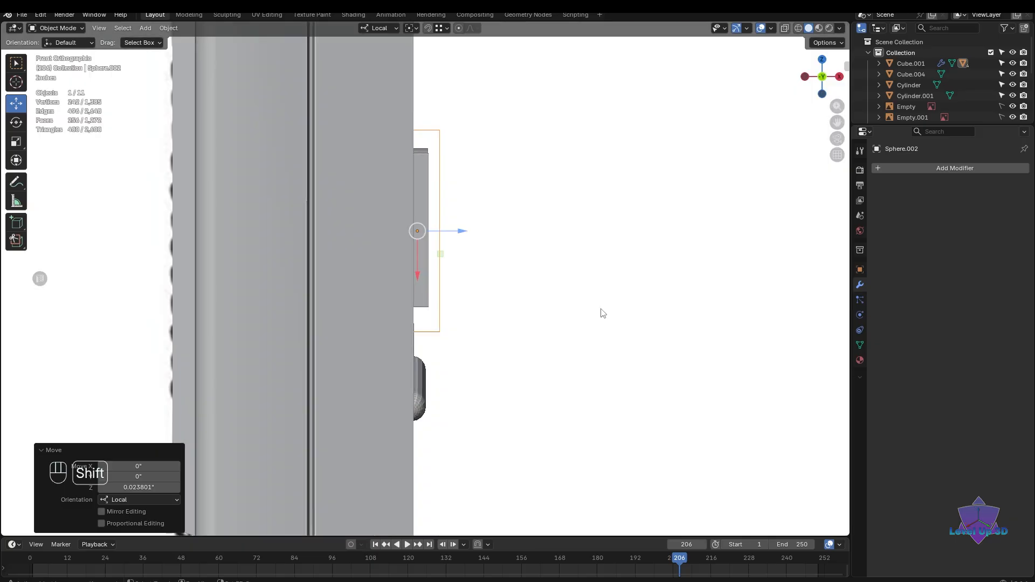
key(shift+z)
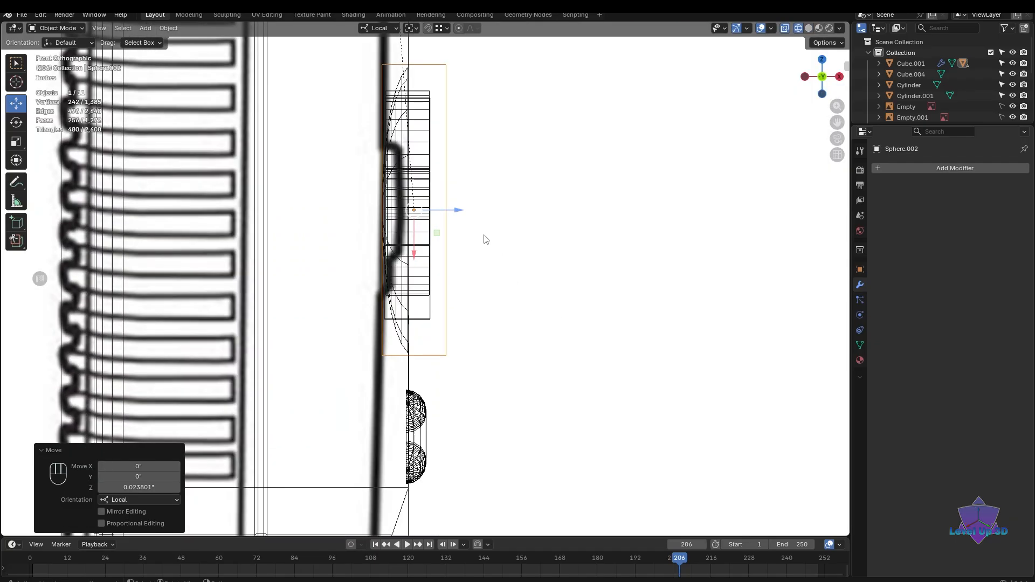
key(s)
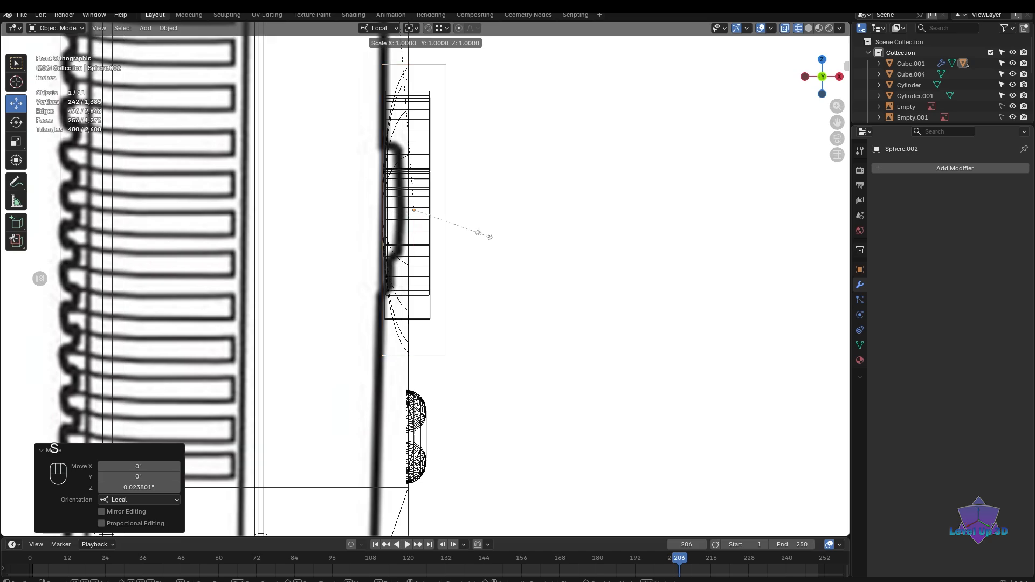
key(z)
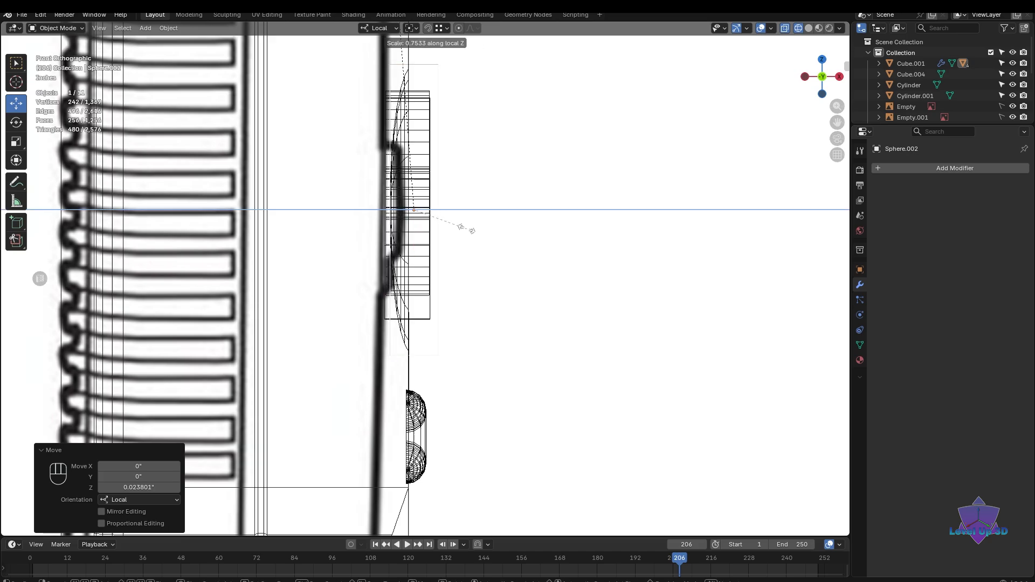
click(463, 233)
key(shift+z)
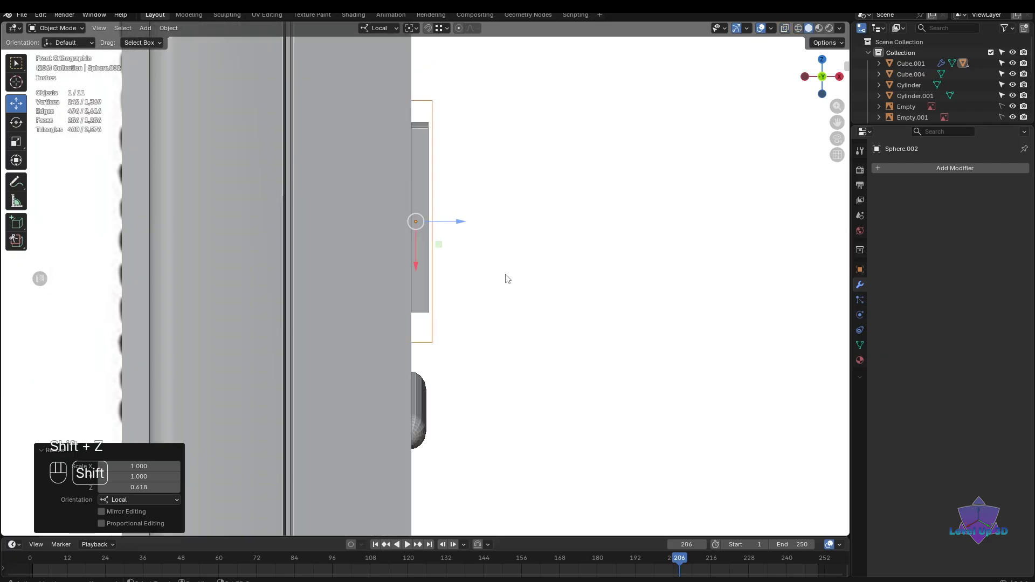
- Flatten the cutter sphere further by scaling it to about 0.85 along local Z
middle_drag(504, 278, 357, 330)
scroll(467, 303, up, 5)
scroll(426, 304, up, 3)
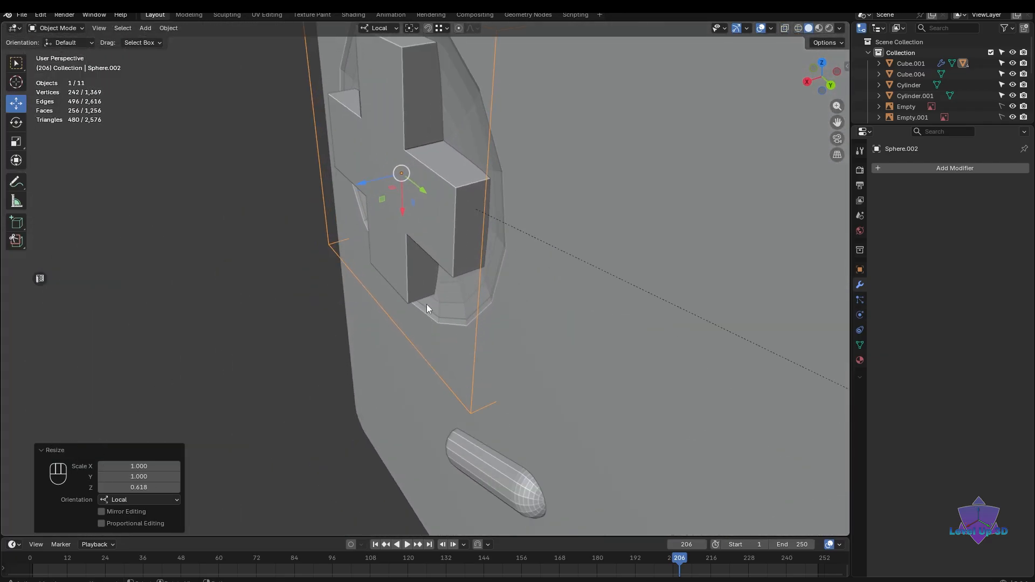
key(s)
key(z)
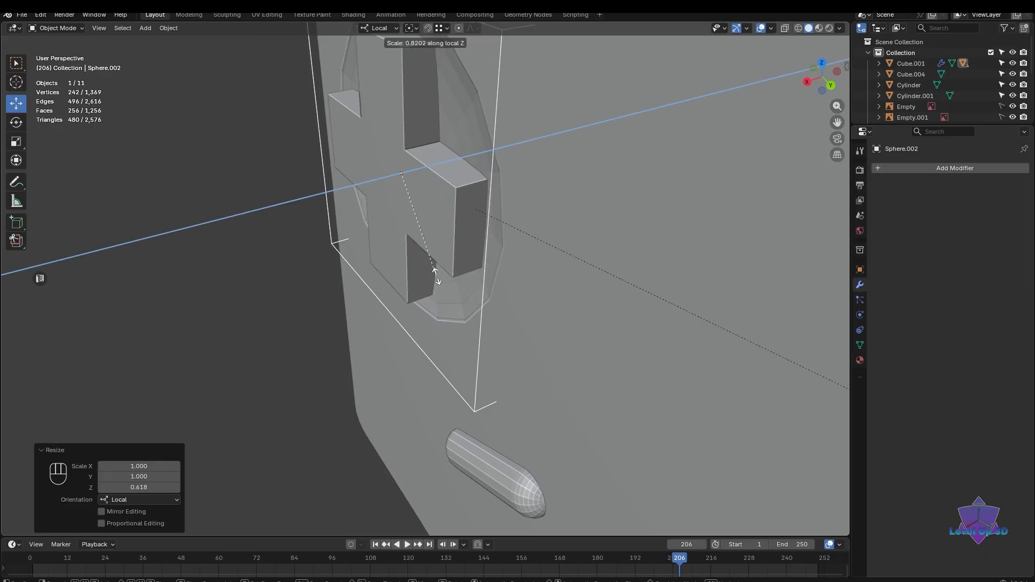
click(435, 276)
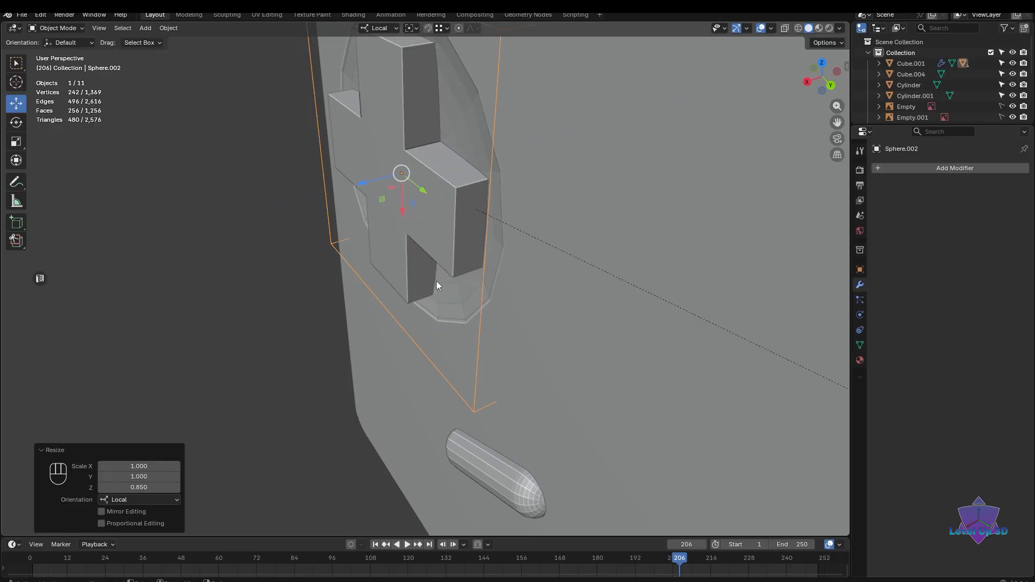
- Hide the cutter sphere and move the D-pad about -0.024" along its local X, into the recess
scroll(493, 276, down, 4)
middle_drag(436, 280, 550, 282)
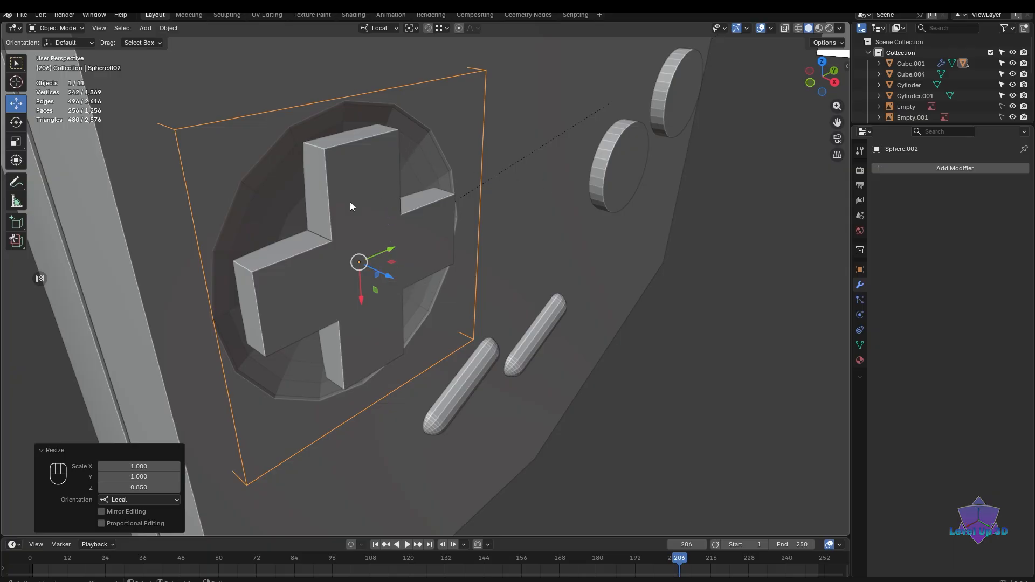
key(h)
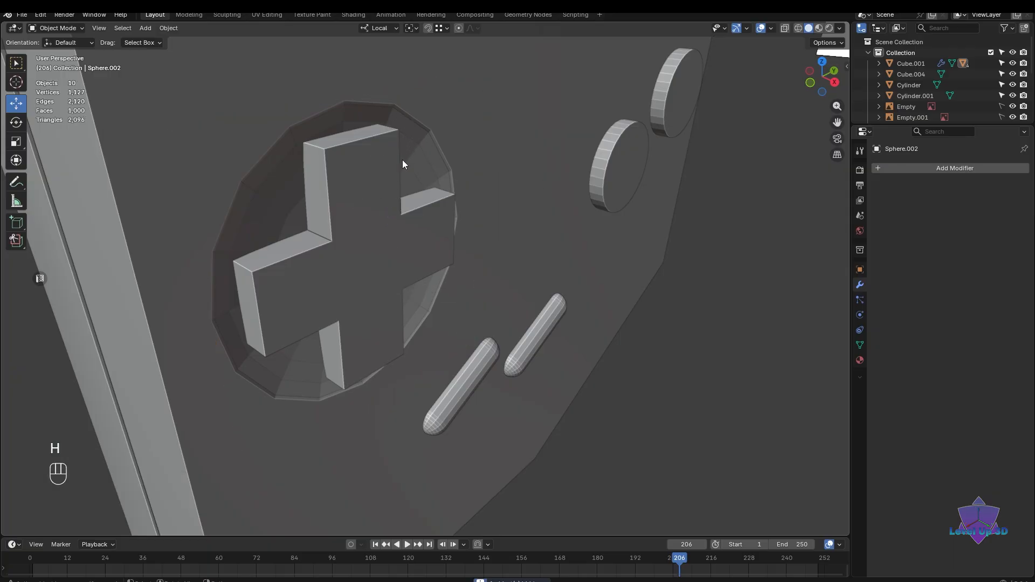
click(387, 202)
middle_drag(388, 203, 399, 274)
drag(397, 274, 393, 273)
mouse_move(393, 273)
alt+middle_down()
mouse_move(436, 291)
mouse_move(487, 286)
mouse_move(345, 280)
mouse_move(406, 279)
alt+middle_up()
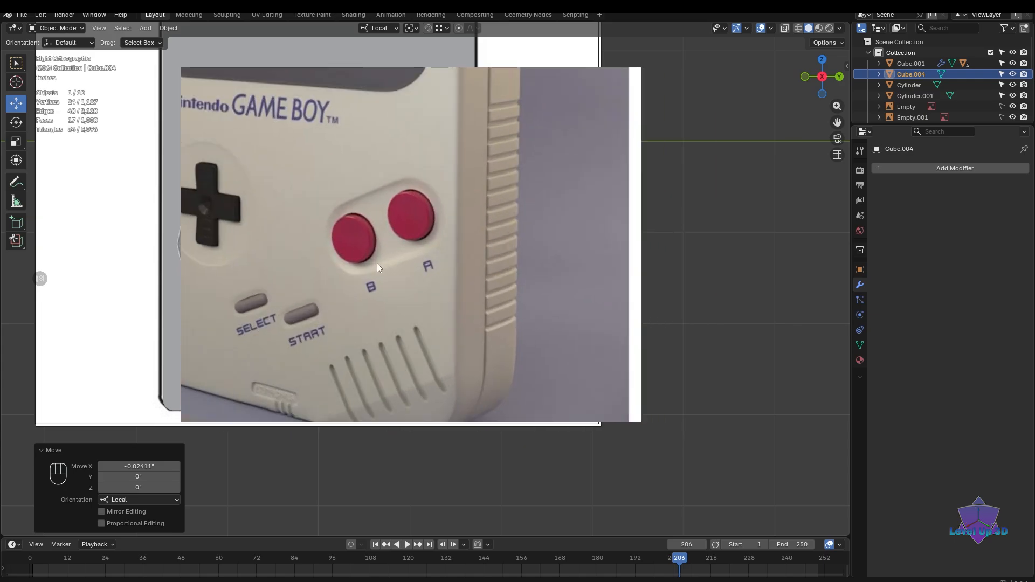
- Add a mesh cylinder beside the Game Boy body in the right view
scroll(645, 278, down, 2)
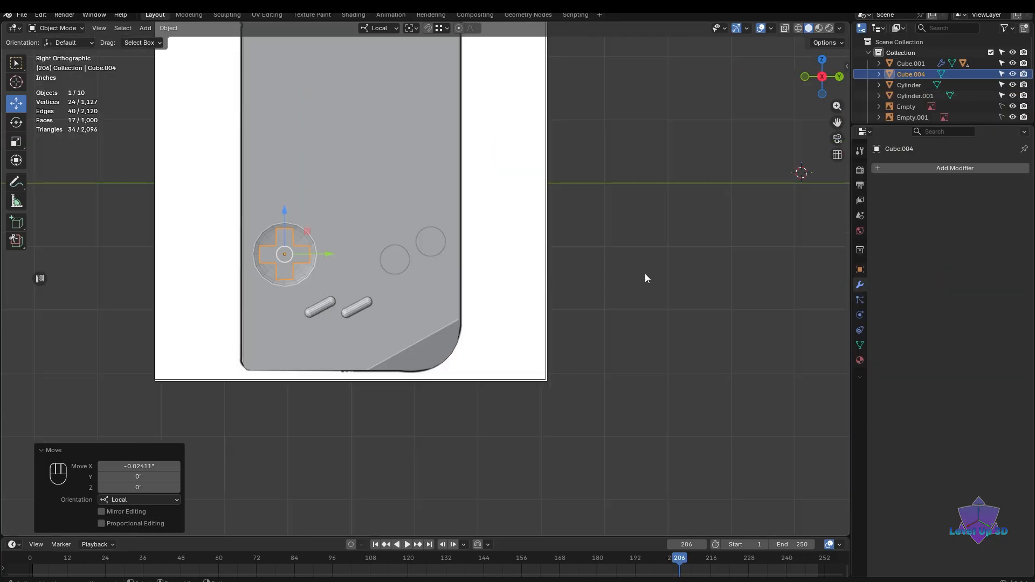
shift+middle_drag(645, 277, 374, 282)
click(516, 245)
scroll(502, 259, down, 2)
scroll(477, 272, up, 2)
scroll(436, 222, down, 2)
key(shift+a)
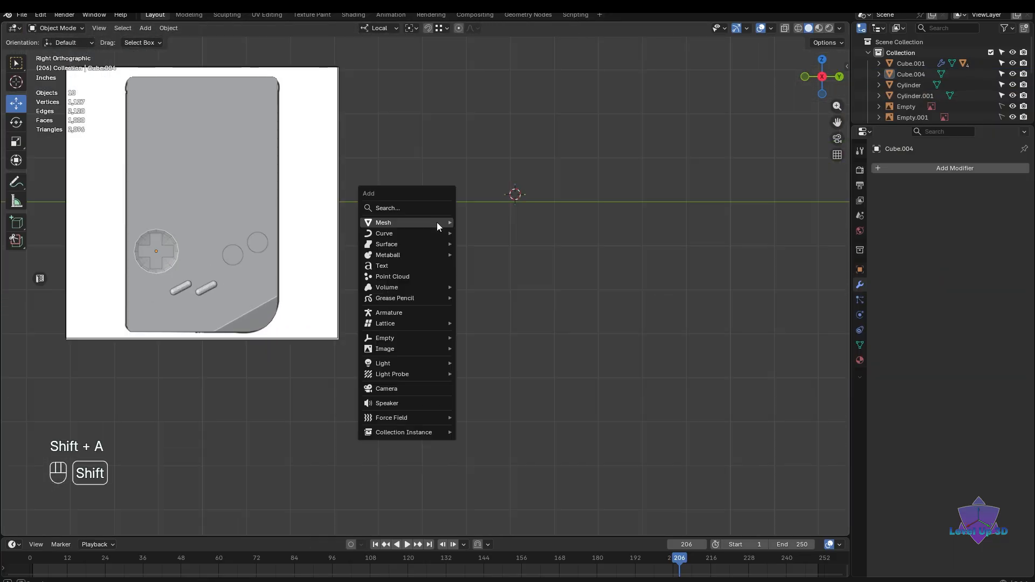
mouse_move(437, 222)
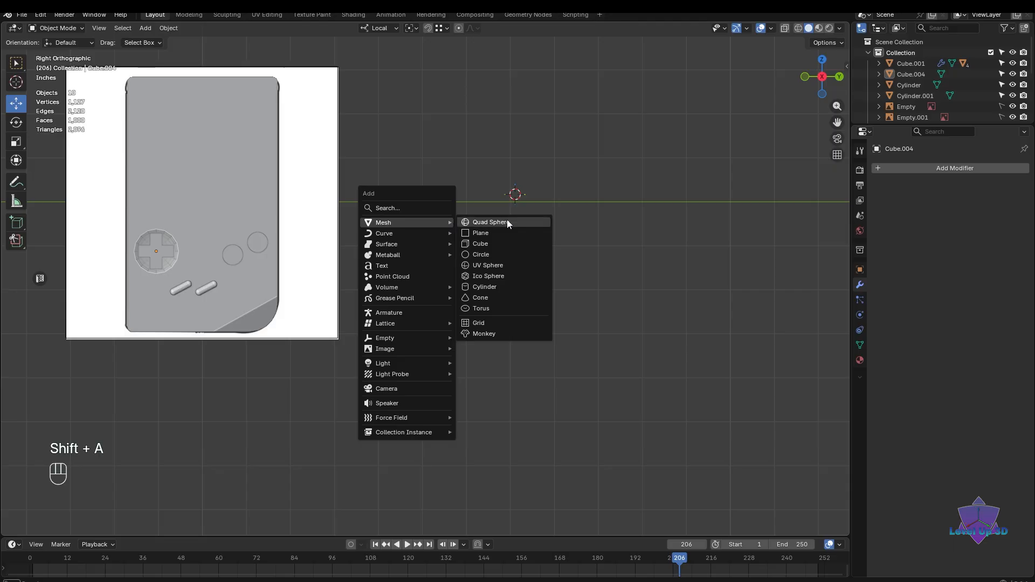
click(509, 287)
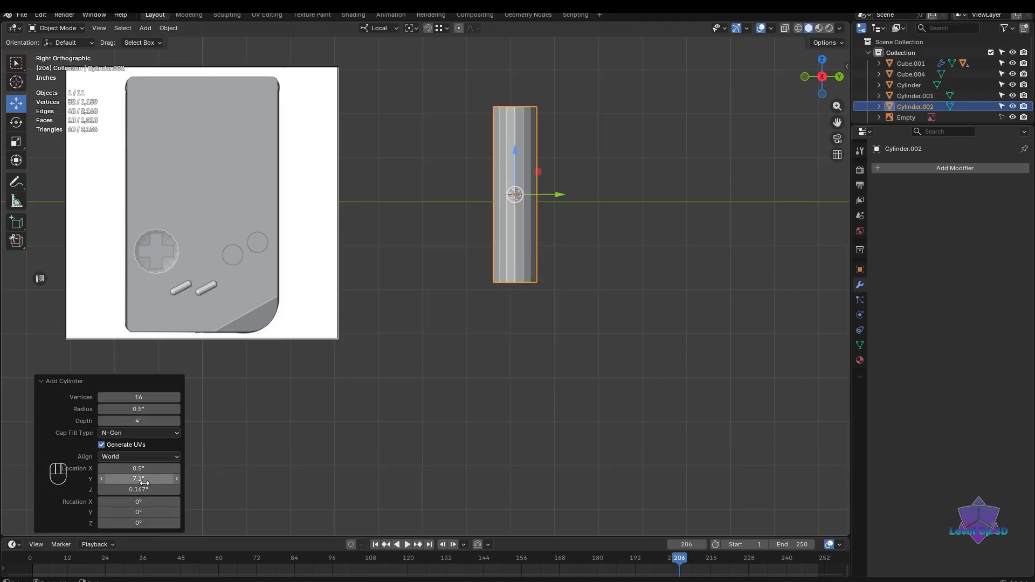
- Set the new cylinder to 24 vertices and its Y rotation to 90°
click(138, 398)
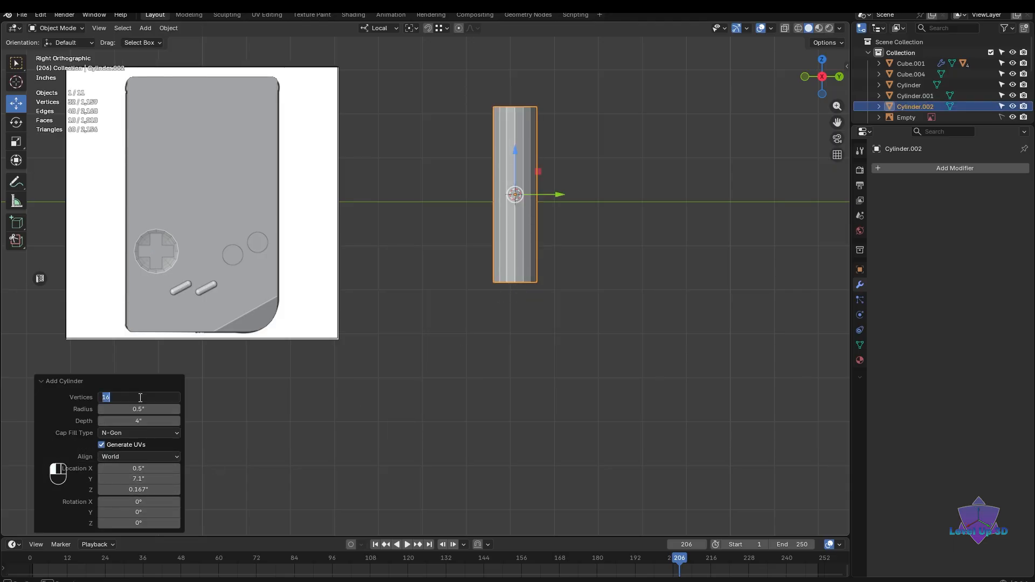
text(24)
key(Return)
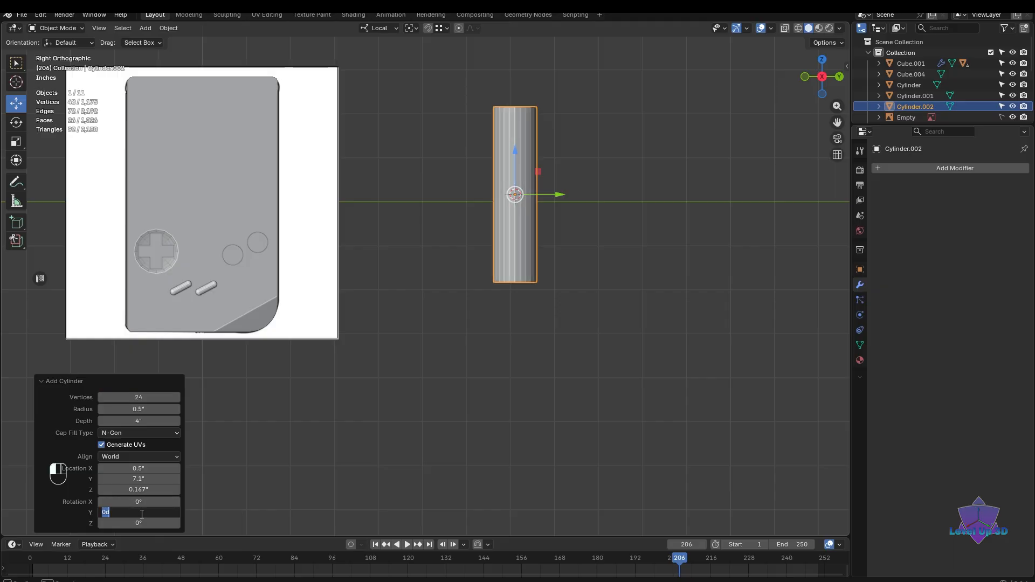
text(90)
key(Return)
- In wireframe edit mode, bevel the cylinder's two opposite side edges by about 0.0178" with one segment
key(shift+z)
key(Tab)
click(424, 338)
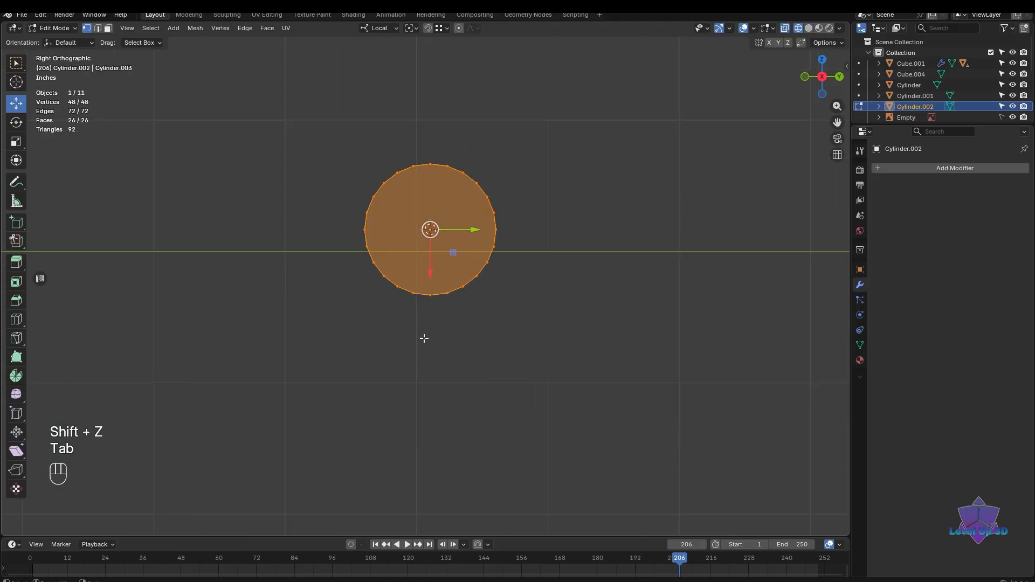
scroll(422, 282, up, 1)
drag(344, 211, 561, 234)
scroll(550, 254, up, 2)
shift+middle_drag(550, 254, 509, 269)
scroll(571, 303, down, 3)
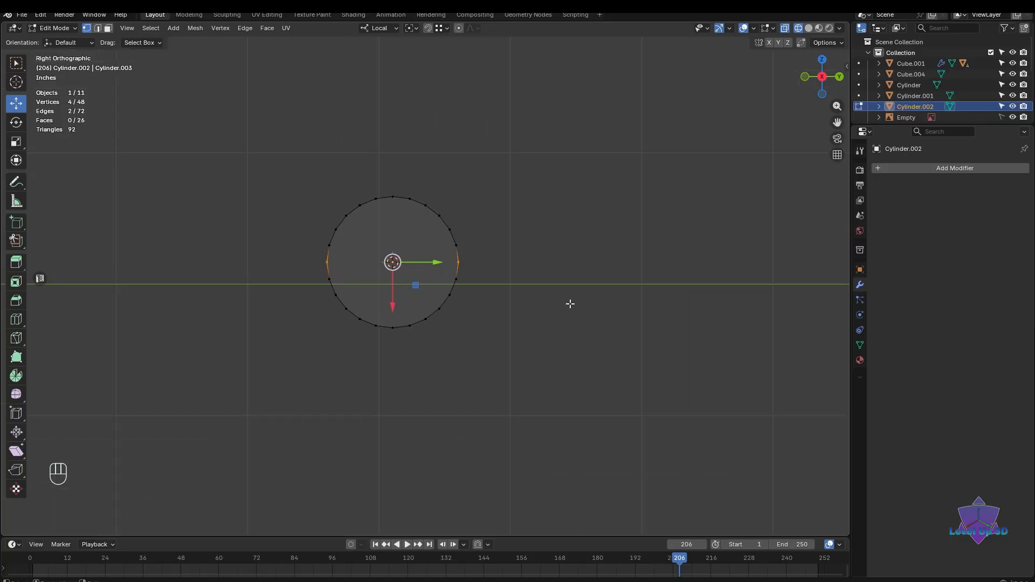
middle_drag(571, 303, 493, 317)
scroll(499, 315, up, 2)
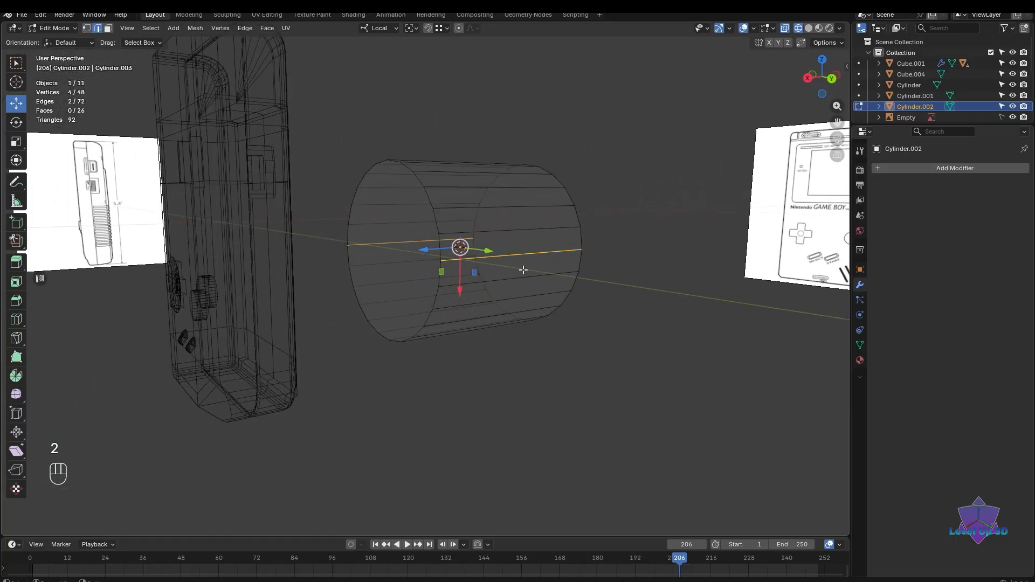
middle_drag(523, 269, 519, 344)
scroll(506, 303, up, 2)
key(ctrl+b)
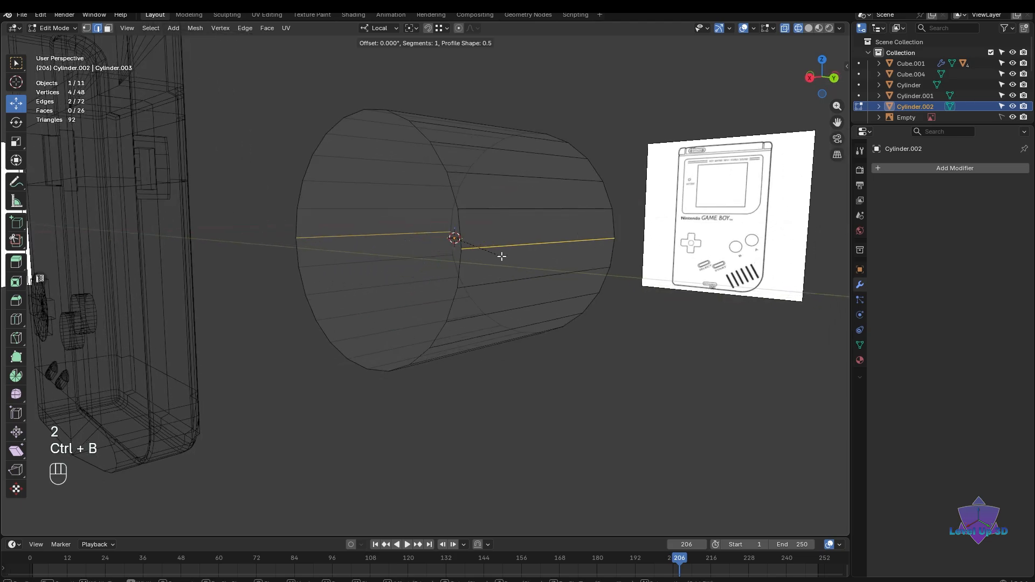
click(501, 266)
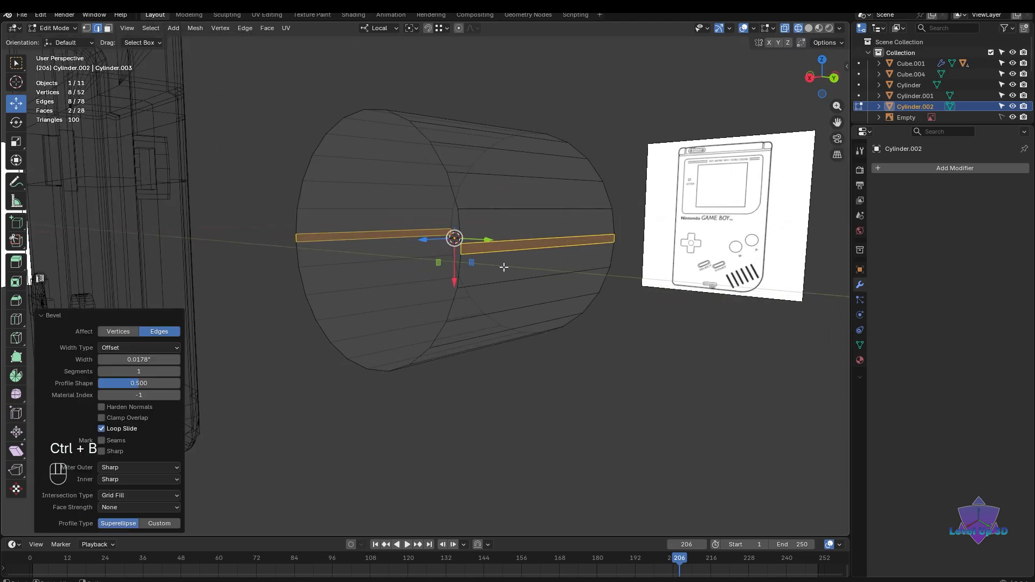
- Move the lower half of the cylinder's vertices about 1.5" along local X to stretch it into a rounded slot shape
middle_drag(501, 266, 572, 323)
scroll(562, 324, up, 2)
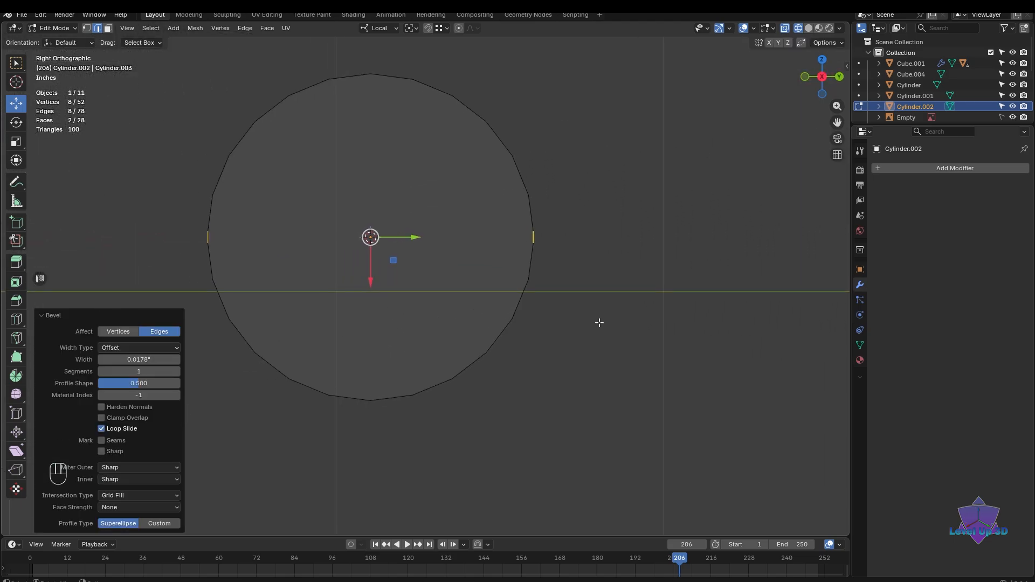
key(1)
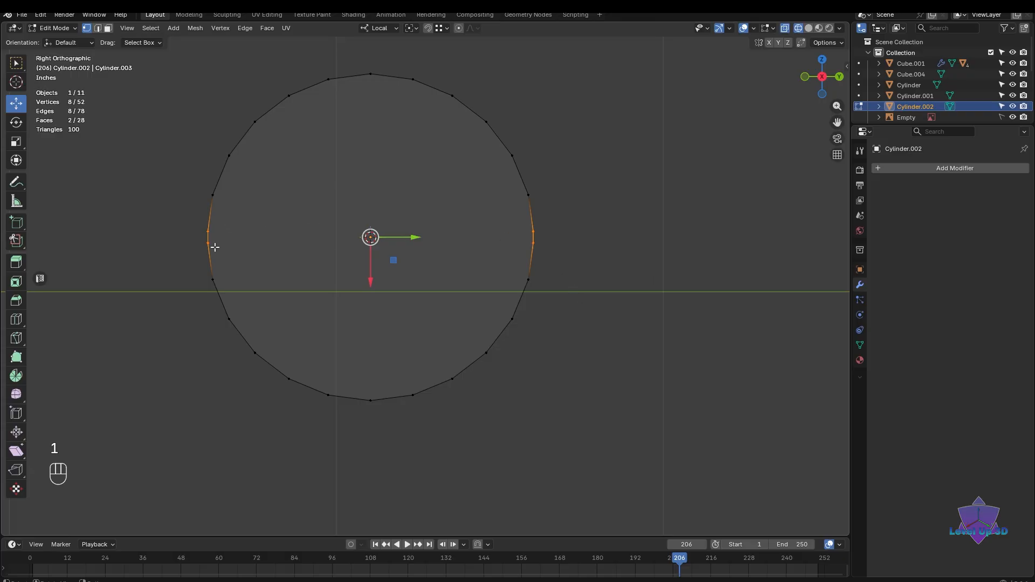
drag(570, 237, 149, 469)
scroll(208, 442, down, 3)
shift+middle_drag(209, 441, 443, 244)
scroll(443, 244, down, 1)
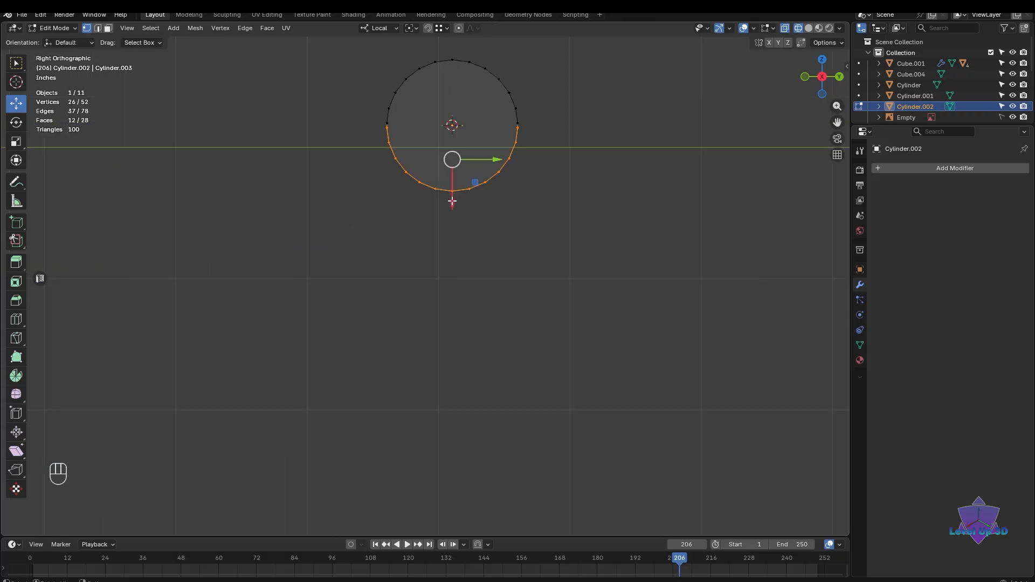
drag(447, 195, 448, 390)
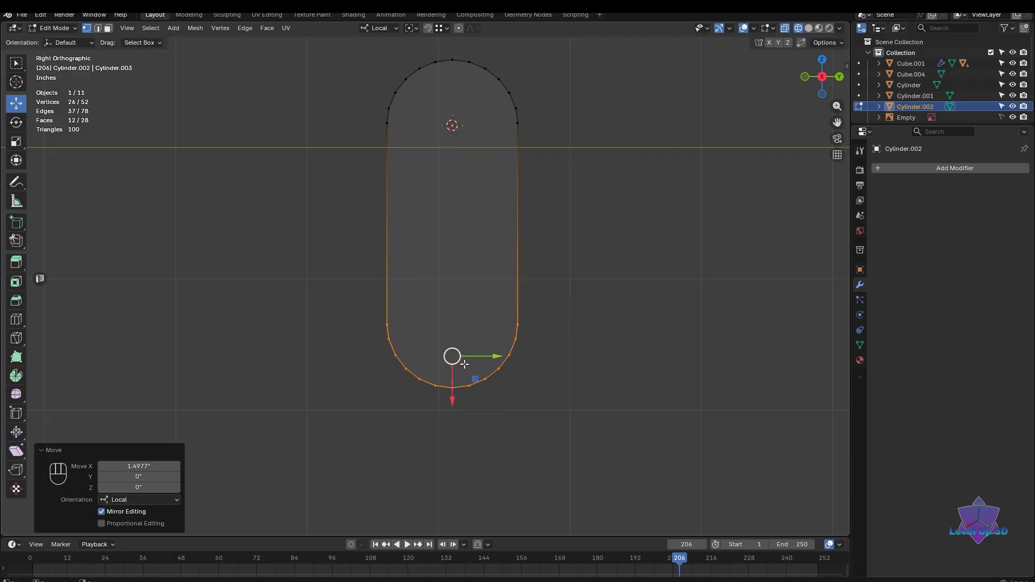
- Bevel the edge loop around one end face of the slot shape by about 0.0805" with two segments
shift+middle_drag(448, 390, 443, 343)
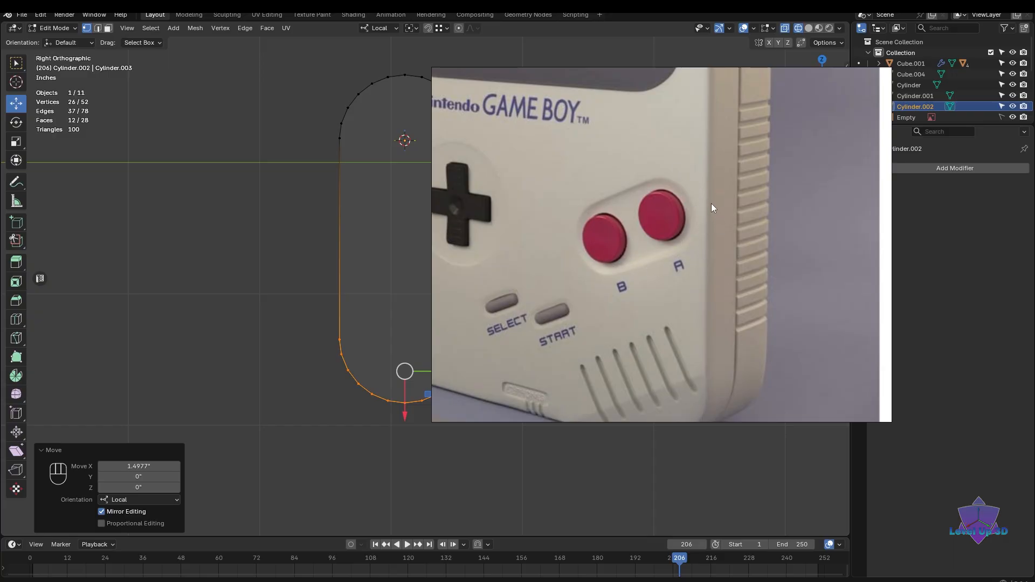
shift+middle_drag(590, 287, 616, 311)
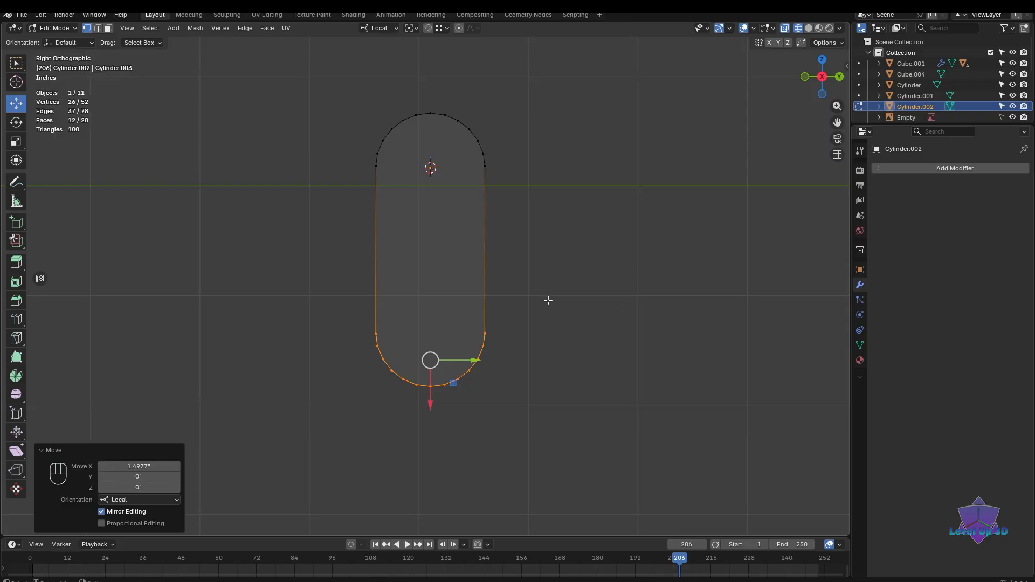
shift+middle_drag(548, 300, 492, 341)
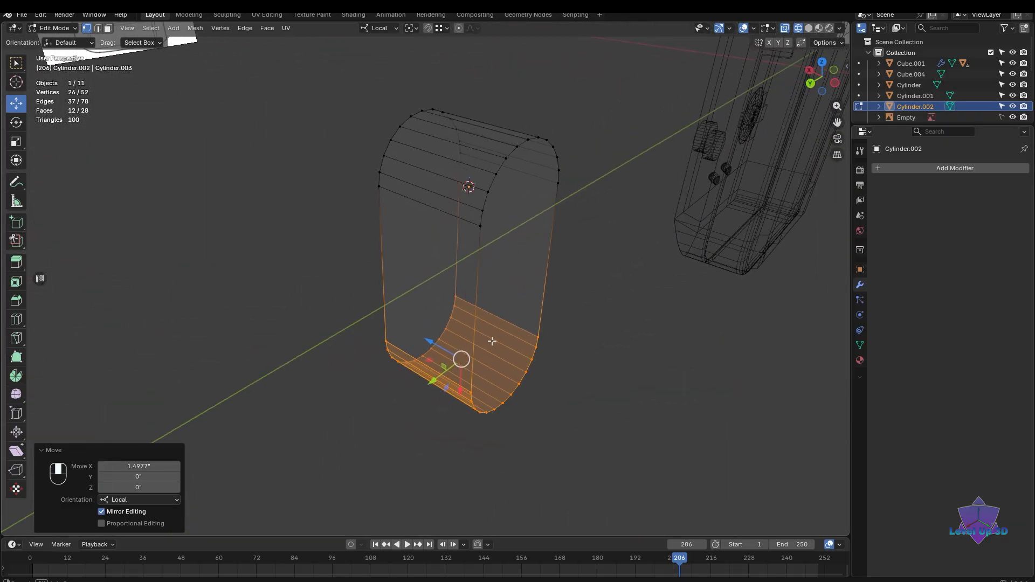
key(2)
click(480, 273)
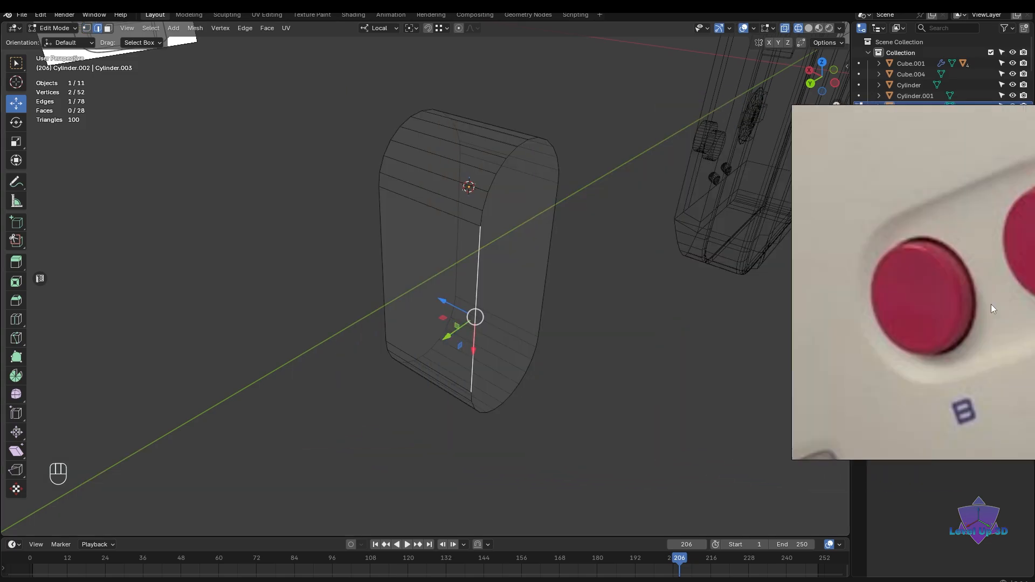
scroll(623, 296, up, 3)
alt+shift+click(521, 180)
scroll(539, 243, down, 4)
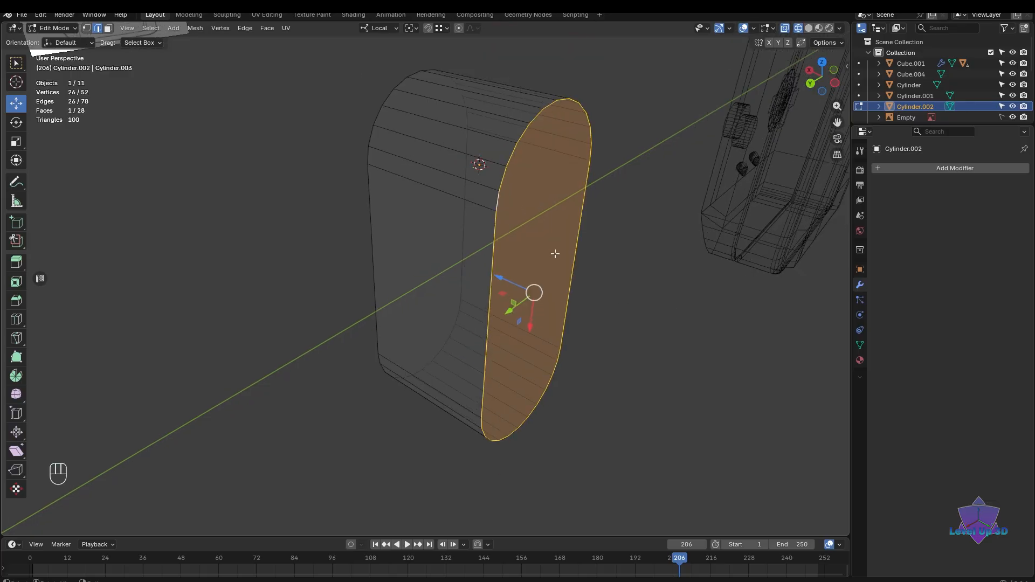
key(ctrl+b)
scroll(530, 262, up, 1)
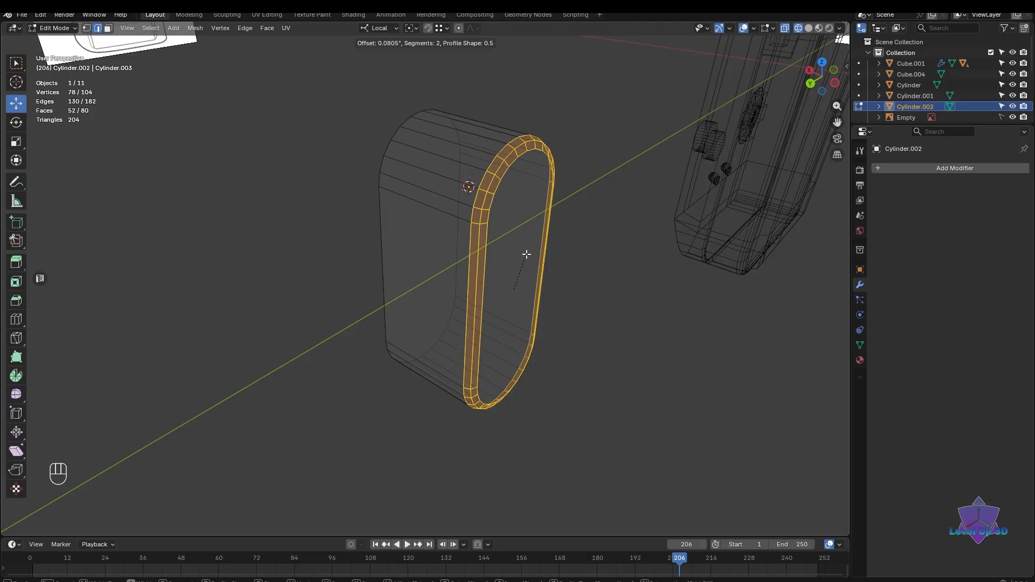
click(526, 254)
- Leave edit mode, set the slot shape's origin to its geometry and move it along local Y near the A and B buttons
middle_drag(526, 254, 621, 306)
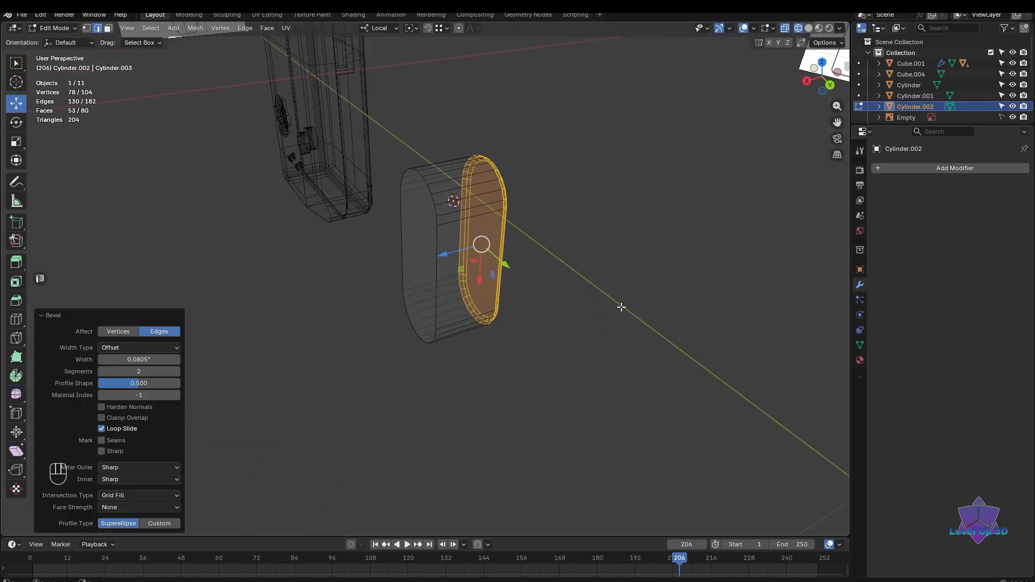
key(Tab)
click(615, 246)
middle_drag(615, 246, 629, 285)
scroll(652, 349, up, 2)
right_click(601, 312)
mouse_move(600, 312)
click(667, 323)
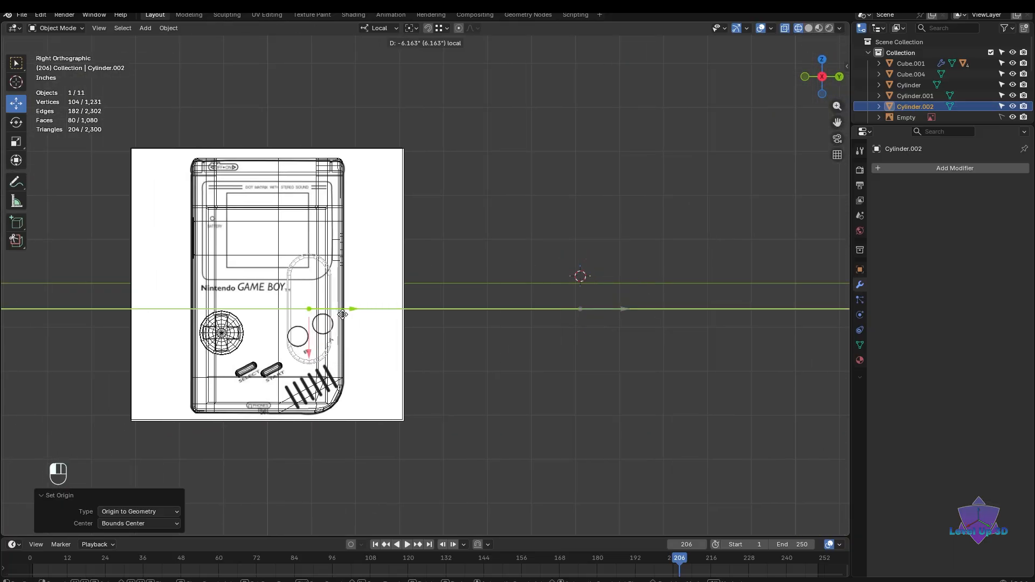
- Scale the slot shape to 0.542 and rotate it about global X to match the slant of the A and B buttons
scroll(492, 303, up, 4)
key(s)
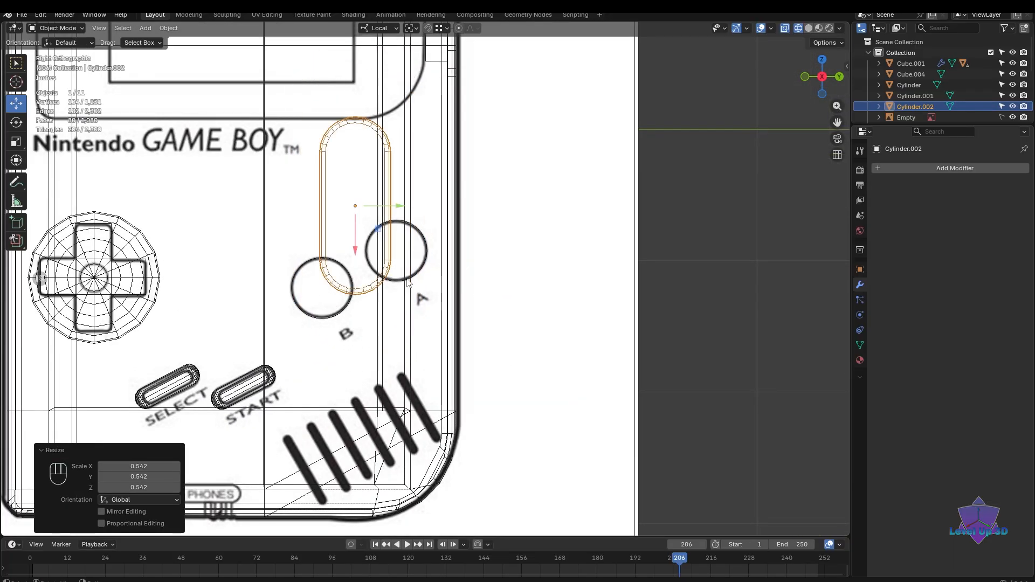
key(r)
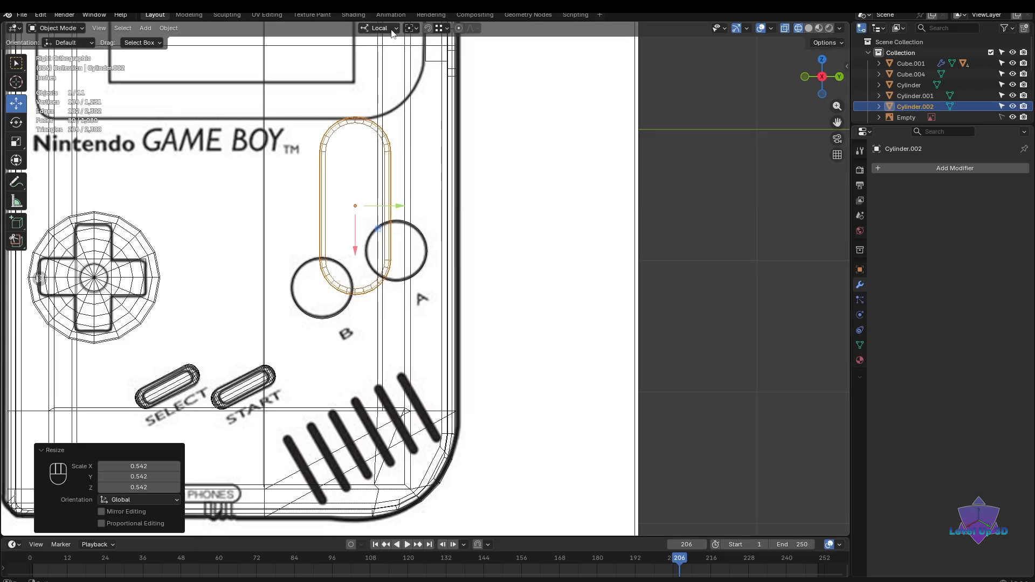
click(392, 29)
click(394, 62)
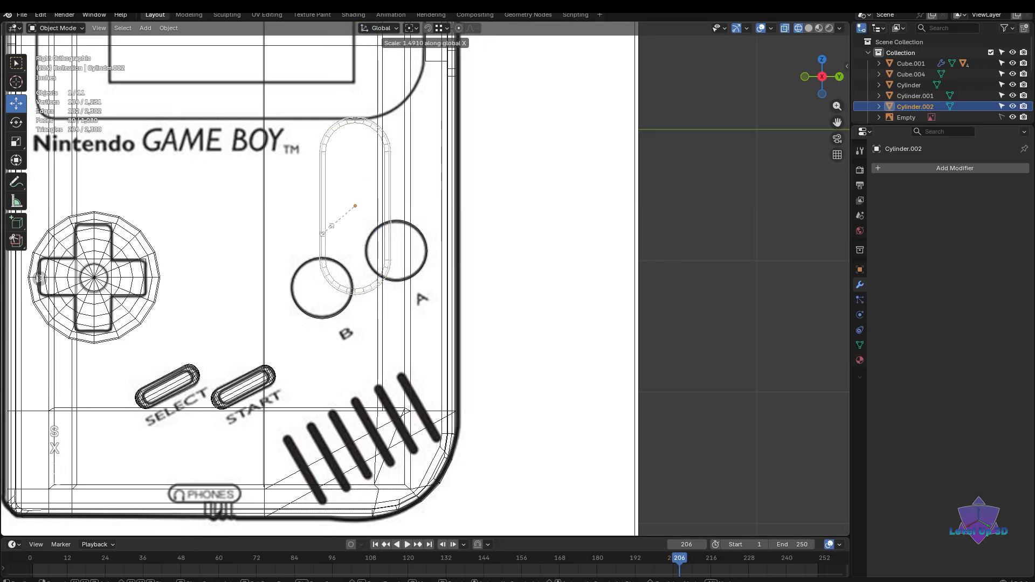
scroll(465, 264, up, 2)
key(r)
key(x)
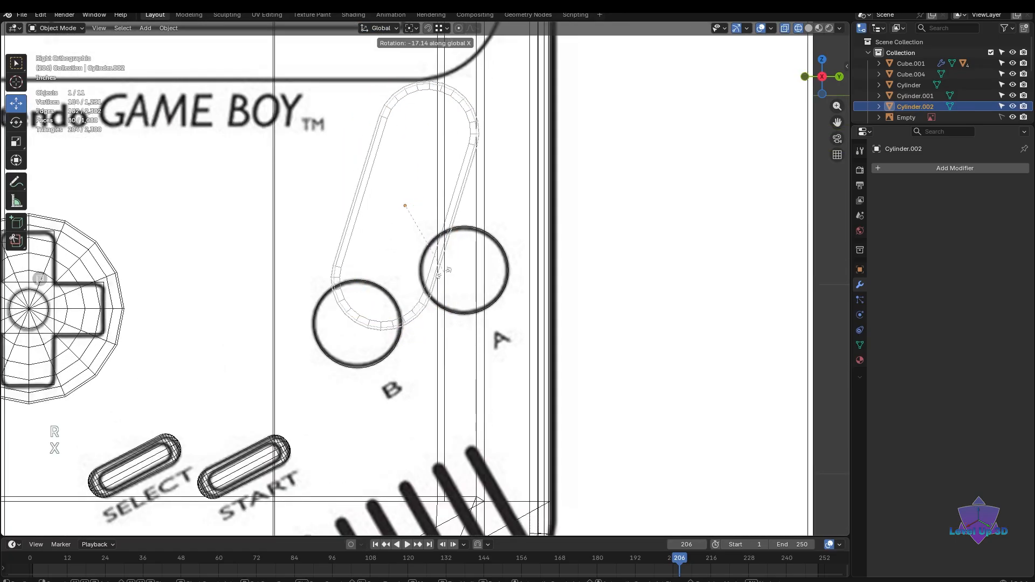
click(428, 183)
- Position the slot shape over the A and B button circles, fine-tuning by about 0.036" in Y and -0.068" in Z
drag(428, 183, 426, 272)
scroll(428, 270, up, 2)
click(16, 122)
scroll(446, 322, up, 3)
click(16, 103)
scroll(307, 299, down, 2)
shift+middle_drag(307, 299, 285, 241)
drag(411, 172, 423, 195)
shift+middle_drag(430, 249, 430, 257)
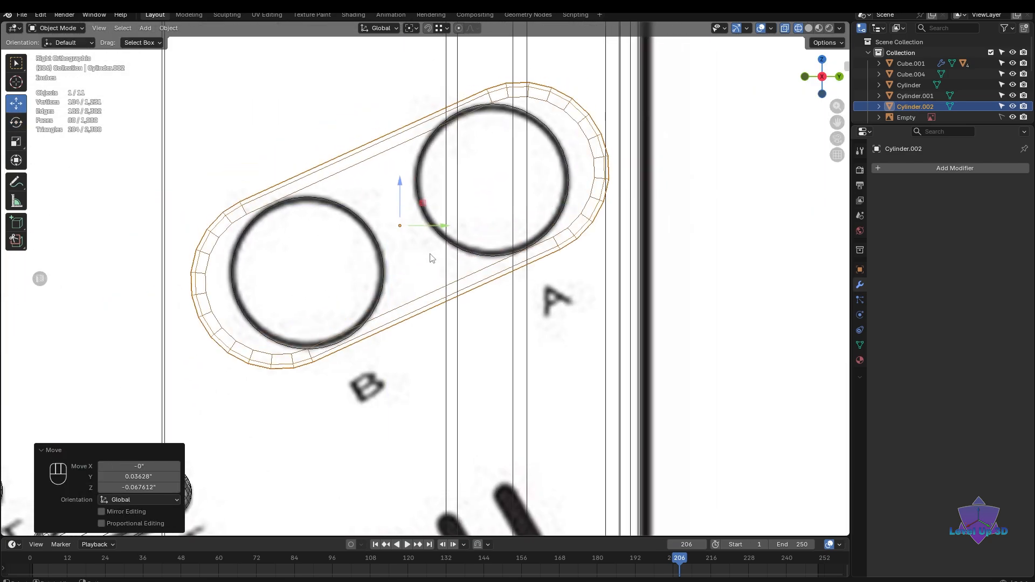
- Using local orientation, move the vertices of the end around the A button about 0.078" inward along local X
click(379, 28)
click(357, 73)
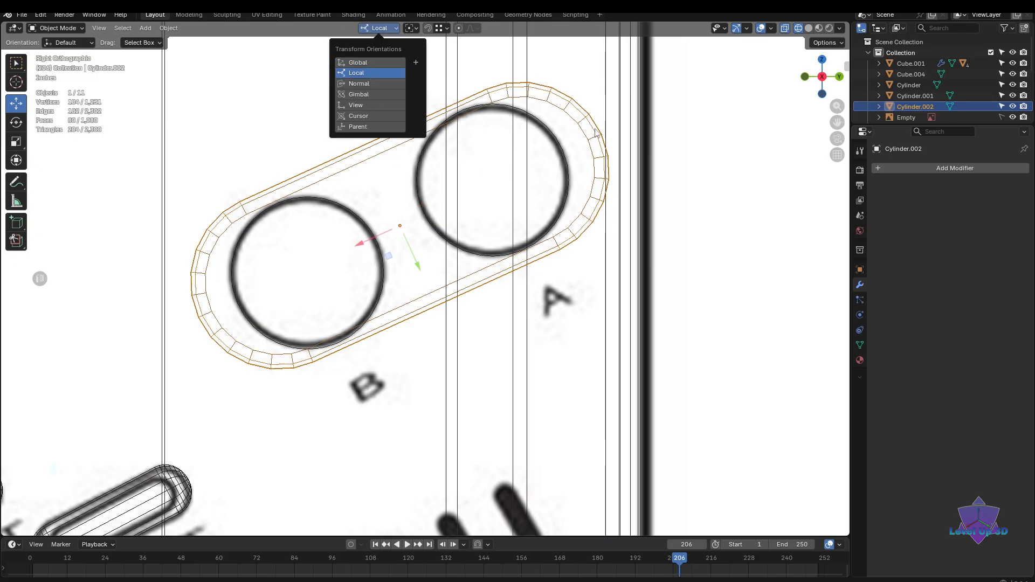
key(Tab)
drag(625, 73, 475, 262)
drag(542, 160, 519, 171)
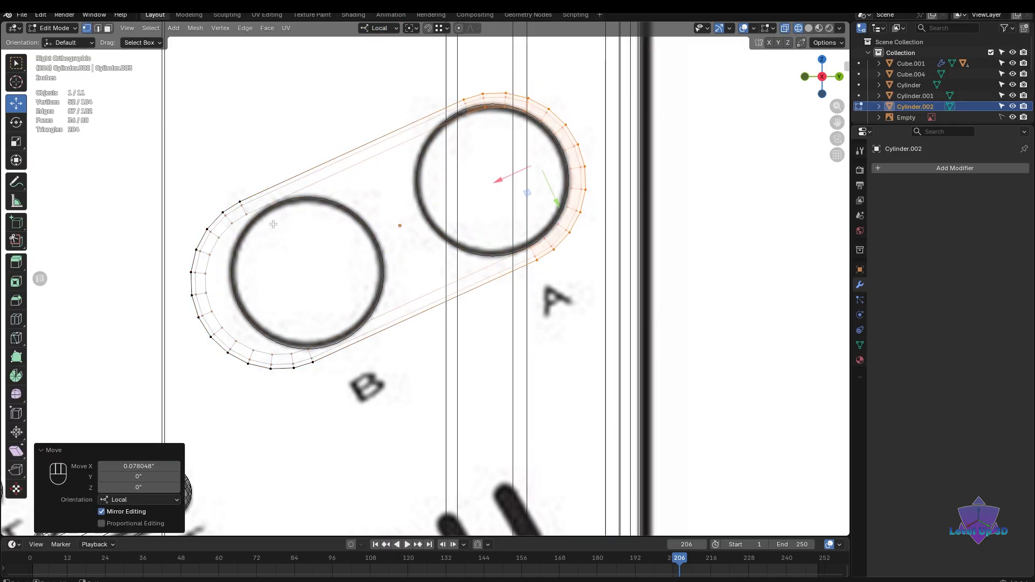
- Move the vertices of the end around the B button about -0.08" along local X, shortening the slot shape
drag(168, 417, 318, 194)
drag(206, 322, 237, 306)
key(ctrl+z)
key(shift+z)
key(shift+z)
shift+middle_drag(324, 334, 318, 323)
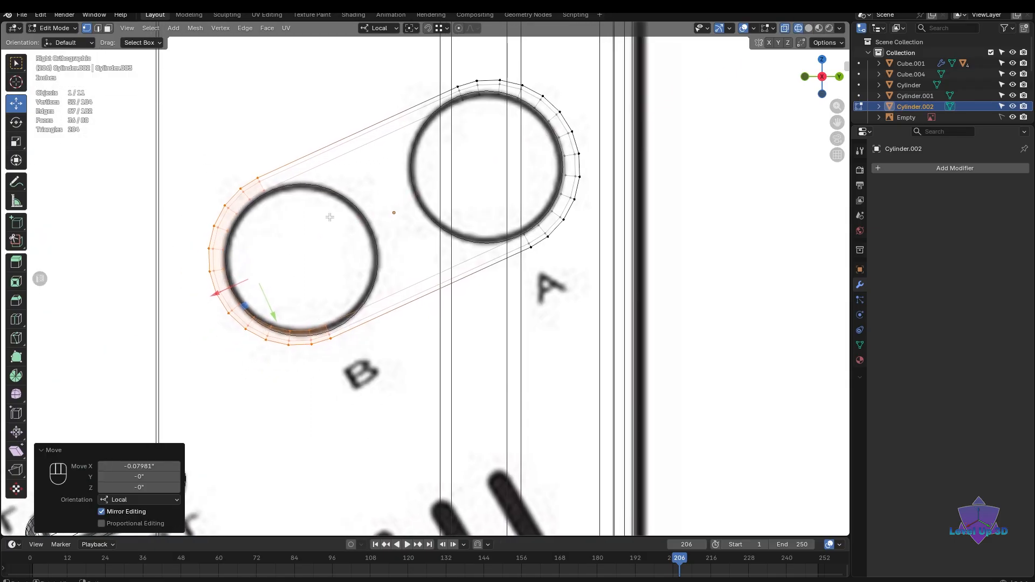
- Return to object mode and enlarge the slot shape slightly to leave a margin around both button circles
key(Tab)
drag(415, 253, 366, 235)
key(ctrl+z)
click(16, 123)
key(shift+space)
key(s)
shift+middle_drag(329, 166, 281, 212)
- Rotate the slot shape slightly to follow the button slant and shift it about 0.002" along local Y
key(shift+space)
key(r)
drag(384, 250, 383, 251)
key(shift+space)
key(g)
drag(363, 301, 368, 296)
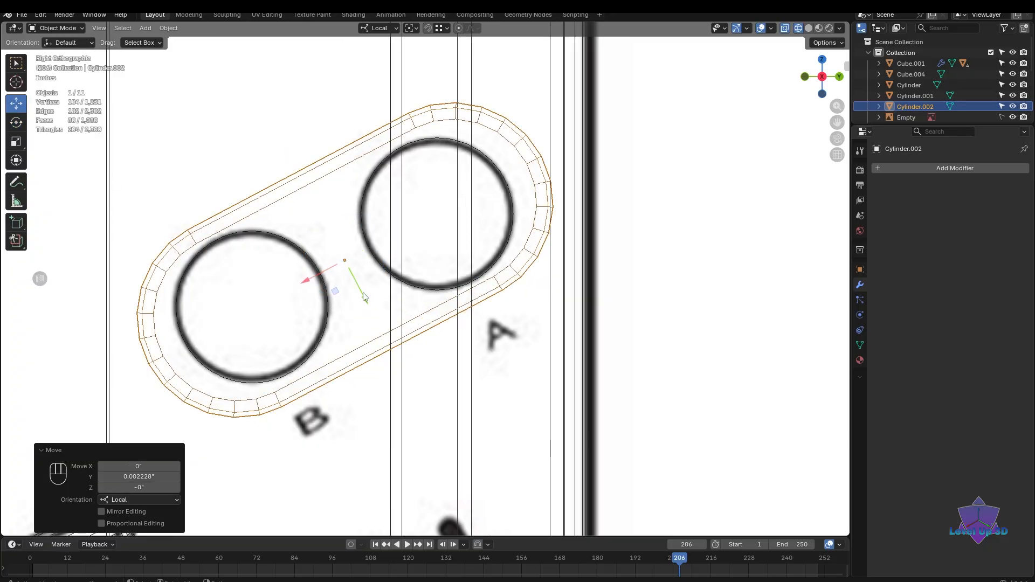
- Undo the last change and rotate the slot shape about -1° around local Z
key(alt+a)
key(ctrl+z)
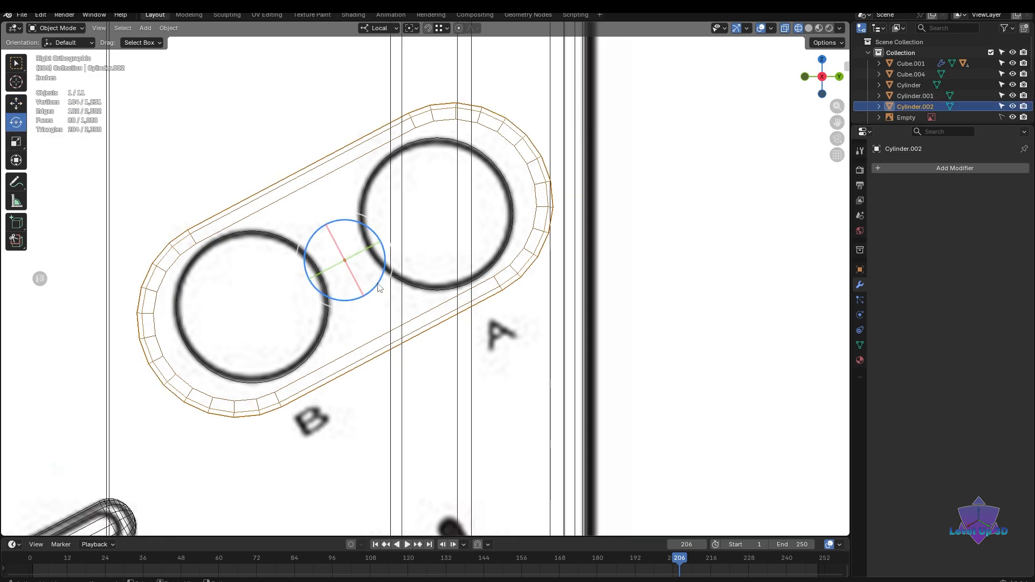
drag(377, 287, 377, 293)
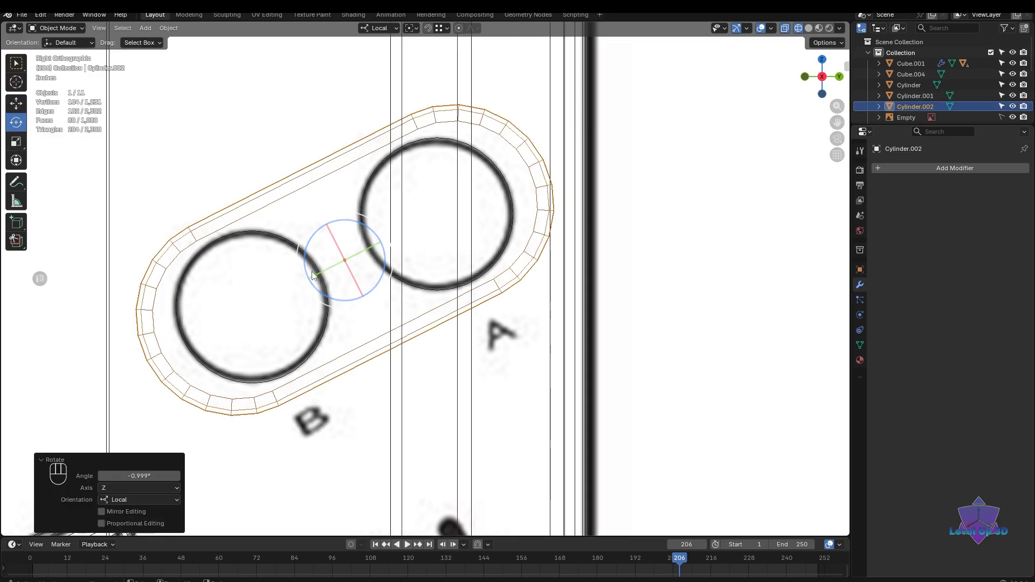
- Scale all of the slot shape's vertices along local X to about 0.905 to narrow its margin around the button circles
scroll(315, 275, down, 5)
scroll(315, 275, up, 5)
key(Tab)
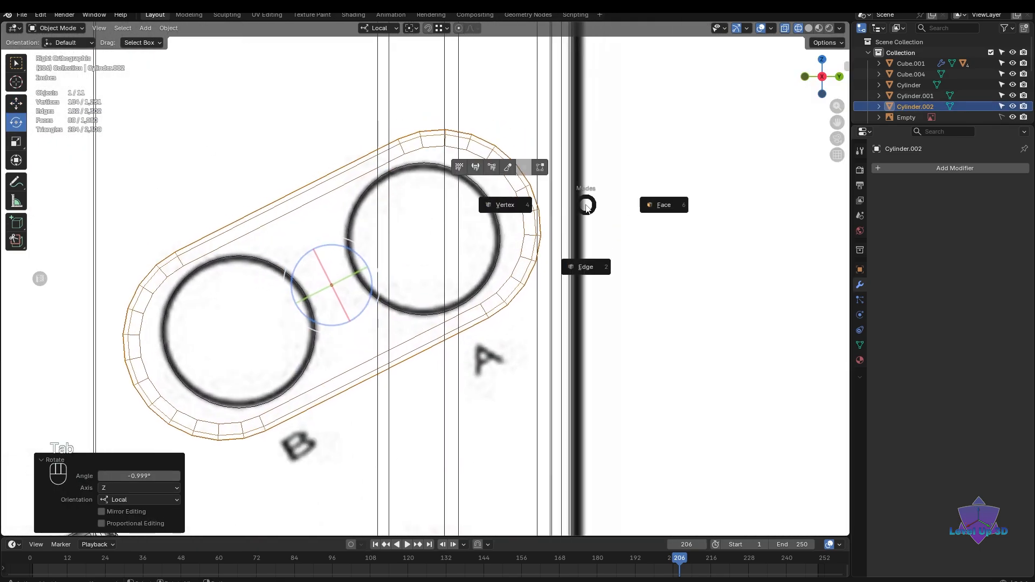
click(505, 205)
key(a)
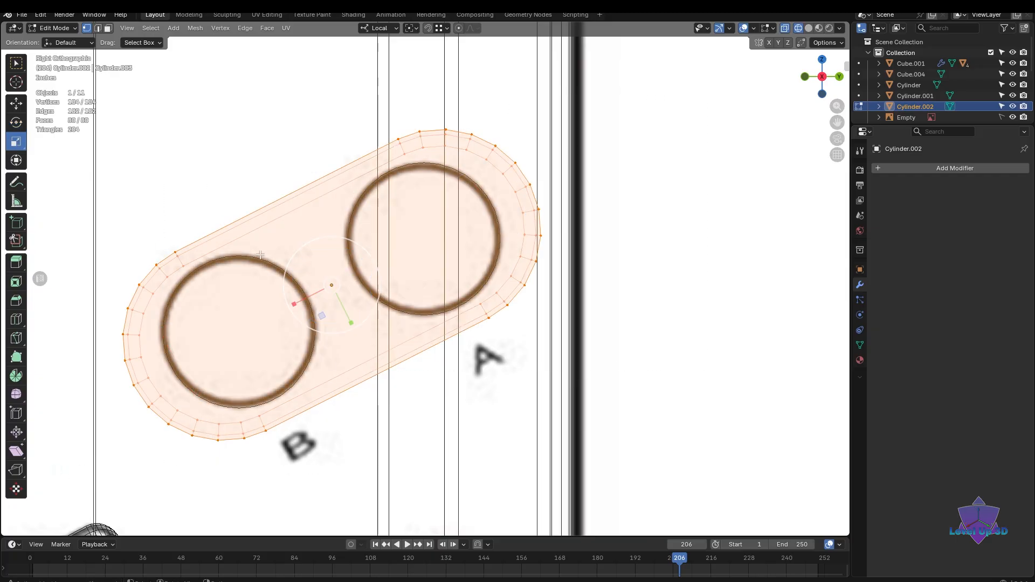
drag(294, 304, 297, 303)
scroll(513, 323, down, 4)
middle_drag(513, 323, 553, 355)
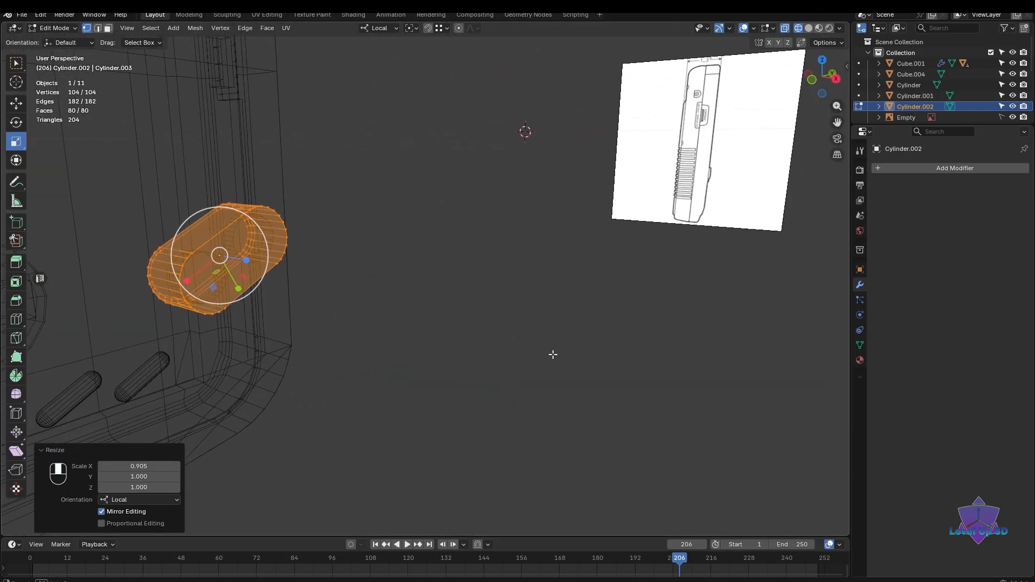
- Return to object mode and move the slot shape about 0.28" outward along local Z from the front face
mouse_move(418, 344)
middle_down()
mouse_move(426, 386)
mouse_move(539, 421)
mouse_move(462, 405)
mouse_move(479, 418)
mouse_move(513, 418)
mouse_move(536, 397)
mouse_move(566, 408)
mouse_move(399, 425)
mouse_move(571, 442)
mouse_move(628, 381)
mouse_move(480, 420)
middle_up()
scroll(462, 405, down, 3)
key(shift+z)
scroll(479, 418, up, 3)
scroll(571, 441, up, 4)
key(Tab)
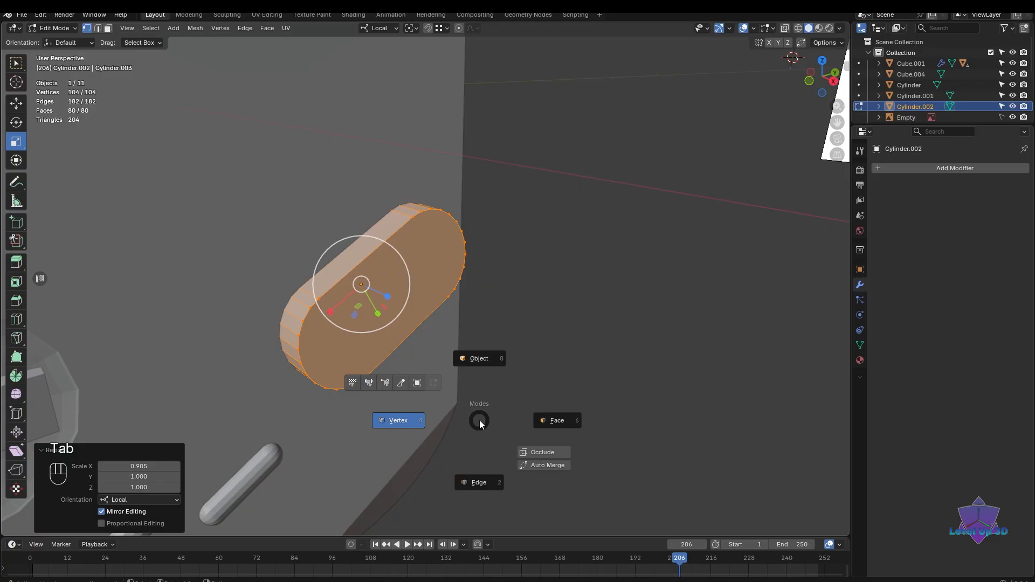
click(494, 341)
scroll(568, 349, up, 2)
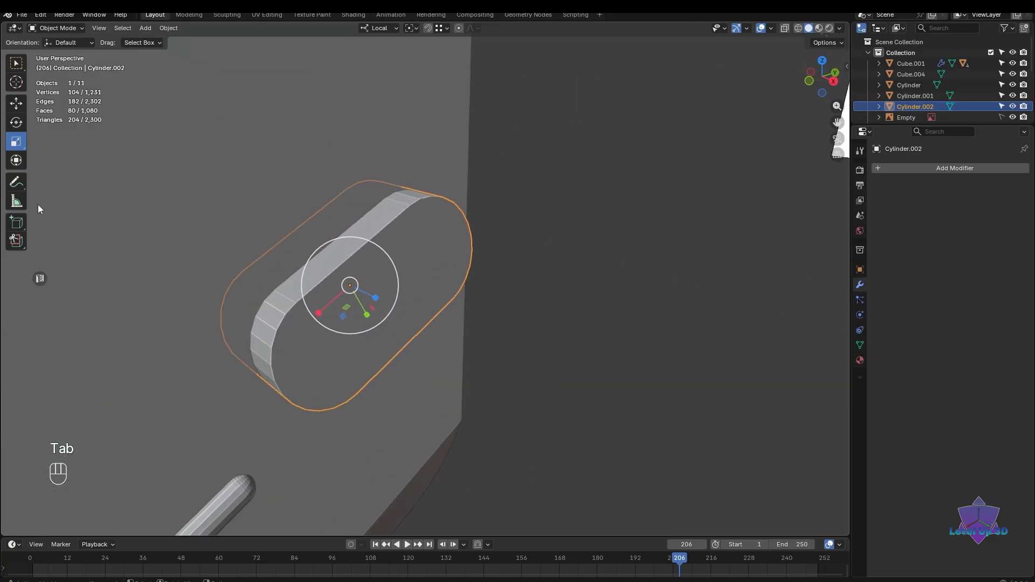
click(16, 110)
scroll(332, 328, up, 3)
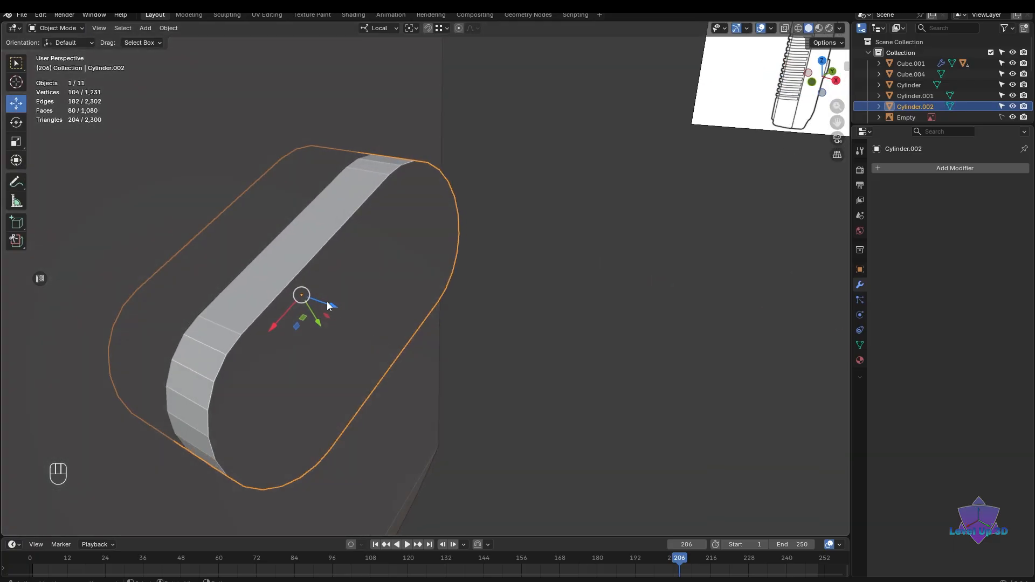
drag(328, 305, 401, 311)
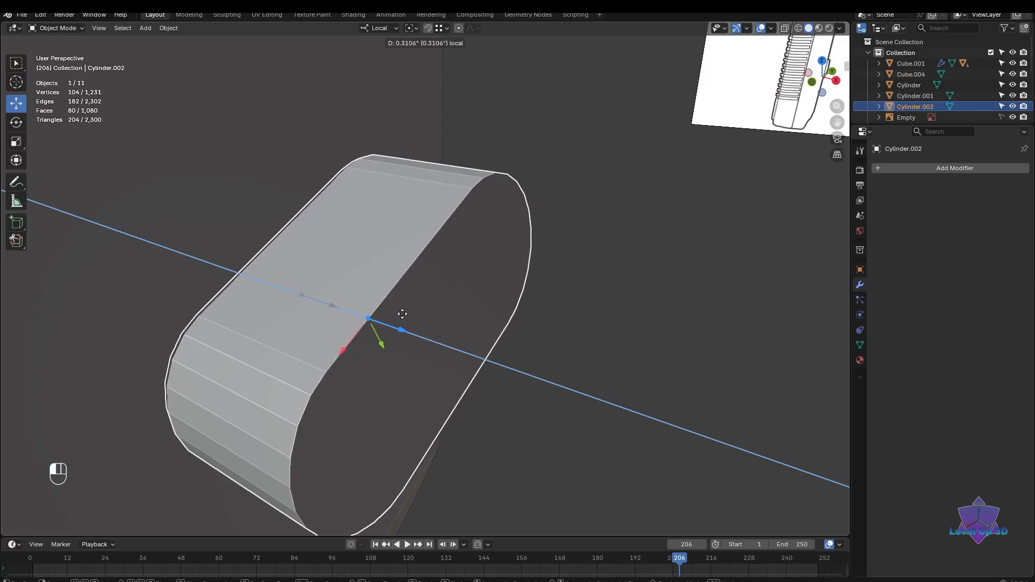
click(396, 312)
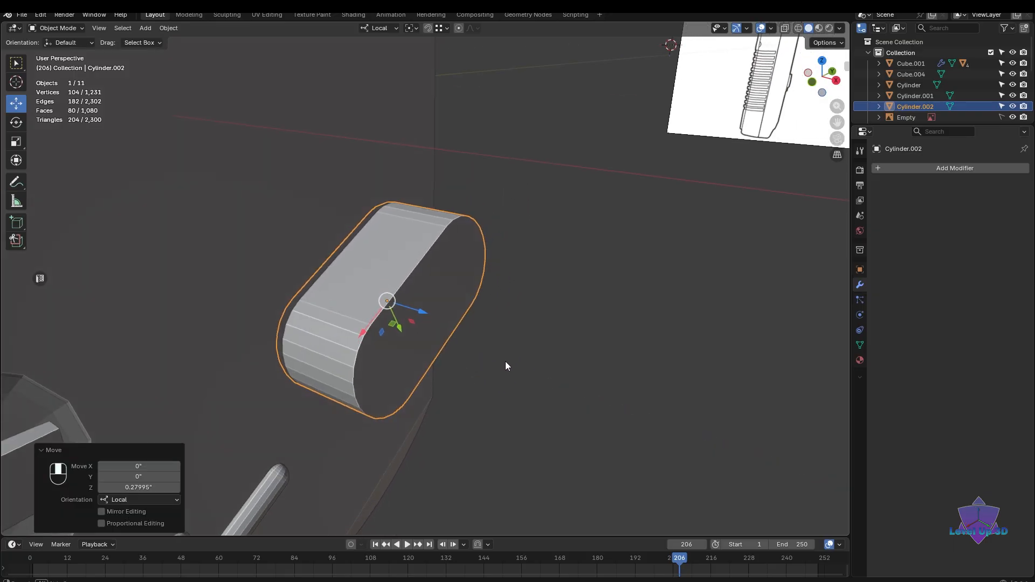
- Subtract the slot shape from the Game Boy body with a Boolean difference and hide the cutter
alt+middle_drag(506, 362, 551, 337)
key(shift+z)
scroll(415, 339, up, 1)
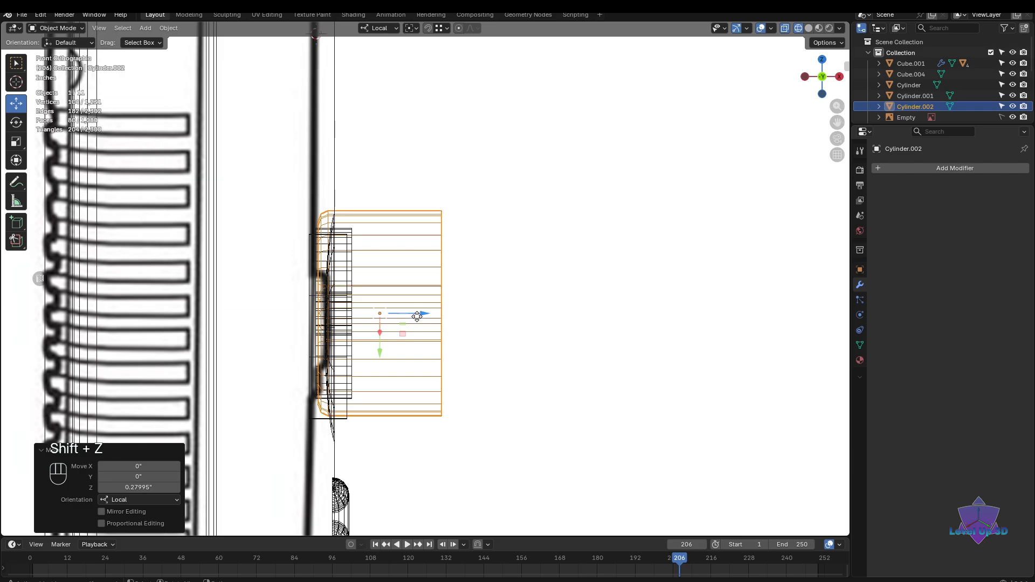
key(shift+z)
mouse_move(422, 322)
middle_down()
mouse_move(457, 386)
mouse_move(379, 380)
middle_up()
shift+click(381, 221)
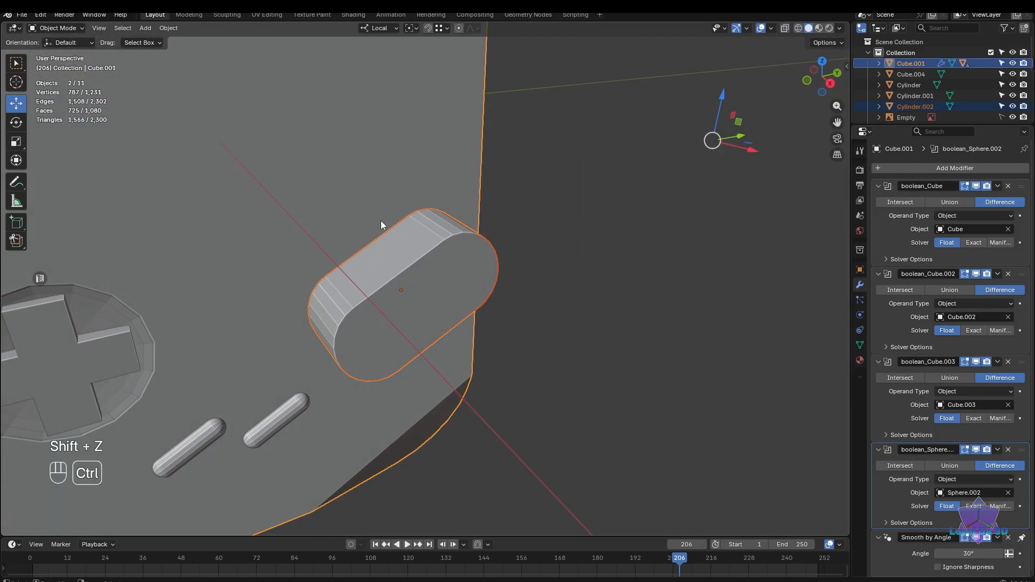
key(ctrl+KP_Subtract)
scroll(429, 328, up, 2)
middle_drag(429, 328, 446, 369)
scroll(429, 336, down, 5)
scroll(415, 390, up, 10)
scroll(501, 352, down, 4)
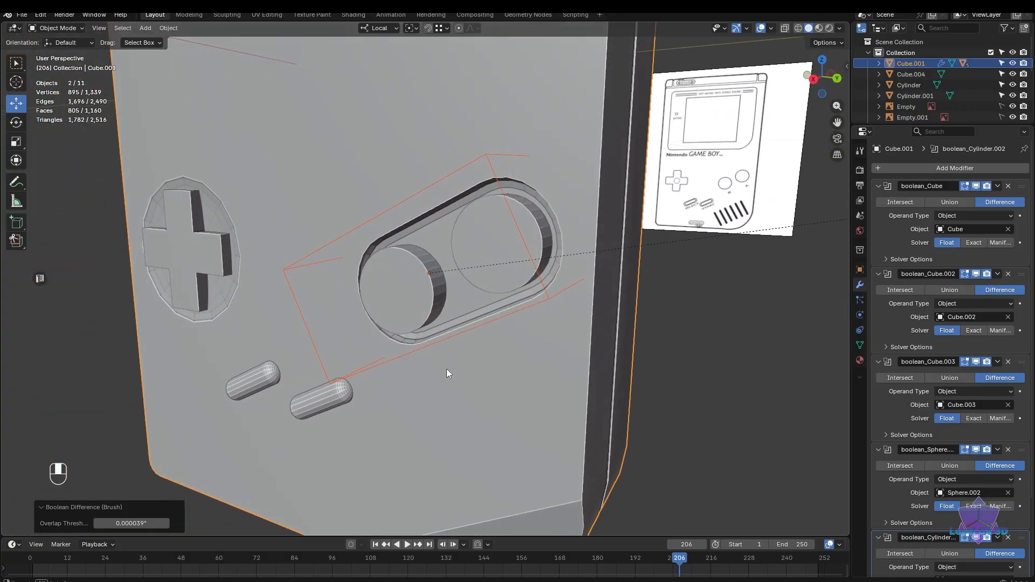
scroll(448, 369, up, 2)
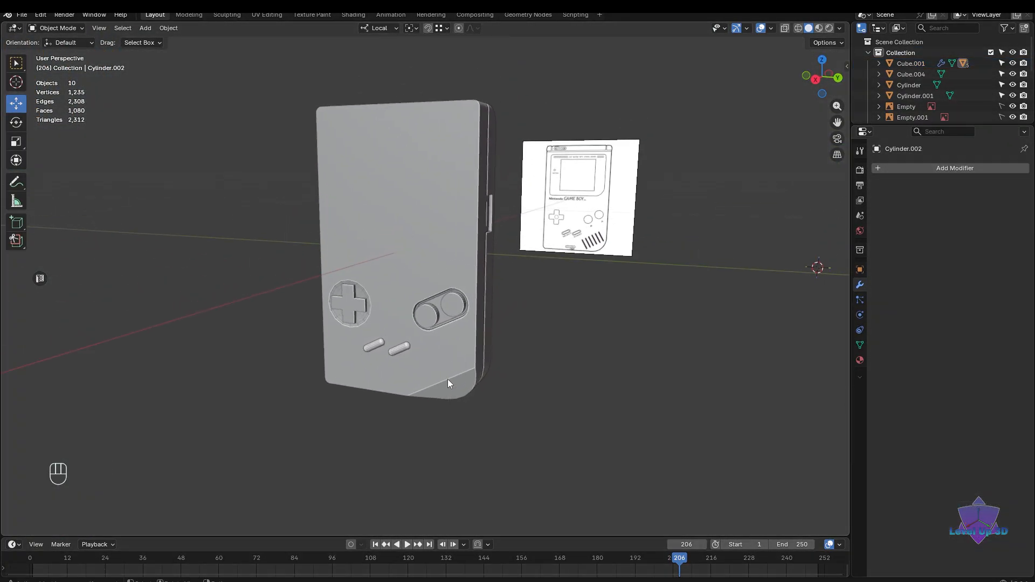
- Select the Game Boy body and open its mesh for editing in face mode
middle_drag(448, 379, 389, 369)
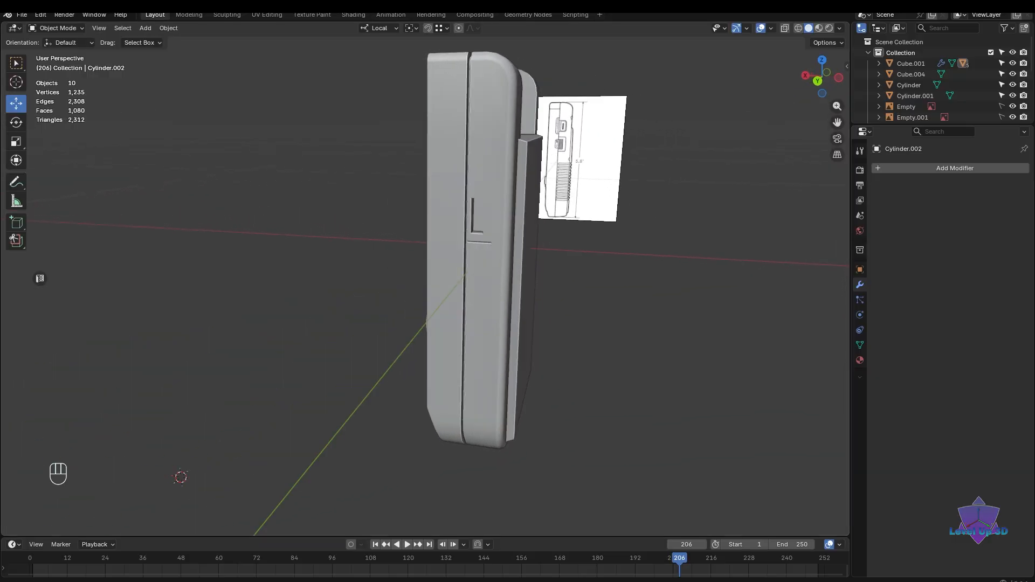
middle_drag(552, 249, 560, 375)
click(457, 218)
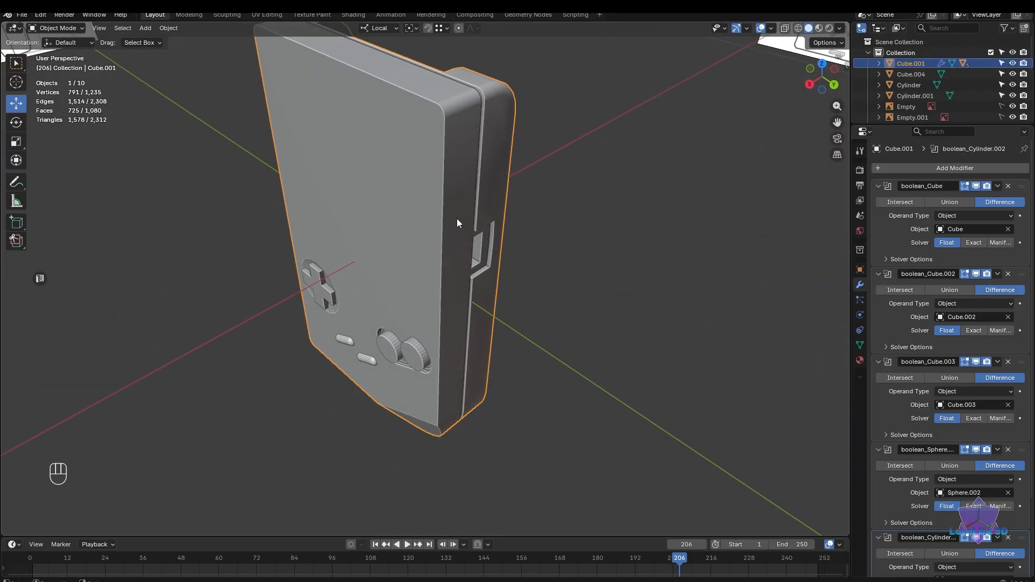
middle_drag(457, 219, 505, 274)
key(Tab)
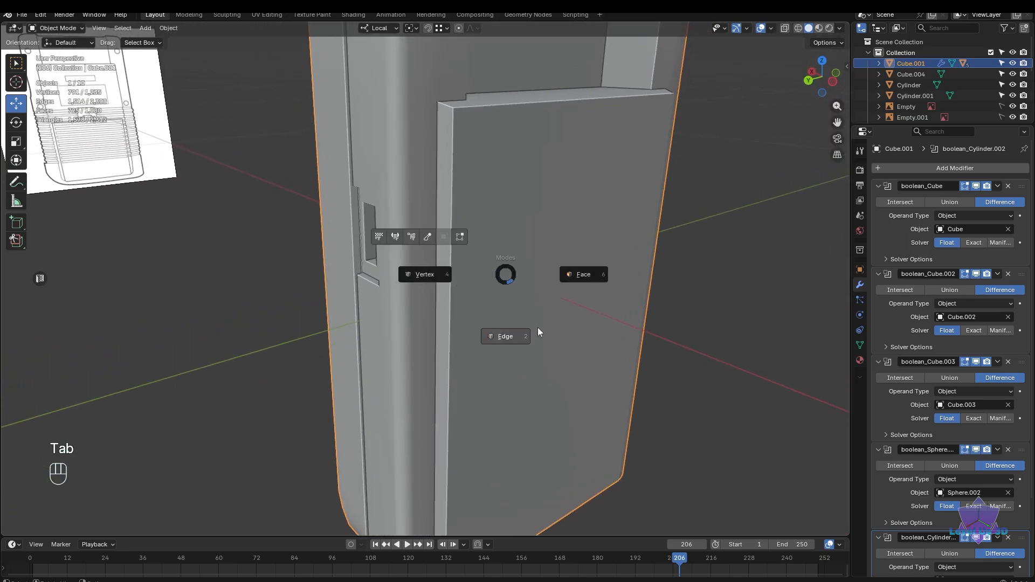
click(600, 277)
- Examine the edge layout on the body's top, back and front faces
scroll(561, 305, down, 5)
middle_drag(561, 305, 504, 308)
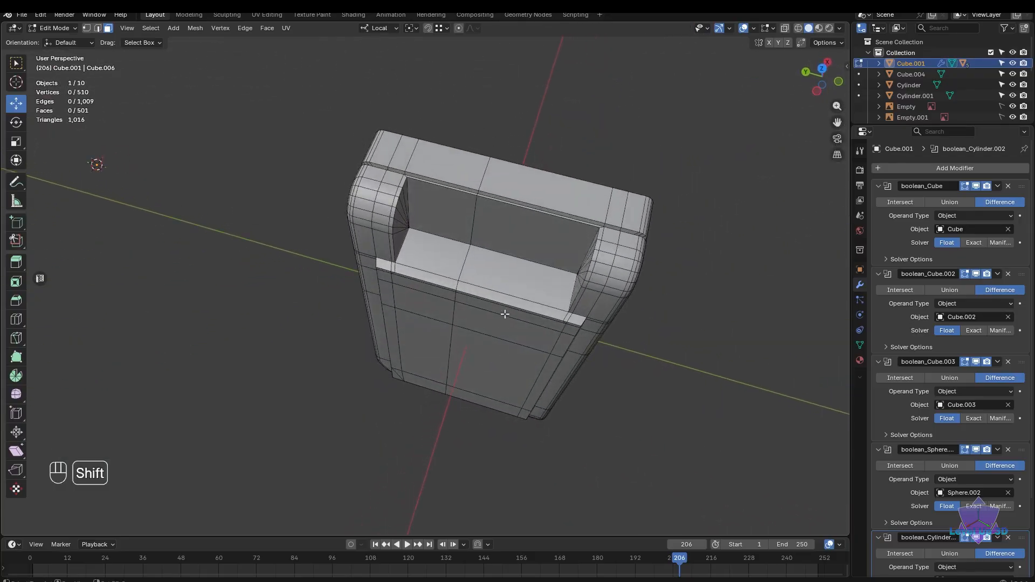
scroll(504, 308, up, 5)
middle_drag(408, 298, 460, 359)
scroll(608, 308, down, 4)
middle_drag(608, 308, 464, 259)
scroll(391, 325, up, 2)
scroll(391, 325, down, 3)
scroll(464, 259, up, 4)
- In vertex mode, add connecting edges beside the slanted line at the front face's lower rounded corner
key(1)
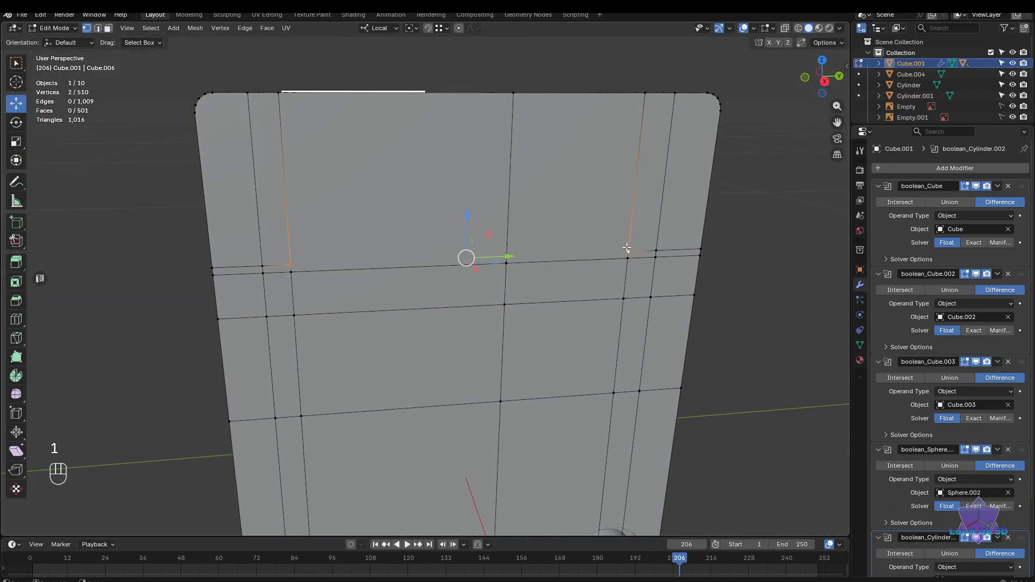
scroll(464, 259, down, 4)
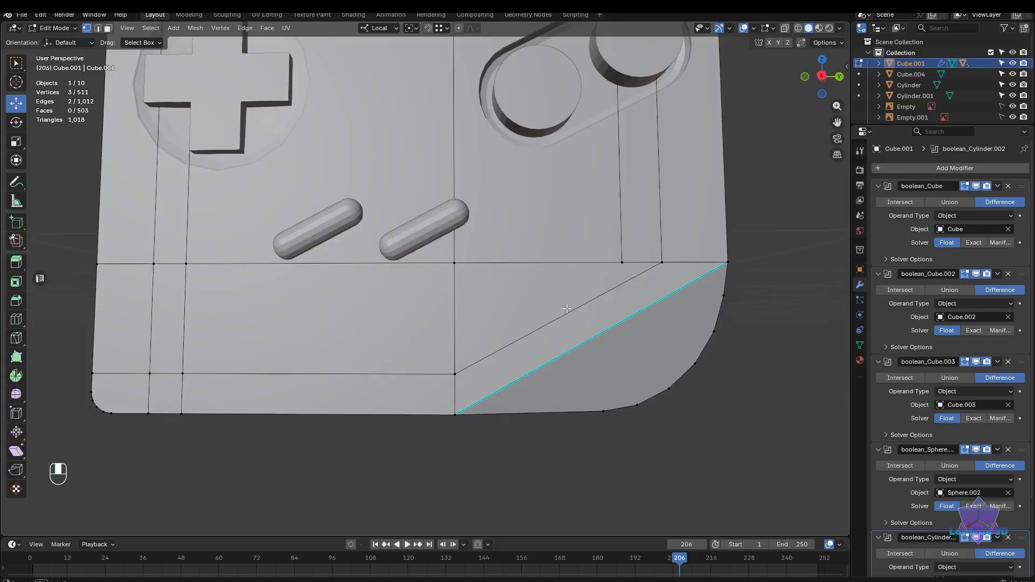
middle_drag(567, 309, 629, 280)
scroll(538, 384, up, 4)
scroll(622, 268, down, 4)
- Add an edge loop around the side of the body's front half, between the front face and the seam
click(552, 290)
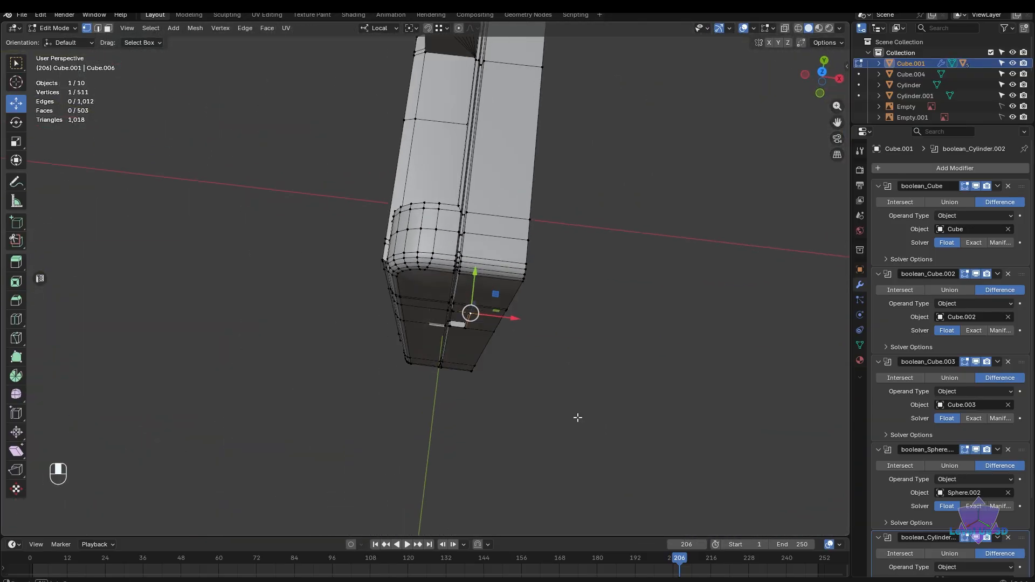
middle_drag(542, 398, 556, 412)
scroll(485, 242, up, 7)
shift+middle_drag(516, 238, 474, 367)
scroll(475, 367, down, 3)
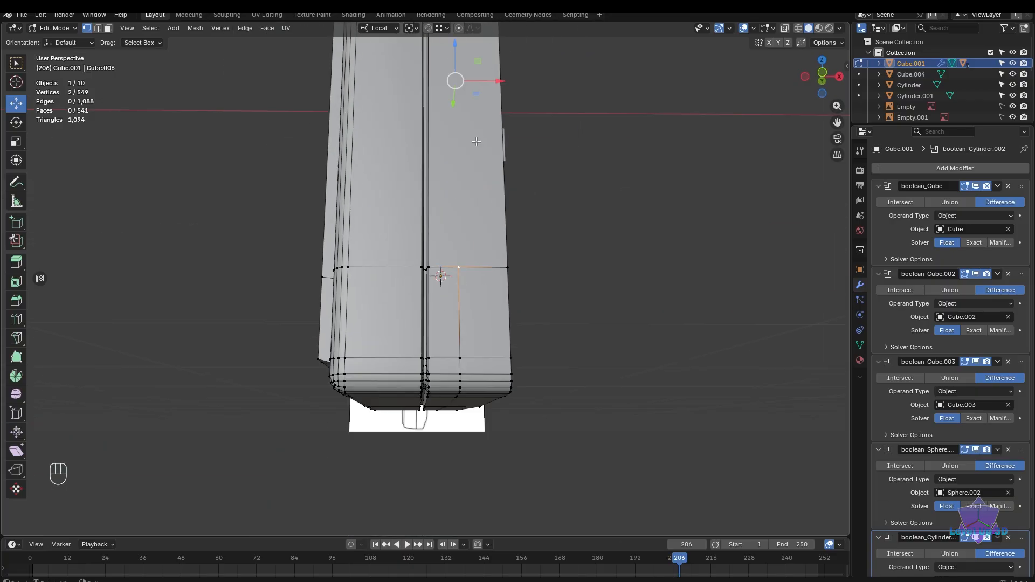
- Connect vertices across the slanted line down to the bottom edge at the front's rounded corner, and undo the last attempt
middle_drag(595, 249, 339, 320)
scroll(537, 339, up, 6)
scroll(425, 264, up, 1)
key(j)
alt+middle_drag(541, 291, 512, 315)
key(ctrl+z)
- Knife-cut from the rounded corner's edge across the slanted line to the inner diagonal, and slide the new vertex about 0.23
scroll(482, 195, up, 1)
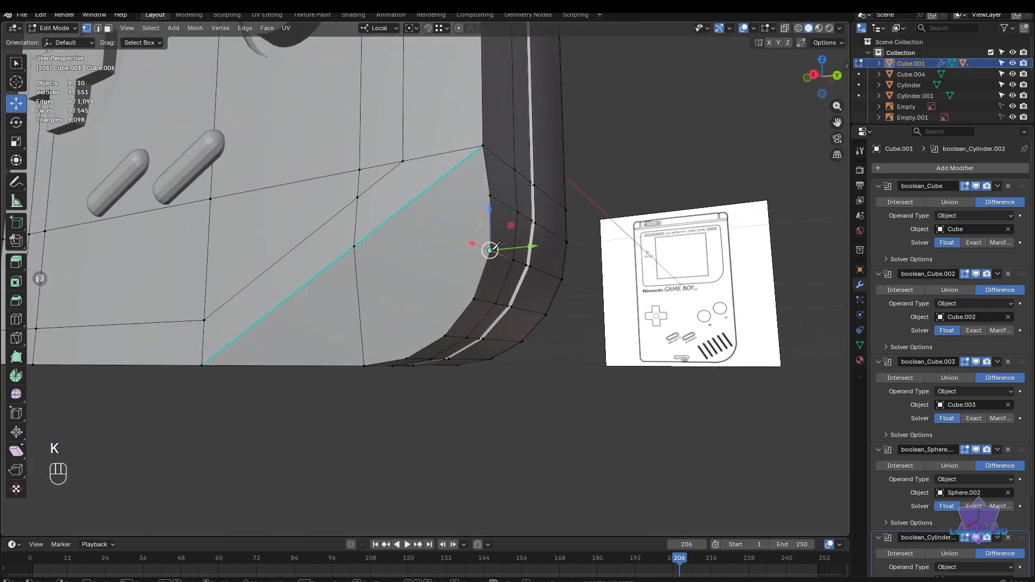
click(380, 180)
key(Return)
alt+middle_drag(380, 180, 604, 377)
scroll(359, 163, up, 3)
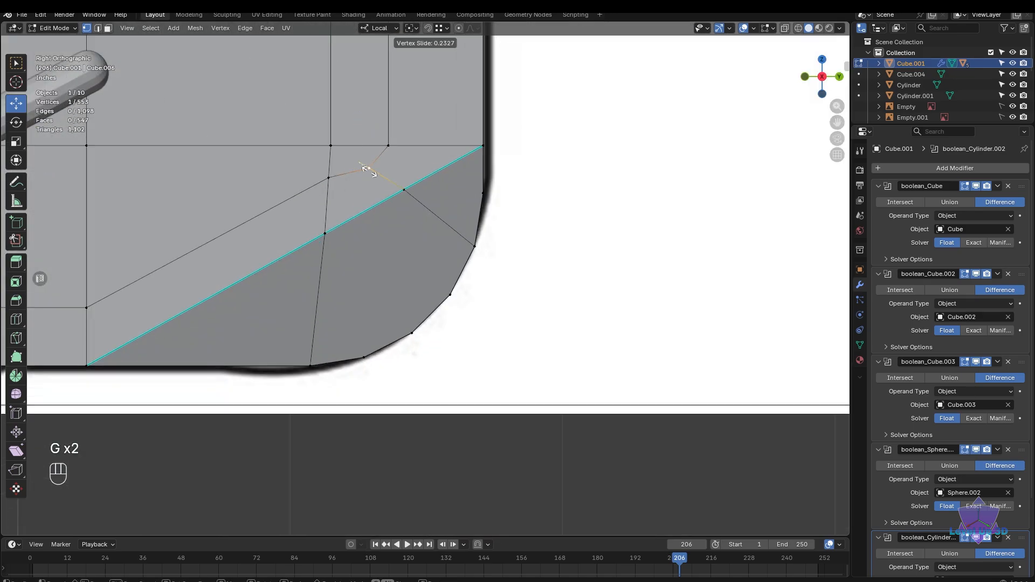
click(370, 168)
- Connect the middle vertex of the slanted line to vertices along the rounded corner's edge
middle_drag(370, 168, 462, 291)
scroll(462, 291, up, 2)
click(463, 291)
shift+click(376, 197)
key(j)
middle_drag(561, 302, 620, 203)
scroll(527, 363, up, 4)
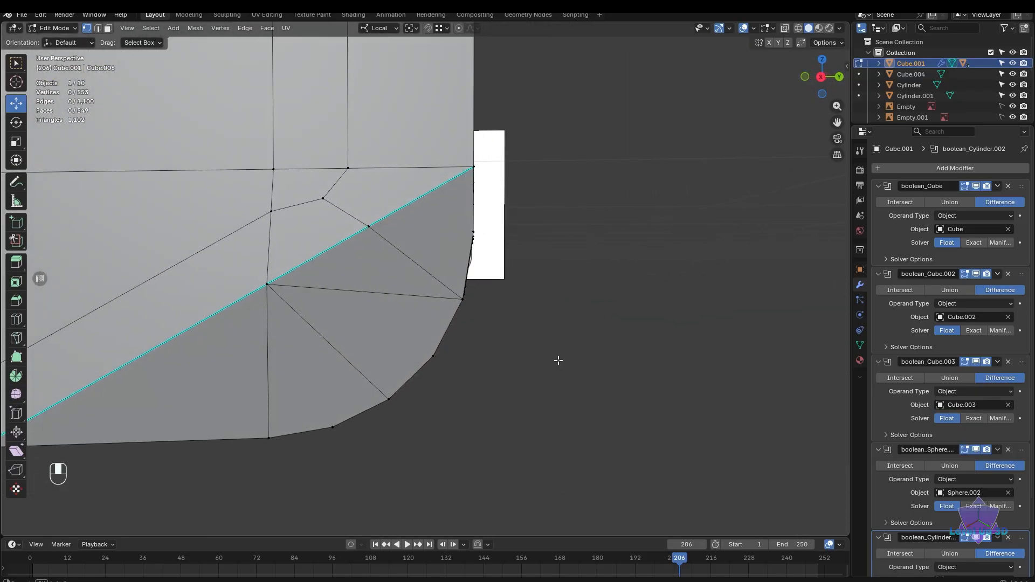
- Cut a new edge to a higher vertex on the rounded corner and dissolve the two previous edges below it
middle_drag(559, 360, 456, 230)
shift+click(456, 231)
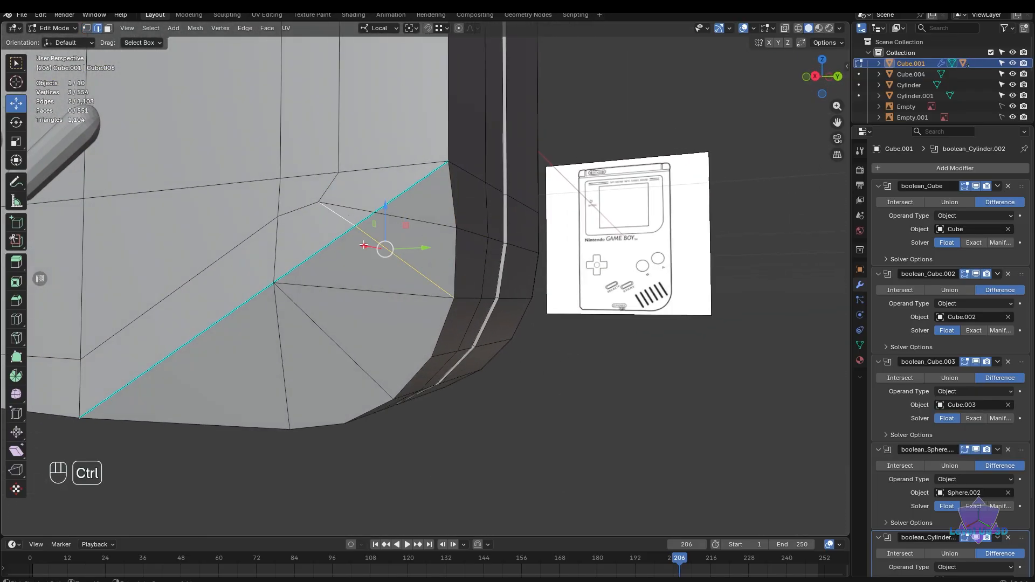
key(ctrl+x)
shift+middle_drag(364, 245, 377, 351)
scroll(435, 332, up, 3)
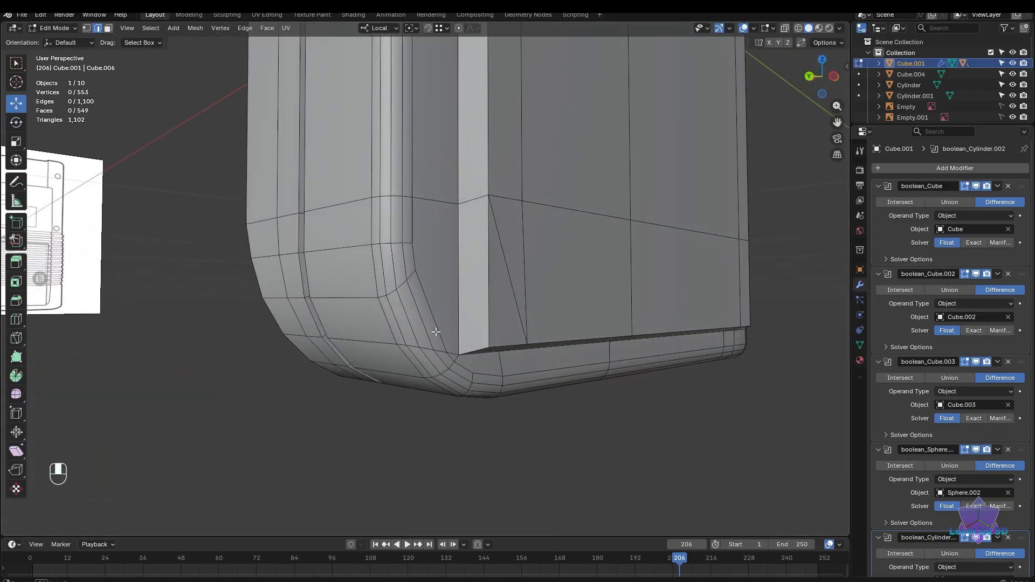
- Make two knife cuts across the bevel strips of the back's lower rounded corner
middle_drag(436, 332, 514, 344)
scroll(407, 344, down, 4)
scroll(406, 345, up, 4)
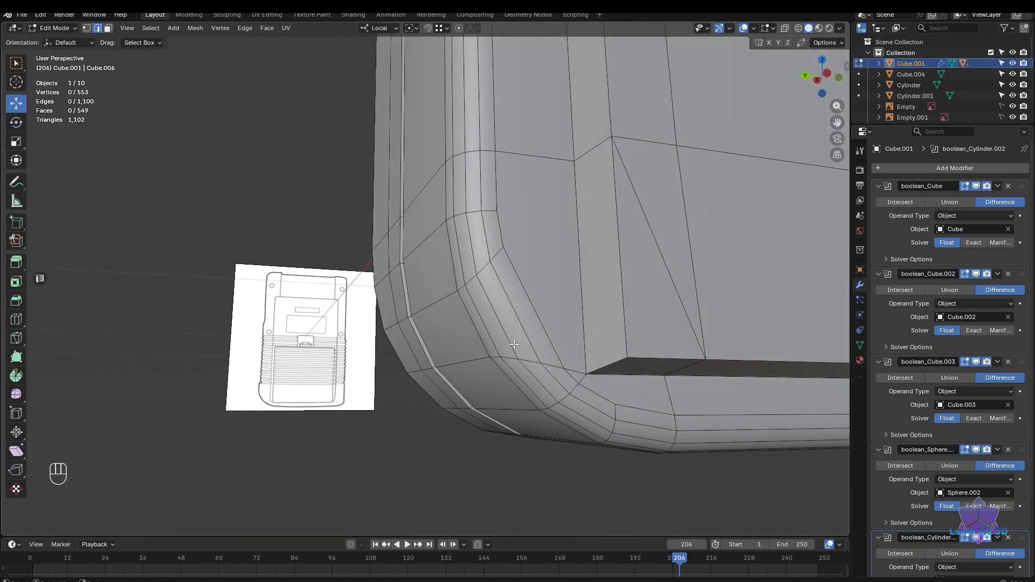
click(516, 271)
key(Return)
middle_drag(516, 272, 457, 341)
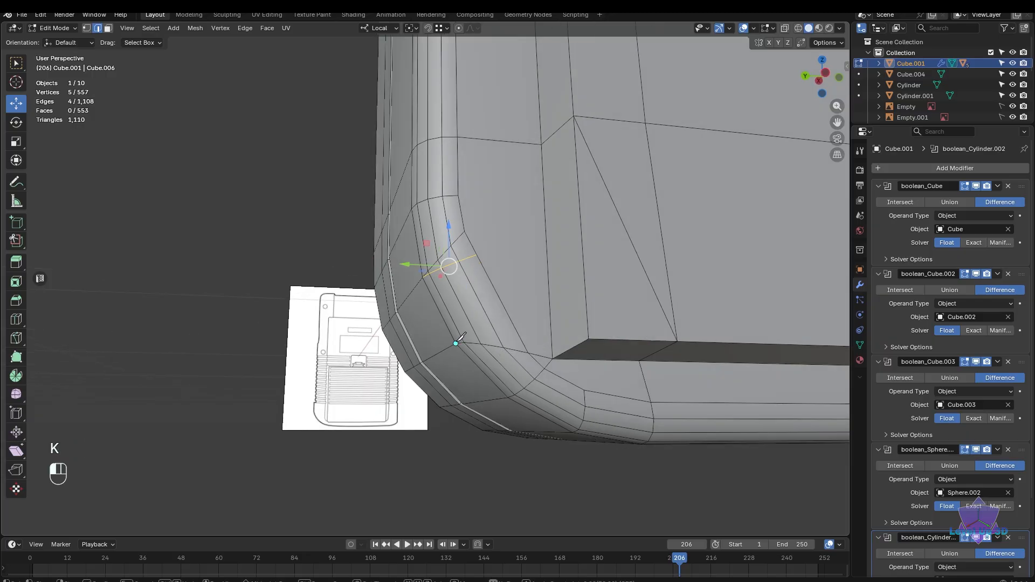
click(503, 302)
key(Return)
- Dissolve the surplus edges across the bevel strips of the back's lower rounded corner
middle_drag(503, 302, 456, 335)
click(447, 302)
key(ctrl+x)
middle_drag(339, 246, 448, 302)
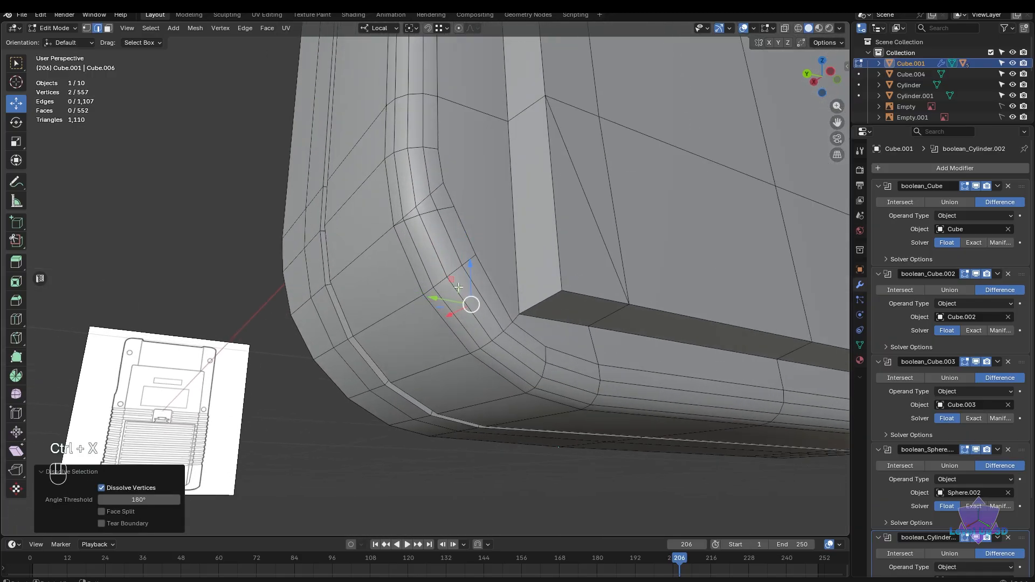
key(ctrl+x)
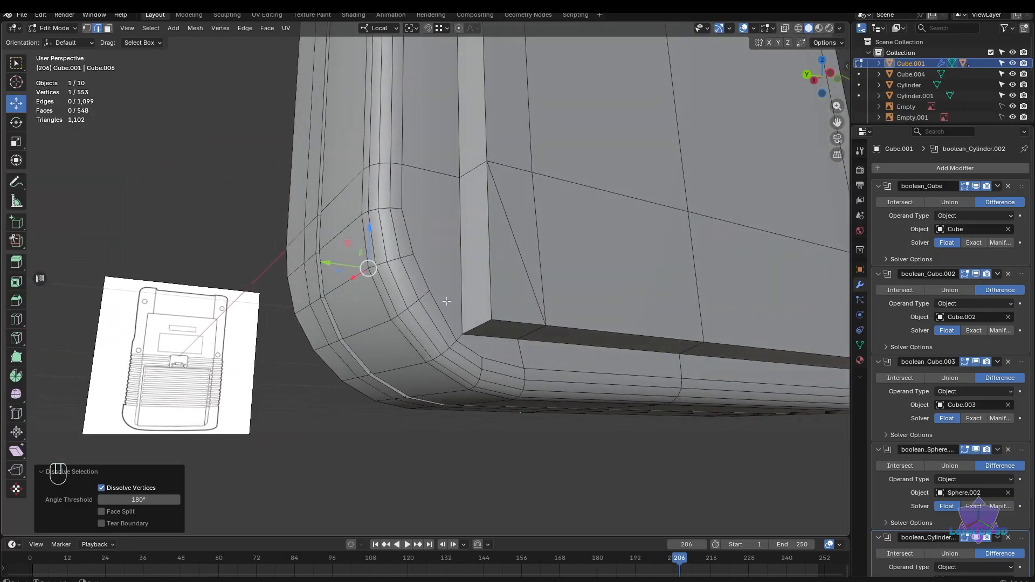
scroll(447, 301, up, 1)
click(393, 251)
right_click(393, 252)
click(385, 190)
right_click(384, 191)
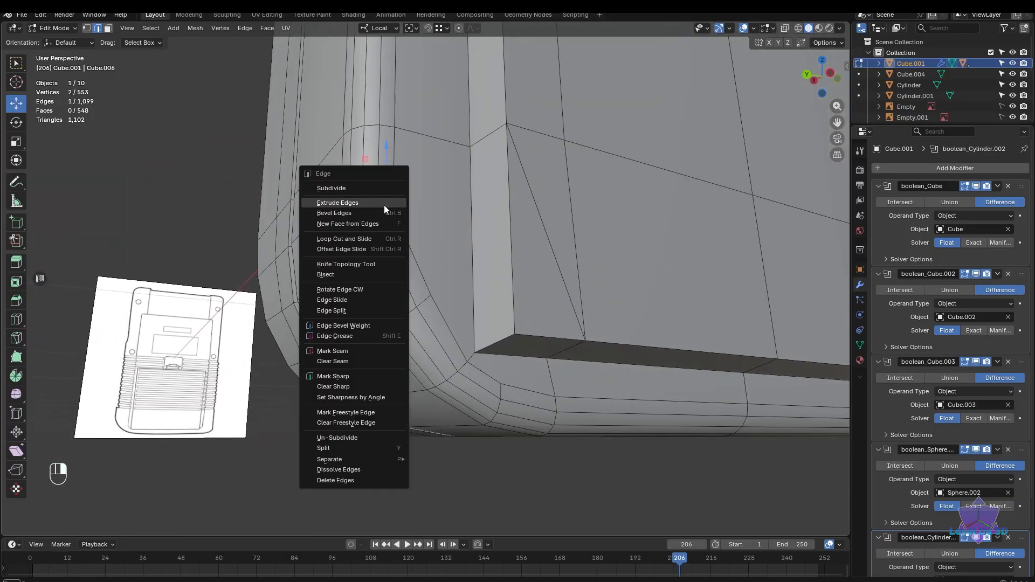
shift+click(394, 404)
right_click(399, 212)
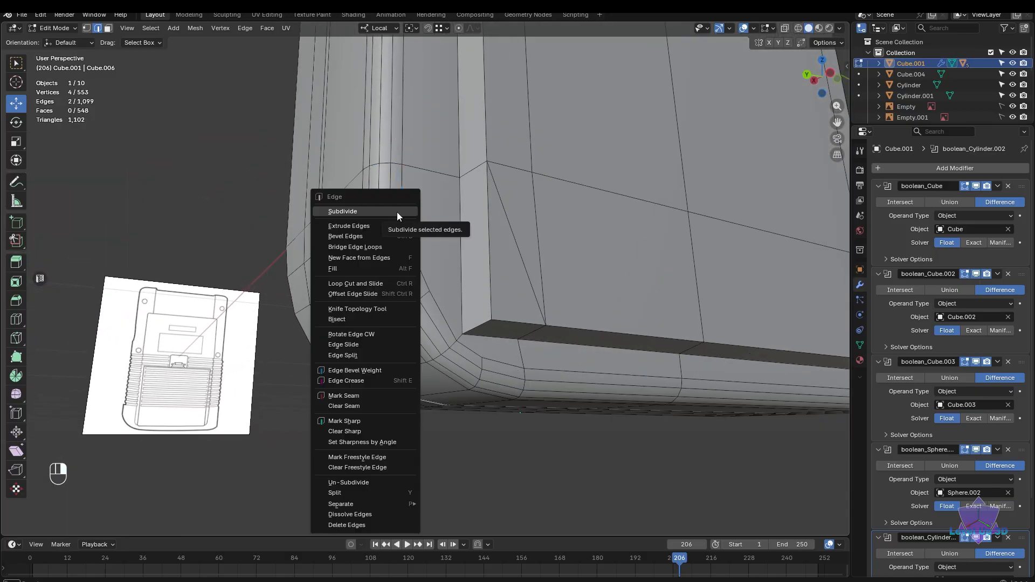
middle_drag(459, 324, 474, 326)
click(248, 29)
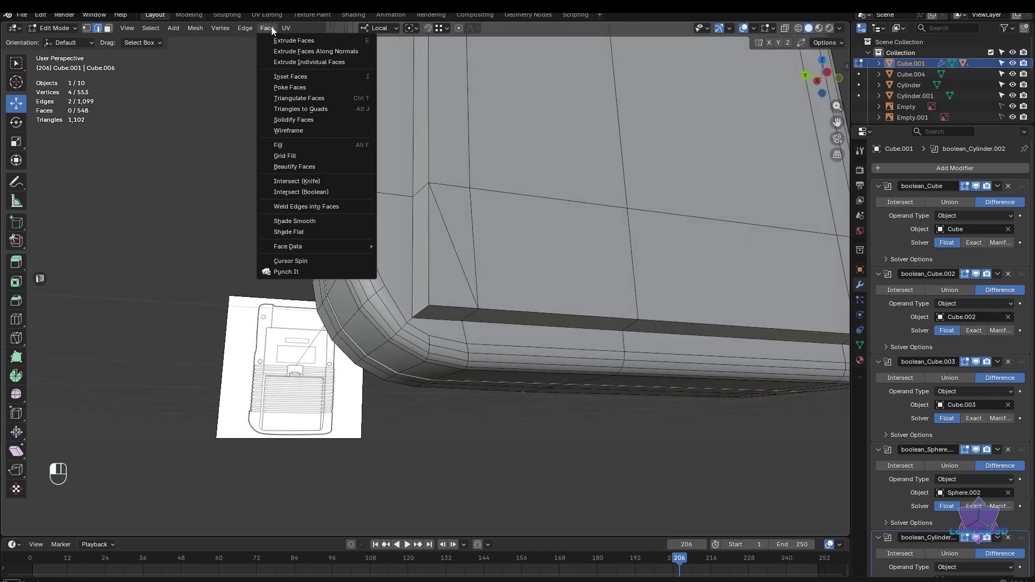
middle_drag(410, 378, 433, 393)
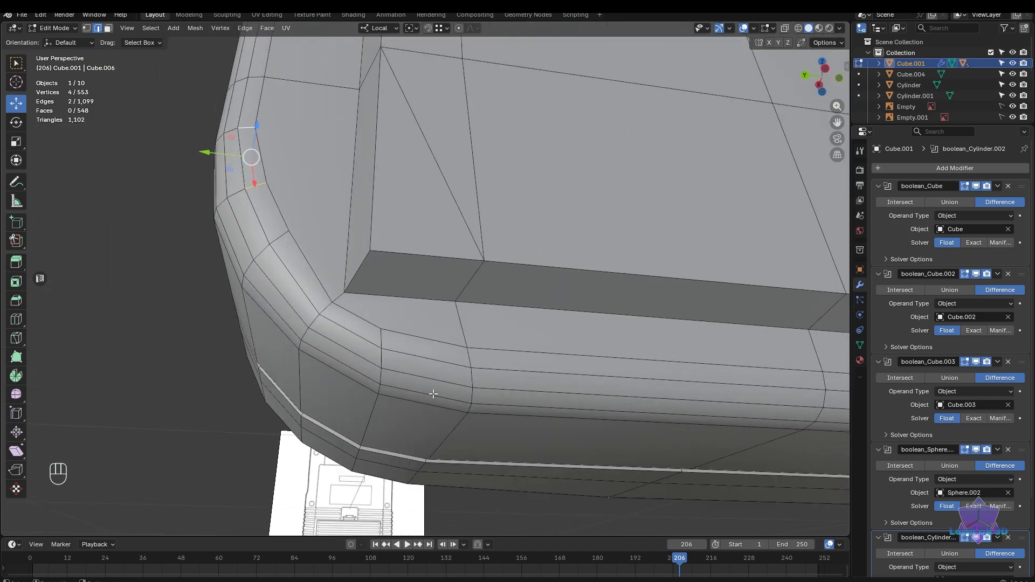
middle_drag(306, 454, 430, 442)
- Add a loop cut across the upper side with a slide factor of about -0.373 and connect it to the rounded back corner
click(397, 418)
scroll(416, 180, up, 3)
key(ctrl+r)
click(411, 261)
click(411, 220)
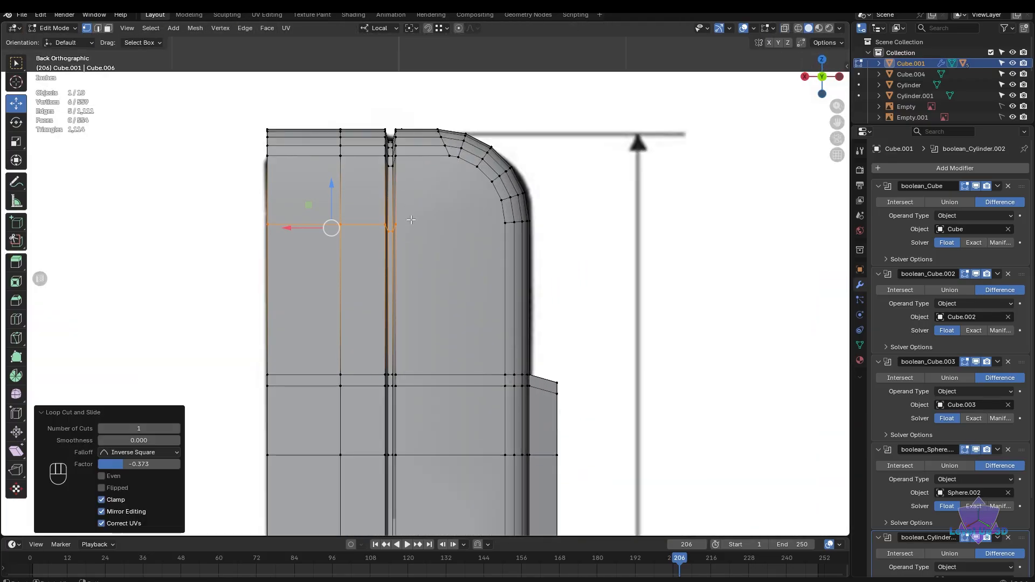
middle_drag(686, 276, 508, 292)
scroll(494, 342, up, 2)
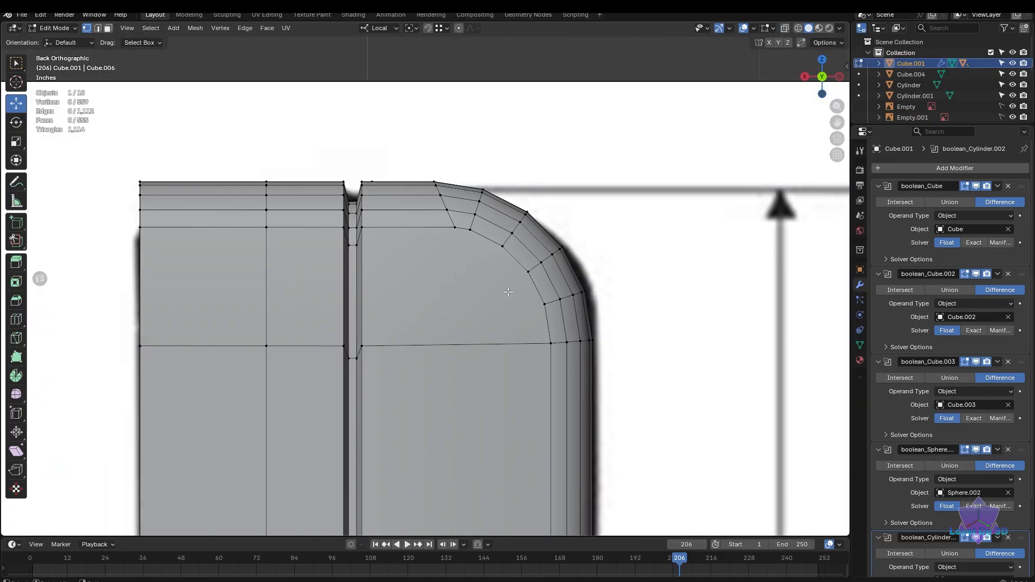
- Connect the rounded upper back corner's inner vertex to the vertex beside the side seam with a new edge
scroll(475, 323, down, 6)
shift+middle_drag(475, 496, 500, 531)
scroll(485, 285, up, 4)
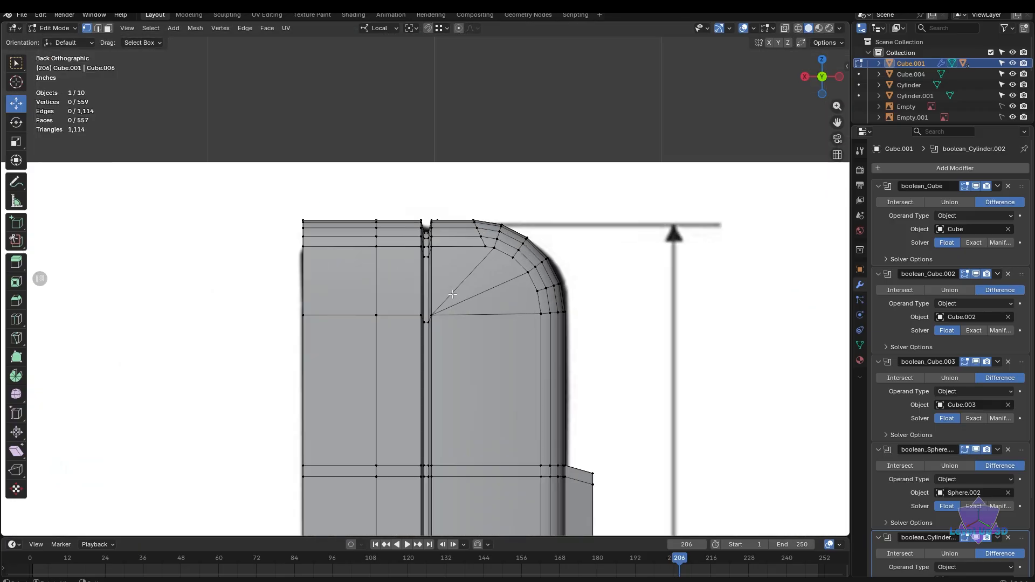
click(496, 238)
shift+click(432, 321)
key(j)
click(489, 372)
- Merge the two closely spaced vertices near the seam at the last selected one
middle_drag(490, 372, 520, 434)
scroll(453, 388, up, 4)
click(374, 338)
shift+click(393, 341)
key(m)
key(l)
- Merge the two close vertices on the edge of the narrow ledge at the last selected one
middle_drag(405, 330, 515, 330)
shift+middle_drag(365, 405, 579, 200)
click(311, 316)
shift+click(295, 324)
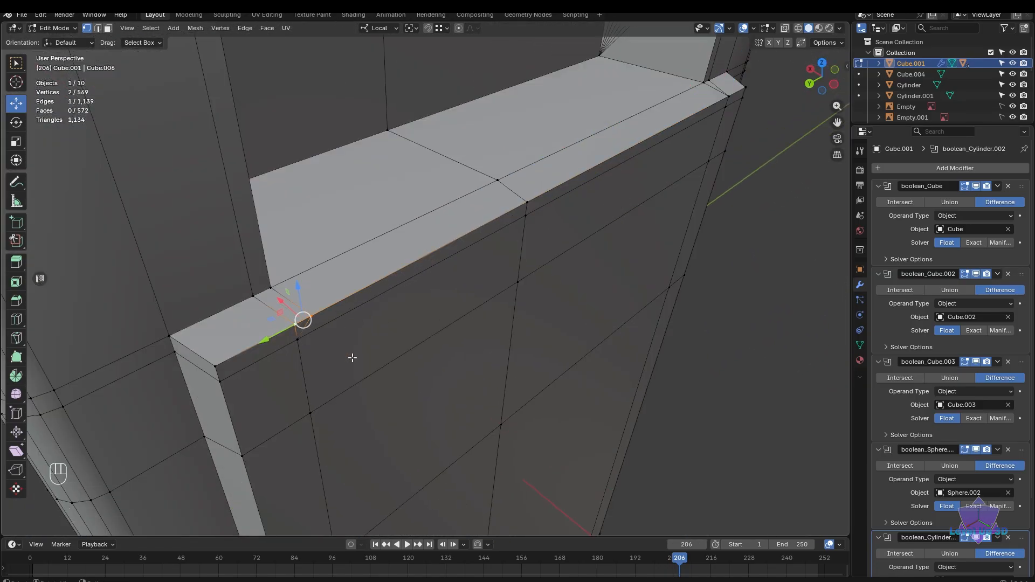
key(m)
key(l)
- Undo the last edit and connect the vertices across the front face just below its upper edge, out to the rounded corner
middle_drag(463, 347, 398, 229)
key(ctrl+z)
click(337, 160)
middle_drag(338, 161, 544, 275)
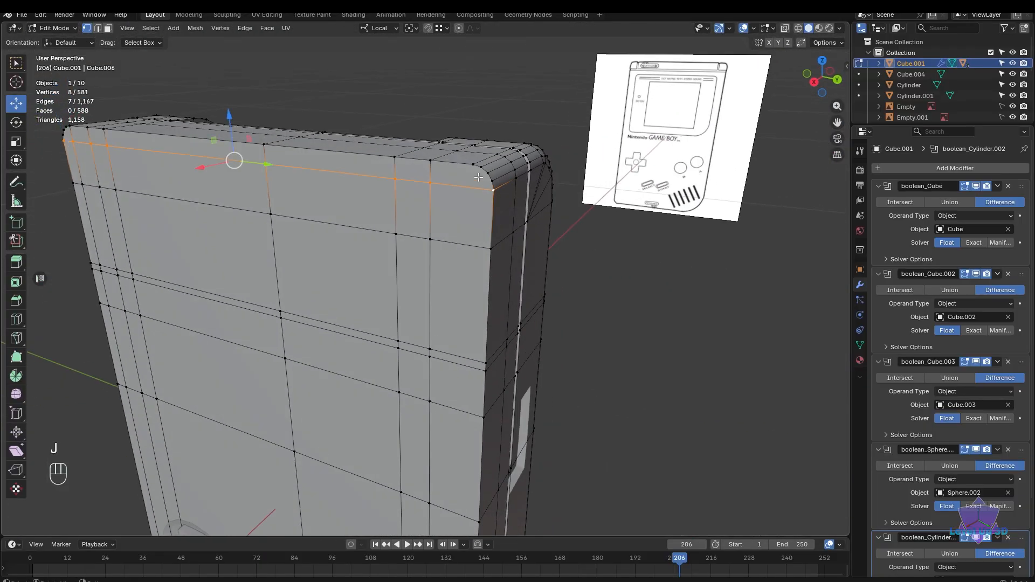
- Connect three vertices of the opposite upper back rounded corner to the vertex beside the side seam
shift+middle_drag(478, 176, 541, 364)
scroll(567, 351, up, 3)
scroll(510, 394, up, 2)
scroll(564, 377, down, 3)
scroll(506, 366, up, 3)
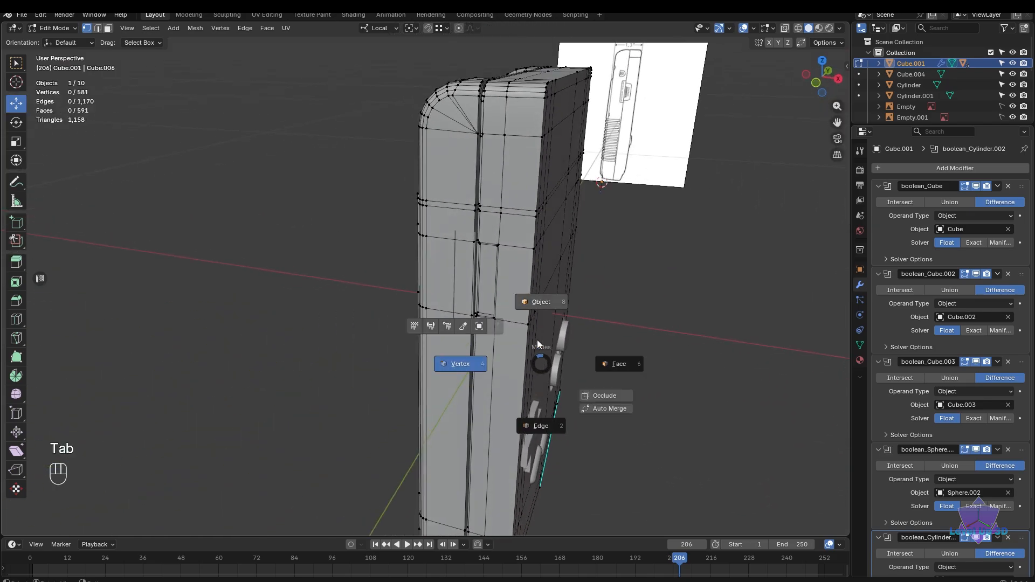
- Return to Object Mode and examine the body's shading from the front and the side
click(541, 302)
middle_drag(544, 319, 503, 366)
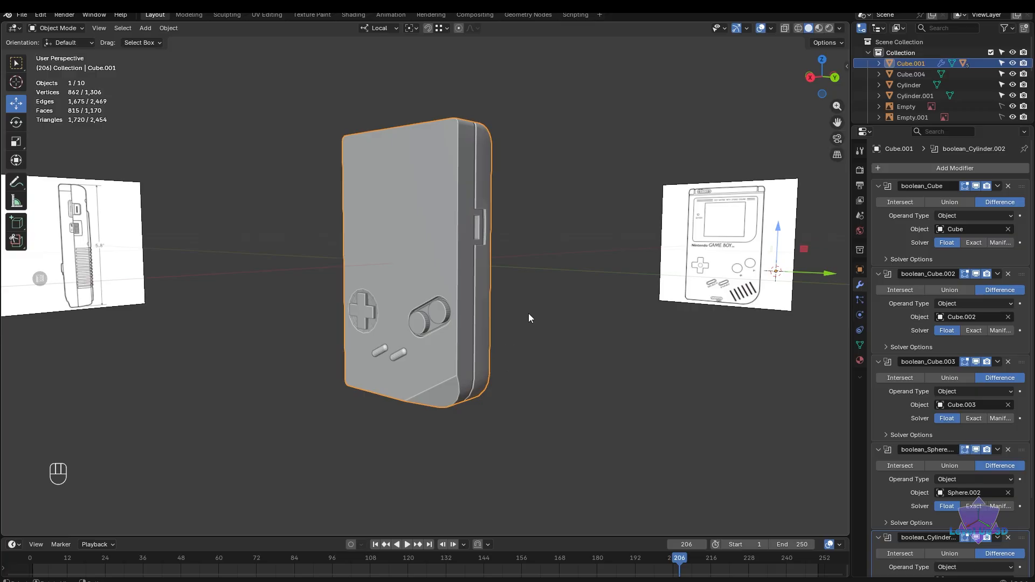
middle_drag(529, 317, 464, 349)
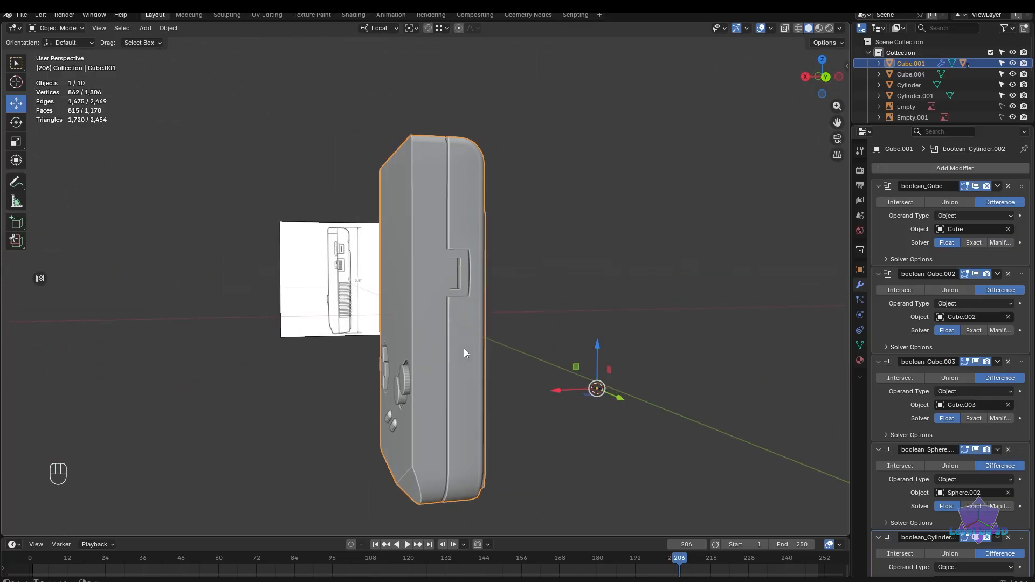
middle_drag(464, 349, 595, 370)
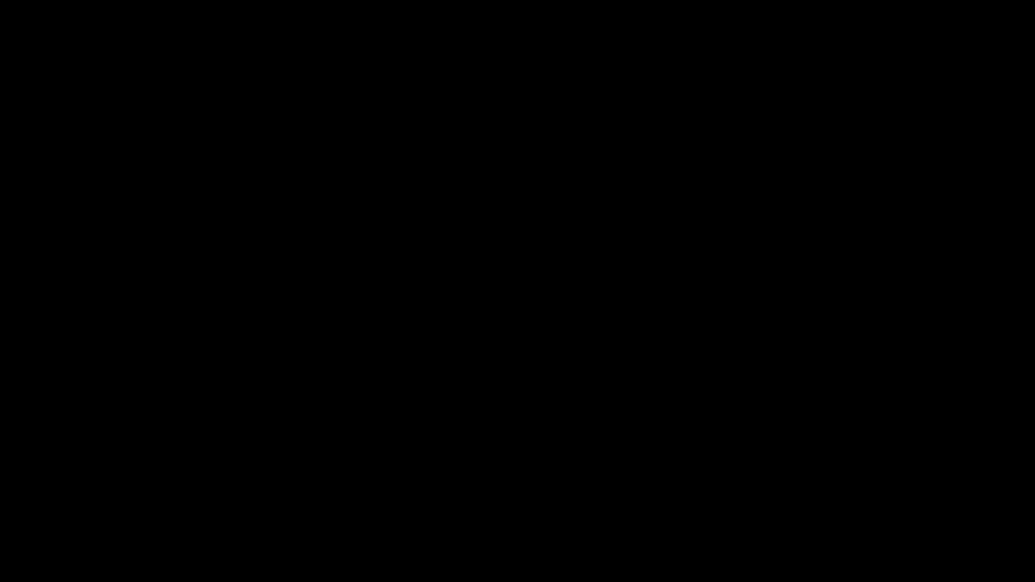